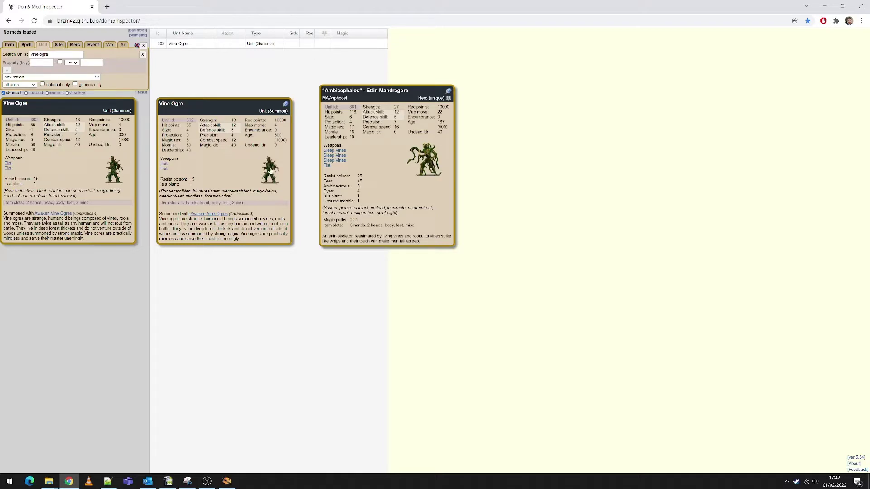
Step: Search the units for "ivy king", pin its card and place it below the Vine Ogre card
click(60, 55)
text(ivy king)
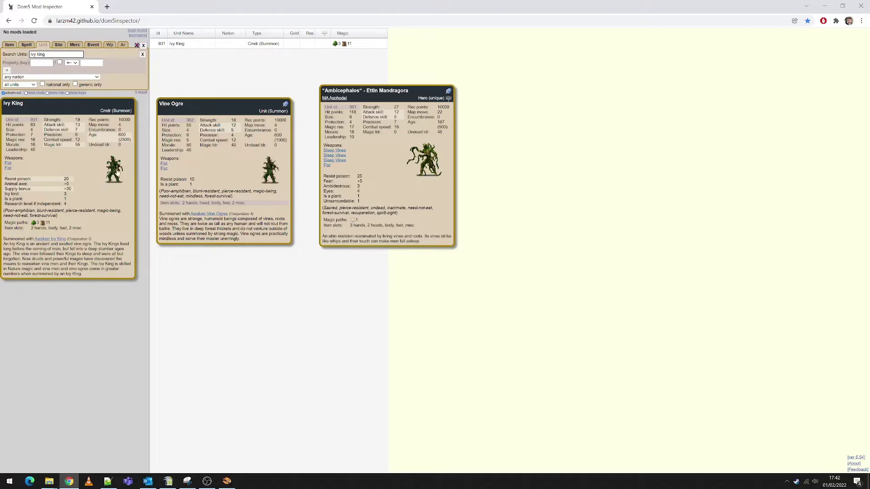
click(117, 171)
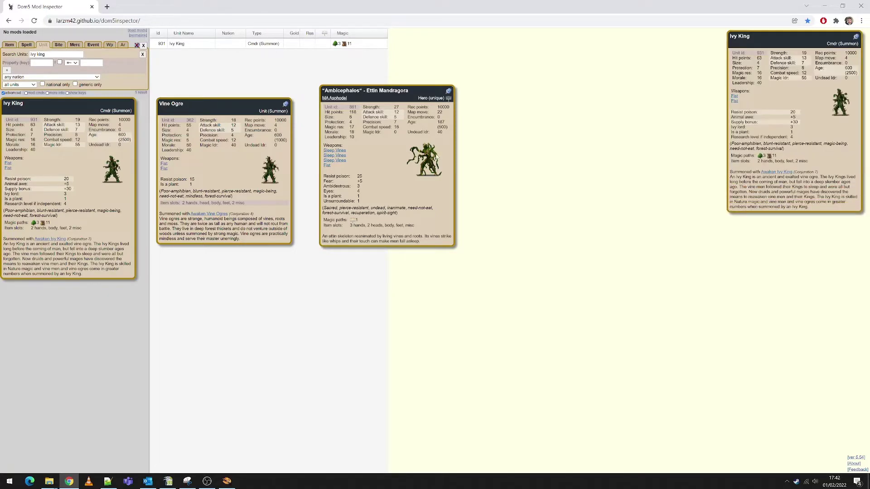
drag(752, 44, 194, 267)
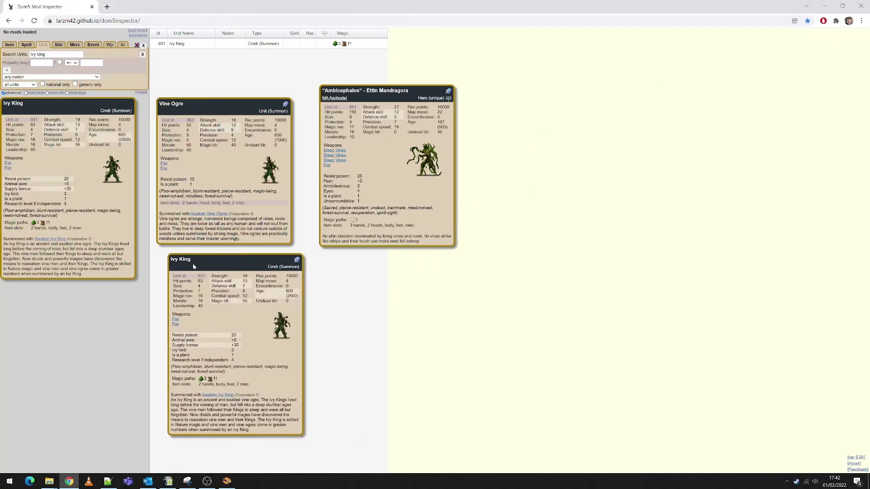
Step: Copy the sprite image from the pinned Vine Ogre card and switch to Paint Shop Pro
click(426, 164)
click(273, 177)
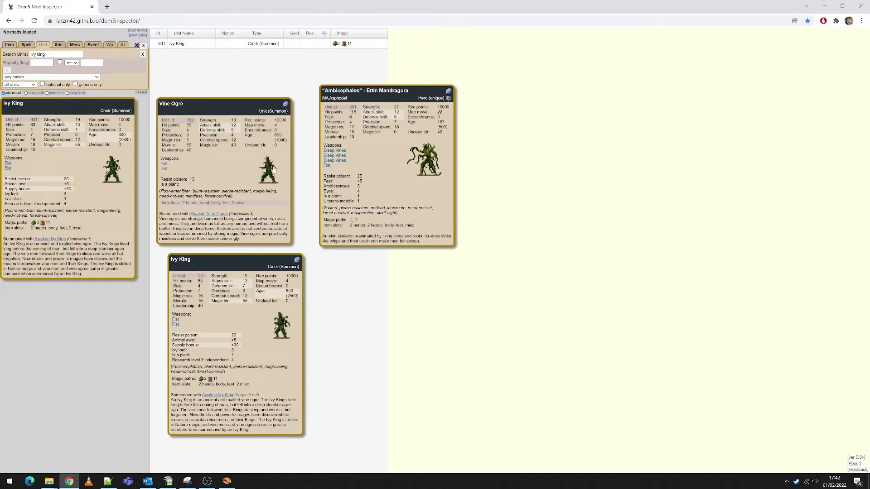
click(273, 171)
click(274, 167)
click(268, 170)
right_click(268, 172)
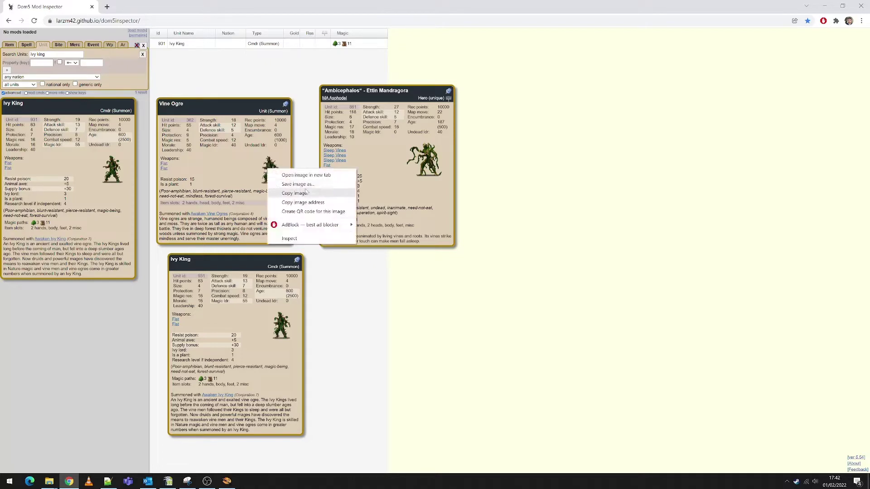
click(296, 194)
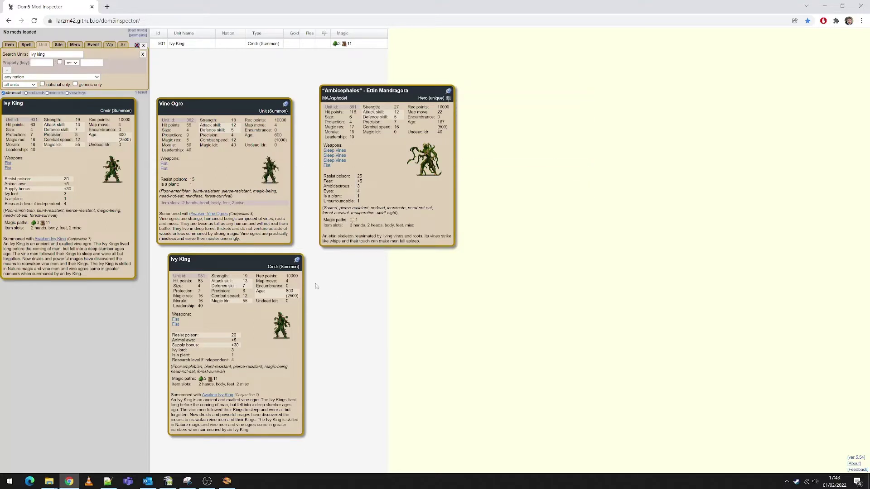
click(227, 482)
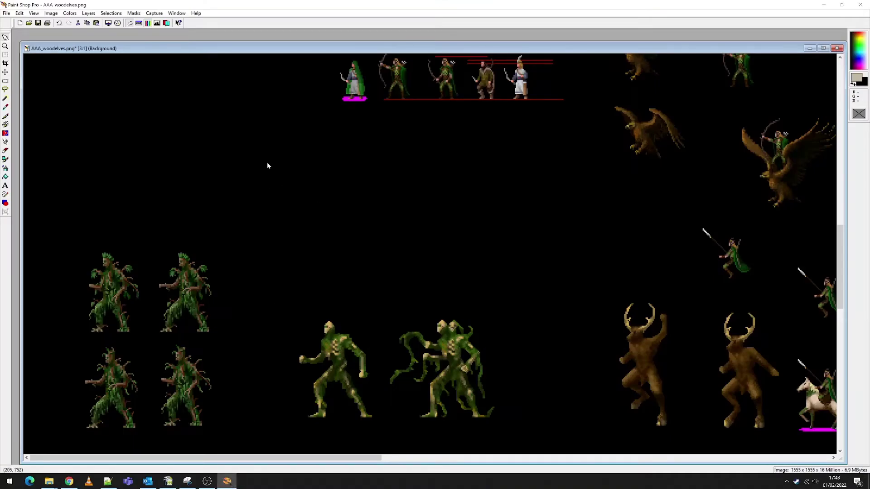
Step: Try pasting the copied sprite as a new selection over the lower-left vine figure, and delete the pasted sprite
right_click(281, 191)
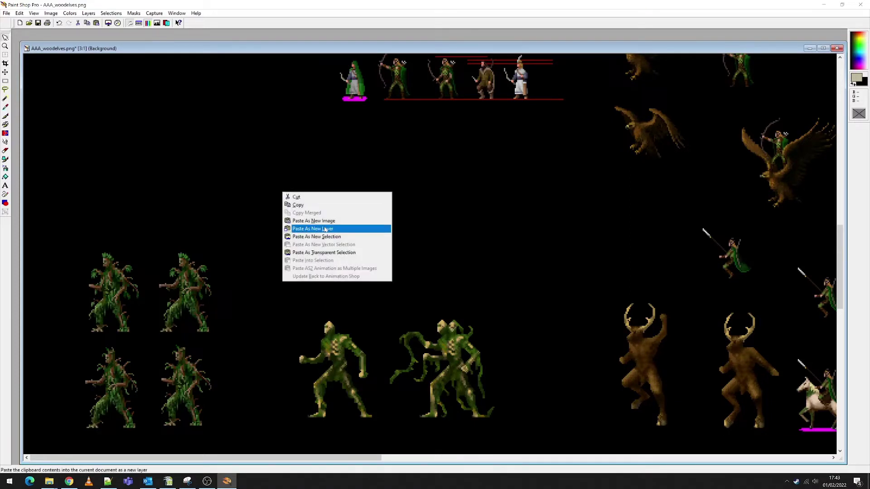
click(350, 237)
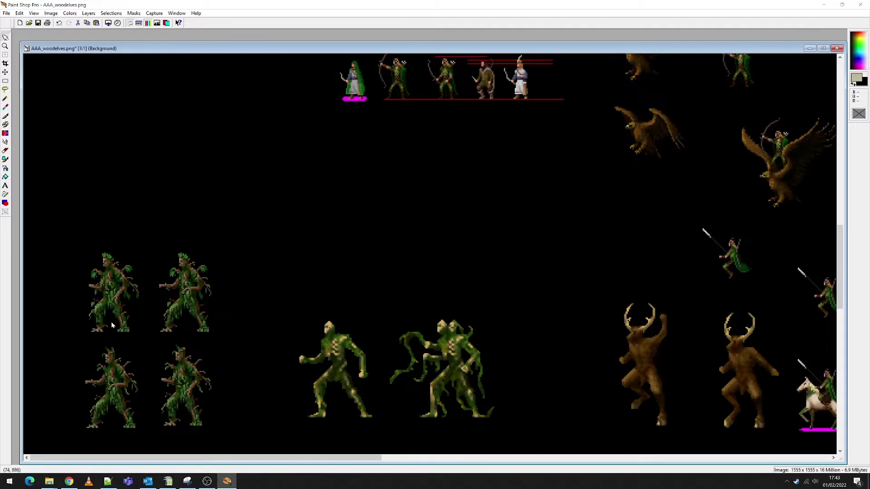
right_click(309, 236)
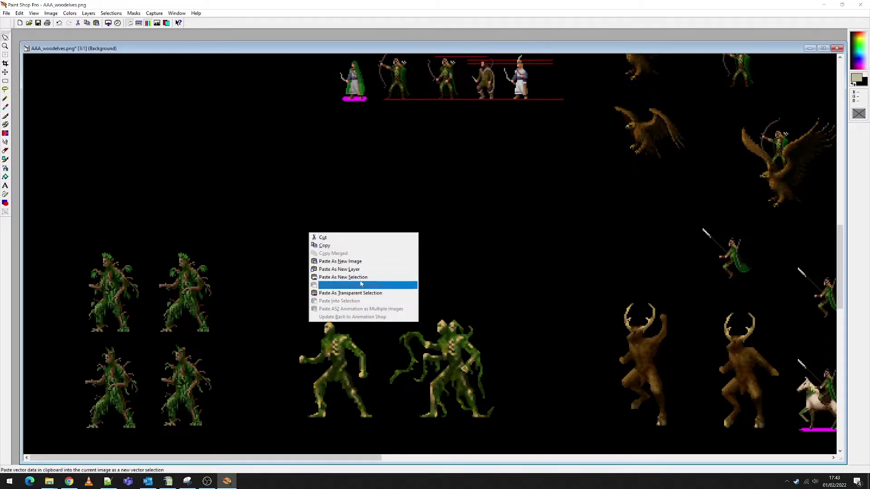
click(372, 277)
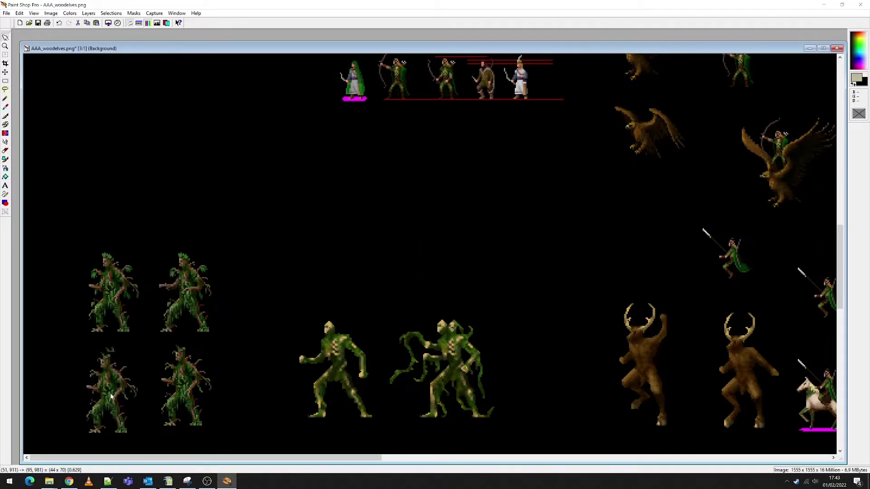
click(346, 221)
key(Delete)
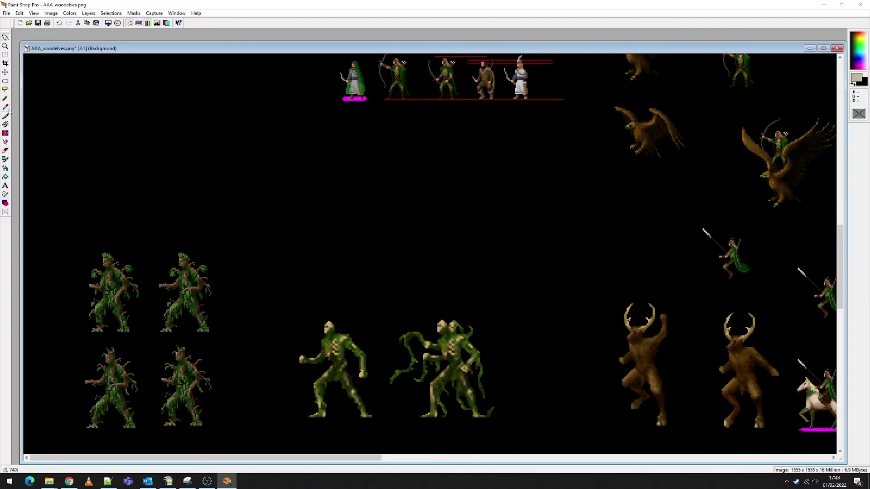
Step: Outline the large tendrils in front of the two-headed figure with a Freehand selection, delete them and deselect
click(5, 89)
click(139, 23)
mouse_move(707, 67)
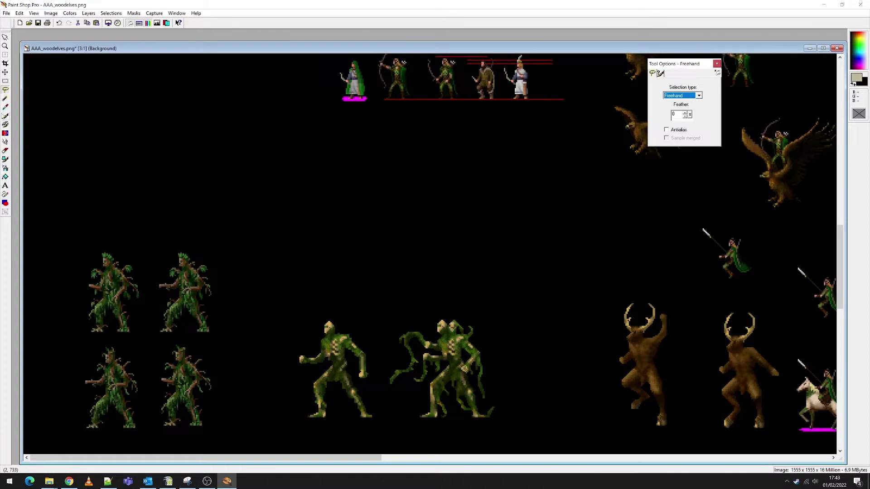
click(426, 336)
mouse_move(427, 336)
mouse_down()
mouse_move(418, 371)
mouse_move(384, 389)
mouse_move(378, 375)
mouse_move(403, 316)
mouse_move(427, 337)
mouse_up()
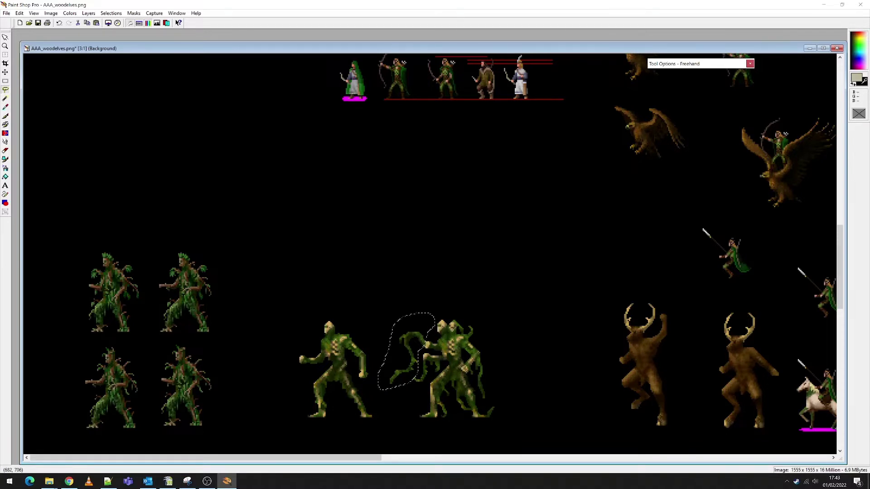
key(Delete)
key(ctrl+d)
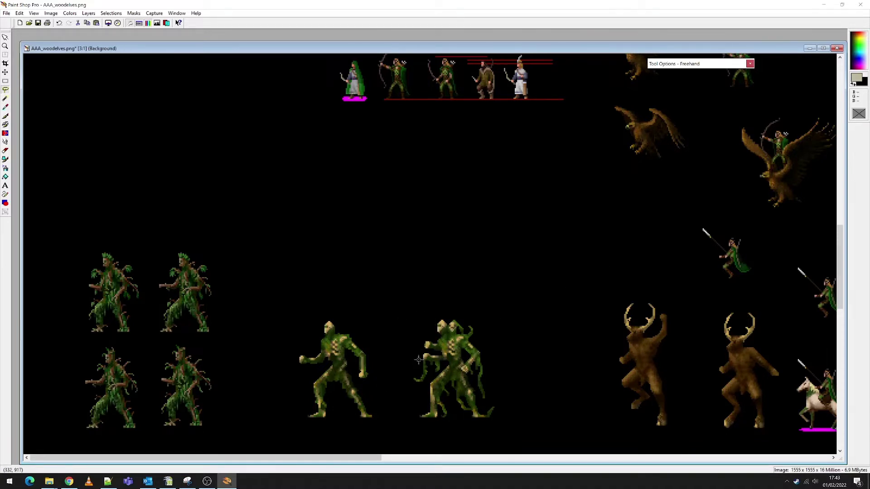
Step: Delete the small tendril hanging below the two-headed figure's front forearm and clear the selection
mouse_move(426, 362)
mouse_down()
mouse_move(442, 364)
mouse_move(430, 378)
mouse_move(408, 374)
mouse_move(418, 361)
mouse_up()
key(Delete)
key(ctrl+d)
scroll(450, 365, up, 1)
drag(385, 272, 337, 301)
scroll(320, 254, up, 1)
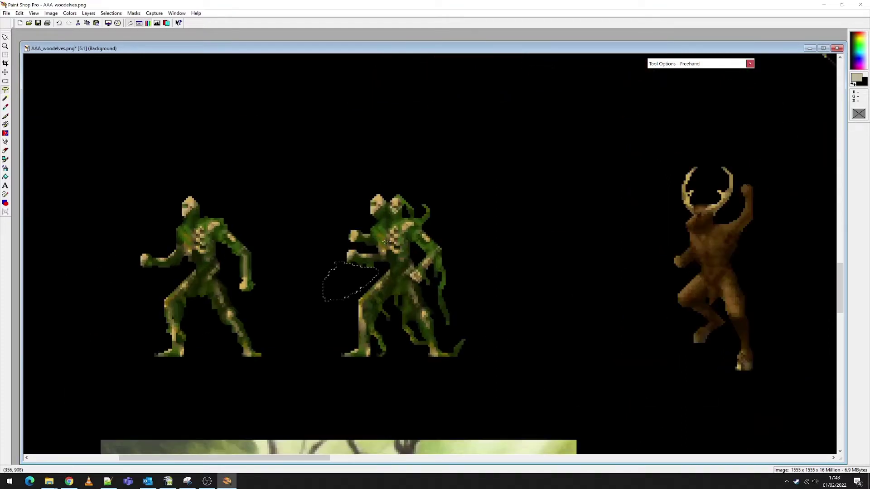
click(5, 80)
key(ctrl+d)
Step: Enlarge the Clone Brush and clone the two-headed figure's rear head onto the empty canvas between and above the two figures
click(5, 124)
mouse_move(675, 68)
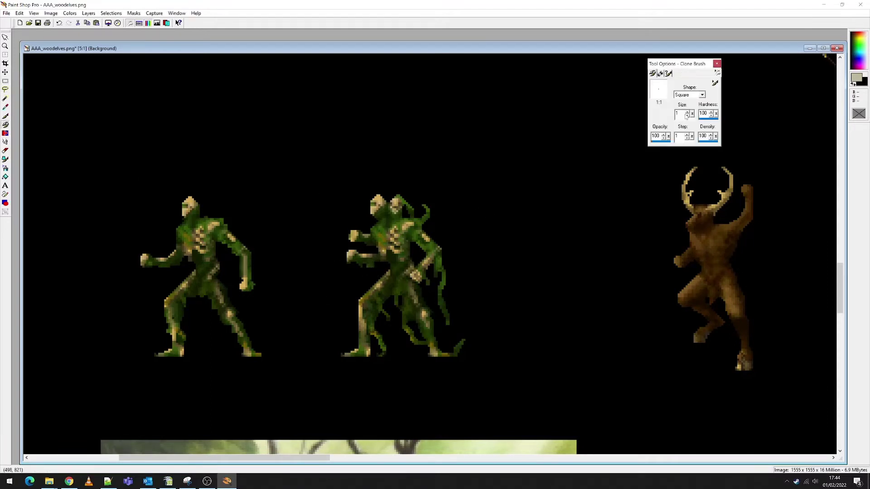
double_click(688, 113)
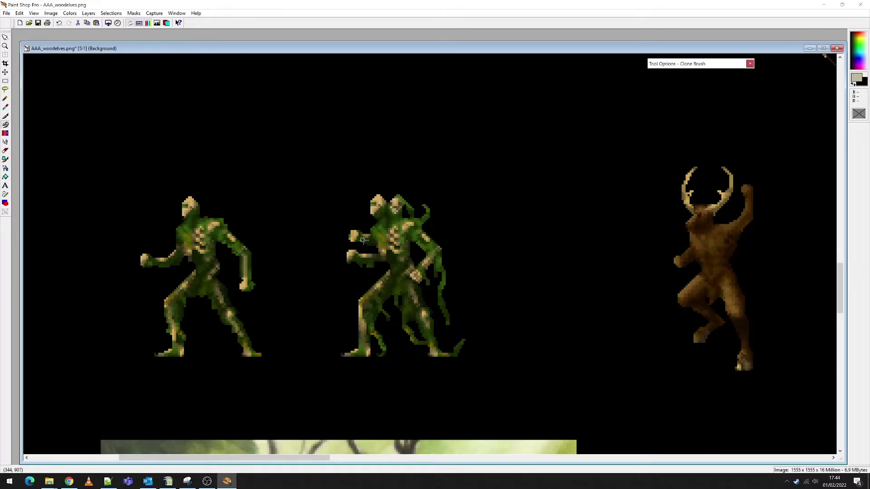
mouse_move(361, 266)
mouse_down()
mouse_move(374, 268)
mouse_move(361, 265)
mouse_up()
mouse_move(270, 159)
mouse_down()
mouse_move(268, 150)
mouse_move(273, 168)
mouse_up()
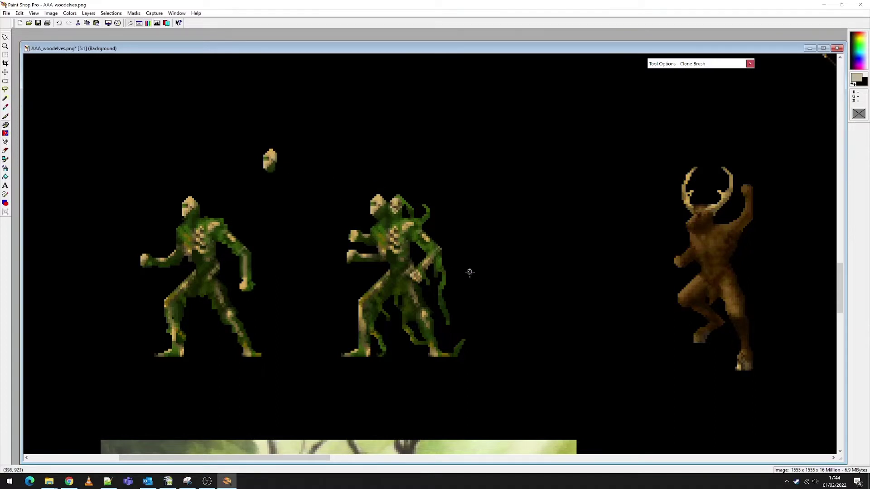
Step: Clone black background over the two-headed figure's remaining tendrils, its rear head and its upper extra forearm
mouse_move(446, 260)
mouse_down()
mouse_move(428, 283)
mouse_move(442, 286)
mouse_move(444, 318)
mouse_move(449, 310)
mouse_move(446, 357)
mouse_move(462, 343)
mouse_up()
mouse_move(404, 293)
mouse_down()
mouse_move(423, 345)
mouse_move(402, 325)
mouse_move(413, 342)
mouse_move(397, 294)
mouse_move(403, 323)
mouse_move(394, 311)
mouse_move(389, 321)
mouse_move(385, 303)
mouse_move(376, 309)
mouse_move(374, 328)
mouse_move(379, 311)
mouse_move(403, 312)
mouse_move(382, 344)
mouse_up()
drag(378, 351, 387, 358)
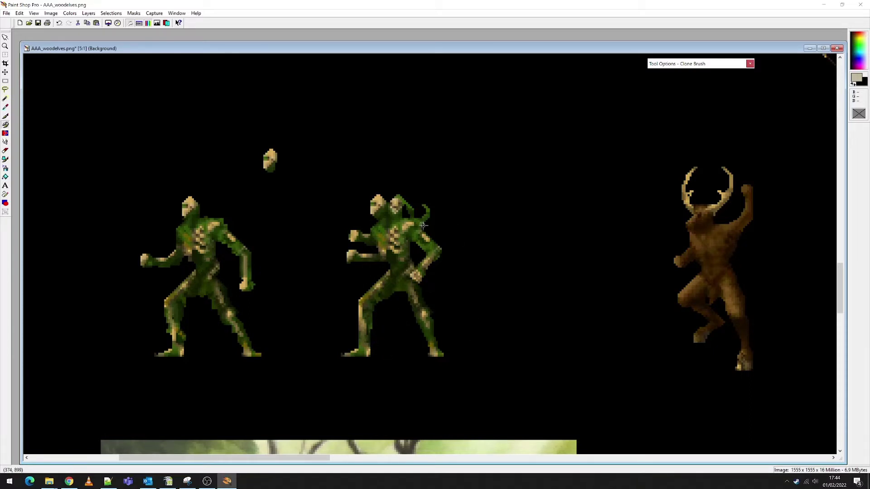
mouse_move(424, 223)
mouse_down()
mouse_move(398, 193)
mouse_move(425, 211)
mouse_move(427, 203)
mouse_move(426, 222)
mouse_move(416, 211)
mouse_move(397, 213)
mouse_move(389, 195)
mouse_move(402, 215)
mouse_move(397, 206)
mouse_move(429, 210)
mouse_move(423, 206)
mouse_move(436, 220)
mouse_up()
mouse_move(354, 235)
mouse_down()
mouse_move(374, 244)
mouse_move(366, 235)
mouse_up()
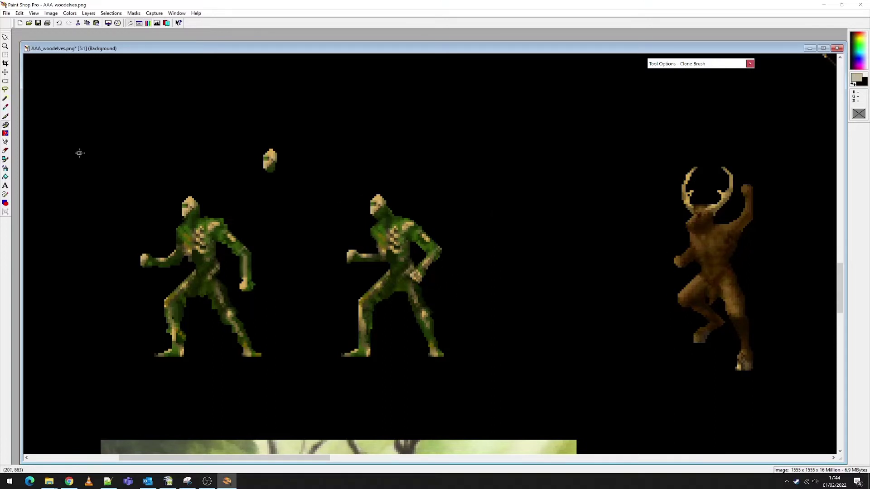
Step: Select the head of the edited green figure, shift it slightly right over the neck and deselect
click(6, 81)
drag(365, 182, 410, 220)
click(402, 190)
click(6, 90)
mouse_move(377, 184)
mouse_down()
mouse_move(368, 216)
mouse_move(393, 205)
mouse_move(379, 183)
mouse_move(388, 202)
mouse_up()
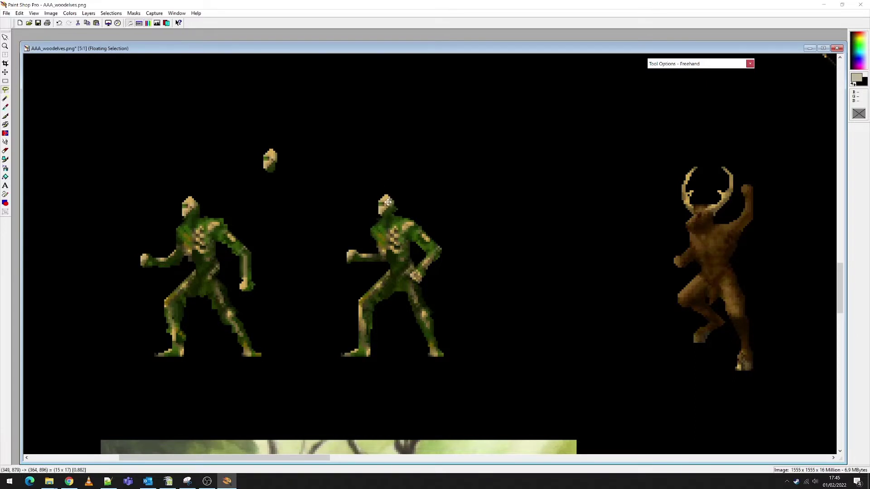
key(ctrl+d)
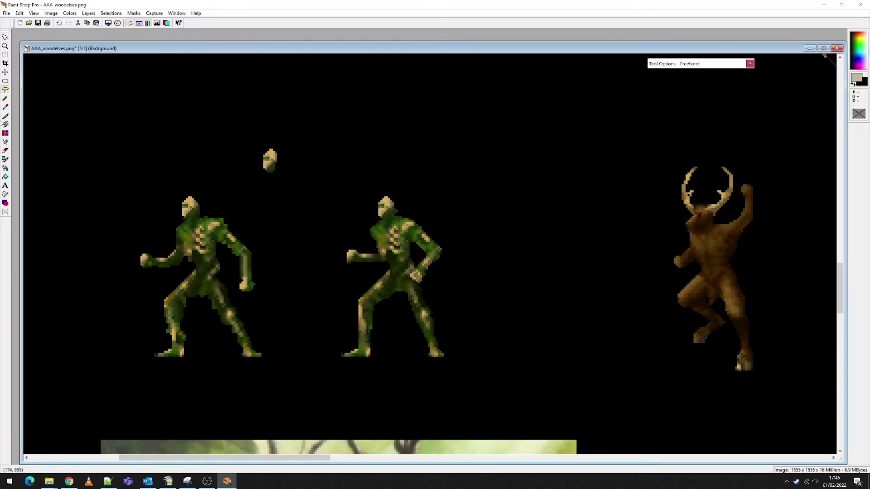
Step: Shift the edited figure's upper body 2 pixels right, excluding the front leg, and patch the waist seam with the Clone Brush
click(5, 80)
drag(325, 180, 481, 281)
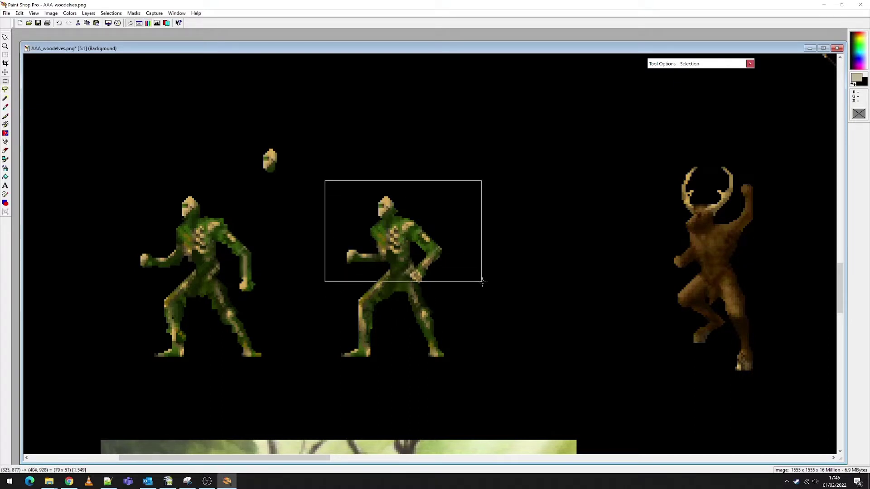
drag(315, 264, 397, 293)
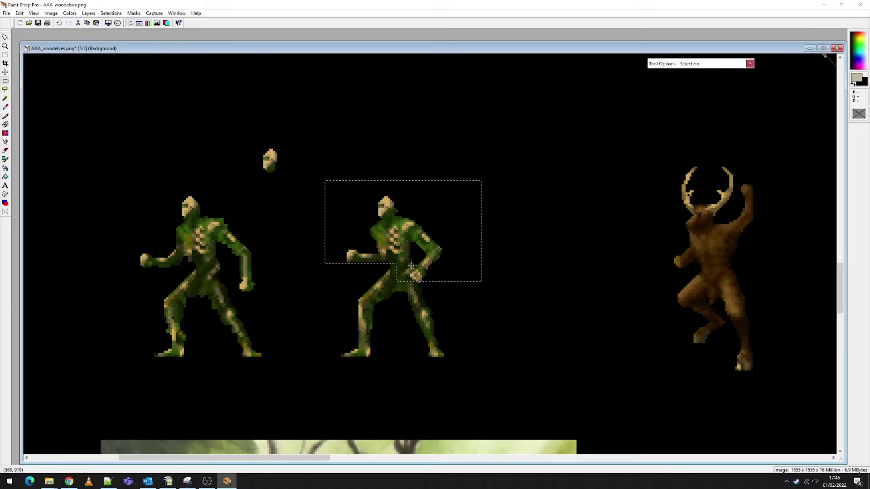
drag(414, 277, 423, 282)
drag(412, 241, 415, 241)
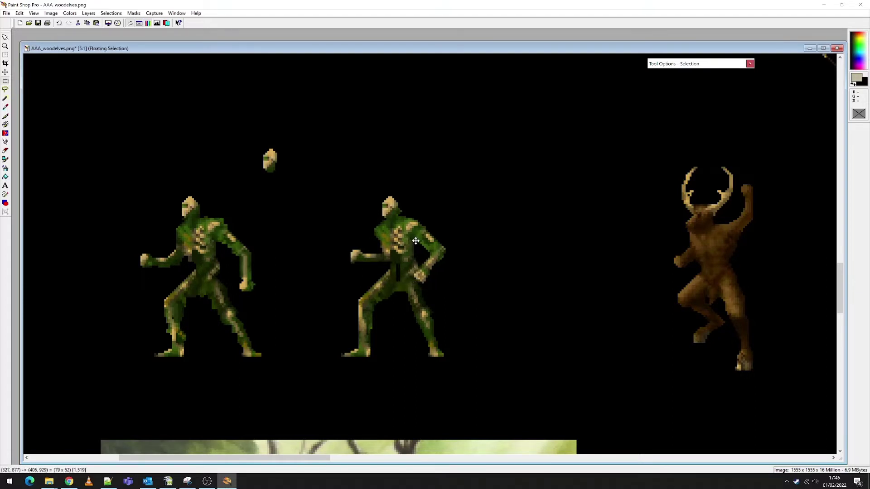
key(ctrl+d)
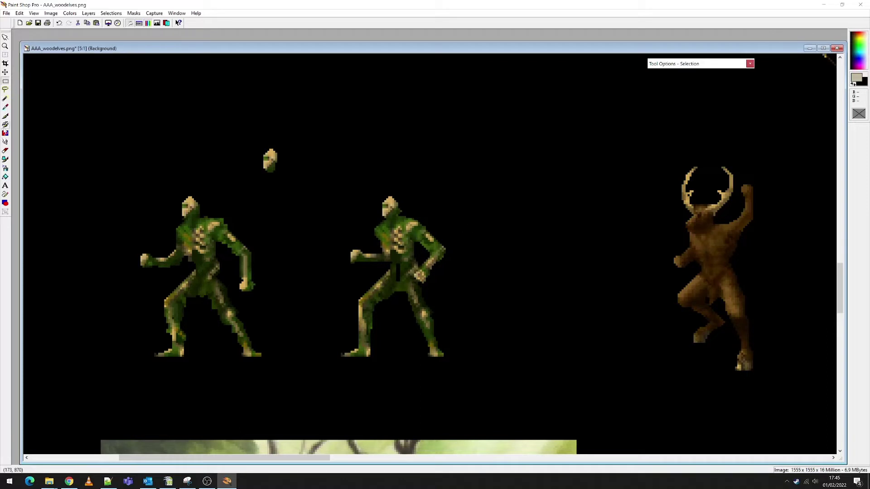
click(5, 125)
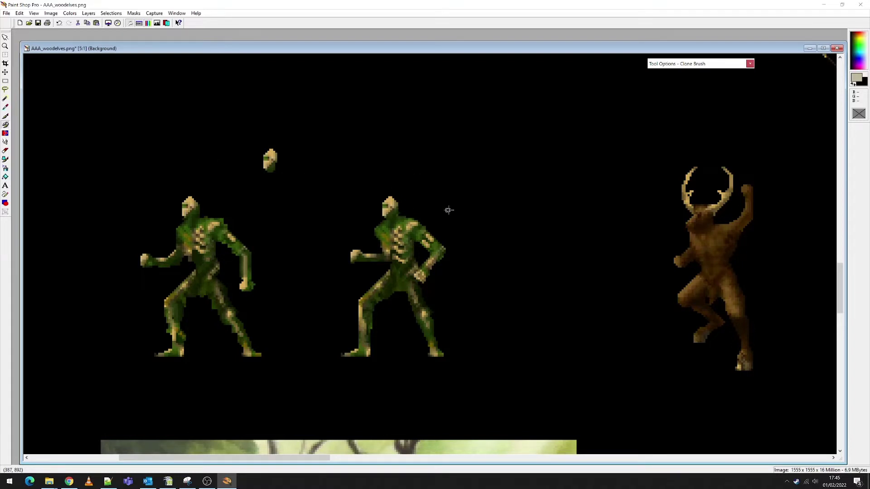
Step: Select the upper part of the edited figure's head, nudge it slightly further right and deselect
click(5, 81)
mouse_move(336, 172)
mouse_down()
mouse_move(420, 216)
mouse_move(412, 202)
mouse_up()
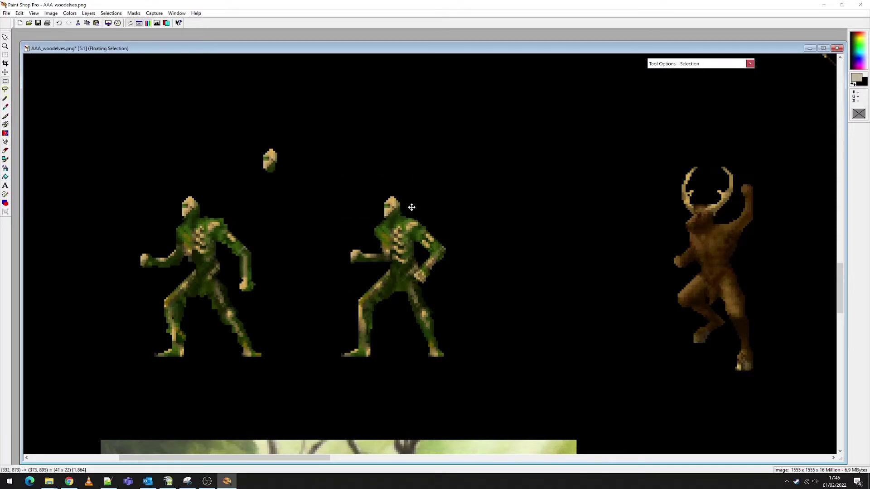
key(ctrl+d)
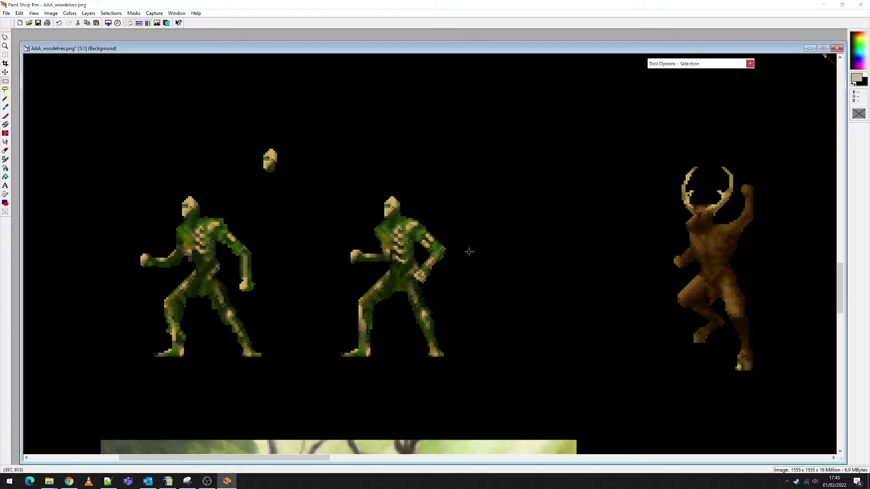
click(5, 133)
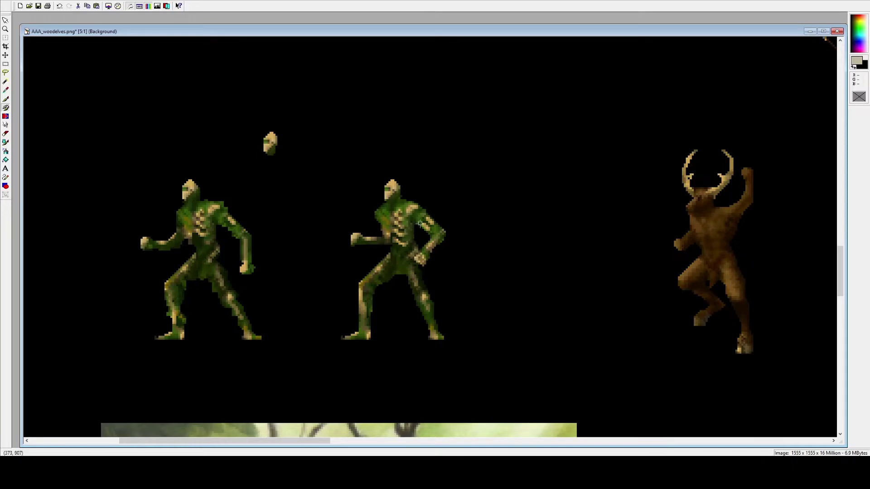
scroll(389, 198, down, 4)
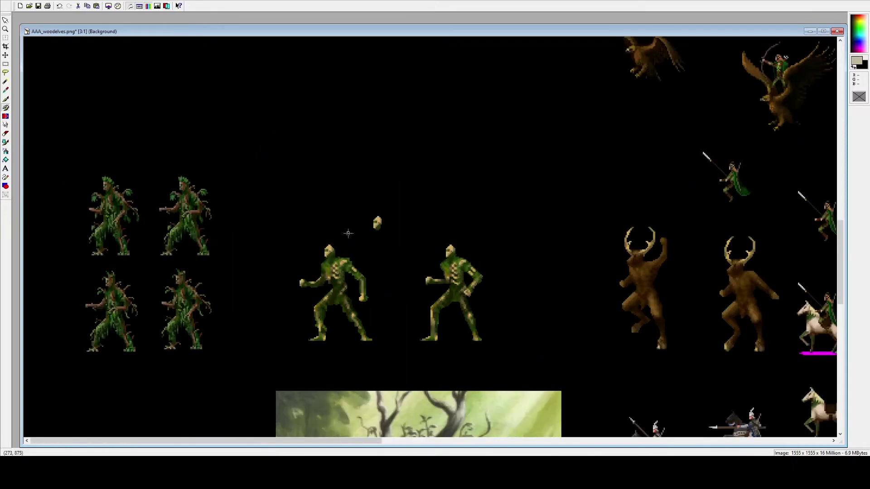
scroll(332, 236, down, 1)
scroll(252, 168, up, 1)
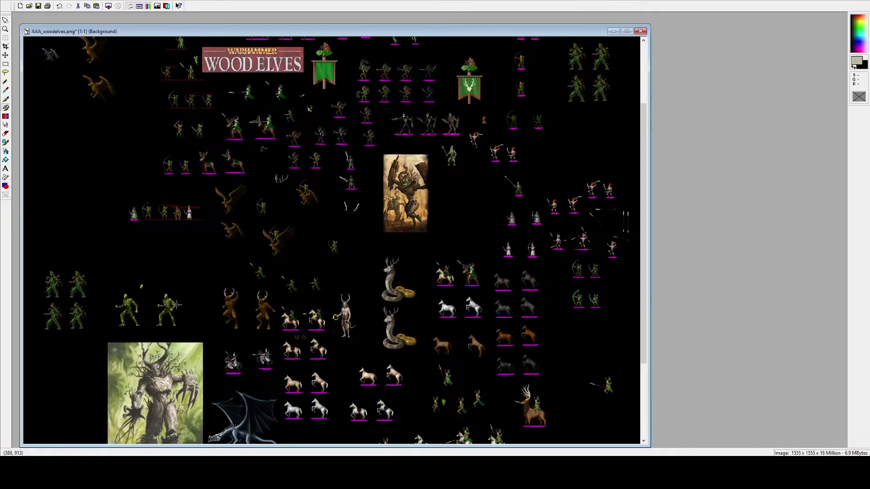
scroll(175, 304, up, 2)
scroll(364, 229, up, 2)
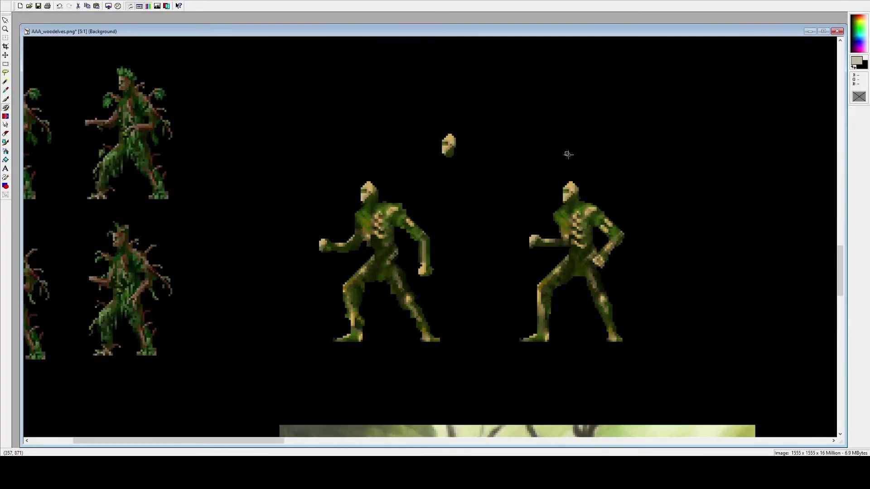
scroll(474, 229, down, 3)
scroll(503, 228, down, 1)
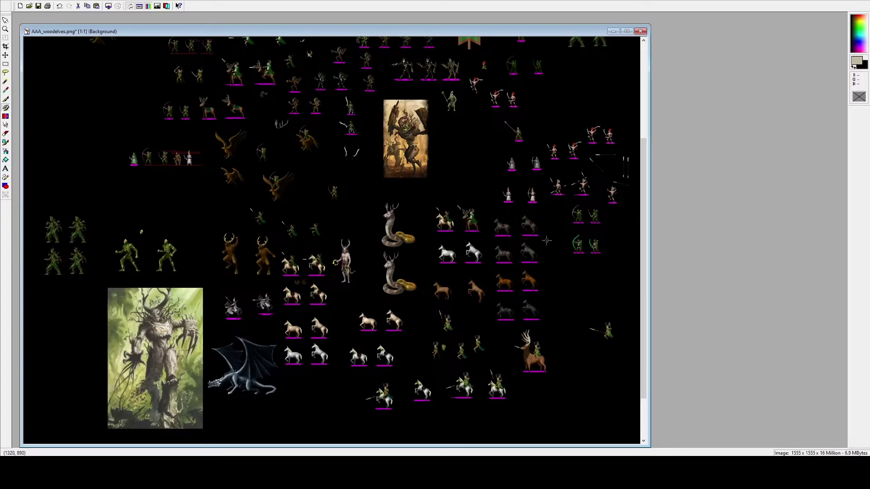
Step: Clone a small patch of the hooded archer's leafy green cloak into the blank space between the two large green figures
scroll(546, 240, up, 6)
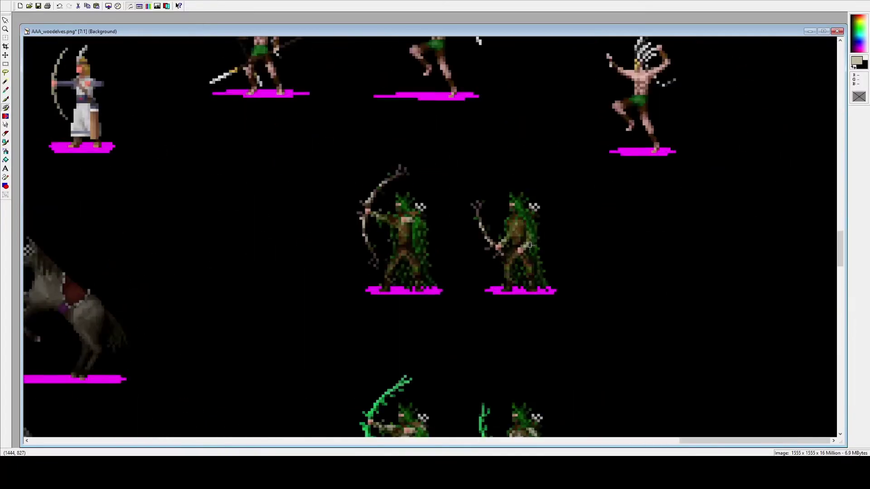
scroll(529, 245, up, 1)
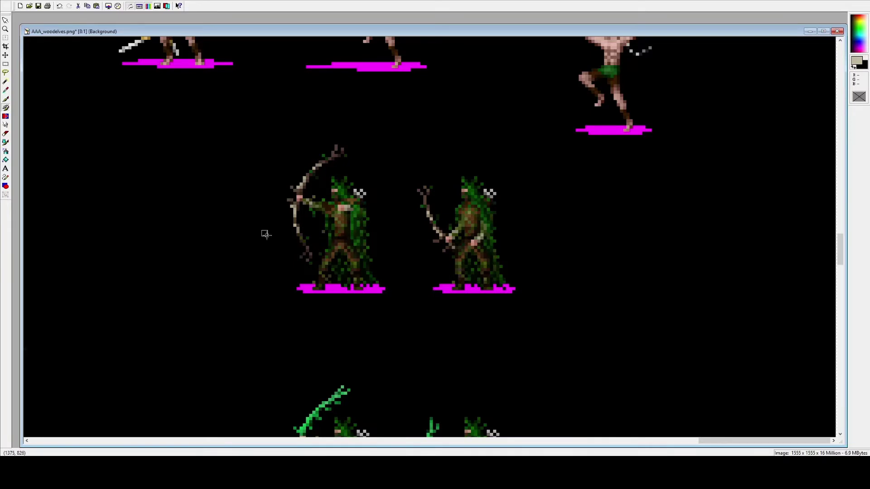
scroll(266, 234, down, 7)
scroll(258, 267, up, 1)
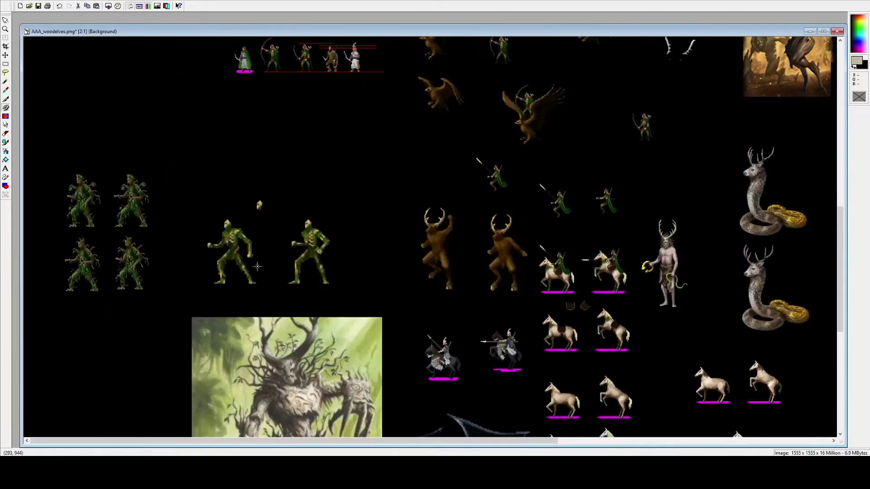
scroll(257, 266, up, 6)
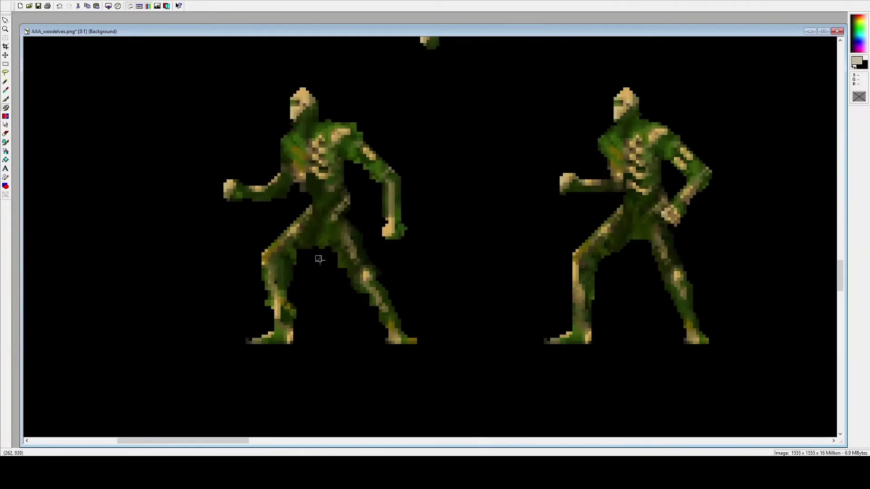
mouse_move(463, 224)
mouse_down()
mouse_move(459, 247)
mouse_move(471, 243)
mouse_move(460, 229)
mouse_up()
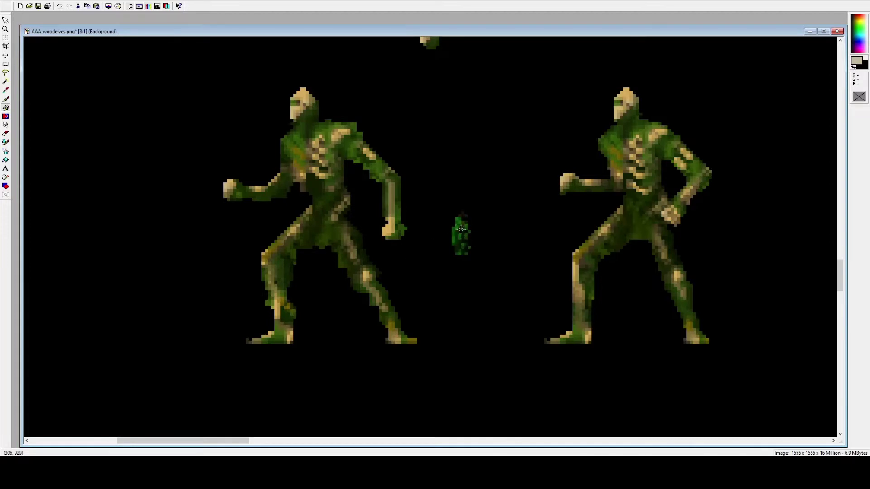
Step: Clone the leafy green patch below the front-left green figure's waist as a tapering loincloth hanging between its legs
right_click(460, 229)
mouse_move(316, 252)
mouse_down()
mouse_move(328, 265)
mouse_move(321, 281)
mouse_move(322, 264)
mouse_move(452, 247)
mouse_move(315, 253)
mouse_move(324, 303)
mouse_move(325, 272)
mouse_move(334, 303)
mouse_move(322, 247)
mouse_up()
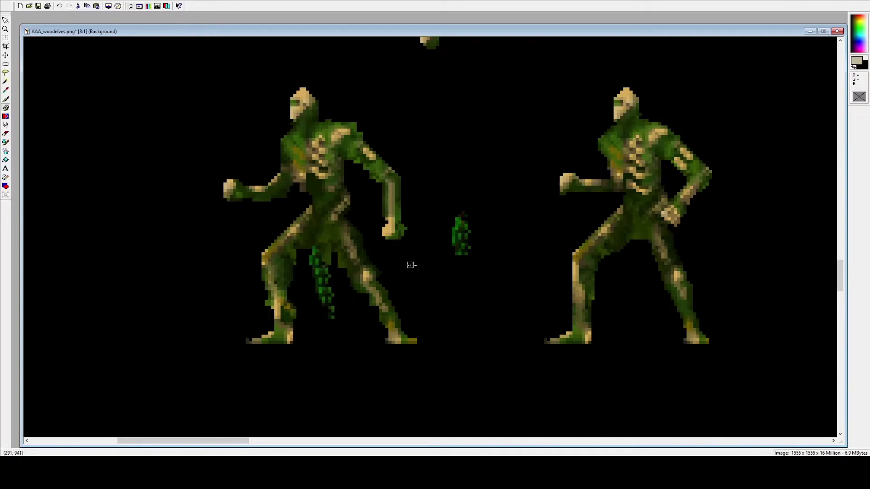
scroll(411, 265, down, 1)
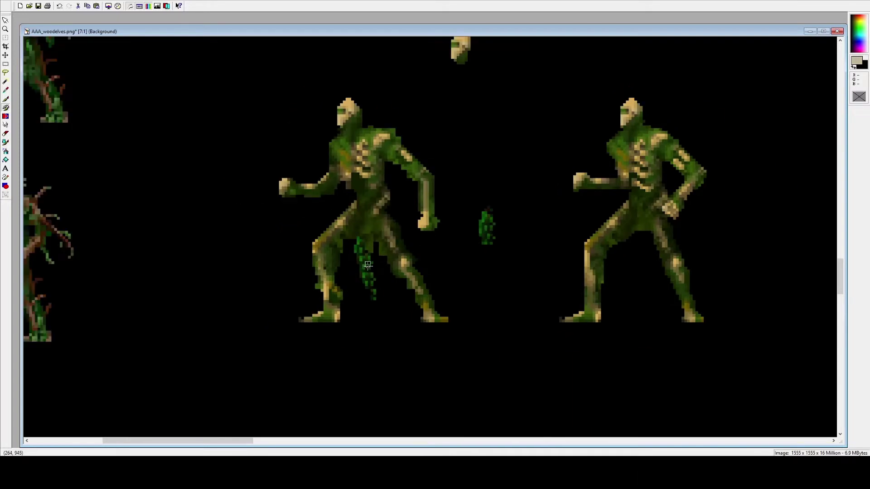
mouse_move(368, 265)
mouse_down()
mouse_move(375, 239)
mouse_move(363, 259)
mouse_move(373, 234)
mouse_move(368, 254)
mouse_move(358, 239)
mouse_move(366, 229)
mouse_up()
mouse_move(365, 237)
mouse_down()
mouse_move(385, 216)
mouse_move(383, 230)
mouse_up()
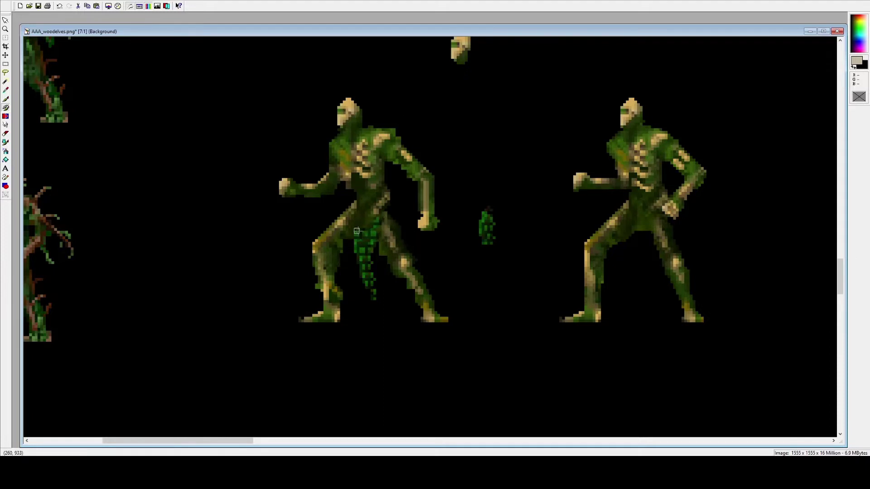
Step: Examine the antlered treeman painting below the green figures as a design reference
scroll(385, 238, down, 2)
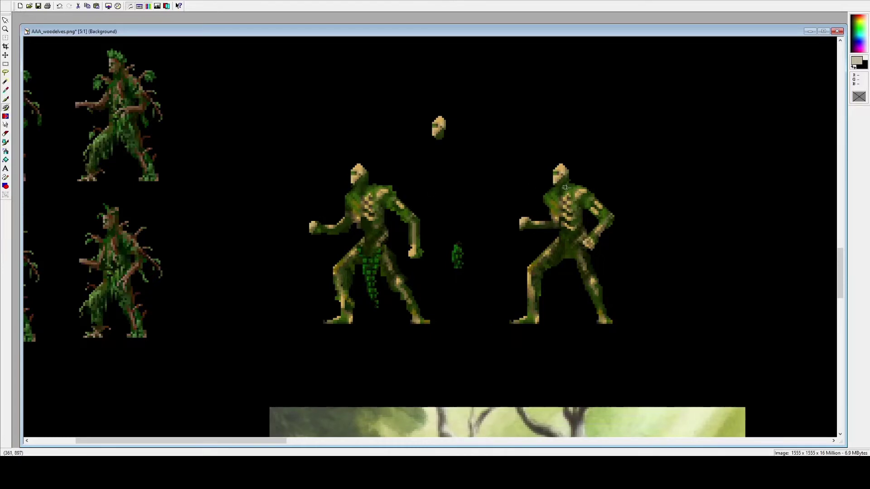
scroll(448, 256, down, 1)
scroll(429, 284, down, 3)
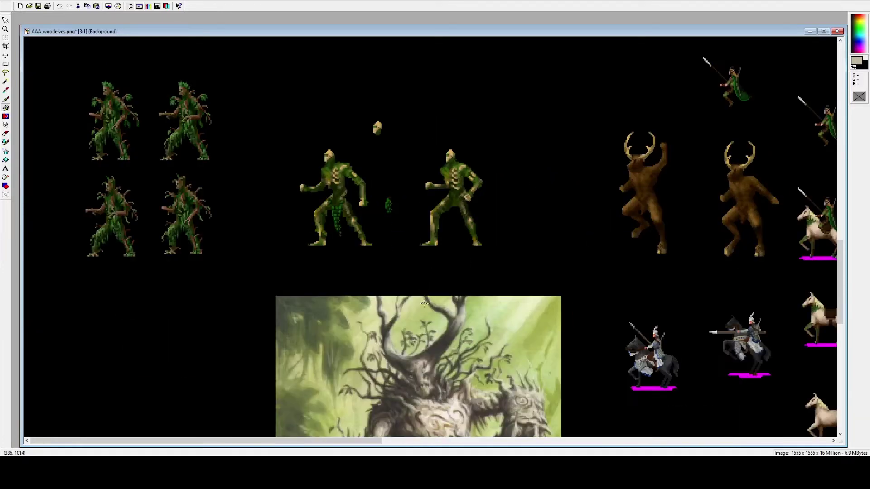
scroll(174, 303, up, 2)
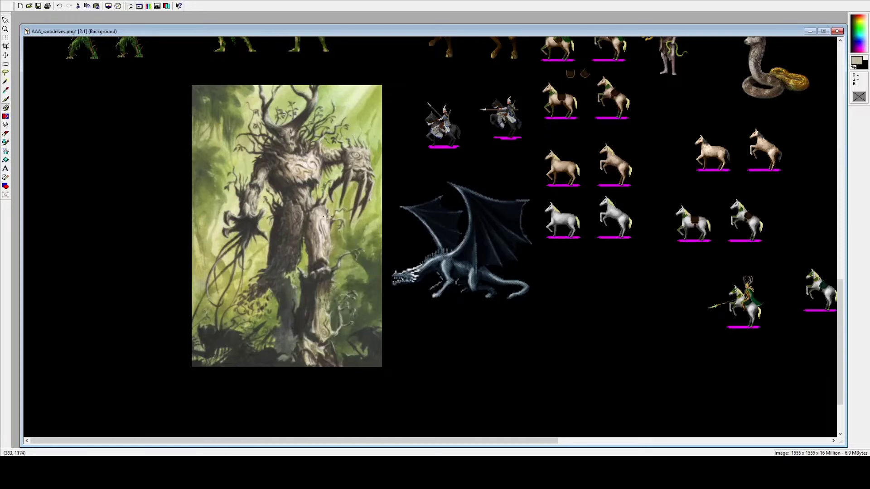
scroll(505, 166, down, 1)
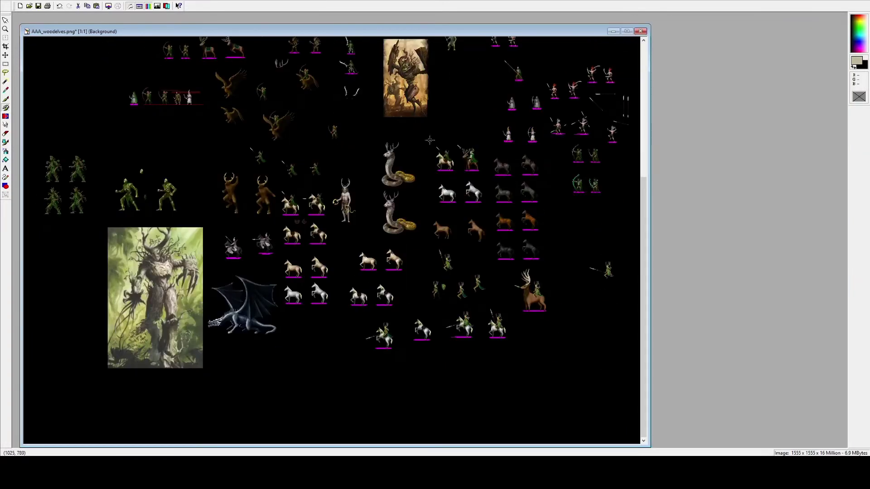
Step: Examine the brown tree-spirit artwork and the branch creature sprites above it for style and colour
scroll(442, 121, up, 1)
scroll(437, 149, down, 1)
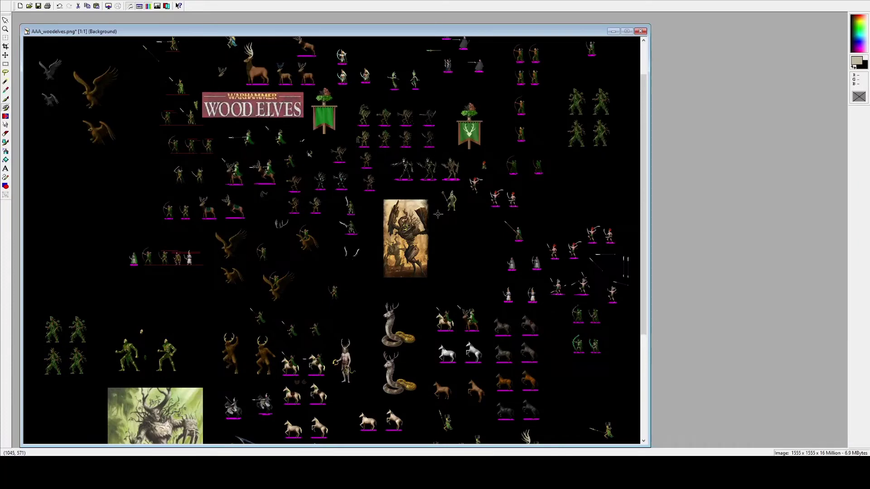
scroll(418, 258, up, 1)
scroll(343, 217, up, 1)
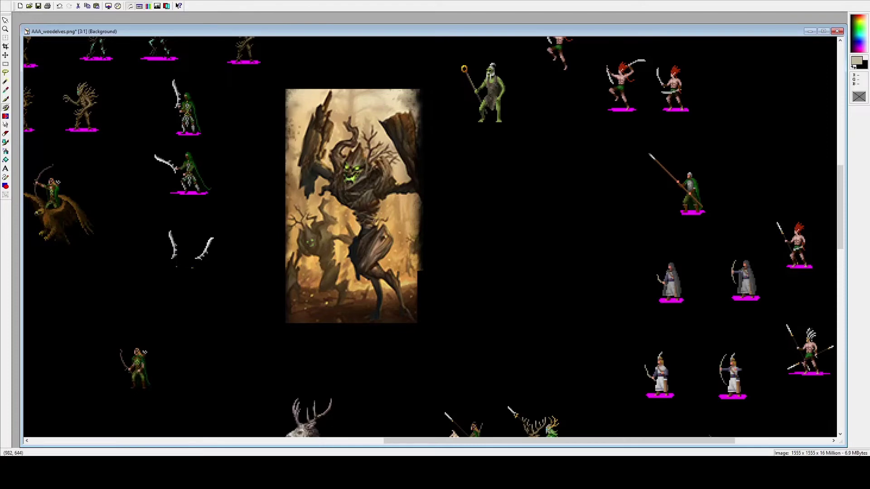
scroll(404, 169, down, 1)
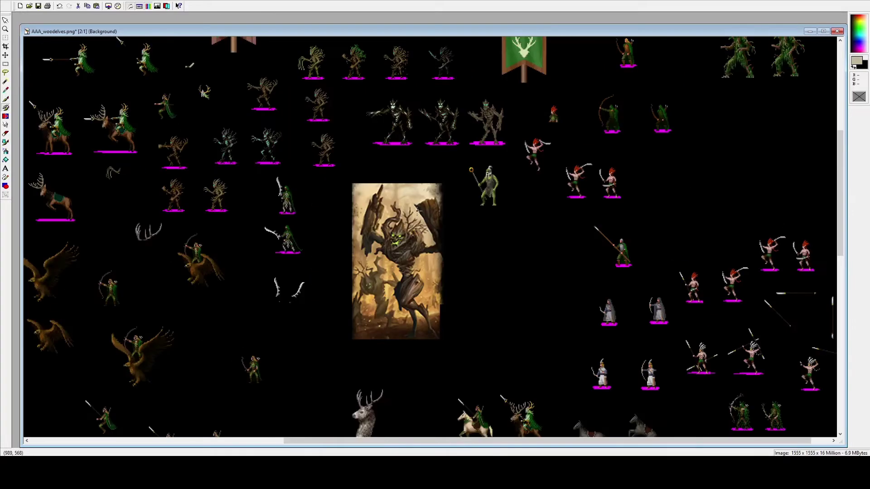
scroll(454, 166, up, 1)
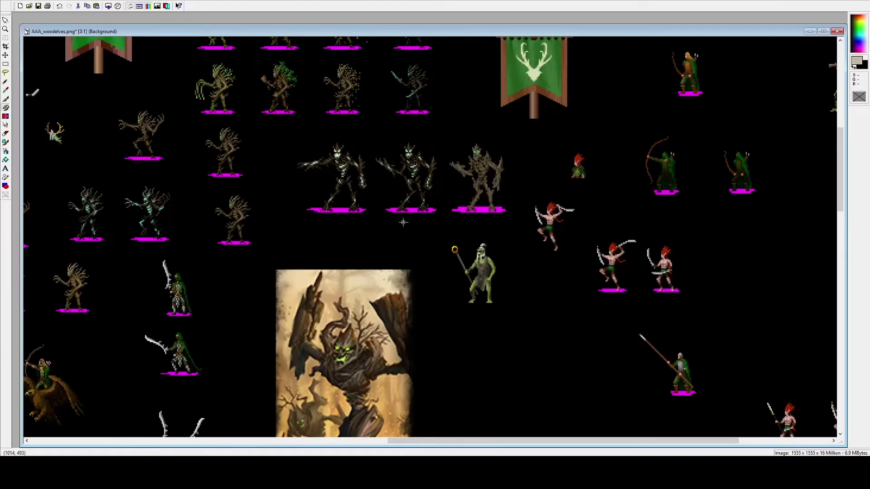
scroll(402, 220, down, 1)
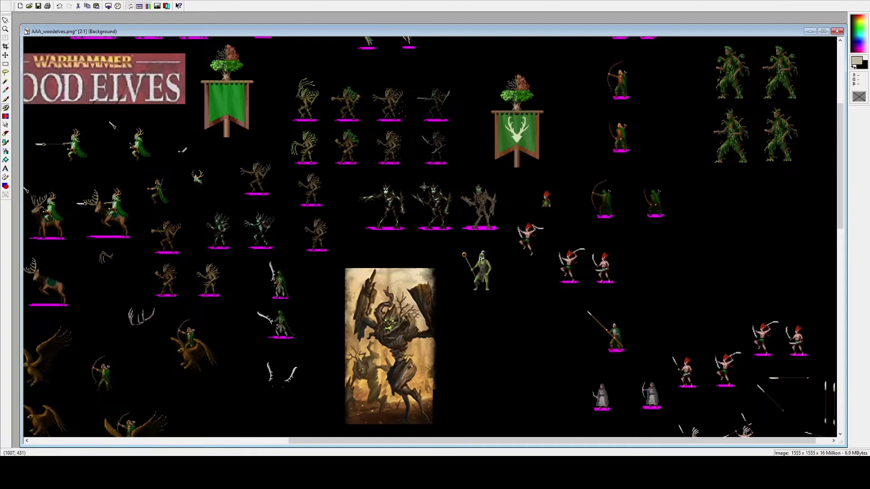
scroll(475, 209, up, 1)
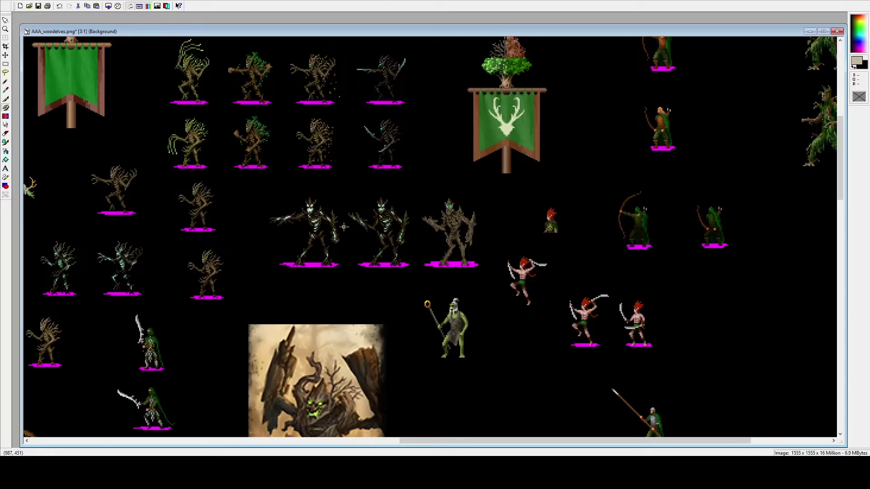
scroll(370, 264, down, 2)
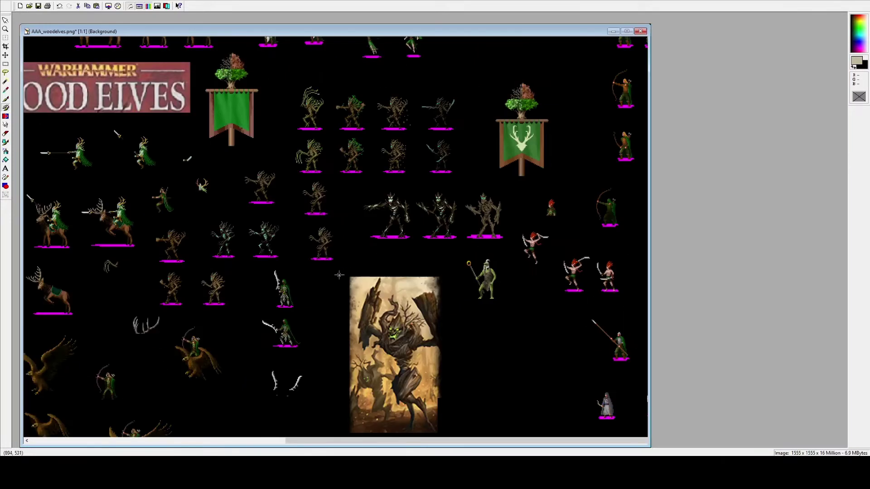
Step: Compare the two green figures with the nearby Mandragora sprites and the antlered treeman painting
scroll(158, 333, up, 1)
scroll(161, 337, up, 1)
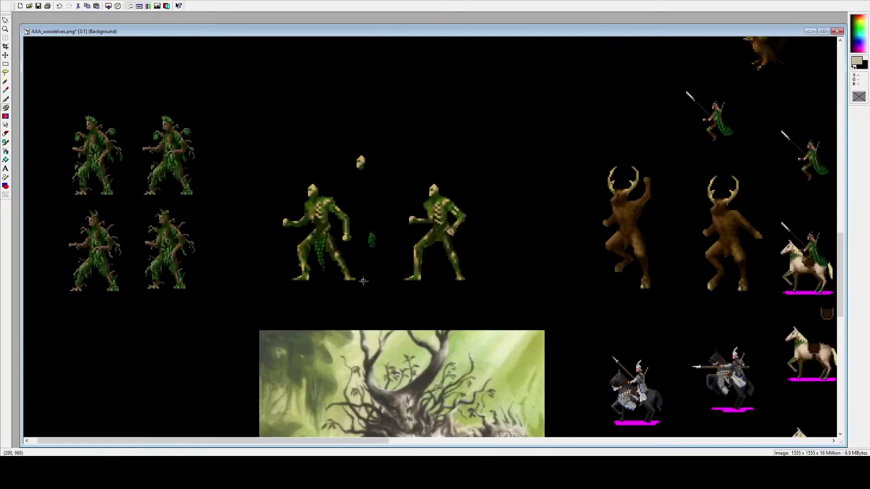
scroll(161, 337, down, 2)
scroll(136, 223, up, 1)
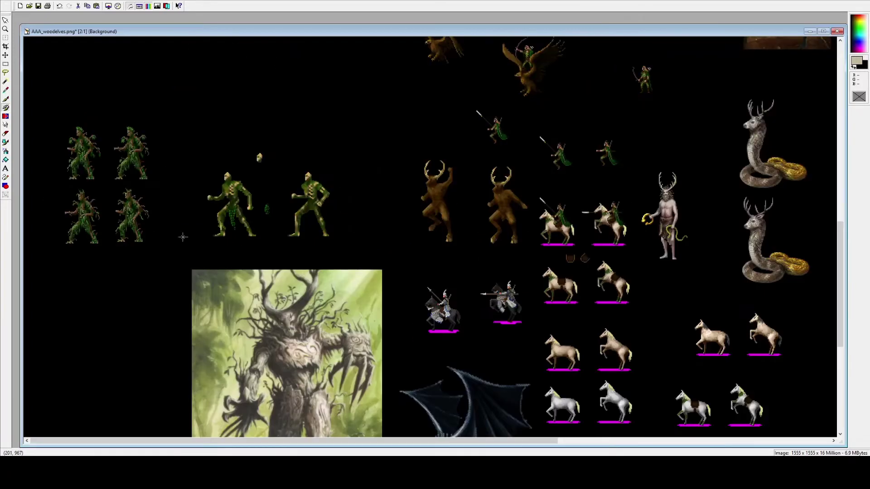
scroll(316, 312, down, 1)
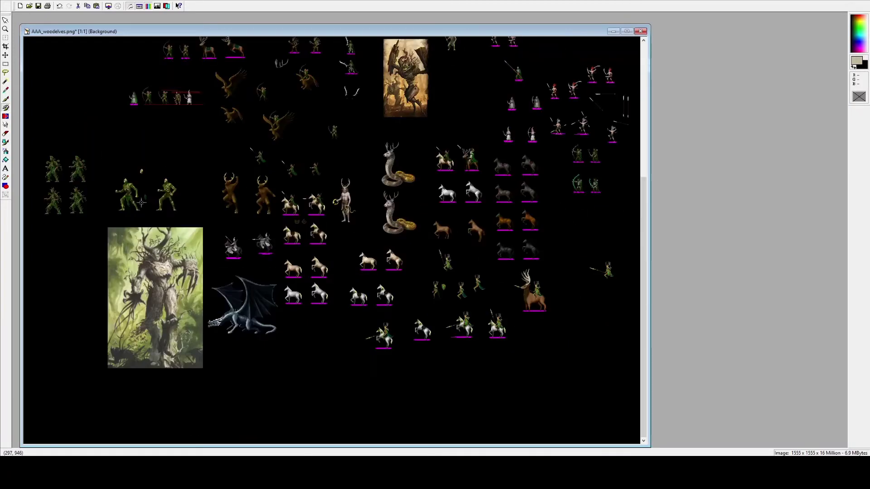
scroll(152, 201, up, 1)
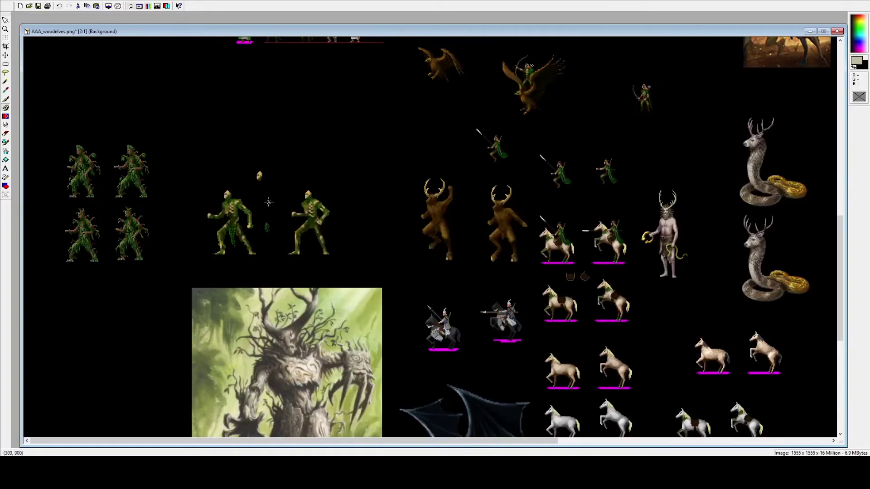
scroll(291, 205, down, 1)
scroll(321, 138, up, 1)
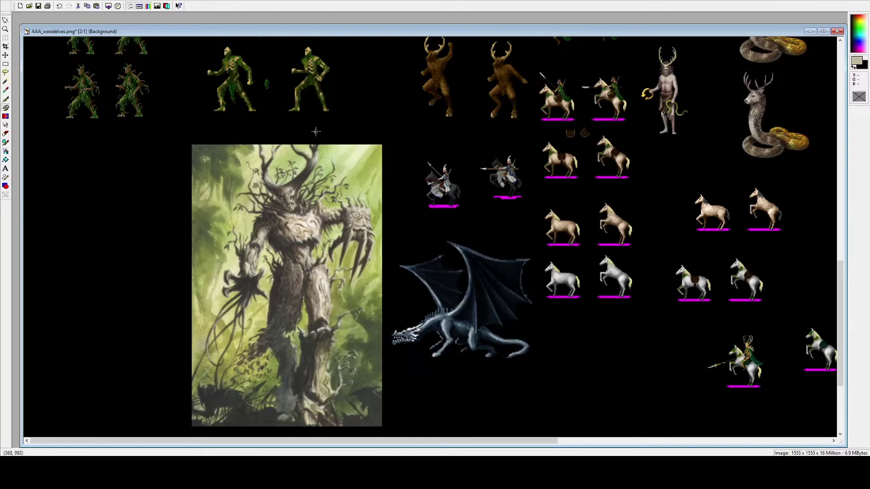
scroll(321, 118, up, 1)
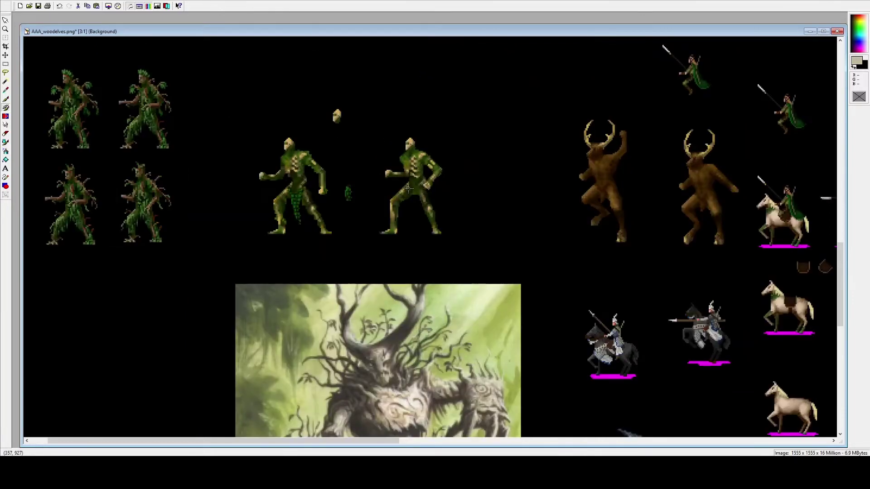
scroll(396, 191, down, 1)
scroll(340, 226, up, 2)
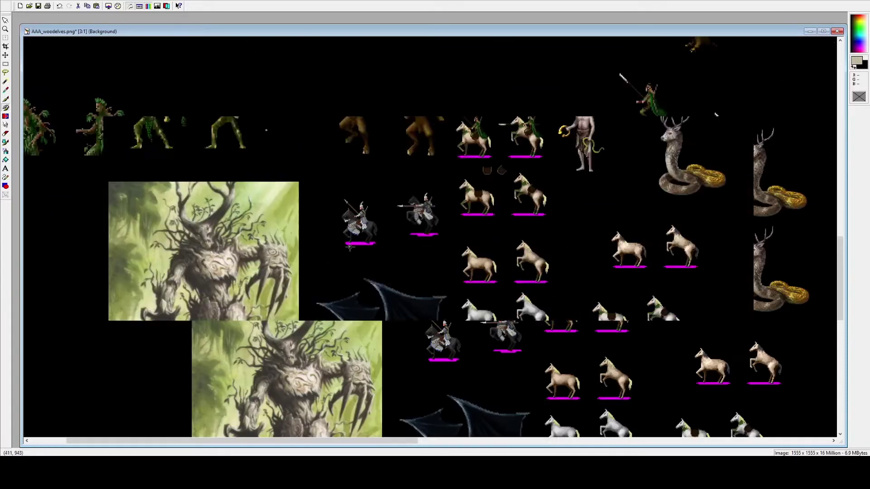
Step: Sample the dark brown of a Mandragora sprite's branches as the foreground colour for the Paint Brush
click(5, 90)
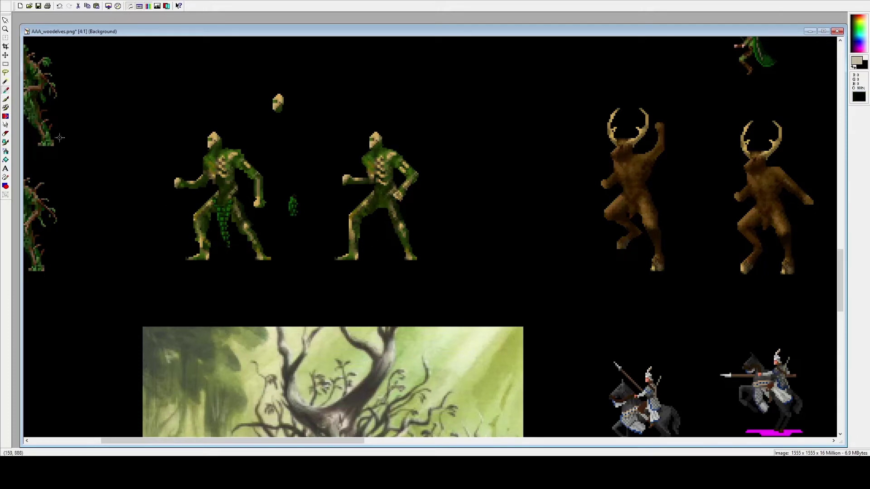
click(34, 87)
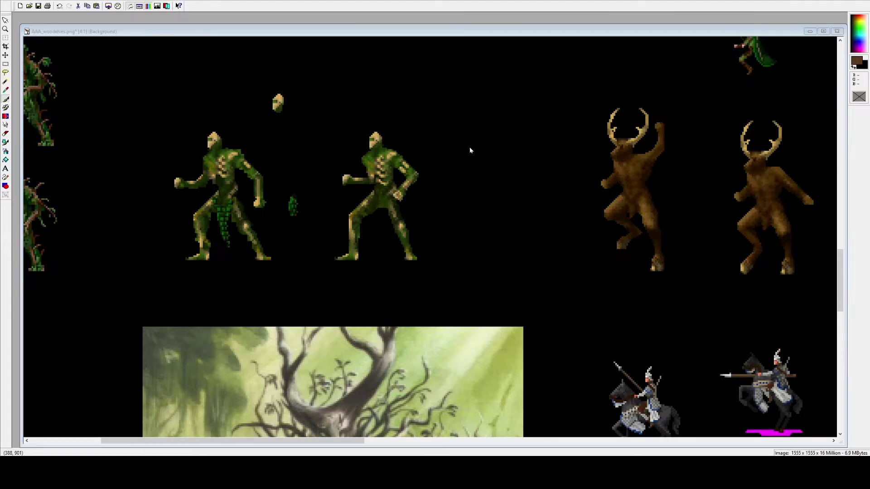
mouse_move(291, 129)
mouse_down()
mouse_move(309, 173)
mouse_move(308, 131)
mouse_move(308, 151)
mouse_move(301, 136)
mouse_up()
click(59, 6)
click(402, 150)
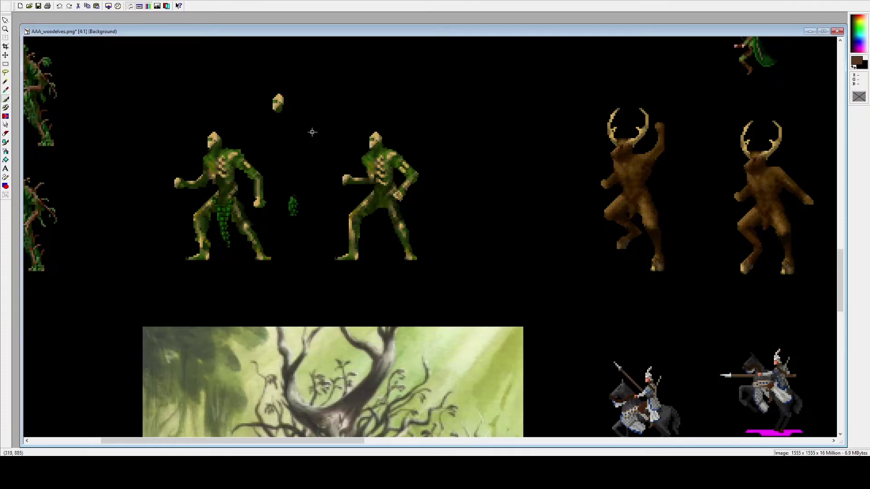
mouse_move(315, 108)
mouse_down()
mouse_move(312, 134)
mouse_move(331, 116)
mouse_move(314, 124)
mouse_move(315, 98)
mouse_move(326, 135)
mouse_move(322, 102)
mouse_move(326, 126)
mouse_move(323, 115)
mouse_move(310, 141)
mouse_move(339, 112)
mouse_up()
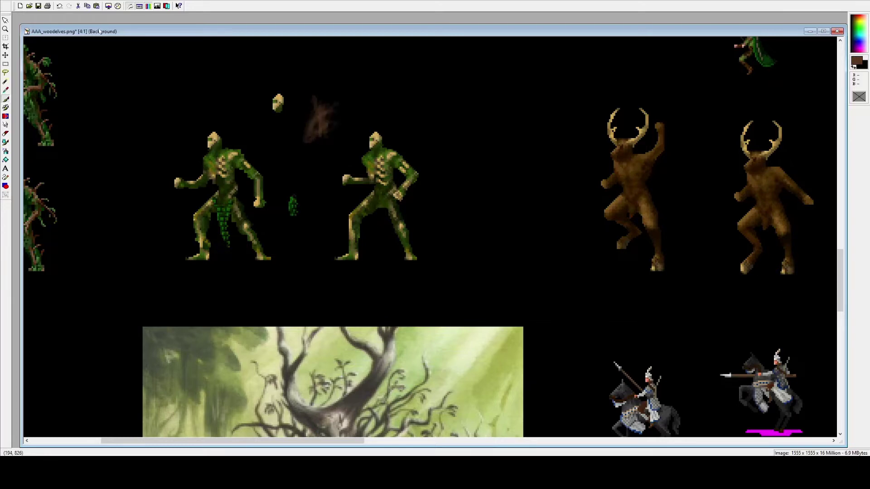
click(60, 6)
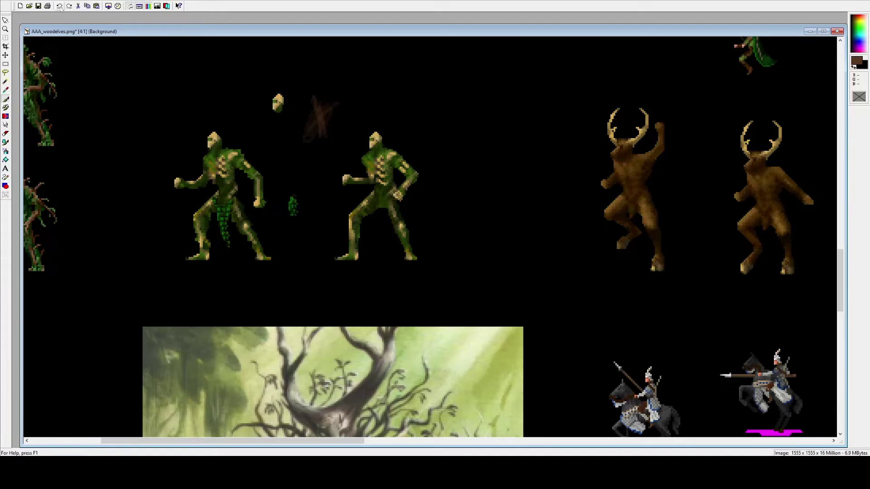
click(59, 6)
click(59, 6)
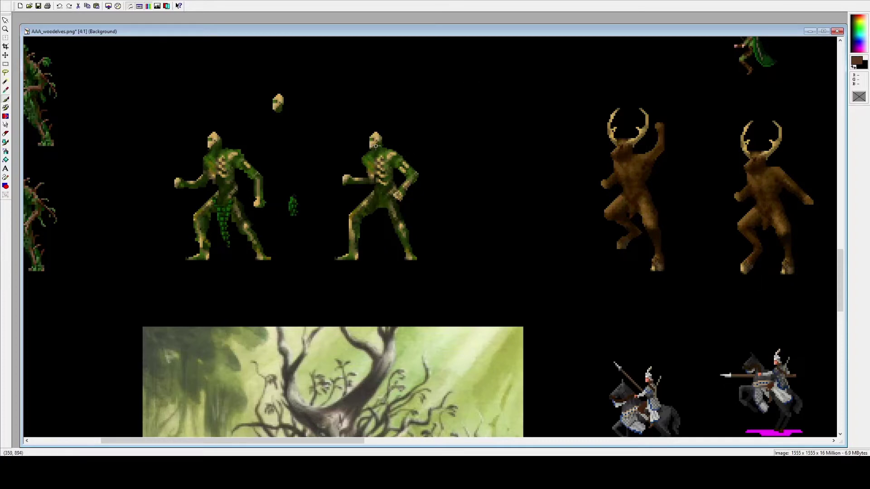
Step: Paint the right green figure's head dark brown and draw a branching antler sweeping backward from it
click(448, 150)
scroll(425, 175, up, 2)
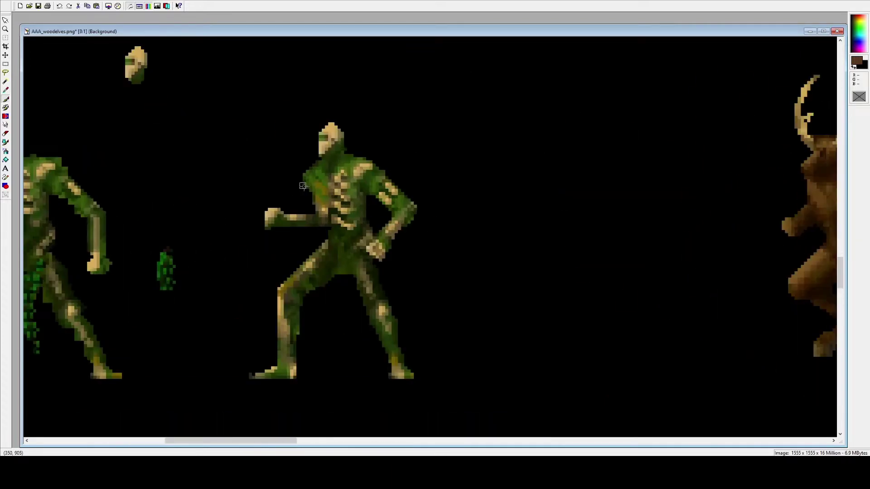
scroll(379, 215, down, 1)
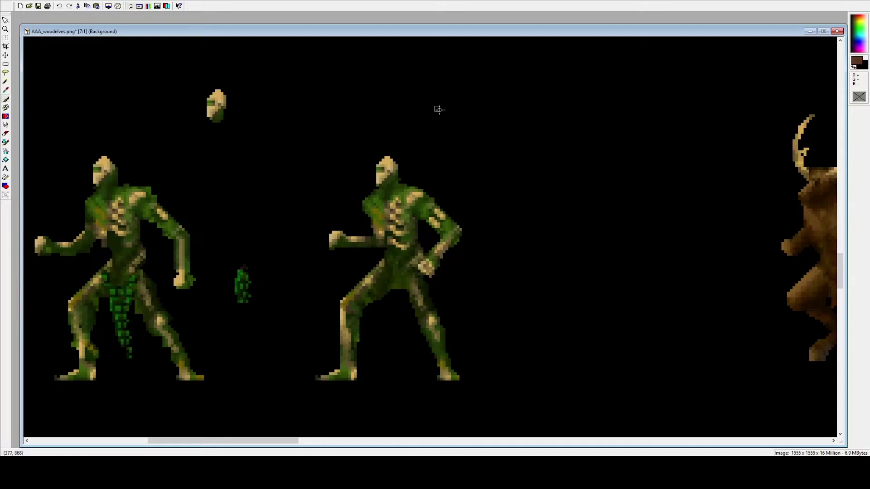
mouse_move(380, 169)
mouse_down()
mouse_move(398, 168)
mouse_move(377, 161)
mouse_move(384, 189)
mouse_move(396, 165)
mouse_move(388, 158)
mouse_move(376, 159)
mouse_move(412, 161)
mouse_move(413, 185)
mouse_move(390, 157)
mouse_move(408, 154)
mouse_move(412, 129)
mouse_move(409, 148)
mouse_move(403, 115)
mouse_move(411, 136)
mouse_move(420, 118)
mouse_move(415, 145)
mouse_move(398, 161)
mouse_move(440, 142)
mouse_move(449, 109)
mouse_move(432, 139)
mouse_move(431, 126)
mouse_move(440, 154)
mouse_move(453, 146)
mouse_move(451, 127)
mouse_move(459, 131)
mouse_move(458, 155)
mouse_up()
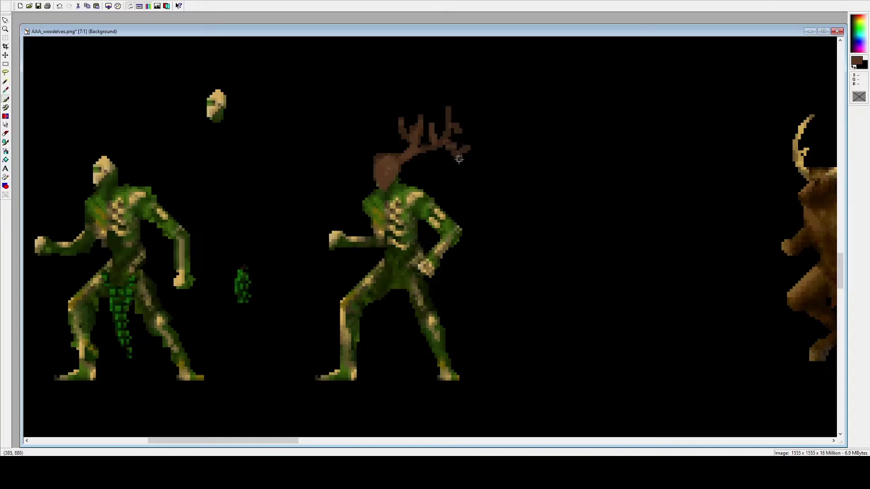
Step: Finish the rear antler's branches and draw a second dark brown antler with short tines rising from the front of the head
mouse_move(426, 120)
mouse_down()
mouse_move(433, 98)
mouse_move(413, 104)
mouse_up()
scroll(419, 117, down, 1)
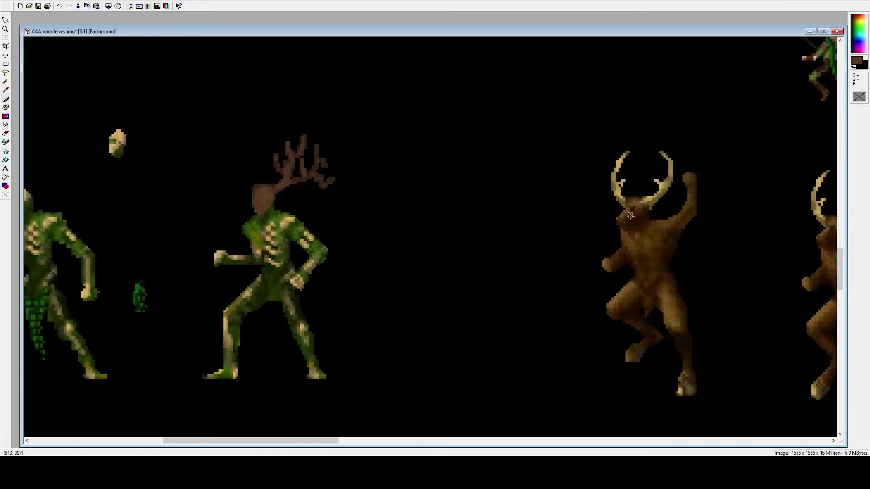
scroll(307, 200, up, 1)
scroll(404, 220, up, 1)
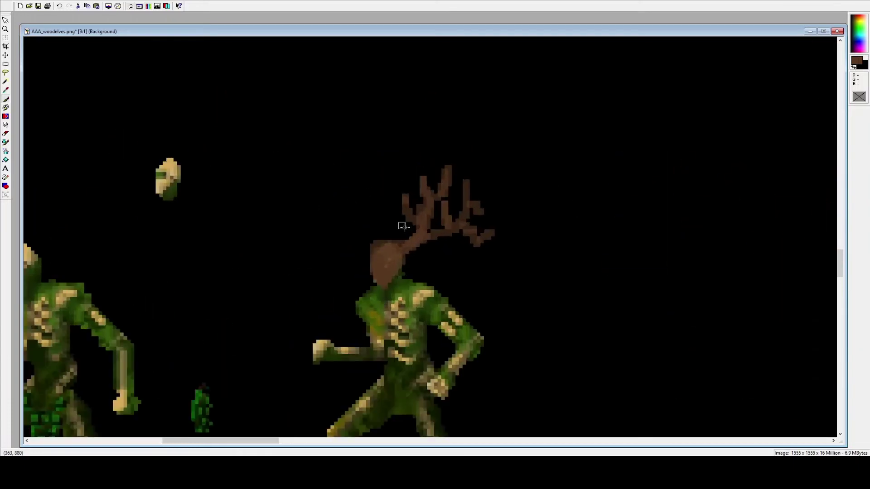
drag(375, 247, 341, 216)
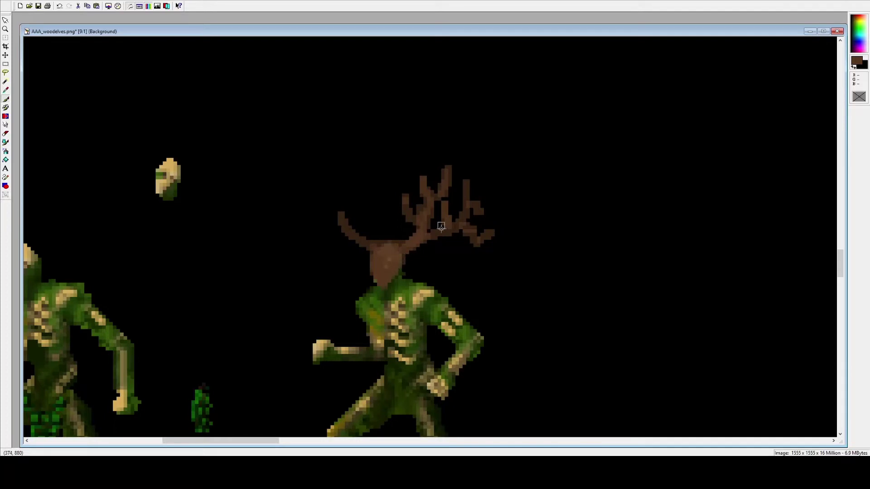
mouse_move(355, 226)
mouse_down()
mouse_move(366, 208)
mouse_move(355, 229)
mouse_move(341, 219)
mouse_move(341, 187)
mouse_move(339, 210)
mouse_up()
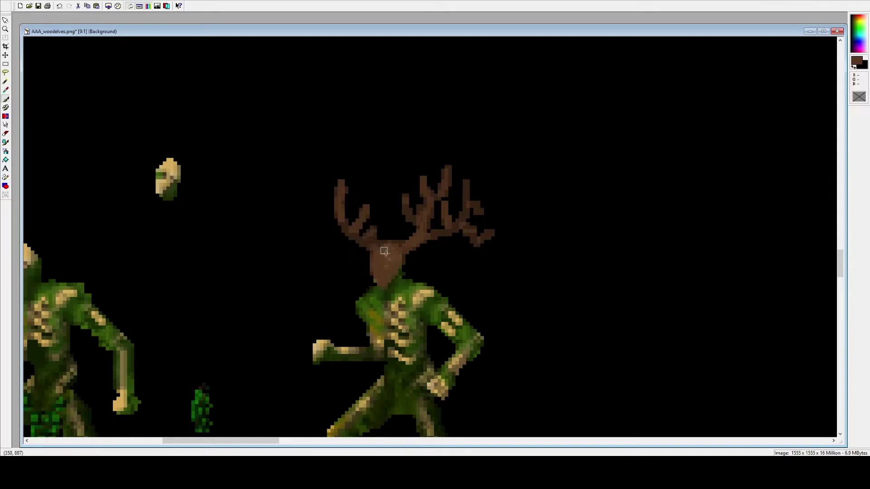
Step: Extend the front antler with forked upper branches and add fine tines to the tips of both antlers
scroll(404, 281, down, 1)
scroll(407, 250, down, 1)
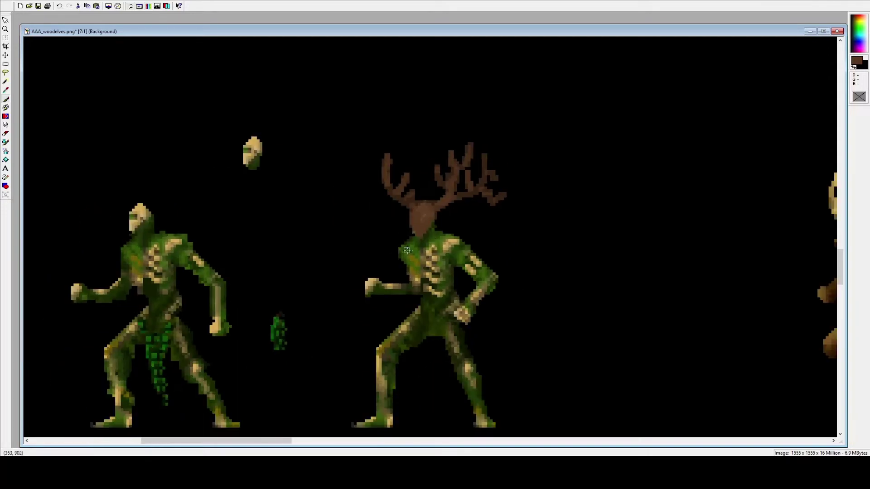
scroll(408, 213, up, 1)
scroll(419, 205, up, 1)
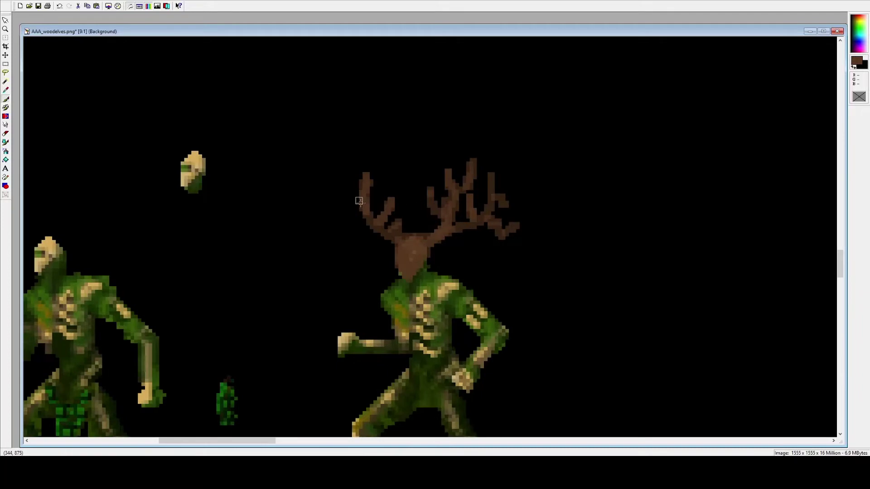
mouse_move(377, 191)
mouse_down()
mouse_move(358, 212)
mouse_move(349, 187)
mouse_up()
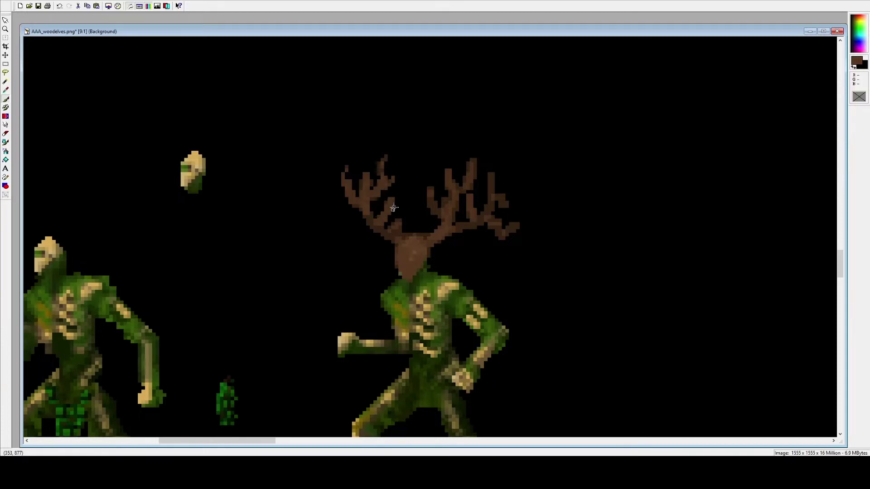
drag(393, 208, 400, 206)
drag(471, 163, 468, 149)
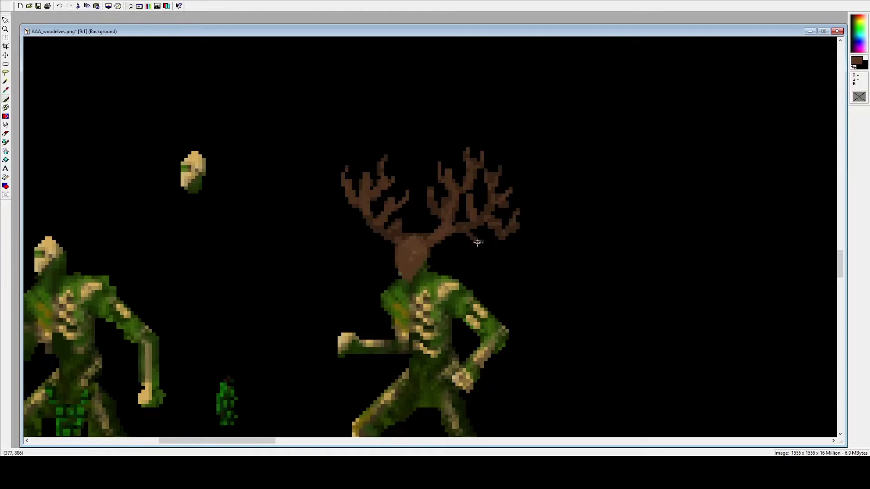
Step: Remove the drooping twigs and outermost tips of the rear antler by cloning black background over them
scroll(474, 245, down, 5)
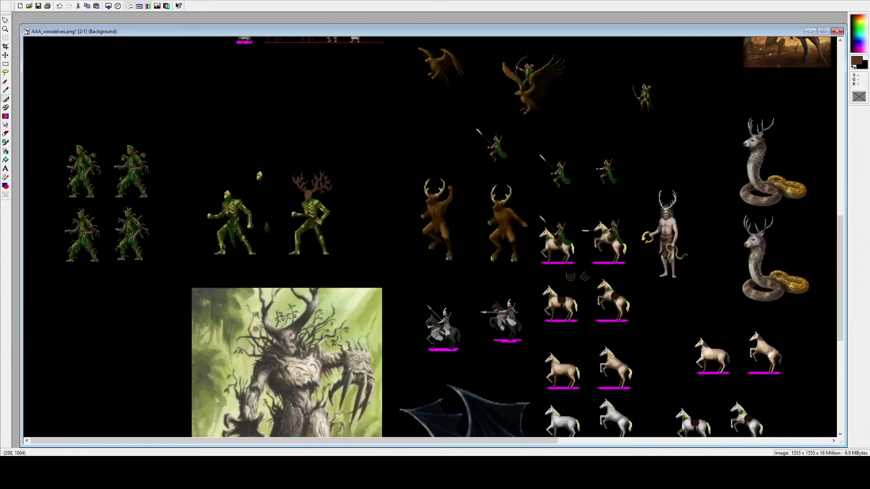
scroll(308, 315, up, 1)
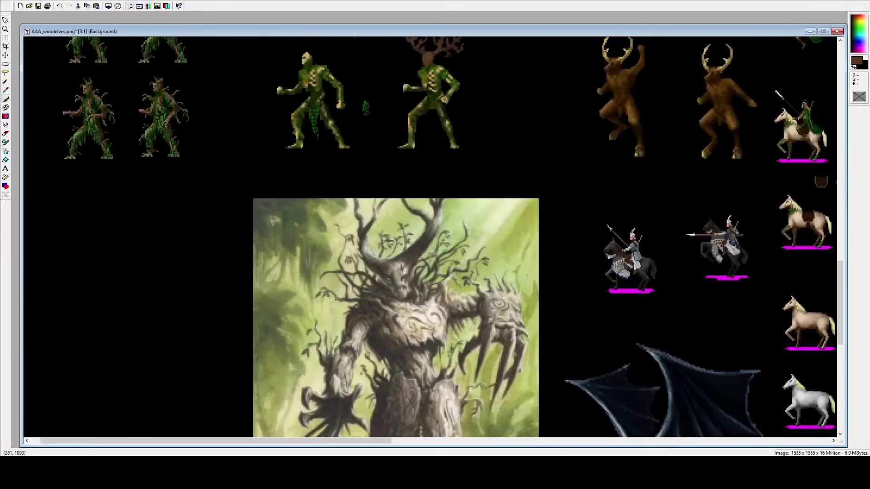
scroll(474, 135, up, 1)
scroll(416, 198, up, 4)
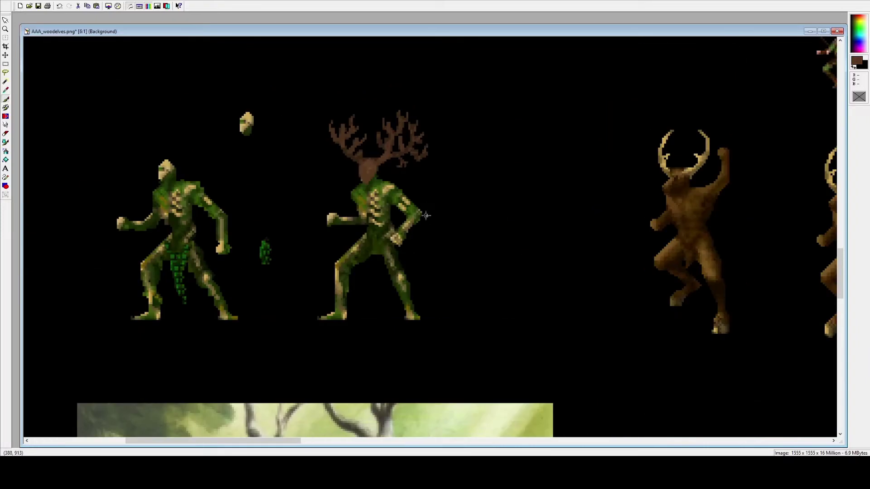
click(6, 108)
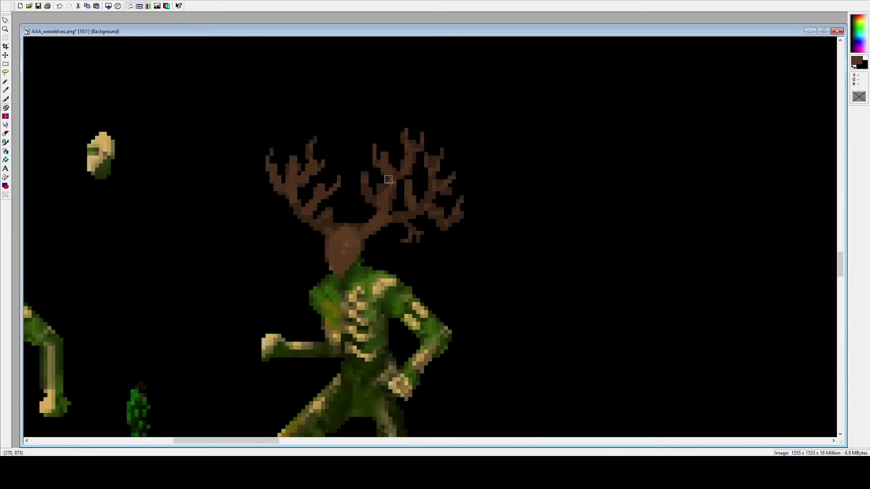
mouse_move(468, 207)
mouse_down()
mouse_move(434, 235)
mouse_move(465, 205)
mouse_move(420, 236)
mouse_move(397, 238)
mouse_move(421, 242)
mouse_move(455, 207)
mouse_up()
click(463, 198)
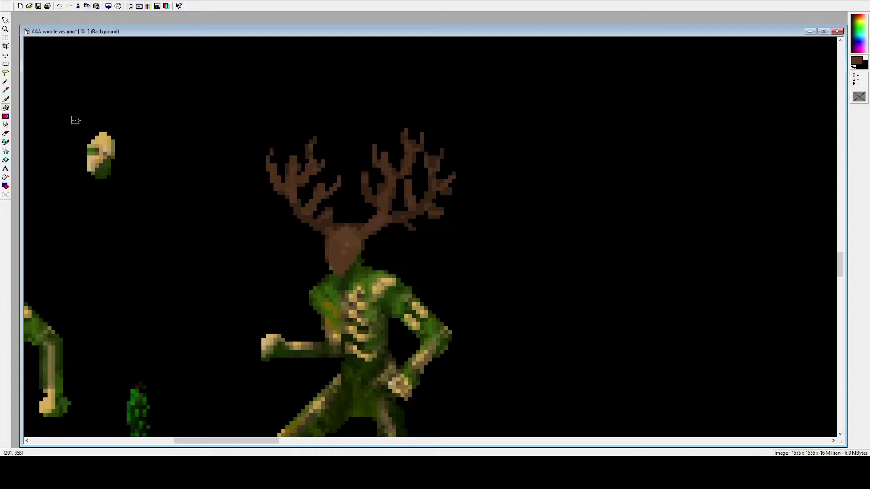
Step: Paint the right figure's chest and waist as solid dark brown blocks, separated by black gaps at the neck and below the chest
click(6, 99)
scroll(418, 229, down, 1)
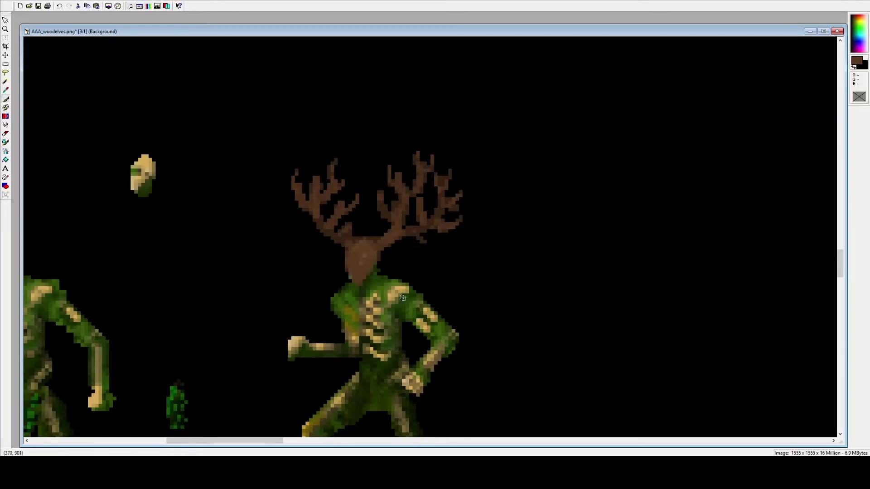
scroll(403, 297, up, 1)
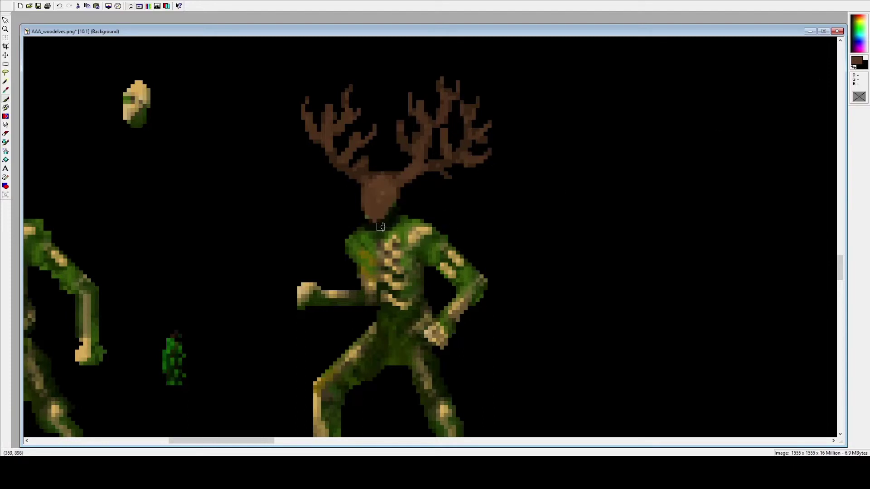
drag(392, 211, 379, 222)
mouse_move(393, 221)
mouse_down()
mouse_move(429, 223)
mouse_move(436, 232)
mouse_move(408, 227)
mouse_move(389, 235)
mouse_move(422, 235)
mouse_move(372, 247)
mouse_move(345, 229)
mouse_move(369, 259)
mouse_move(384, 252)
mouse_move(374, 260)
mouse_move(382, 236)
mouse_move(369, 240)
mouse_move(360, 231)
mouse_move(405, 263)
mouse_move(424, 228)
mouse_move(424, 258)
mouse_move(408, 278)
mouse_move(376, 287)
mouse_move(404, 279)
mouse_move(376, 286)
mouse_move(412, 287)
mouse_move(396, 283)
mouse_move(416, 279)
mouse_move(419, 259)
mouse_move(388, 276)
mouse_move(418, 235)
mouse_move(432, 240)
mouse_move(438, 229)
mouse_move(424, 267)
mouse_move(437, 251)
mouse_move(393, 277)
mouse_move(405, 282)
mouse_move(373, 291)
mouse_move(404, 279)
mouse_move(426, 288)
mouse_move(381, 283)
mouse_move(393, 269)
mouse_move(378, 279)
mouse_move(365, 262)
mouse_move(381, 282)
mouse_move(361, 258)
mouse_move(397, 303)
mouse_move(416, 299)
mouse_move(387, 299)
mouse_move(405, 315)
mouse_move(388, 309)
mouse_move(382, 295)
mouse_move(382, 315)
mouse_up()
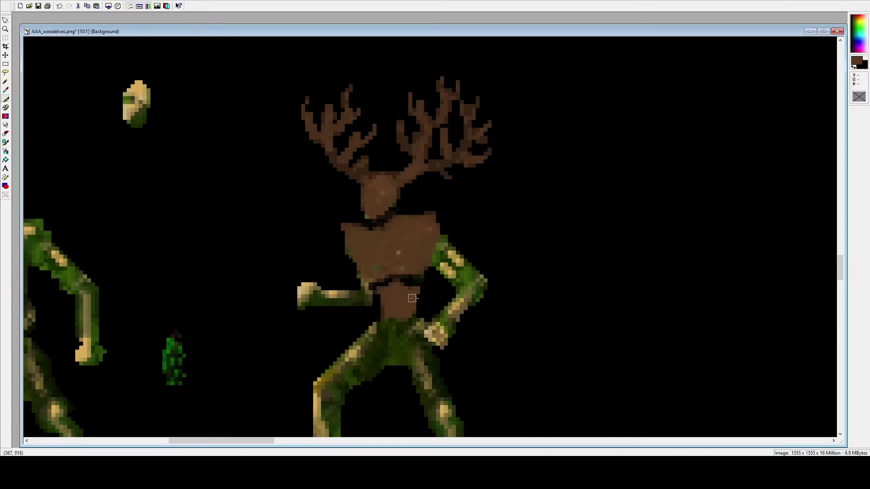
Step: Paint the rear leg's thigh and shin as thick dark brown segments with a black gap at the knee
scroll(444, 308, down, 1)
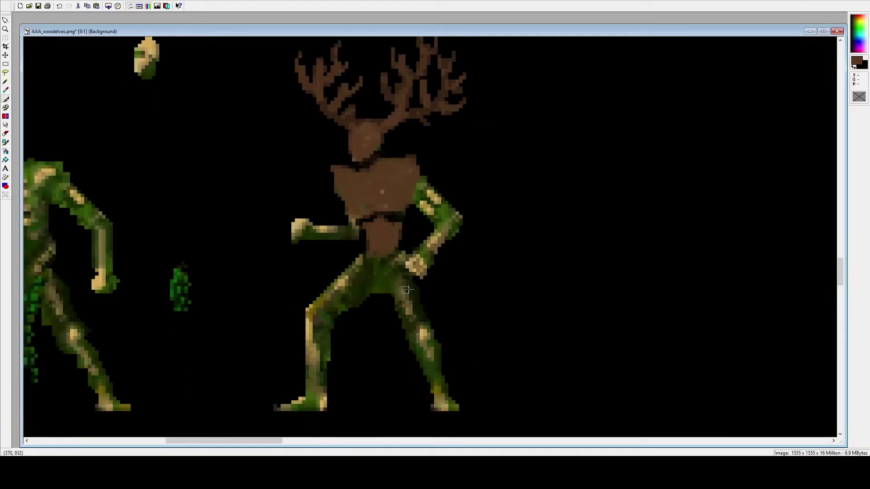
scroll(381, 280, down, 6)
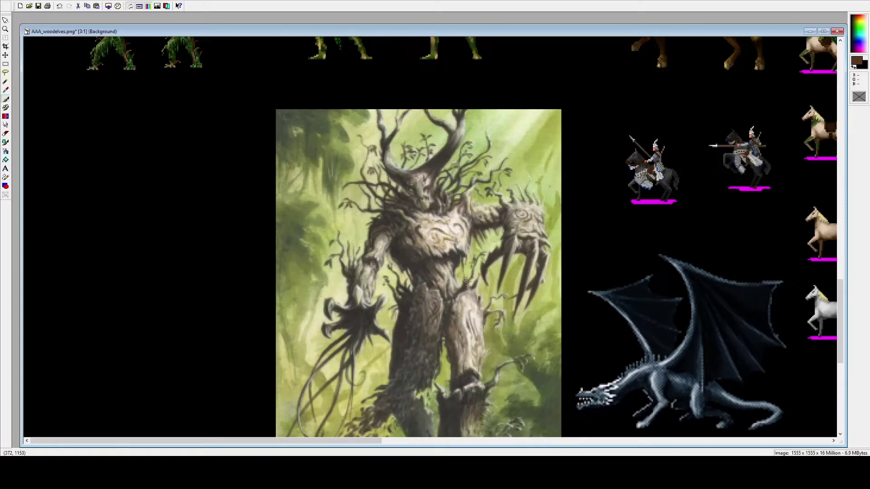
scroll(413, 192, down, 1)
scroll(427, 220, up, 5)
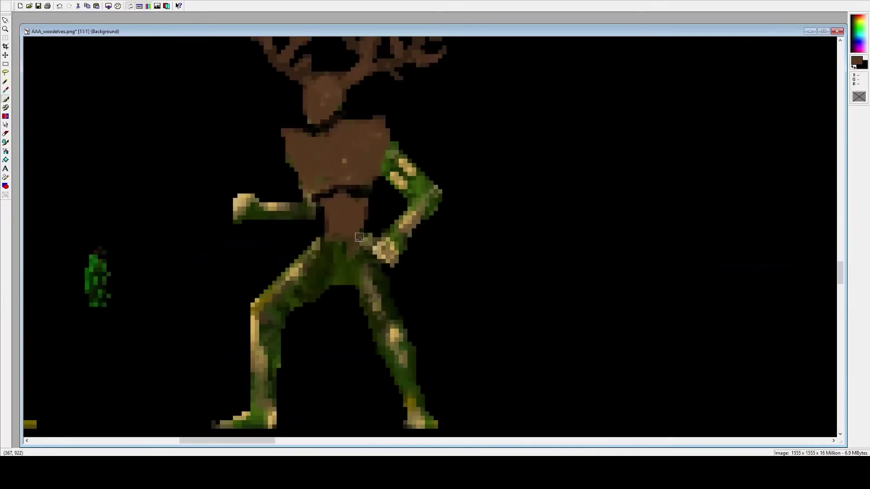
mouse_move(359, 233)
mouse_down()
mouse_move(353, 260)
mouse_move(368, 229)
mouse_move(377, 238)
mouse_move(360, 256)
mouse_move(360, 281)
mouse_move(356, 269)
mouse_move(365, 303)
mouse_move(369, 260)
mouse_move(390, 292)
mouse_move(390, 269)
mouse_move(391, 287)
mouse_move(379, 274)
mouse_move(362, 290)
mouse_move(366, 315)
mouse_move(364, 305)
mouse_move(379, 321)
mouse_move(375, 338)
mouse_move(390, 319)
mouse_move(404, 322)
mouse_move(378, 334)
mouse_move(378, 342)
mouse_move(373, 317)
mouse_move(394, 311)
mouse_move(369, 313)
mouse_move(395, 304)
mouse_move(382, 277)
mouse_move(395, 299)
mouse_move(360, 259)
mouse_up()
mouse_move(402, 346)
mouse_down()
mouse_move(399, 364)
mouse_move(384, 344)
mouse_move(382, 352)
mouse_move(405, 383)
mouse_move(403, 374)
mouse_move(387, 356)
mouse_move(403, 408)
mouse_move(422, 396)
mouse_move(412, 400)
mouse_move(430, 403)
mouse_move(393, 333)
mouse_move(407, 364)
mouse_move(403, 325)
mouse_up()
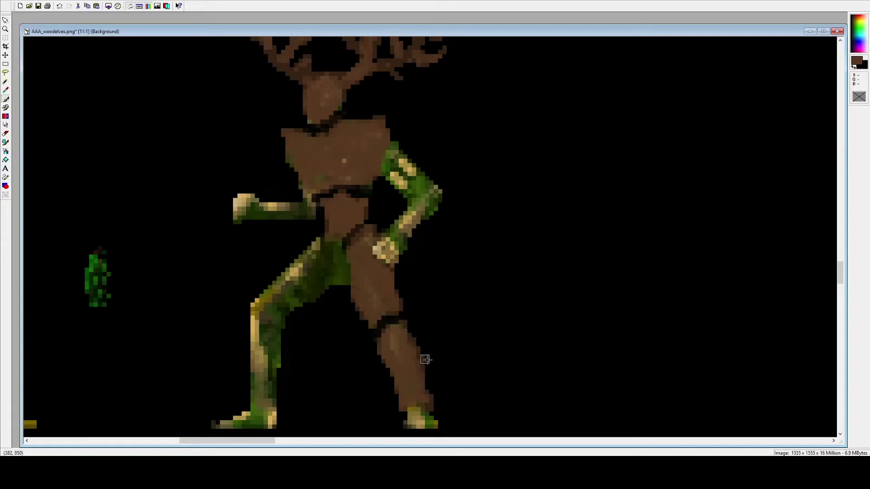
Step: Paint the rear foot as a wider dark brown block, set off from the shin by a dark ankle line
scroll(423, 361, down, 1)
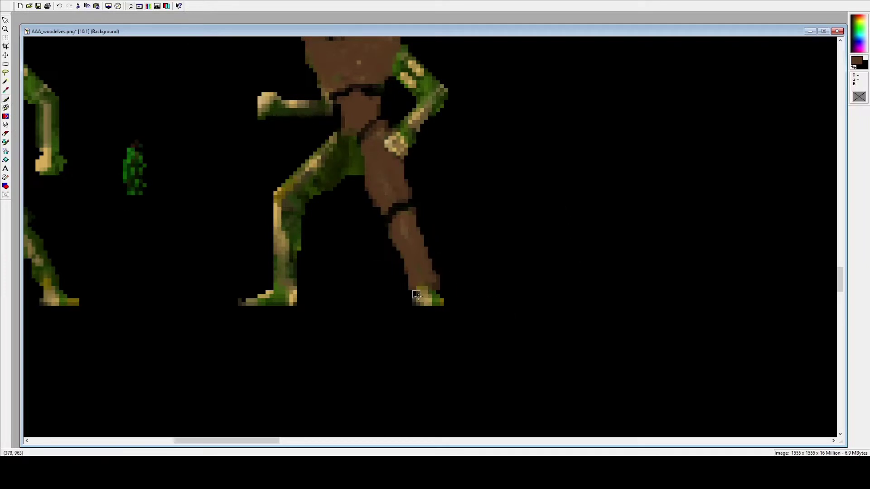
mouse_move(415, 295)
mouse_down()
mouse_move(442, 287)
mouse_move(428, 298)
mouse_up()
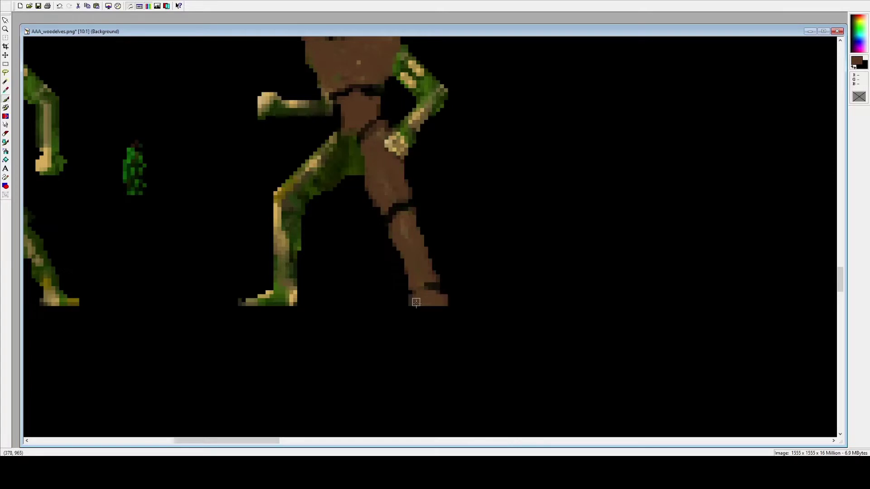
scroll(437, 273, down, 1)
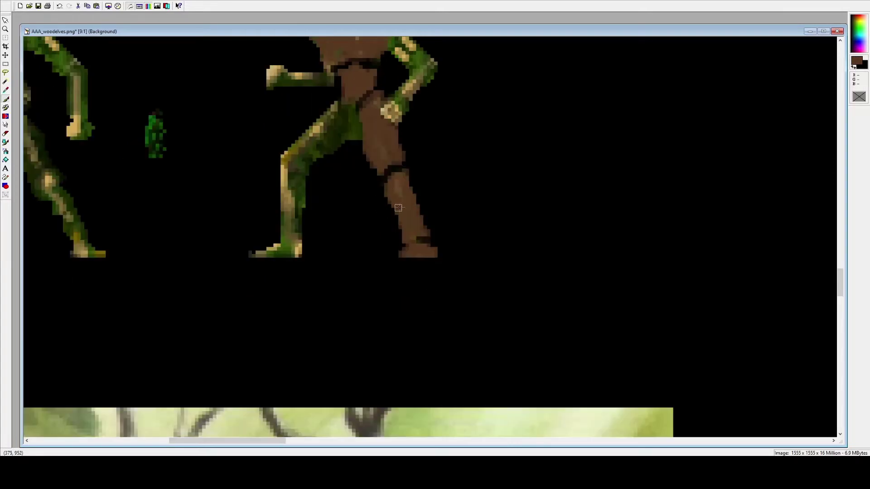
drag(402, 258, 420, 258)
Step: Paint the groin as a rounded dark brown block, outlined in black against the waist and rear thigh
scroll(438, 258, down, 2)
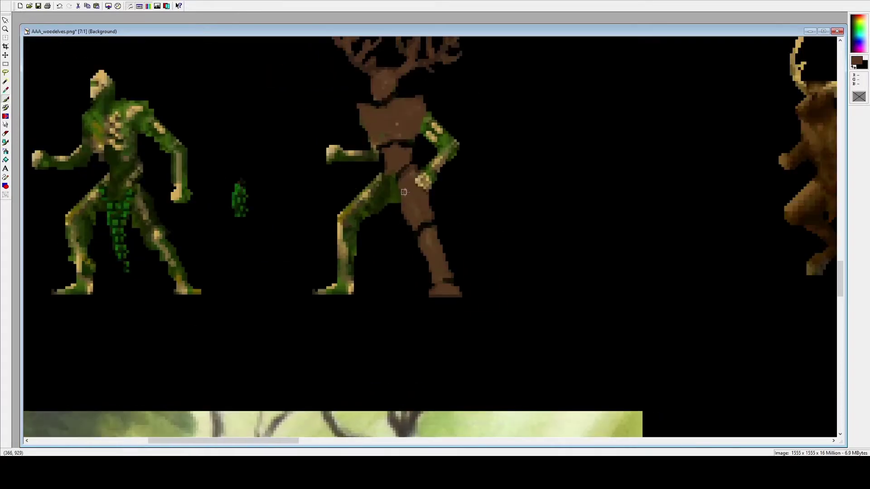
scroll(404, 192, down, 1)
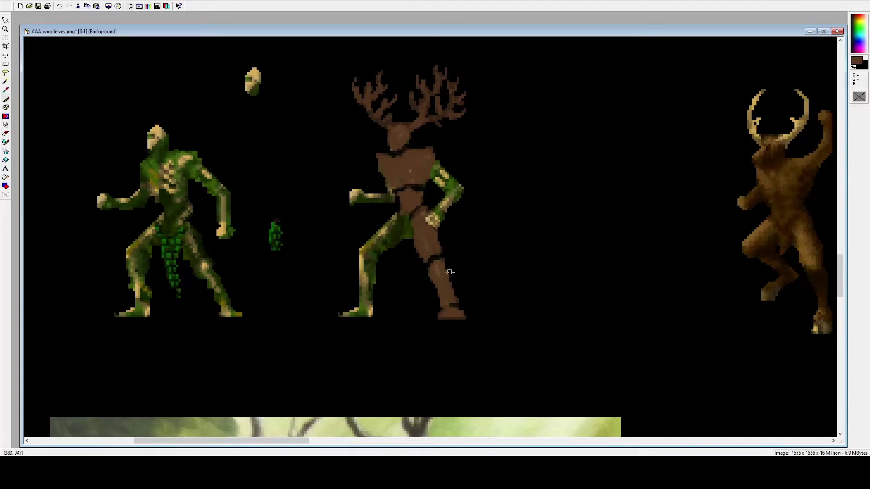
scroll(450, 272, up, 6)
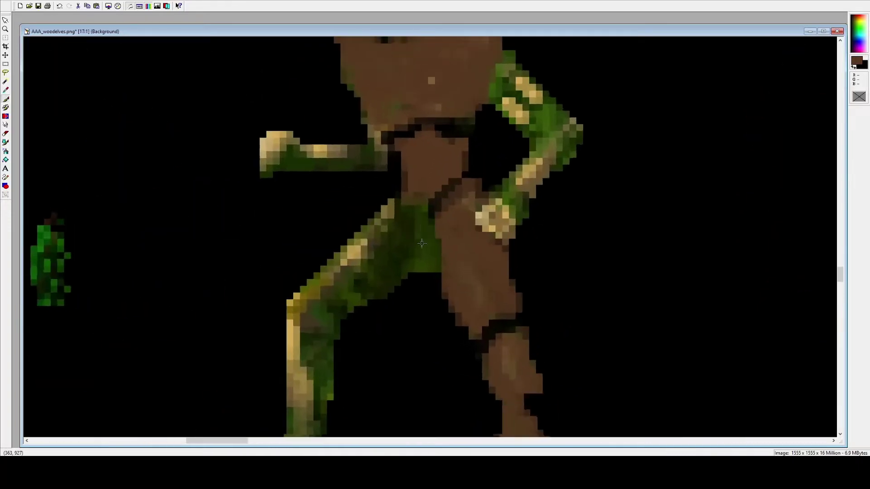
scroll(421, 244, up, 1)
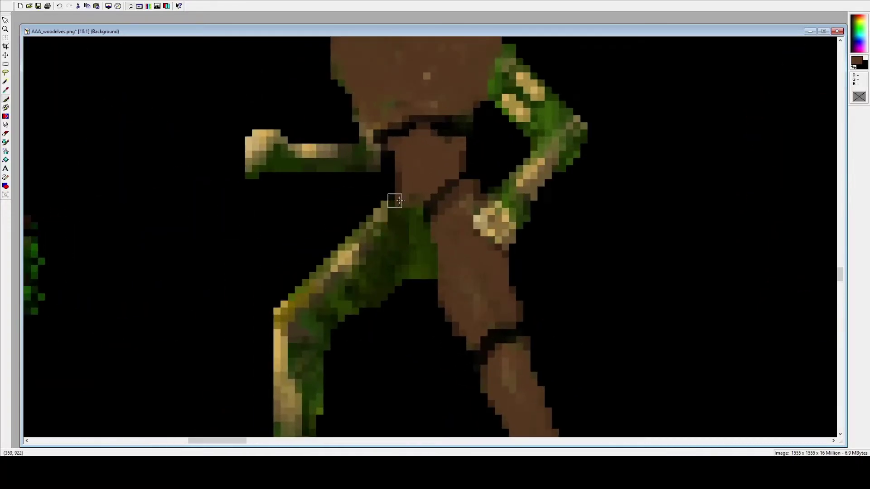
mouse_move(398, 190)
mouse_down()
mouse_move(427, 206)
mouse_move(395, 210)
mouse_move(408, 203)
mouse_move(407, 236)
mouse_move(420, 215)
mouse_move(414, 253)
mouse_move(436, 224)
mouse_move(434, 263)
mouse_move(425, 222)
mouse_move(417, 271)
mouse_move(407, 240)
mouse_move(411, 273)
mouse_move(401, 254)
mouse_move(421, 262)
mouse_move(424, 280)
mouse_move(398, 243)
mouse_move(406, 274)
mouse_up()
Step: Outline the left figure's hanging leaf loincloth with a freehand selection and copy it
scroll(395, 264, down, 3)
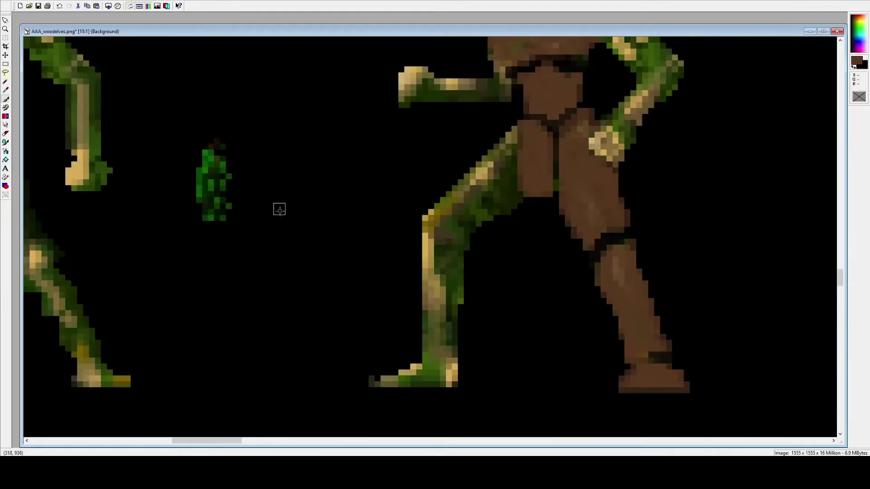
scroll(279, 209, down, 1)
click(5, 73)
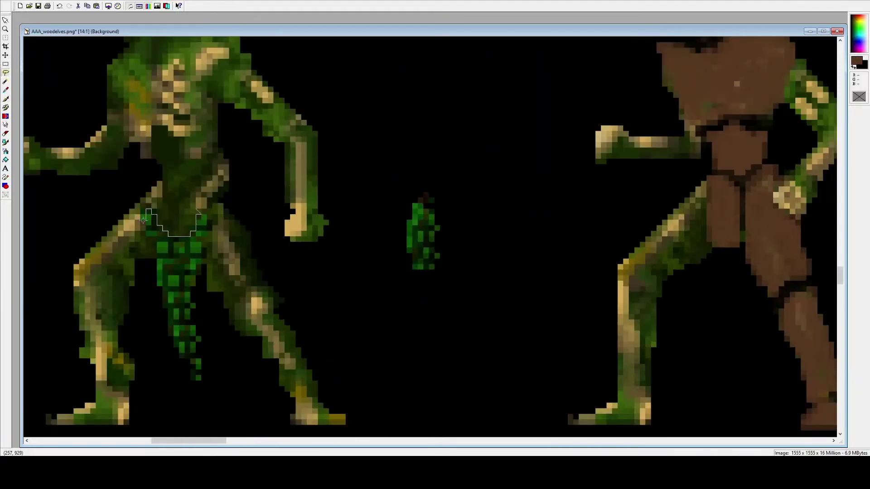
drag(143, 220, 163, 294)
mouse_move(180, 360)
mouse_down()
mouse_move(212, 384)
mouse_move(206, 282)
mouse_up()
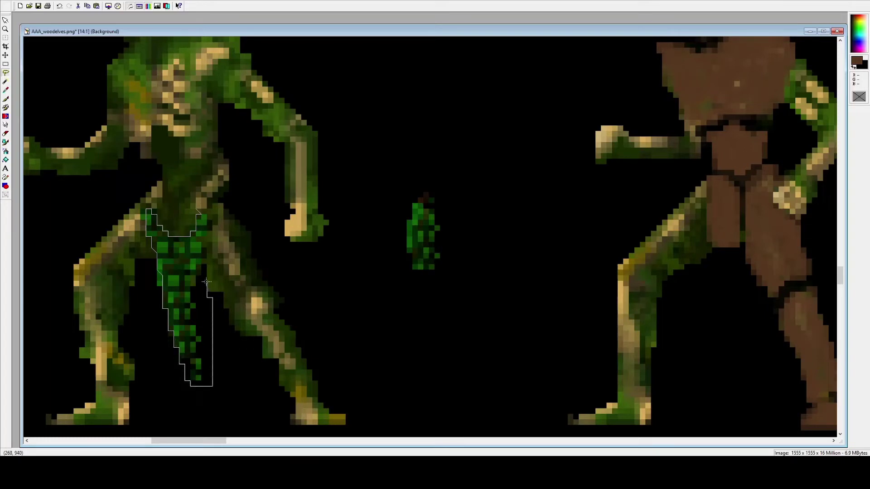
drag(203, 219, 199, 210)
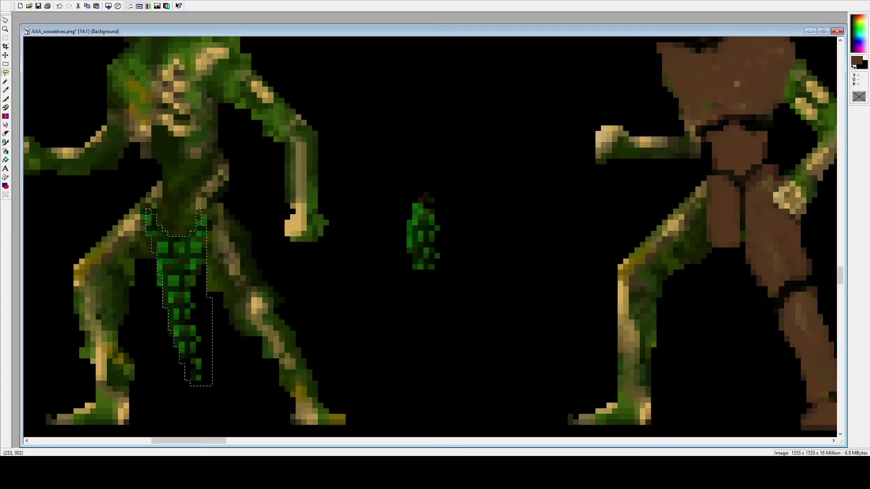
right_click(183, 226)
click(209, 269)
Step: Paste the leaf loincloth as a floating selection and position it around the lower end of the right figure's brown groin block
right_click(462, 208)
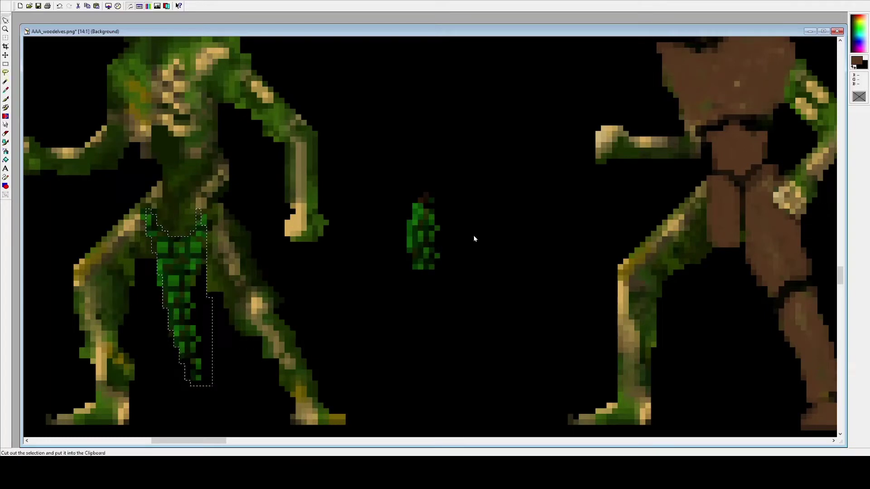
click(515, 280)
scroll(657, 278, down, 2)
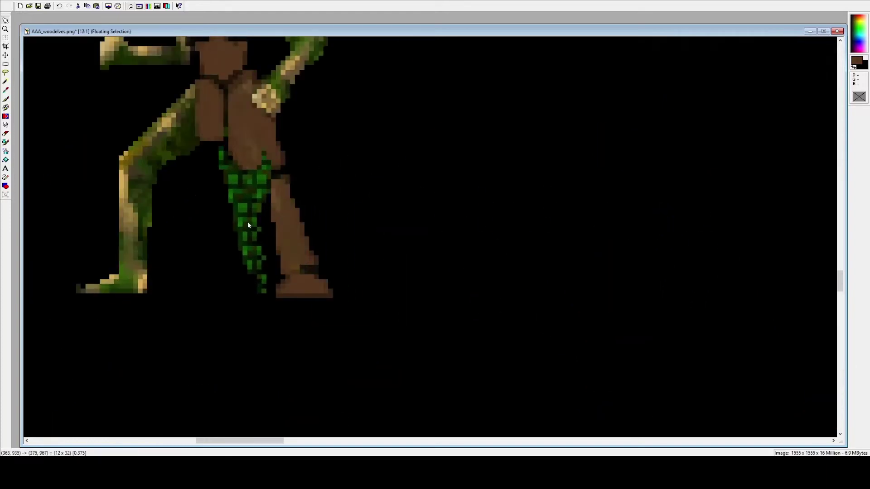
scroll(252, 224, up, 1)
click(389, 206)
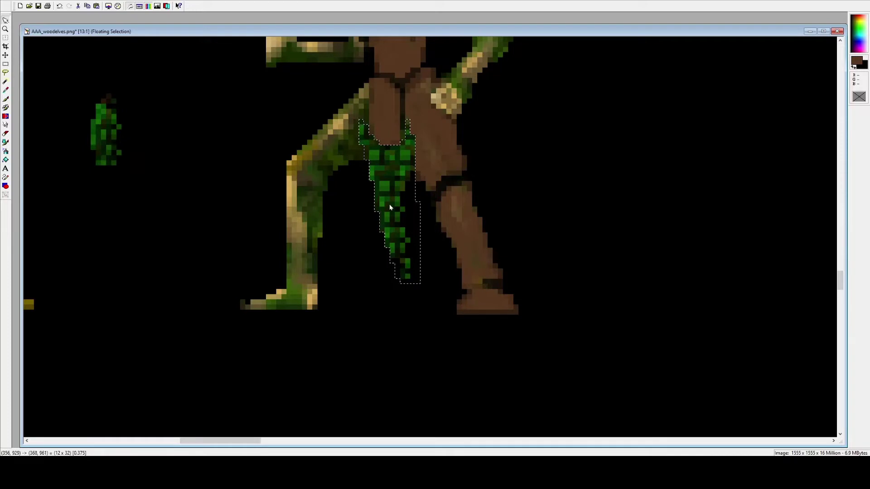
drag(390, 207, 388, 209)
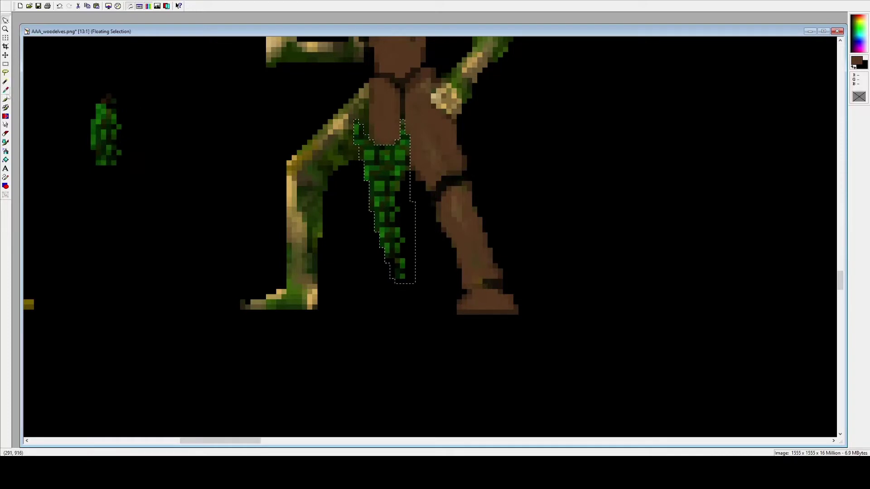
Step: Anchor the pasted loincloth and touch up the groin block's rear edge in dark brown beside the black line along the rear thigh
click(5, 99)
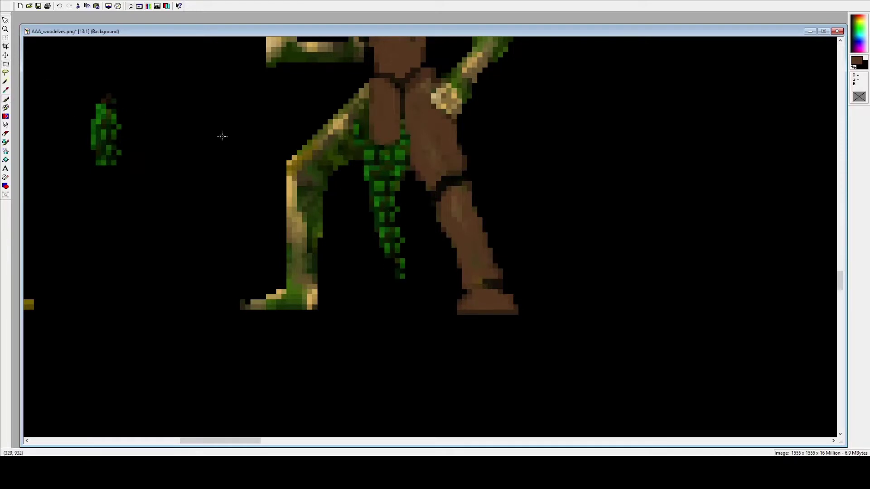
scroll(417, 172, up, 4)
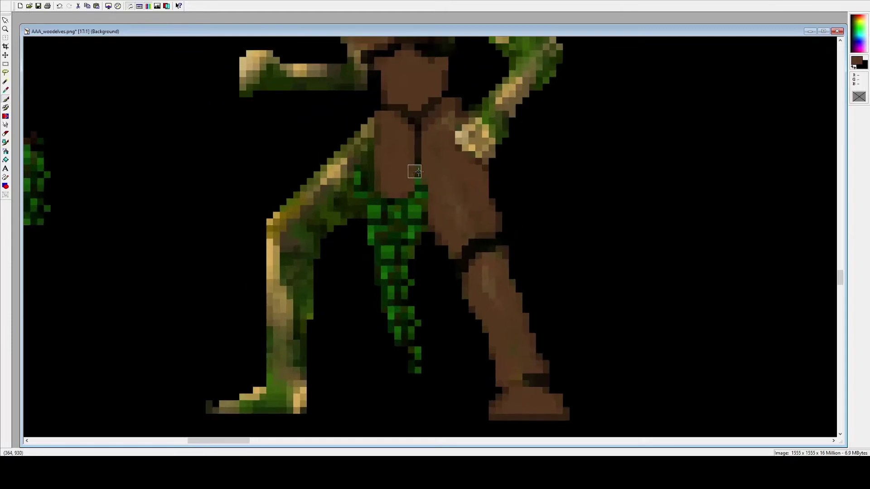
mouse_move(417, 172)
mouse_down()
mouse_move(417, 204)
mouse_move(419, 192)
mouse_up()
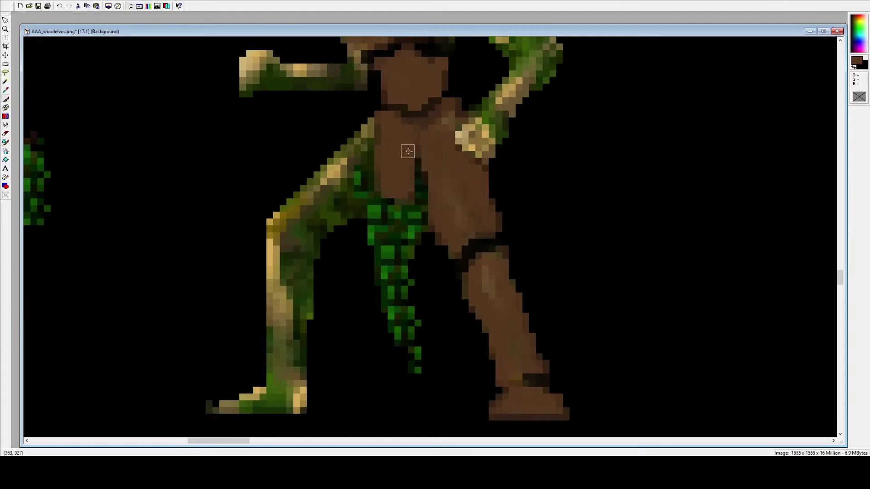
mouse_move(412, 143)
mouse_down()
mouse_move(410, 167)
mouse_move(410, 158)
mouse_up()
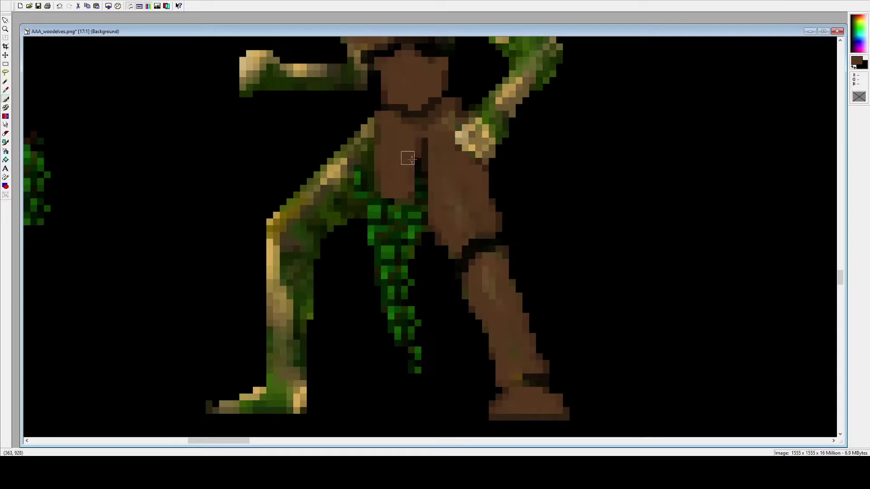
scroll(421, 184, down, 1)
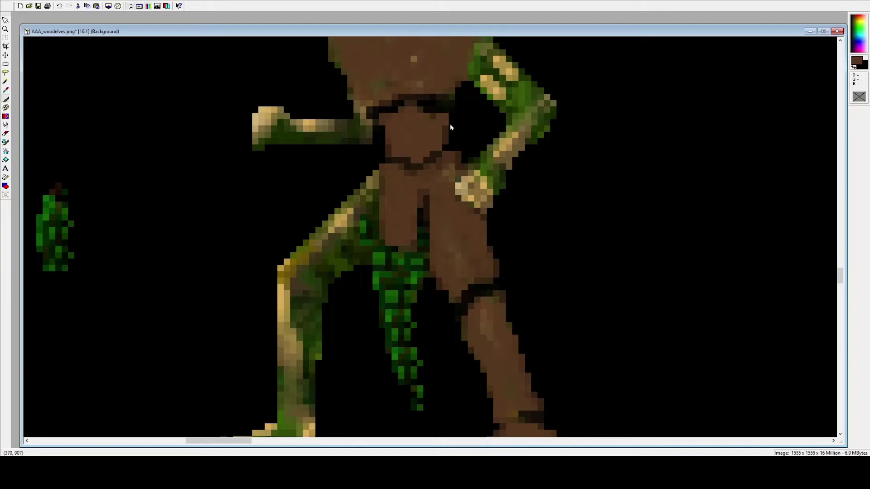
Step: Repaint the front thigh as a thick dark brown block, set off by black lines at the knee and beside the groin
mouse_move(427, 172)
mouse_down()
mouse_move(429, 196)
mouse_move(427, 160)
mouse_move(429, 199)
mouse_move(437, 179)
mouse_up()
mouse_move(340, 195)
mouse_down()
mouse_move(373, 183)
mouse_move(353, 218)
mouse_move(360, 198)
mouse_move(280, 272)
mouse_move(280, 281)
mouse_move(301, 276)
mouse_move(289, 277)
mouse_move(321, 297)
mouse_move(314, 298)
mouse_move(307, 275)
mouse_move(324, 307)
mouse_move(280, 293)
mouse_move(285, 285)
mouse_move(307, 294)
mouse_move(317, 314)
mouse_move(283, 281)
mouse_move(317, 308)
mouse_up()
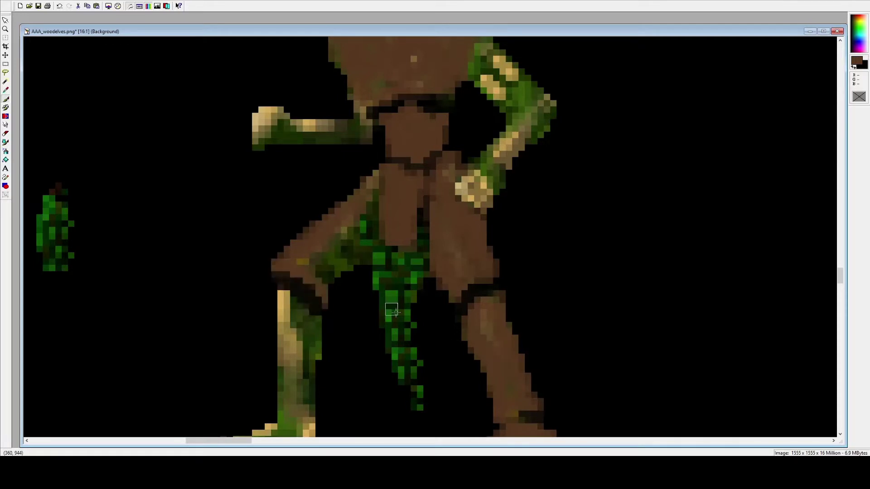
mouse_move(290, 271)
mouse_down()
mouse_move(345, 243)
mouse_move(338, 254)
mouse_move(349, 253)
mouse_move(334, 275)
mouse_move(341, 271)
mouse_move(372, 196)
mouse_move(385, 254)
mouse_move(361, 238)
mouse_move(362, 261)
mouse_move(372, 253)
mouse_move(371, 226)
mouse_move(355, 255)
mouse_move(362, 245)
mouse_move(356, 218)
mouse_move(372, 193)
mouse_move(366, 211)
mouse_move(366, 191)
mouse_move(334, 207)
mouse_up()
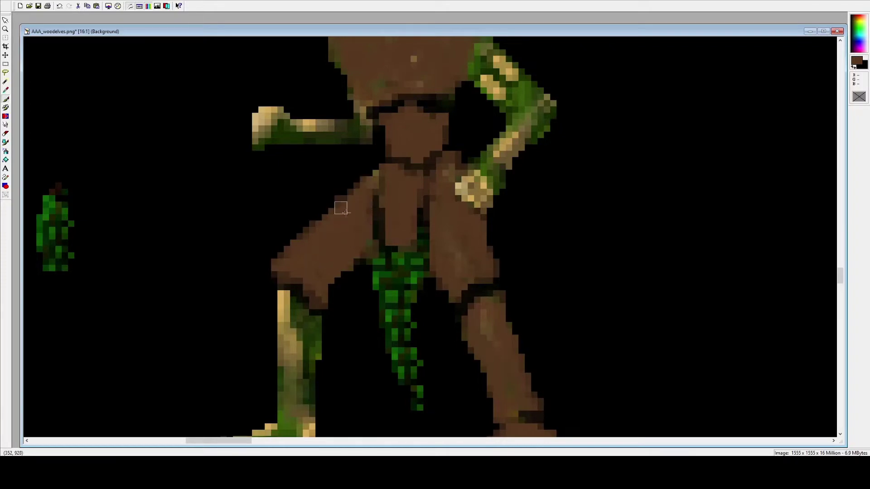
scroll(389, 242, down, 8)
scroll(414, 236, down, 1)
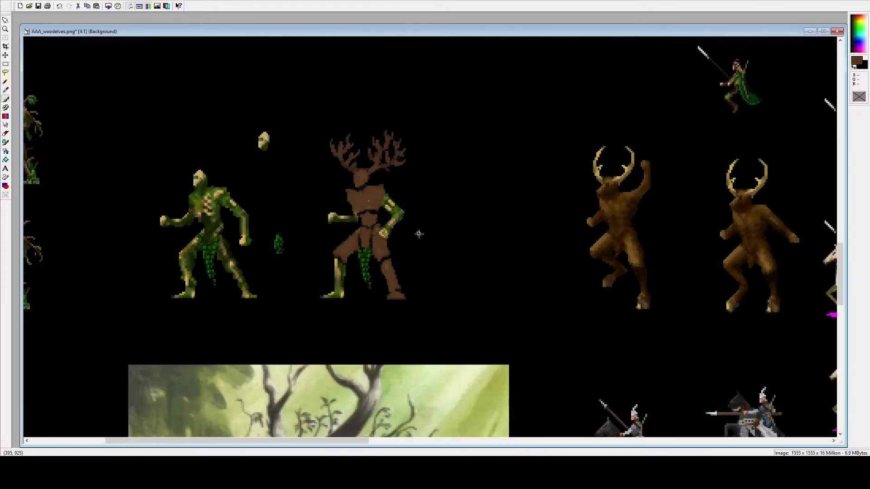
Step: Cover the green front shin with a wider dark brown block between the knee line and the ankle
scroll(419, 233, up, 5)
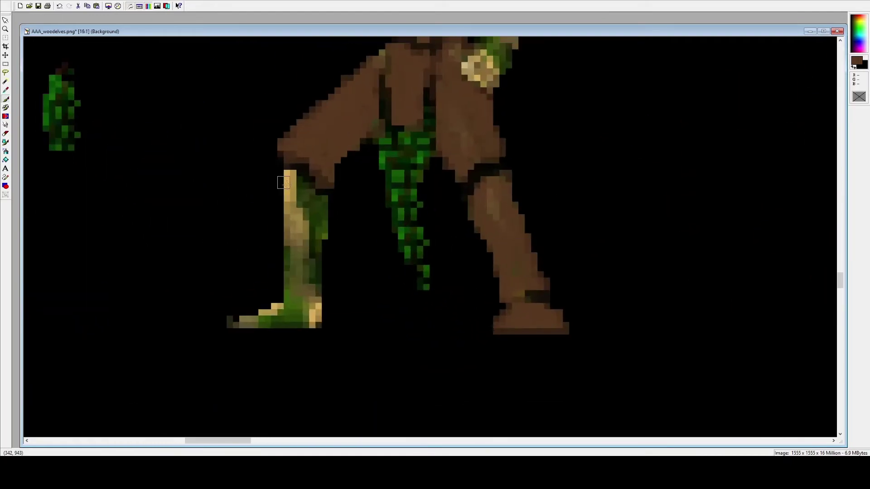
mouse_move(284, 182)
mouse_down()
mouse_move(320, 235)
mouse_move(311, 183)
mouse_move(338, 197)
mouse_move(308, 224)
mouse_move(280, 183)
mouse_move(296, 248)
mouse_move(290, 169)
mouse_move(323, 187)
mouse_move(284, 171)
mouse_move(319, 183)
mouse_move(320, 214)
mouse_move(297, 227)
mouse_move(278, 310)
mouse_move(296, 300)
mouse_move(323, 313)
mouse_move(306, 297)
mouse_move(284, 295)
mouse_move(307, 290)
mouse_move(323, 300)
mouse_move(297, 271)
mouse_move(305, 279)
mouse_move(312, 252)
mouse_move(325, 255)
mouse_move(321, 227)
mouse_move(335, 296)
mouse_move(366, 288)
mouse_move(416, 252)
mouse_move(328, 274)
mouse_move(327, 235)
mouse_move(342, 228)
mouse_move(334, 227)
mouse_move(347, 297)
mouse_up()
scroll(424, 247, down, 5)
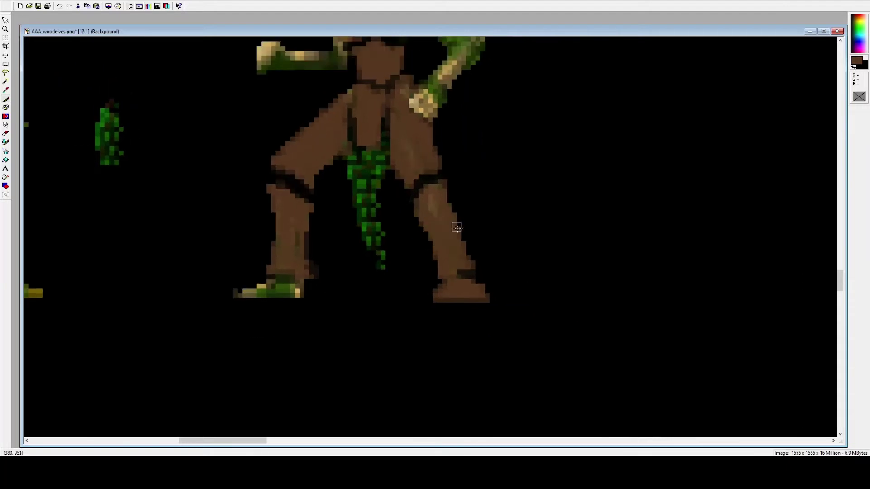
scroll(423, 198, up, 2)
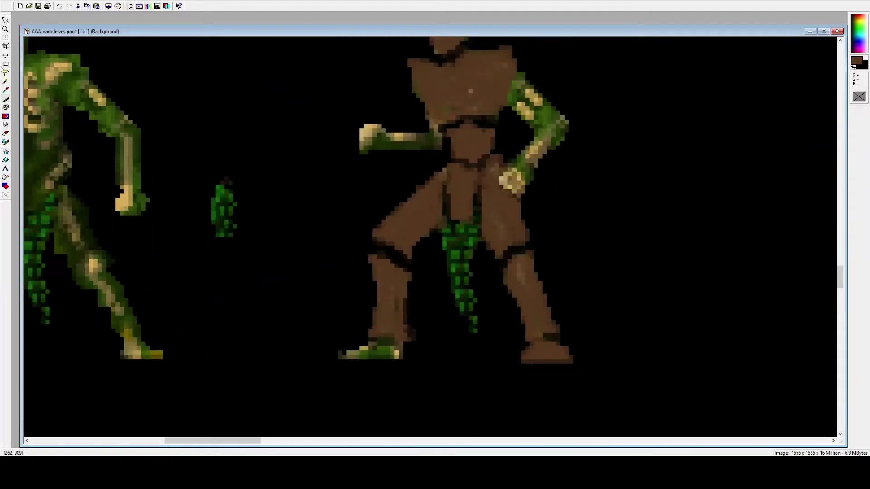
click(6, 72)
mouse_move(446, 217)
mouse_down()
mouse_move(425, 388)
mouse_move(275, 359)
mouse_move(312, 236)
mouse_move(443, 159)
mouse_up()
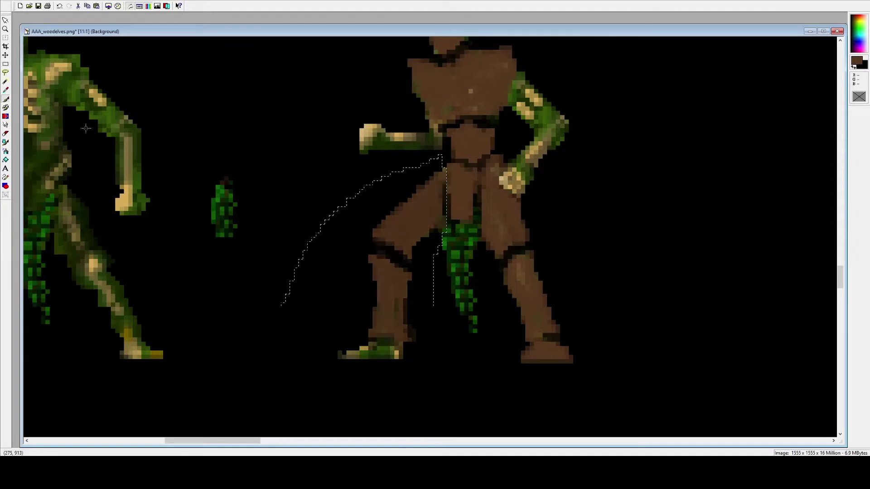
key(ctrl+d)
scroll(331, 234, down, 2)
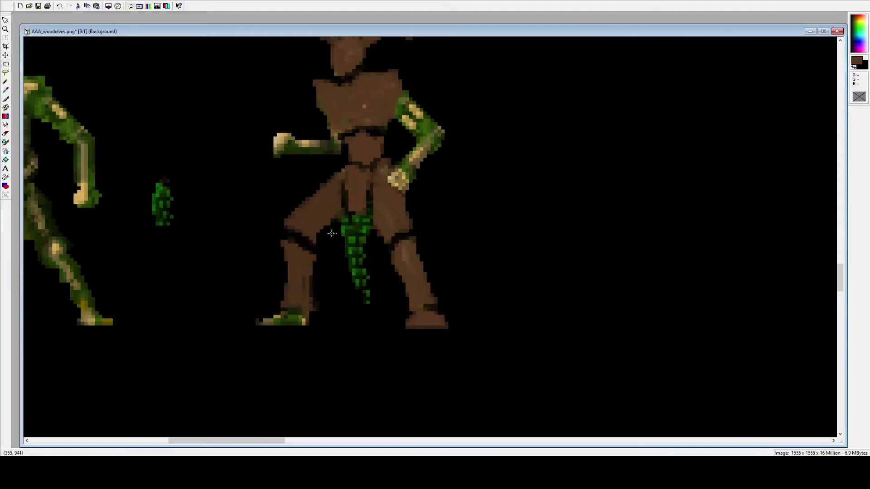
Step: Paint the front foot as a long, flat dark brown block, separated from the shin by a dark ankle line
scroll(395, 230, up, 1)
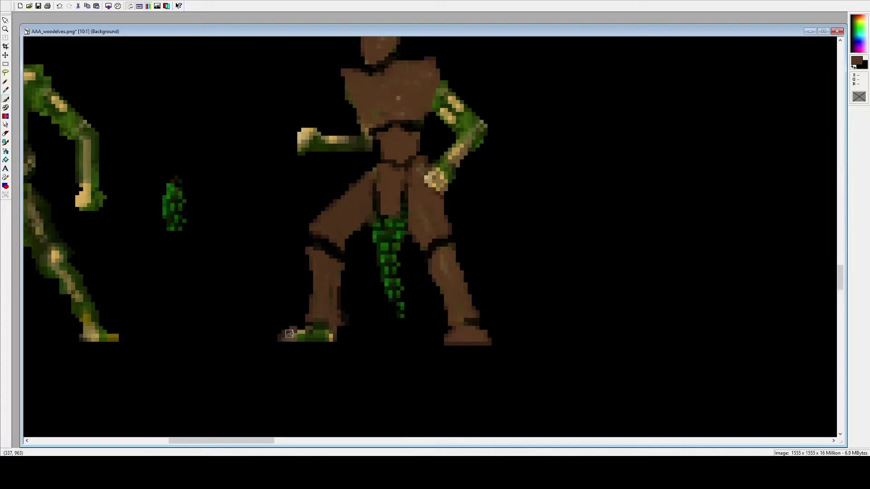
drag(326, 339, 333, 338)
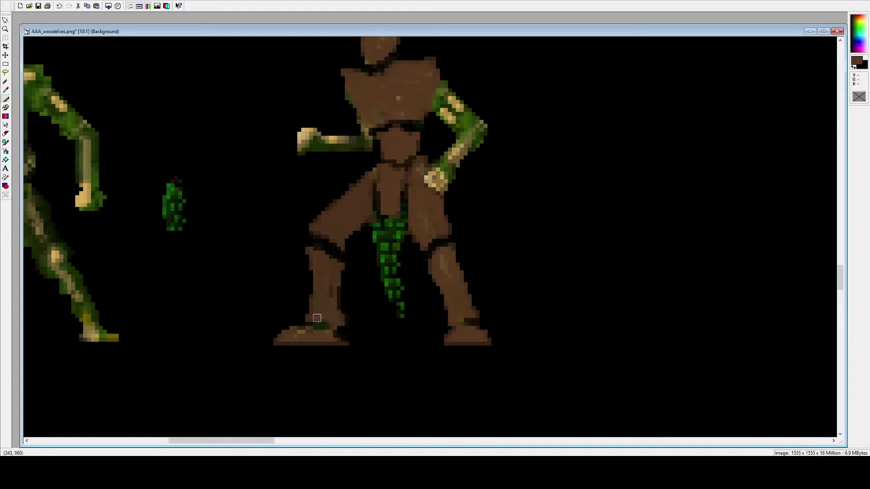
drag(314, 327, 339, 327)
scroll(463, 219, down, 1)
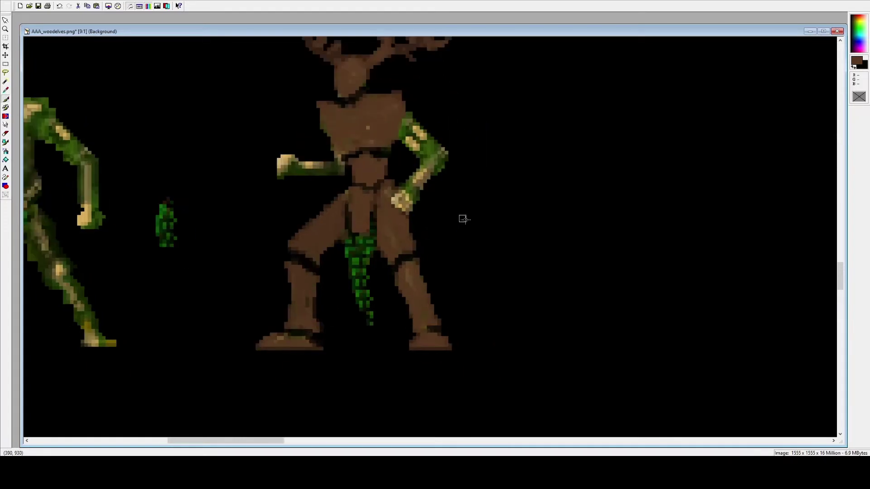
scroll(469, 212, down, 1)
scroll(424, 237, down, 1)
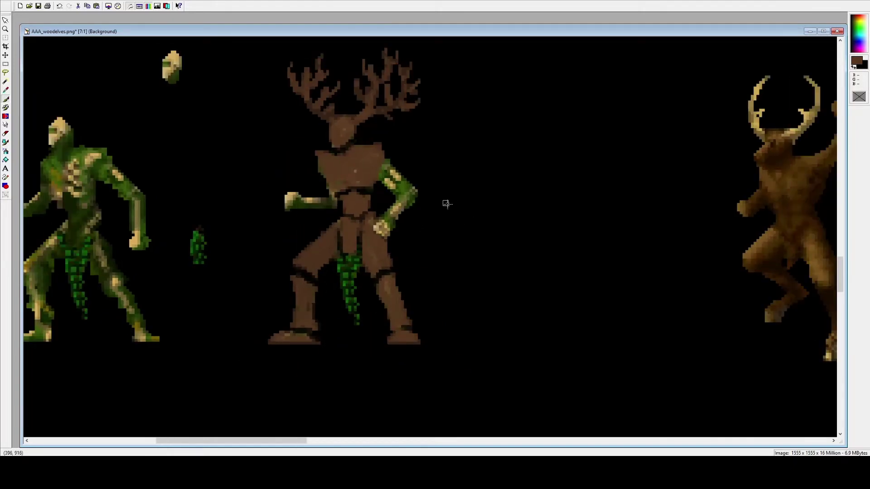
Step: Draw a curved dark line down the chest's rear side to separate the torso from the rear shoulder
scroll(423, 239, up, 3)
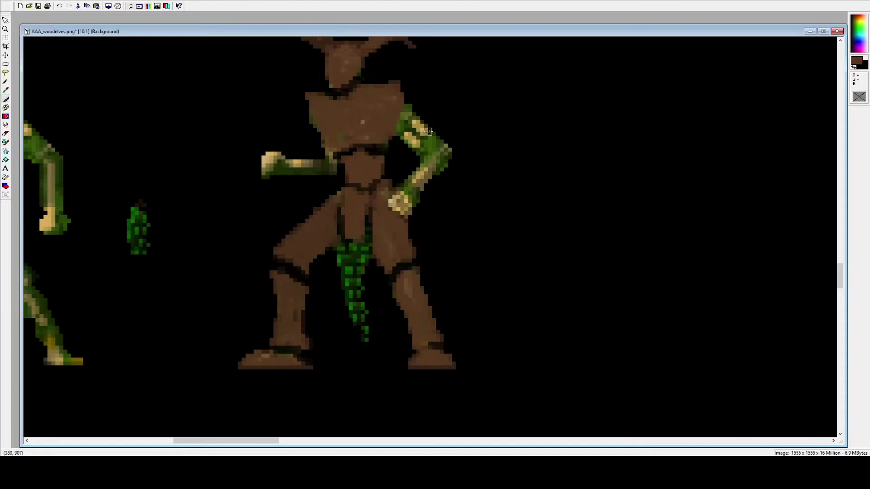
scroll(429, 132, up, 3)
scroll(421, 172, up, 4)
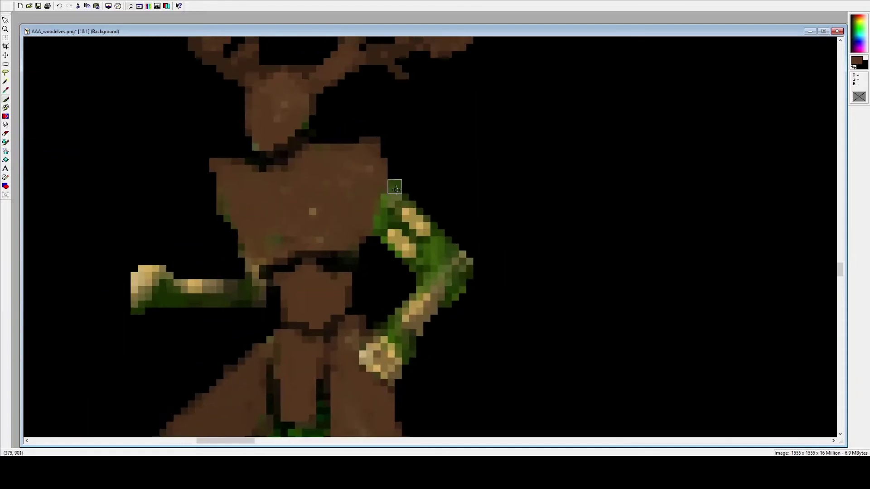
mouse_move(394, 170)
mouse_down()
mouse_move(358, 212)
mouse_move(374, 245)
mouse_move(349, 213)
mouse_move(374, 161)
mouse_up()
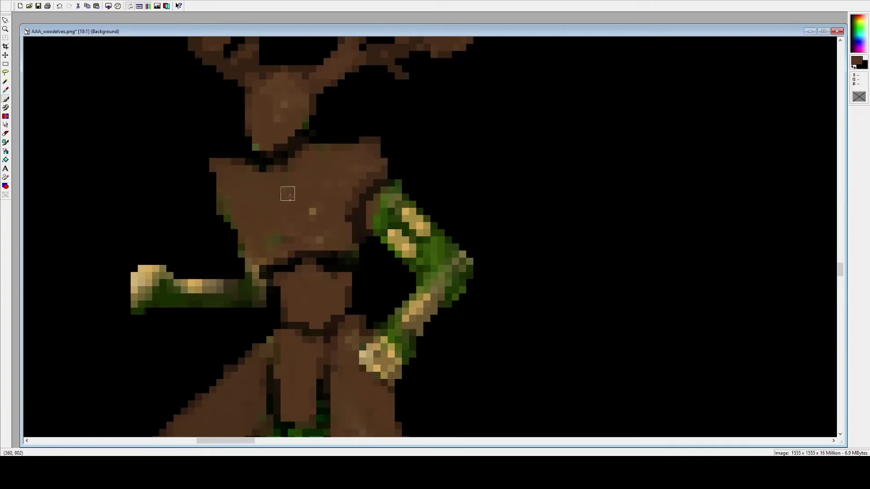
scroll(336, 155, down, 1)
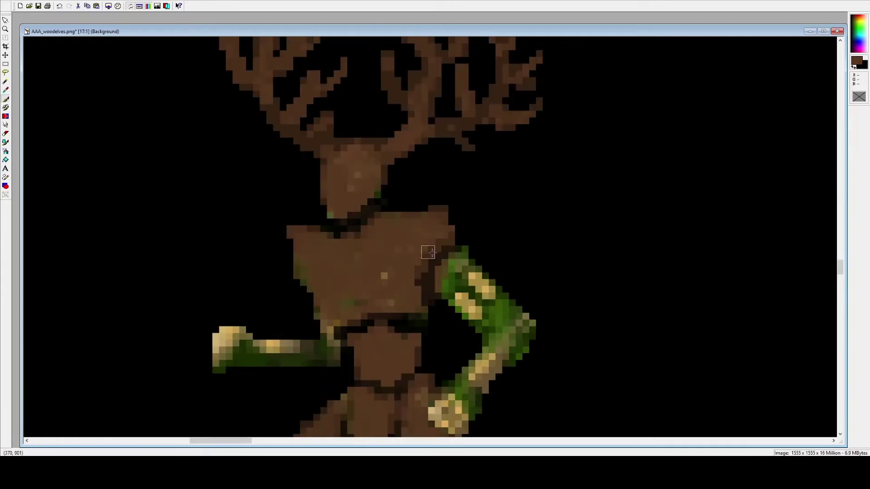
Step: Examine the treeman artwork's arms, shoulders and hands and compare them with the antlered sprite
scroll(428, 252, down, 15)
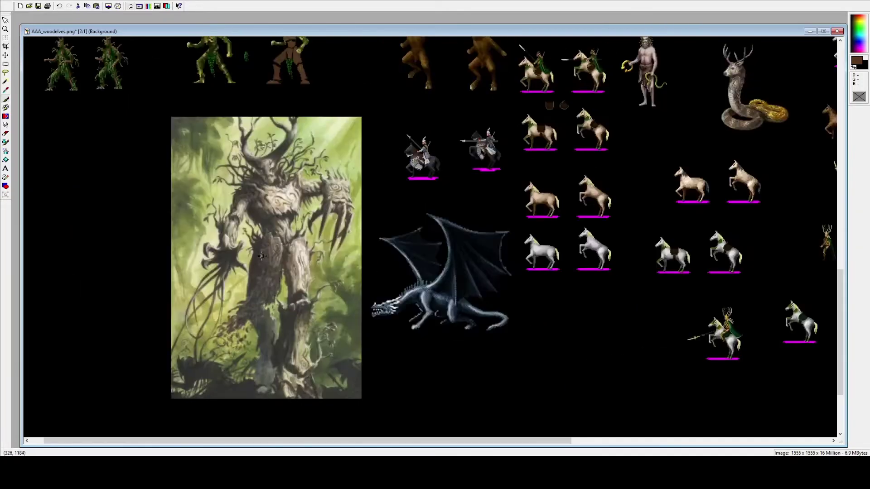
scroll(262, 256, up, 4)
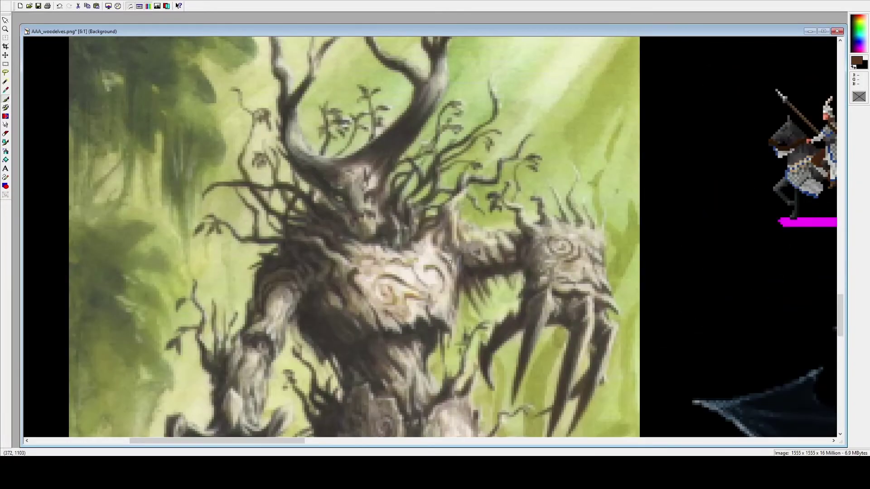
scroll(449, 264, down, 1)
scroll(353, 334, down, 3)
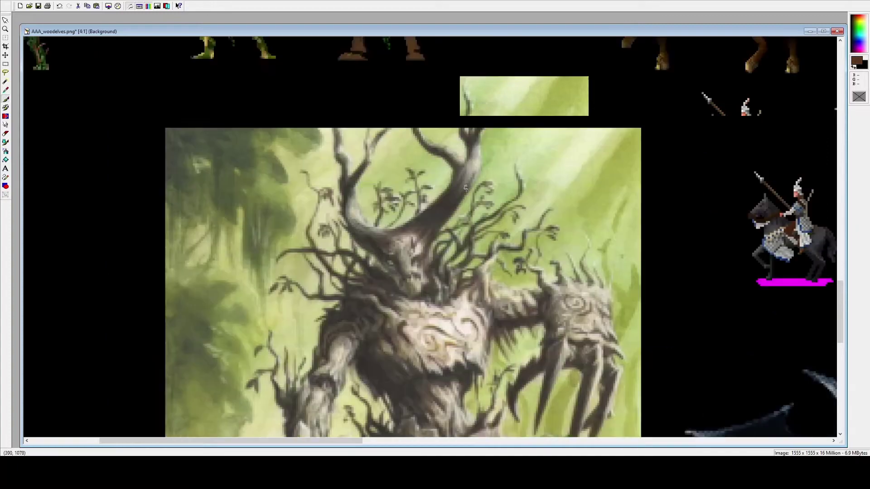
scroll(453, 181, up, 3)
scroll(456, 175, up, 3)
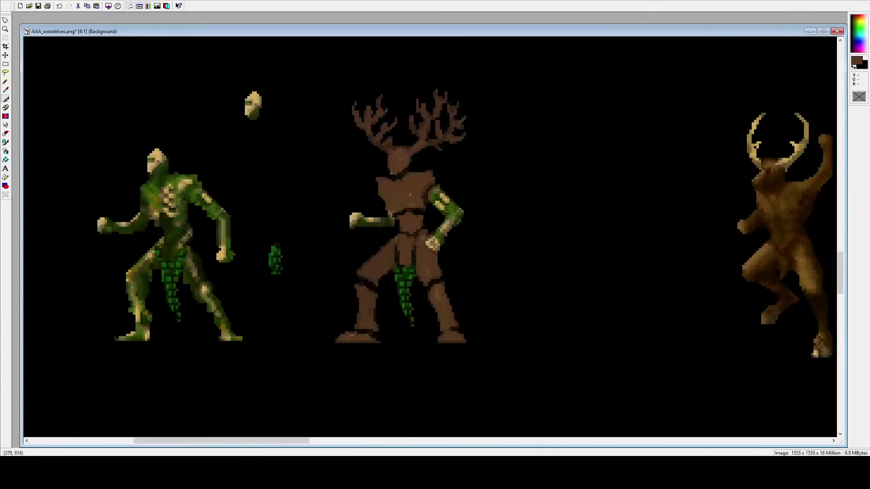
click(5, 71)
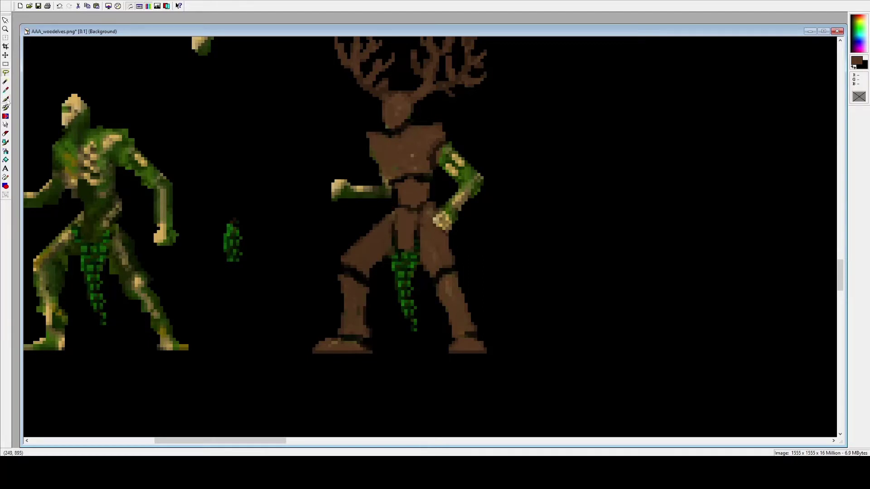
scroll(449, 183, up, 1)
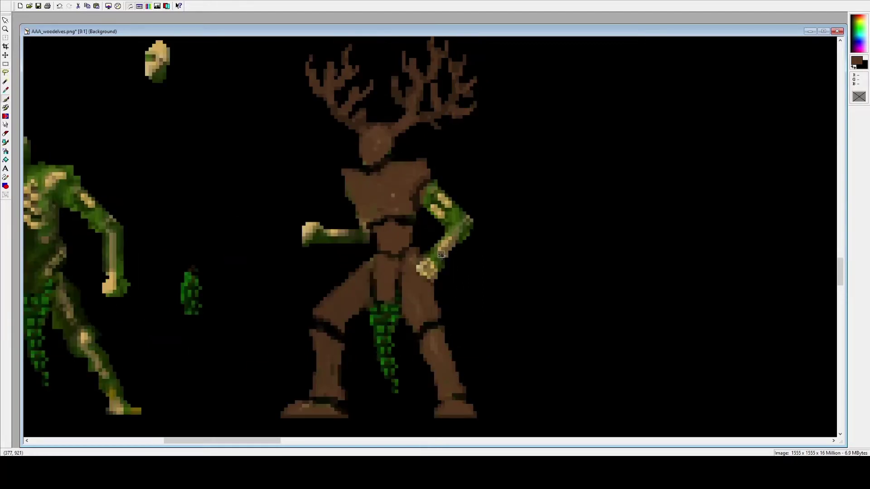
Step: Repaint the rear arm in dark brown with spiked shoulder and elbow, outlining the upper arm, forearm and fist with dark joint lines
scroll(441, 255, up, 4)
mouse_move(347, 282)
mouse_down()
mouse_move(346, 309)
mouse_move(375, 313)
mouse_move(346, 290)
mouse_move(329, 297)
mouse_move(353, 315)
mouse_move(329, 309)
mouse_move(336, 270)
mouse_move(353, 265)
mouse_move(358, 294)
mouse_move(404, 242)
mouse_move(407, 223)
mouse_move(374, 253)
mouse_move(395, 235)
mouse_move(388, 217)
mouse_move(408, 221)
mouse_move(431, 191)
mouse_move(407, 240)
mouse_move(420, 214)
mouse_move(385, 225)
mouse_up()
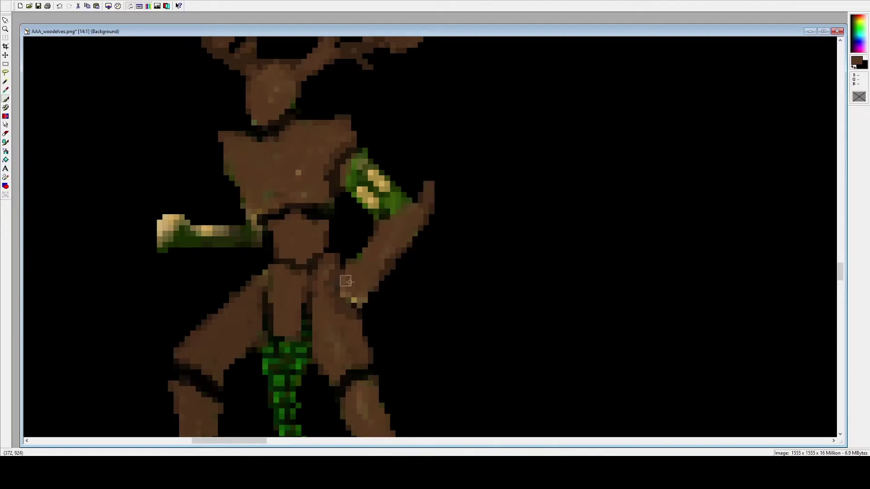
mouse_move(352, 270)
mouse_down()
mouse_move(380, 289)
mouse_move(362, 264)
mouse_move(370, 261)
mouse_move(385, 275)
mouse_move(353, 274)
mouse_move(346, 303)
mouse_move(359, 300)
mouse_move(369, 288)
mouse_move(356, 299)
mouse_move(342, 289)
mouse_move(331, 293)
mouse_move(356, 325)
mouse_up()
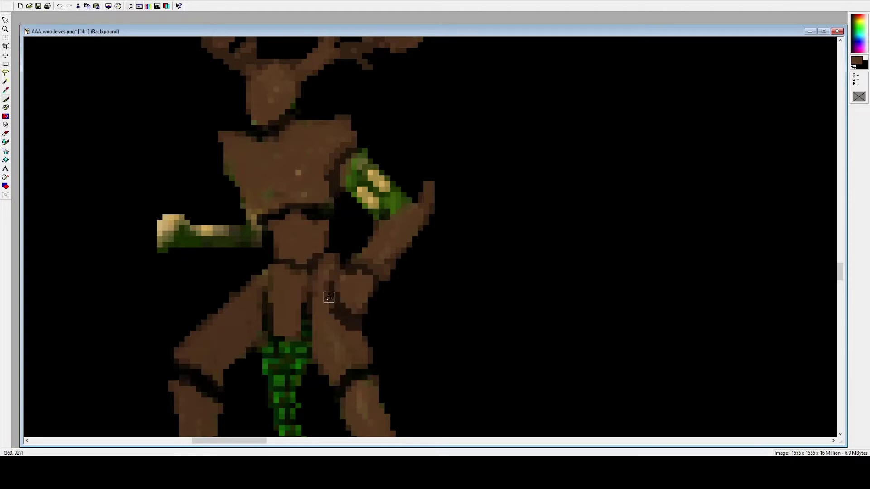
drag(329, 297, 362, 331)
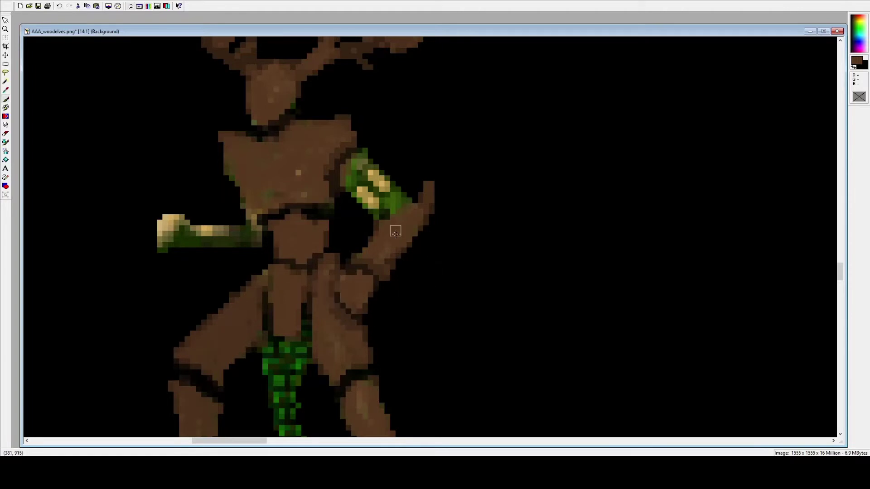
mouse_move(379, 220)
mouse_down()
mouse_move(394, 190)
mouse_move(403, 212)
mouse_move(392, 199)
mouse_move(370, 203)
mouse_move(380, 187)
mouse_move(373, 171)
mouse_move(392, 187)
mouse_move(366, 155)
mouse_move(370, 132)
mouse_move(378, 165)
mouse_move(378, 123)
mouse_move(374, 170)
mouse_move(355, 160)
mouse_move(357, 192)
mouse_move(328, 192)
mouse_up()
scroll(329, 192, down, 1)
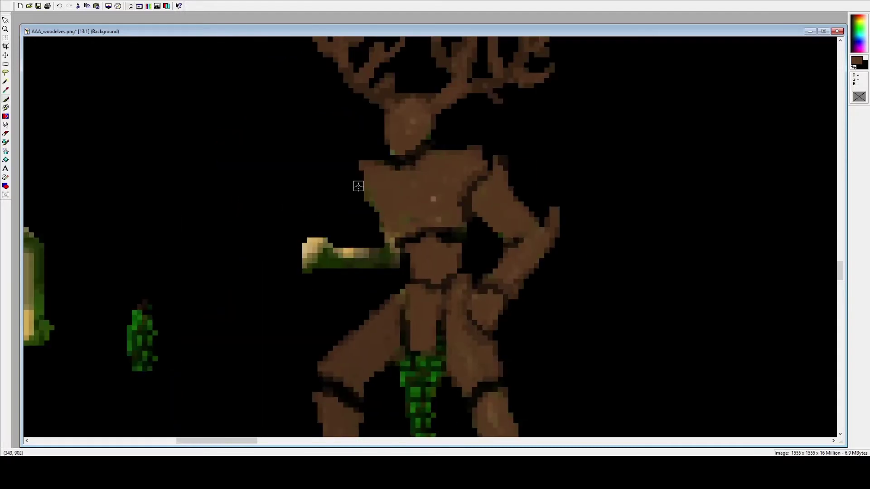
Step: Shift rectangular sections of the front forearm down in stages so the arm slopes downward toward the fist
key(s)
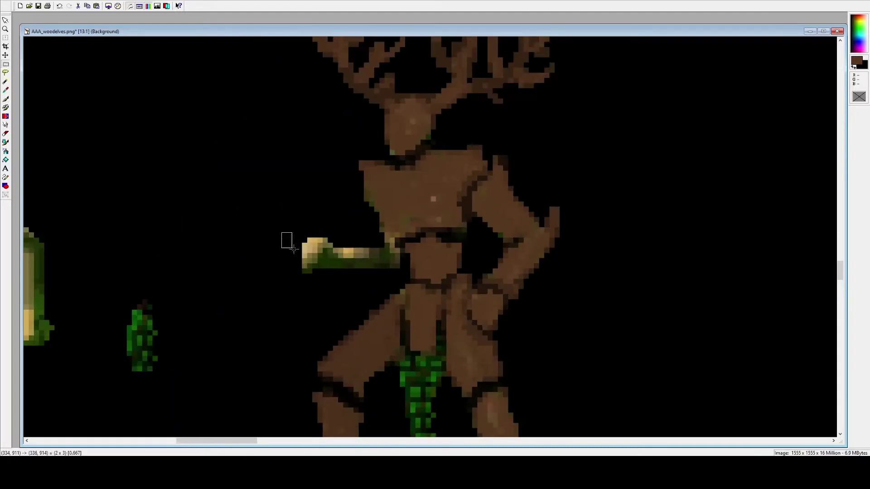
drag(281, 232, 338, 268)
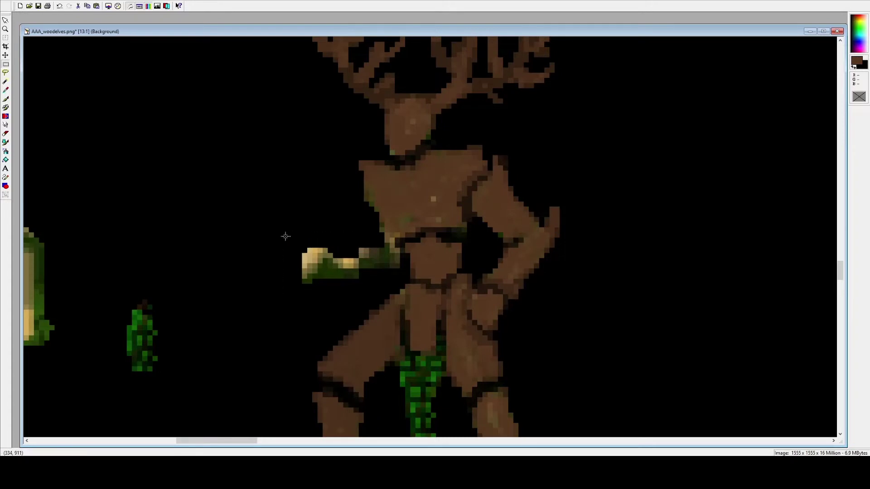
drag(272, 246, 342, 281)
drag(260, 217, 338, 300)
drag(266, 238, 333, 310)
drag(311, 287, 314, 295)
click(352, 237)
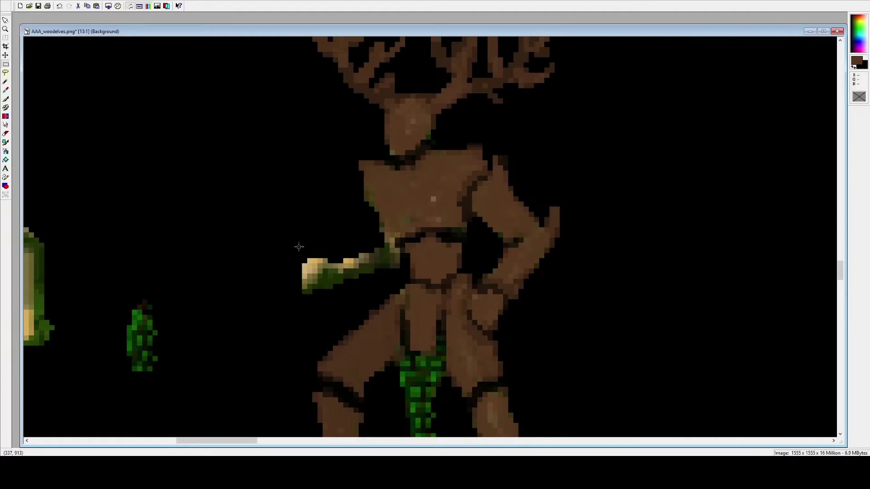
Step: Move the sloped front forearm slightly outward, away from the waist
drag(281, 246, 361, 284)
click(371, 280)
click(361, 208)
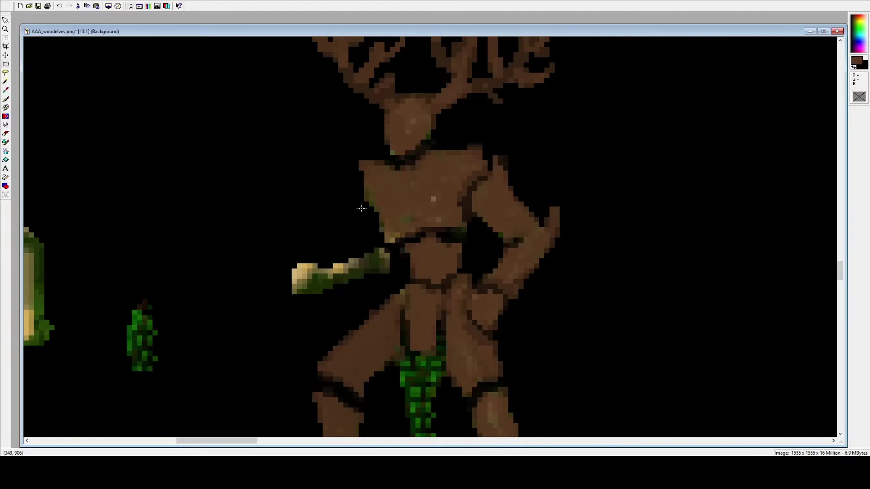
Step: Paint the front arm and fist brown with dark lines separating the upper arm from the chest, and touch up the waist
click(5, 98)
mouse_move(379, 196)
mouse_down()
mouse_move(365, 183)
mouse_move(381, 246)
mouse_move(381, 213)
mouse_move(393, 245)
mouse_move(382, 204)
mouse_move(403, 253)
mouse_move(405, 245)
mouse_move(381, 258)
mouse_move(386, 249)
mouse_move(387, 263)
mouse_move(376, 250)
mouse_move(354, 264)
mouse_move(370, 249)
mouse_move(385, 268)
mouse_move(369, 259)
mouse_move(390, 259)
mouse_move(388, 268)
mouse_move(402, 258)
mouse_move(362, 274)
mouse_move(405, 258)
mouse_move(359, 280)
mouse_move(314, 285)
mouse_move(400, 258)
mouse_move(328, 283)
mouse_move(349, 274)
mouse_move(324, 269)
mouse_move(329, 294)
mouse_move(296, 268)
mouse_move(307, 268)
mouse_move(300, 286)
mouse_move(315, 295)
mouse_move(315, 267)
mouse_move(339, 279)
mouse_up()
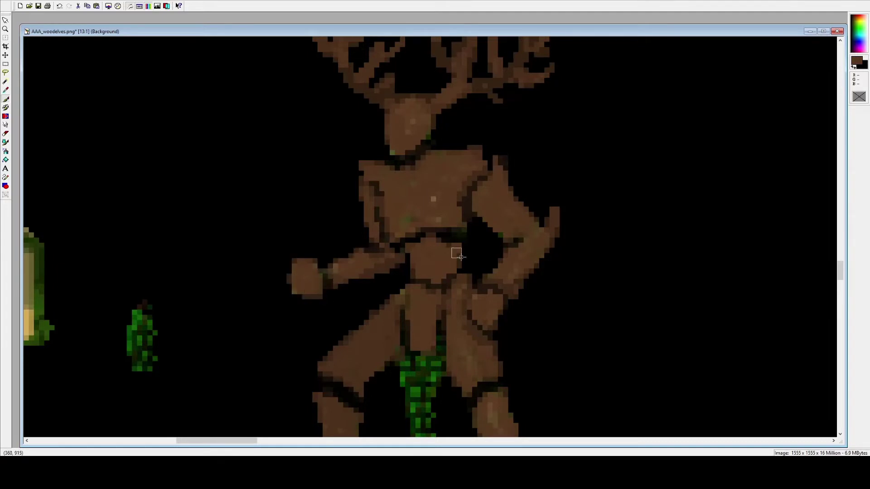
scroll(452, 248, down, 1)
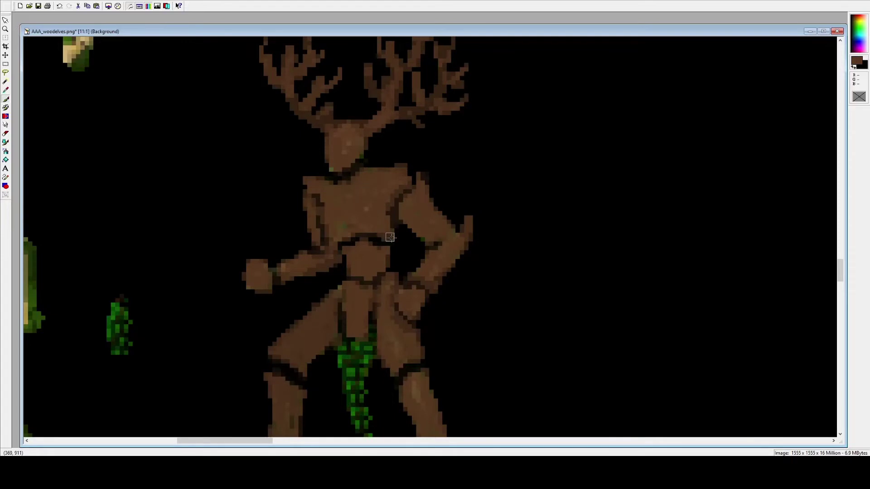
mouse_move(385, 250)
mouse_down()
mouse_move(382, 269)
mouse_move(377, 250)
mouse_move(377, 268)
mouse_move(369, 247)
mouse_move(368, 268)
mouse_move(359, 255)
mouse_move(369, 276)
mouse_move(377, 273)
mouse_move(359, 250)
mouse_move(355, 264)
mouse_move(366, 262)
mouse_move(367, 273)
mouse_move(371, 251)
mouse_move(382, 269)
mouse_move(385, 252)
mouse_move(432, 257)
mouse_move(338, 264)
mouse_move(365, 257)
mouse_up()
Step: Shift the front leg inward toward the waist and slightly down, narrowing the stance
scroll(437, 271, down, 7)
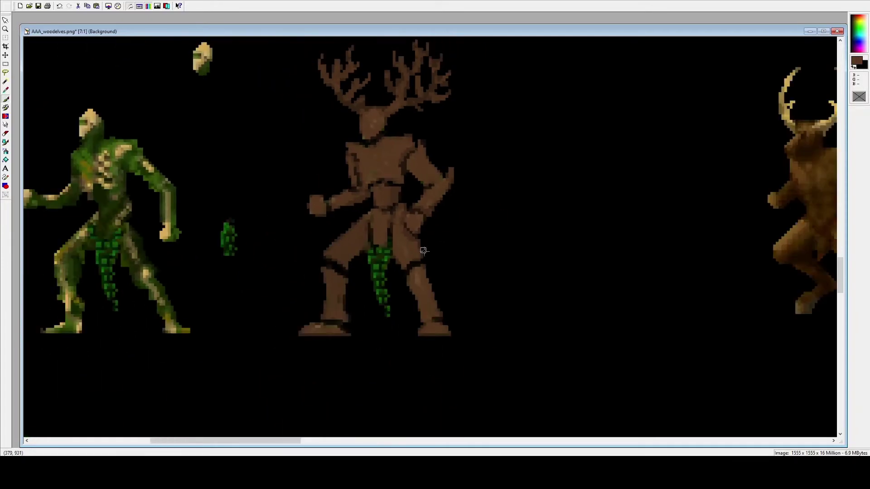
scroll(433, 230, down, 1)
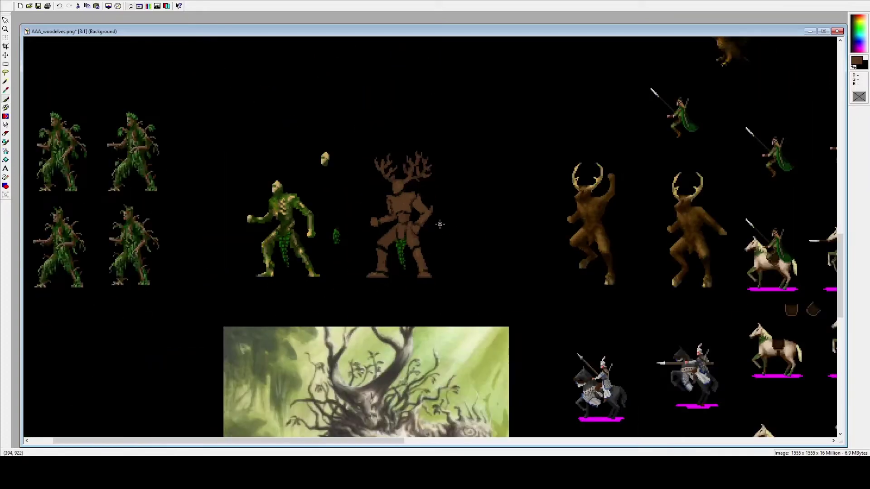
scroll(437, 228, up, 6)
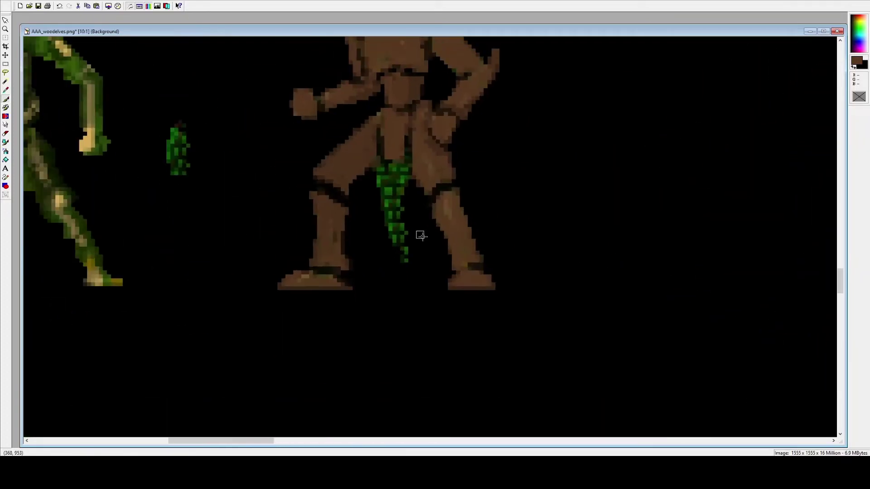
scroll(421, 235, down, 7)
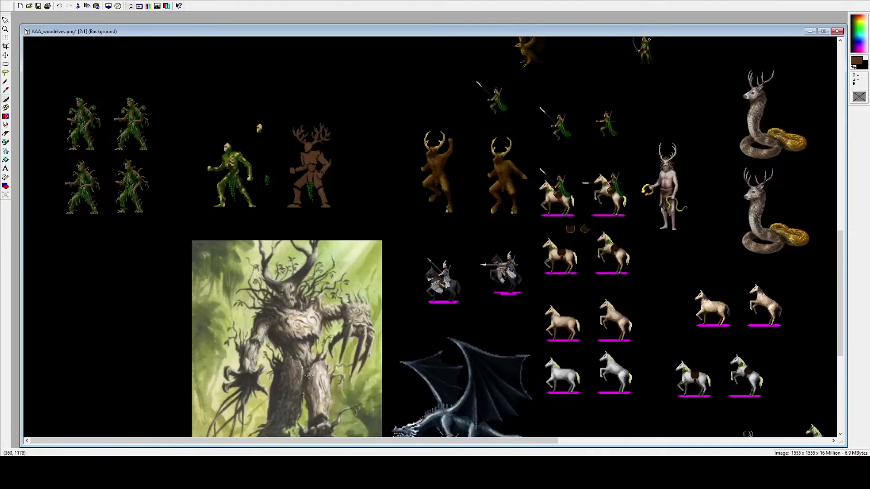
scroll(337, 205, up, 7)
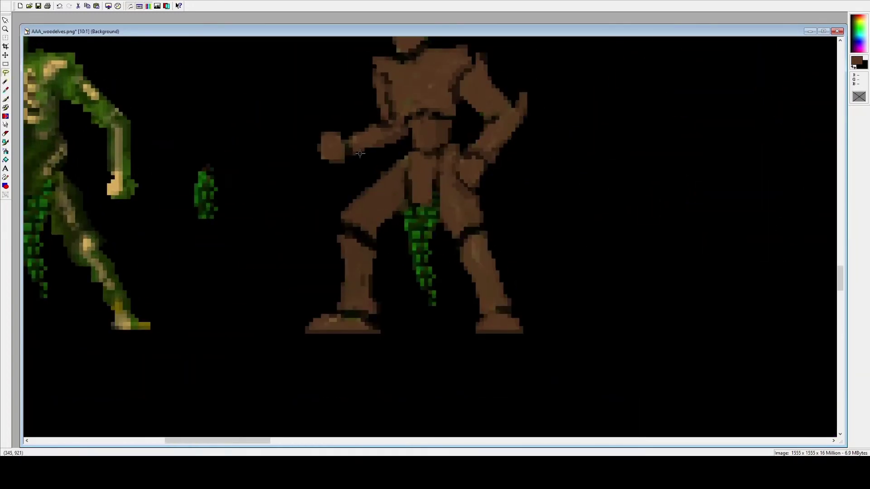
mouse_move(398, 147)
mouse_down()
mouse_move(311, 211)
mouse_move(285, 287)
mouse_move(315, 342)
mouse_move(371, 345)
mouse_move(390, 321)
mouse_move(385, 238)
mouse_up()
drag(396, 196, 394, 151)
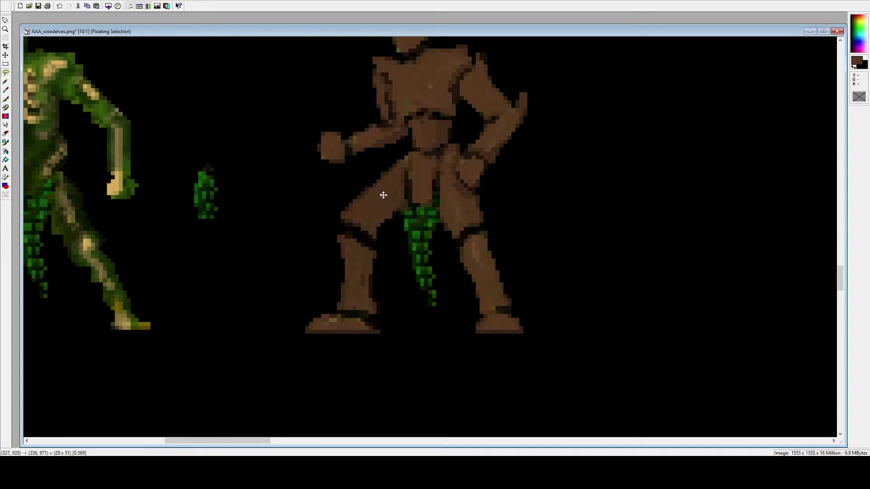
drag(382, 194, 389, 197)
click(365, 202)
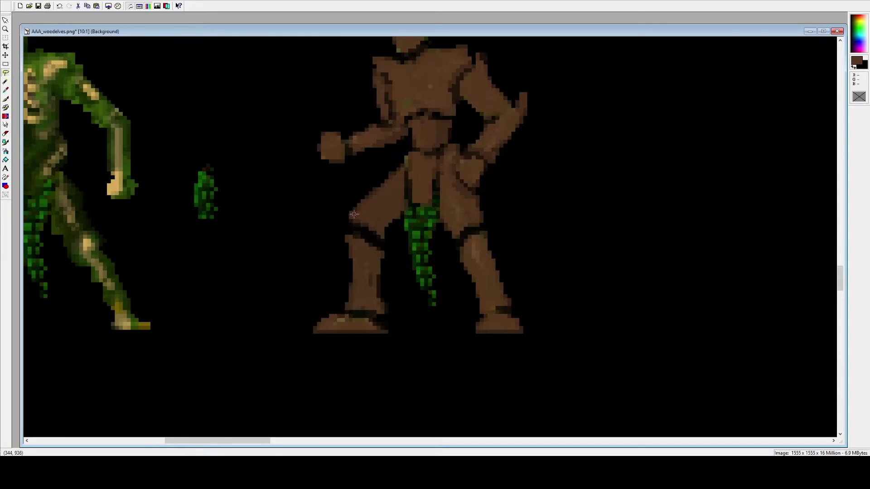
mouse_move(396, 233)
mouse_down()
mouse_move(343, 192)
mouse_move(287, 258)
mouse_move(326, 362)
mouse_move(388, 346)
mouse_move(397, 235)
mouse_move(381, 265)
mouse_up()
click(320, 196)
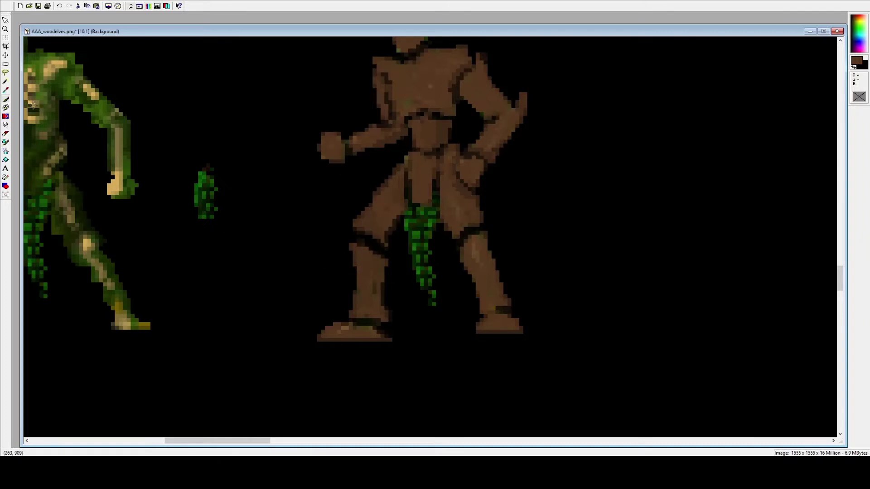
Step: Lengthen the front shin by moving its lower part and foot down and filling the gap with brown
drag(286, 281, 398, 360)
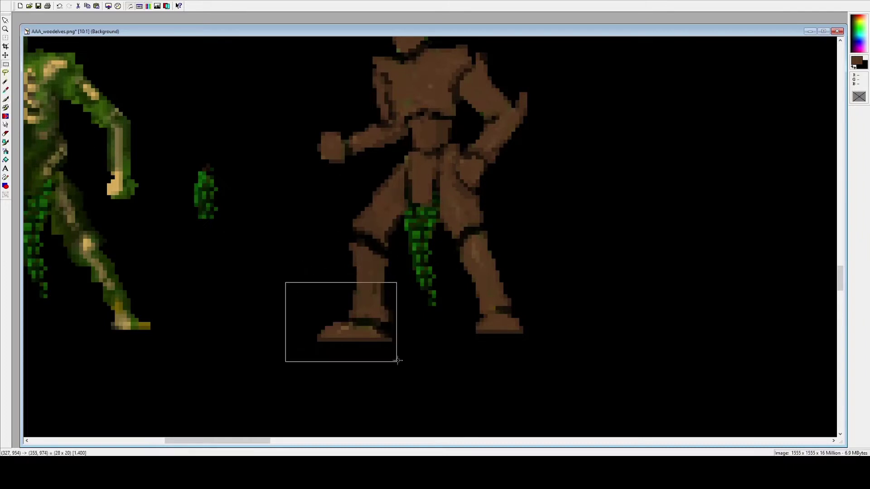
drag(375, 334, 376, 348)
click(283, 249)
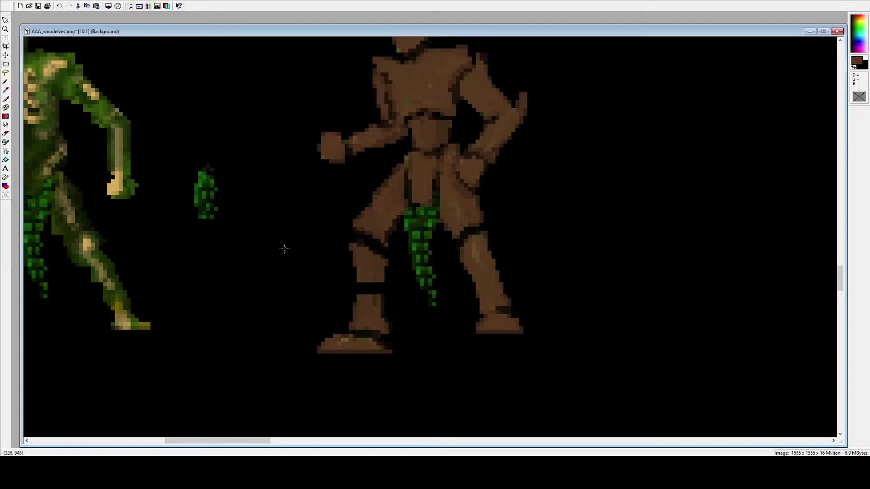
click(6, 99)
mouse_move(367, 269)
mouse_down()
mouse_move(358, 295)
mouse_move(372, 290)
mouse_up()
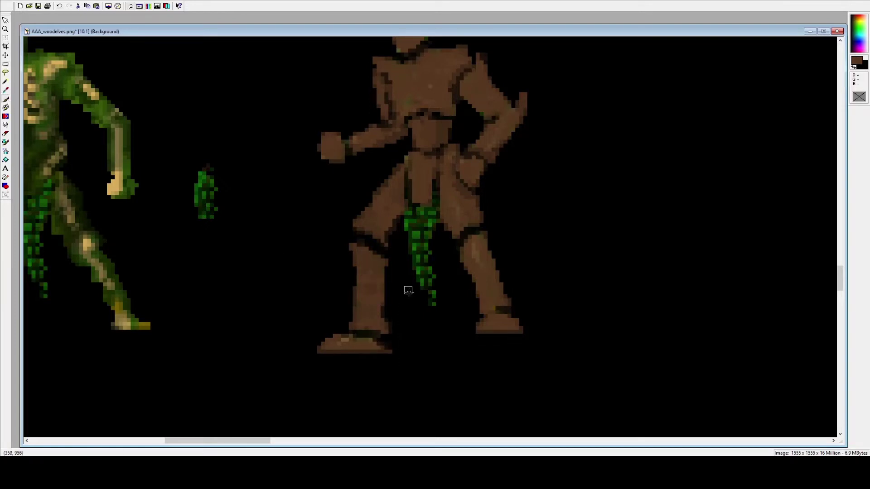
Step: Lower the rear foot to the same ground level as the front foot
key(s)
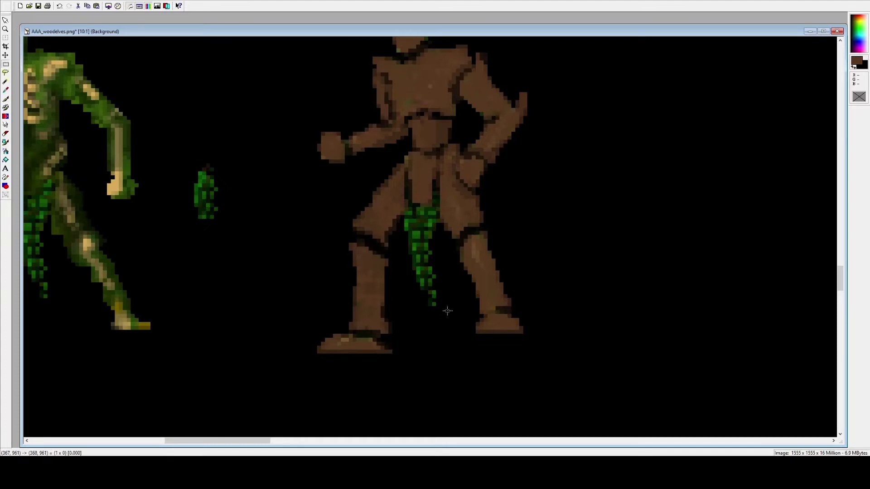
drag(443, 310, 561, 350)
drag(520, 328, 524, 349)
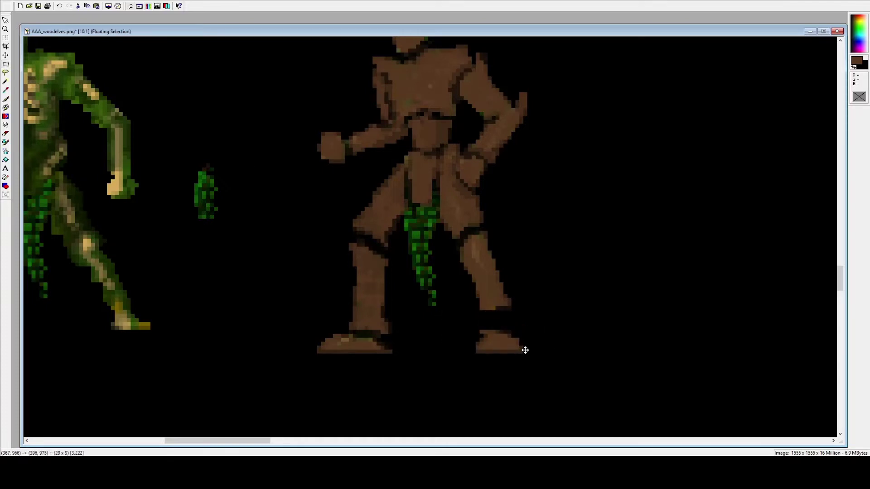
key(ctrl+d)
Step: Shift the rear shin down and slightly inward, trim the thigh's outer edge, and fill the thigh and ankle gaps with brown
mouse_move(449, 223)
mouse_down()
mouse_move(538, 311)
mouse_move(506, 294)
mouse_up()
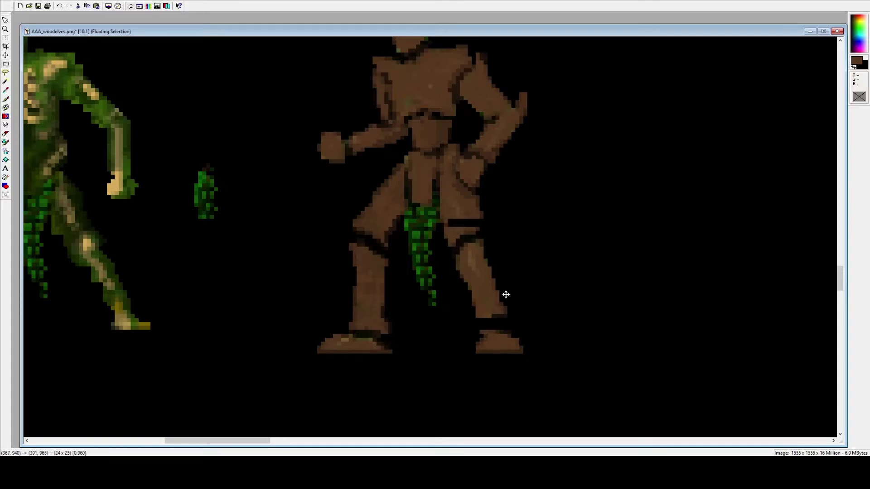
key(ctrl+d)
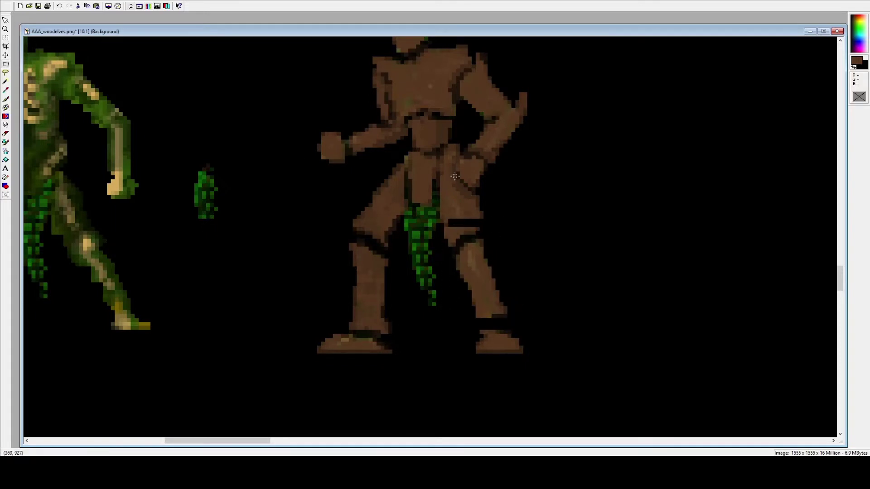
mouse_move(462, 191)
mouse_down()
mouse_move(499, 222)
mouse_move(477, 211)
mouse_up()
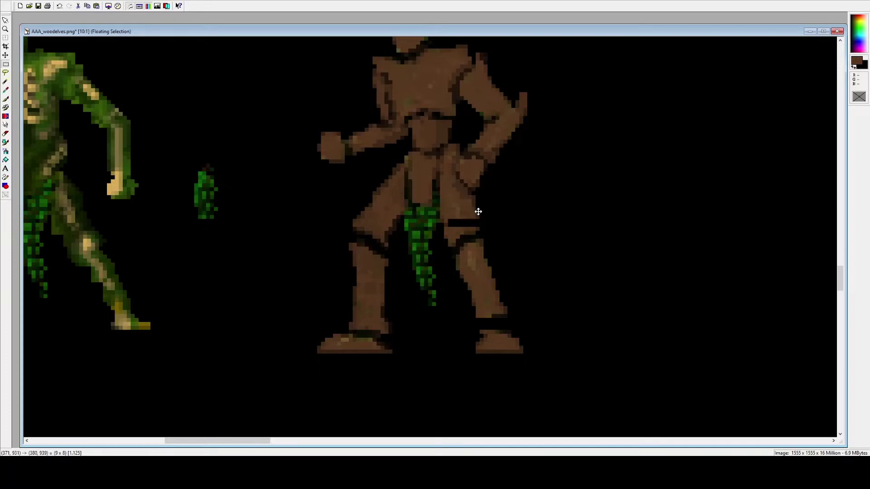
key(ctrl+d)
click(5, 98)
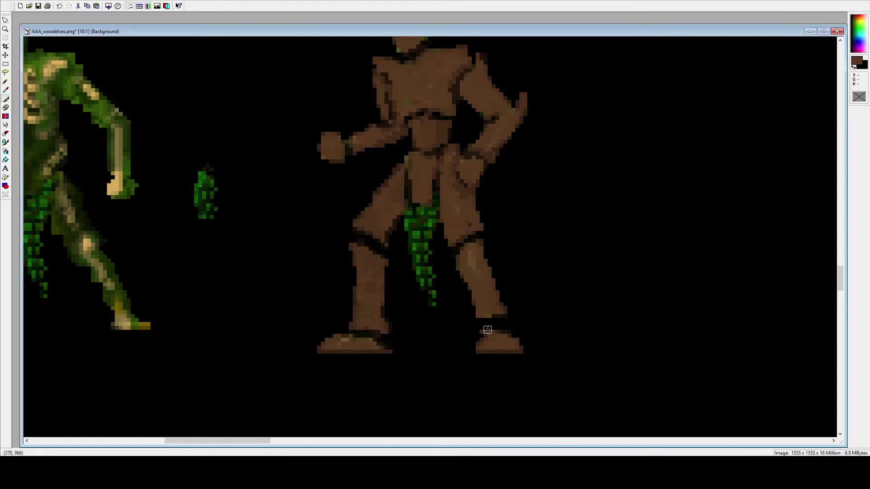
mouse_move(483, 318)
mouse_down()
mouse_move(487, 326)
mouse_move(497, 311)
mouse_move(490, 330)
mouse_move(508, 326)
mouse_up()
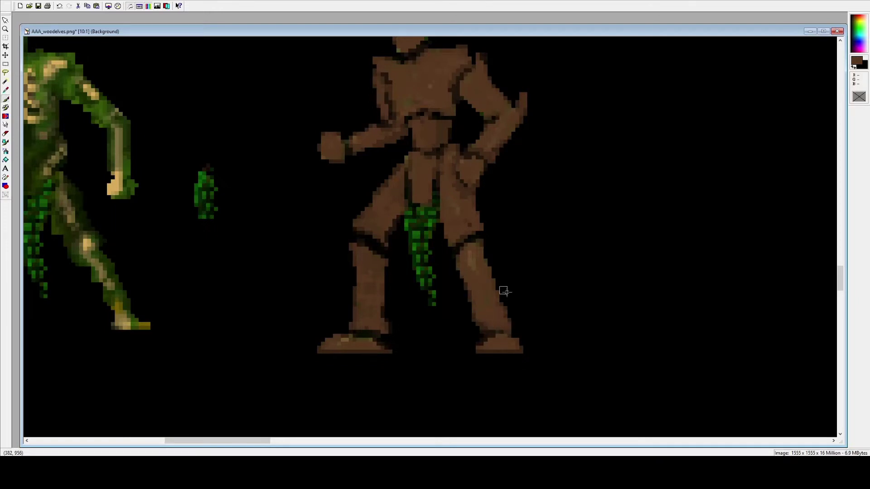
Step: Shade the outer edge of the rear shin dark brown down to the foot and clean up around the ankle
scroll(402, 216, down, 1)
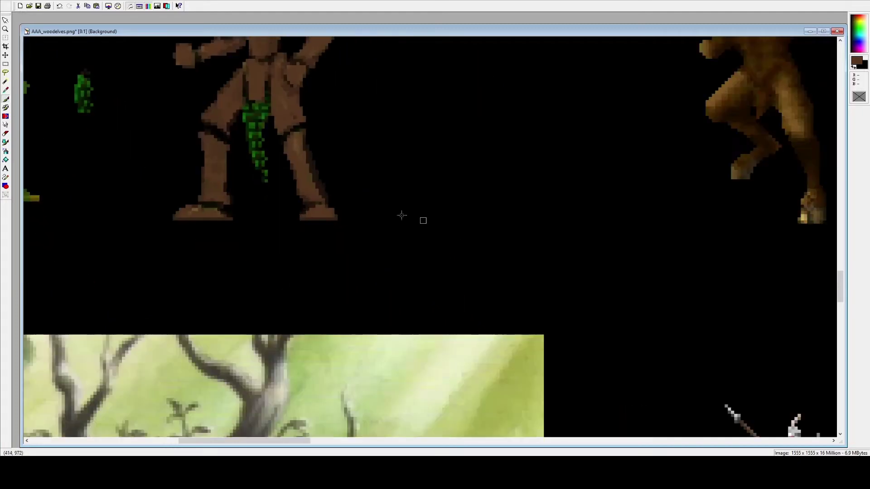
scroll(402, 215, down, 1)
scroll(449, 226, up, 3)
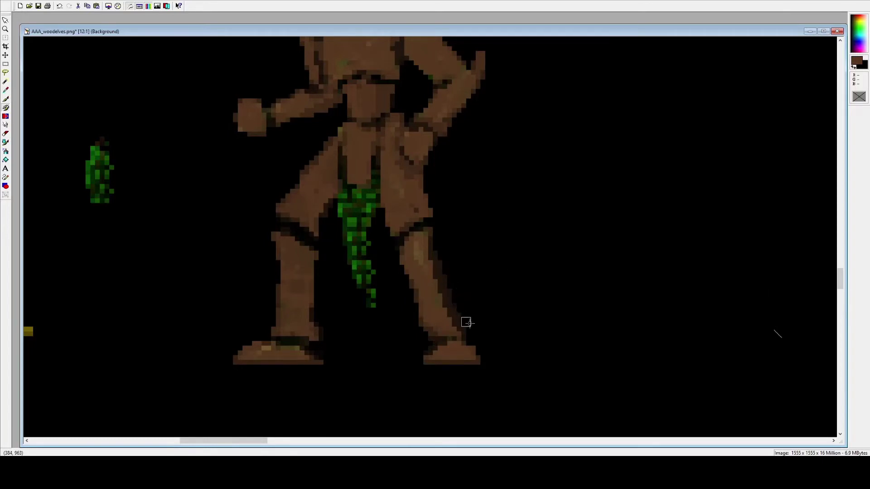
drag(472, 340, 485, 365)
Step: Sample a dark green from the leafy loincloth and tint the joint lines at the waist, hips, shoulder, wrists and knees
scroll(441, 235, down, 6)
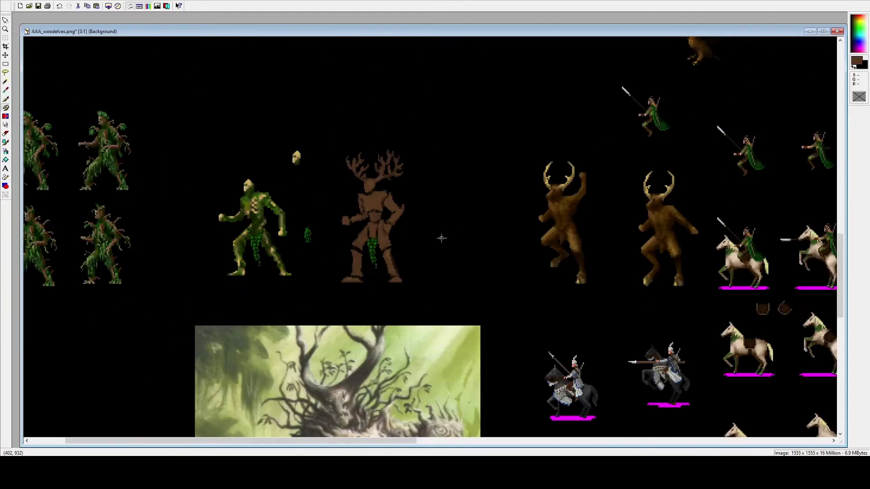
scroll(411, 231, up, 1)
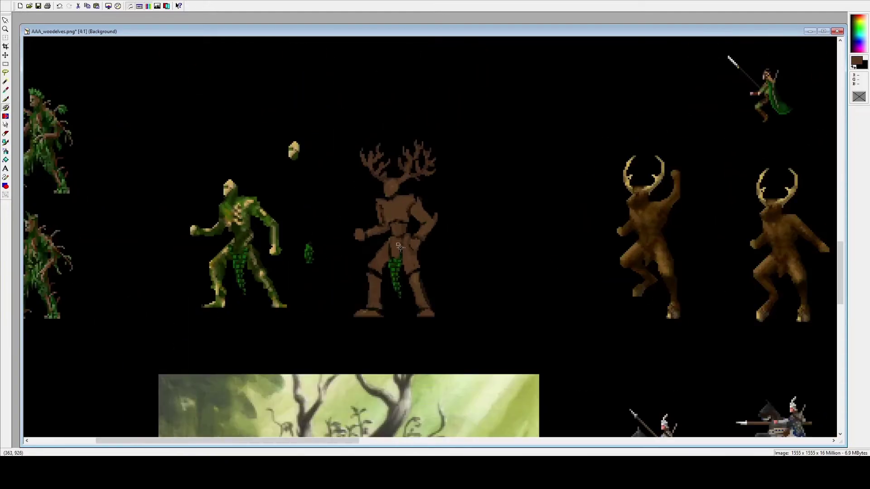
scroll(400, 246, up, 6)
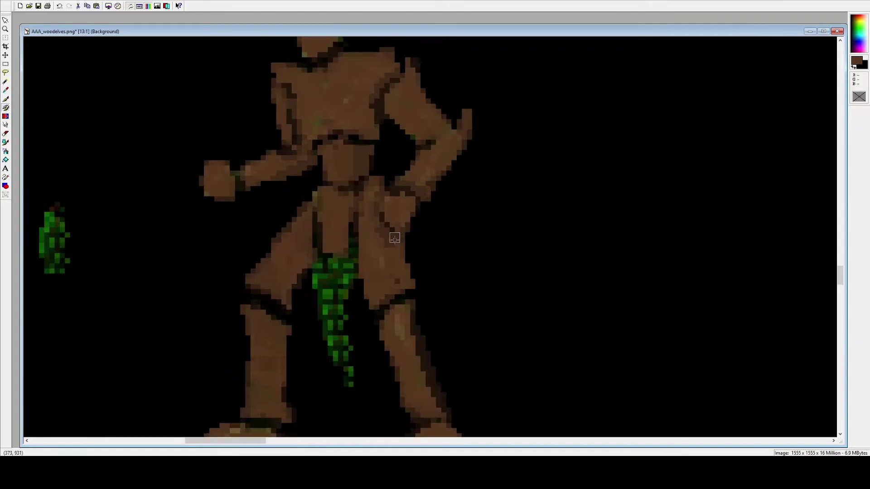
key(ctrl)
ctrl+click(332, 283)
click(431, 144)
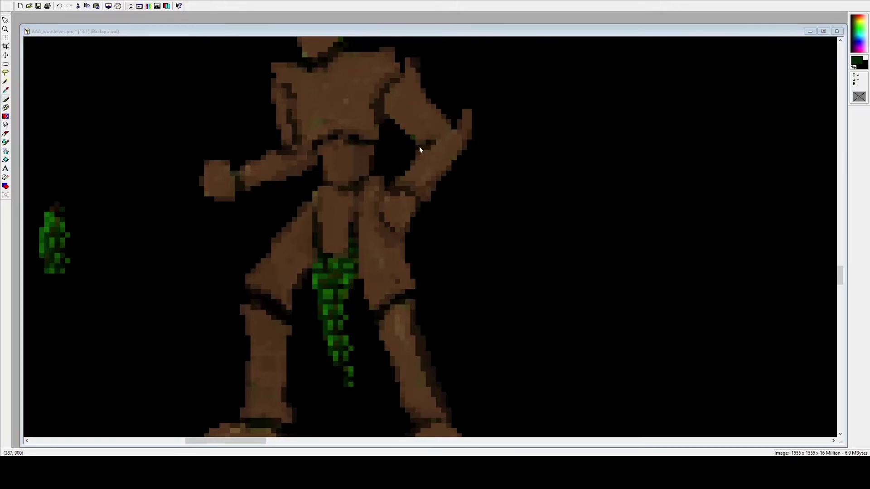
click(420, 146)
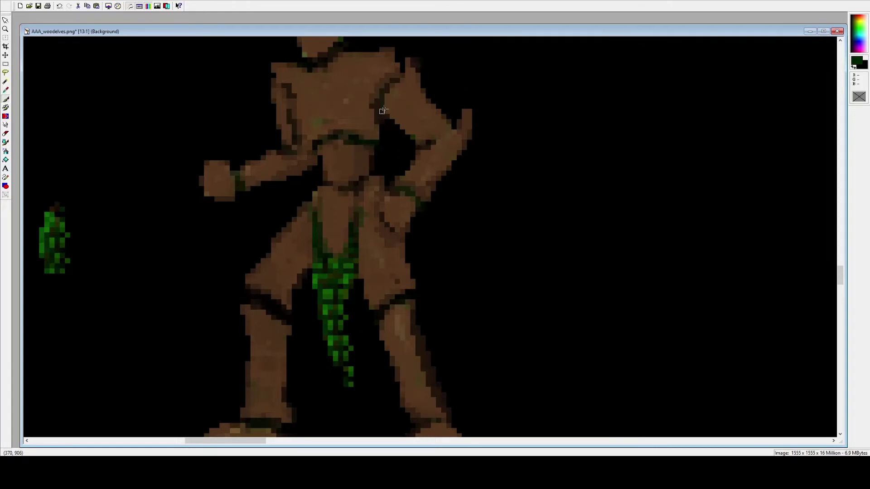
scroll(393, 271, down, 1)
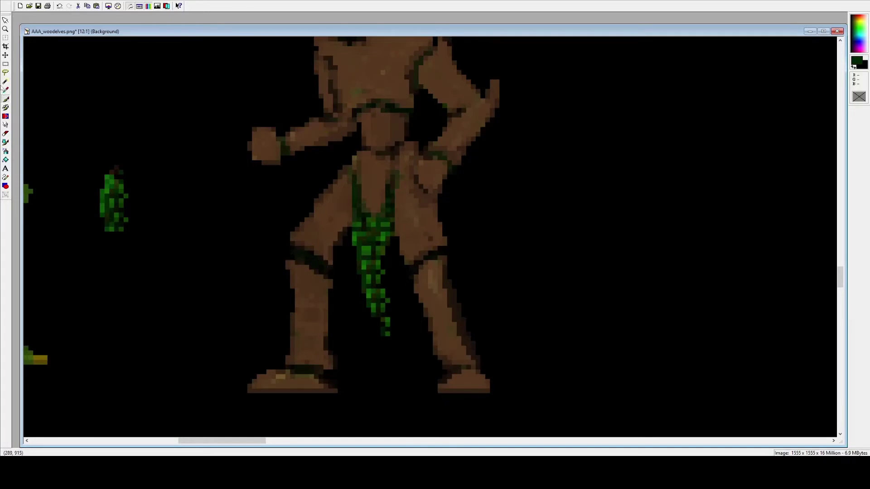
Step: Sample brown from the thigh, paint a pointed knee on the front shin, and shorten the front foot
click(5, 90)
click(335, 218)
click(5, 99)
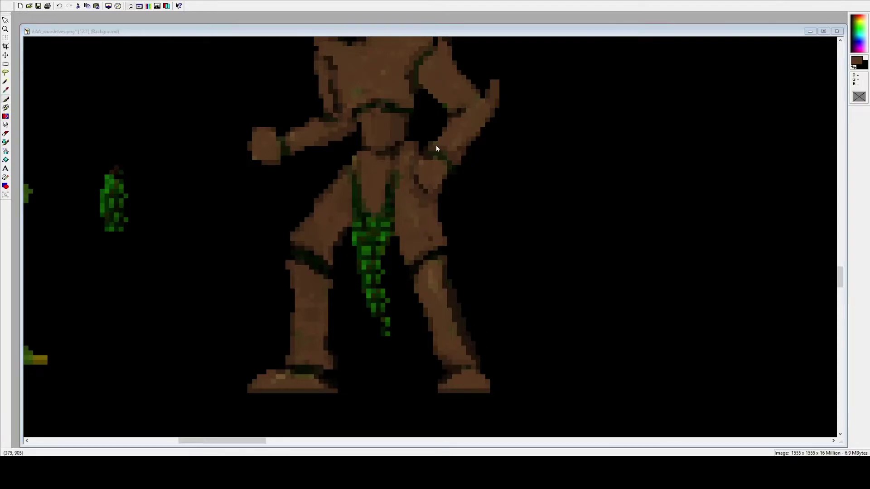
mouse_move(290, 261)
mouse_down()
mouse_move(295, 315)
mouse_move(291, 258)
mouse_move(295, 288)
mouse_move(278, 246)
mouse_move(299, 330)
mouse_up()
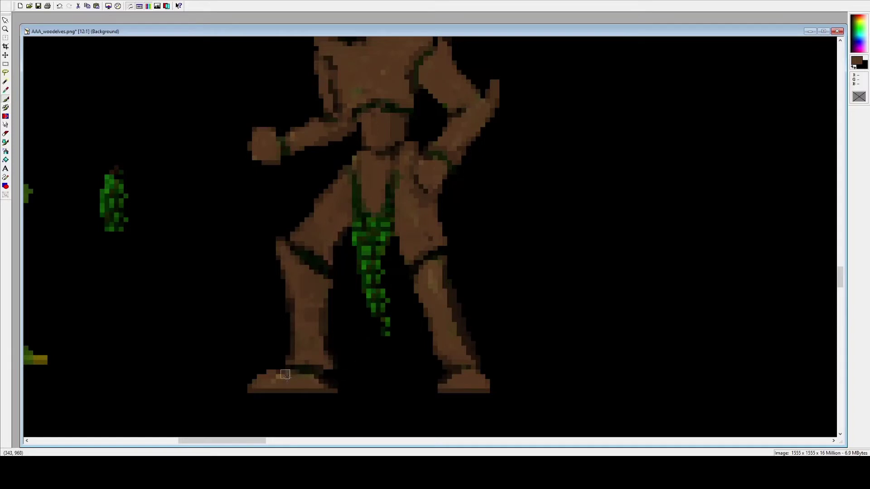
scroll(285, 375, down, 3)
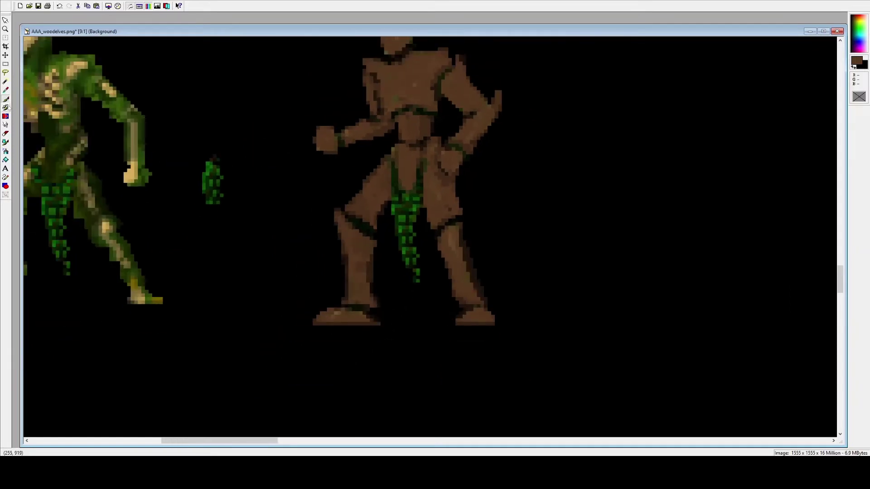
mouse_move(324, 305)
mouse_down()
mouse_move(310, 326)
mouse_move(330, 305)
mouse_move(320, 326)
mouse_move(378, 319)
mouse_move(432, 340)
mouse_move(357, 312)
mouse_move(386, 322)
mouse_up()
scroll(423, 247, down, 4)
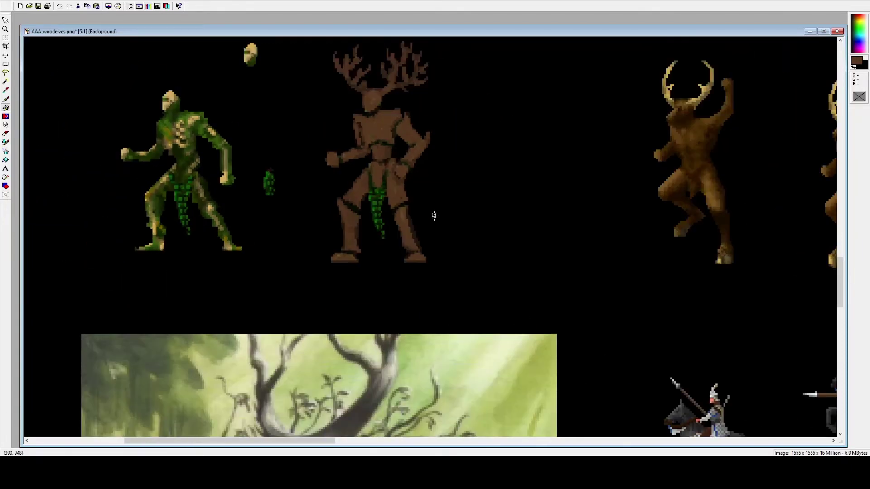
scroll(434, 216, down, 1)
scroll(406, 186, down, 2)
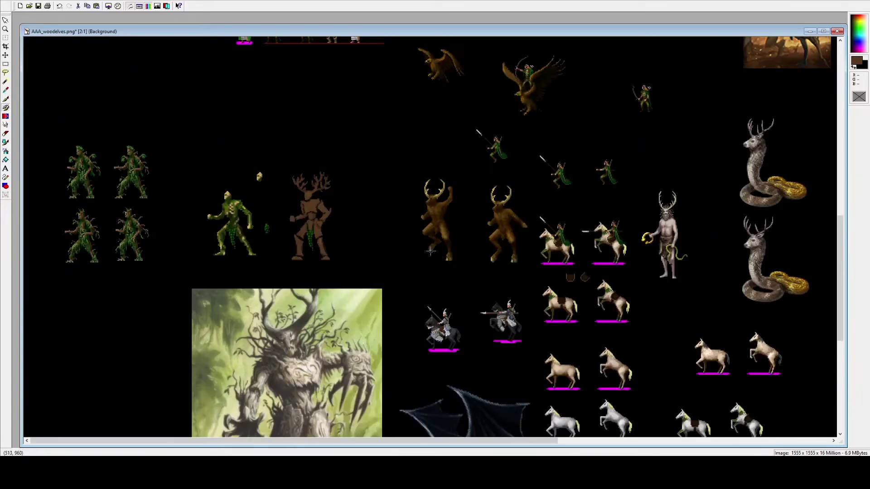
scroll(371, 231, up, 2)
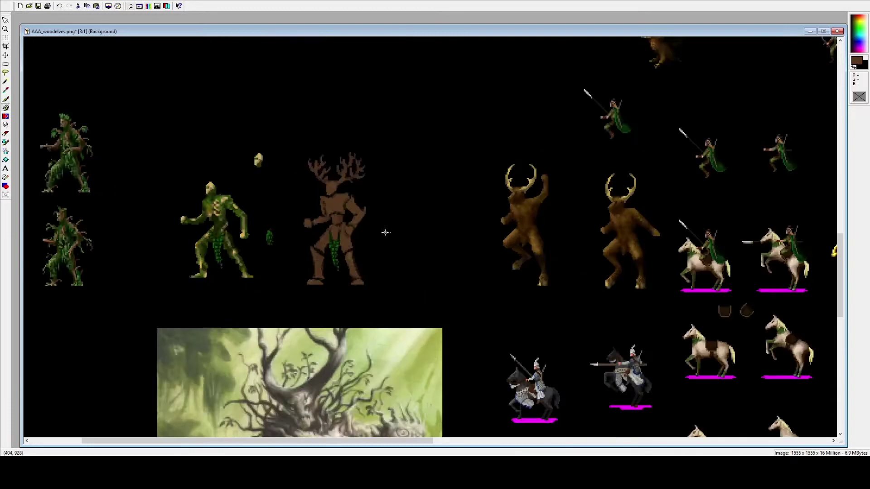
scroll(287, 353, down, 2)
scroll(341, 219, up, 6)
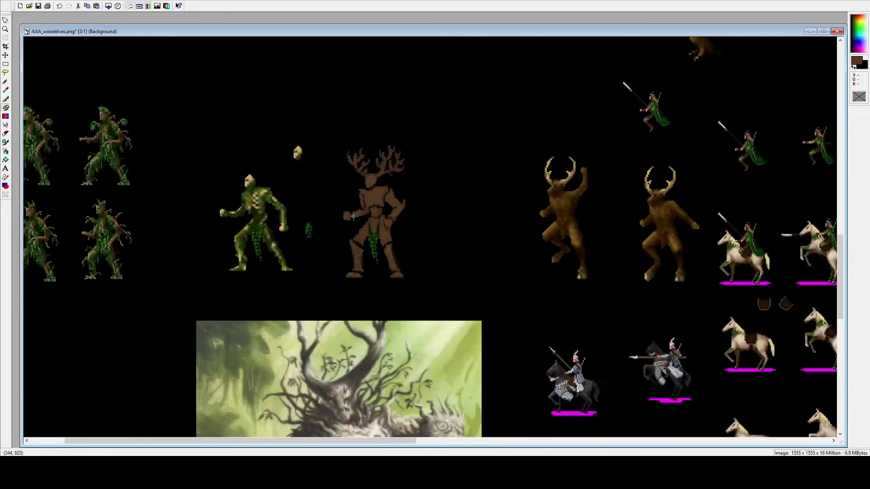
Step: Shift the front fist outward from the body and fill the gap in the forearm with brown to lengthen the arm
scroll(420, 243, up, 1)
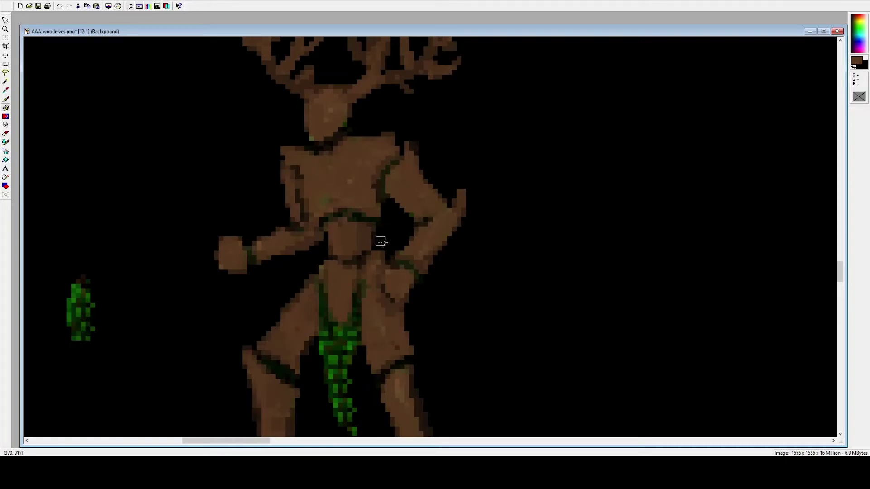
scroll(429, 270, down, 3)
scroll(429, 270, down, 5)
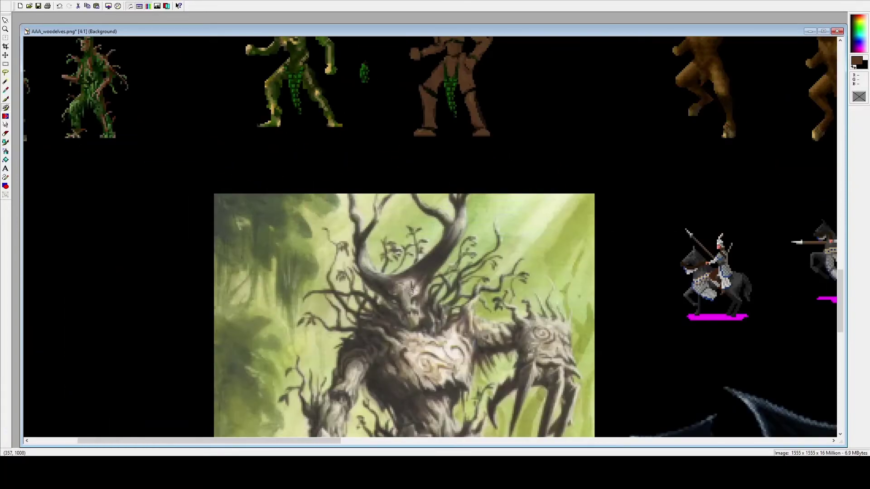
scroll(421, 294, down, 1)
scroll(455, 310, up, 10)
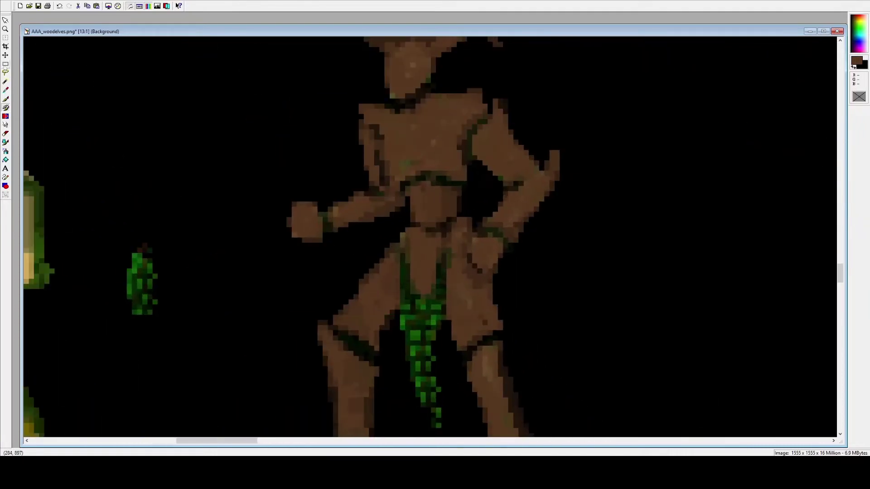
drag(260, 181, 338, 247)
mouse_move(246, 180)
mouse_down()
mouse_move(353, 261)
mouse_move(320, 241)
mouse_up()
key(ctrl+d)
click(6, 98)
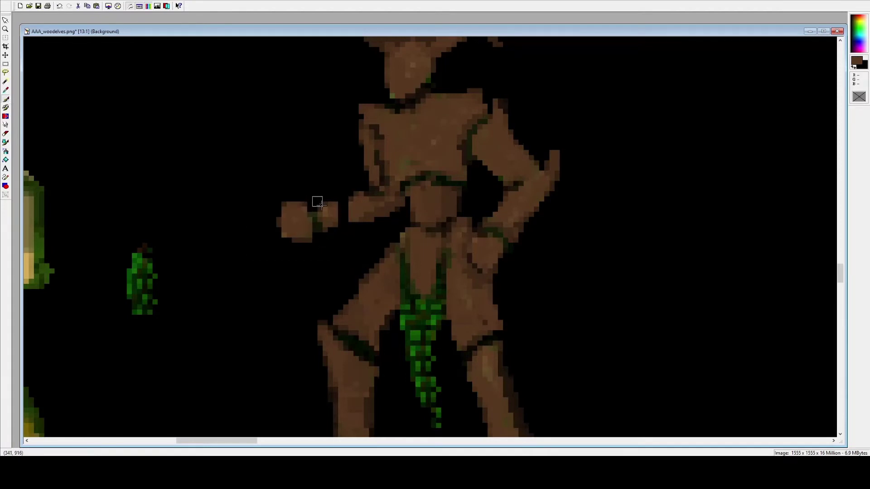
mouse_move(317, 202)
mouse_down()
mouse_move(360, 193)
mouse_move(334, 219)
mouse_move(348, 217)
mouse_up()
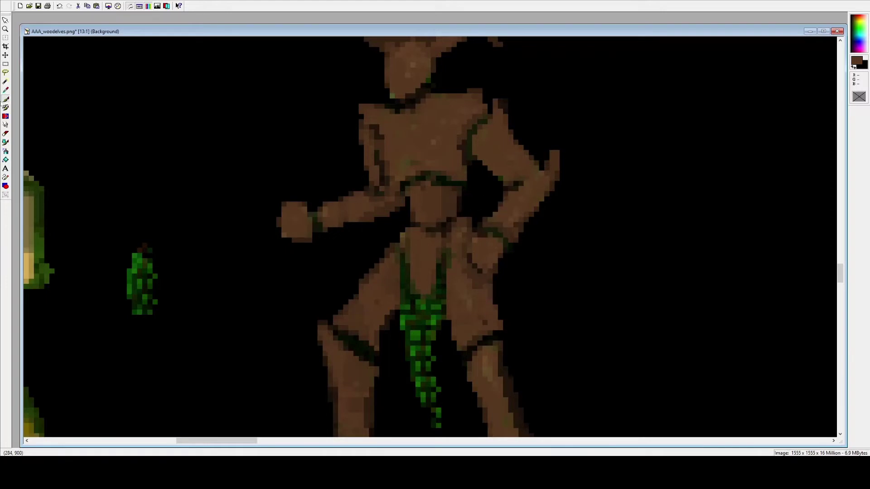
Step: Move the rear hand down and outward, away from the hip, to make room for a longer forearm
click(6, 64)
drag(467, 212, 530, 262)
drag(474, 206, 559, 238)
drag(509, 251, 526, 275)
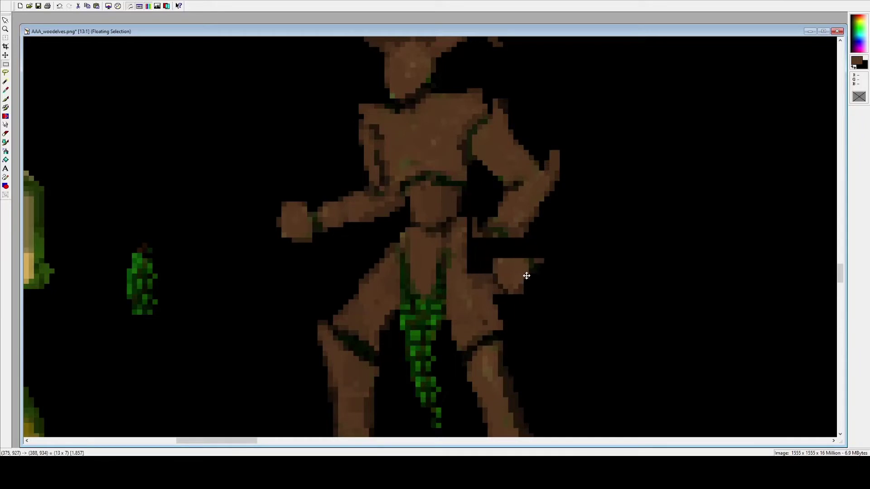
key(Down)
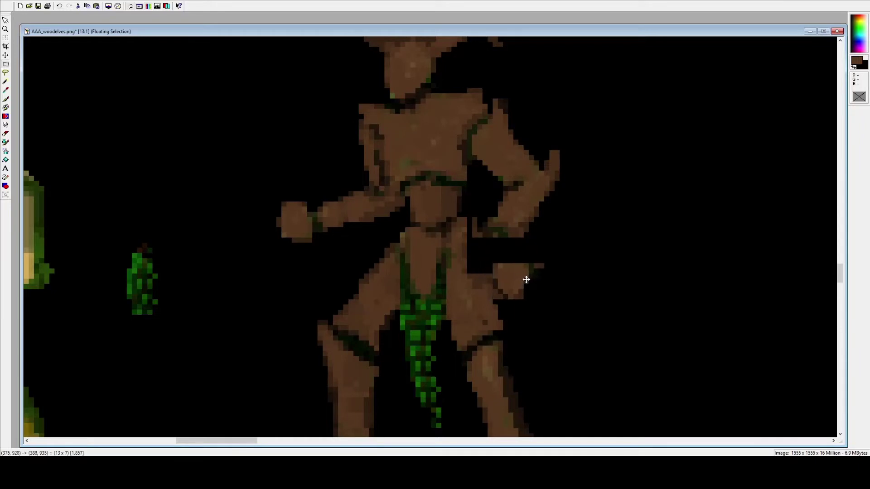
key(ctrl+d)
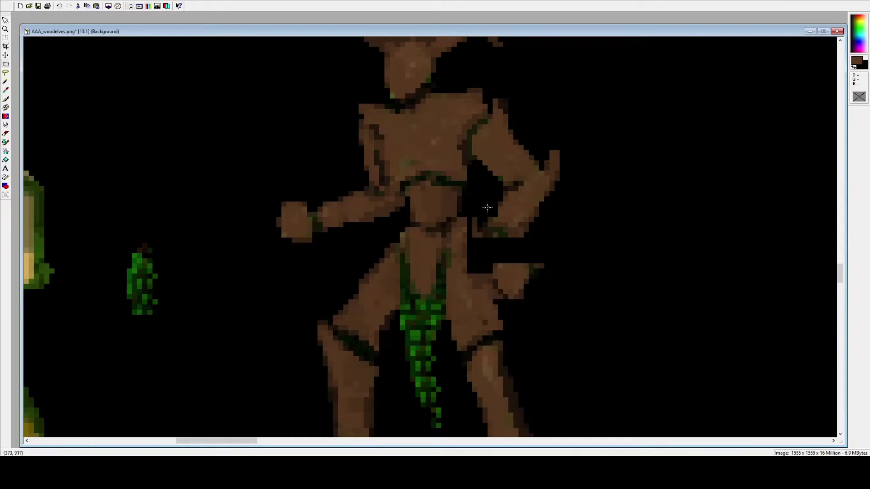
Step: Separate the rear forearm into sections and spread them outward and down toward the relocated hand
drag(486, 207, 537, 234)
key(Right)
key(Right)
key(Right)
key(Right)
key(Down)
key(ctrl+d)
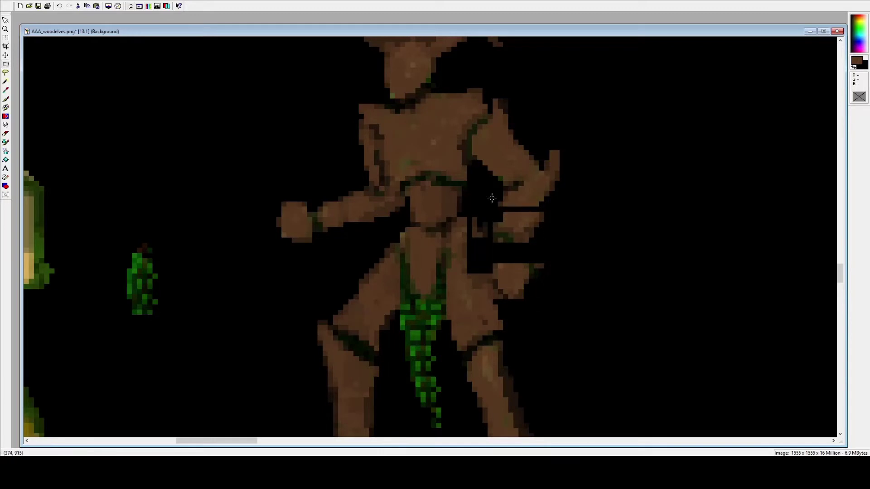
drag(490, 231, 543, 254)
key(Down)
key(Down)
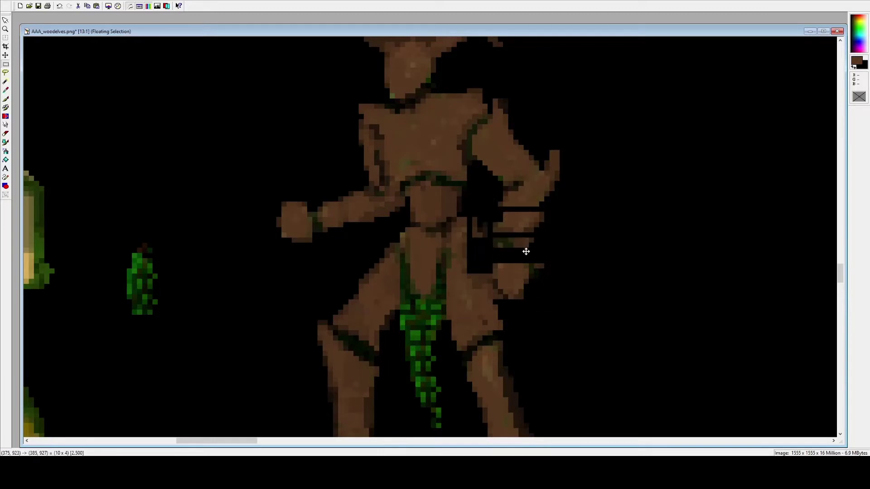
key(ctrl+d)
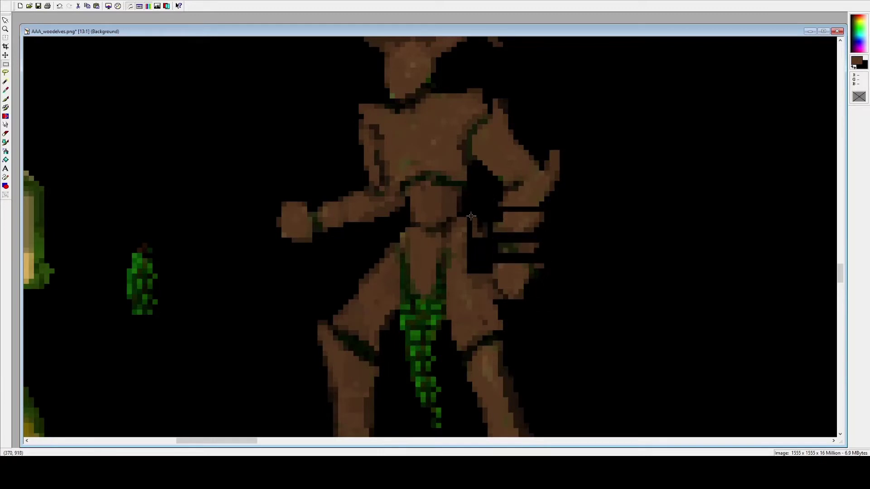
Step: Clear the leftover arm pixels beside the hip and rebuild the upper edge of the rear thigh in brown
drag(471, 217, 497, 243)
click(6, 98)
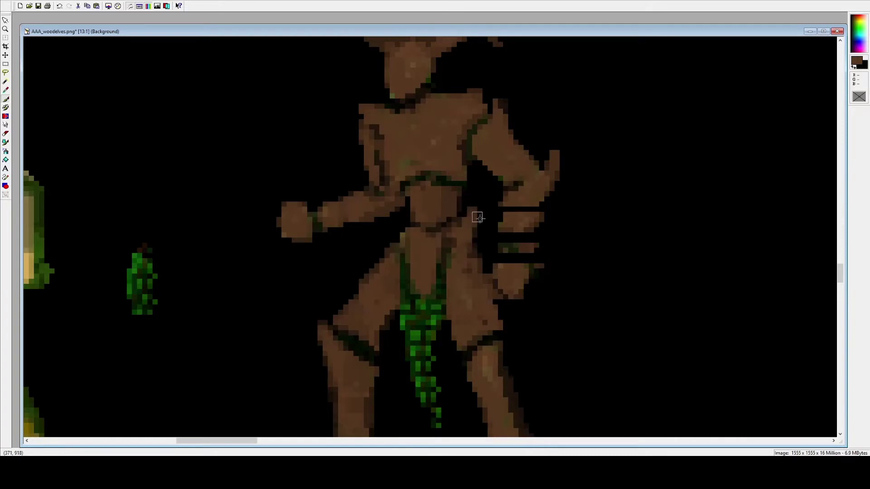
scroll(478, 218, down, 3)
scroll(310, 285, down, 5)
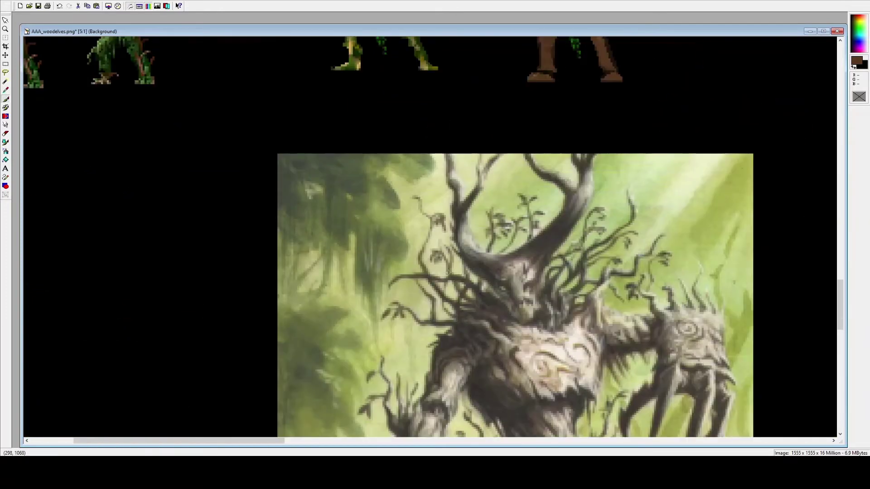
scroll(590, 305, down, 2)
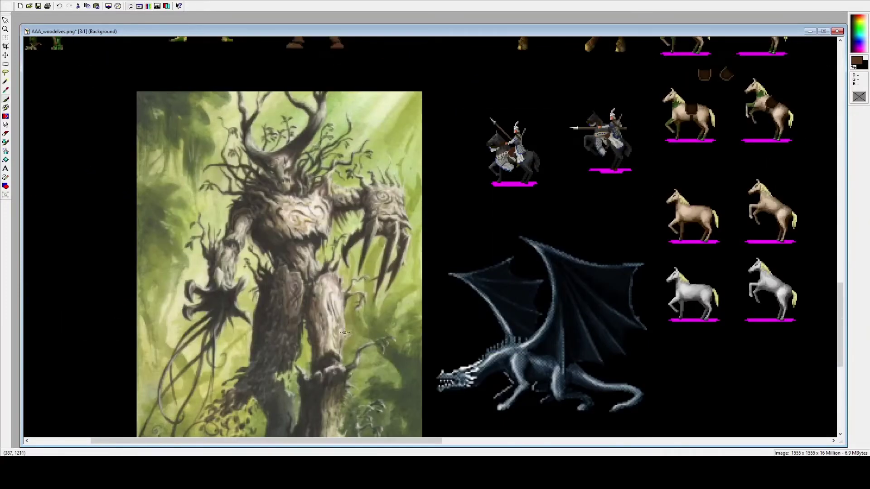
scroll(394, 134, up, 3)
scroll(433, 231, up, 5)
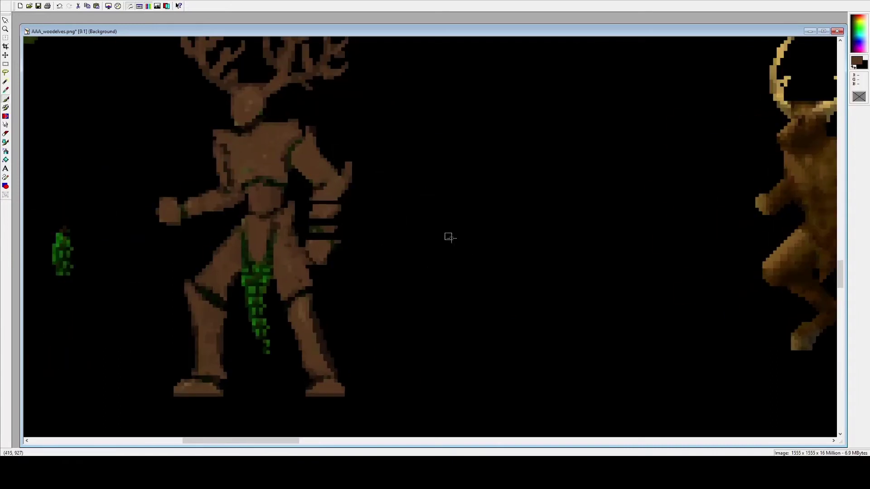
Step: Join the rear forearm sections with brown, shade the inner edge dark and extend the elbow spike upward
mouse_move(394, 198)
mouse_down()
mouse_move(393, 227)
mouse_move(412, 201)
mouse_move(408, 251)
mouse_move(409, 203)
mouse_up()
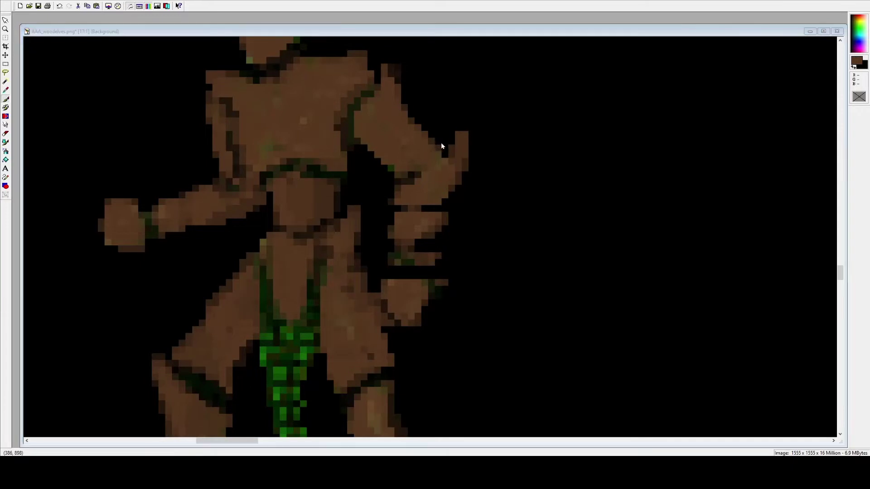
mouse_move(414, 205)
mouse_down()
mouse_move(411, 256)
mouse_move(440, 199)
mouse_move(428, 261)
mouse_move(447, 199)
mouse_move(410, 240)
mouse_move(427, 235)
mouse_move(420, 266)
mouse_up()
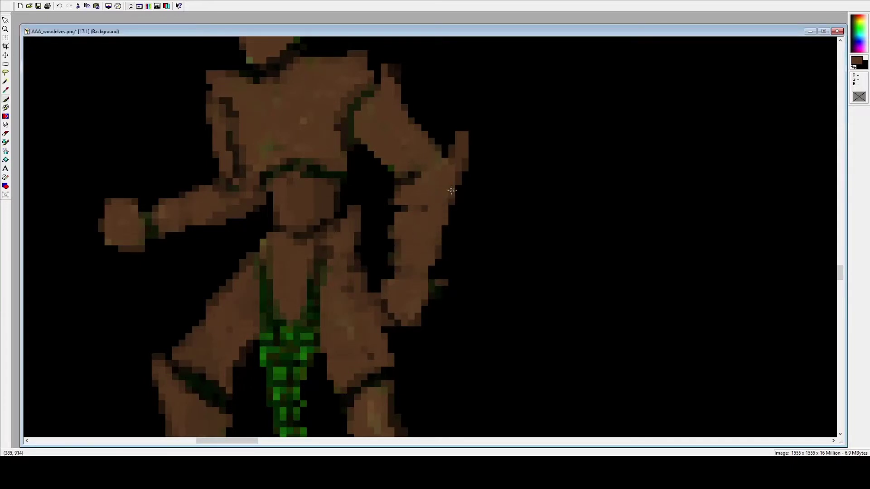
mouse_move(415, 200)
mouse_down()
mouse_move(397, 202)
mouse_move(406, 201)
mouse_move(389, 253)
mouse_move(395, 238)
mouse_move(401, 279)
mouse_move(406, 271)
mouse_move(428, 289)
mouse_move(420, 264)
mouse_move(423, 274)
mouse_move(409, 259)
mouse_move(426, 282)
mouse_move(470, 124)
mouse_move(468, 158)
mouse_move(470, 118)
mouse_move(461, 158)
mouse_up()
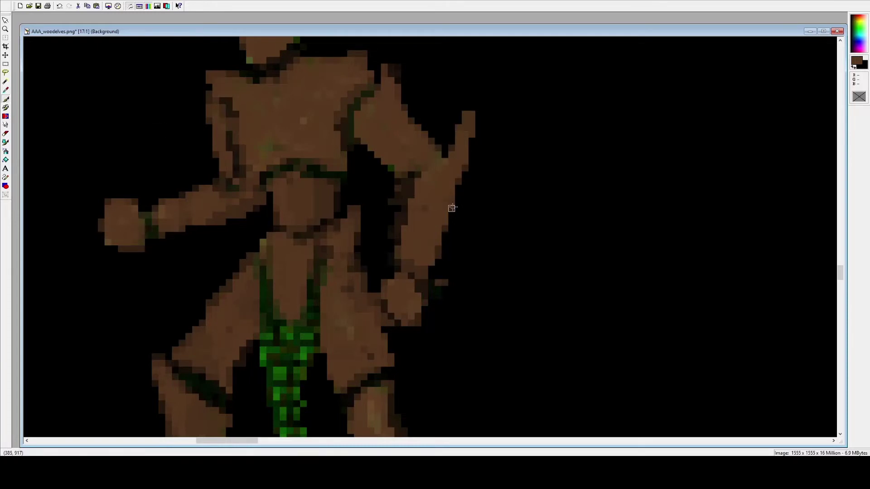
Step: Paint branching brown twigs on the rear elbow and outer forearm, plus a small twig under the front forearm
mouse_move(485, 189)
mouse_down()
mouse_move(445, 215)
mouse_move(473, 202)
mouse_move(491, 216)
mouse_move(486, 167)
mouse_up()
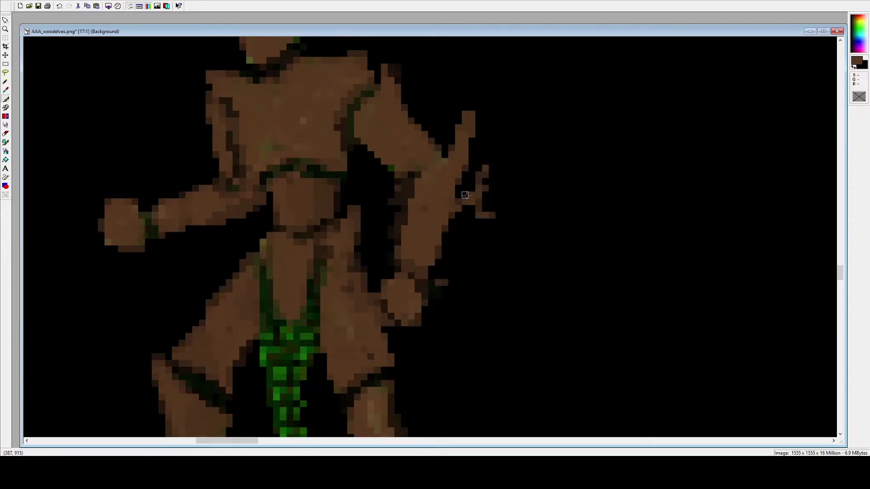
mouse_move(457, 130)
mouse_down()
mouse_move(446, 96)
mouse_move(458, 133)
mouse_move(476, 131)
mouse_move(484, 94)
mouse_up()
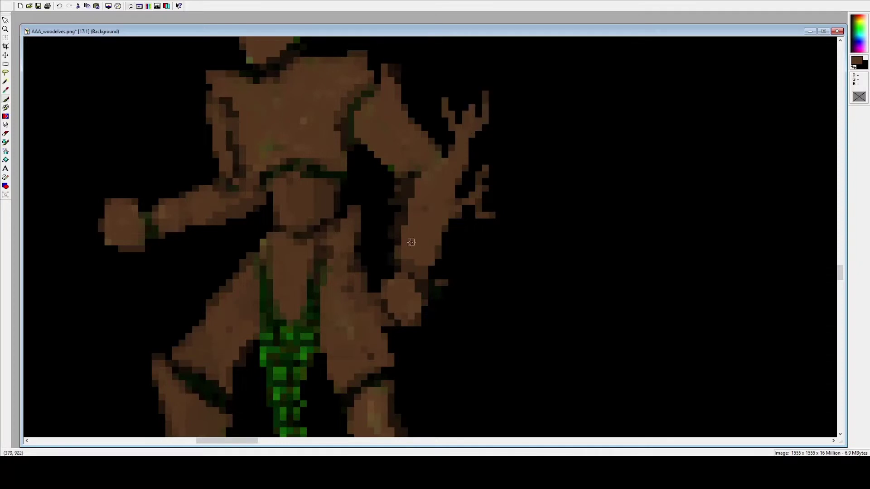
click(444, 252)
drag(451, 243, 431, 254)
mouse_move(202, 228)
mouse_down()
mouse_move(229, 235)
mouse_move(202, 229)
mouse_up()
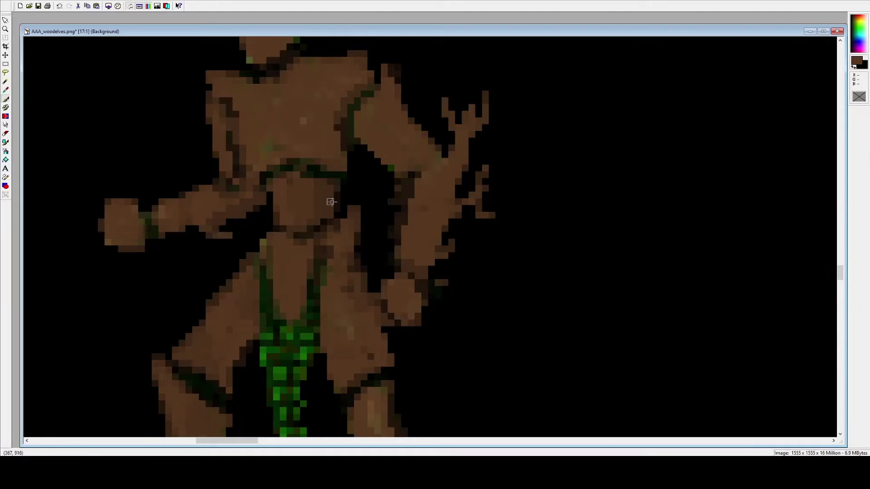
Step: Paint branching brown twigs on both shoulders and the rear upper arm, and a small one atop the front forearm
scroll(398, 187, down, 2)
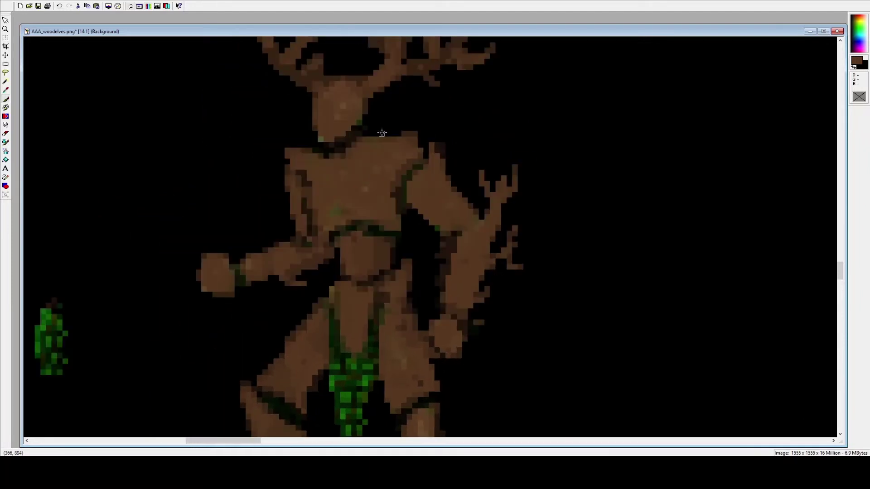
mouse_move(385, 139)
mouse_down()
mouse_move(393, 112)
mouse_move(392, 132)
mouse_move(414, 106)
mouse_move(404, 144)
mouse_up()
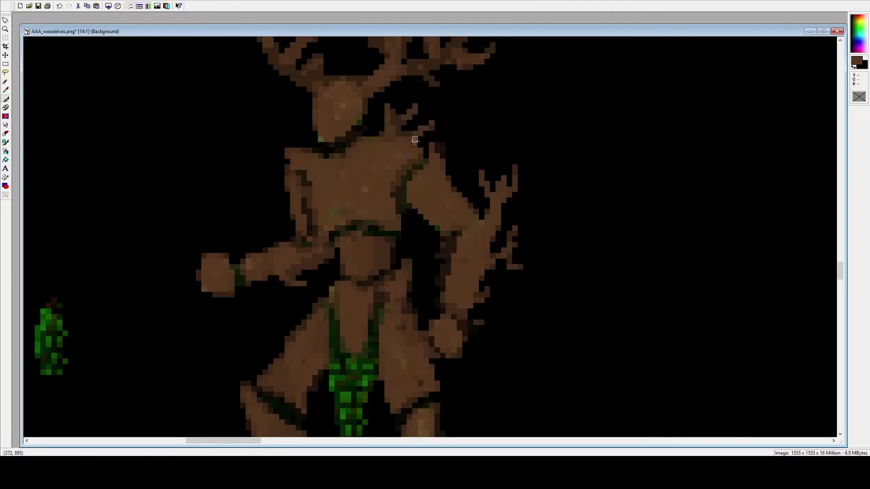
drag(419, 146, 426, 162)
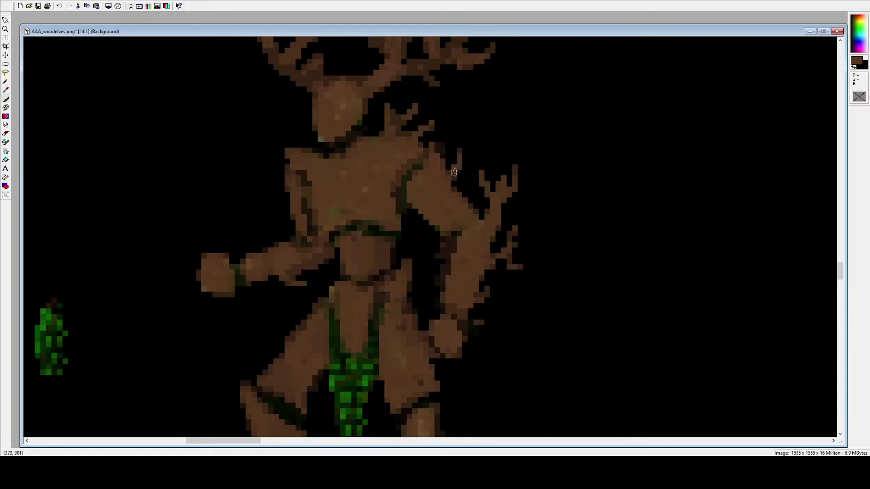
scroll(468, 194, down, 1)
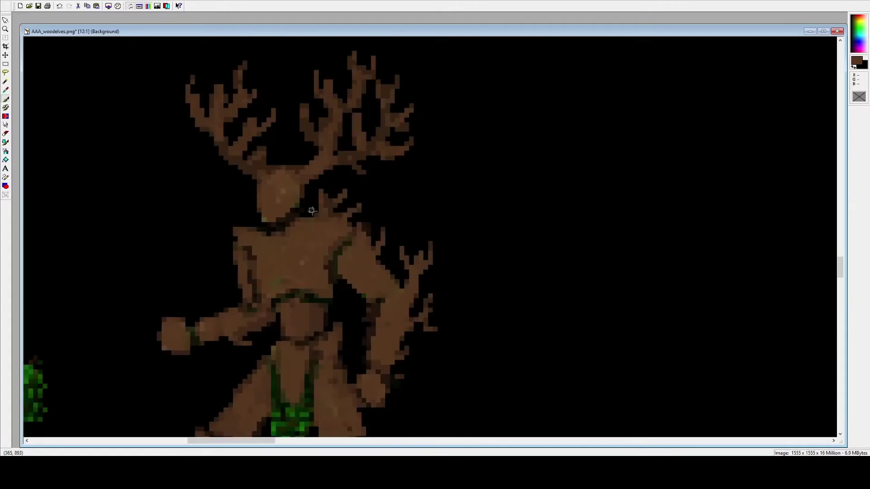
mouse_move(240, 224)
mouse_down()
mouse_move(244, 196)
mouse_move(239, 228)
mouse_move(234, 224)
mouse_up()
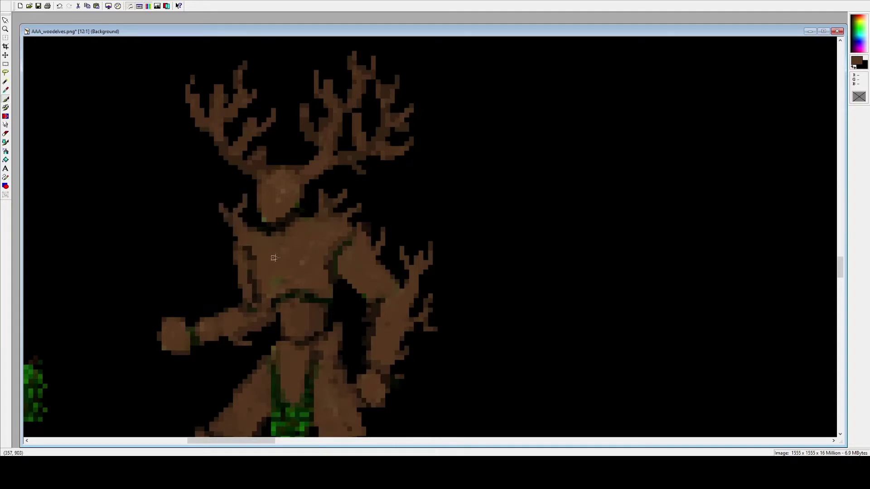
scroll(335, 264, down, 1)
drag(319, 269, 326, 276)
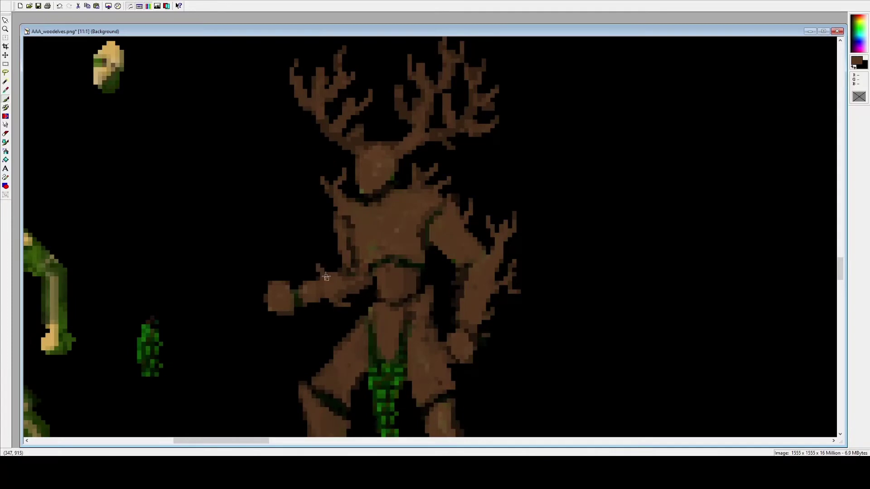
Step: Add twigs to the front thigh and the inner rear shin, and cover the dark outer edge of that shin with brown
scroll(444, 305, down, 4)
scroll(384, 215, up, 5)
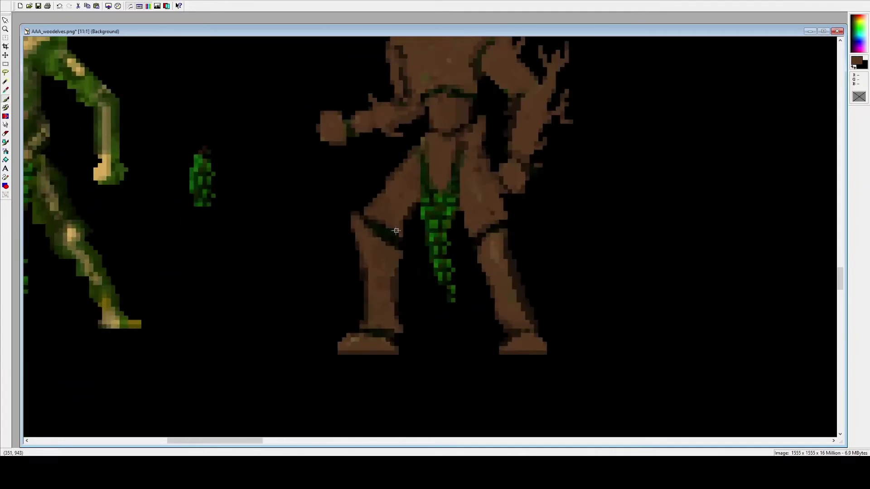
mouse_move(381, 223)
mouse_down()
mouse_move(370, 213)
mouse_move(377, 228)
mouse_up()
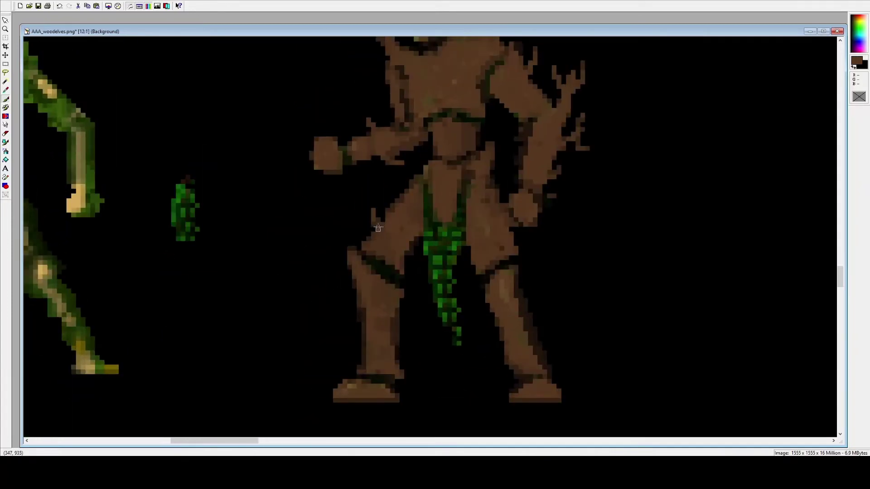
drag(392, 199, 397, 179)
mouse_move(501, 329)
mouse_down()
mouse_move(474, 314)
mouse_move(511, 348)
mouse_move(479, 332)
mouse_move(475, 341)
mouse_move(488, 310)
mouse_move(506, 353)
mouse_up()
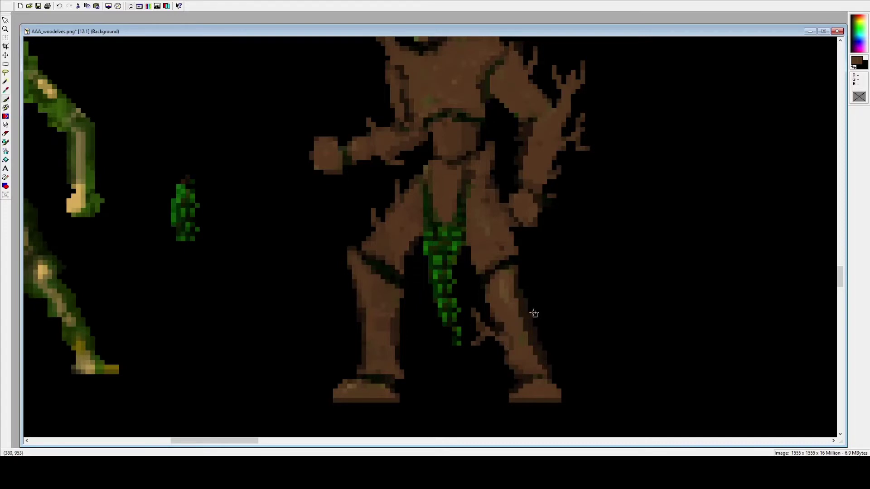
mouse_move(534, 313)
mouse_down()
mouse_move(530, 330)
mouse_move(549, 375)
mouse_move(526, 375)
mouse_up()
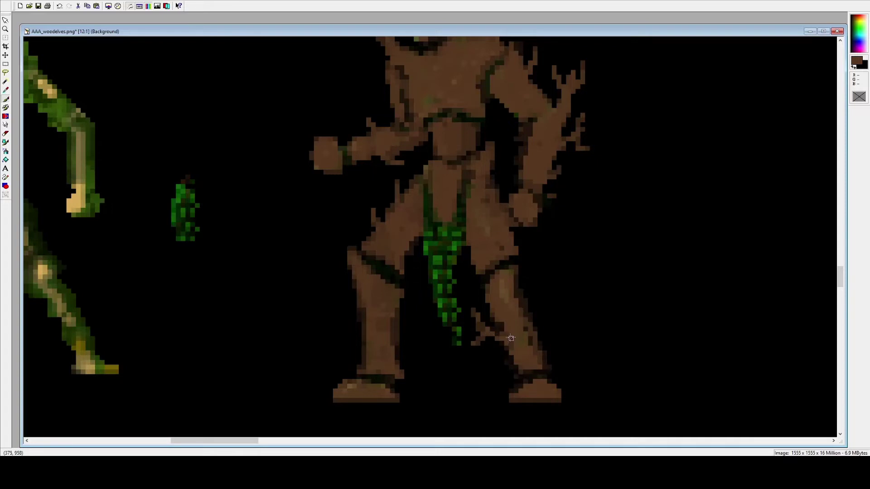
Step: Paint dark eyes and a mouth on the blank brown head
scroll(510, 337, up, 3)
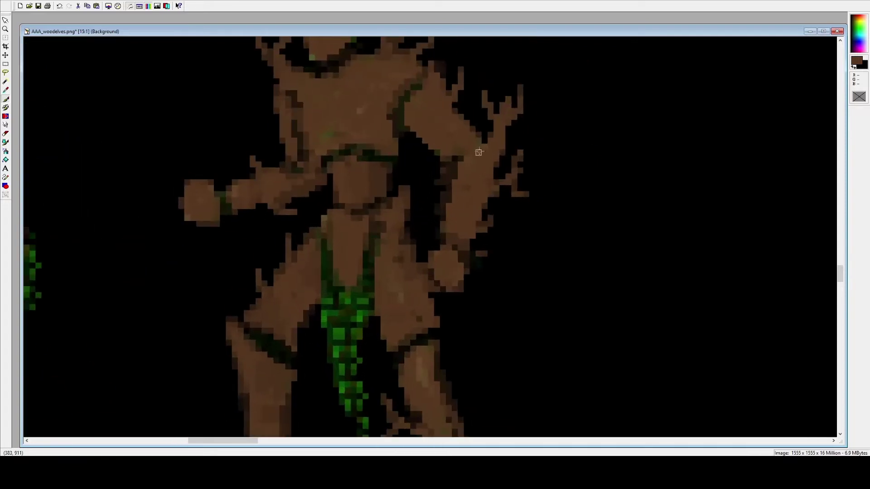
scroll(466, 176, down, 1)
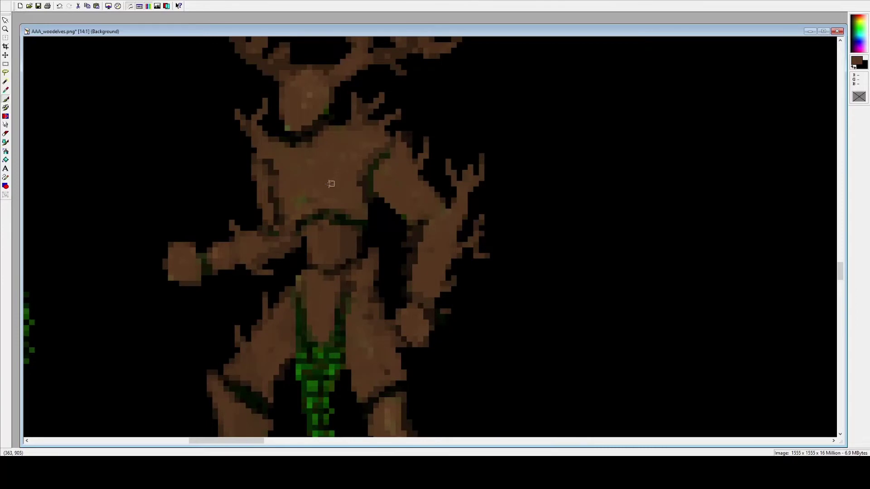
scroll(380, 137, up, 1)
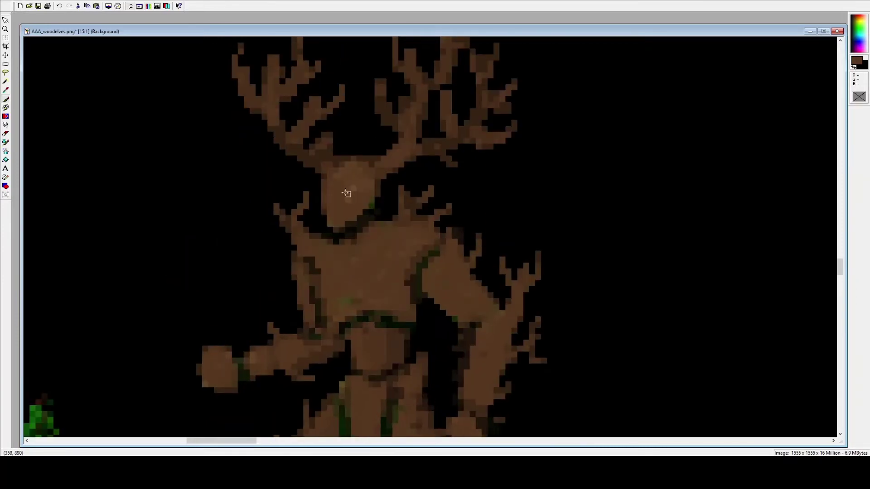
click(330, 188)
mouse_move(358, 183)
mouse_down()
mouse_move(347, 206)
mouse_move(330, 211)
mouse_up()
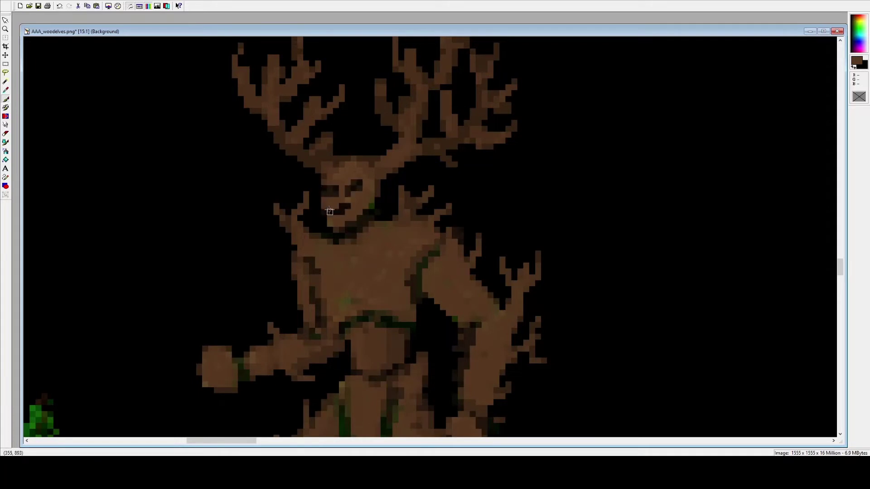
Step: Refine the dark eyes and mouth on the brown head with small dark and brown pixel touches
scroll(334, 206, down, 7)
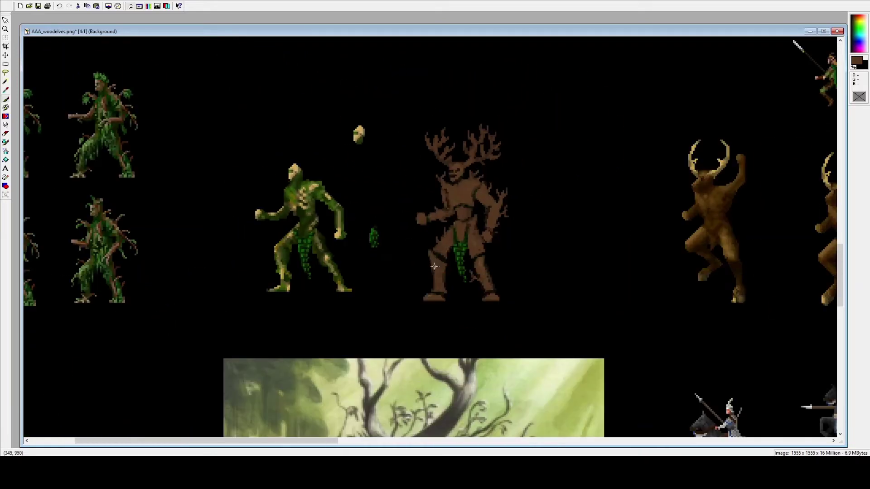
scroll(286, 320, up, 8)
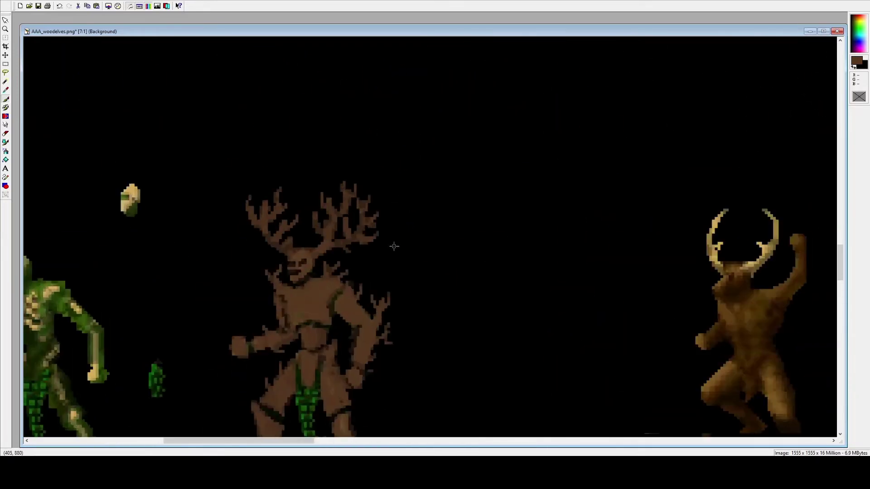
scroll(426, 253, up, 1)
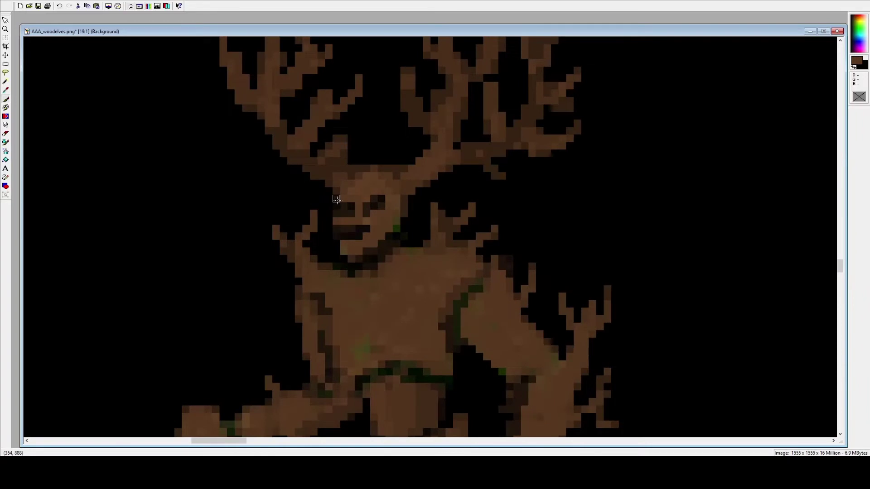
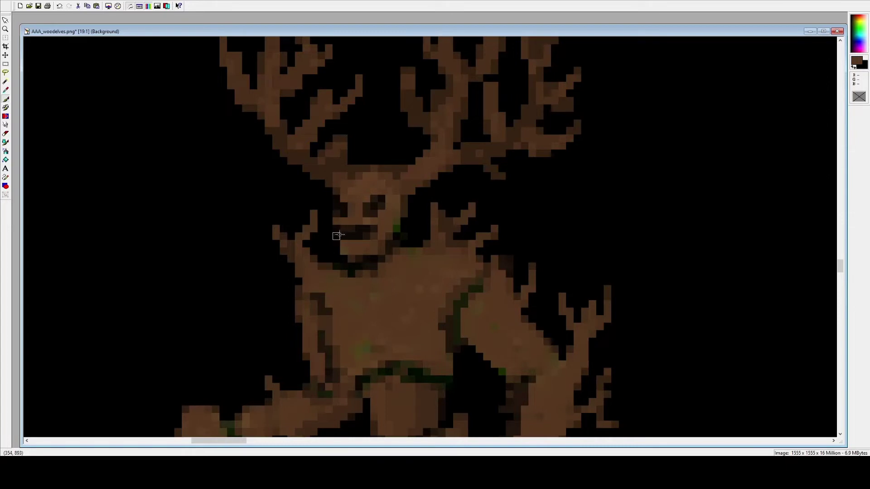
scroll(434, 259, down, 1)
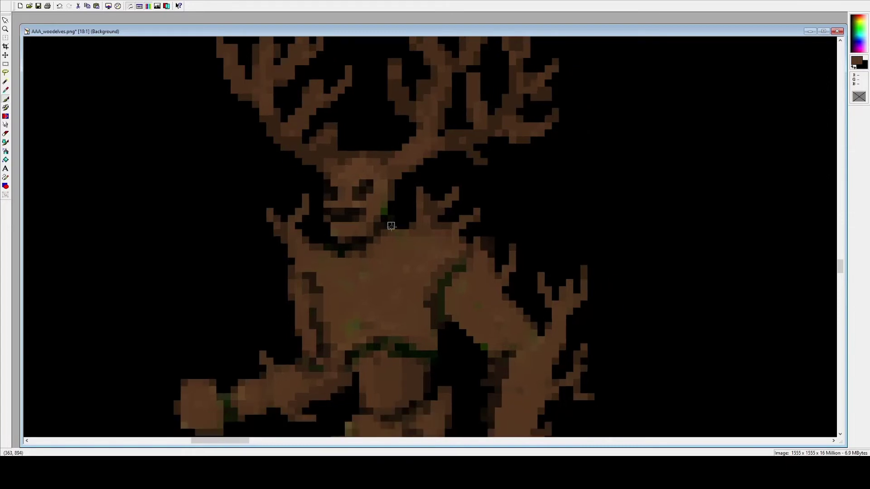
Step: Select the antlers together with the upper face and move them up slightly to lengthen the head
scroll(442, 230, down, 5)
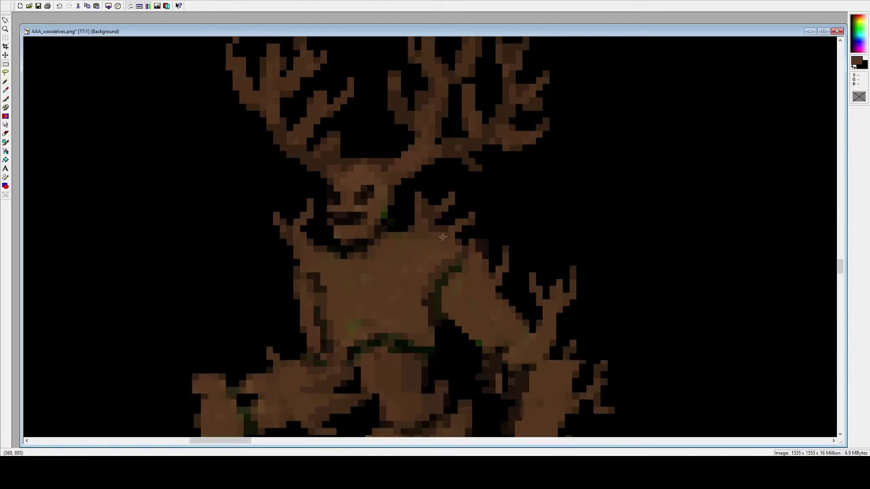
scroll(442, 230, down, 3)
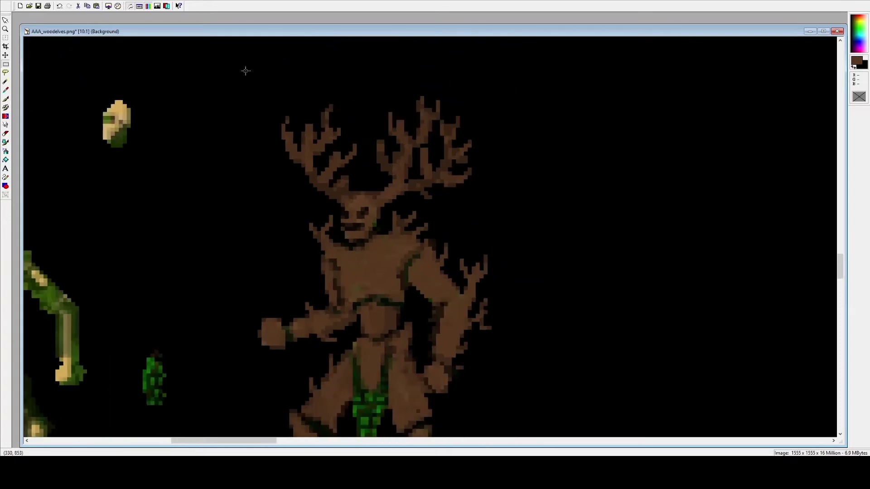
drag(245, 71, 555, 207)
drag(337, 202, 381, 222)
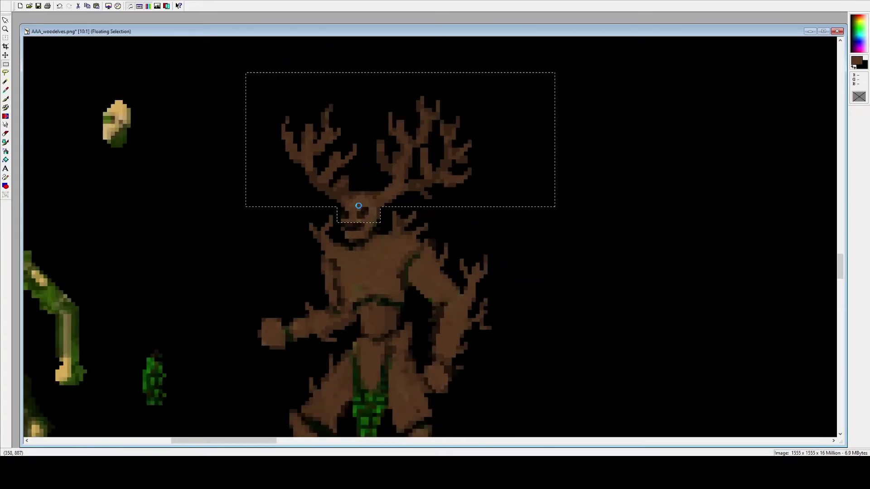
click(430, 217)
Step: Try to shift the block of dark mouth pixels slightly down and forward on the face
scroll(432, 240, up, 3)
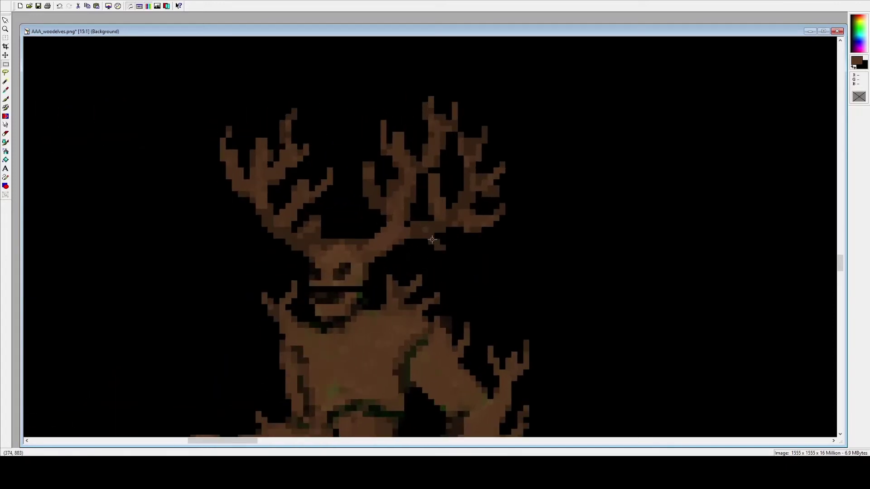
scroll(432, 240, up, 2)
drag(285, 231, 330, 244)
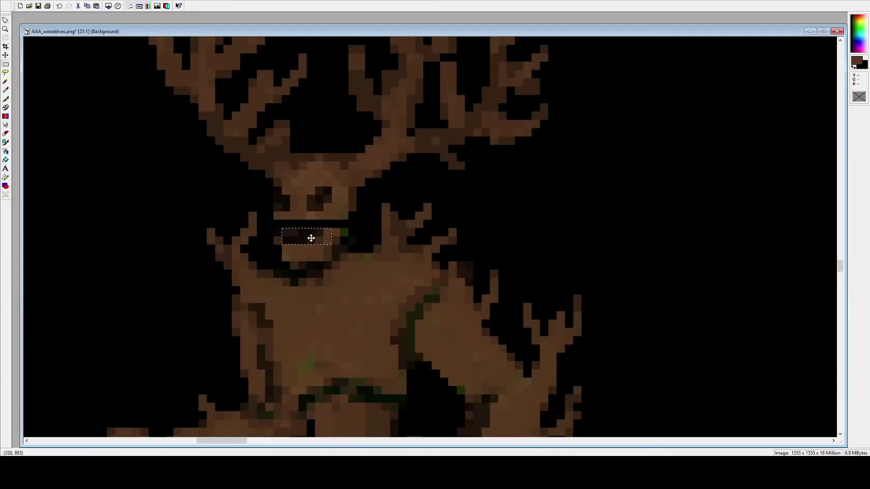
drag(283, 231, 328, 247)
click(311, 237)
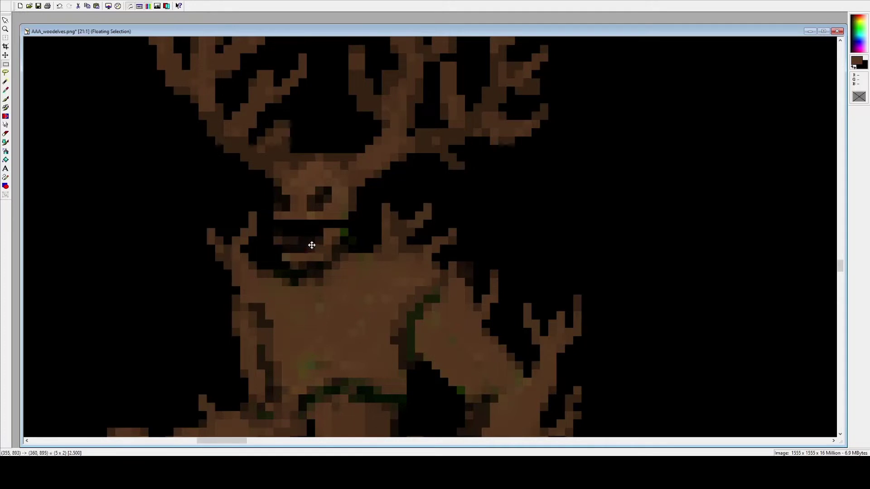
Step: Fill the black gap between the upper face and jaw with brown, and reshape the mouth corners and jaw
drag(273, 228, 282, 252)
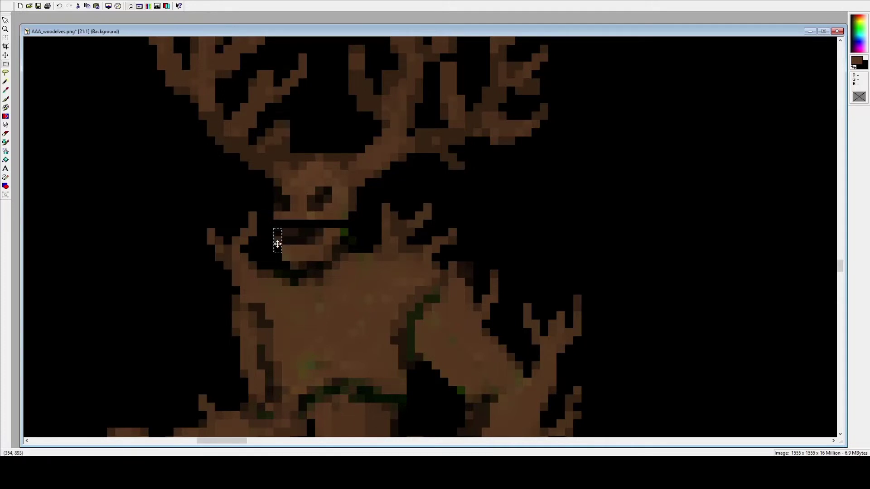
click(277, 248)
key(ctrl+d)
drag(323, 228, 338, 247)
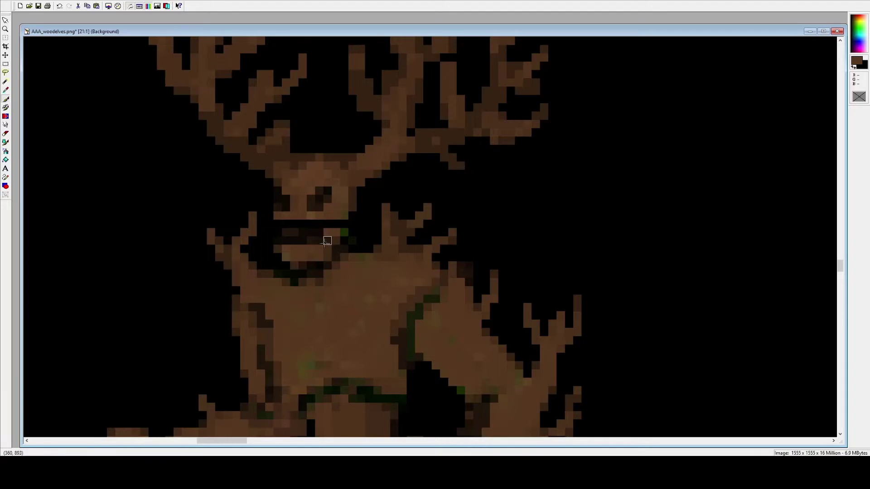
mouse_move(328, 241)
mouse_down()
mouse_move(332, 250)
mouse_move(293, 266)
mouse_up()
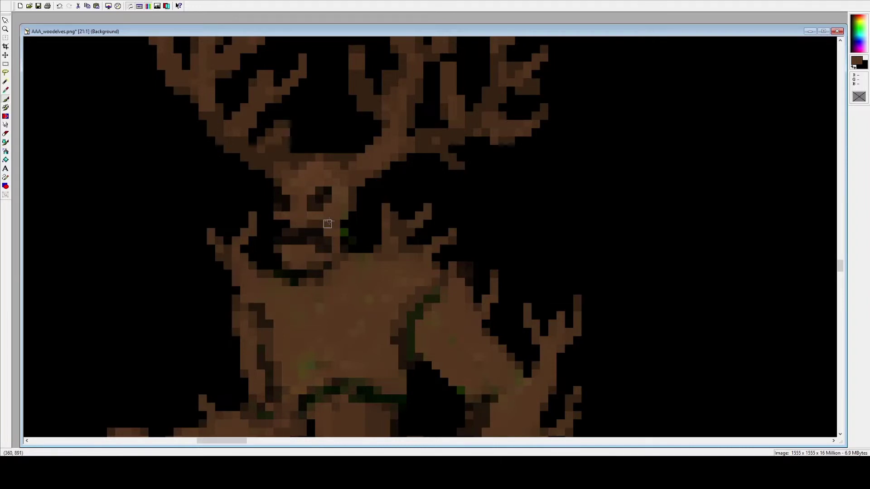
Step: Touch up the front corner and edges of the mouth with dark pixels
scroll(285, 232, down, 15)
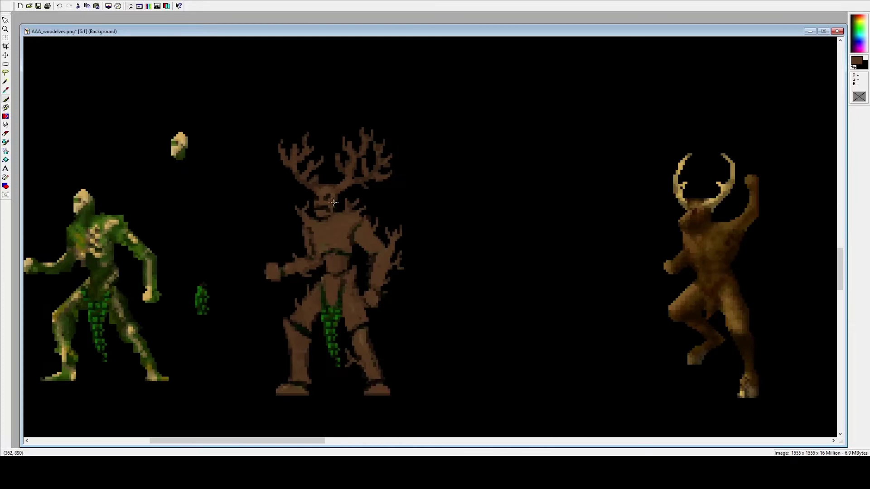
scroll(359, 217, up, 8)
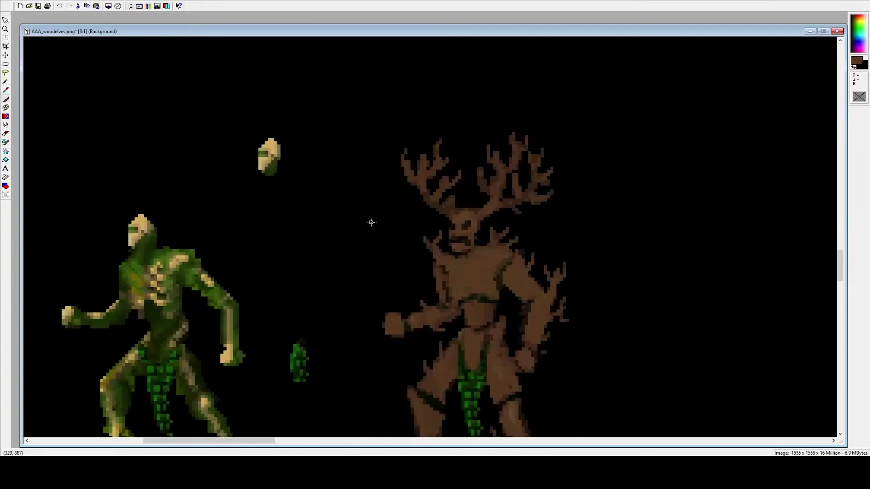
scroll(415, 235, up, 5)
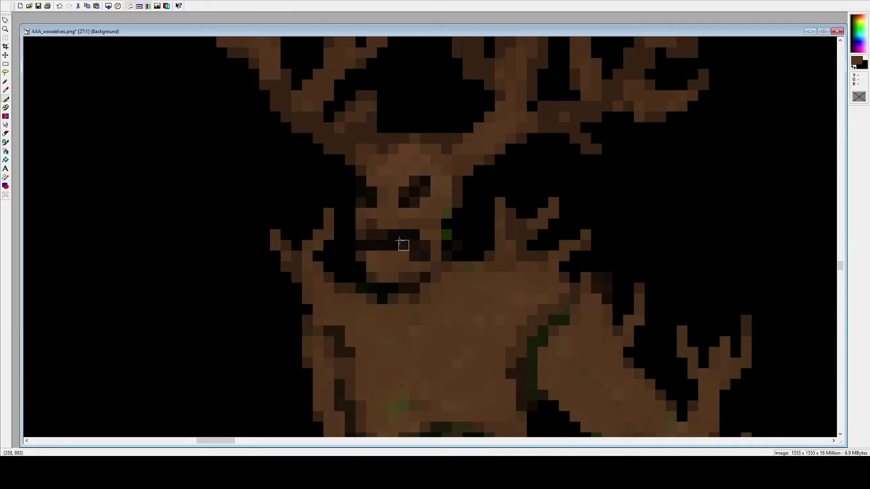
right_click(361, 256)
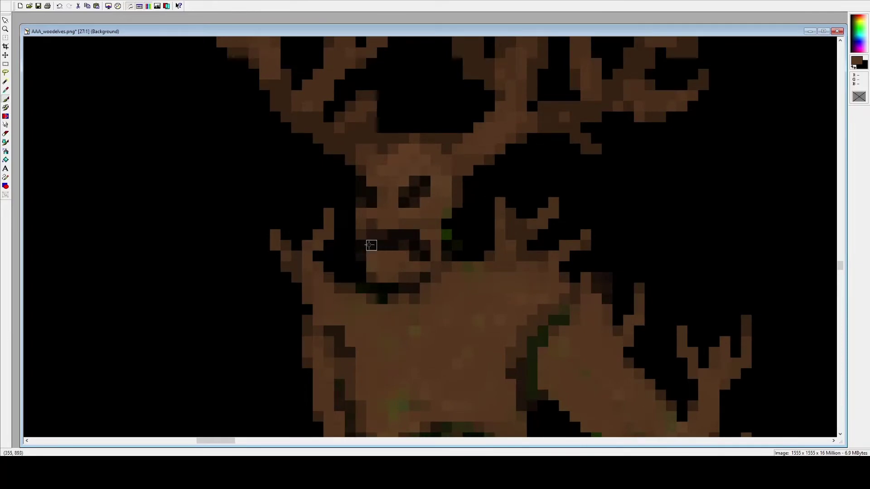
right_click(382, 235)
right_click(371, 235)
right_click(371, 257)
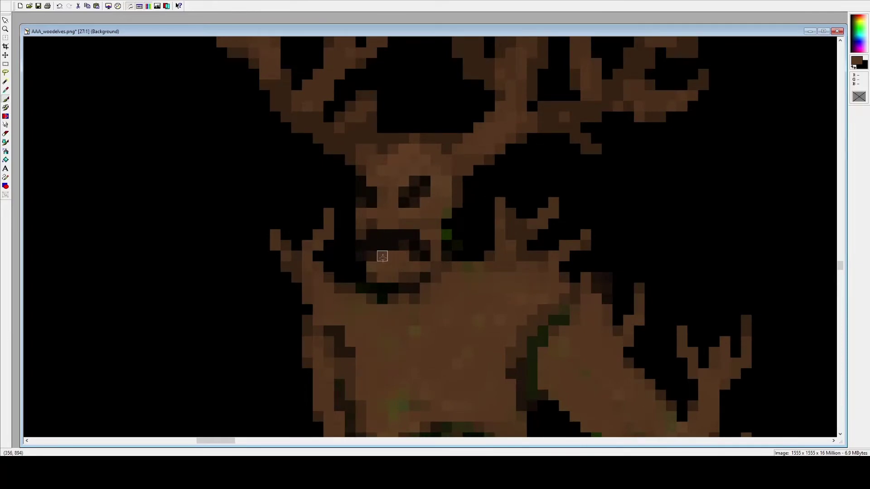
Step: Extend the chin downward with brown pixels and outline its underside with dark pixels
right_click(382, 256)
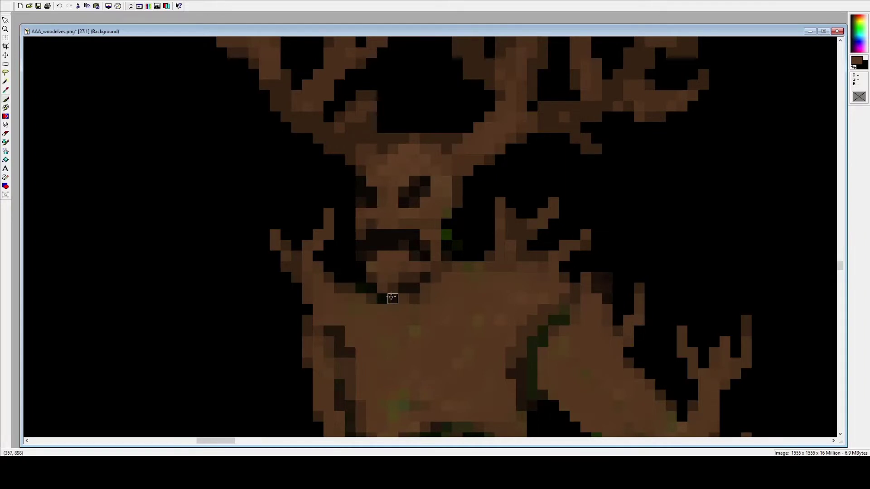
right_click(392, 299)
right_click(371, 299)
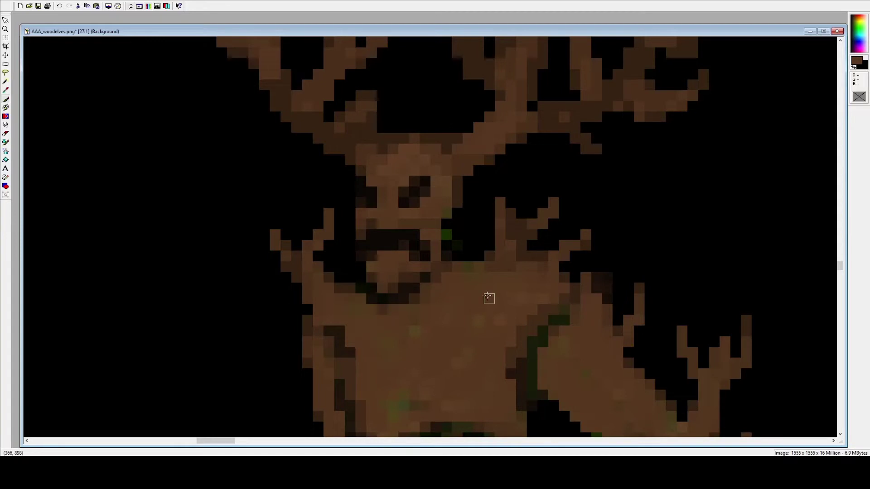
Step: Shade the lower and upper edges of the rear upper arm and the outer edge below the elbow twigs dark brown
scroll(534, 361, down, 1)
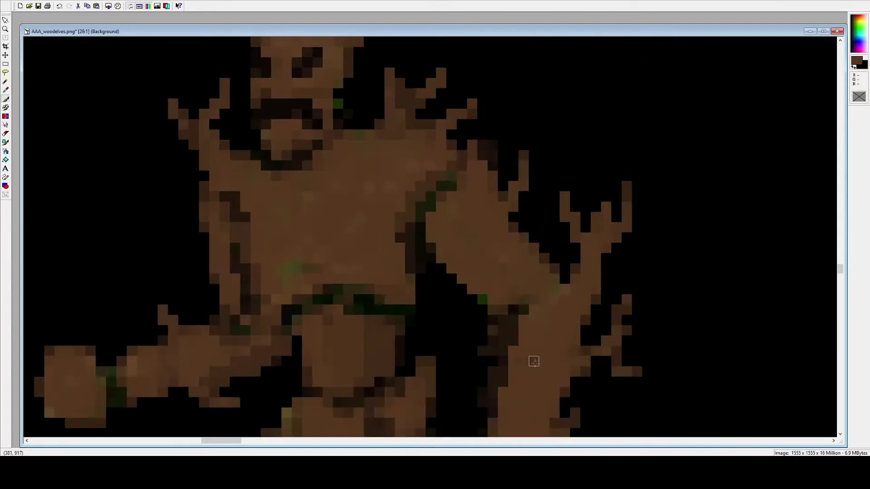
drag(429, 261, 494, 311)
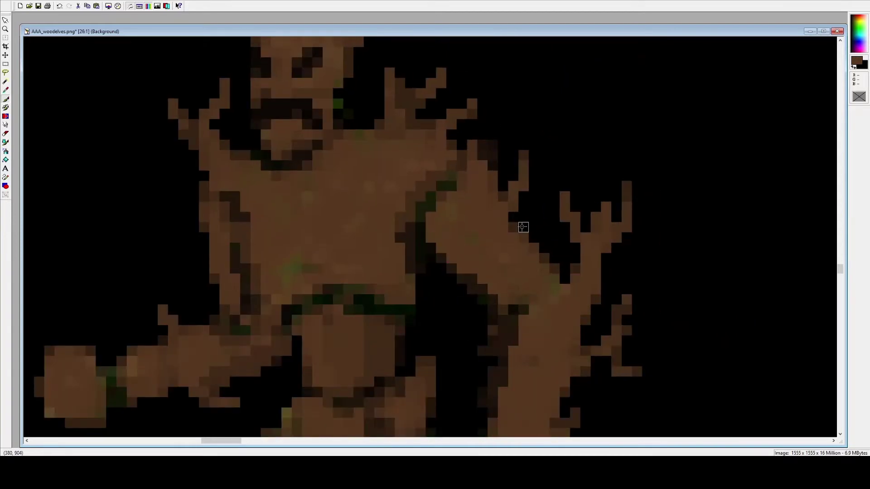
click(553, 261)
drag(501, 194, 492, 217)
click(503, 225)
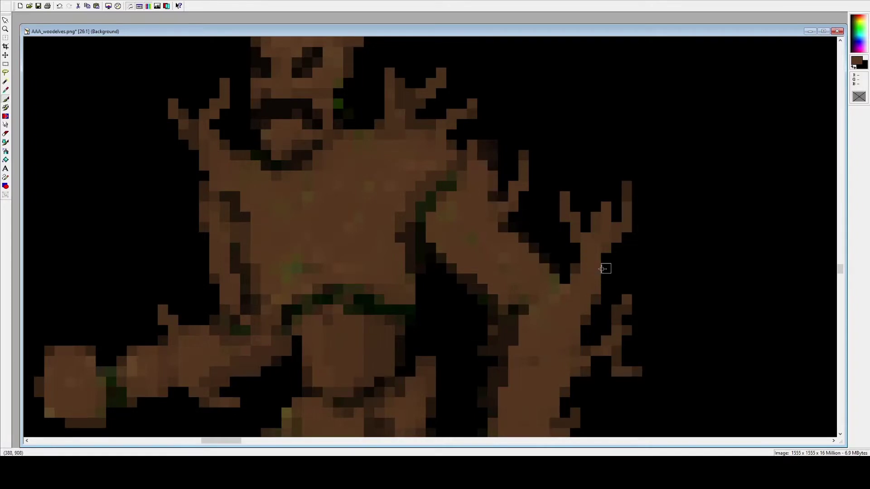
drag(603, 268, 582, 331)
Step: Extend the outer forearm twig with extra branches, shade the lower forearm edge, and join the loose twig to the rear hand
scroll(553, 307, down, 1)
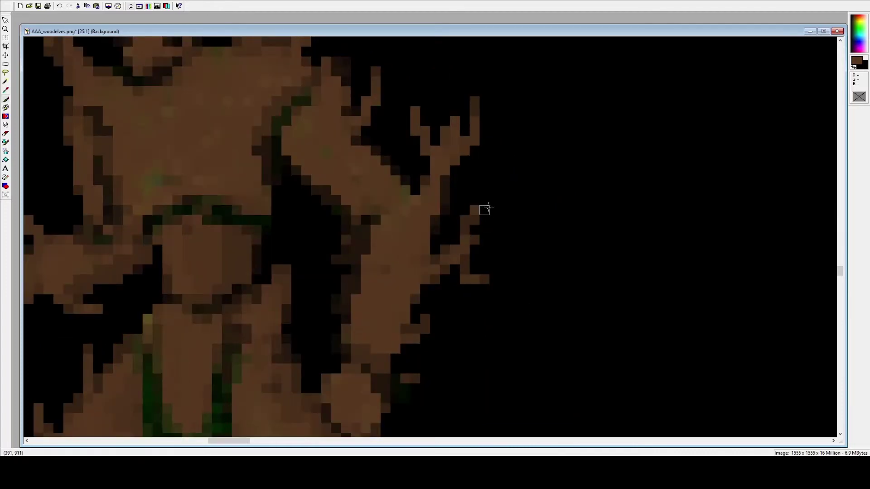
mouse_move(484, 200)
mouse_down()
mouse_move(486, 240)
mouse_move(415, 279)
mouse_move(465, 242)
mouse_move(493, 225)
mouse_up()
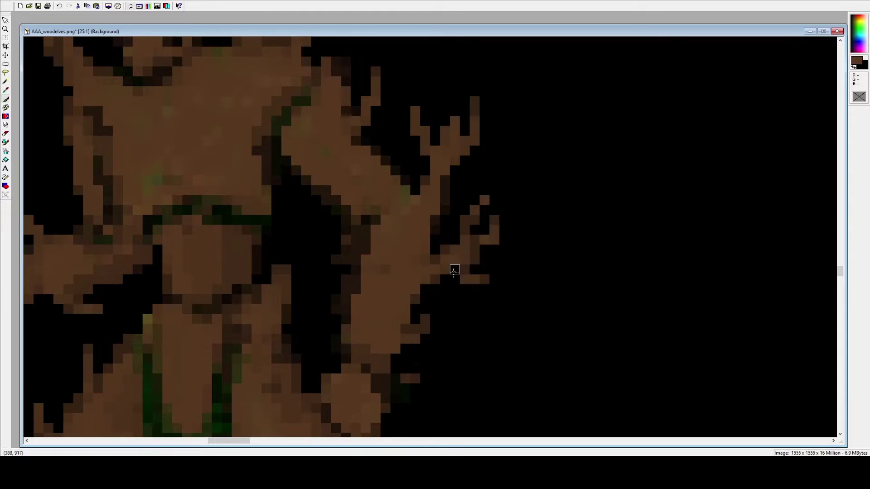
mouse_move(423, 297)
mouse_down()
mouse_move(414, 287)
mouse_move(385, 367)
mouse_move(394, 387)
mouse_move(406, 379)
mouse_up()
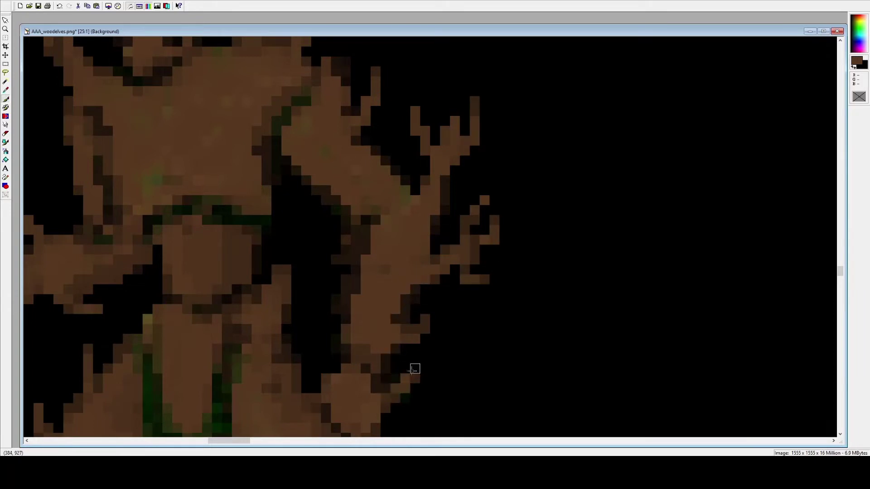
Step: Separate the rear hand from the thigh with black and repaint the thigh's outer edge in dark brown
scroll(414, 367, down, 4)
scroll(358, 248, up, 1)
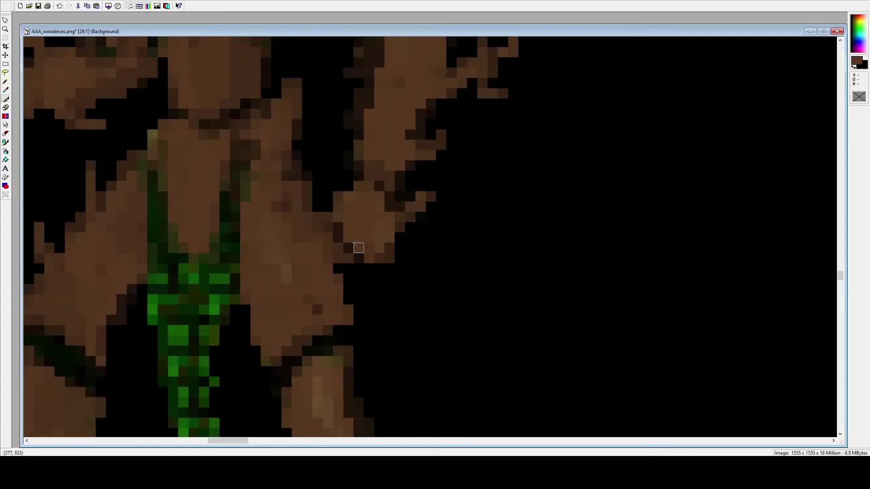
drag(317, 216, 317, 257)
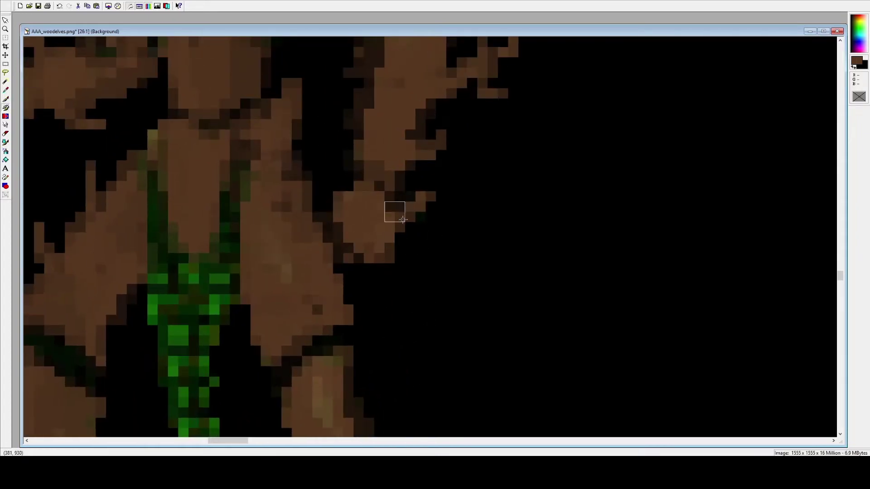
mouse_move(328, 235)
mouse_down()
mouse_move(335, 265)
mouse_move(361, 280)
mouse_up()
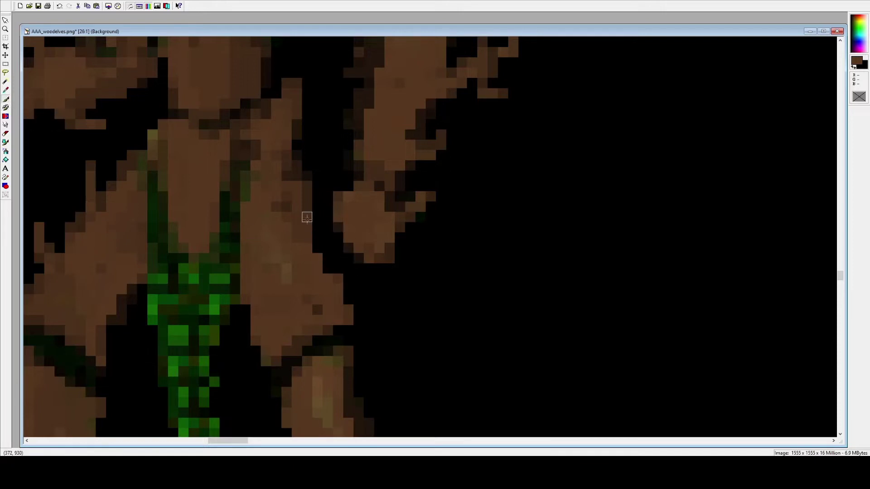
mouse_move(317, 247)
mouse_down()
mouse_move(328, 279)
mouse_move(318, 248)
mouse_move(348, 299)
mouse_up()
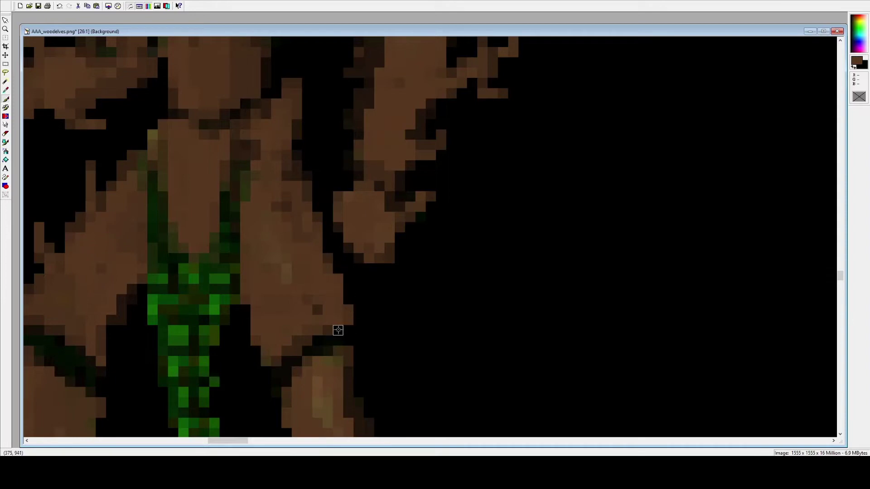
scroll(409, 320, down, 1)
scroll(406, 247, down, 10)
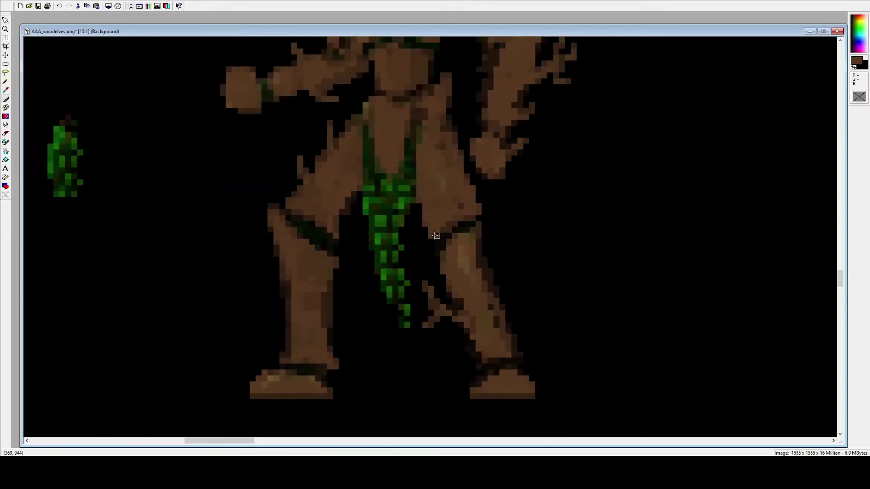
scroll(429, 232, up, 1)
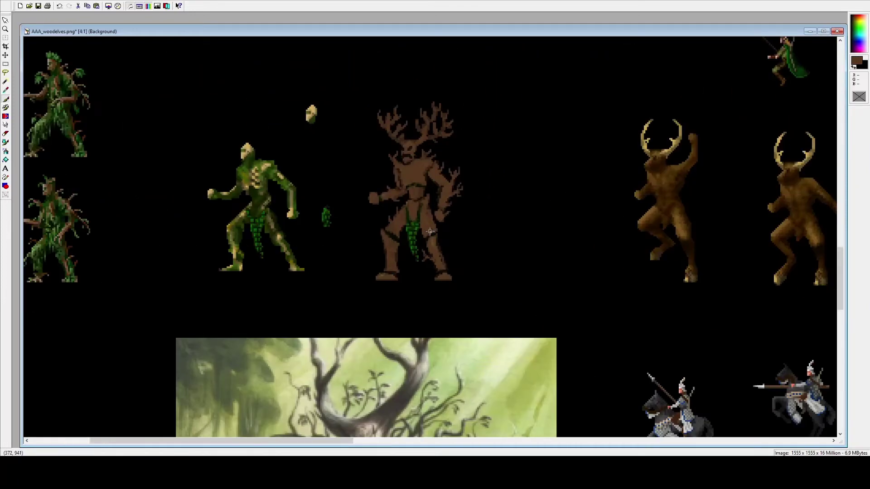
scroll(495, 159, up, 5)
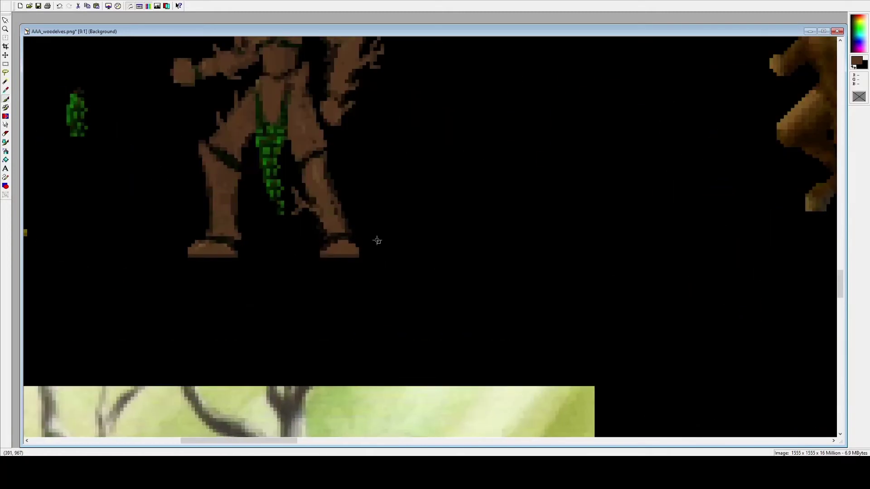
scroll(307, 274, up, 1)
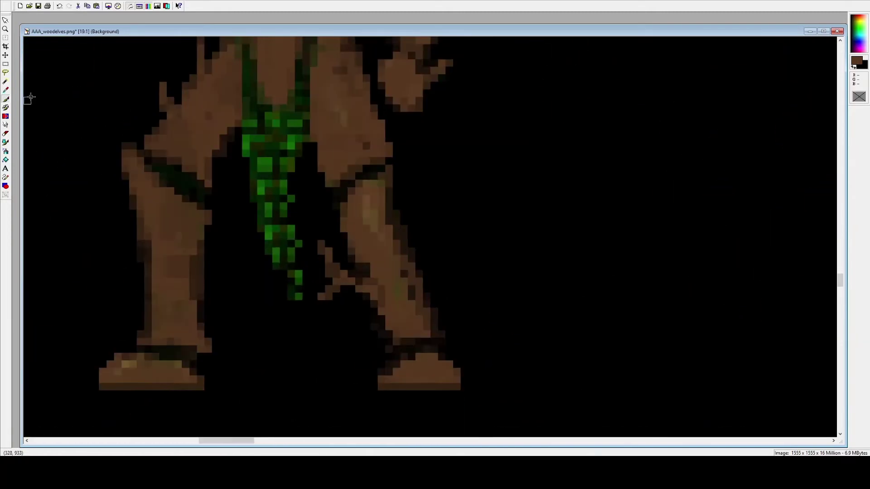
Step: Draw a small branching brown twig on the outer edge of the rear shin, just below the knee
mouse_move(394, 220)
mouse_down()
mouse_move(404, 191)
mouse_move(389, 222)
mouse_up()
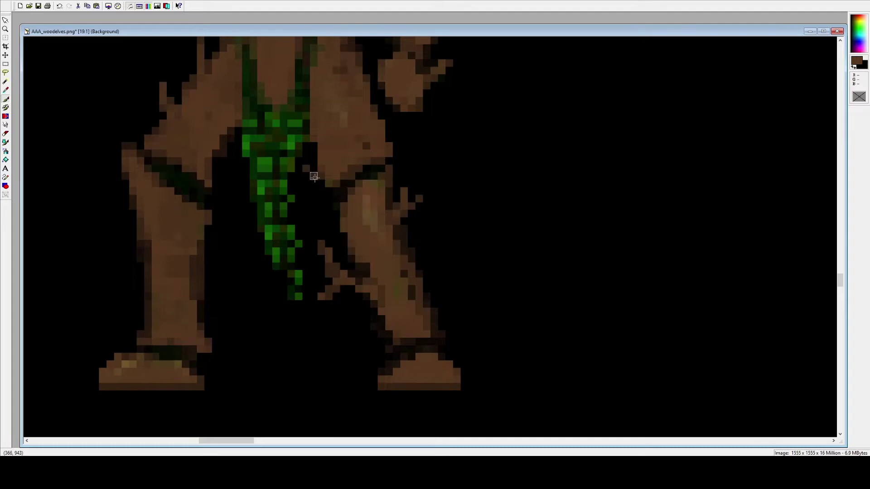
scroll(459, 225, down, 5)
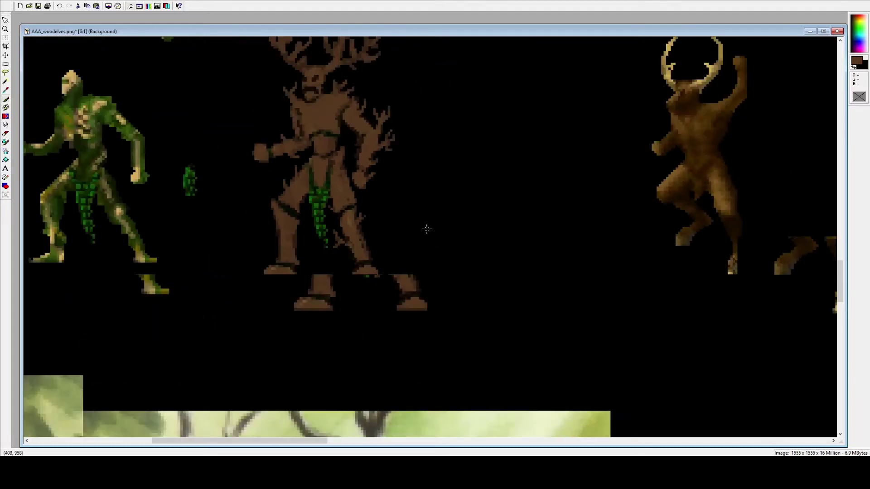
scroll(427, 216, down, 1)
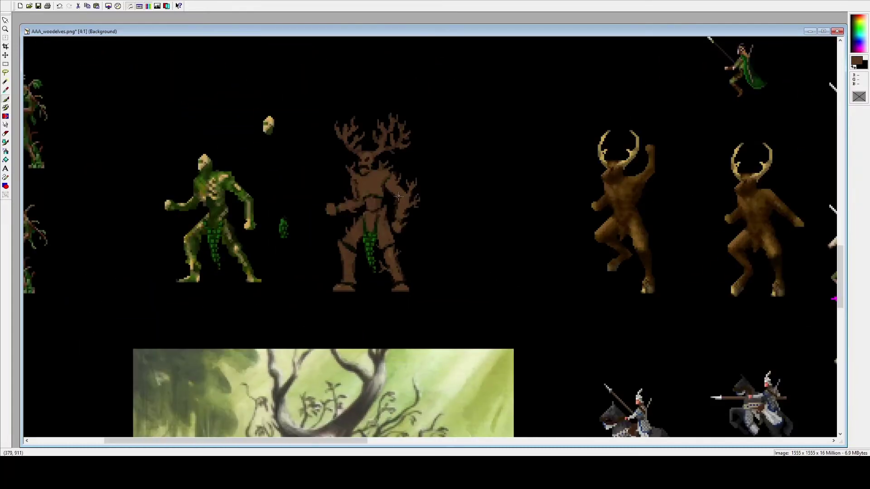
Step: Compare the tree creature's overall proportions and twigs with the neighbouring sprites and the reference painting below
scroll(398, 196, up, 1)
scroll(435, 186, right, 2)
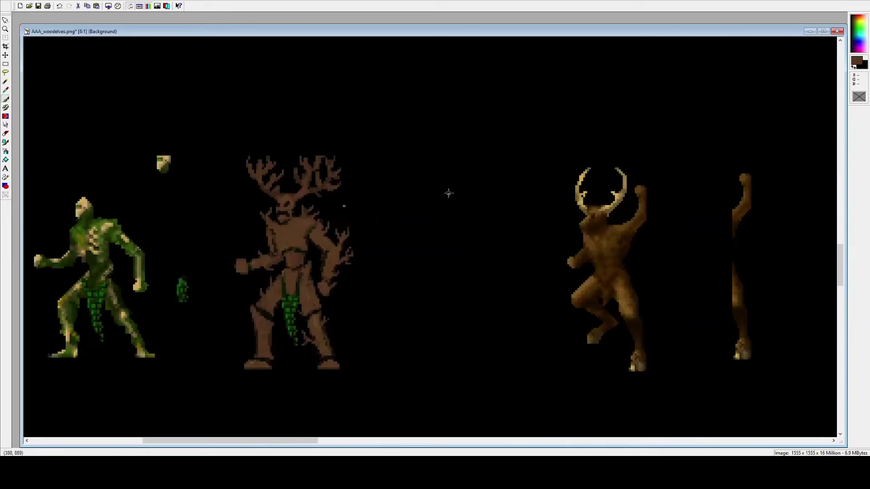
scroll(446, 192, up, 6)
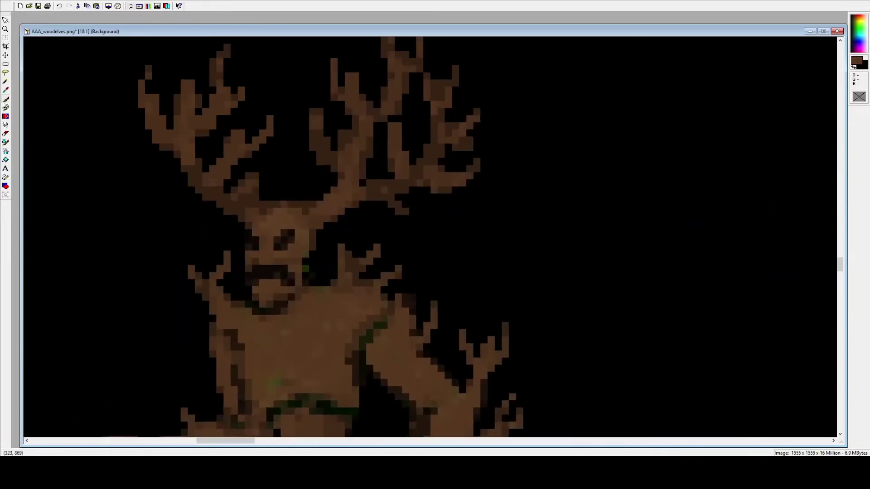
click(5, 107)
scroll(435, 242, down, 3)
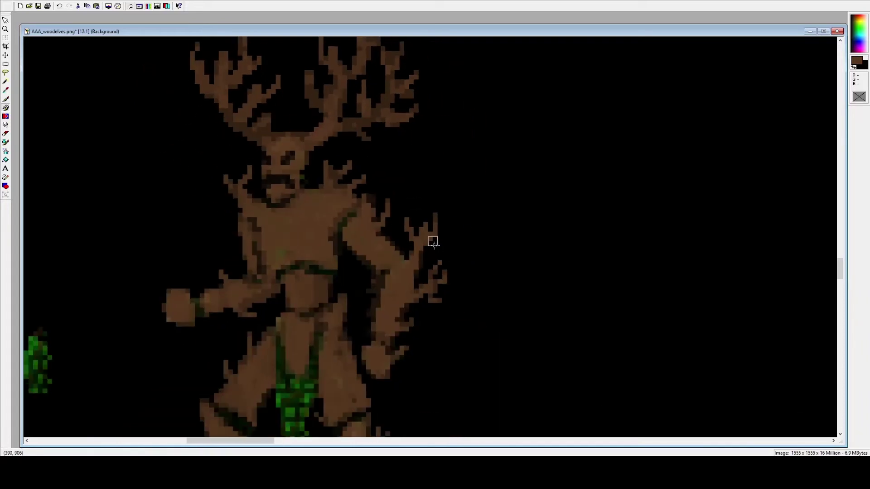
scroll(434, 244, down, 4)
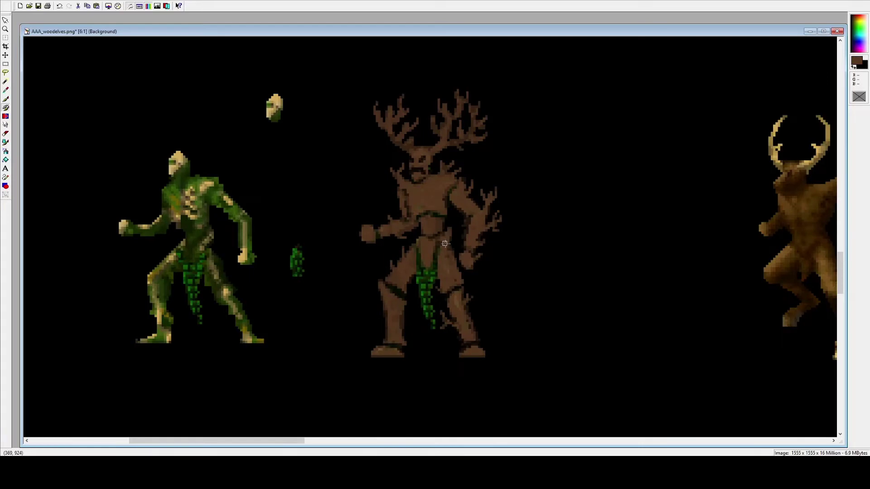
scroll(448, 228, up, 3)
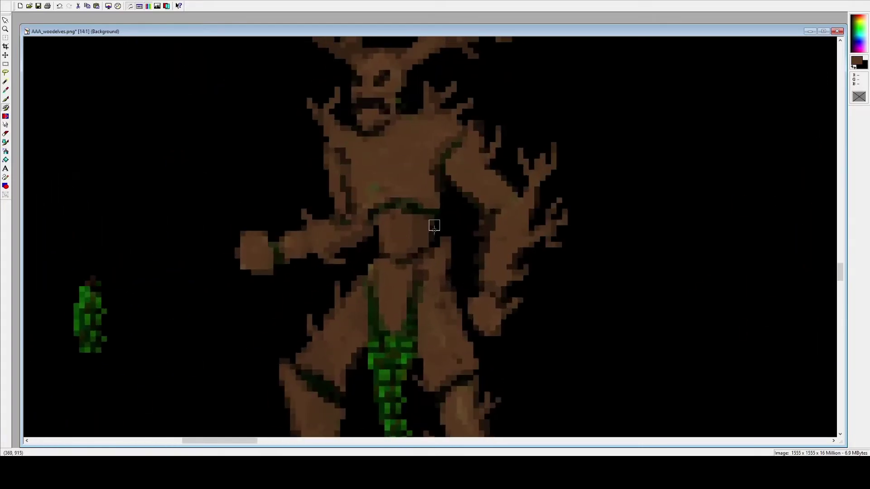
scroll(425, 234, down, 4)
scroll(379, 326, down, 2)
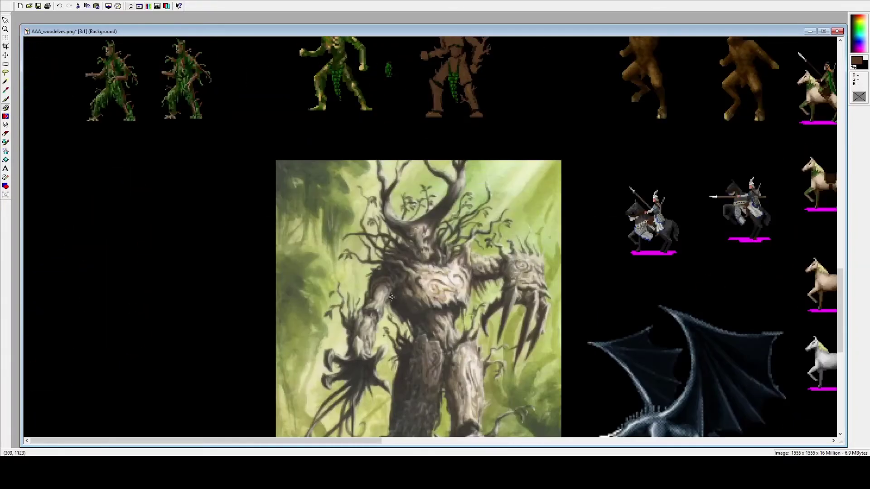
scroll(468, 157, up, 4)
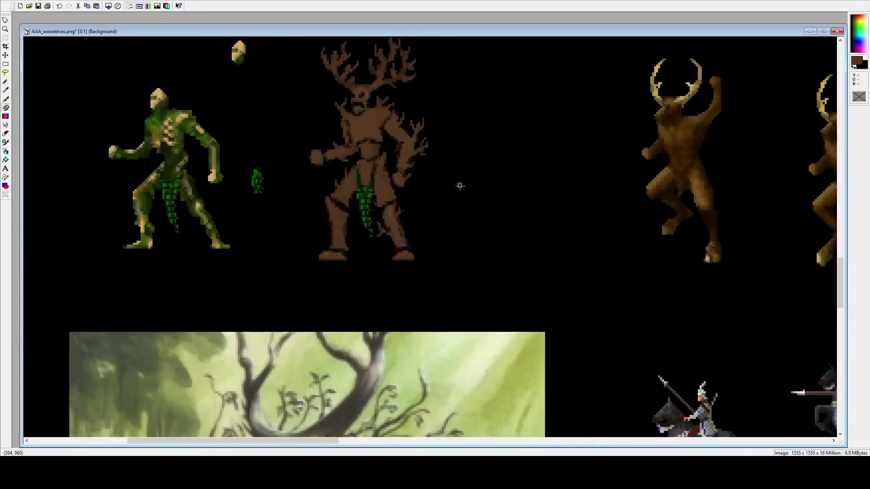
scroll(393, 234, up, 1)
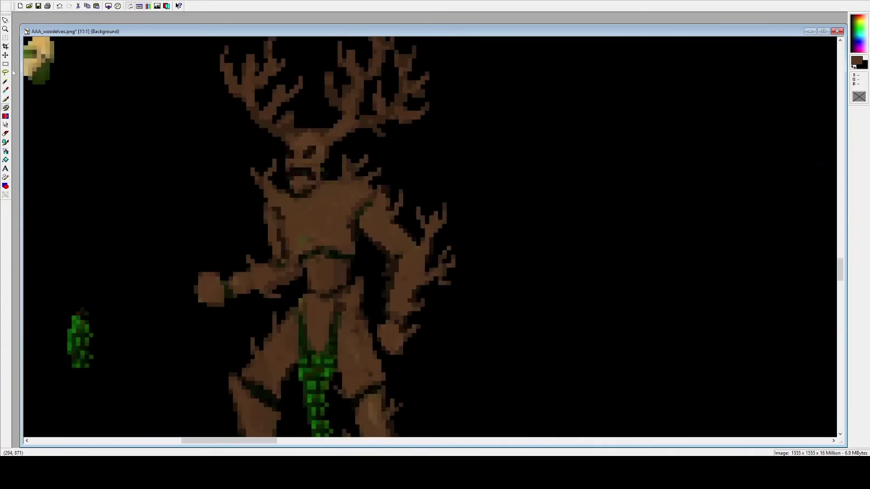
Step: Select the antlers, head, front side of the chest and front arm, and shift them one pixel outward, away from the rear arm
scroll(350, 186, down, 1)
drag(257, 72, 598, 199)
drag(226, 180, 408, 248)
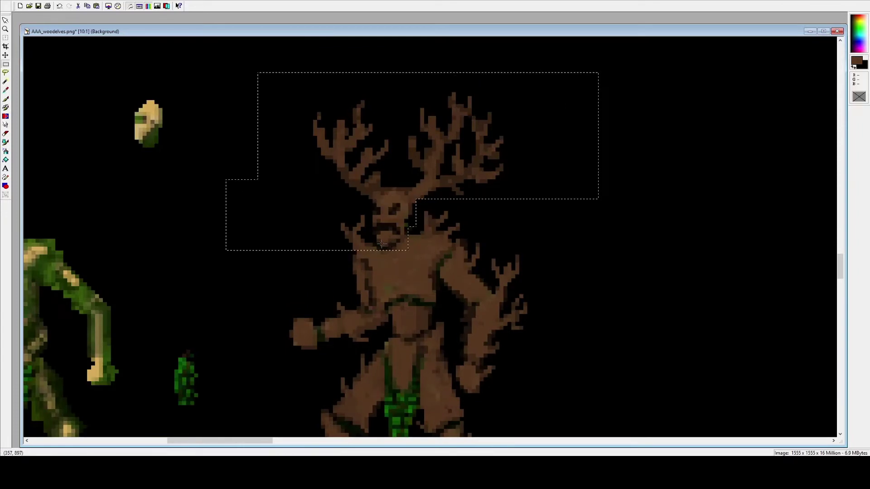
drag(258, 210, 349, 353)
drag(317, 225, 372, 313)
drag(321, 243, 381, 341)
drag(365, 251, 398, 301)
drag(384, 204, 379, 205)
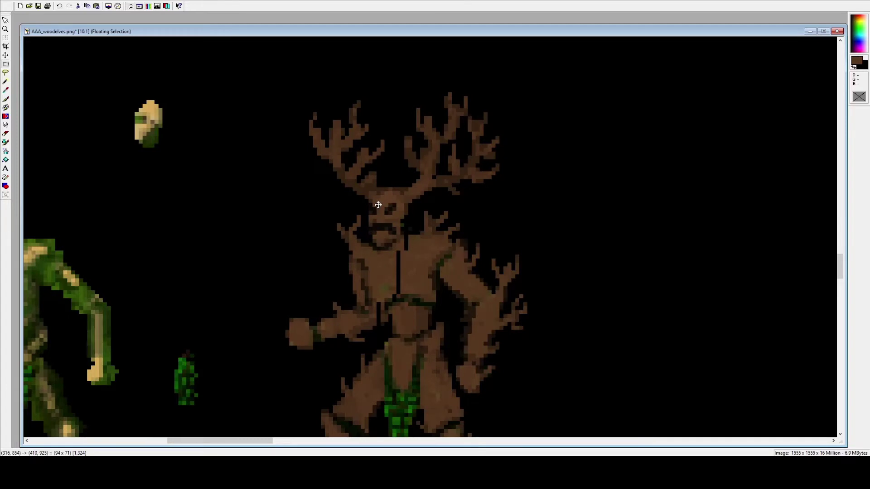
click(416, 224)
Step: Select the rear shoulder with its twigs and the whole rear arm, and shift them one pixel outward from the torso
drag(416, 207, 530, 301)
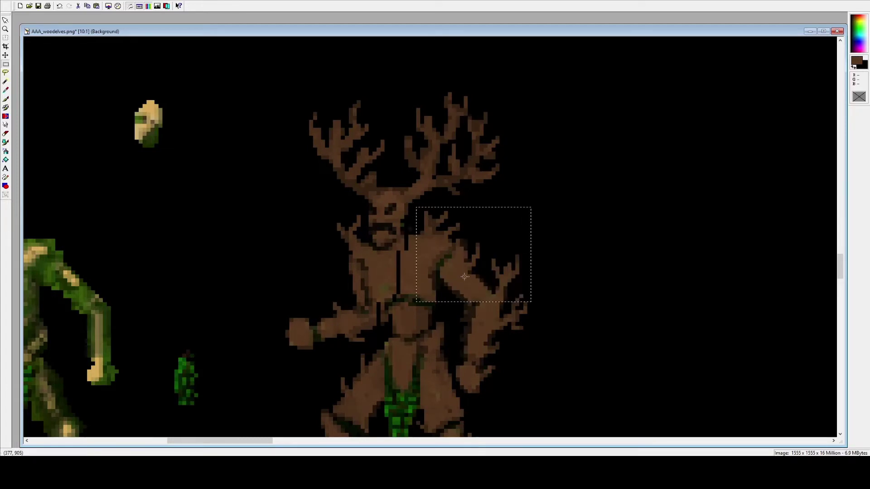
drag(460, 278, 530, 392)
drag(451, 334, 479, 381)
drag(480, 294, 484, 295)
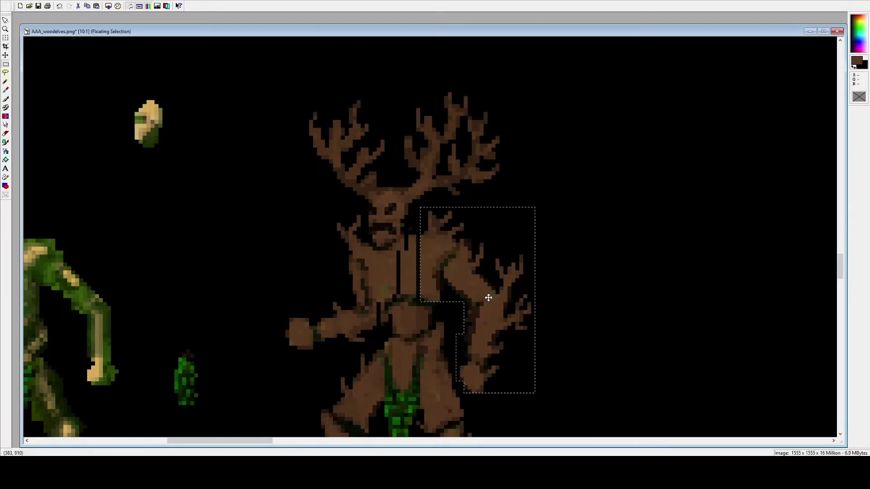
key(ctrl+d)
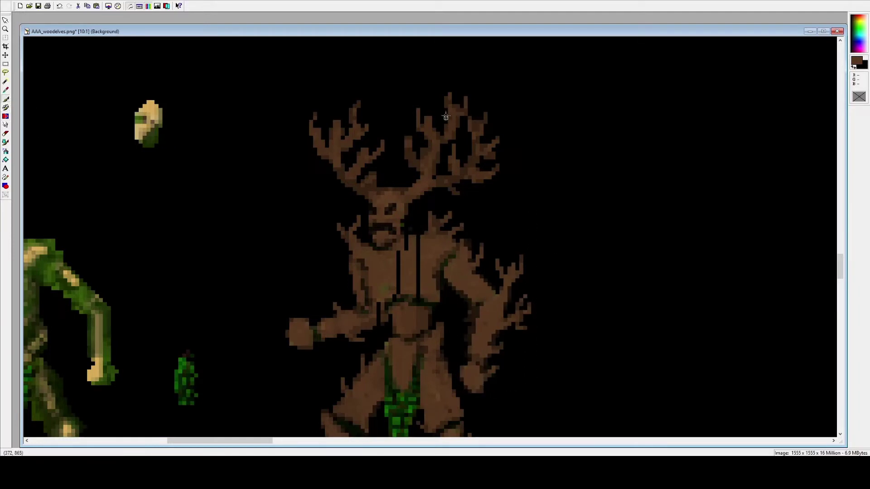
Step: Fill the black vertical gaps across the chest with matching brown pixels
scroll(442, 273, up, 11)
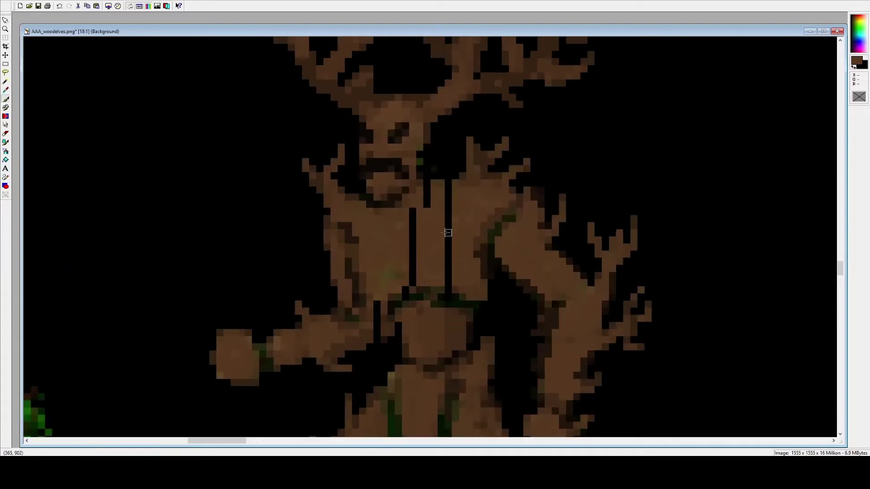
drag(360, 196, 360, 227)
mouse_move(386, 196)
mouse_down()
mouse_move(385, 306)
mouse_move(385, 283)
mouse_move(344, 251)
mouse_move(344, 272)
mouse_move(345, 232)
mouse_up()
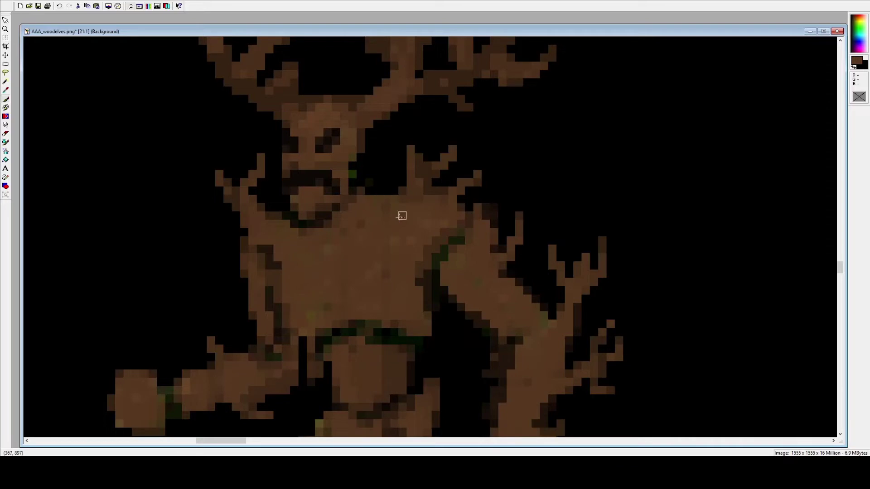
Step: Examine the head, antlers and shoulder branches of the reference painting against the widened sprite
scroll(401, 216, down, 2)
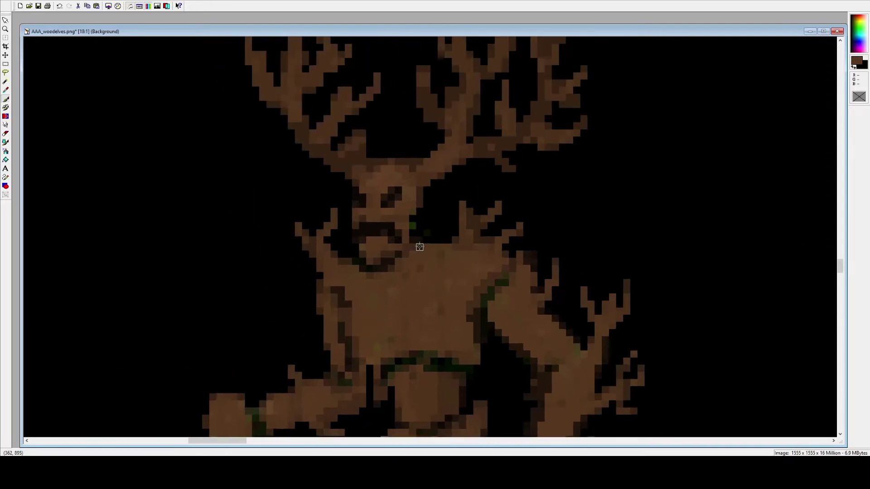
scroll(420, 247, down, 2)
scroll(214, 369, down, 2)
scroll(371, 328, down, 5)
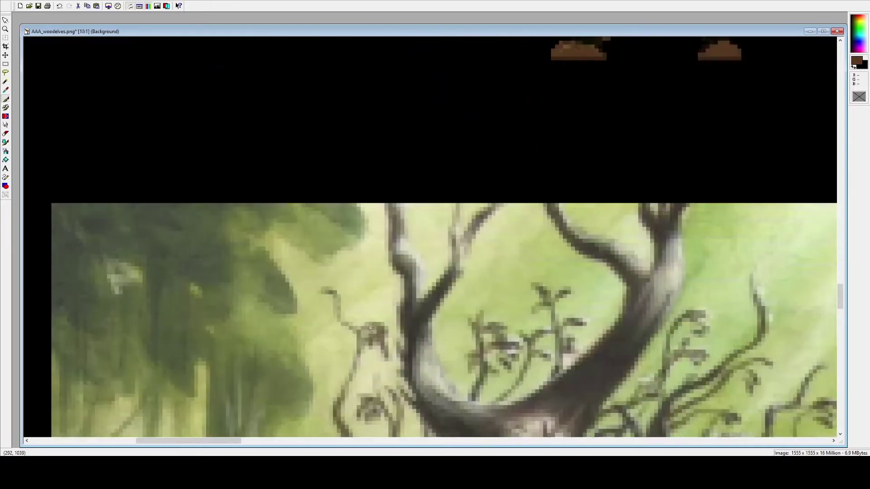
scroll(371, 328, down, 2)
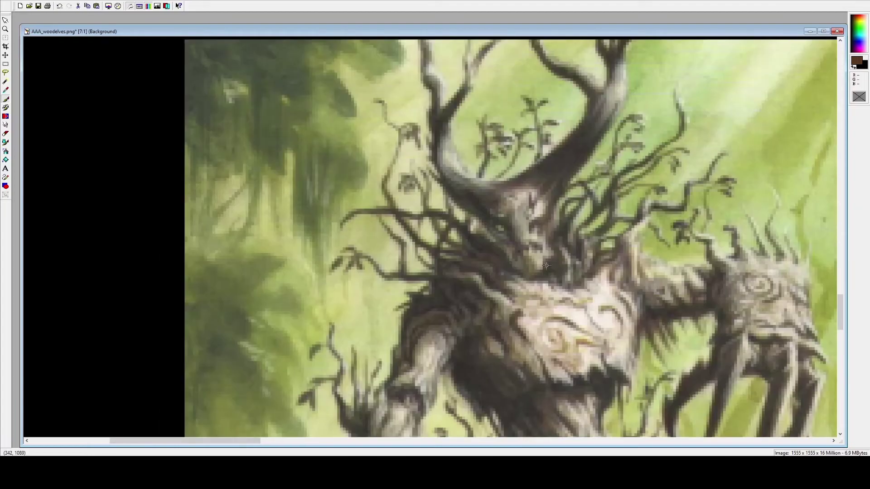
scroll(545, 266, down, 4)
scroll(429, 239, up, 6)
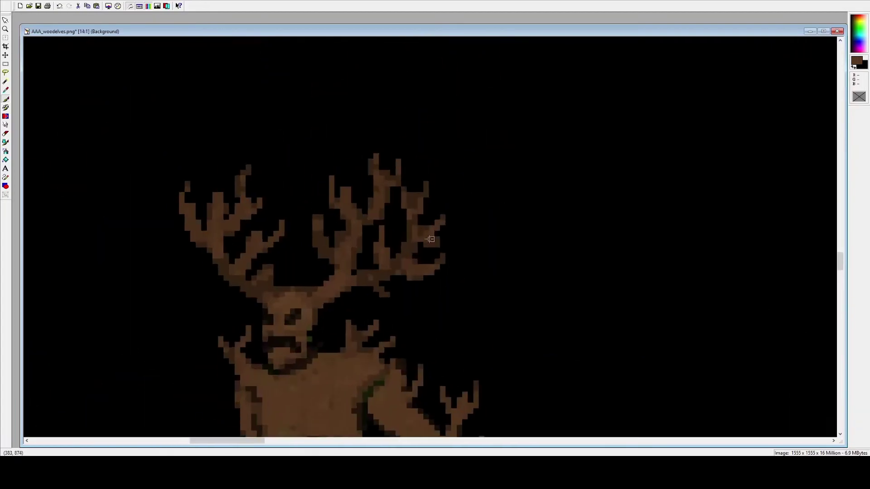
Step: Select just the head and antlers along the chin line and shift them one pixel toward the rear arm
scroll(430, 239, up, 1)
mouse_move(124, 50)
mouse_down()
mouse_move(173, 189)
mouse_move(262, 242)
mouse_up()
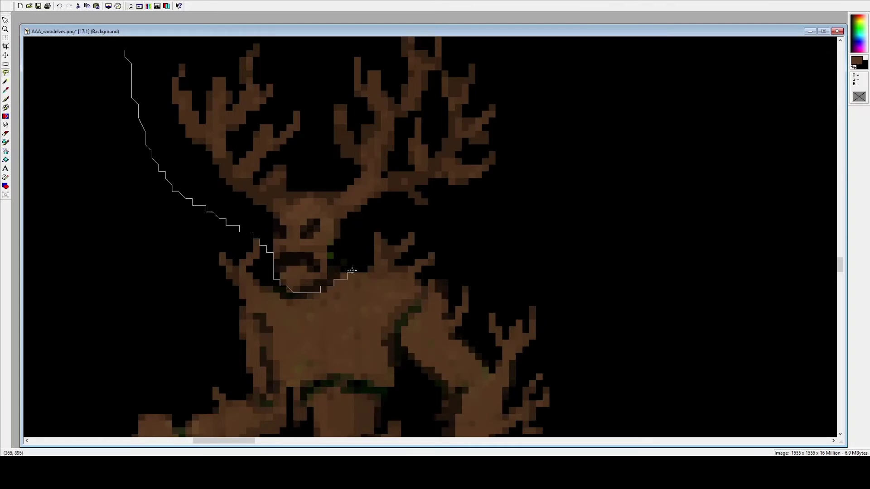
mouse_move(352, 270)
mouse_down()
mouse_move(468, 206)
mouse_move(562, 109)
mouse_move(533, 65)
mouse_move(340, 32)
mouse_move(156, 53)
mouse_move(210, 214)
mouse_up()
scroll(427, 262, down, 3)
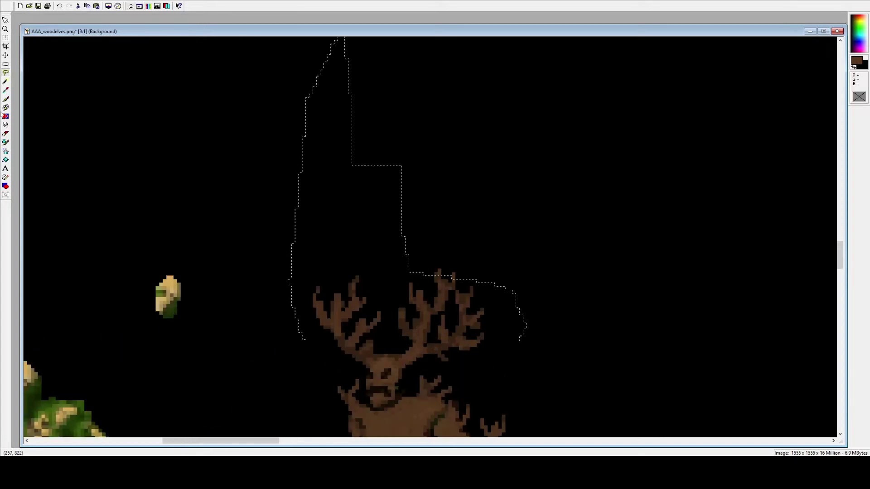
scroll(400, 196, down, 2)
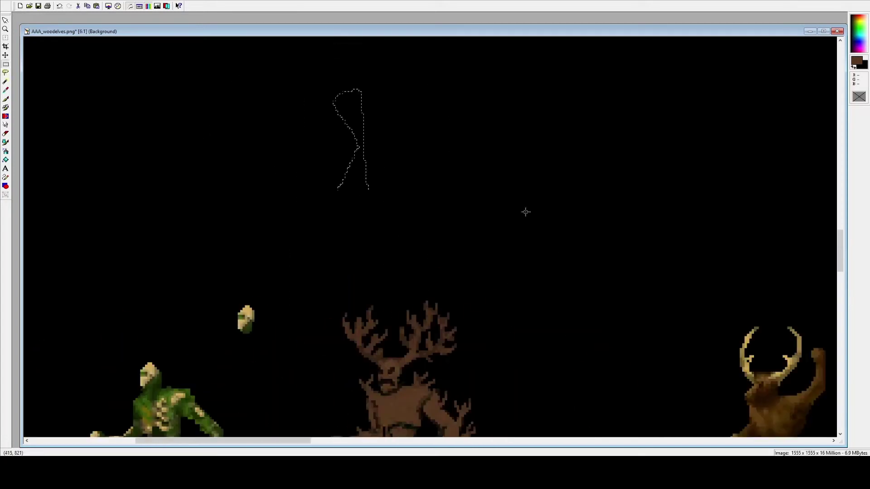
drag(235, 79, 550, 298)
drag(383, 276, 493, 335)
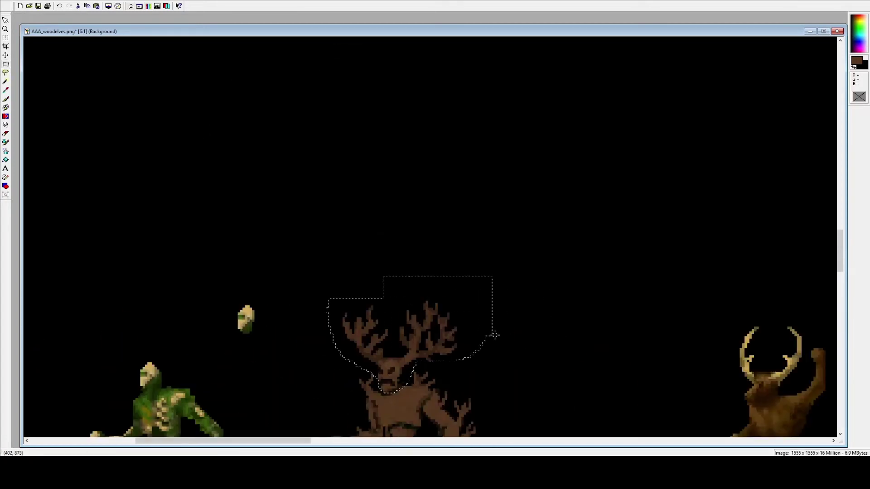
drag(419, 348, 421, 349)
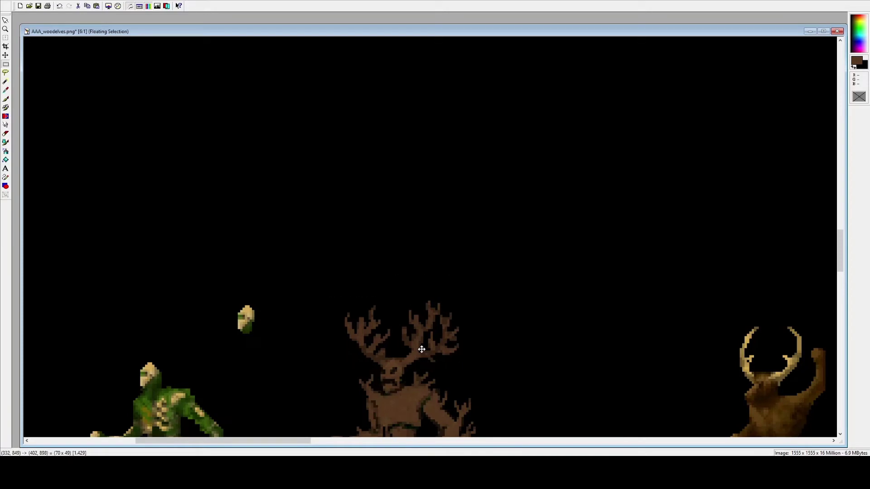
key(ctrl+d)
Step: Extend the jaw slightly downward and outline its underside with dark brown pixels
scroll(422, 350, up, 6)
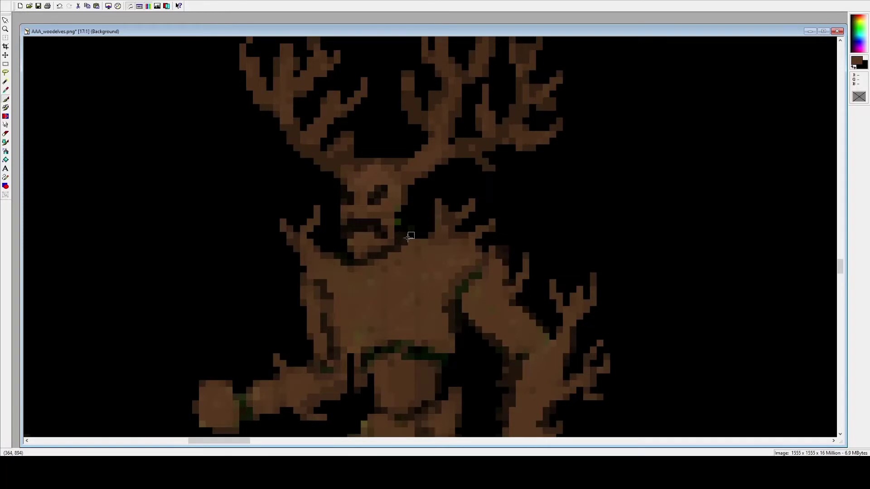
mouse_move(357, 268)
mouse_down()
mouse_move(408, 248)
mouse_move(359, 269)
mouse_move(391, 269)
mouse_up()
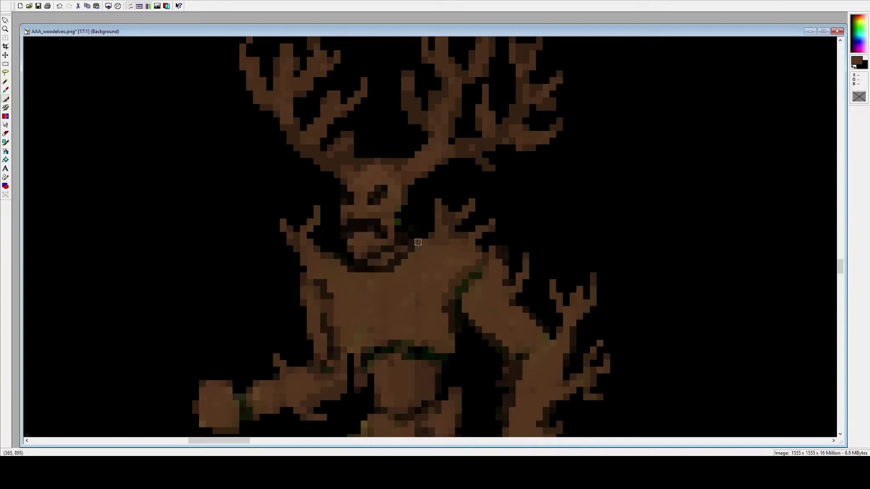
Step: Add small brown twigs on both sides of the jaw and darken the neck edges around it
scroll(465, 243, up, 4)
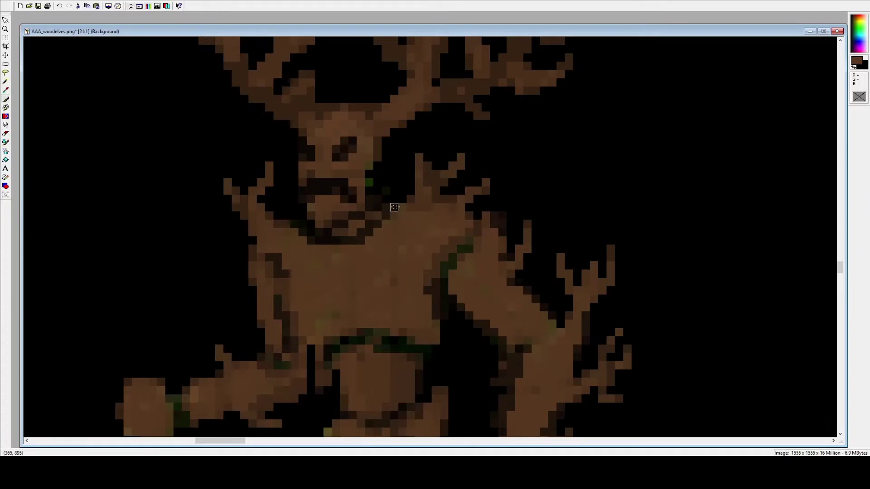
mouse_move(388, 185)
mouse_down()
mouse_move(394, 168)
mouse_move(402, 182)
mouse_move(409, 173)
mouse_move(394, 198)
mouse_up()
click(285, 198)
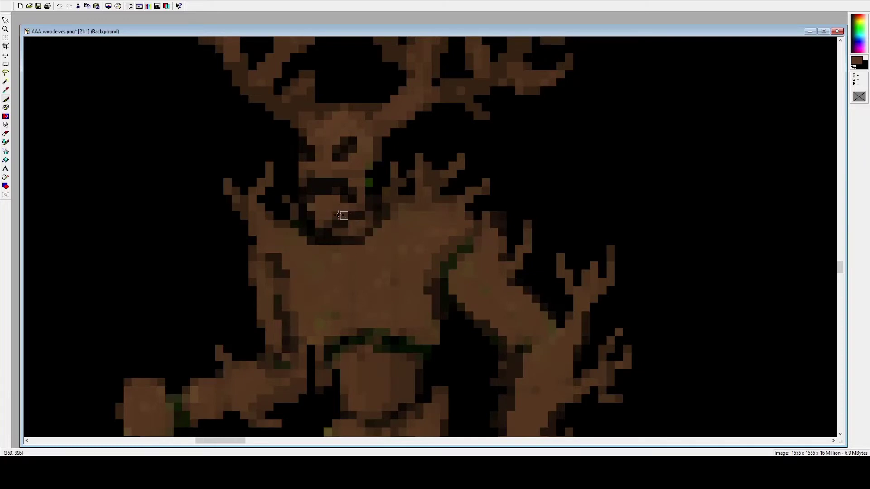
scroll(352, 207, down, 1)
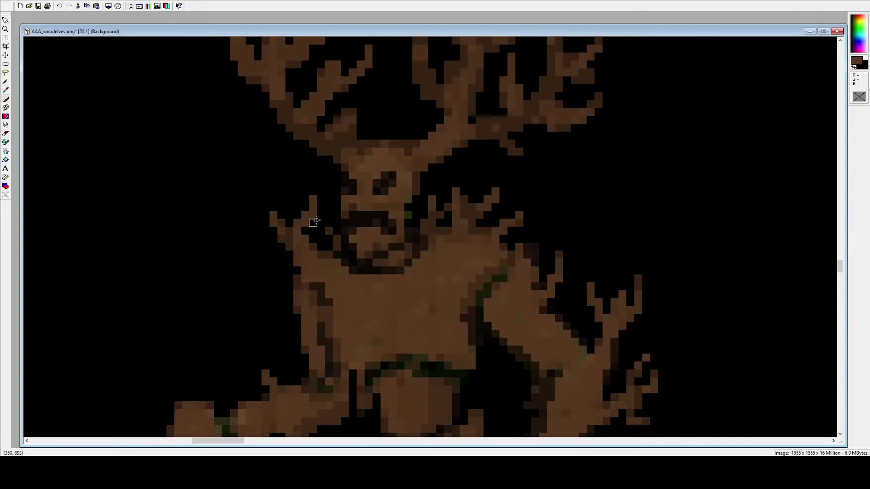
scroll(421, 246, down, 1)
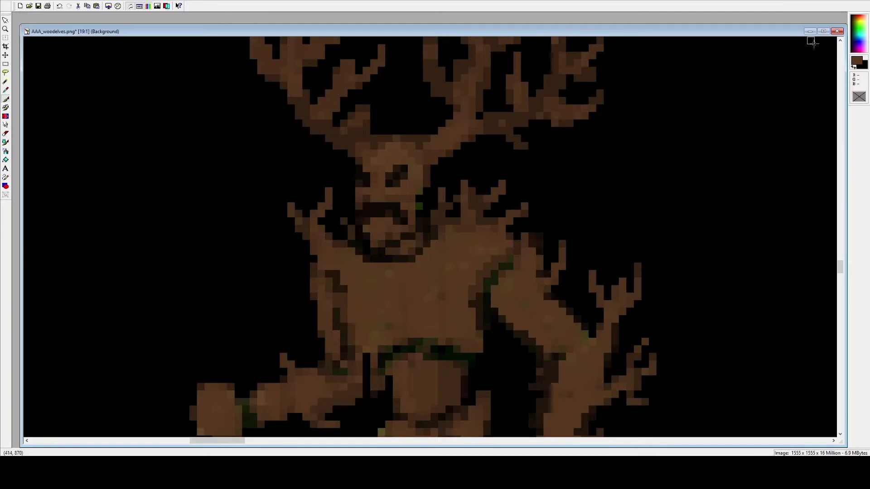
Step: Pick a bright teal and paint both eyes with semi-transparent strokes, giving them brighter centres and darker teal edges
click(860, 30)
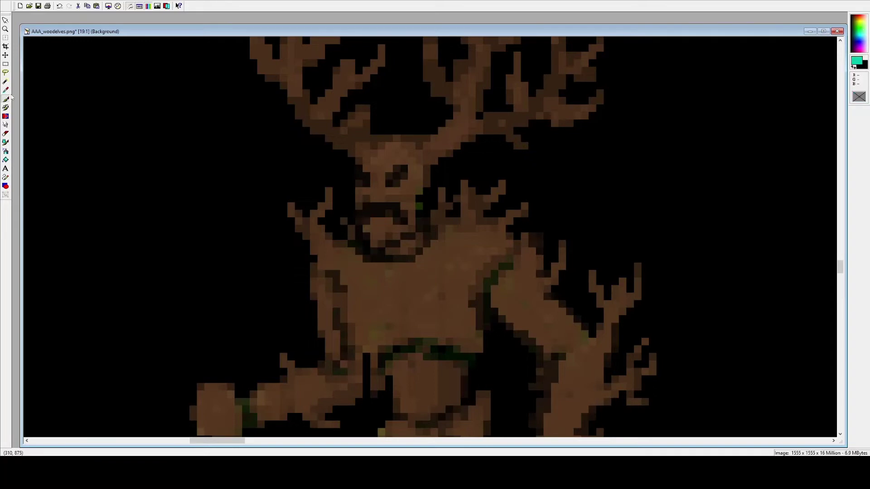
drag(390, 181, 403, 173)
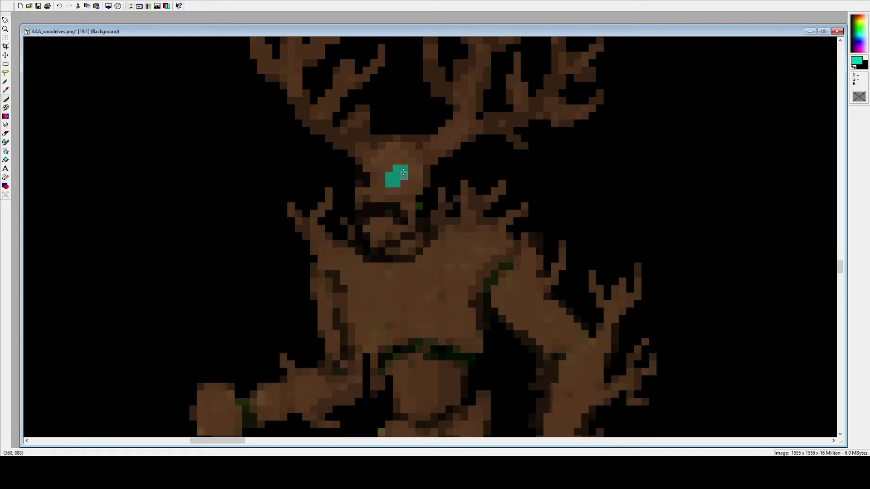
click(60, 6)
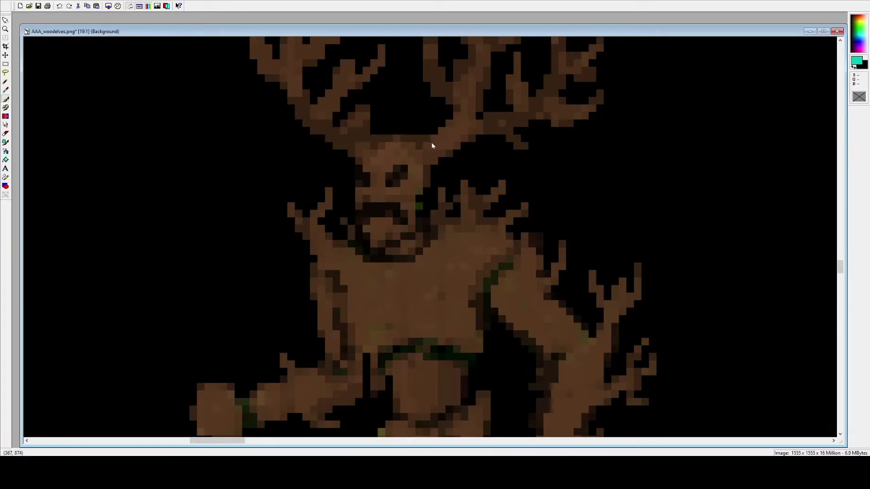
click(401, 168)
mouse_move(398, 171)
mouse_down()
mouse_move(391, 181)
mouse_move(402, 170)
mouse_move(393, 181)
mouse_move(404, 183)
mouse_up()
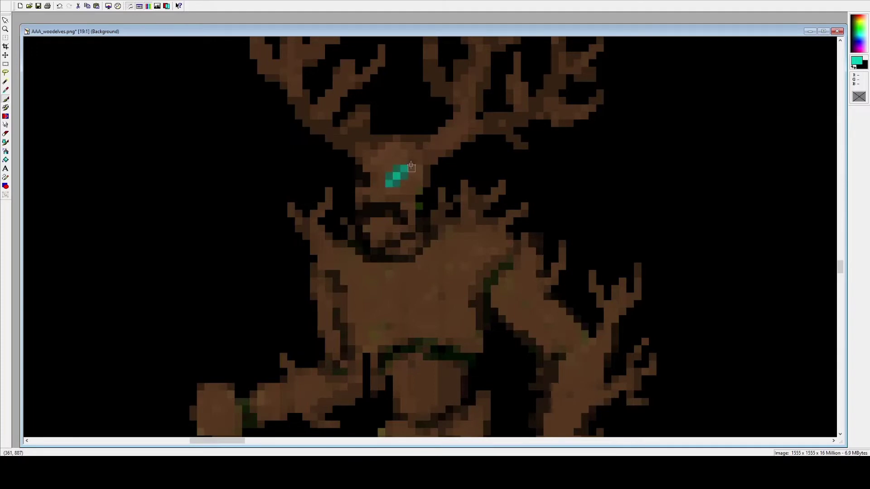
drag(410, 156, 404, 183)
click(366, 180)
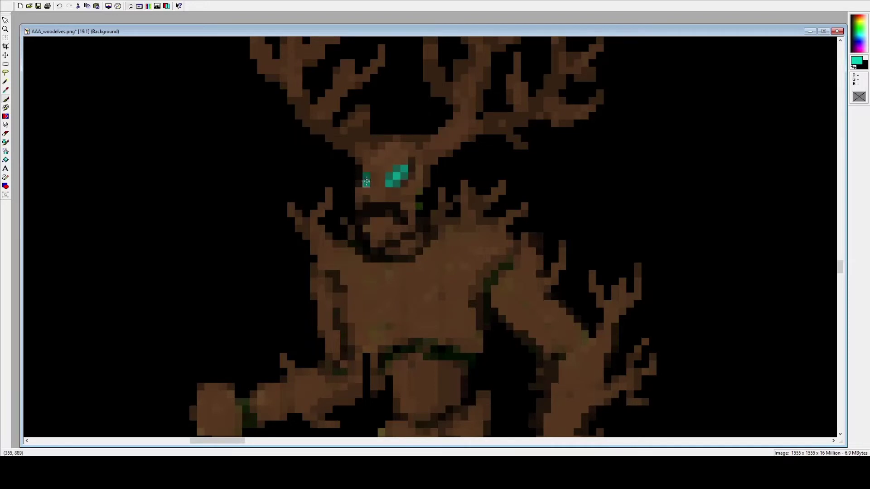
mouse_move(366, 181)
mouse_down()
mouse_move(358, 171)
mouse_move(358, 184)
mouse_up()
Step: Fill the downturned mouth with the same teal, brightest along its upper edge
mouse_move(386, 211)
mouse_down()
mouse_move(363, 205)
mouse_move(366, 215)
mouse_move(390, 207)
mouse_move(401, 216)
mouse_move(373, 208)
mouse_up()
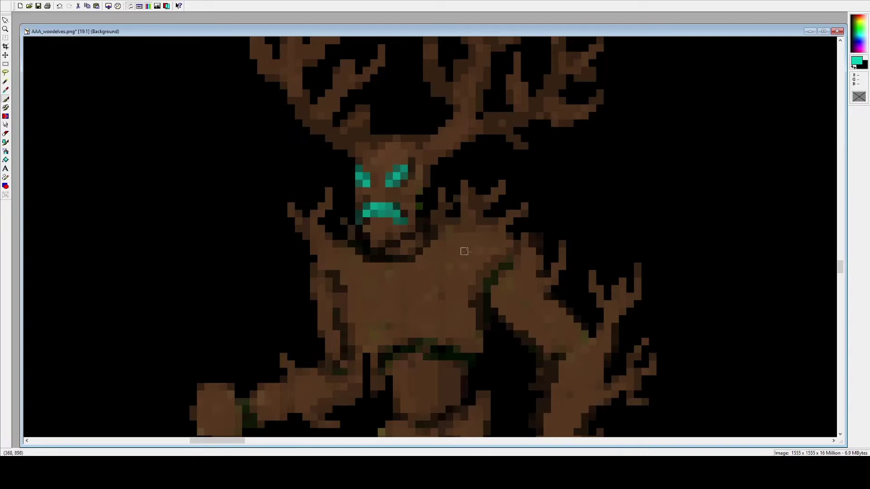
scroll(465, 251, down, 5)
scroll(446, 235, up, 5)
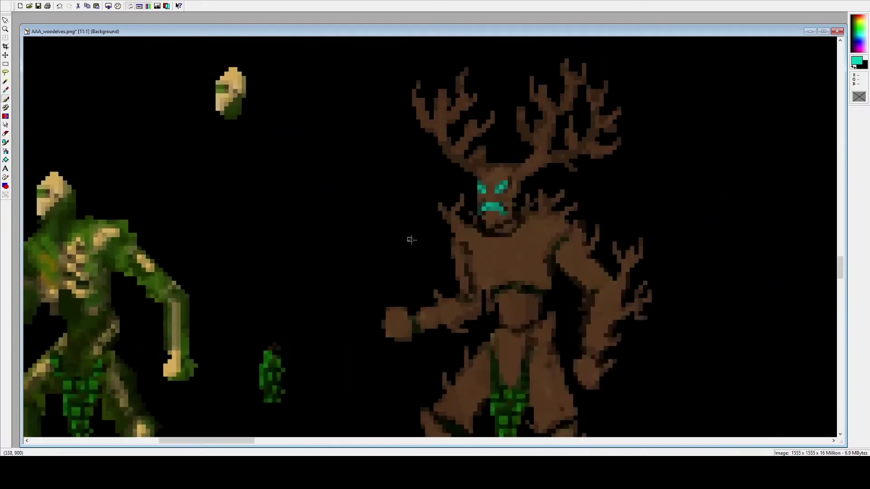
Step: Paint a teal spiral rune on the middle of the chest, with a brighter core and brightened outer curve
scroll(449, 251, up, 1)
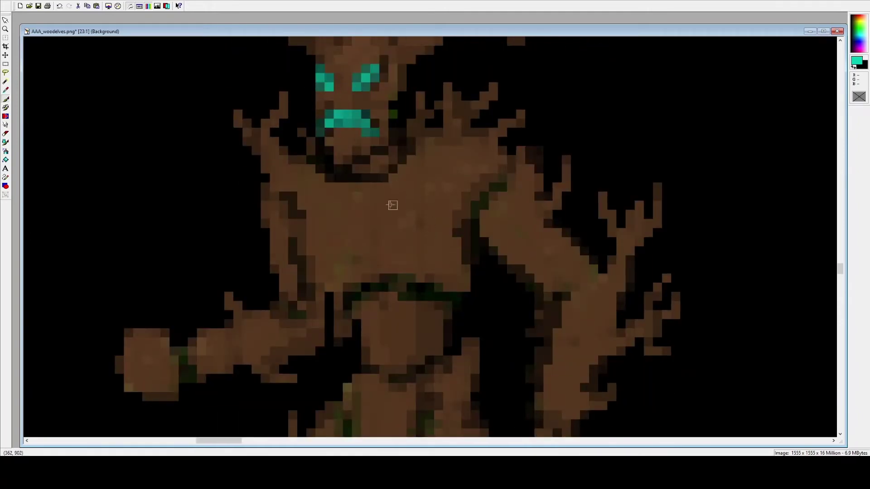
mouse_move(401, 187)
mouse_down()
mouse_move(428, 205)
mouse_move(425, 232)
mouse_move(402, 250)
mouse_move(376, 251)
mouse_move(392, 250)
mouse_move(375, 242)
mouse_move(375, 215)
mouse_move(393, 206)
mouse_move(383, 215)
mouse_move(411, 214)
mouse_up()
click(402, 223)
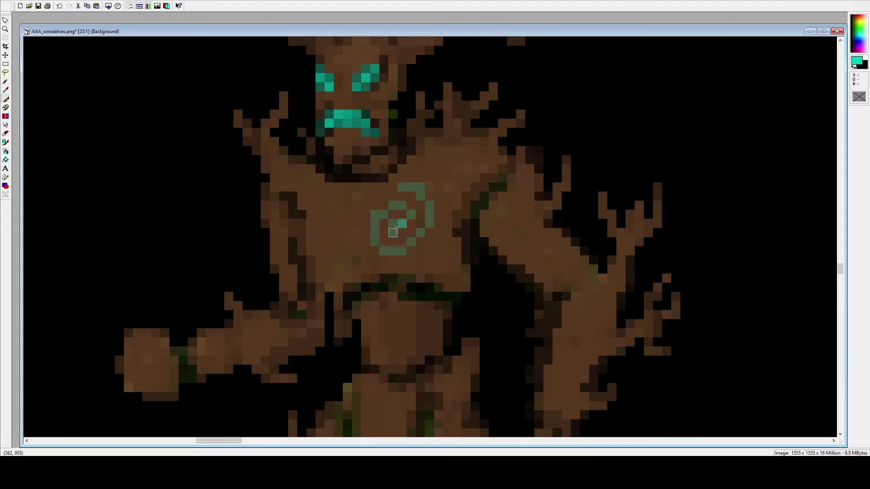
click(409, 215)
click(397, 205)
mouse_move(383, 250)
mouse_down()
mouse_move(418, 233)
mouse_move(429, 205)
mouse_move(429, 223)
mouse_up()
Step: Draw a winding teal rune along the rear upper arm from shoulder to elbow and brighten its strokes
scroll(420, 187, down, 5)
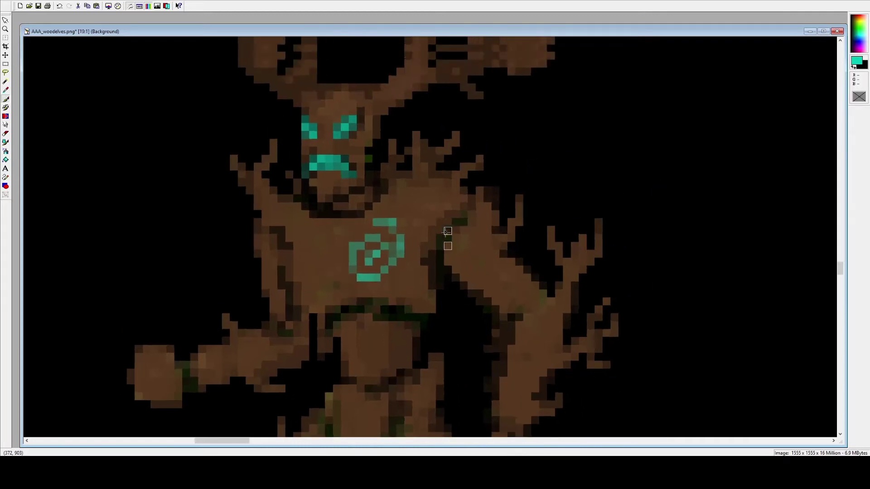
scroll(380, 219, up, 5)
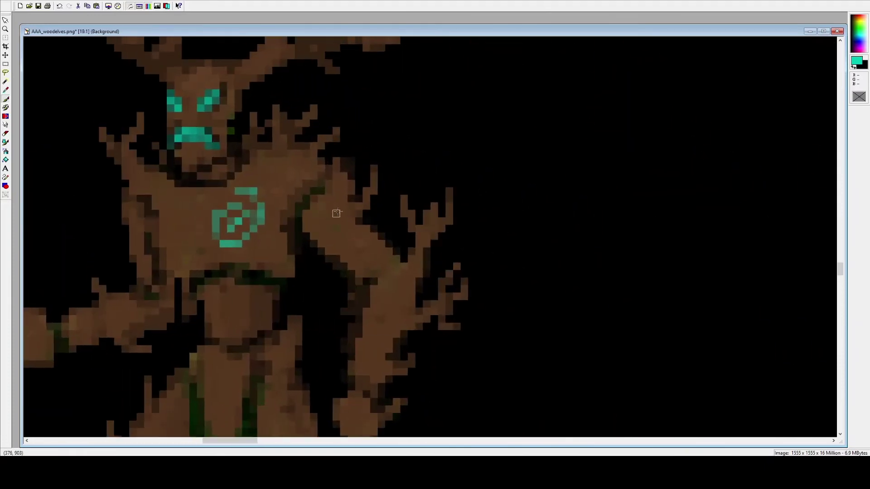
mouse_move(321, 229)
mouse_down()
mouse_move(351, 229)
mouse_move(368, 263)
mouse_move(396, 274)
mouse_up()
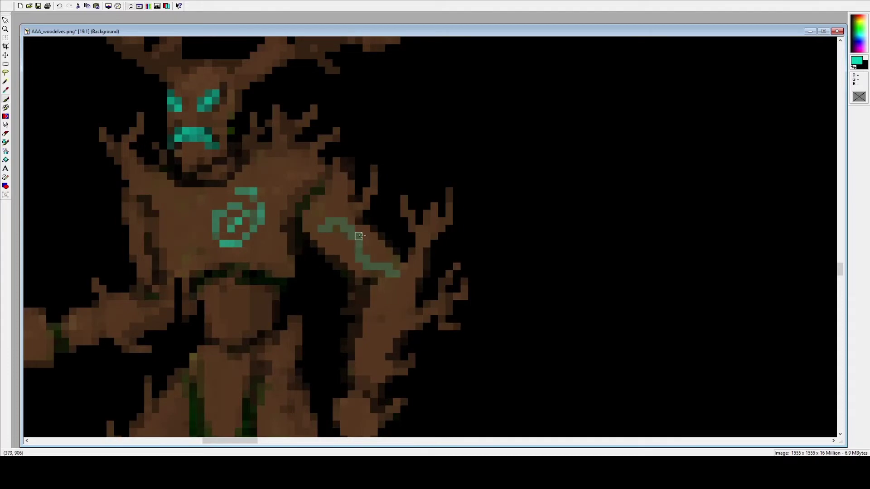
mouse_move(367, 236)
mouse_down()
mouse_move(382, 251)
mouse_move(357, 247)
mouse_move(366, 266)
mouse_up()
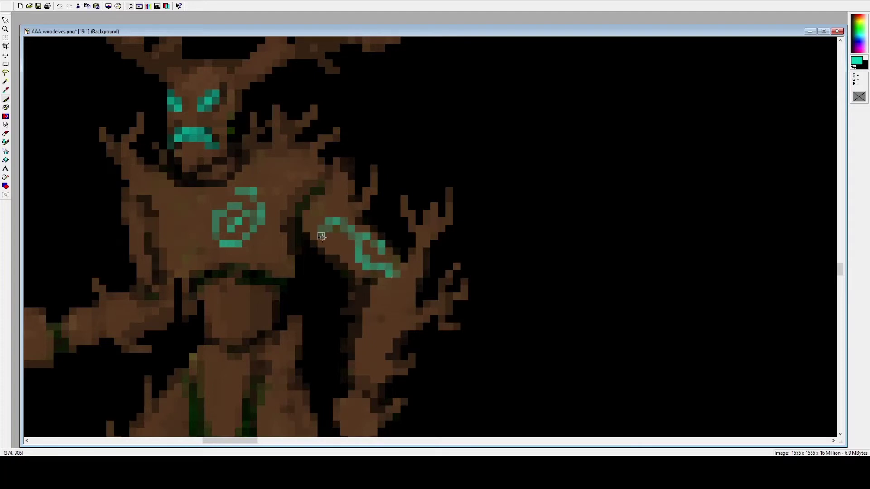
Step: Paint a narrow teal oval ring rune on the rear forearm
scroll(361, 238, down, 5)
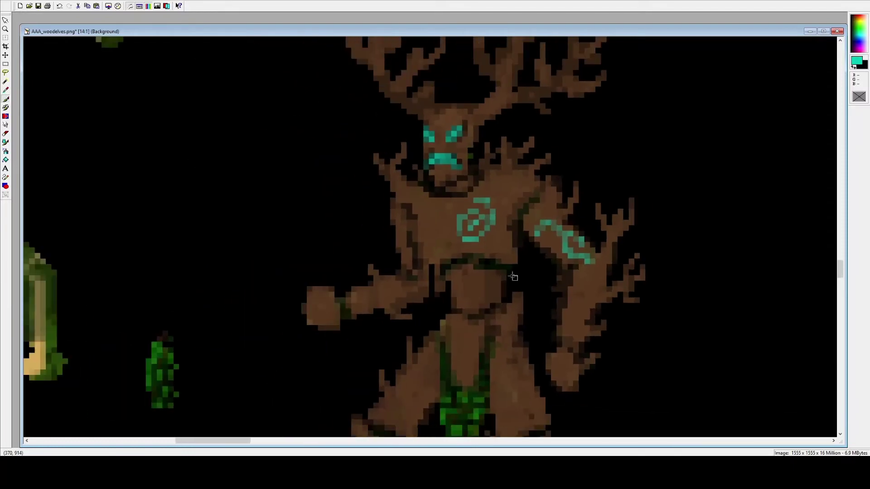
scroll(532, 286, up, 3)
scroll(356, 224, up, 2)
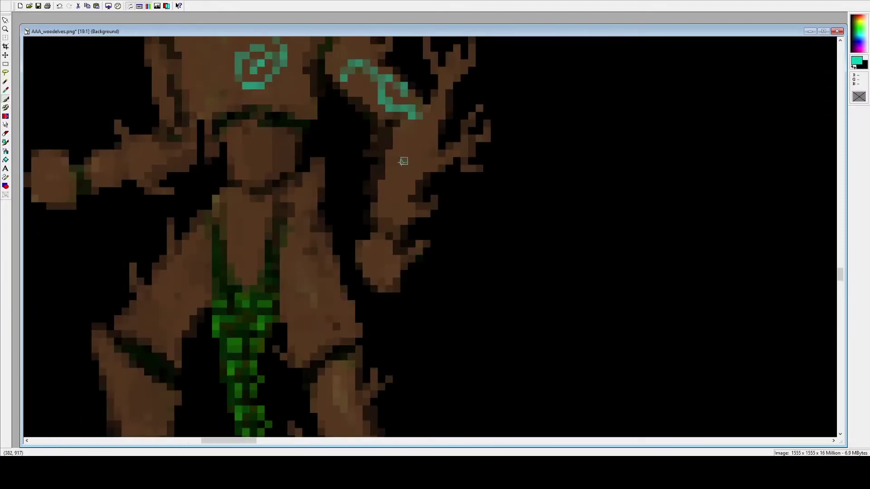
click(403, 161)
mouse_move(389, 176)
mouse_down()
mouse_move(395, 206)
mouse_move(411, 190)
mouse_move(411, 162)
mouse_move(388, 177)
mouse_move(389, 199)
mouse_up()
Step: Extend the rear upper-arm rune with a short, darker teal diagonal line across the elbow to its inner edge
scroll(411, 189, down, 10)
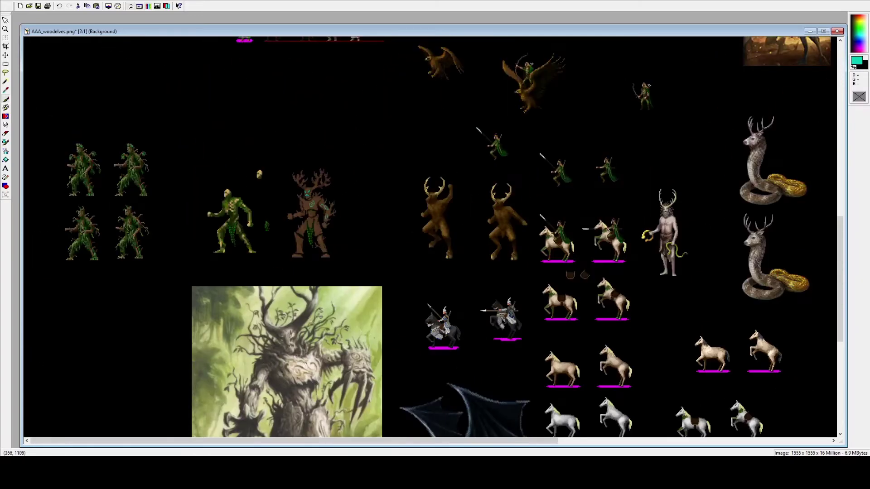
scroll(328, 202, up, 7)
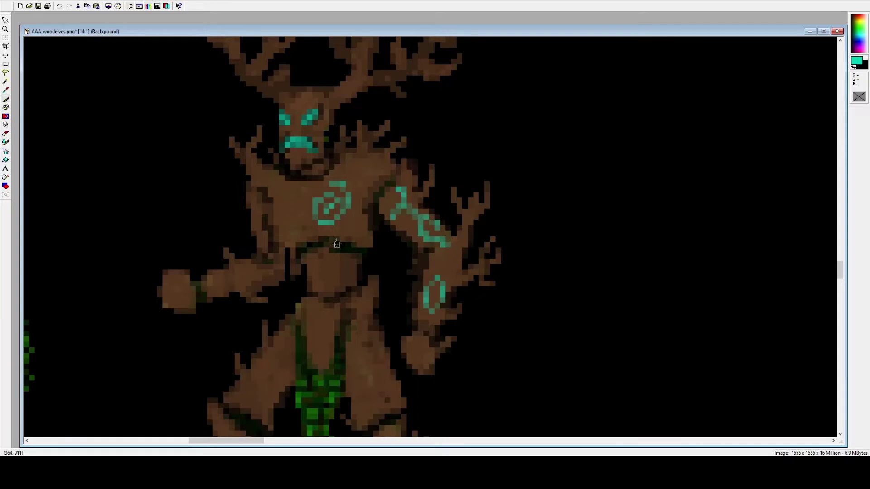
scroll(336, 244, up, 3)
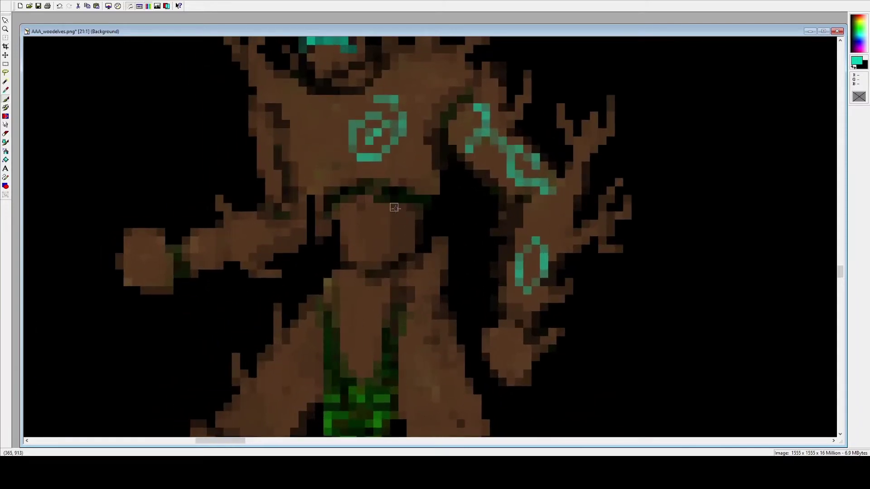
scroll(403, 253, down, 2)
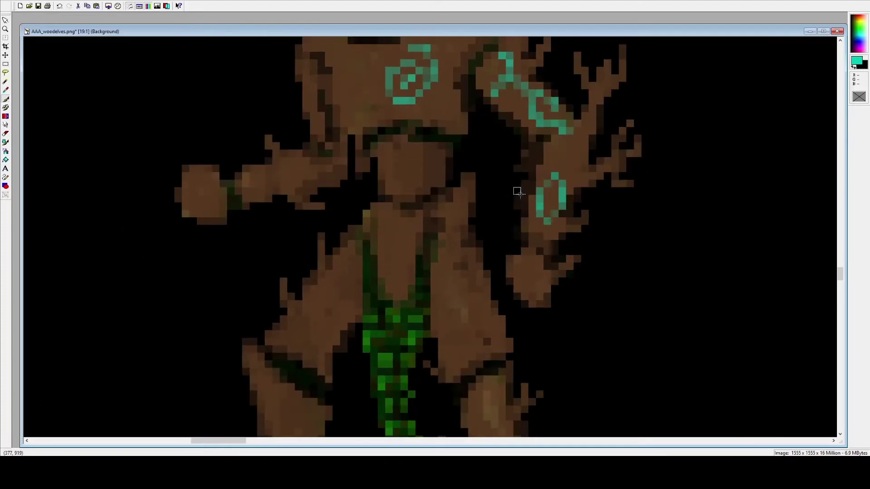
scroll(517, 192, up, 2)
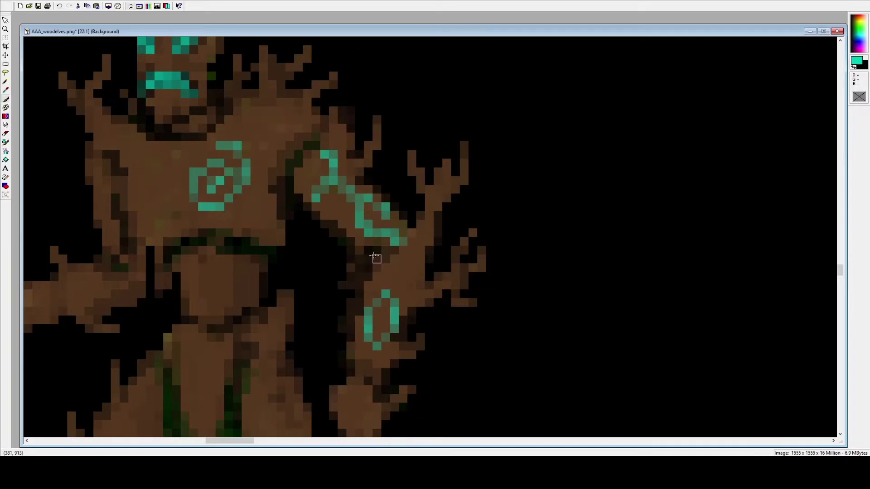
drag(384, 249, 360, 268)
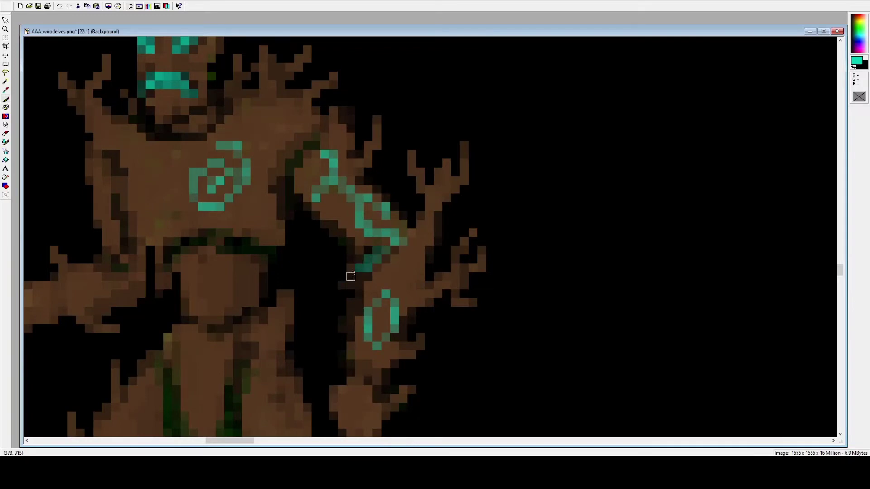
scroll(456, 245, down, 2)
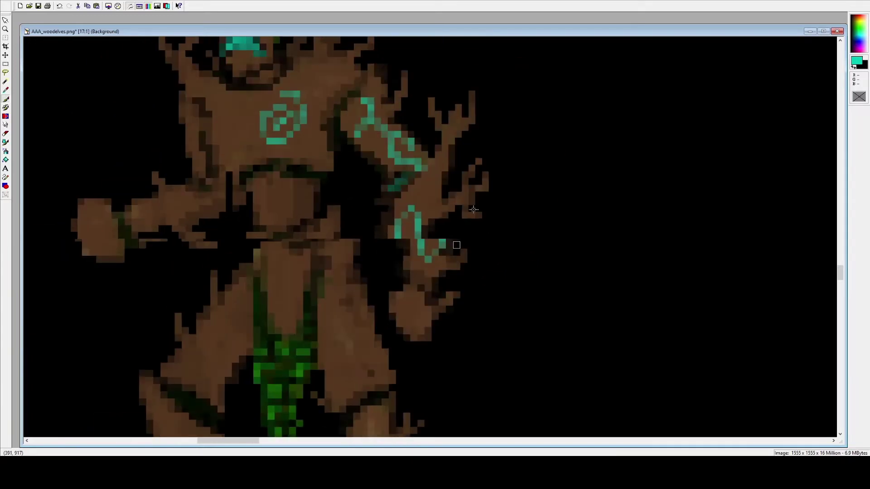
Step: Clone empty black background over the dark pixels along the inner edge of the rear forearm
scroll(473, 209, down, 5)
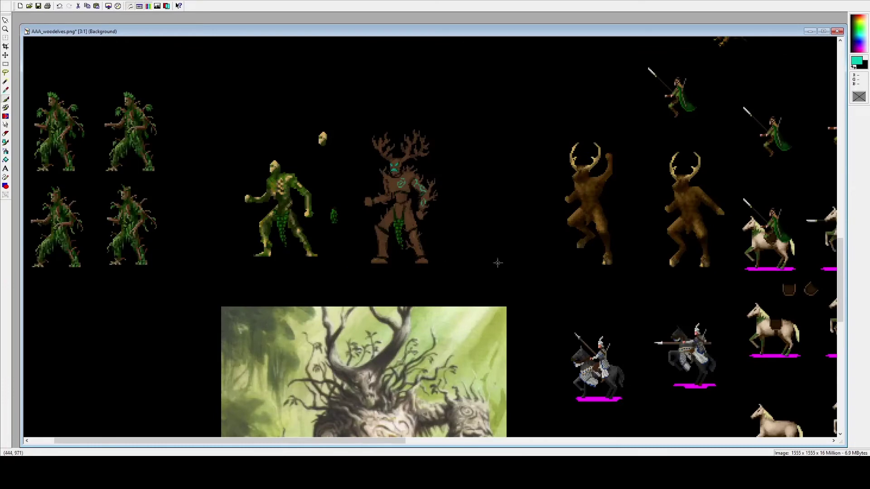
scroll(498, 263, up, 6)
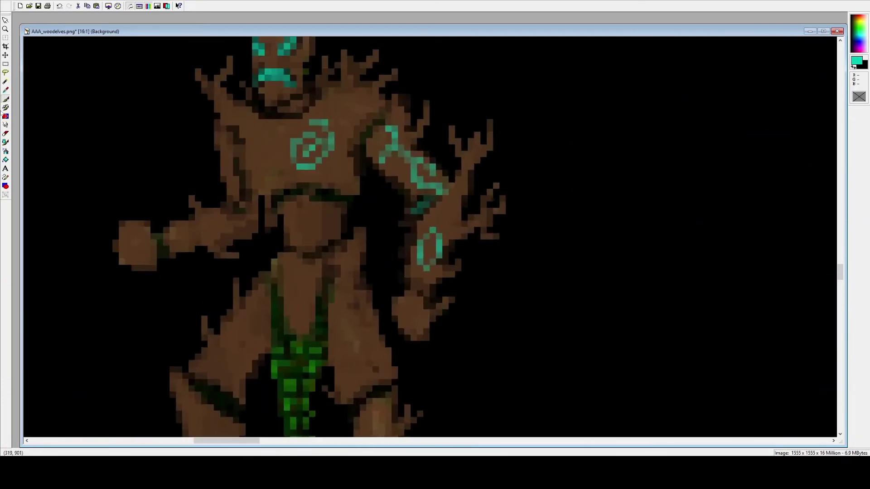
click(5, 107)
right_click(588, 163)
mouse_move(398, 219)
mouse_down()
mouse_move(411, 221)
mouse_move(406, 213)
mouse_move(396, 264)
mouse_move(406, 238)
mouse_up()
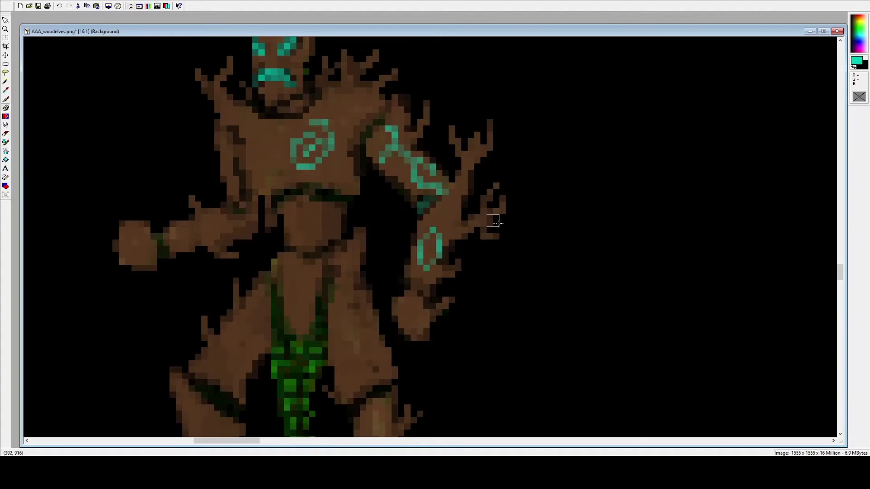
Step: Select the outer twig on the rear forearm and move it about two pixels inward and one pixel down
click(6, 64)
drag(480, 177, 543, 271)
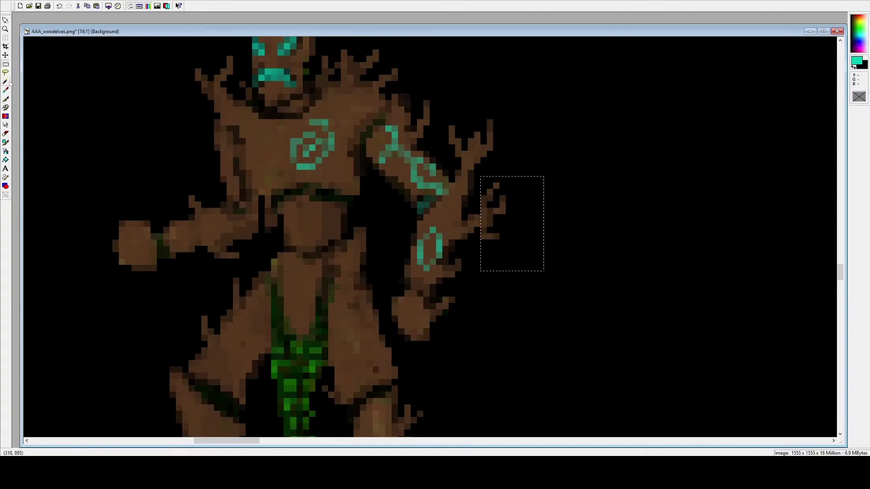
drag(514, 230, 501, 236)
click(527, 221)
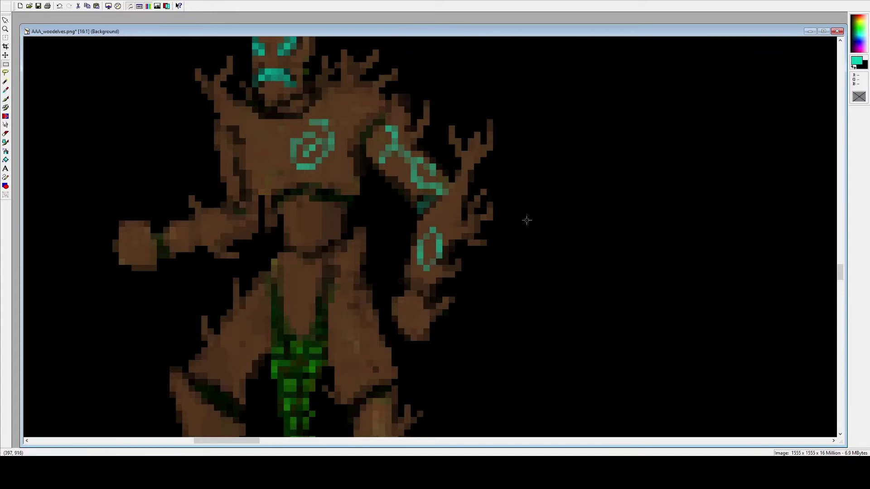
Step: Examine the rune-marked tree creature at several zoom levels and compare it with the other units on the sprite sheet
scroll(480, 243, down, 1)
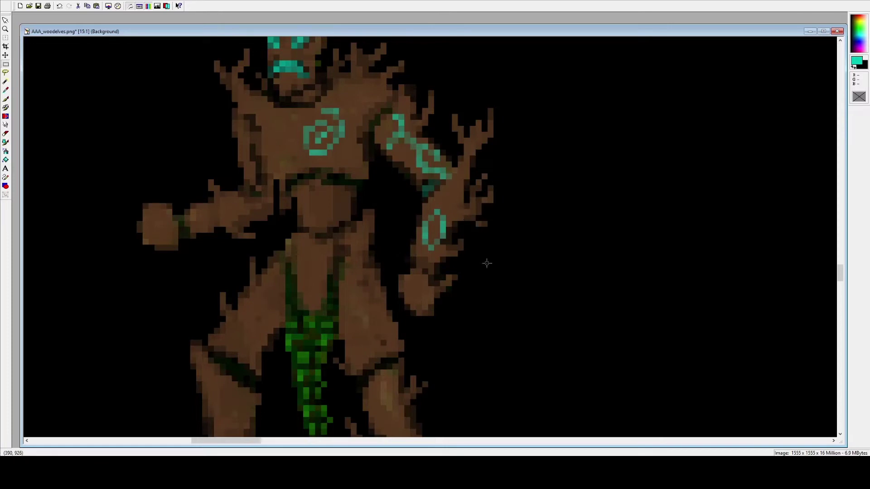
scroll(487, 264, down, 10)
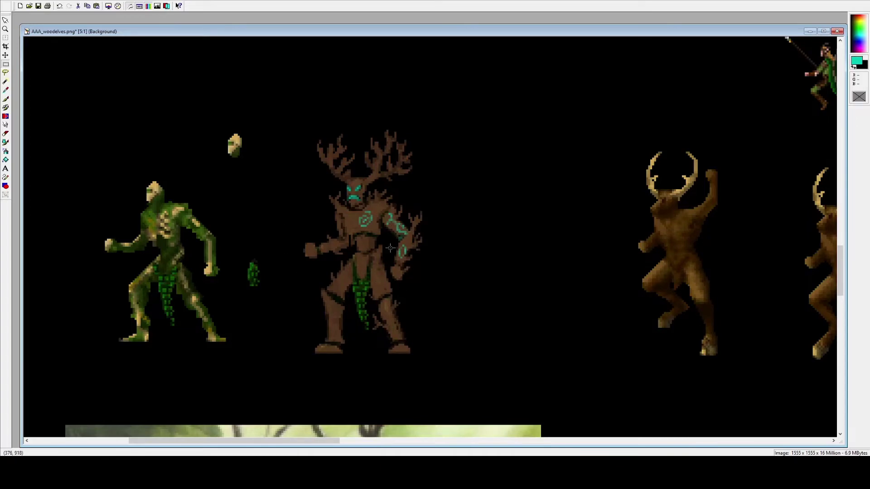
scroll(390, 248, down, 1)
scroll(417, 235, down, 3)
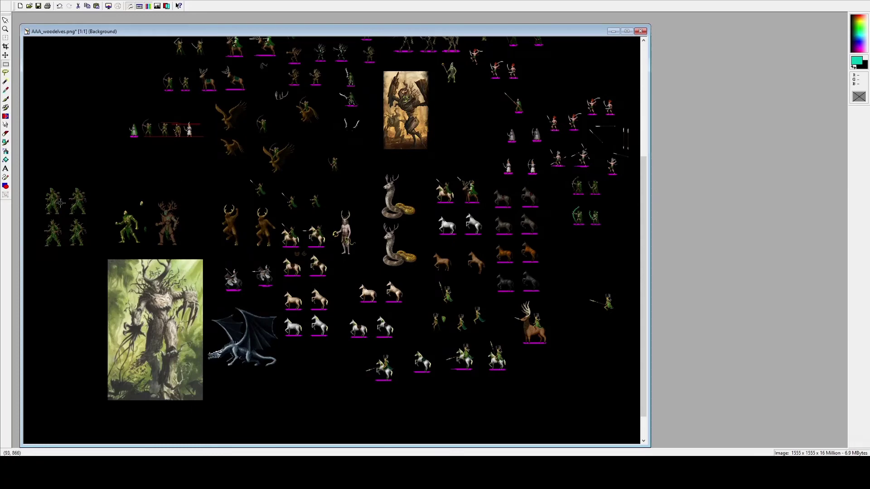
scroll(560, 126, up, 2)
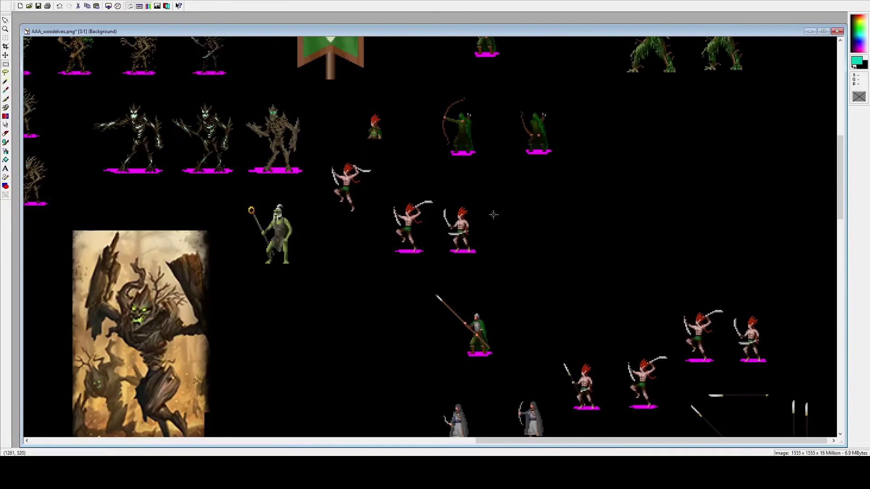
scroll(512, 278, up, 1)
scroll(569, 332, up, 2)
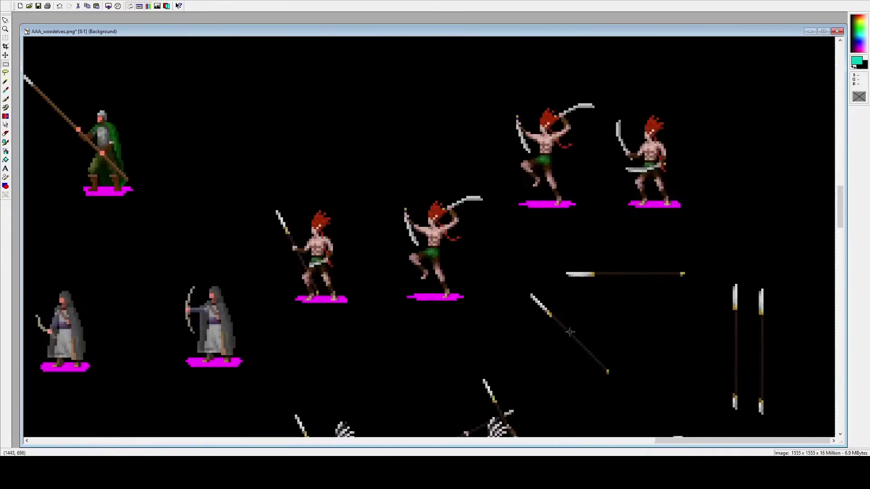
scroll(361, 286, up, 1)
scroll(502, 208, down, 2)
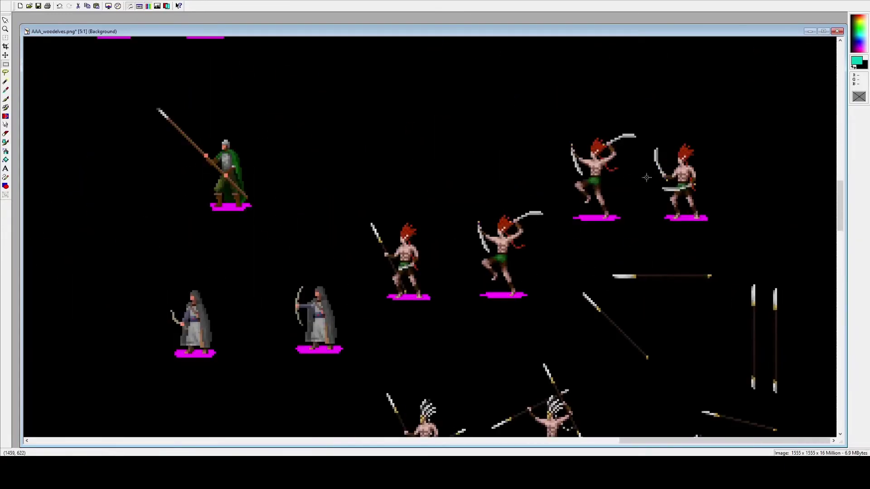
scroll(369, 266, down, 6)
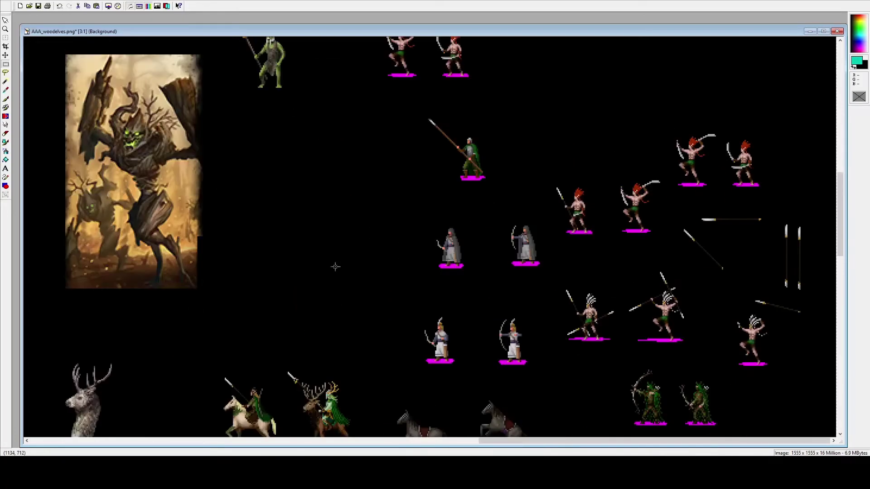
scroll(175, 247, up, 4)
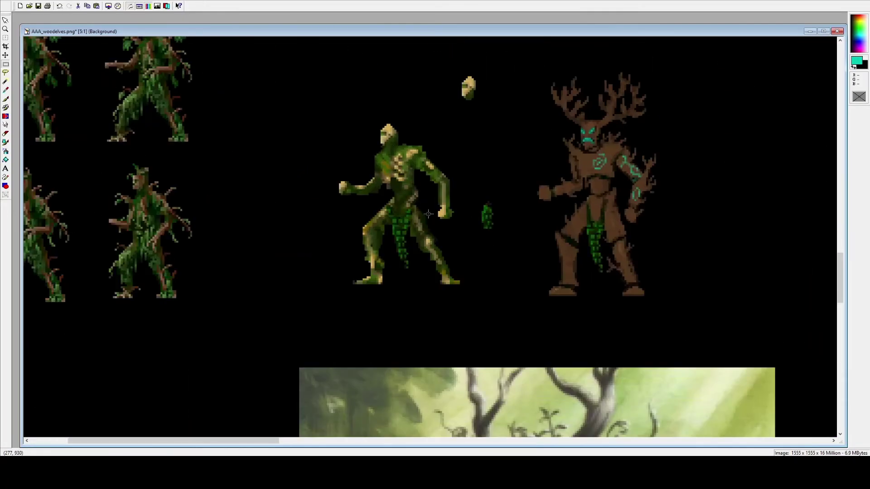
Step: Compare the antlered tree creature's size and colour with the green tree units and other sprites across the whole sheet
scroll(488, 214, down, 1)
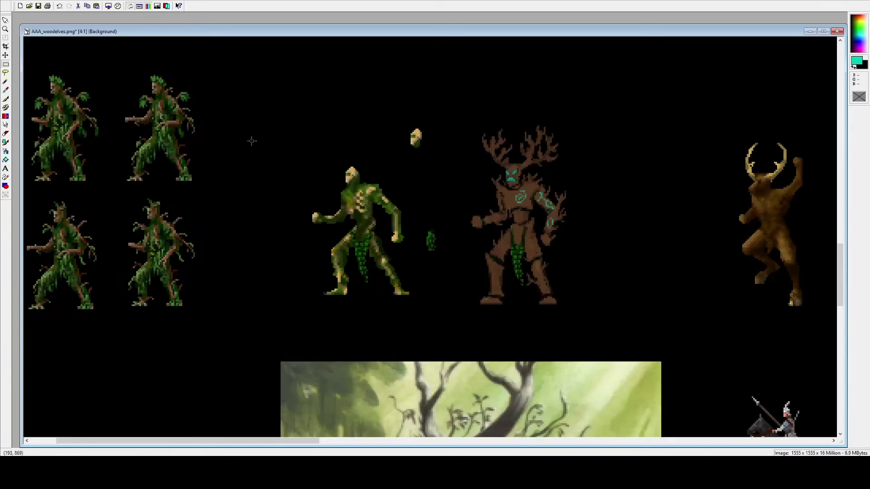
scroll(448, 260, down, 1)
scroll(447, 261, down, 1)
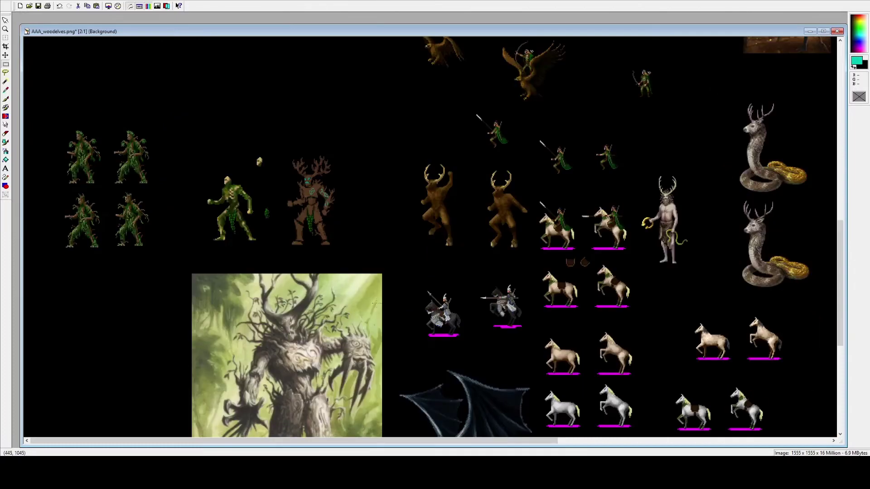
scroll(308, 321, down, 1)
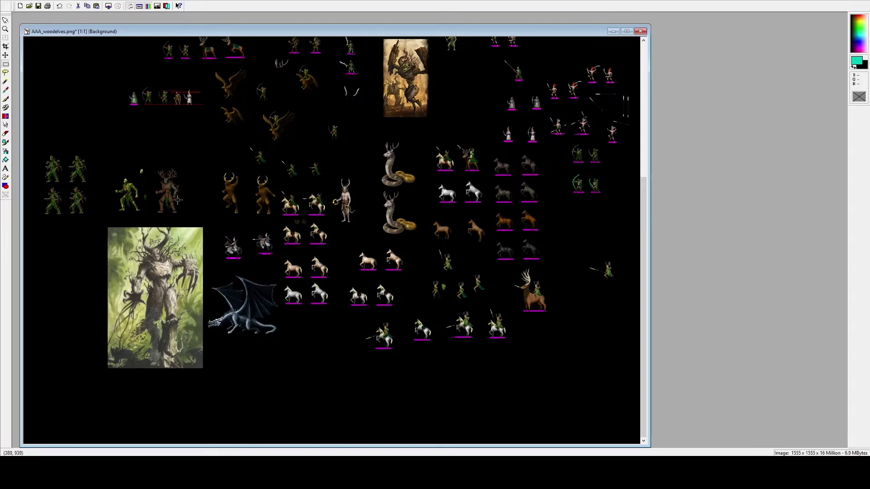
scroll(202, 210, up, 1)
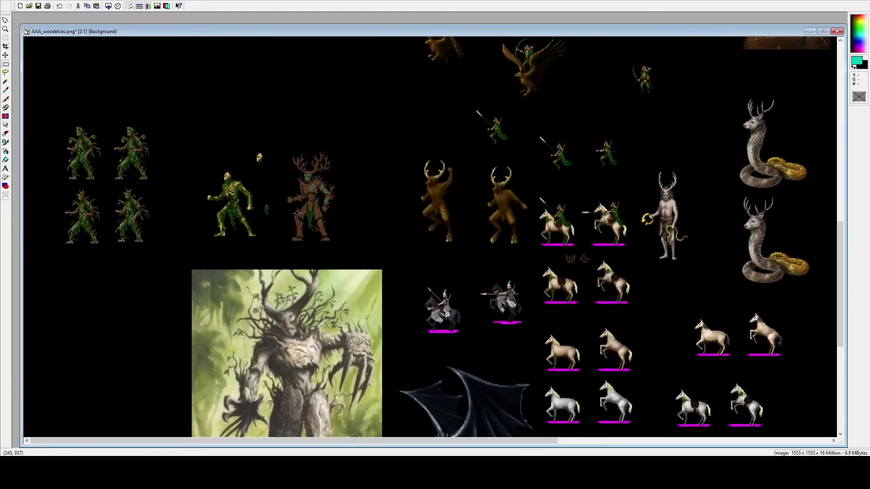
scroll(342, 265, down, 1)
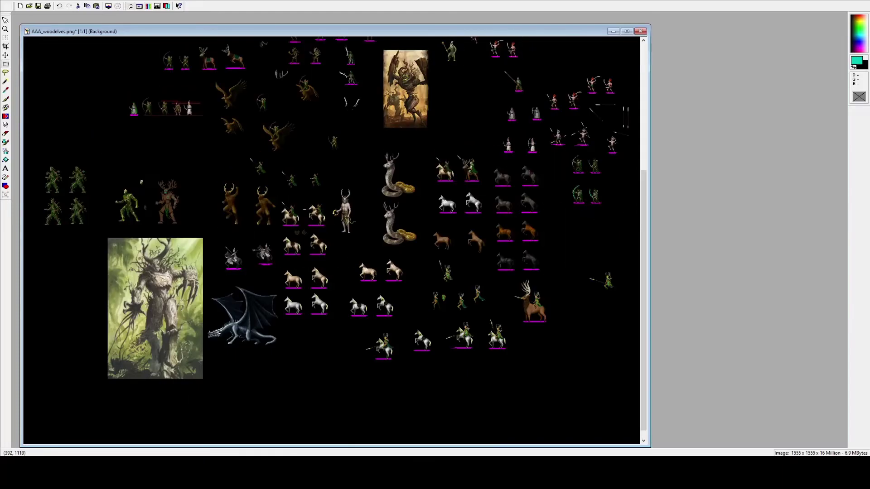
scroll(186, 217, up, 1)
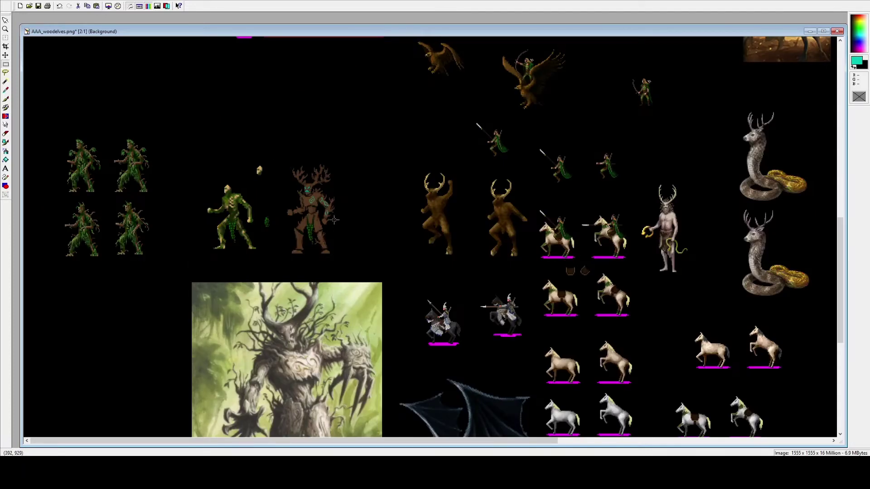
Step: Paste the plain light-brown creature from Image1 into AAA_woodelves.png above the rune-marked version, close Image1 and deselect
drag(222, 34, 355, 49)
click(107, 178)
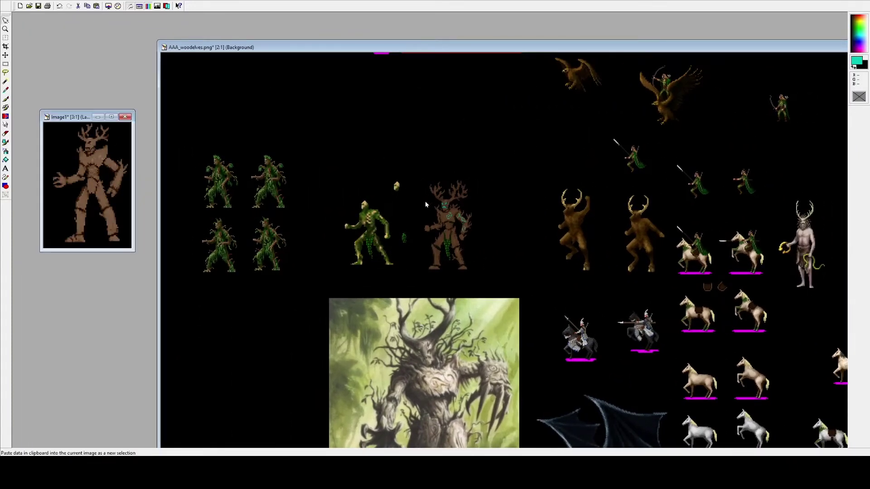
key(ctrl+e)
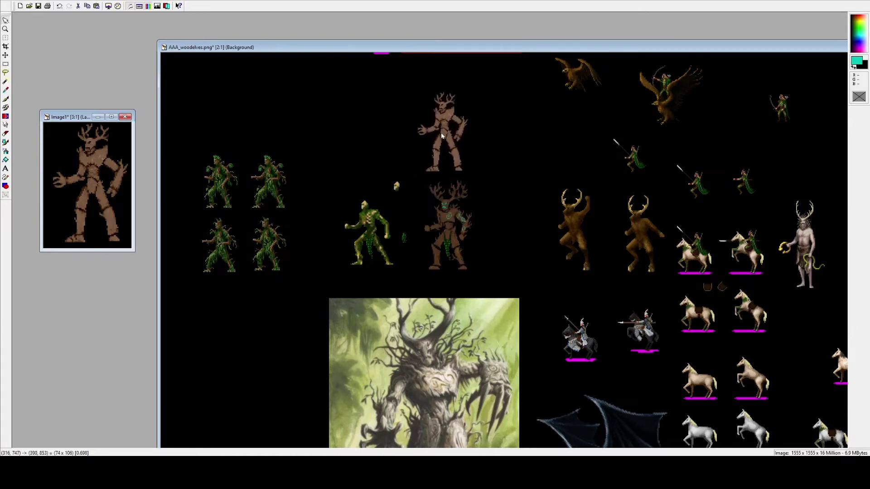
click(441, 135)
click(125, 117)
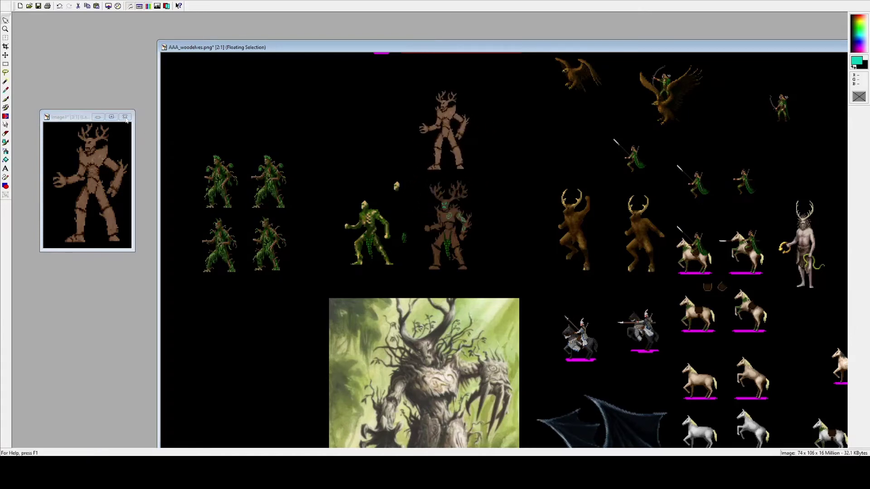
scroll(449, 183, up, 2)
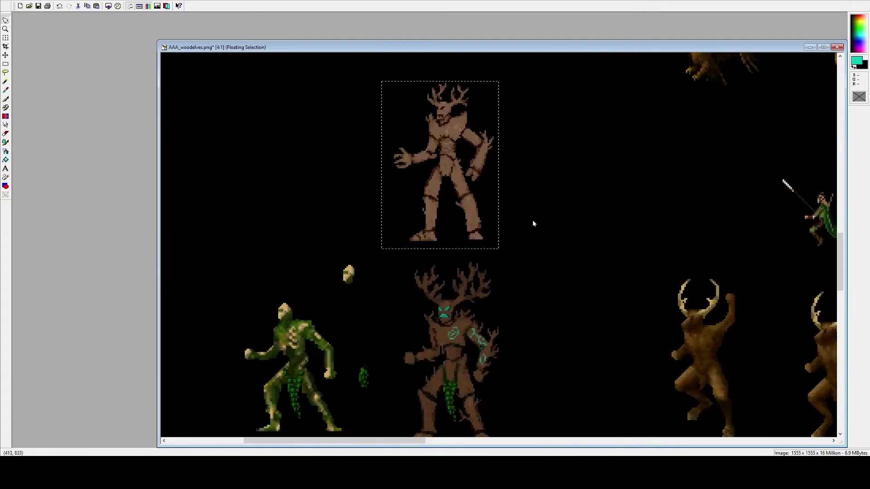
key(s)
key(ctrl+d)
Step: Compare the pasted plain brown creature with the reworked rune-marked version below it at several zoom levels
scroll(449, 226, down, 1)
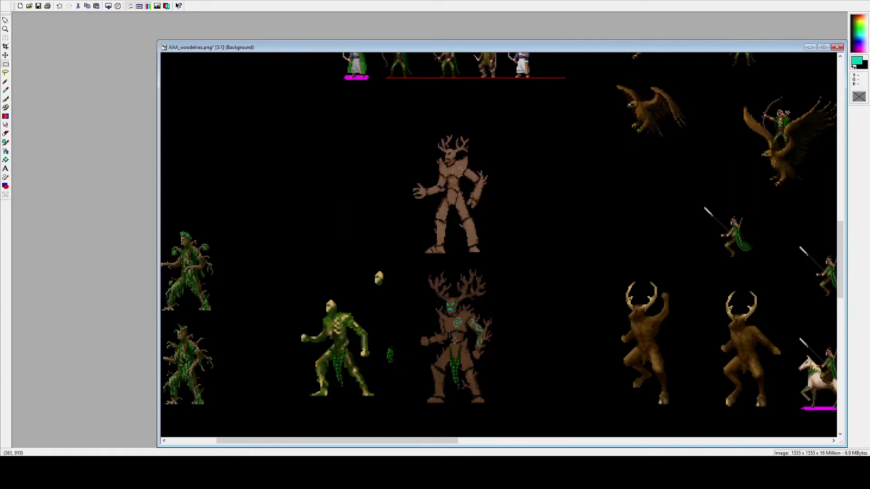
scroll(488, 265, up, 1)
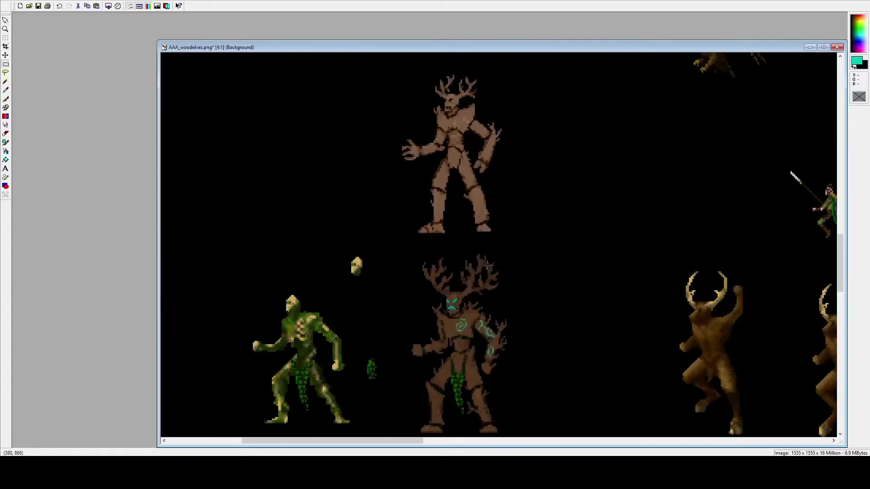
scroll(501, 185, up, 1)
scroll(481, 224, down, 1)
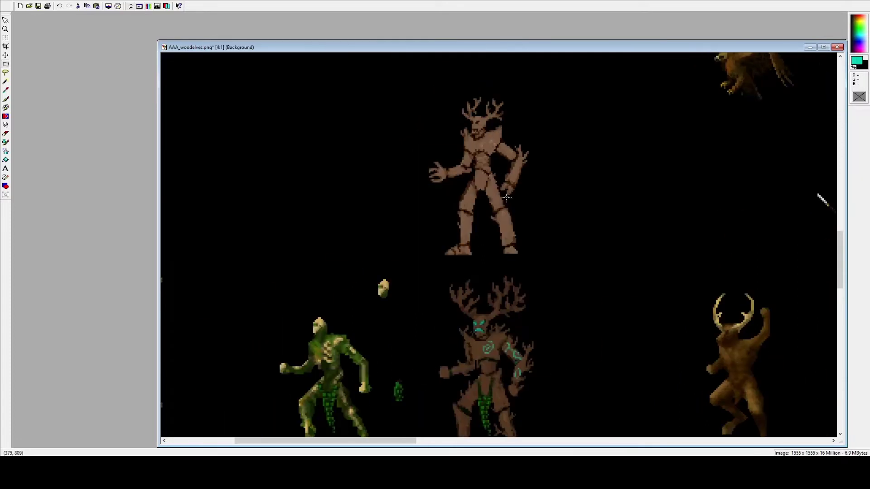
scroll(506, 198, down, 1)
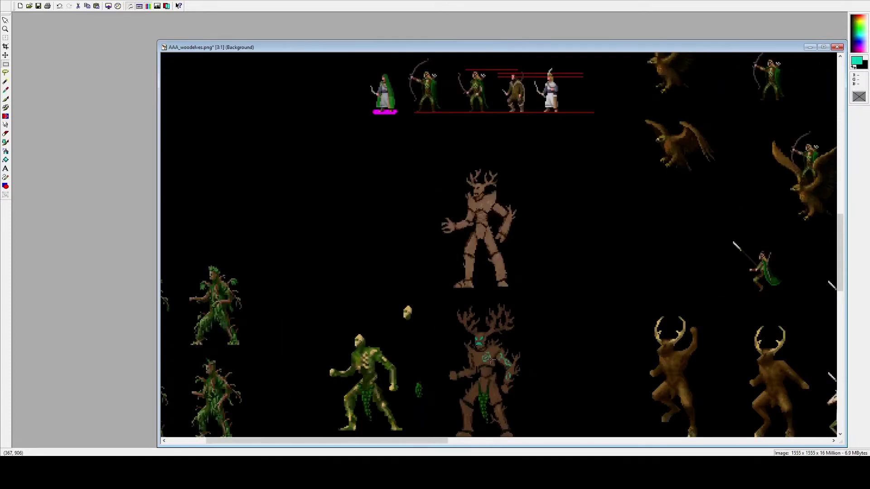
scroll(498, 353, up, 1)
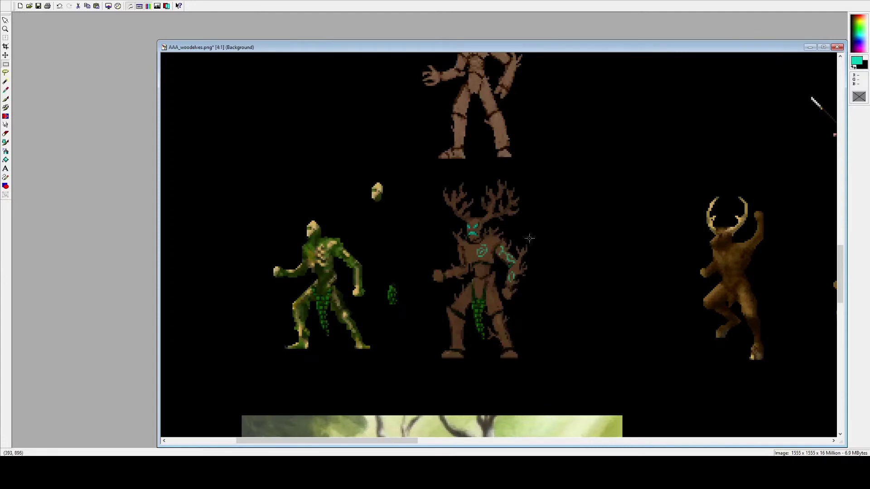
scroll(458, 256, down, 1)
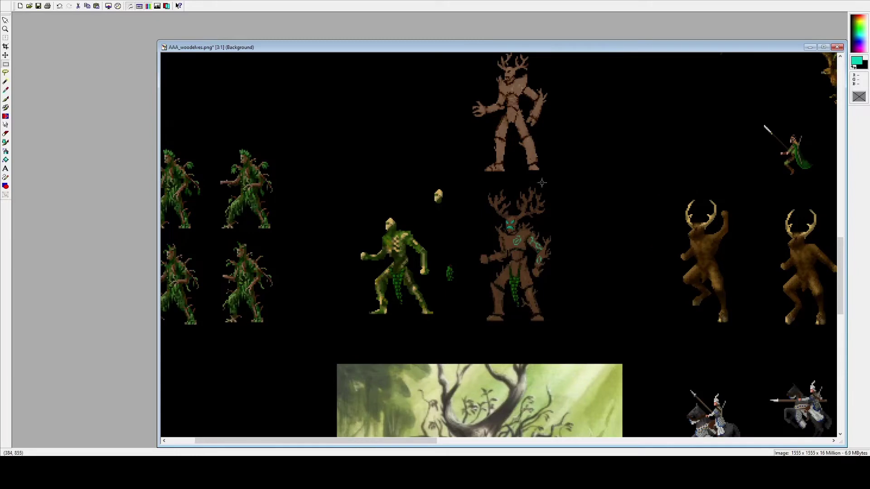
scroll(559, 190, up, 1)
scroll(505, 172, up, 1)
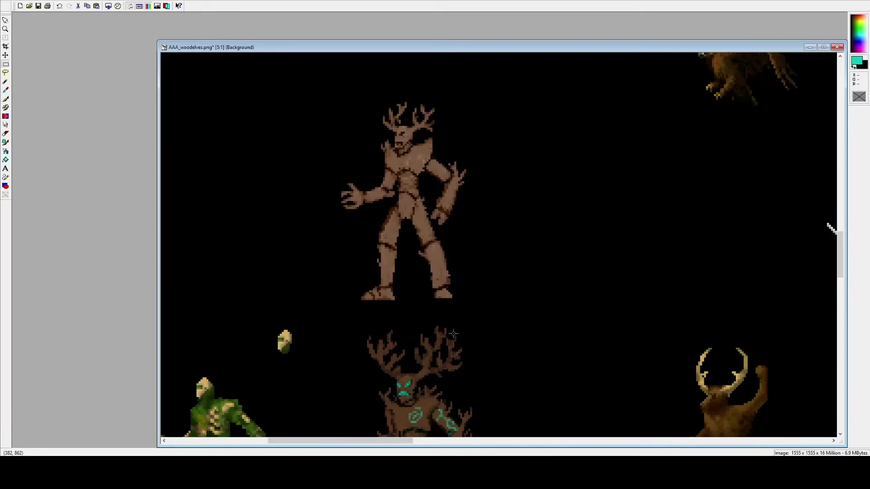
scroll(462, 330, down, 1)
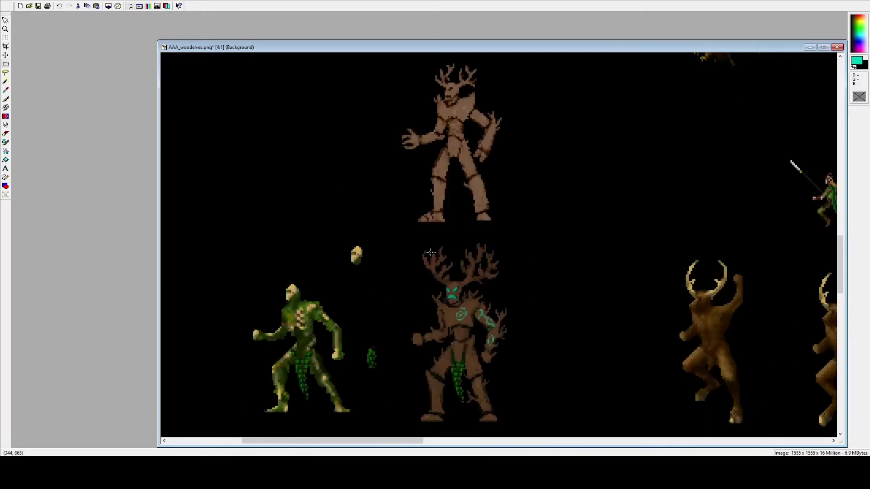
scroll(508, 239, up, 1)
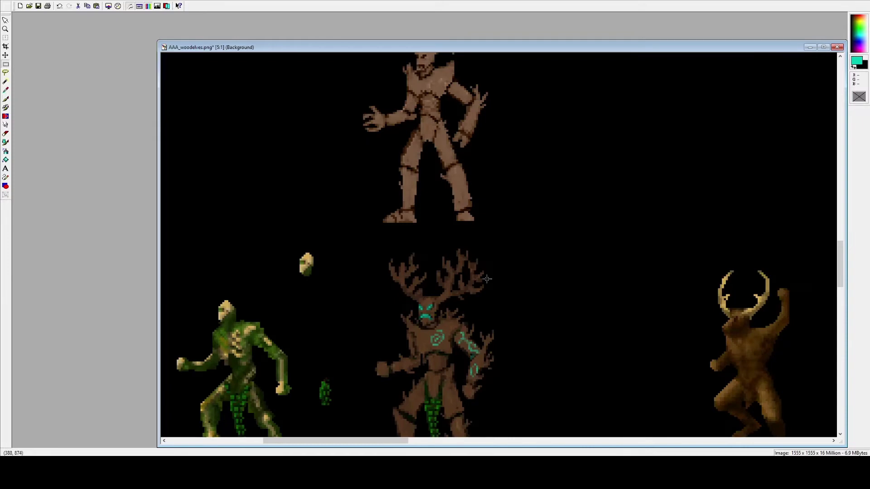
scroll(469, 227, down, 1)
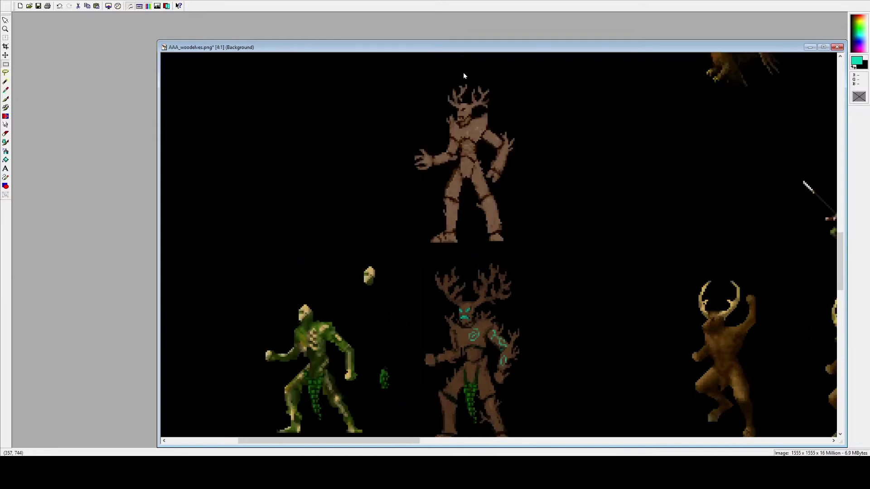
scroll(520, 271, down, 2)
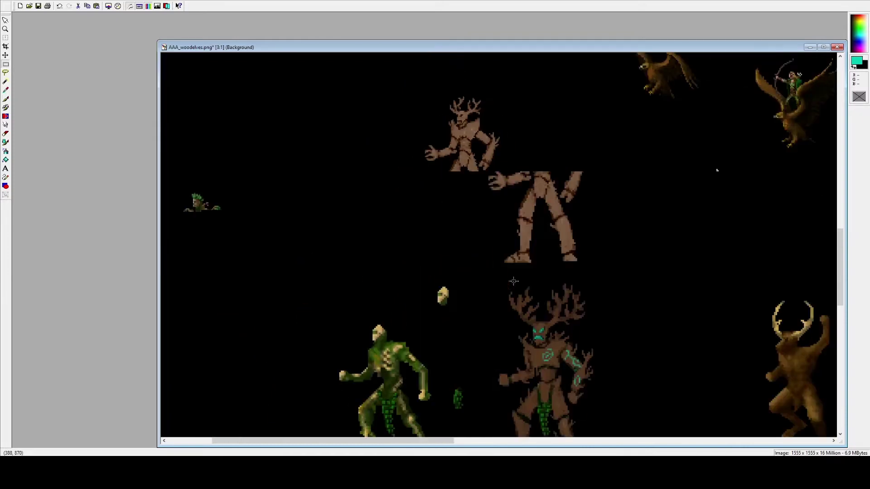
scroll(509, 245, up, 2)
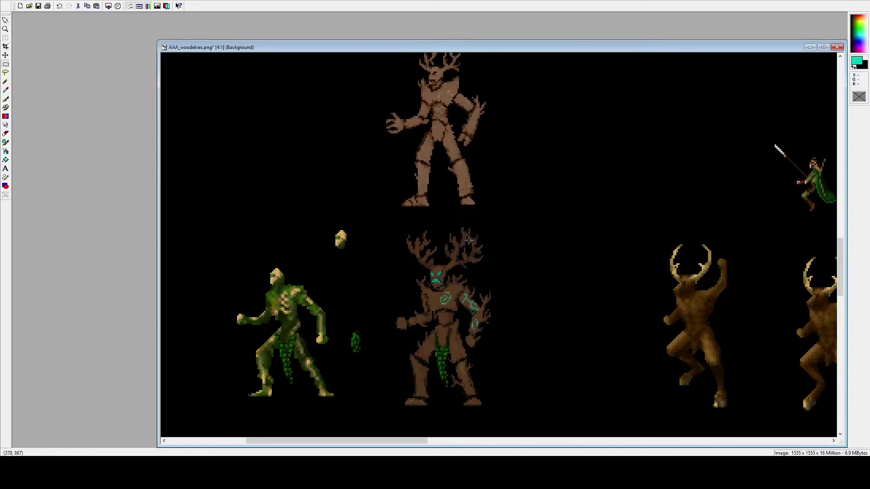
scroll(469, 241, down, 1)
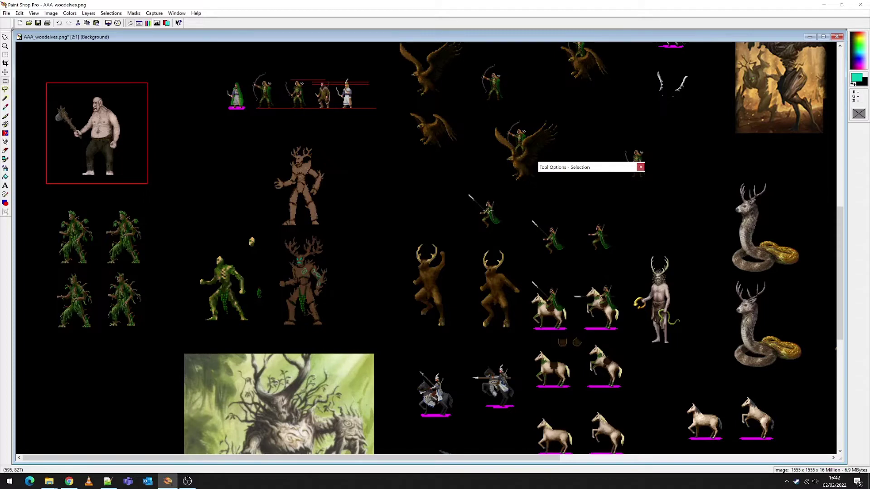
Step: Scribble teal test strokes on empty black near the plain creature using a square, size 2 Paint Brush, setting the opacity to 60
mouse_move(567, 172)
drag(567, 172, 416, 178)
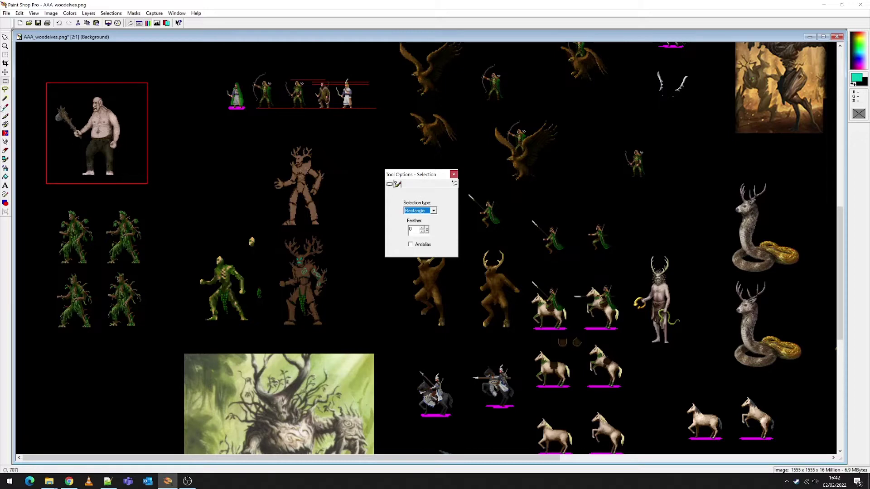
click(5, 116)
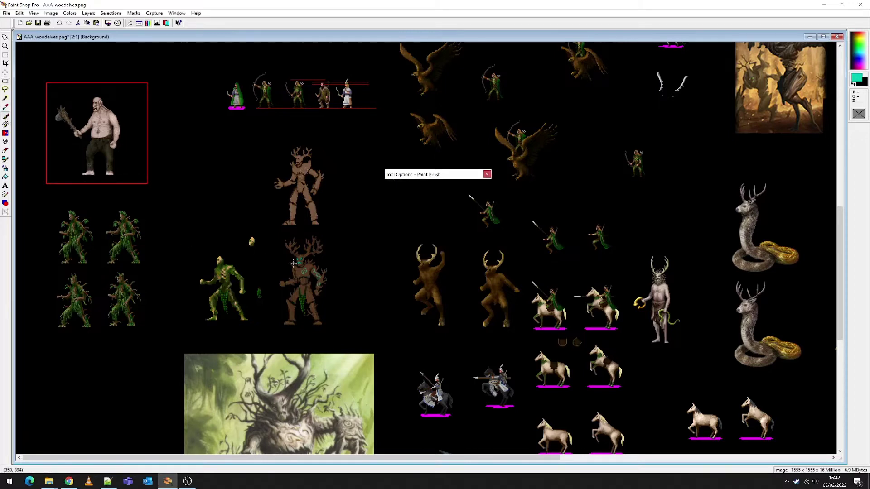
mouse_move(231, 210)
mouse_down()
mouse_move(224, 199)
mouse_move(217, 213)
mouse_move(226, 201)
mouse_up()
mouse_move(432, 179)
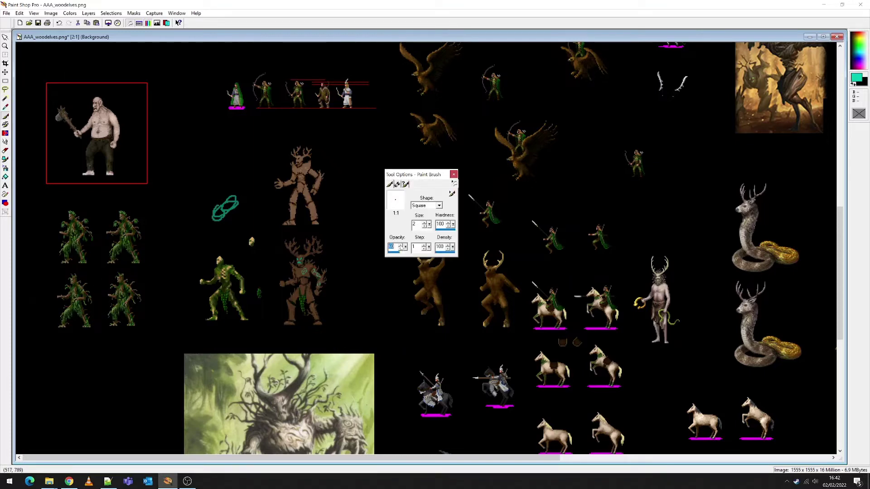
drag(422, 175, 426, 171)
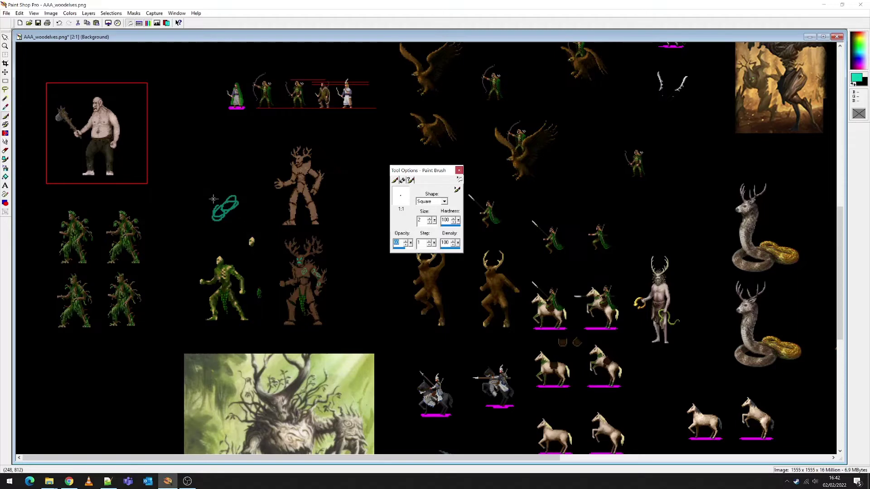
mouse_move(218, 199)
mouse_down()
mouse_move(222, 219)
mouse_move(230, 203)
mouse_up()
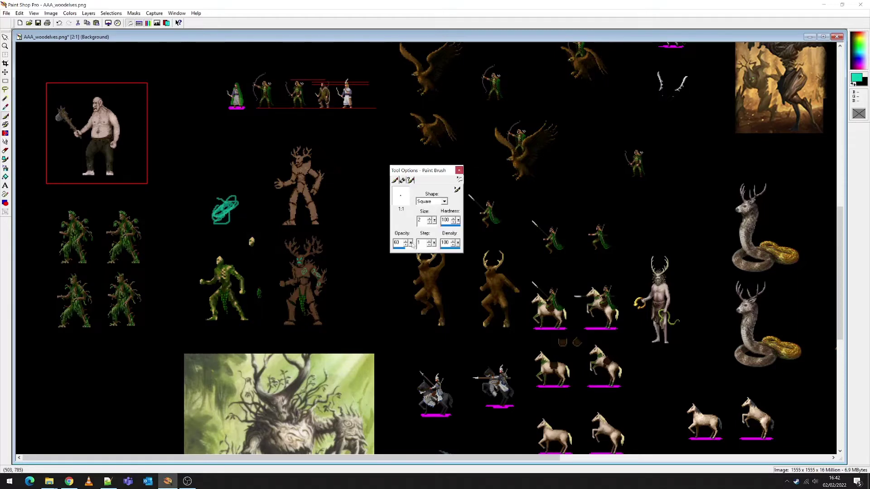
Step: Draw a faint teal test curve at reduced brush opacity, and scribble a brighter patch beside the first strokes at raised opacity
drag(411, 243, 395, 250)
mouse_move(244, 164)
mouse_down()
mouse_move(205, 165)
mouse_move(200, 196)
mouse_up()
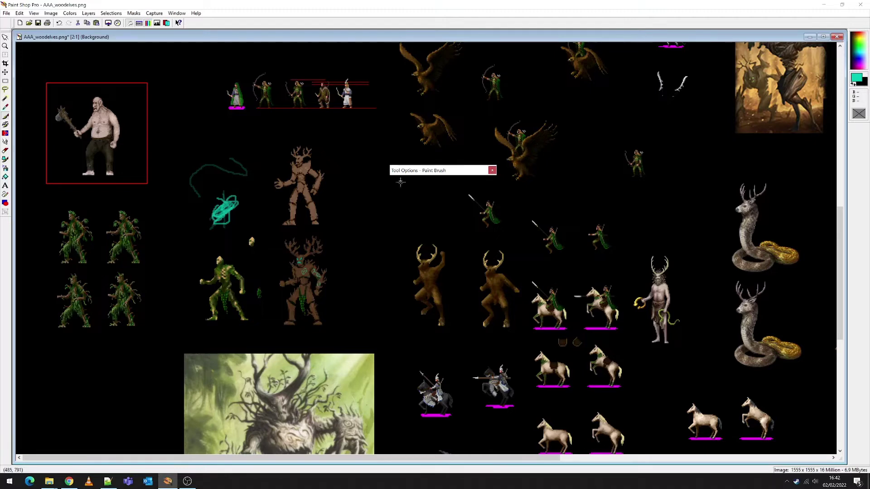
mouse_move(426, 175)
drag(410, 242, 428, 244)
mouse_move(252, 215)
mouse_down()
mouse_move(263, 205)
mouse_move(257, 213)
mouse_up()
Step: Select the red square frame around the club-wielding giant with the Magic Wand, copy it and paste it as a new image
scroll(278, 220, up, 1)
scroll(317, 204, up, 1)
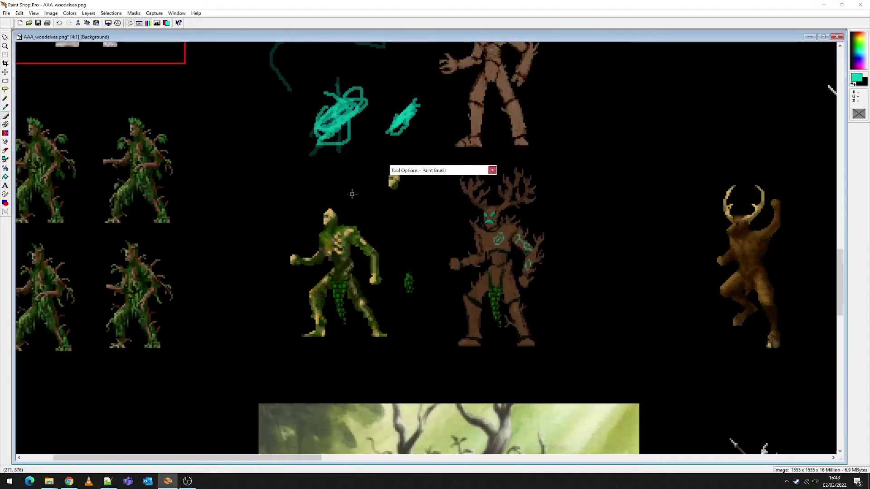
scroll(335, 199, down, 3)
scroll(232, 200, up, 2)
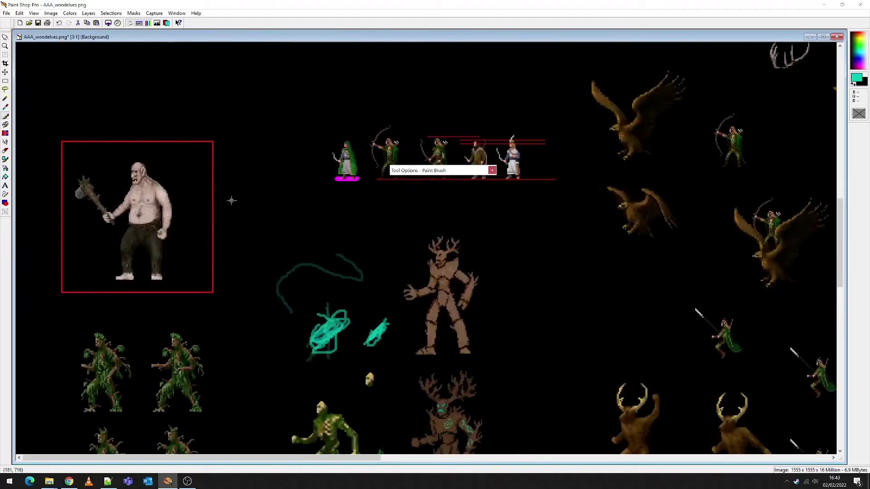
click(5, 99)
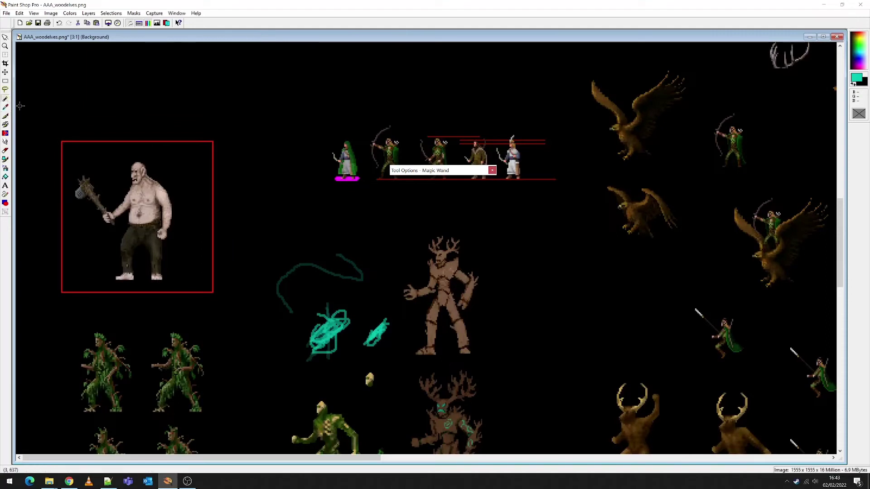
click(134, 142)
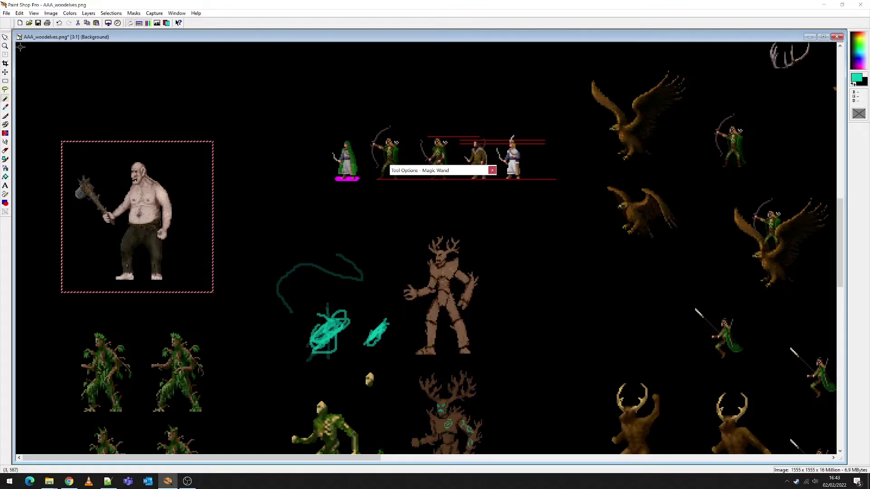
click(5, 37)
right_click(77, 144)
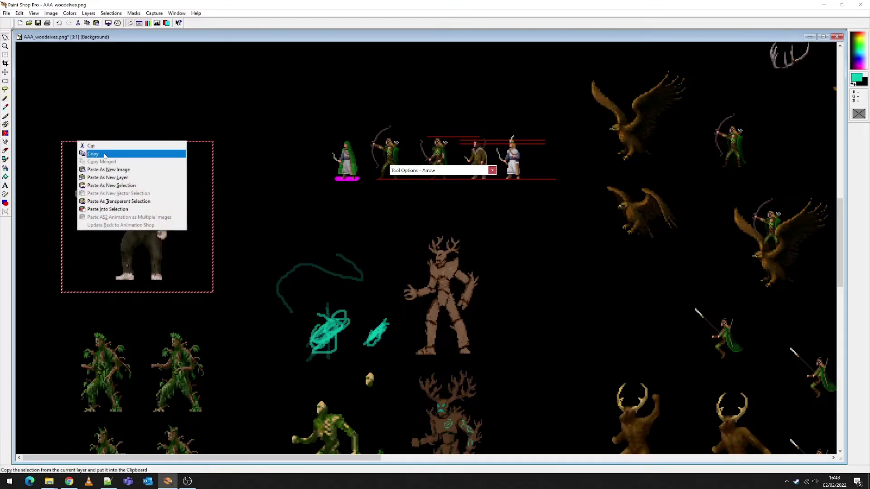
click(90, 153)
right_click(713, 183)
click(724, 186)
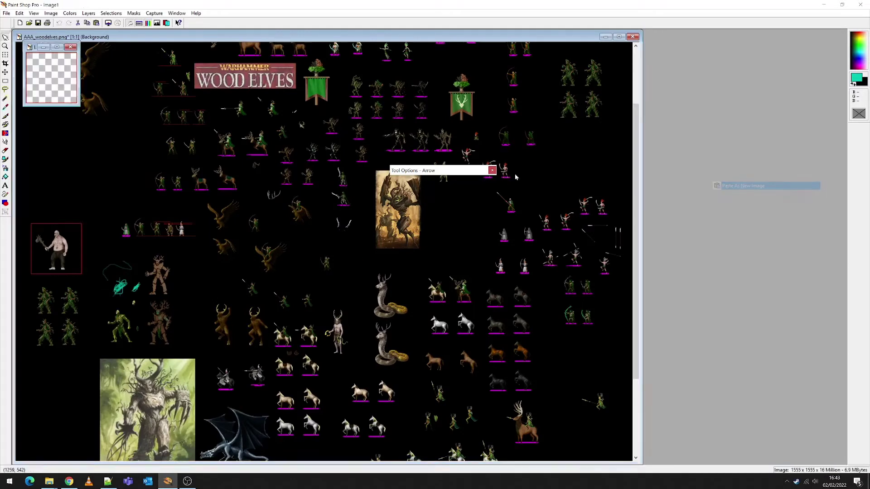
Step: Check the canvas size of the pasted giant frame image, and close that image without saving it
click(50, 13)
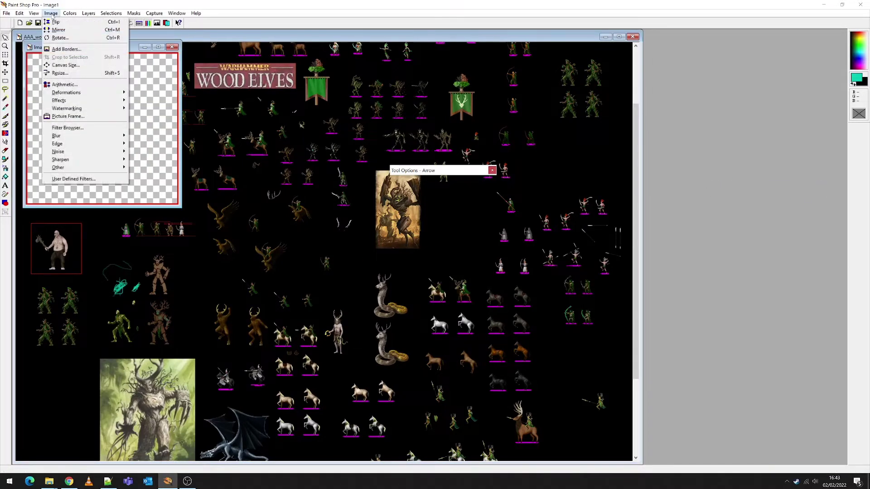
click(77, 67)
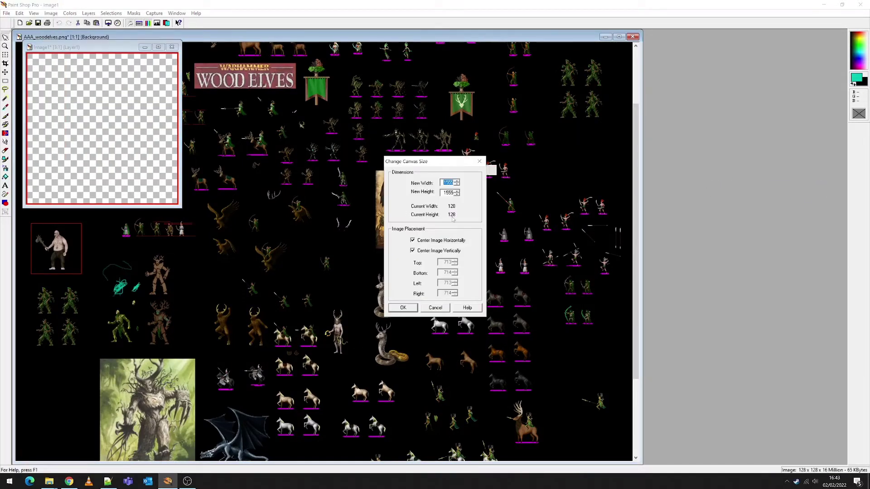
click(435, 307)
click(171, 47)
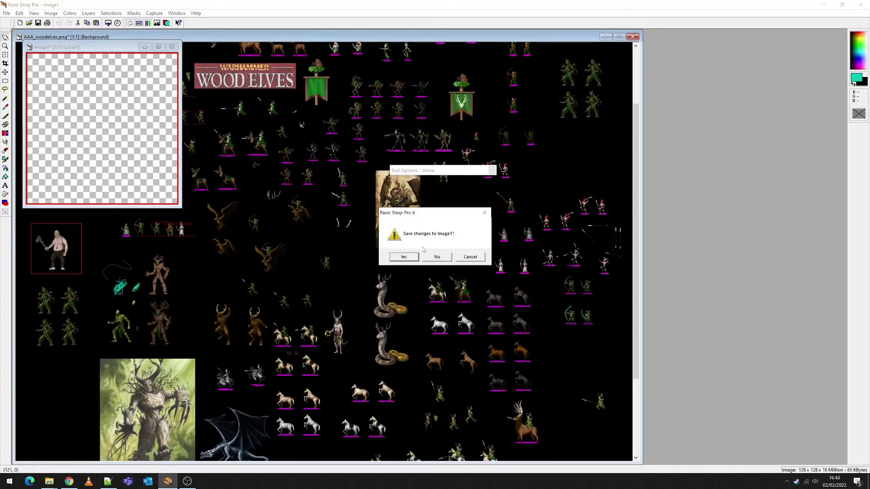
click(436, 254)
Step: Clear the teal test strokes, and move the rune-marked creature beside the framed giant for comparison and back below the plain brown creature
scroll(138, 244, up, 2)
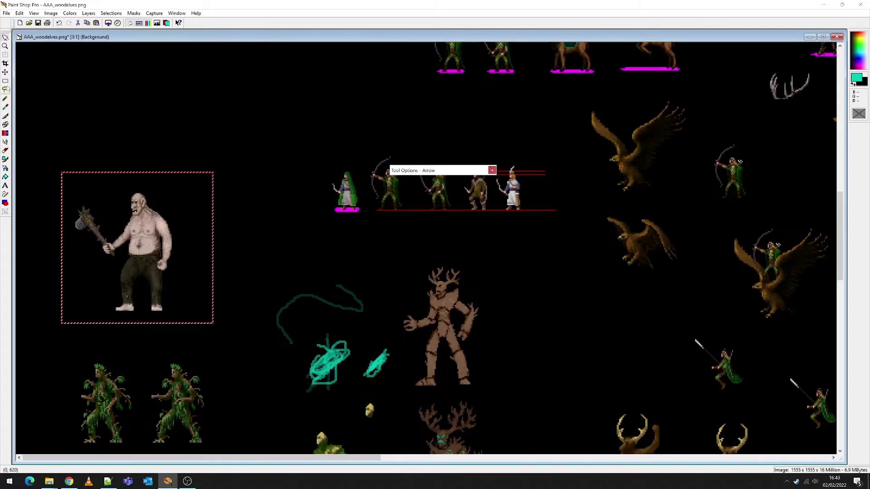
key(s)
scroll(386, 334, down, 1)
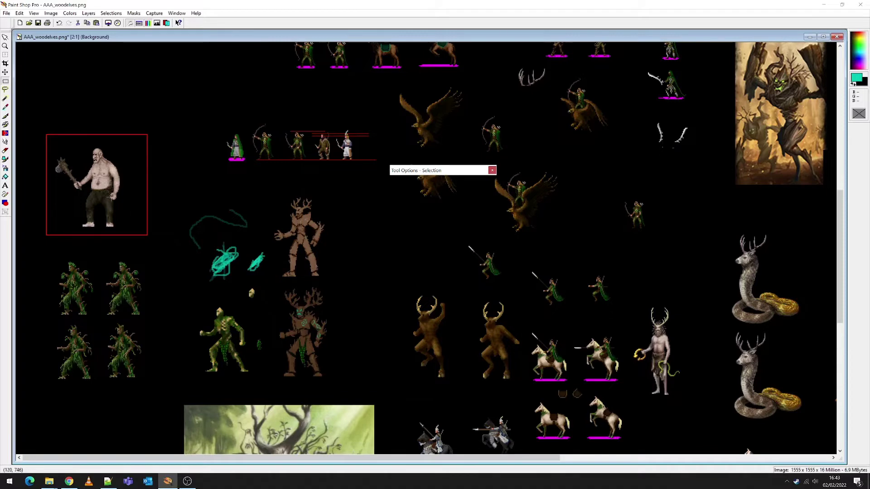
key(KP_Add)
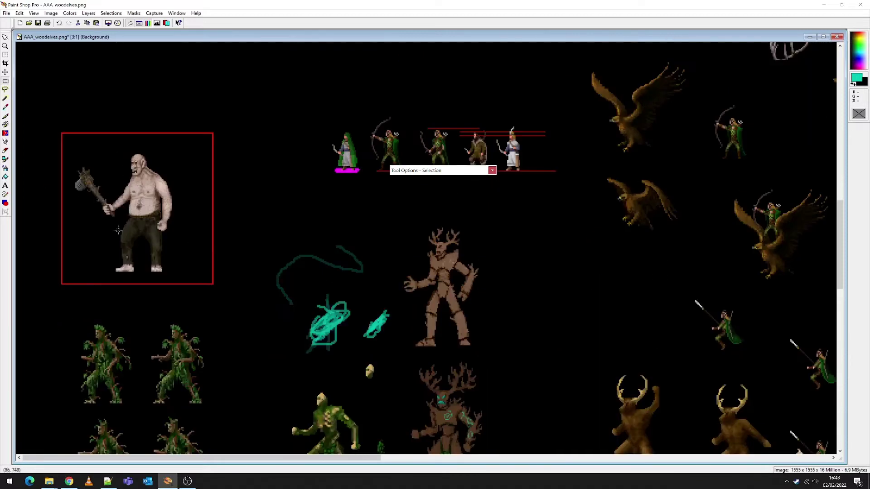
key(KP_Subtract)
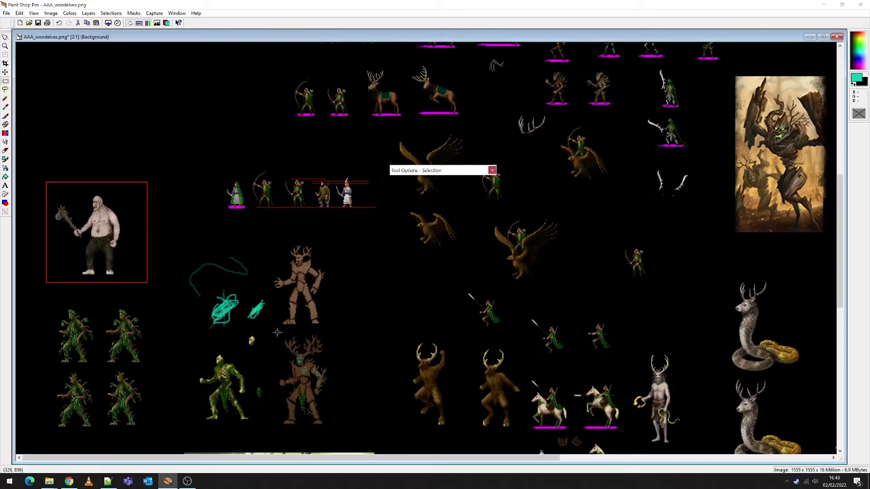
mouse_move(179, 250)
mouse_down()
mouse_move(265, 325)
mouse_move(343, 431)
mouse_move(331, 428)
mouse_move(226, 286)
mouse_move(180, 253)
mouse_up()
key(Delete)
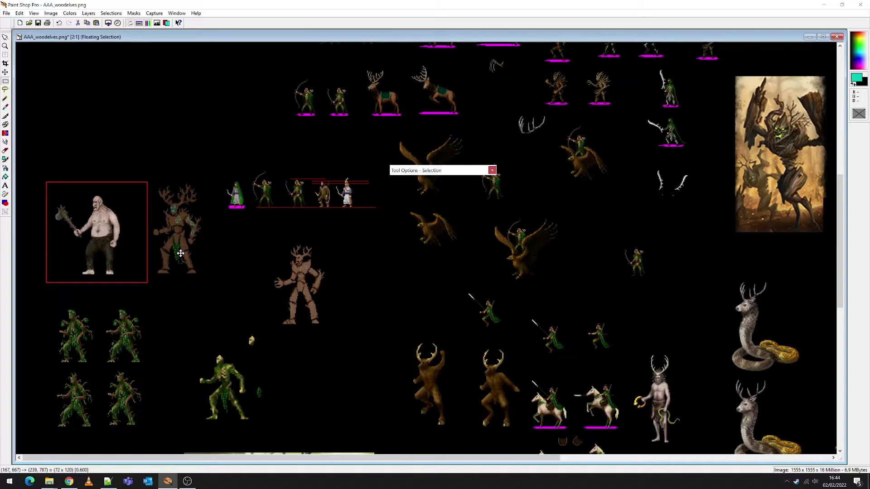
drag(180, 253, 327, 404)
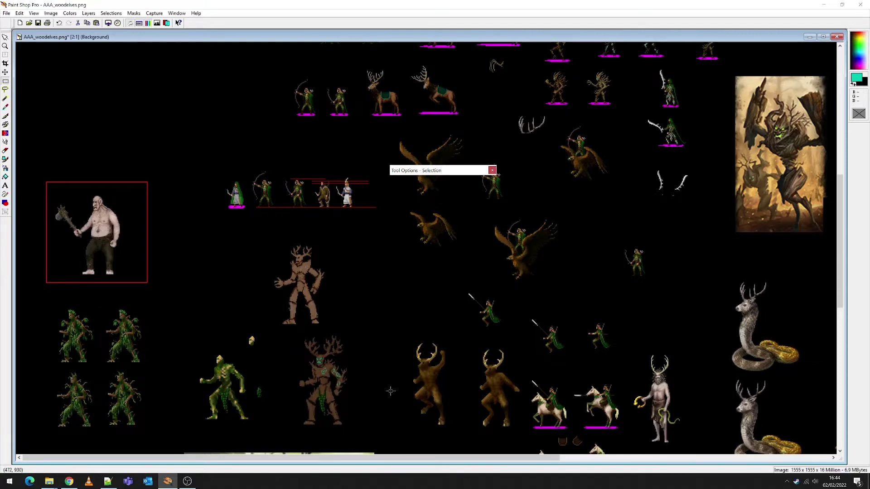
Step: Outline the leg area of the green tree creature artwork with a rectangular selection to examine its leg proportions
key(plus)
key(minus)
key(minus)
key(minus)
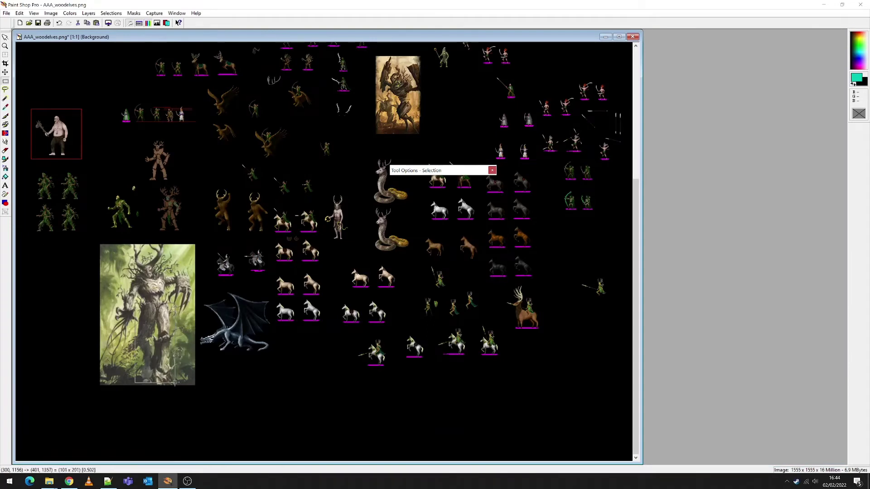
drag(134, 302, 175, 384)
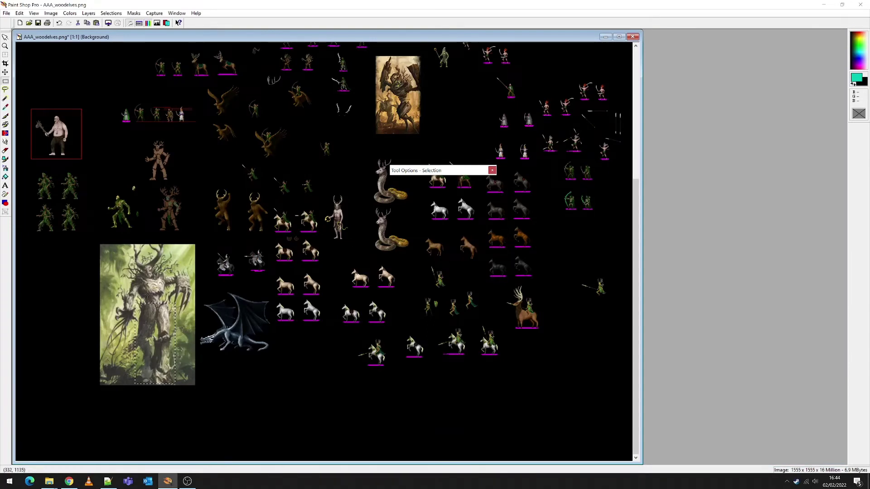
key(plus)
key(plus)
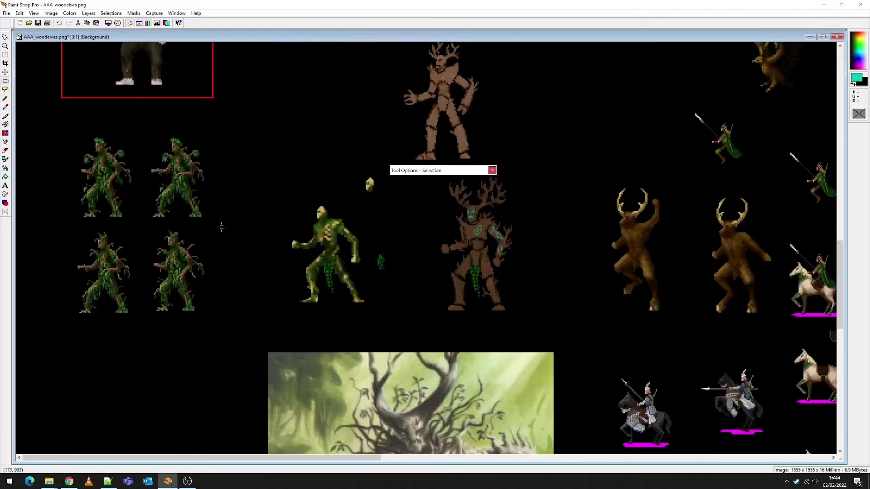
key(plus)
key(plus)
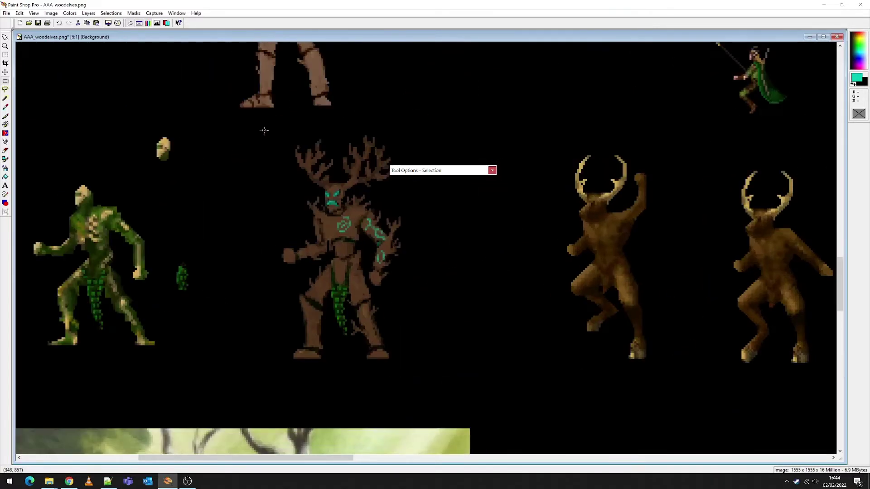
Step: Examine the rune-marked creature's body and leg proportions at several zoom levels alongside the neighbouring sprites and the reference artwork
drag(264, 131, 412, 256)
click(442, 269)
key(minus)
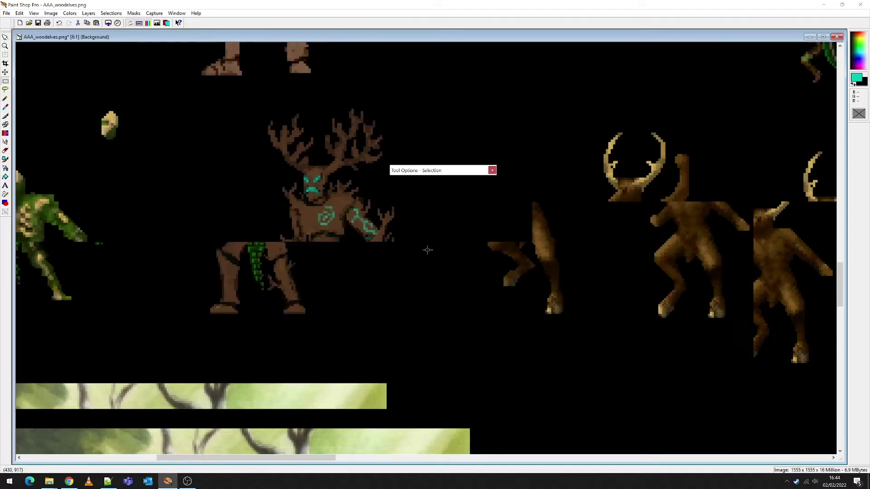
key(plus)
key(plus)
key(plus)
key(plus)
key(plus)
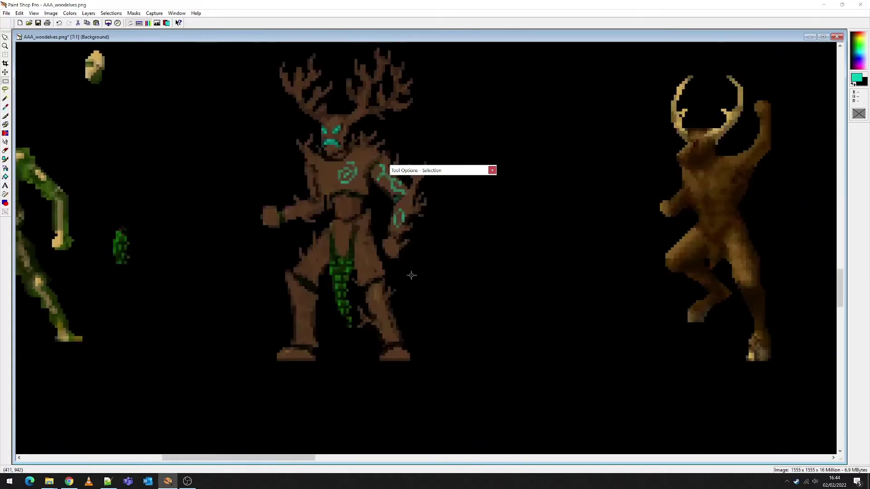
key(minus)
key(minus)
key(minus)
key(minus)
key(minus)
key(minus)
key(minus)
key(minus)
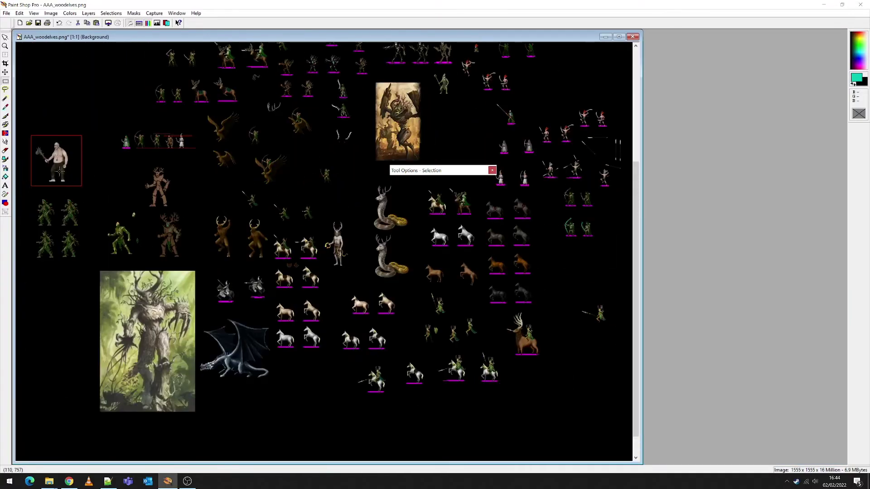
key(plus)
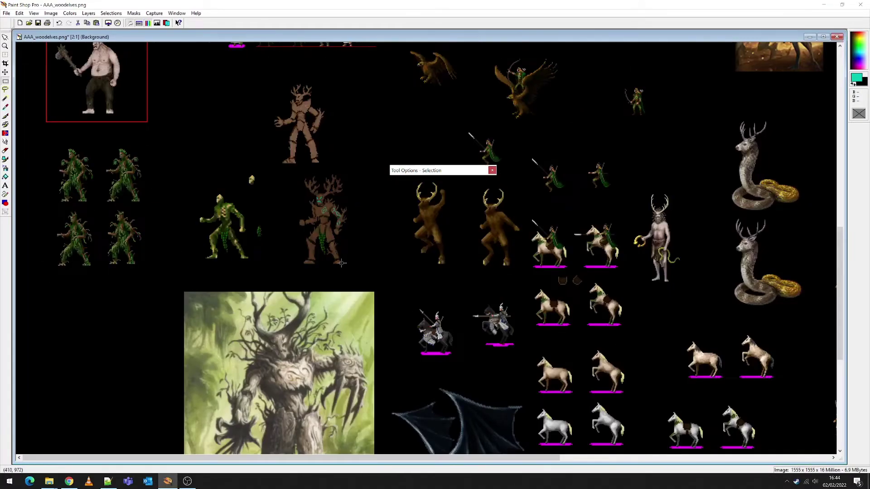
key(plus)
key(minus)
key(minus)
key(plus)
key(plus)
key(plus)
key(plus)
key(plus)
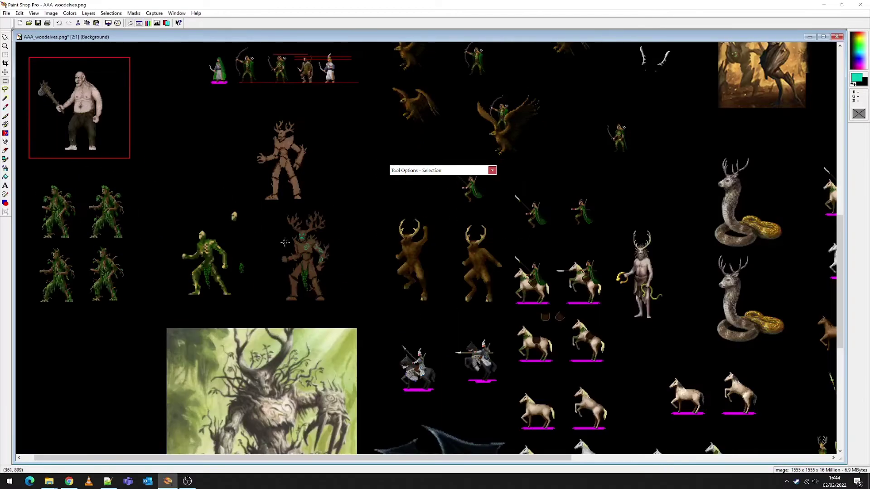
key(minus)
key(minus)
key(minus)
key(minus)
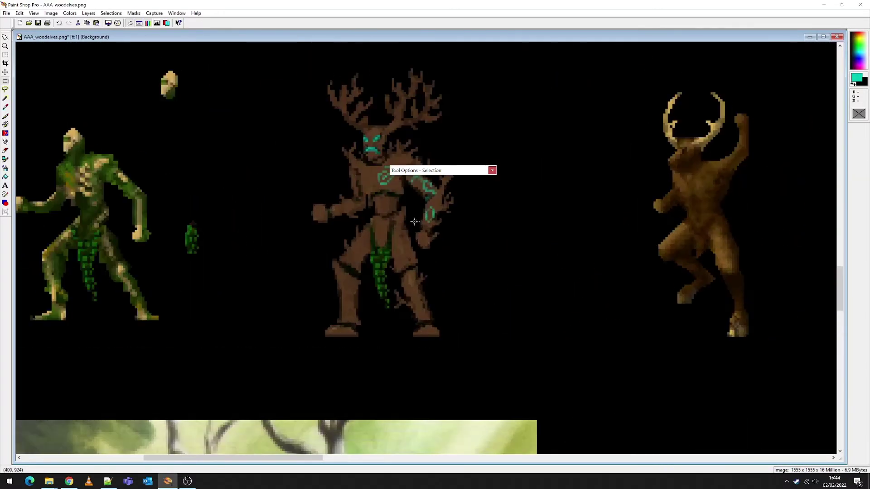
key(plus)
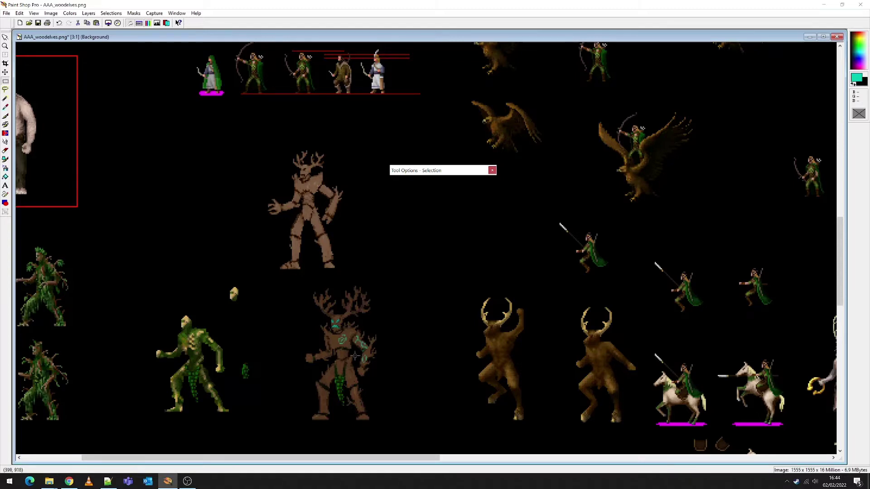
scroll(417, 333, down, 3)
scroll(341, 122, left, 3)
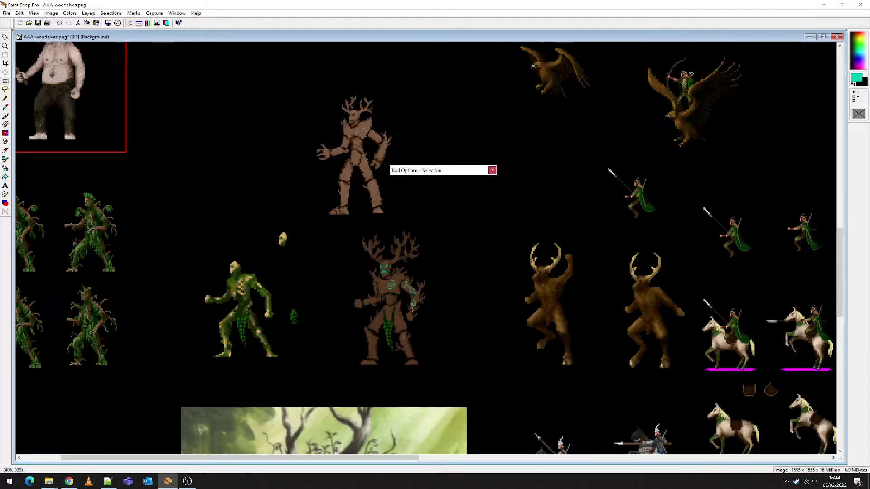
Step: Move both of the rune-marked creature's ankles and feet down to lengthen the legs, and shift the right foot slightly outward
scroll(413, 308, up, 7)
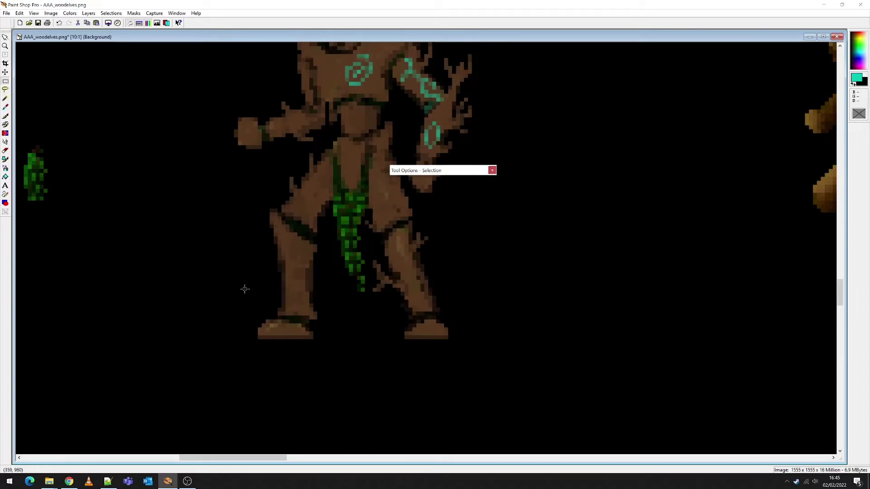
drag(233, 296, 491, 371)
drag(418, 345, 417, 373)
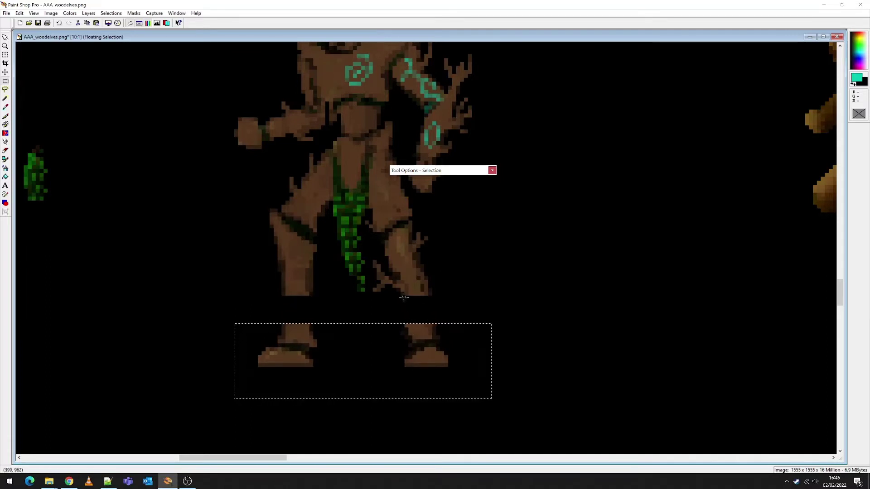
right_click(430, 273)
drag(385, 312, 492, 383)
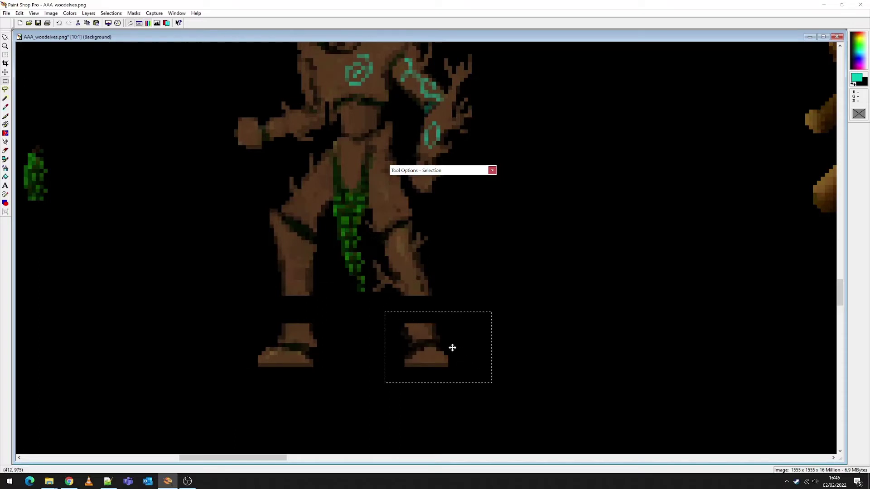
drag(450, 347, 461, 348)
right_click(451, 310)
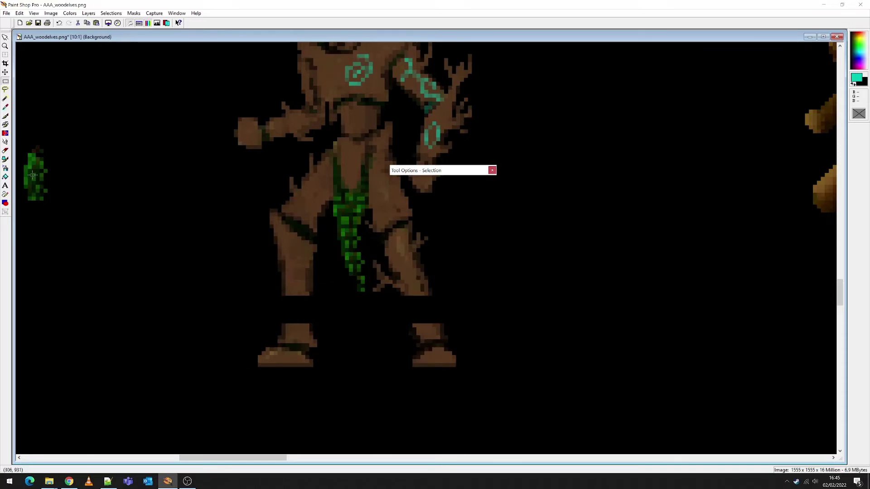
Step: Sample brown from the creature's shin and paint over the gap above the right foot to rebuild the lower leg
click(6, 107)
click(292, 249)
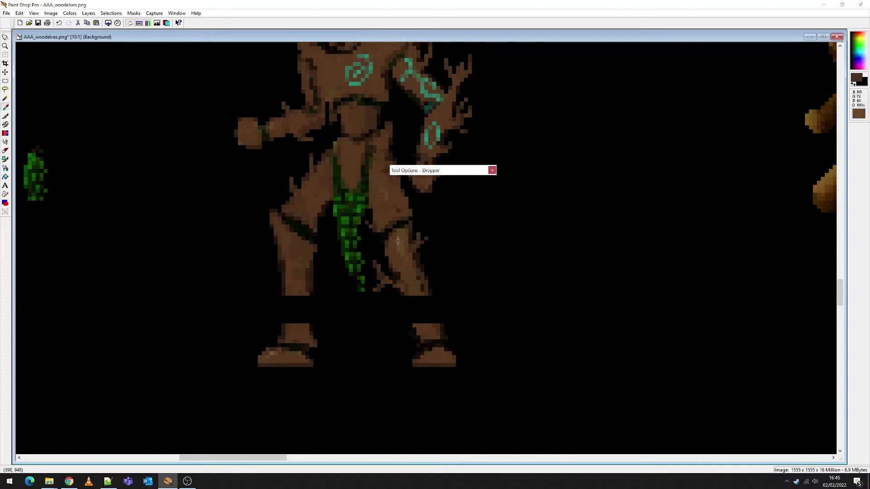
click(5, 116)
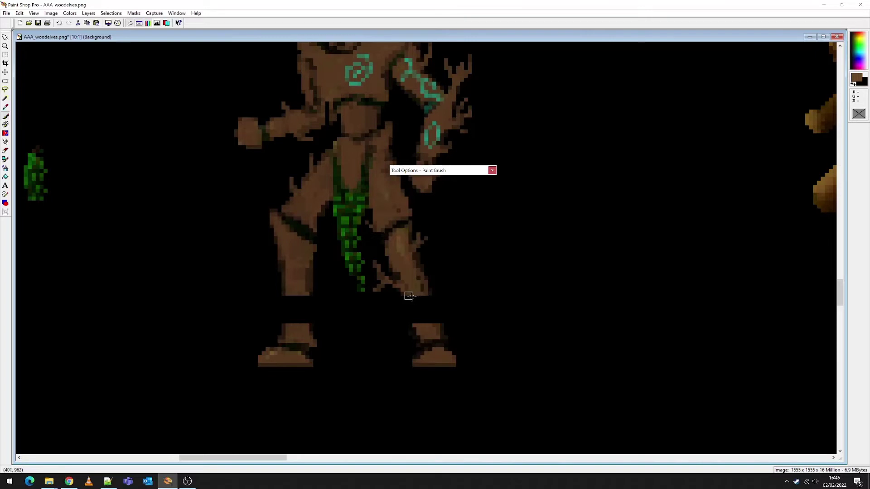
mouse_move(404, 300)
mouse_down()
mouse_move(414, 322)
mouse_move(408, 294)
mouse_move(422, 319)
mouse_move(421, 292)
mouse_move(441, 325)
mouse_move(430, 292)
mouse_move(452, 333)
mouse_move(418, 303)
mouse_move(422, 321)
mouse_move(408, 275)
mouse_up()
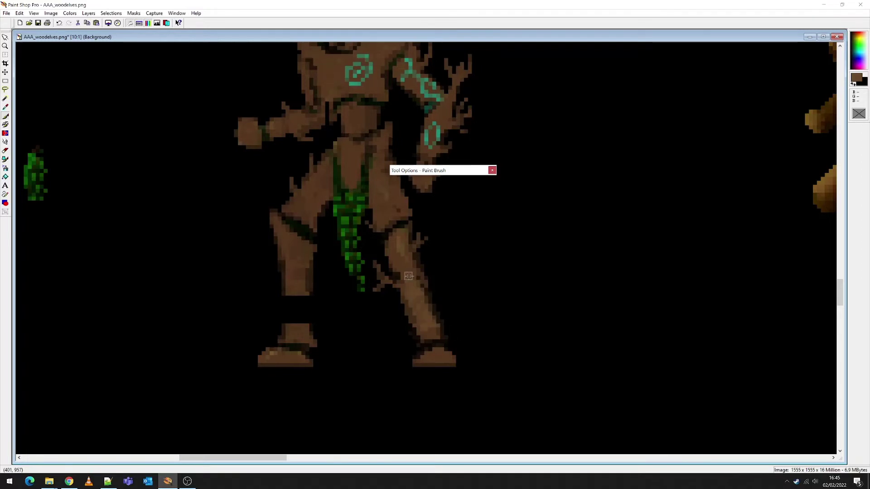
scroll(417, 273, up, 3)
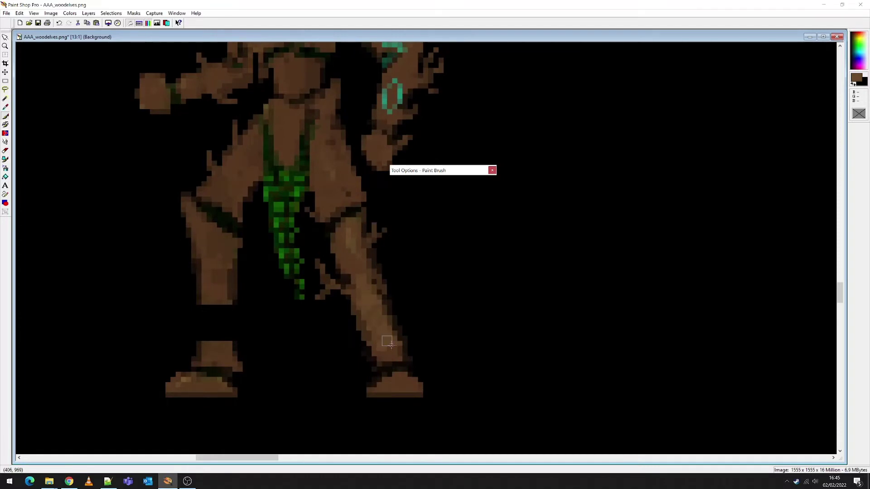
scroll(378, 279, down, 2)
scroll(430, 209, down, 8)
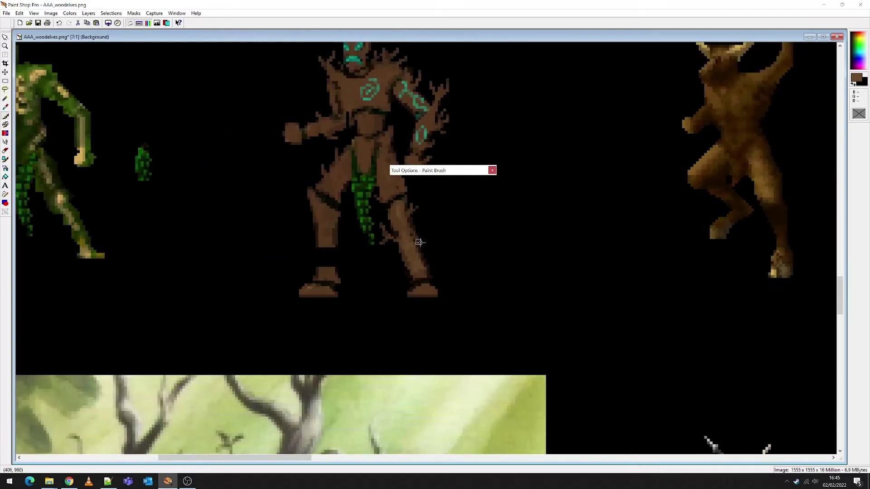
scroll(413, 278, down, 3)
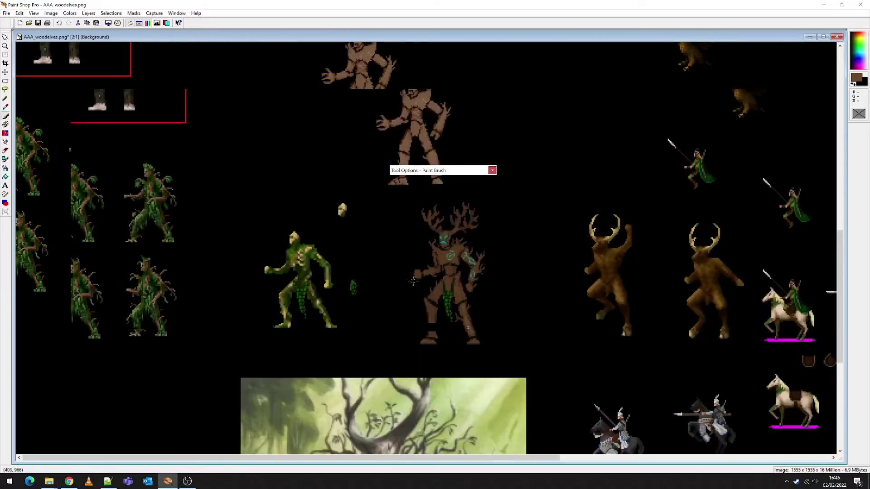
Step: Select the rune-marked creature's right shin and knee joint freehand, move the piece down and slightly outward from the thigh, and deselect it
scroll(137, 267, up, 4)
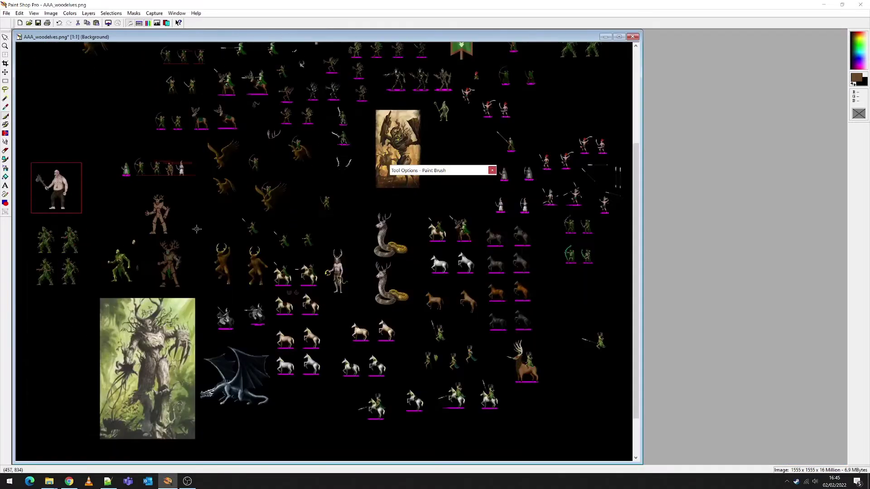
scroll(414, 215, up, 13)
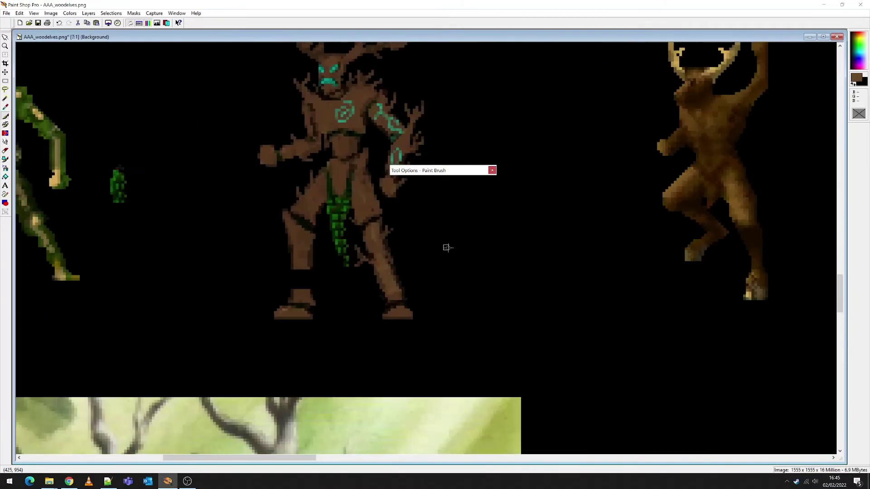
scroll(418, 245, up, 1)
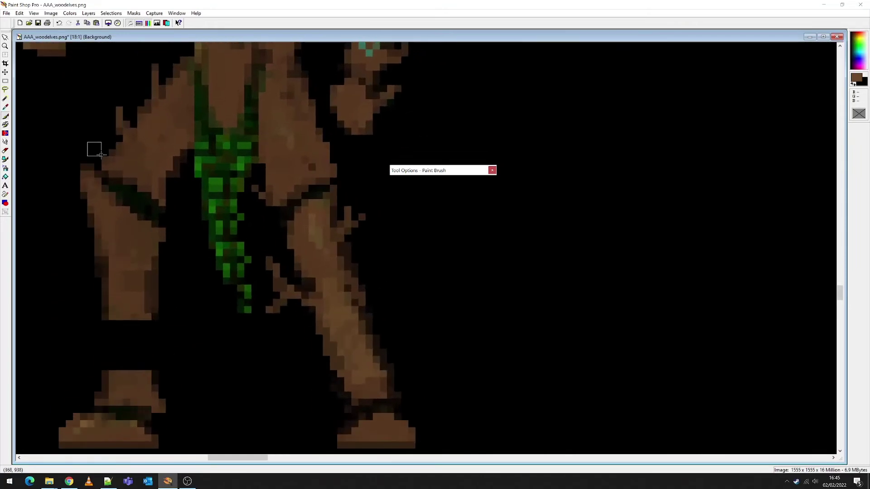
click(6, 90)
drag(351, 178, 289, 187)
mouse_move(262, 259)
mouse_down()
mouse_move(273, 334)
mouse_move(324, 315)
mouse_move(395, 263)
mouse_move(375, 183)
mouse_move(345, 176)
mouse_up()
drag(348, 224, 351, 237)
key(Down)
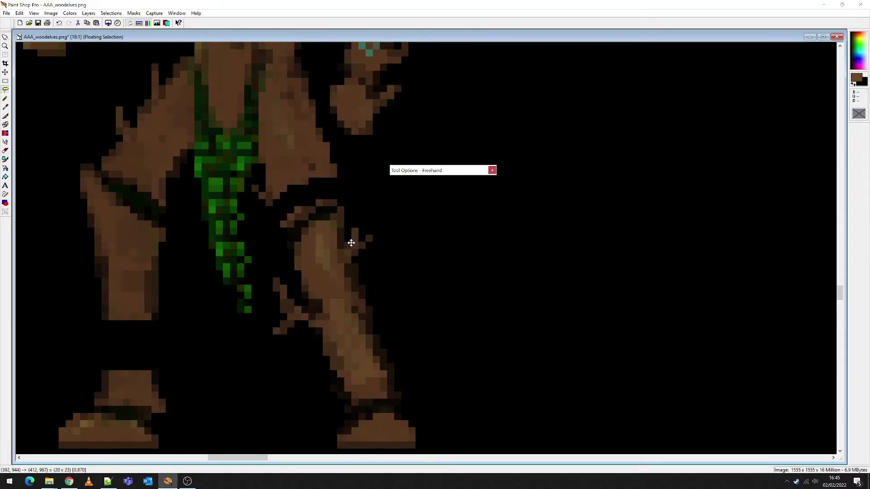
key(ctrl+d)
Step: Paint brown over the gap above the right knee joint to extend the thigh down to the moved shin
click(5, 116)
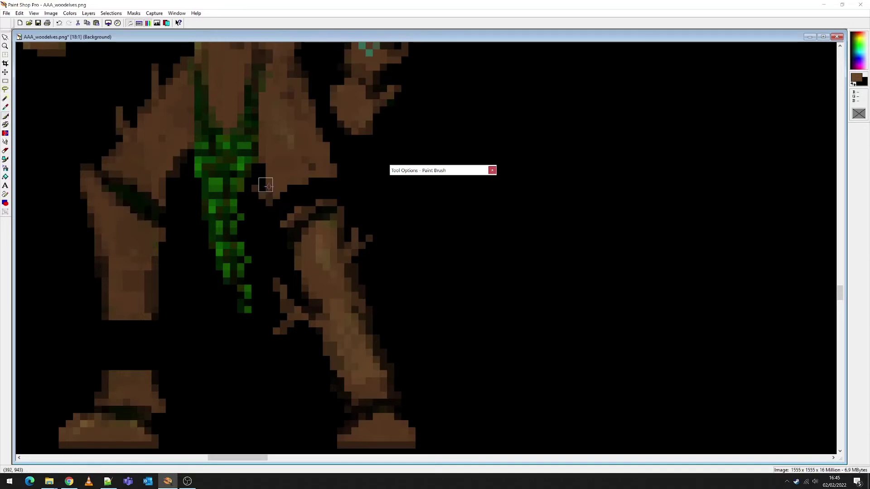
mouse_move(278, 184)
mouse_down()
mouse_move(277, 216)
mouse_move(291, 198)
mouse_move(304, 193)
mouse_move(290, 210)
mouse_move(327, 194)
mouse_move(308, 189)
mouse_move(330, 189)
mouse_move(289, 182)
mouse_move(290, 203)
mouse_move(306, 192)
mouse_move(290, 213)
mouse_move(316, 181)
mouse_up()
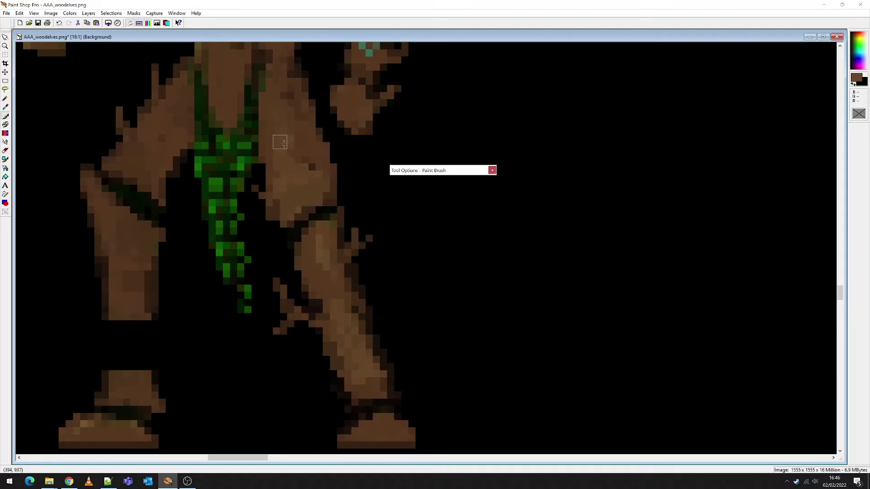
scroll(297, 166, down, 1)
scroll(440, 288, up, 3)
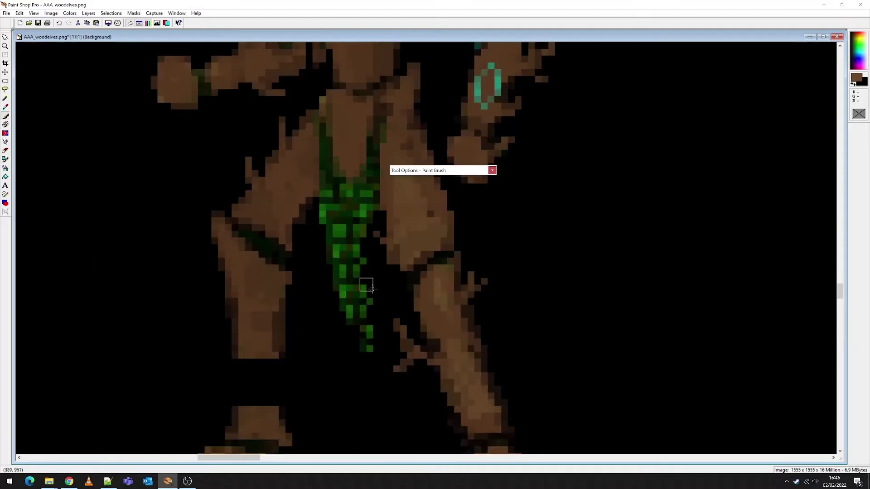
Step: Compare the legs with the reference artwork and paint brown along the right upper shin's inner edge to widen it below the knee
scroll(435, 241, down, 5)
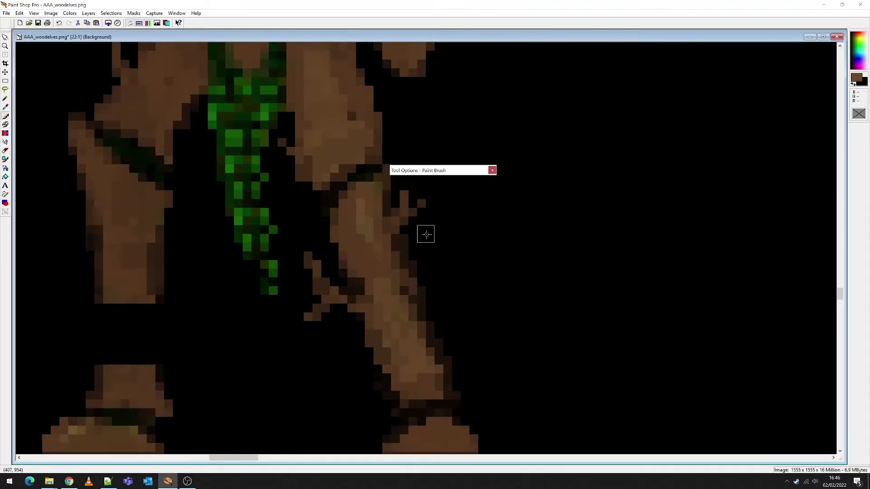
scroll(369, 303, down, 4)
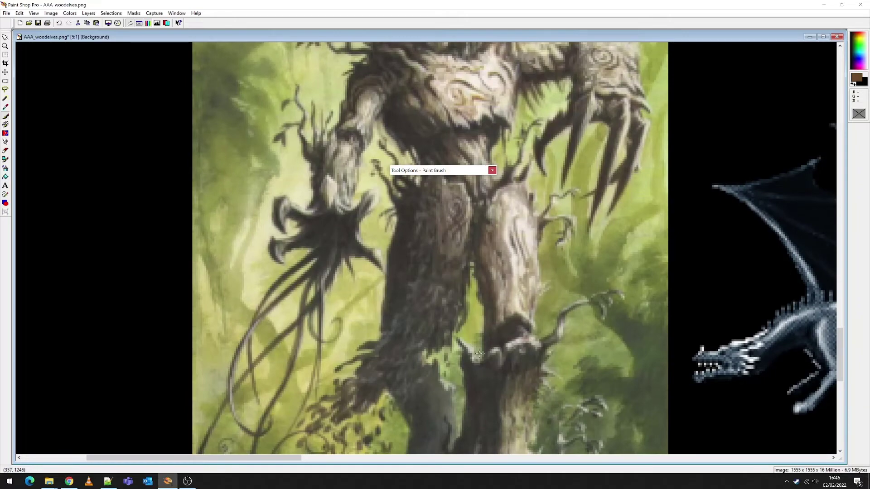
scroll(491, 202, down, 4)
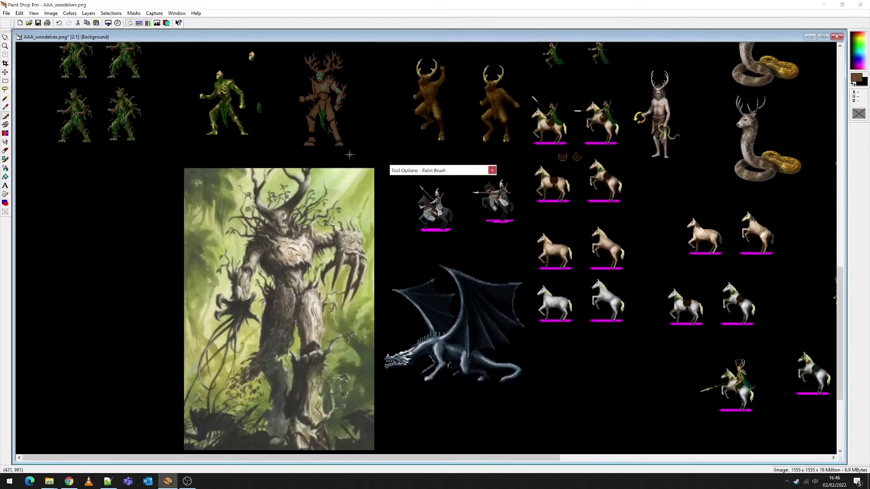
scroll(414, 225, up, 4)
scroll(425, 237, up, 5)
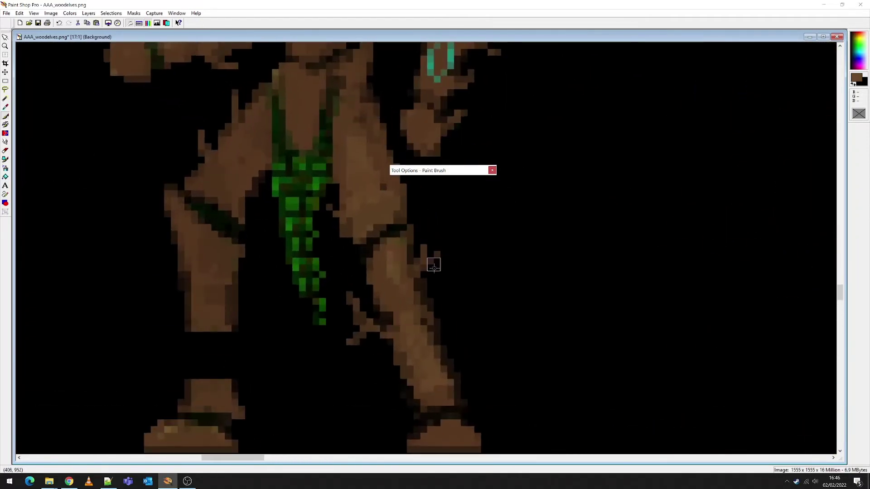
mouse_move(347, 204)
mouse_down()
mouse_move(340, 241)
mouse_move(351, 220)
mouse_up()
scroll(369, 224, down, 1)
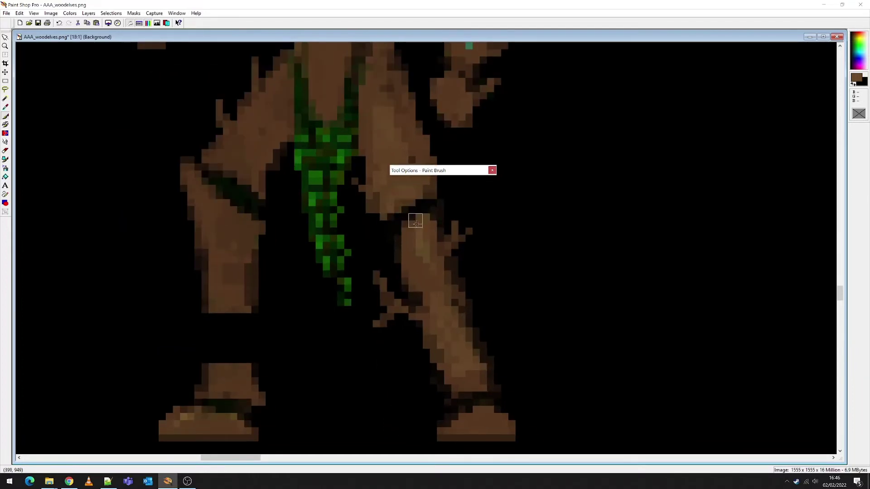
drag(397, 227, 413, 267)
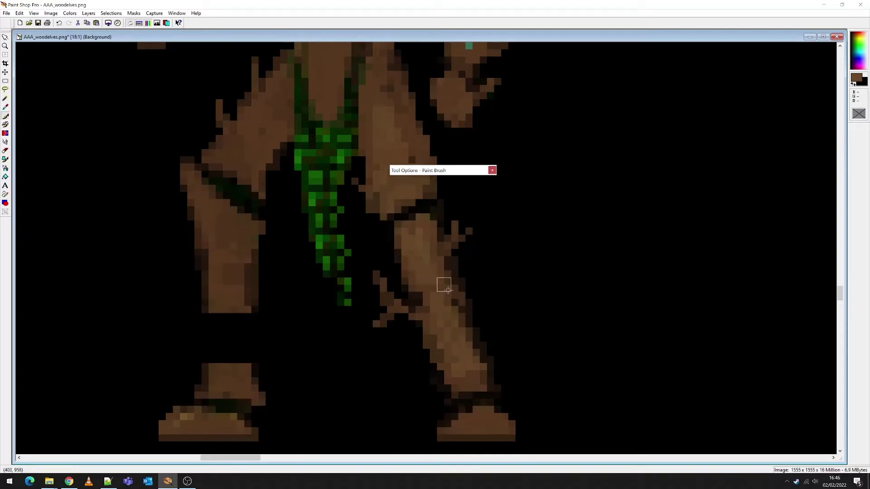
Step: Brush brown over the right leg's lower shin, down toward the ankle
mouse_move(454, 329)
mouse_down()
mouse_move(457, 398)
mouse_move(466, 397)
mouse_move(467, 380)
mouse_move(451, 391)
mouse_move(479, 377)
mouse_move(497, 385)
mouse_move(467, 361)
mouse_move(445, 380)
mouse_move(458, 368)
mouse_move(465, 333)
mouse_up()
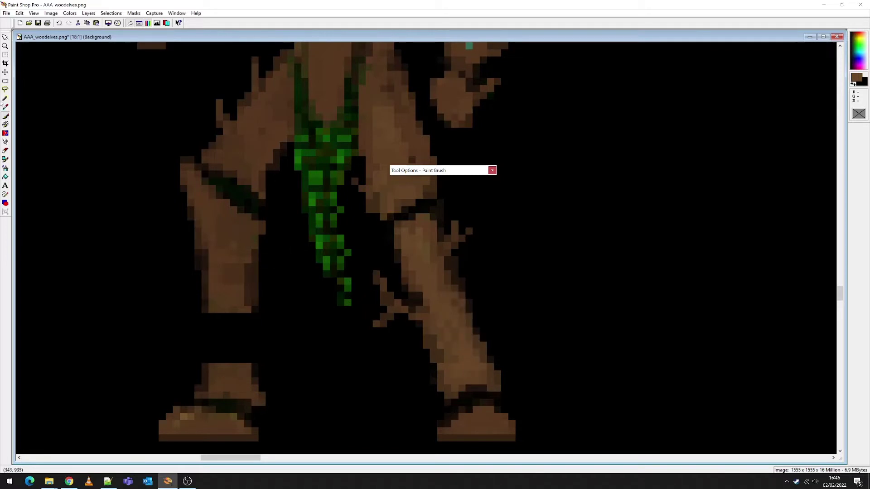
Step: Outline the left shin with a freehand selection and move it about 2 pixels left and 2 pixels down
click(5, 90)
mouse_move(151, 144)
mouse_down()
mouse_move(190, 158)
mouse_move(196, 175)
mouse_up()
drag(145, 136, 256, 189)
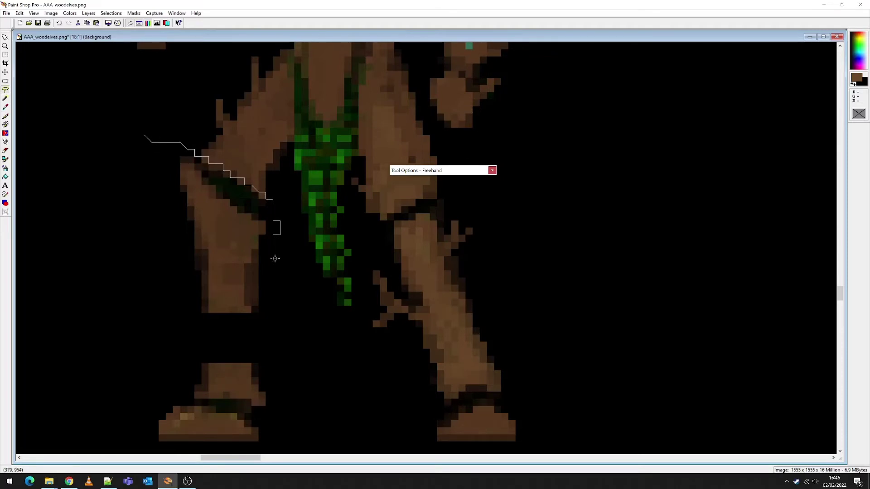
mouse_move(275, 259)
mouse_down()
mouse_move(220, 322)
mouse_move(137, 244)
mouse_move(125, 158)
mouse_move(140, 136)
mouse_up()
drag(223, 239, 213, 250)
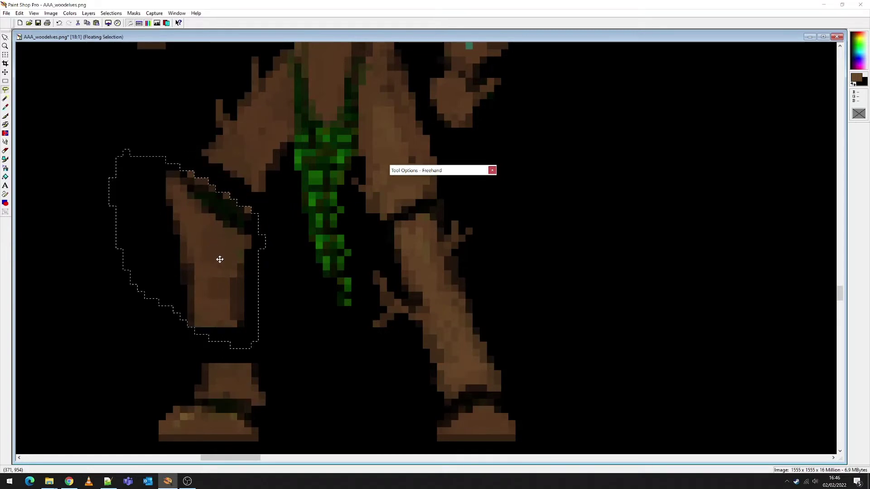
click(272, 352)
drag(152, 349, 127, 402)
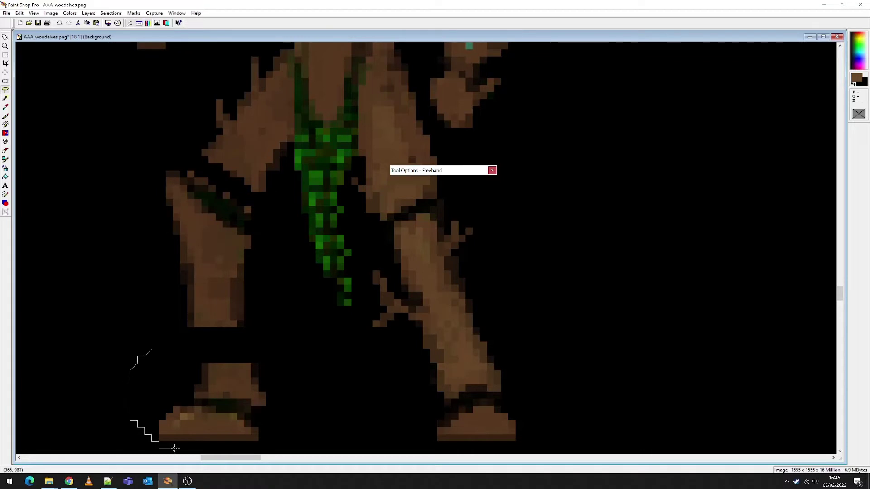
mouse_move(175, 448)
mouse_down()
mouse_move(343, 409)
mouse_move(262, 357)
mouse_move(179, 343)
mouse_up()
key(s)
click(322, 283)
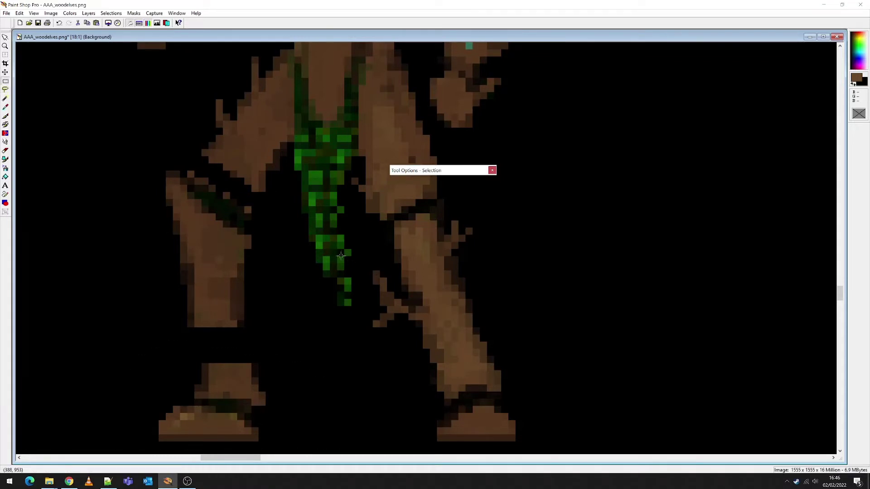
Step: Build a rectangular selection around the left shin and foot, move both 1 pixel right, and deselect
drag(147, 168, 195, 271)
drag(137, 163, 194, 221)
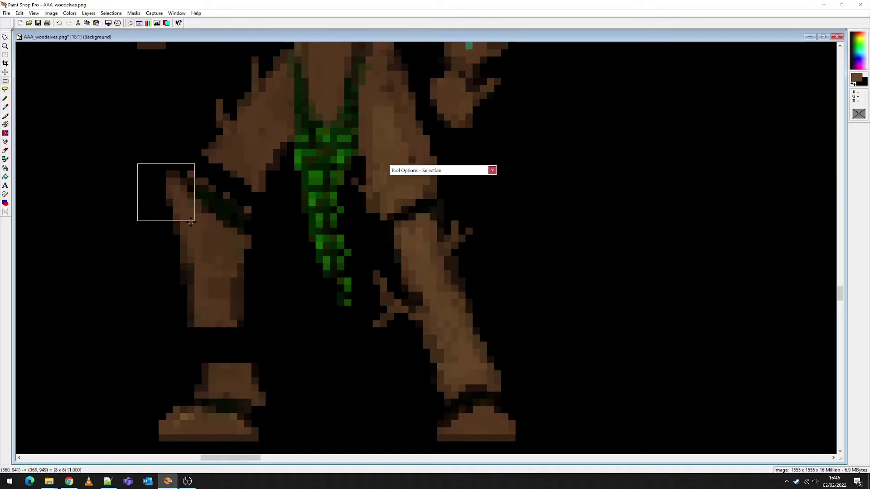
drag(144, 178, 230, 284)
drag(206, 199, 279, 271)
drag(116, 228, 293, 449)
drag(247, 346, 251, 345)
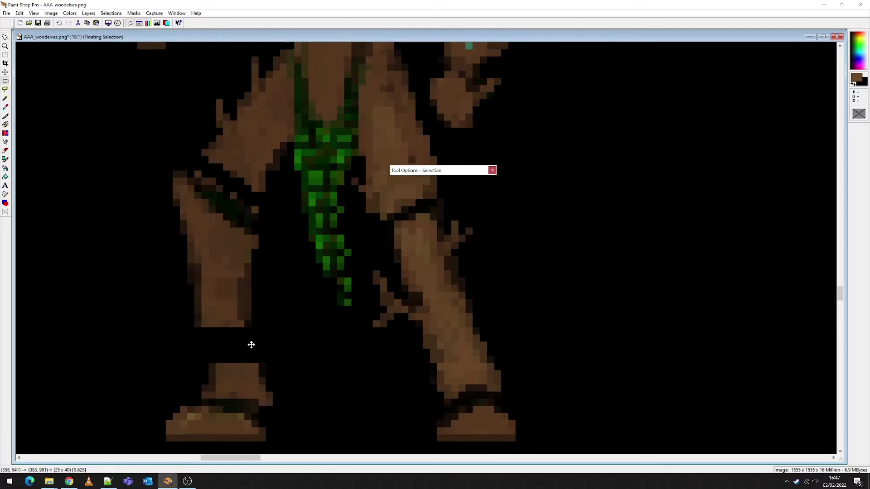
key(ctrl+d)
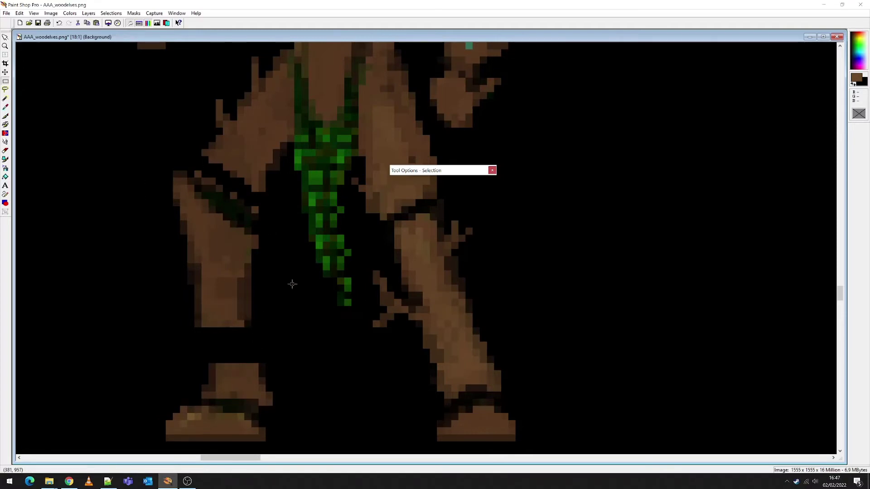
Step: Paint brown over the left thigh's knee end and fill the gap between the left shin and ankle
click(5, 115)
mouse_move(223, 177)
mouse_down()
mouse_move(252, 200)
mouse_move(224, 173)
mouse_move(232, 184)
mouse_move(244, 148)
mouse_move(230, 168)
mouse_move(279, 107)
mouse_move(239, 156)
mouse_move(277, 110)
mouse_move(244, 163)
mouse_up()
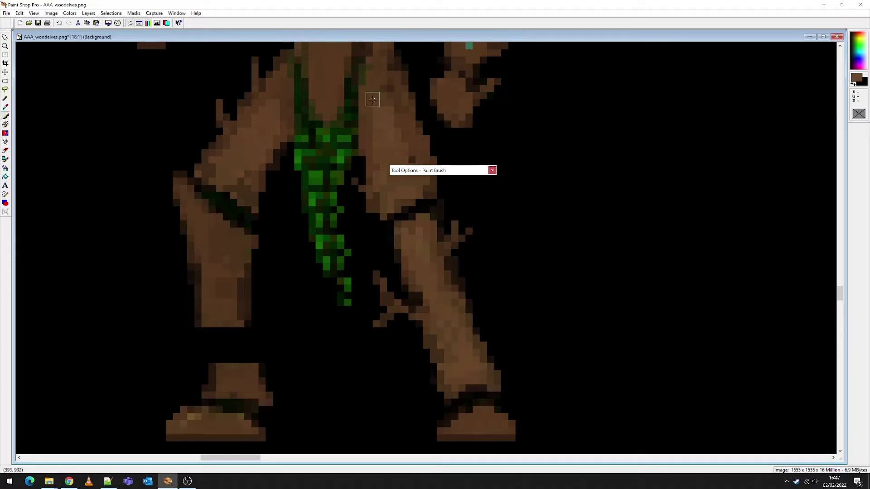
scroll(381, 120, up, 1)
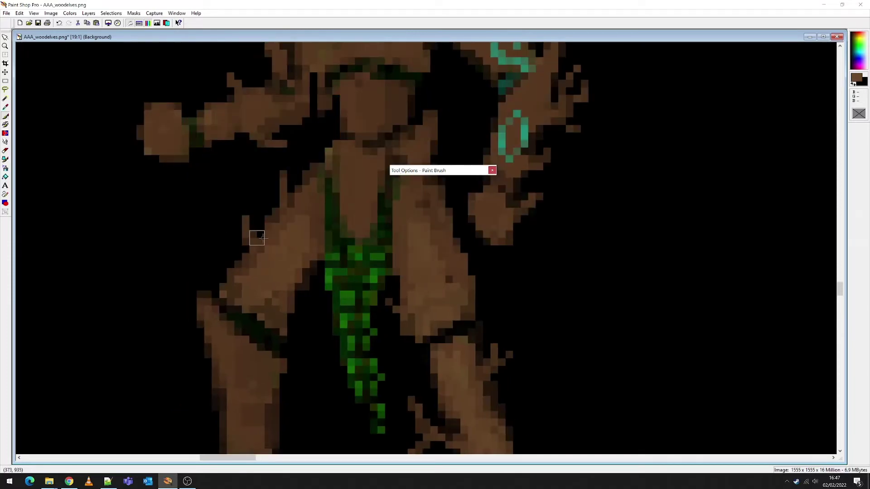
scroll(408, 297, down, 4)
scroll(470, 233, up, 3)
scroll(470, 233, up, 2)
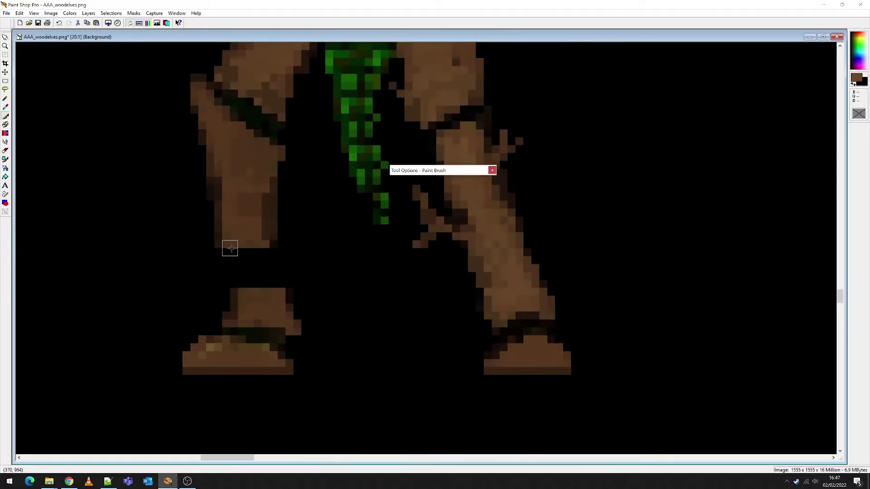
mouse_move(229, 247)
mouse_down()
mouse_move(242, 286)
mouse_move(262, 286)
mouse_move(267, 238)
mouse_move(274, 287)
mouse_up()
mouse_move(263, 251)
mouse_down()
mouse_move(254, 286)
mouse_move(262, 254)
mouse_move(274, 283)
mouse_move(207, 106)
mouse_move(226, 174)
mouse_move(236, 175)
mouse_move(222, 127)
mouse_move(270, 155)
mouse_move(251, 159)
mouse_move(245, 204)
mouse_move(251, 313)
mouse_move(227, 336)
mouse_move(227, 349)
mouse_move(198, 369)
mouse_move(227, 361)
mouse_up()
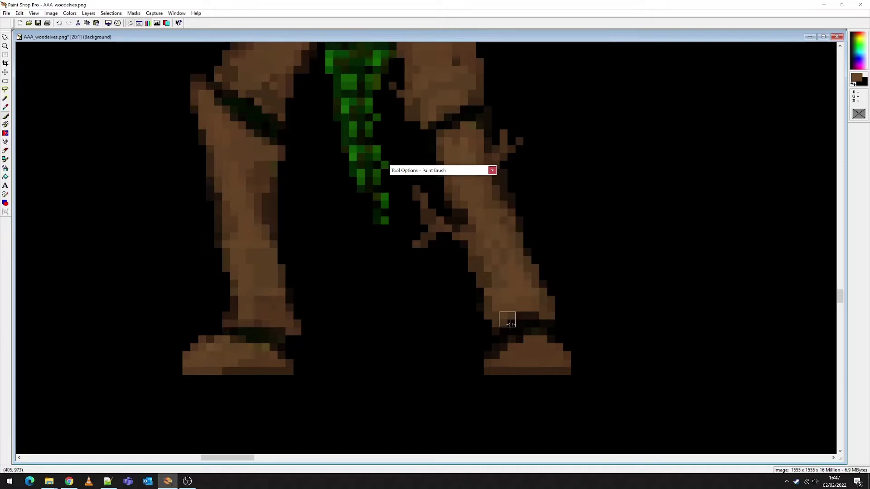
Step: Lighten the right foot and the middle of the right shin with brown brush strokes
mouse_move(537, 357)
mouse_down()
mouse_move(508, 363)
mouse_move(557, 359)
mouse_move(559, 368)
mouse_up()
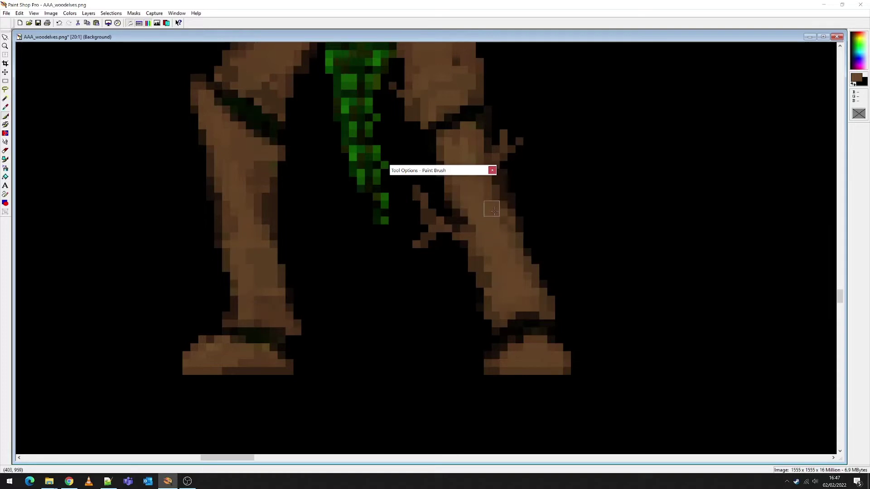
mouse_move(489, 213)
mouse_down()
mouse_move(491, 189)
mouse_move(515, 252)
mouse_up()
scroll(423, 235, down, 5)
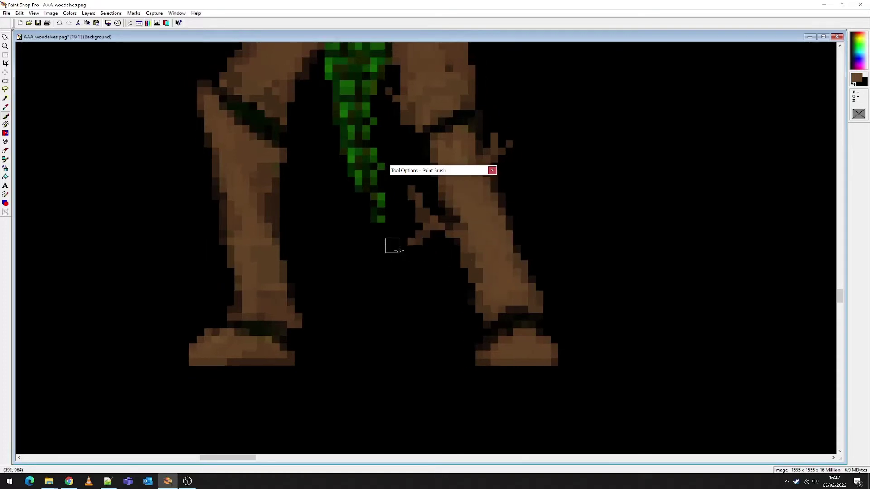
scroll(423, 233, down, 4)
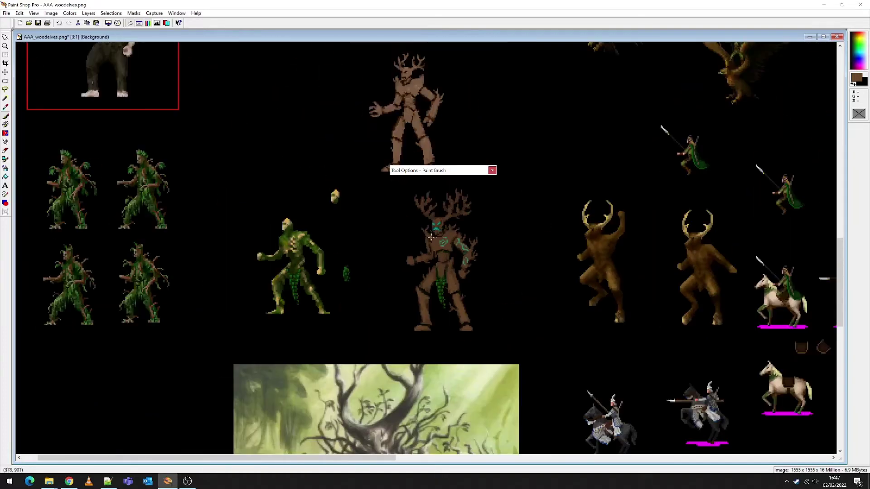
Step: Adjust the brush opacity, set its size to 1, and paint lighter brown along the right antler's main branches
scroll(473, 262, up, 6)
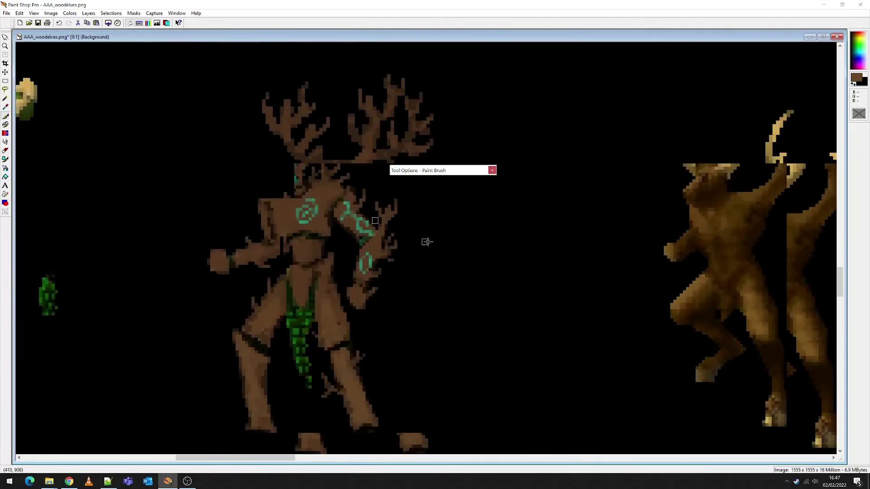
scroll(402, 242, up, 1)
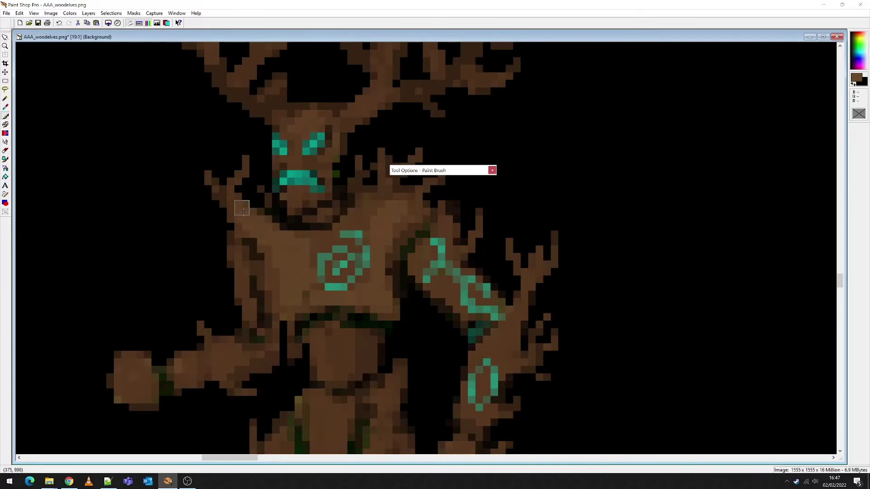
scroll(405, 170, up, 3)
scroll(402, 216, up, 1)
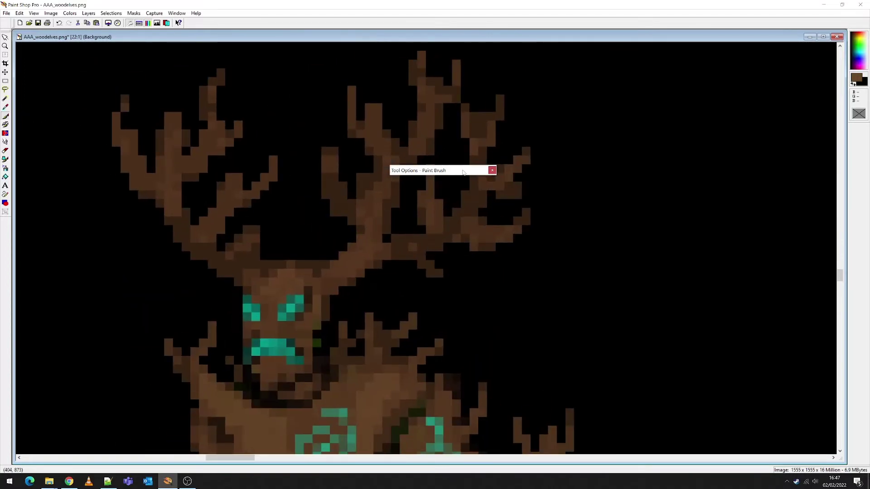
mouse_move(438, 172)
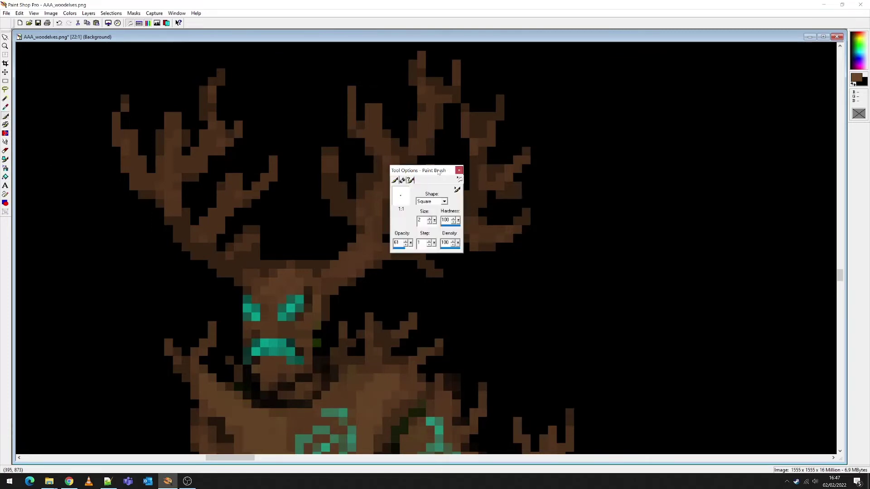
drag(411, 244, 393, 249)
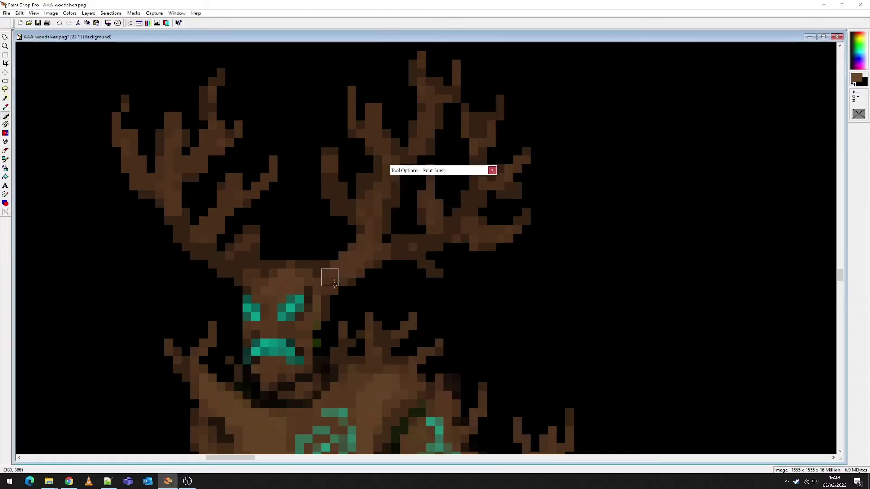
mouse_move(453, 173)
mouse_move(369, 246)
mouse_down()
mouse_move(368, 193)
mouse_move(369, 239)
mouse_move(377, 186)
mouse_move(377, 230)
mouse_up()
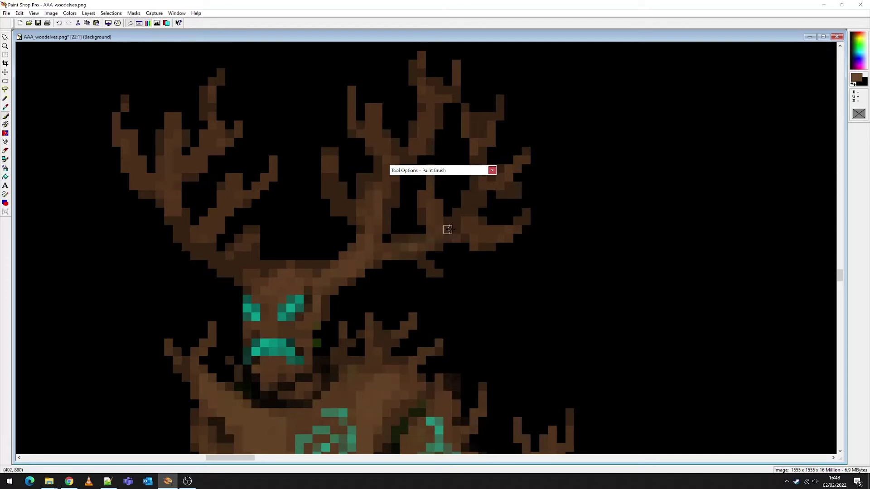
mouse_move(447, 229)
mouse_down()
mouse_move(481, 192)
mouse_move(440, 237)
mouse_up()
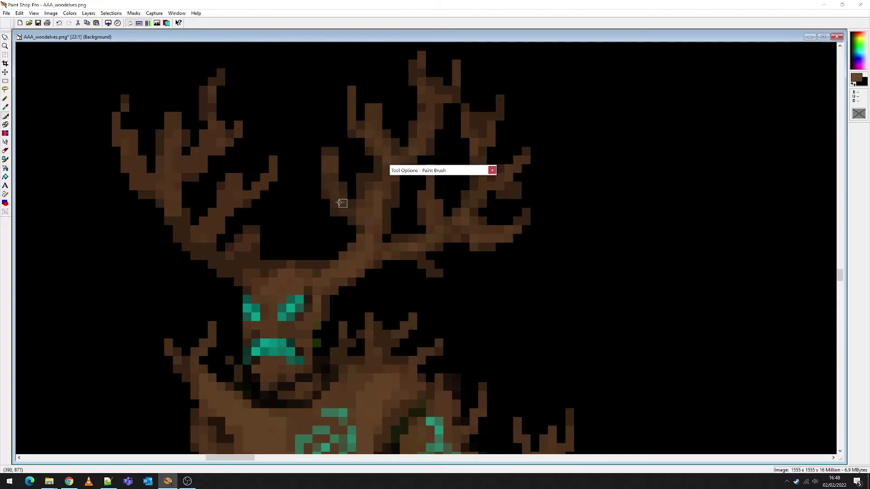
Step: Select the tree figure's green leaf loincloth with combined rectangles and remove the black background from the selection using the Magic Wand
scroll(480, 237, down, 1)
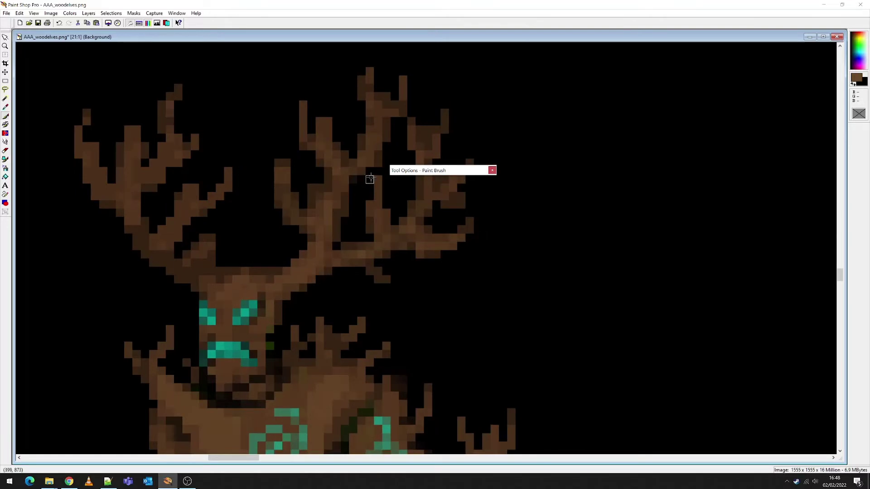
scroll(380, 231, down, 16)
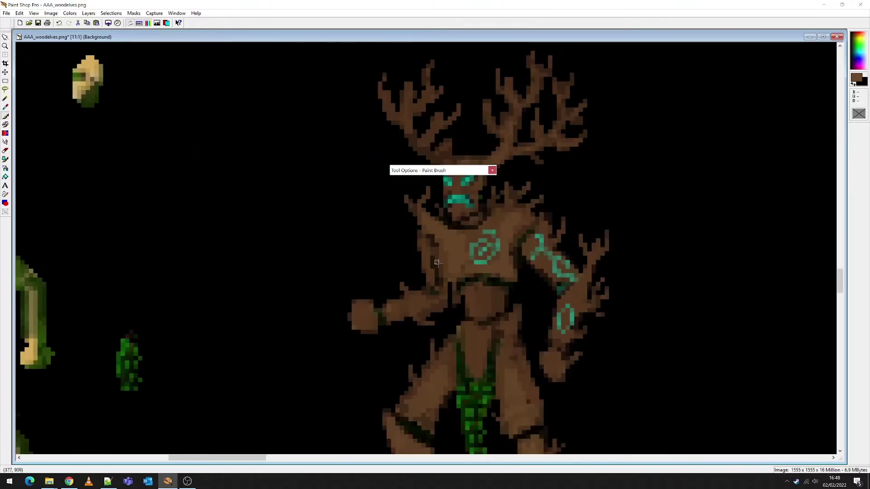
scroll(408, 256, down, 3)
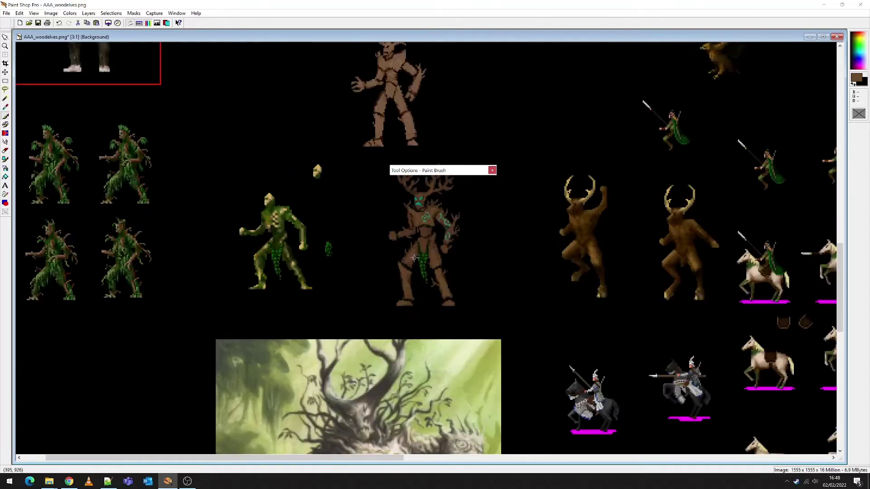
scroll(345, 237, down, 1)
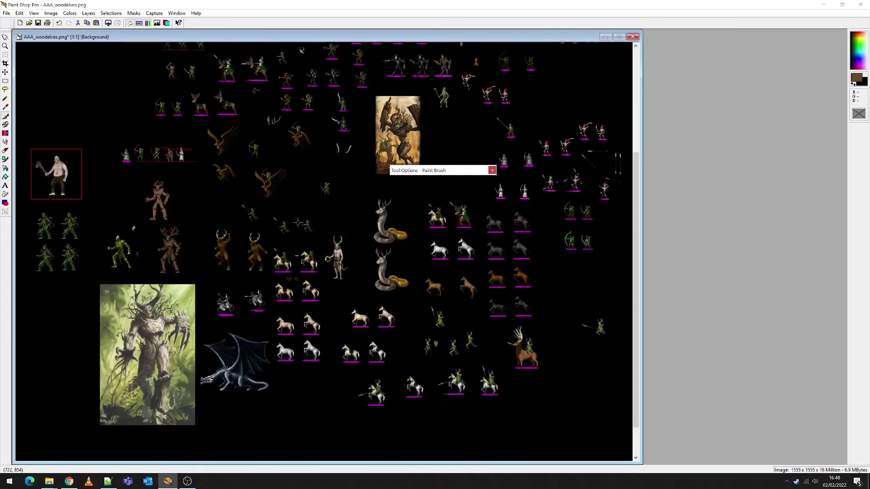
scroll(184, 242, up, 6)
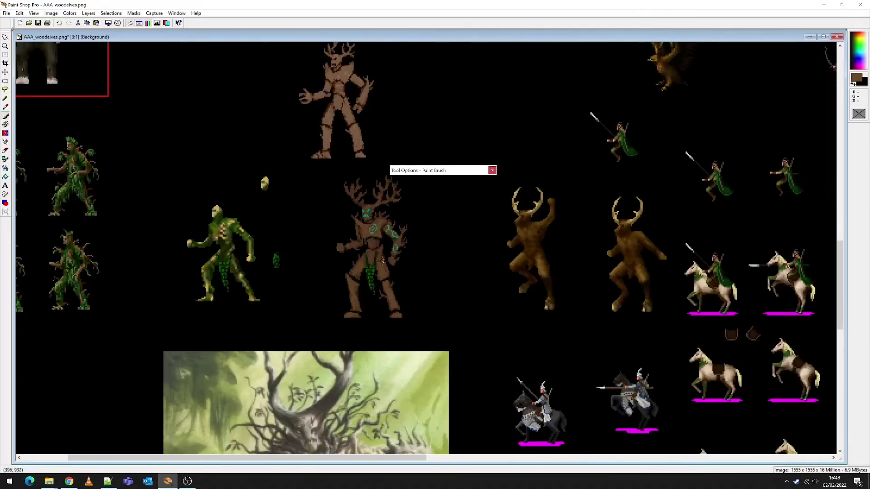
scroll(414, 244, up, 6)
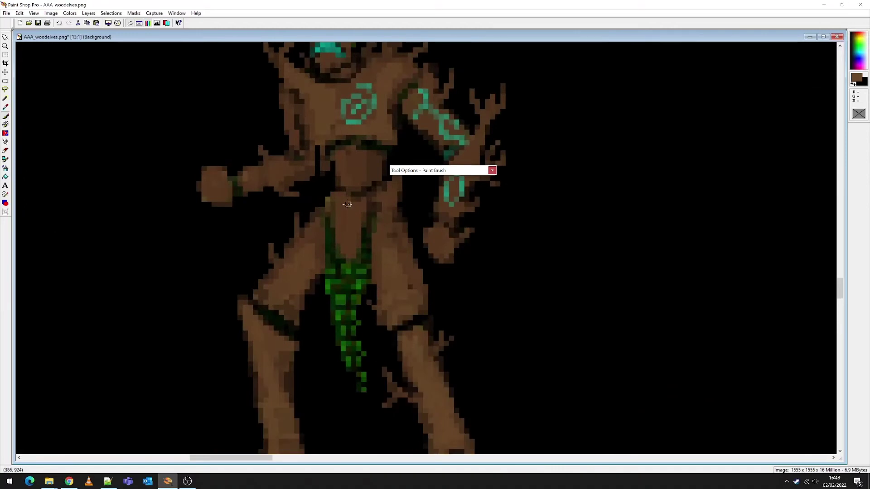
click(5, 82)
drag(324, 204, 334, 247)
drag(361, 207, 371, 294)
drag(328, 247, 367, 399)
click(5, 98)
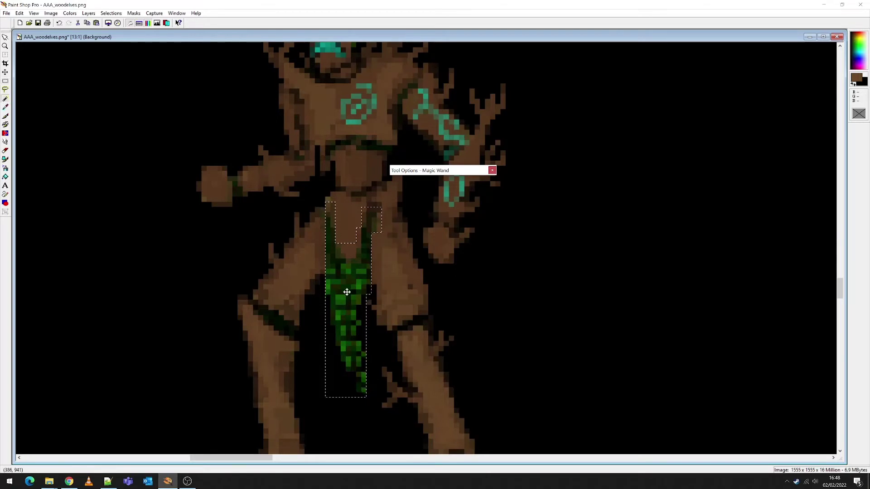
ctrl+click(348, 342)
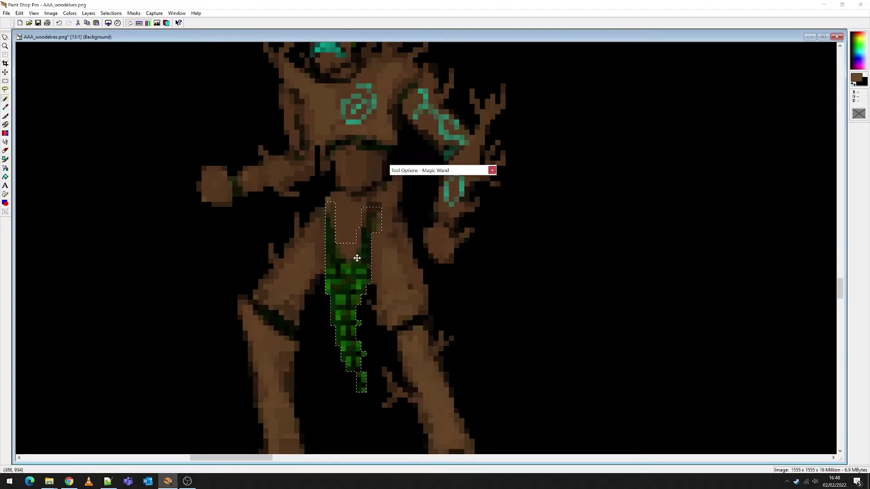
Step: Trim the loincloth selection's two upper ends by one pixel row, move the loincloth up about 3 pixels, and deselect
click(5, 81)
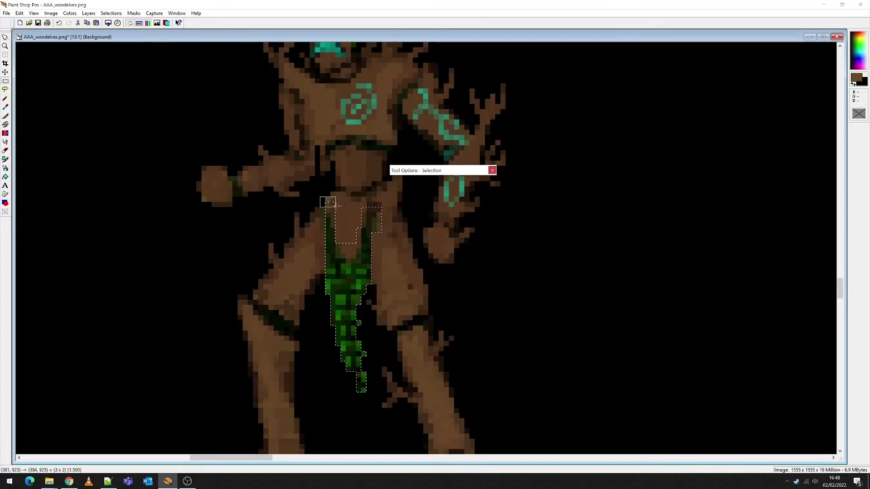
drag(361, 198, 382, 212)
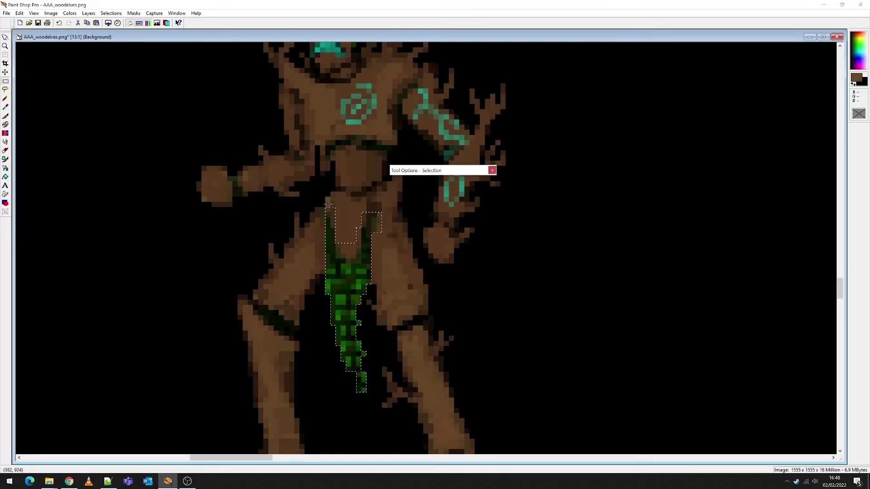
drag(325, 202, 337, 210)
drag(355, 273, 354, 261)
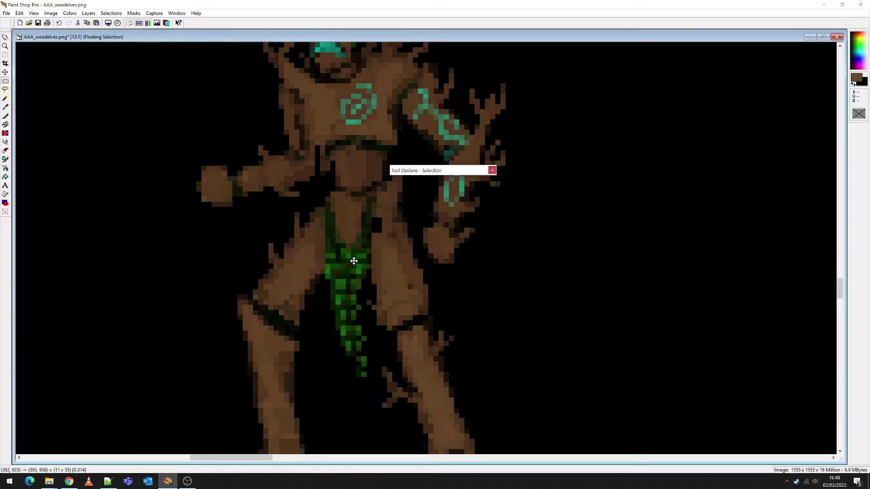
key(ctrl+d)
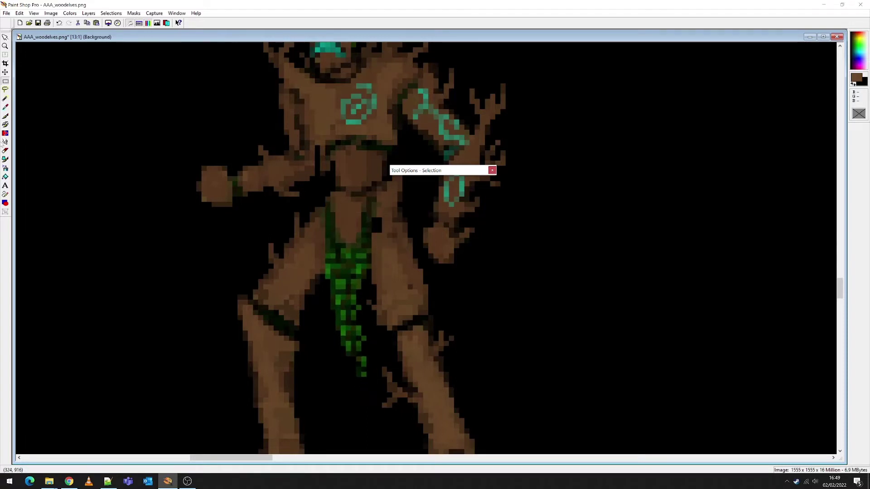
Step: Switch to the Paint Brush, move its options window away from the figure, and fill the dark gap beside the loincloth with brown
click(6, 116)
mouse_move(437, 194)
drag(410, 243, 426, 241)
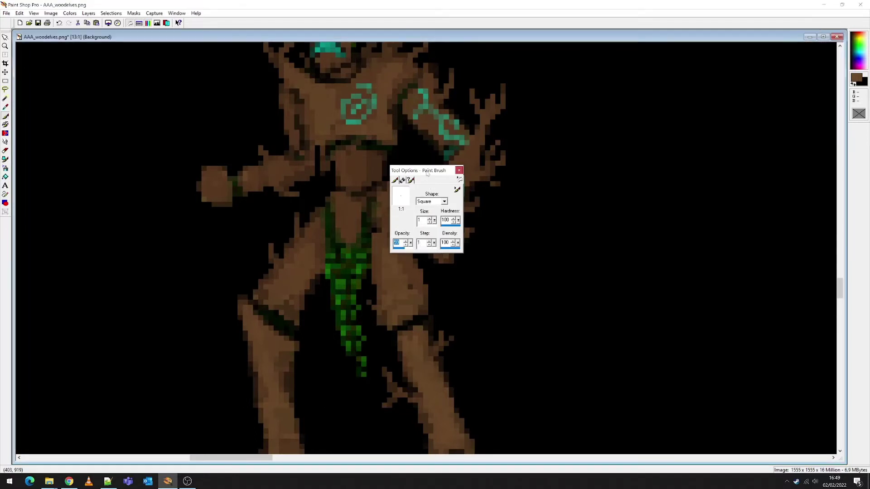
drag(427, 173, 519, 173)
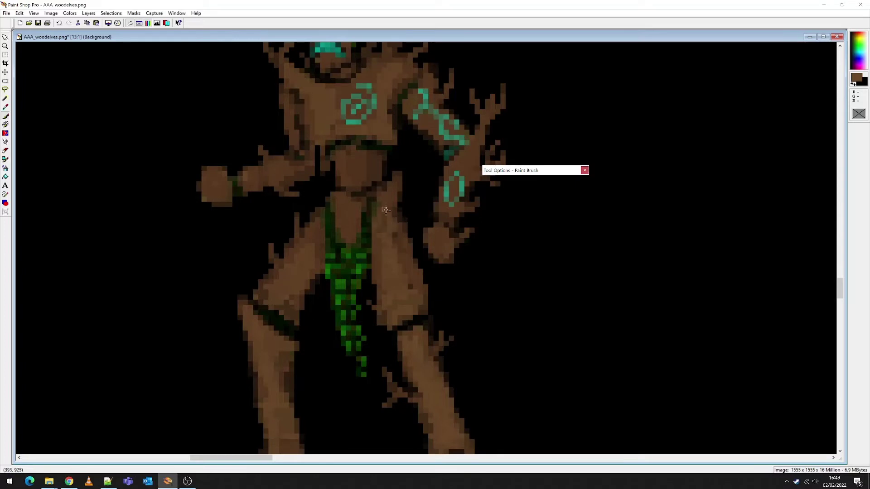
Step: Select the tree figure's left forearm and fist, move them slightly down and outward, and paint brown over the gap at the elbow
scroll(393, 270, up, 3)
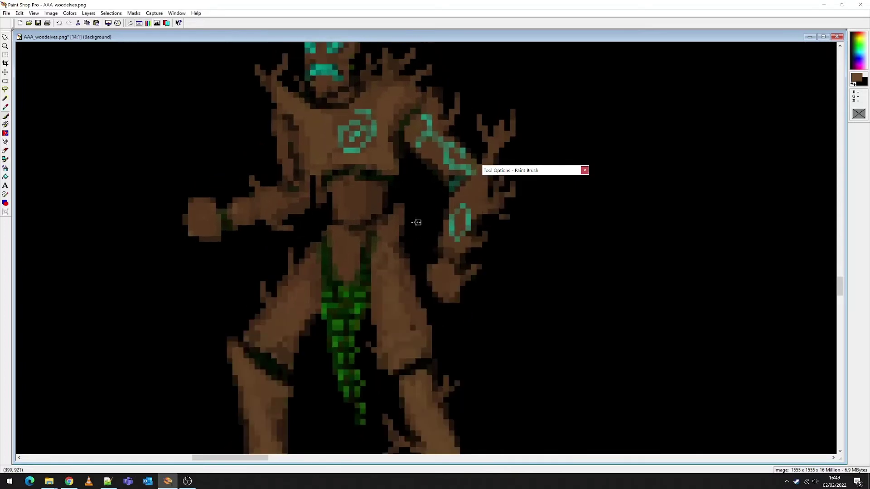
key(s)
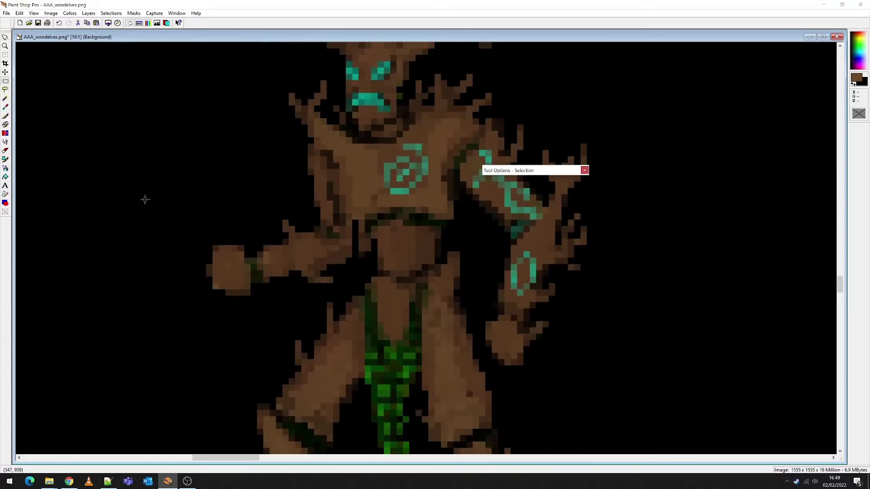
drag(143, 201, 308, 313)
click(282, 273)
drag(282, 273, 277, 284)
key(ctrl+d)
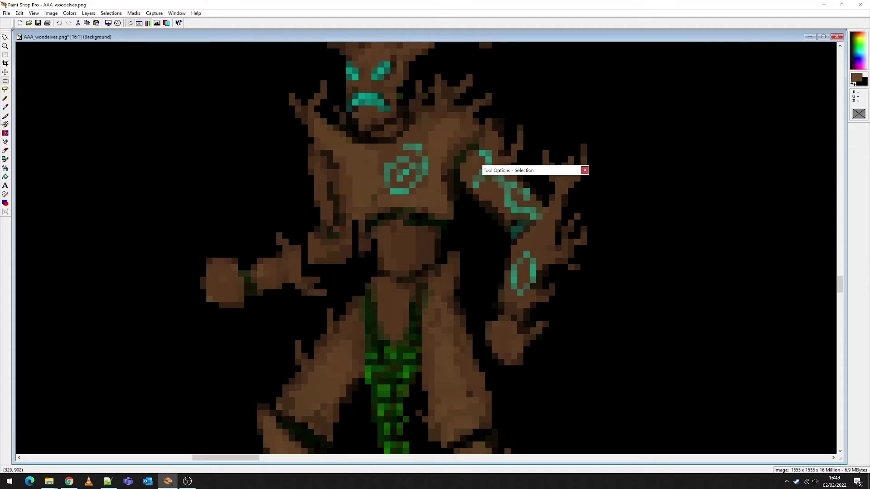
click(5, 116)
mouse_move(304, 242)
mouse_down()
mouse_move(304, 269)
mouse_move(317, 269)
mouse_move(305, 274)
mouse_move(323, 272)
mouse_move(333, 262)
mouse_move(309, 248)
mouse_move(306, 273)
mouse_move(319, 262)
mouse_move(300, 257)
mouse_move(304, 267)
mouse_move(265, 279)
mouse_up()
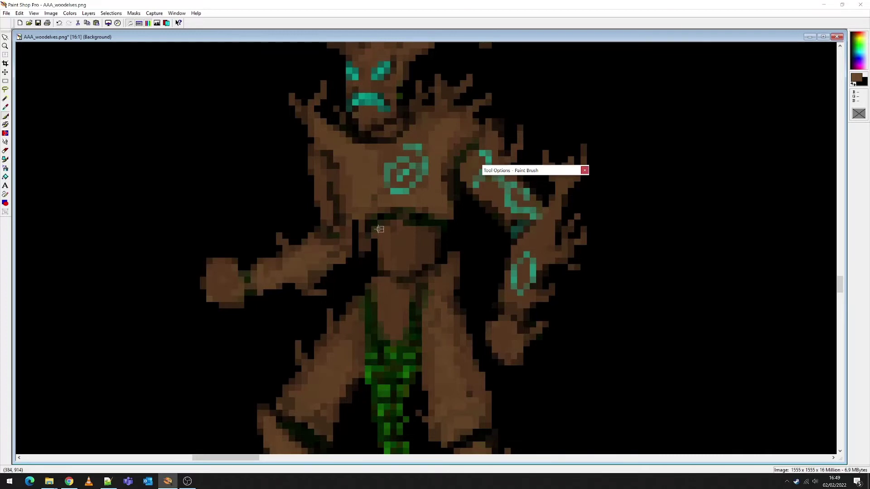
Step: Select the right forearm and hand with a rectangle, excluding the corner that covers the thigh
scroll(429, 317, down, 3)
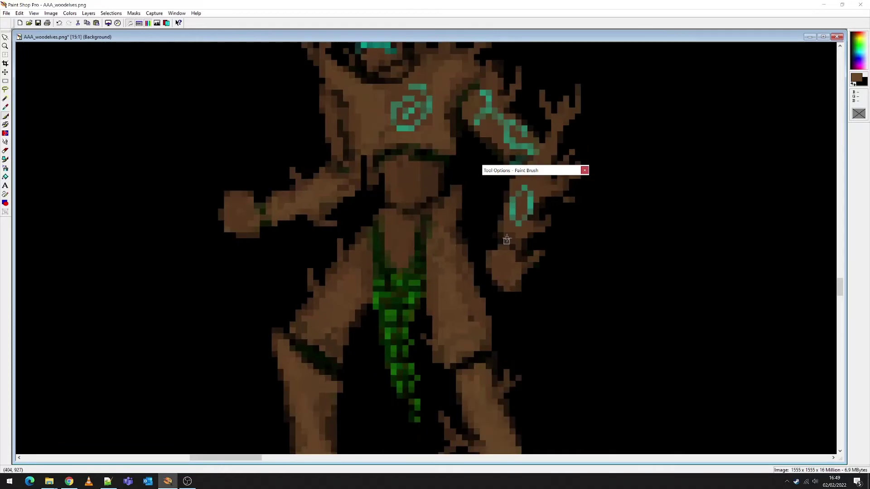
scroll(265, 242, right, 3)
scroll(443, 288, up, 1)
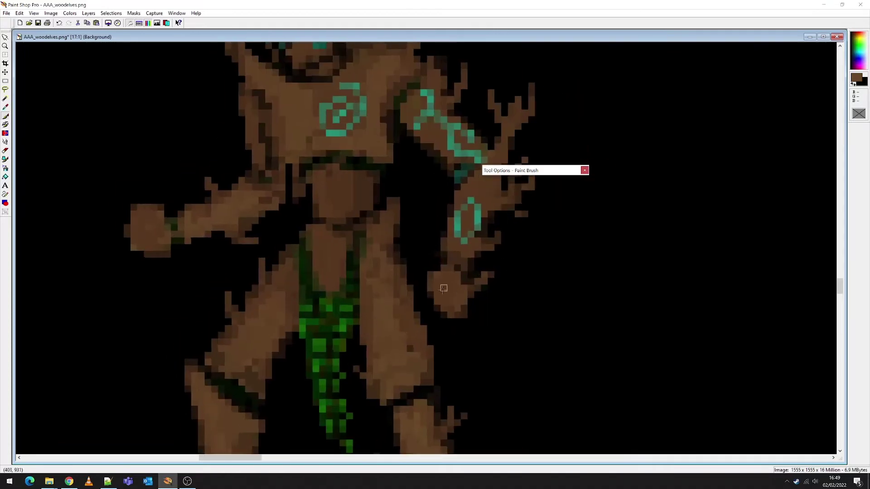
scroll(442, 279, up, 2)
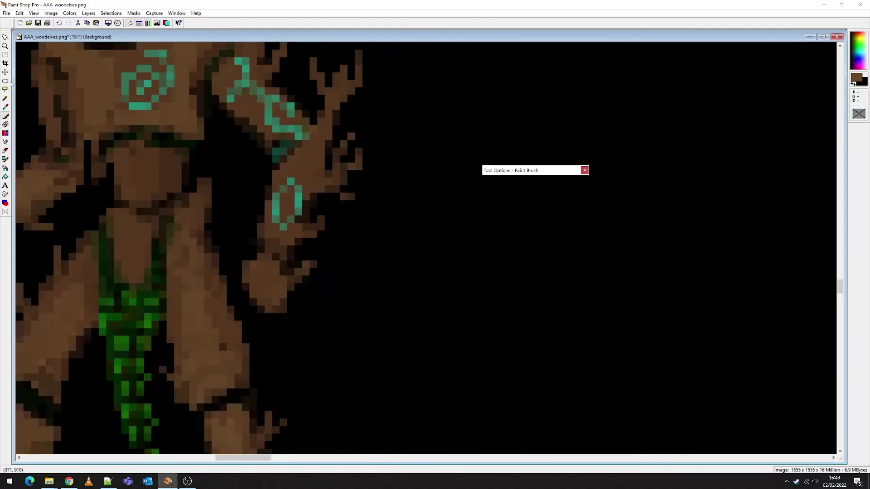
click(5, 81)
drag(233, 170, 407, 327)
drag(219, 298, 245, 329)
Step: Examine the other tree creature sprites and reference art across the sheet, and return to the antlered figure
scroll(375, 317, down, 8)
scroll(436, 278, down, 1)
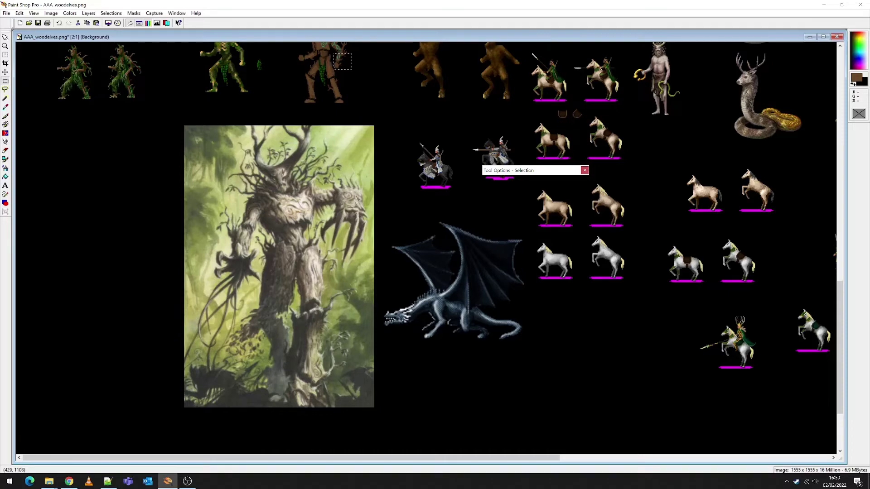
key(KP_Subtract)
key(KP_Add)
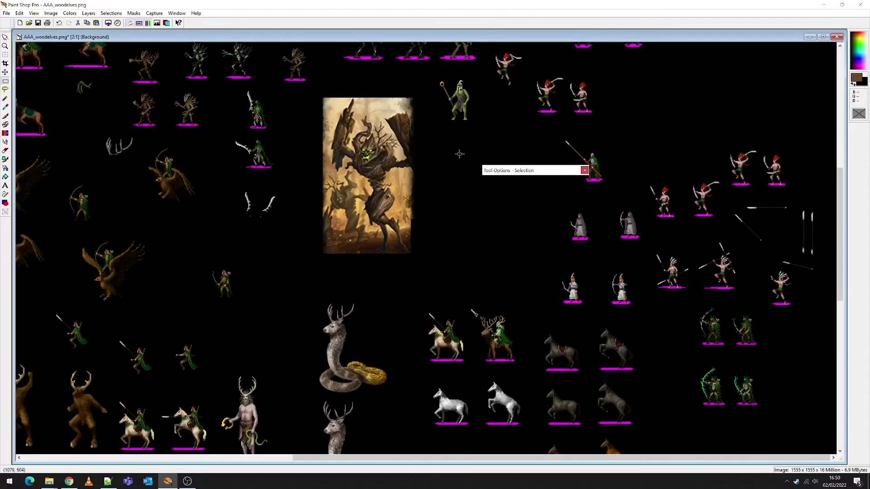
key(KP_Add)
key(KP_Add)
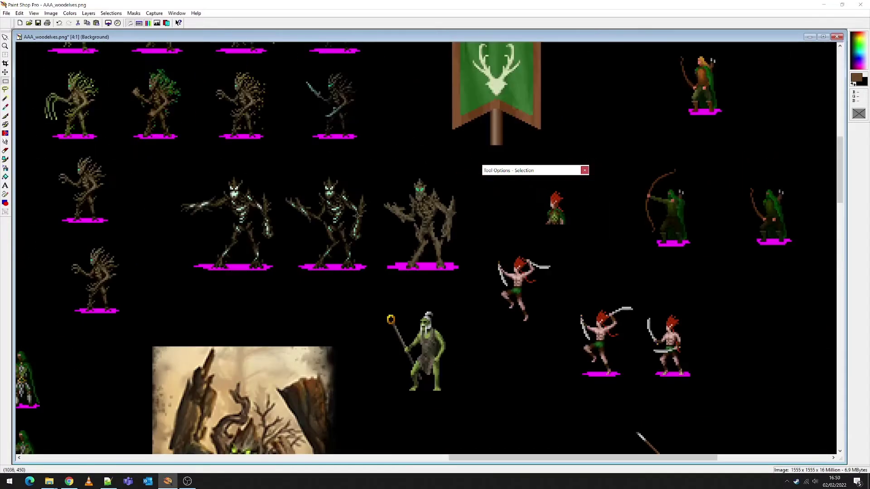
key(KP_Subtract)
key(KP_Subtract)
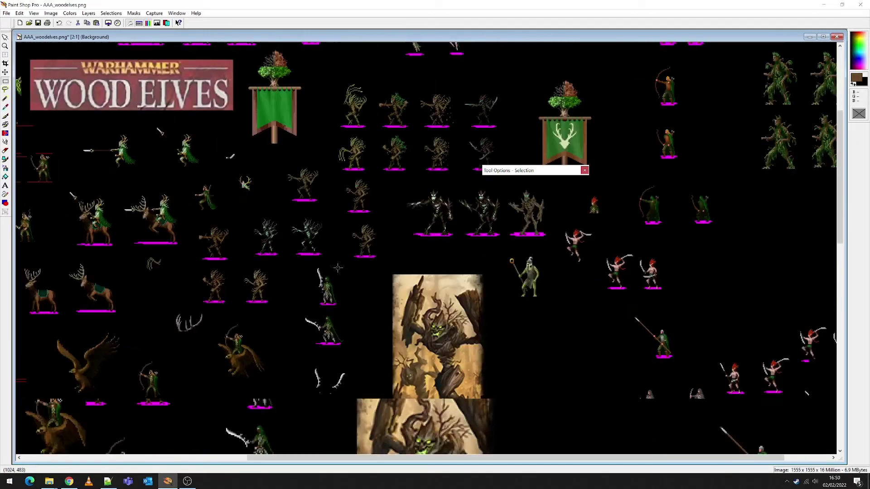
key(KP_Subtract)
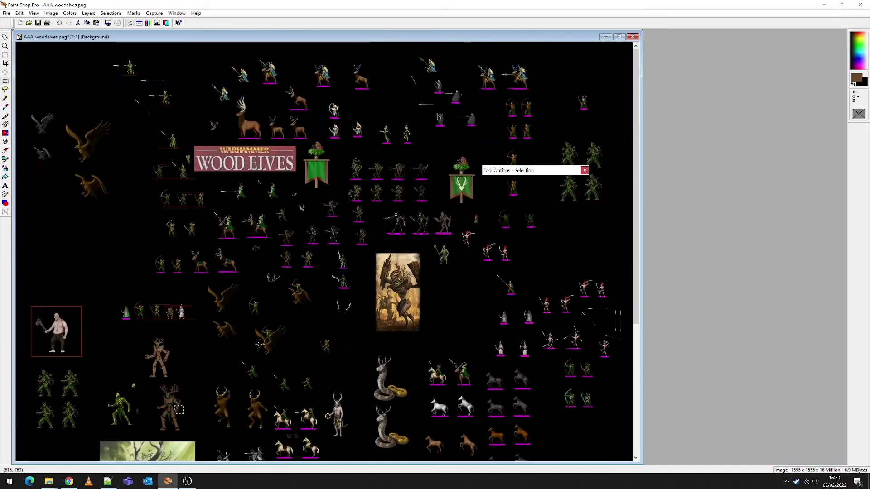
key(KP_Add)
scroll(399, 282, up, 10)
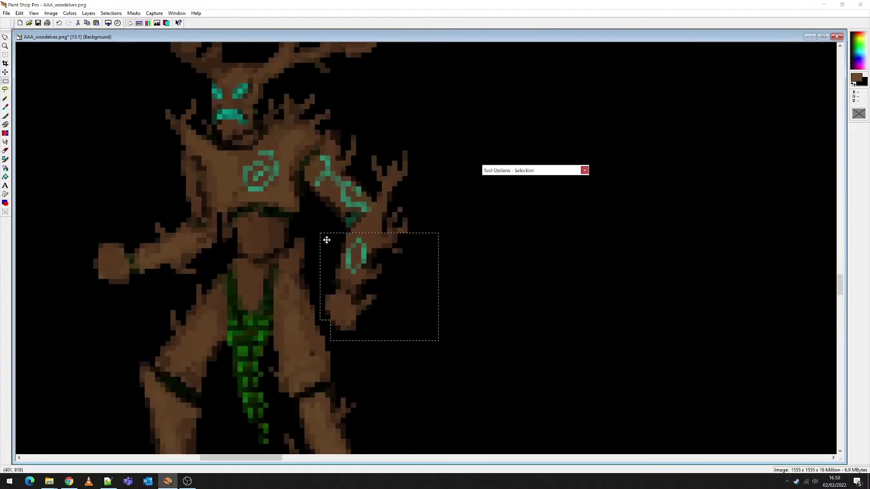
Step: Extend the selection freehand around the right forearm's branches, move the whole lower arm slightly down and right, and deselect
click(5, 90)
mouse_move(326, 236)
mouse_down()
mouse_move(356, 167)
mouse_move(398, 134)
mouse_move(434, 157)
mouse_move(439, 250)
mouse_up()
scroll(323, 322, down, 1)
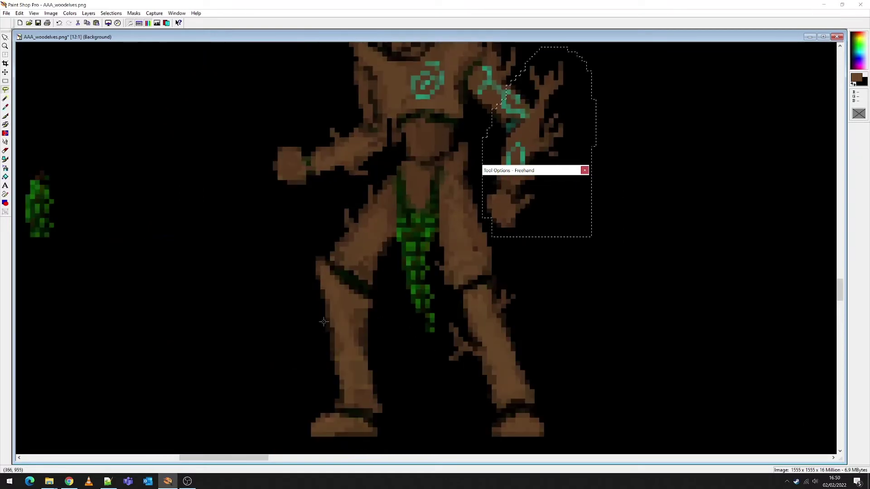
scroll(491, 216, up, 2)
drag(420, 216, 423, 223)
key(ctrl+d)
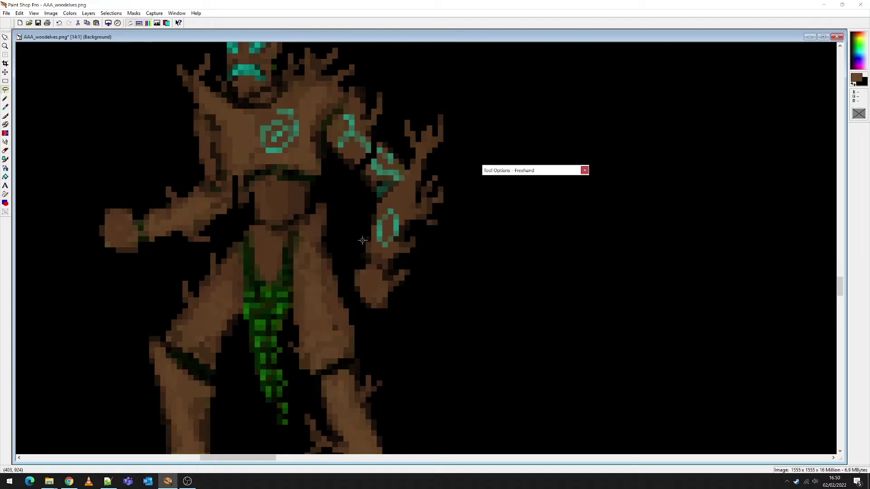
Step: Select the right forearm and hand below the elbow branches freehand, move them about 2 pixels down, and deselect
mouse_move(356, 231)
mouse_down()
mouse_move(346, 274)
mouse_move(370, 317)
mouse_move(423, 307)
mouse_move(442, 264)
mouse_move(405, 206)
mouse_move(368, 203)
mouse_move(354, 232)
mouse_move(383, 250)
mouse_up()
click(384, 241)
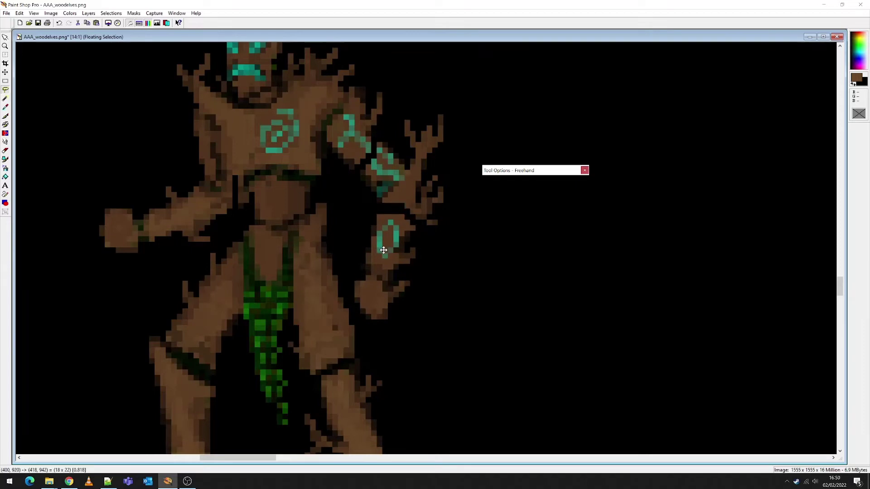
key(ctrl+d)
Step: Paint brown over the gaps in the right arm, below the elbow branches and across the upper arm
scroll(426, 229, up, 1)
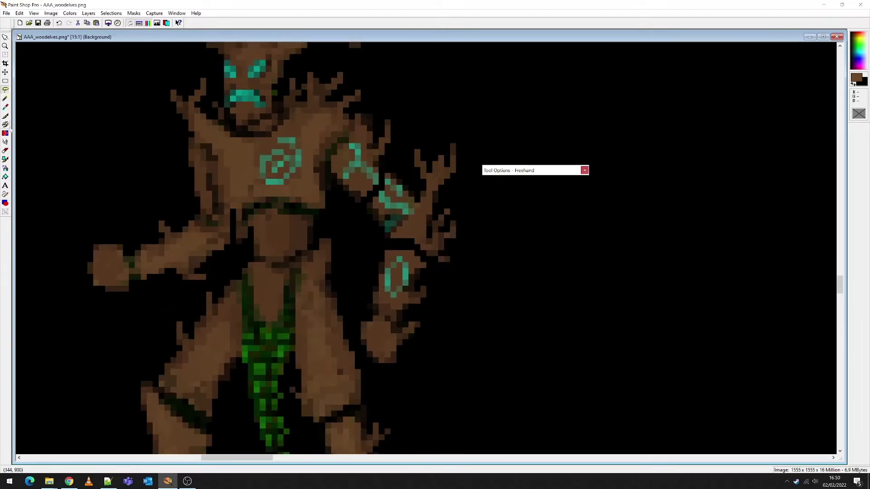
click(5, 116)
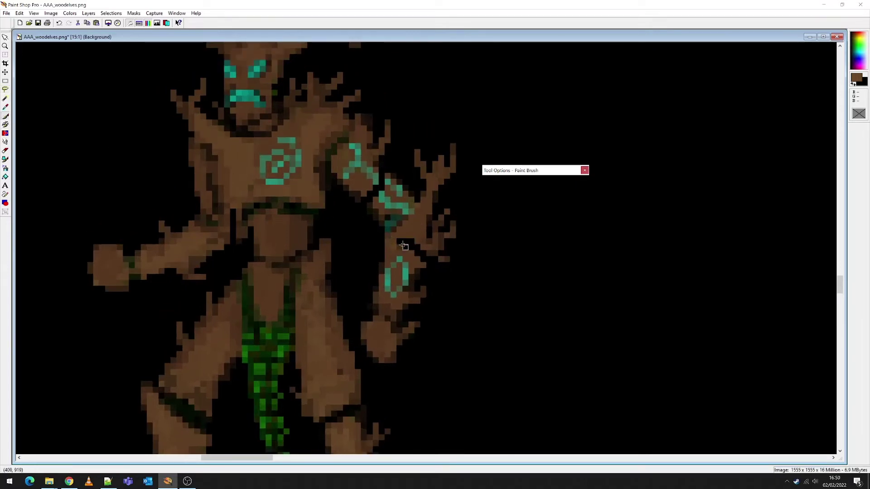
mouse_move(403, 245)
mouse_down()
mouse_move(427, 252)
mouse_move(418, 259)
mouse_move(441, 234)
mouse_up()
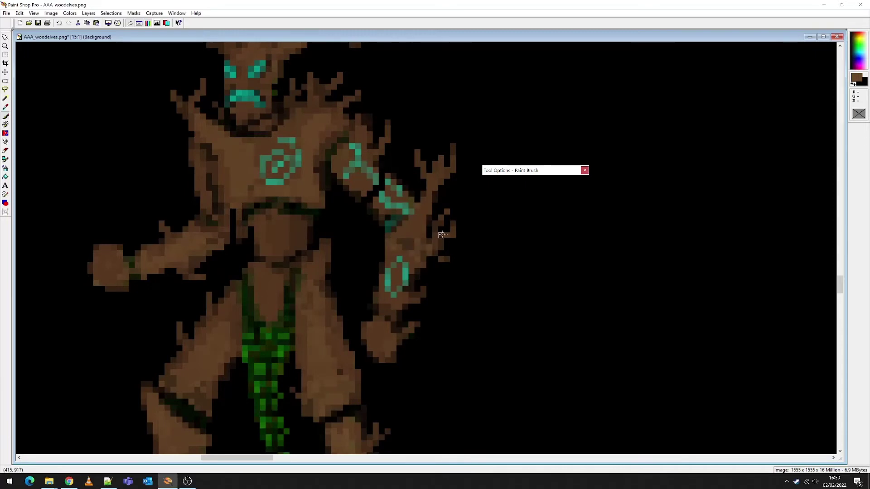
scroll(442, 235, up, 3)
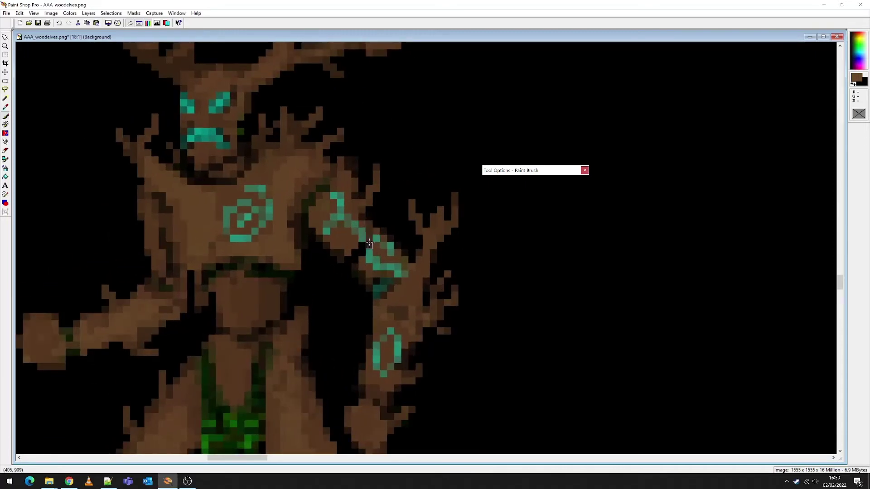
mouse_move(369, 245)
mouse_down()
mouse_move(352, 265)
mouse_move(340, 252)
mouse_up()
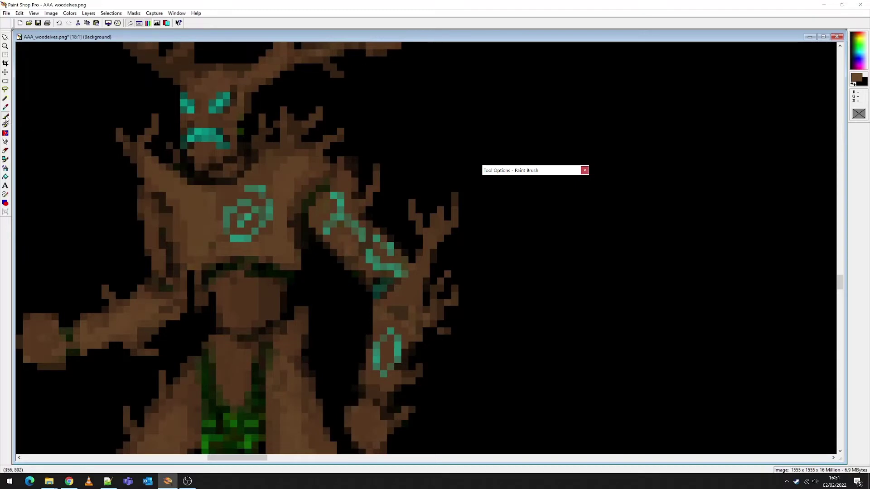
Step: Sample teal from the creature's mouth and paint the missing pixels joining the rune lines on the right upper arm
click(6, 108)
click(194, 136)
click(5, 116)
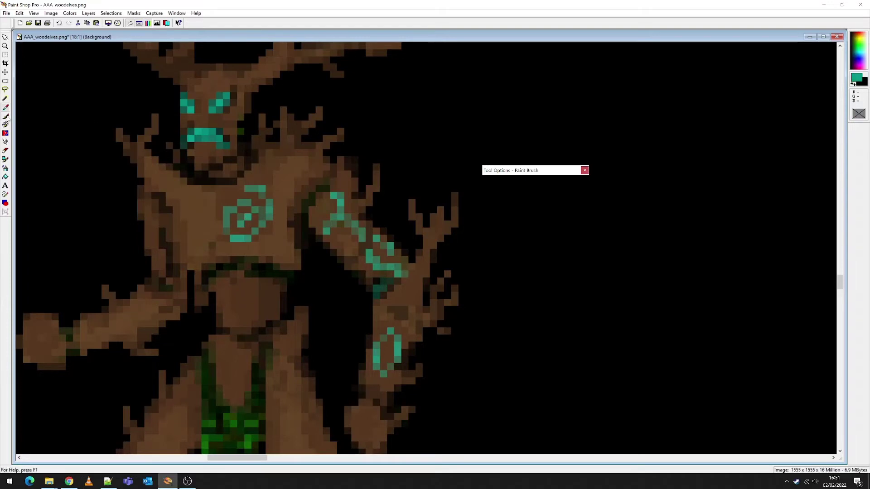
click(366, 233)
click(362, 244)
Step: Select the upper-left leafy tree figure, move it to the other side of its neighbouring pose, and deselect
scroll(376, 252, down, 1)
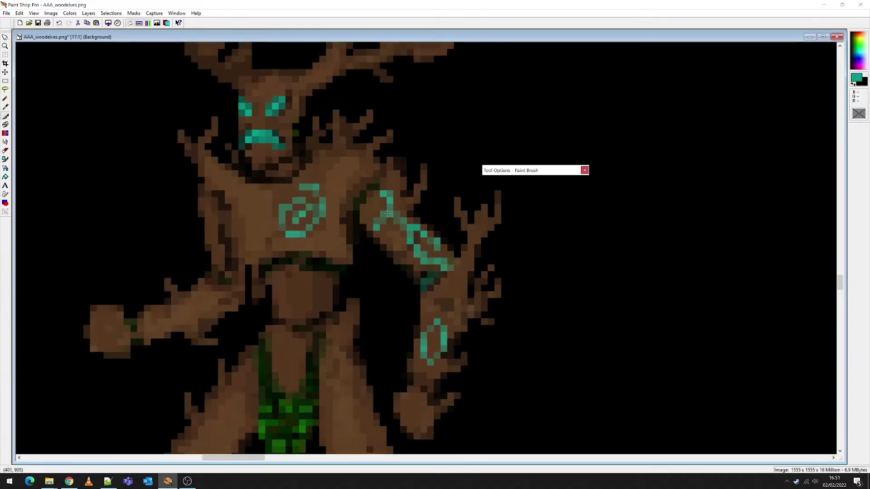
scroll(376, 220, down, 11)
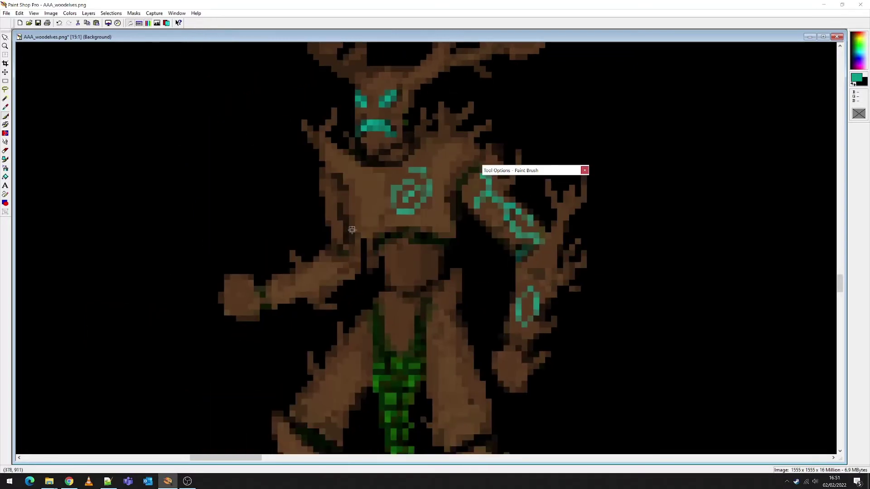
scroll(427, 234, down, 2)
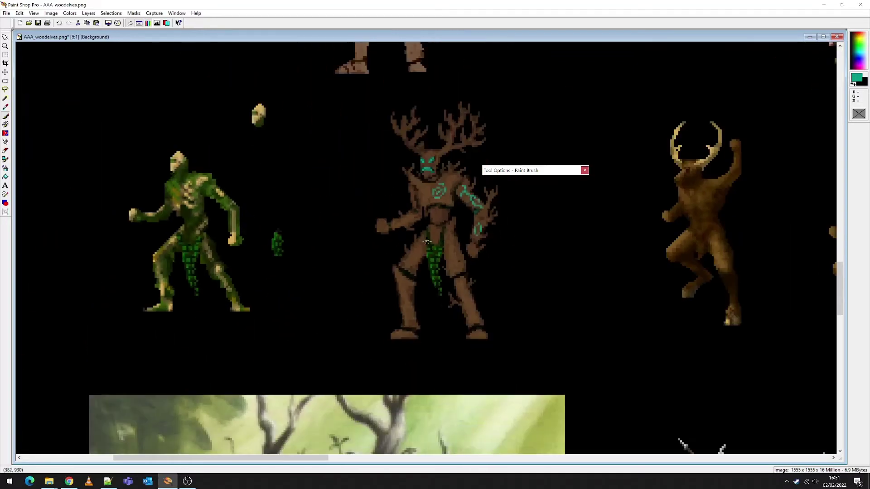
click(5, 81)
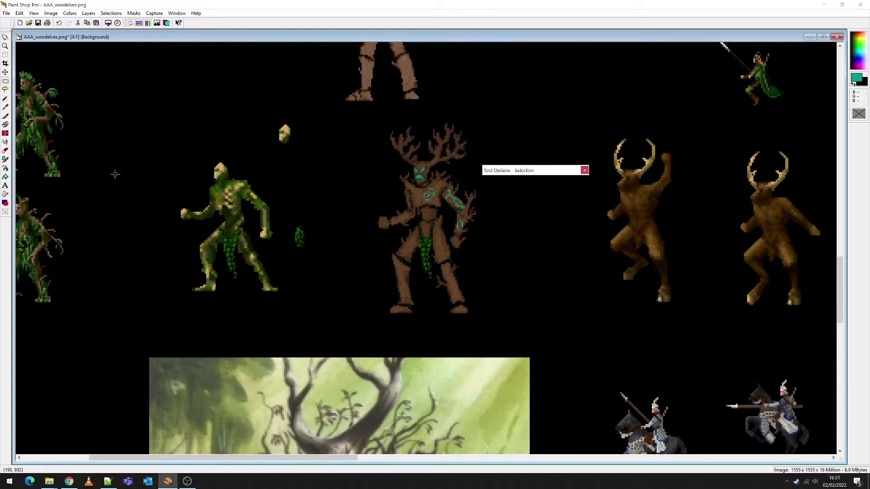
scroll(115, 172, down, 1)
scroll(127, 204, up, 2)
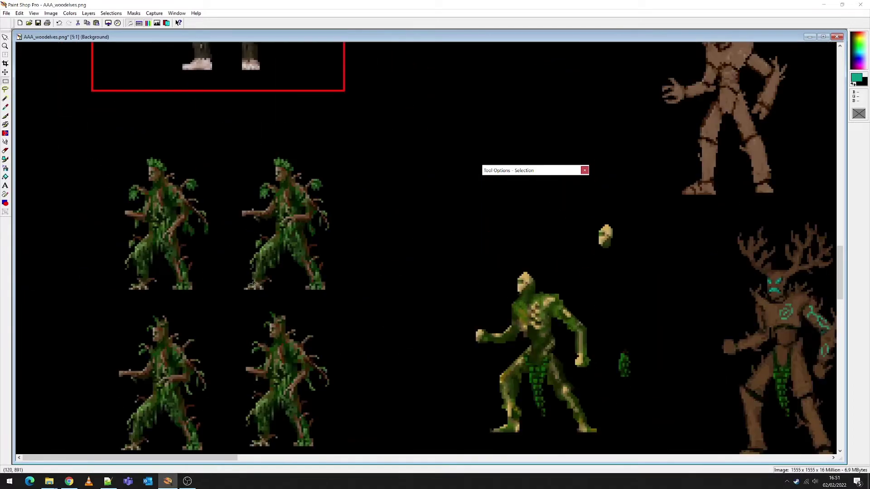
scroll(259, 291, up, 1)
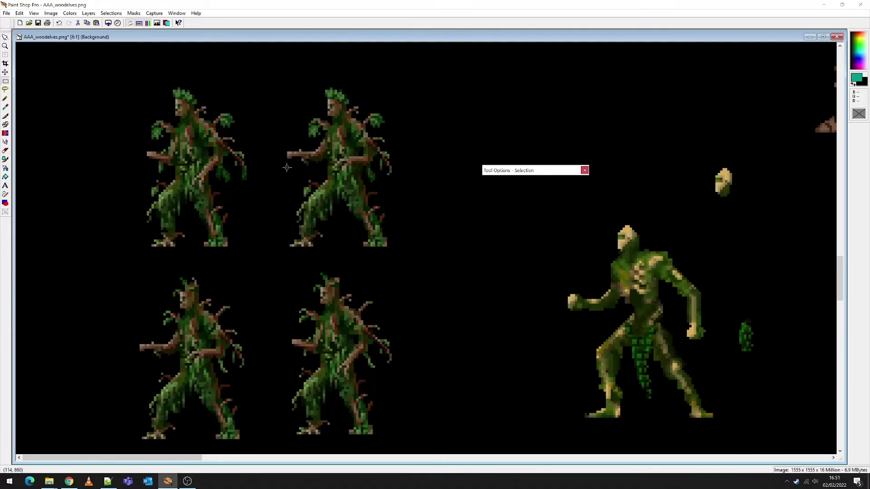
drag(102, 76, 254, 259)
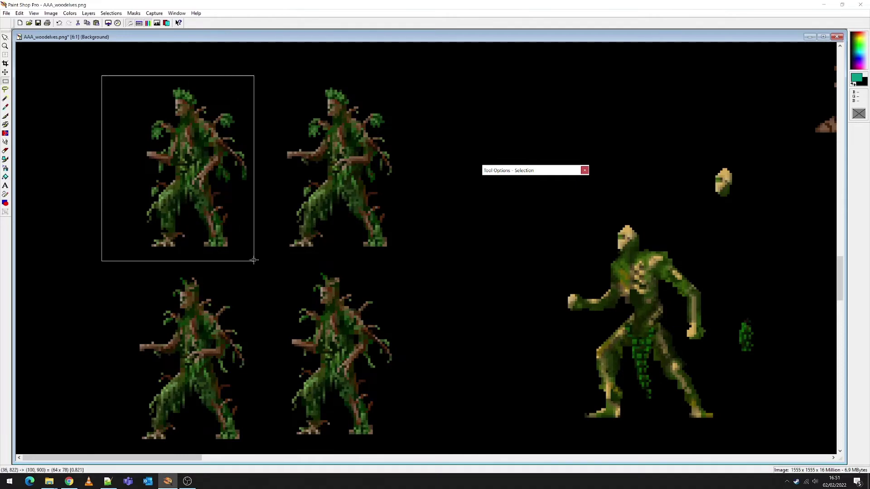
drag(208, 204, 520, 206)
click(375, 126)
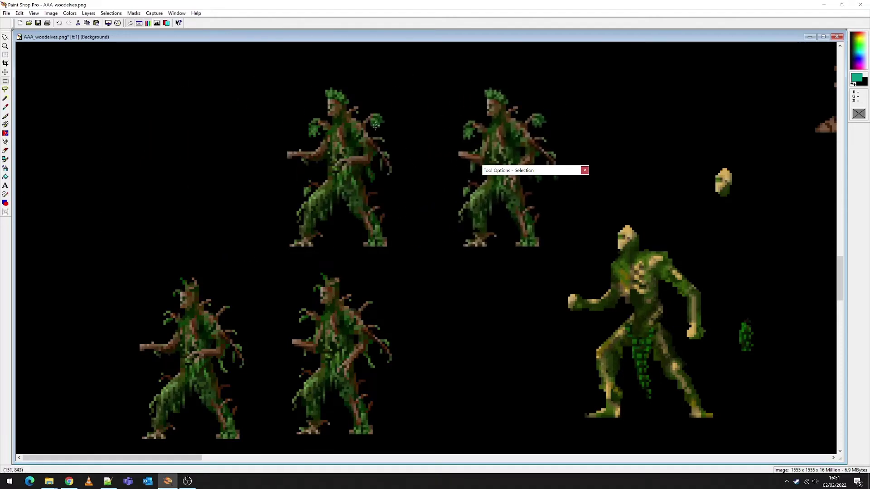
Step: Select the relocated leafy tree figure with a rectangle and overlay it on the neighbouring pose
scroll(458, 157, up, 1)
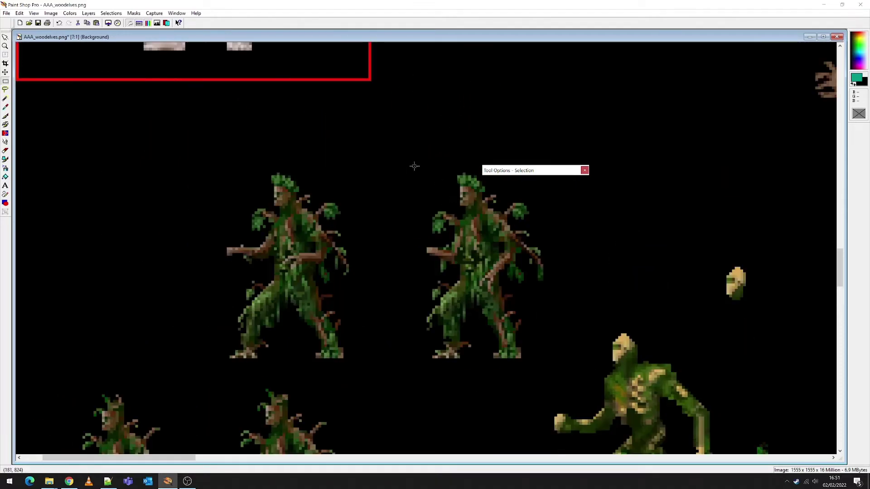
drag(414, 166, 554, 357)
drag(505, 303, 313, 306)
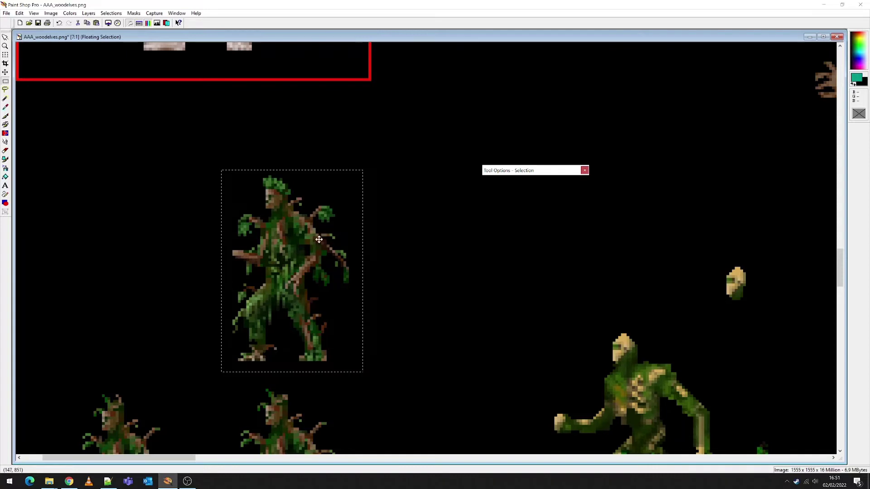
Step: Compare the two overlaid leafy tree poses as an animation by repeatedly undoing and redoing the overlay
click(59, 23)
click(60, 23)
click(59, 23)
click(59, 23)
click(59, 23)
click(60, 23)
click(60, 23)
click(60, 23)
click(60, 24)
click(59, 23)
click(60, 23)
click(60, 23)
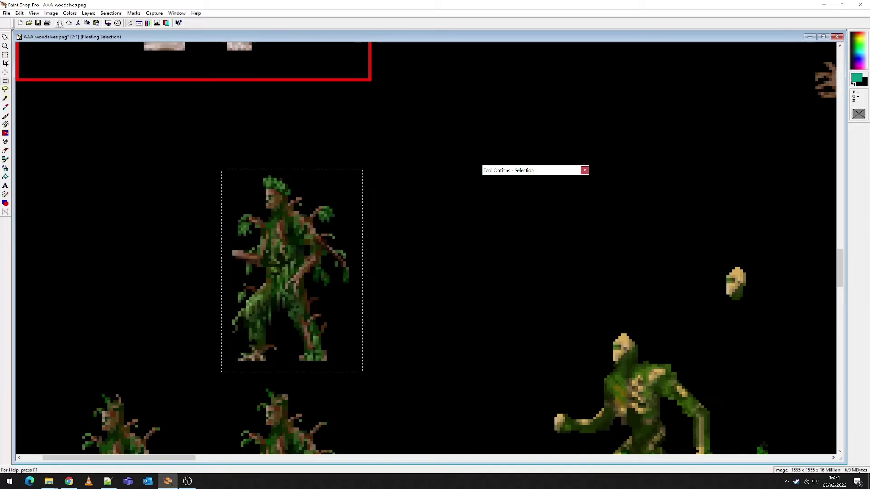
Step: Flip between the two leafy tree poses again, leaving the overlay undone so both figures stand apart, and deselect
click(59, 23)
click(59, 23)
click(59, 23)
click(60, 23)
click(60, 23)
click(59, 23)
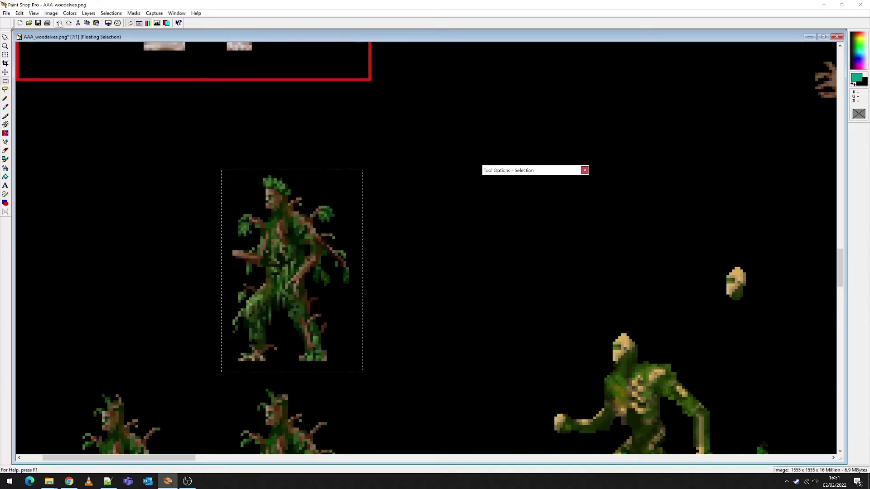
click(59, 23)
click(60, 23)
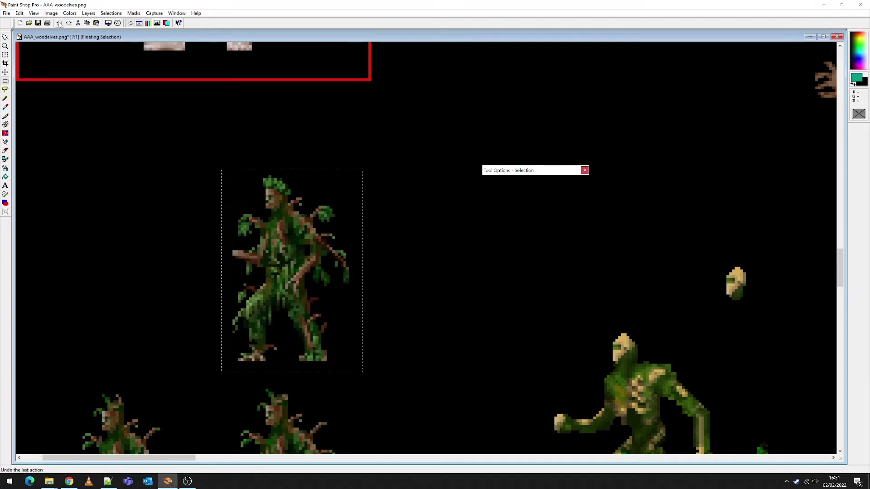
click(59, 23)
click(451, 257)
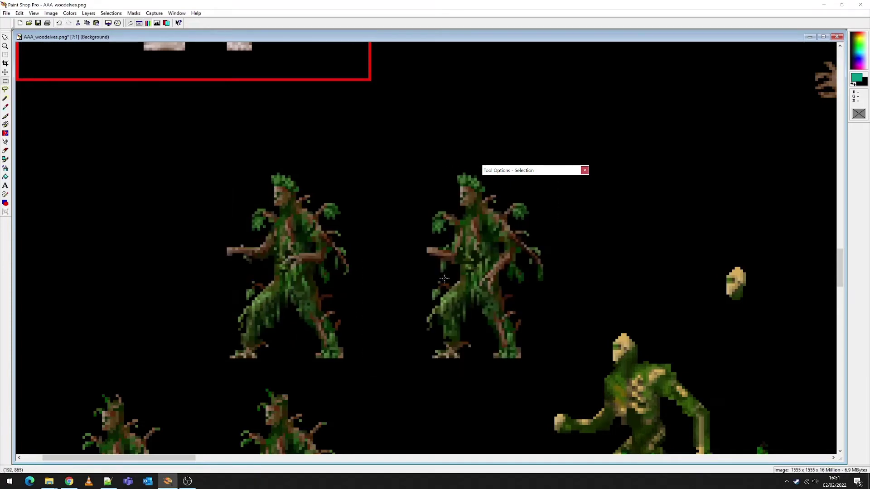
Step: Examine the antlered creature's overall silhouette, rune arm, legs and antlers beside the neighbouring figures
scroll(243, 334, down, 2)
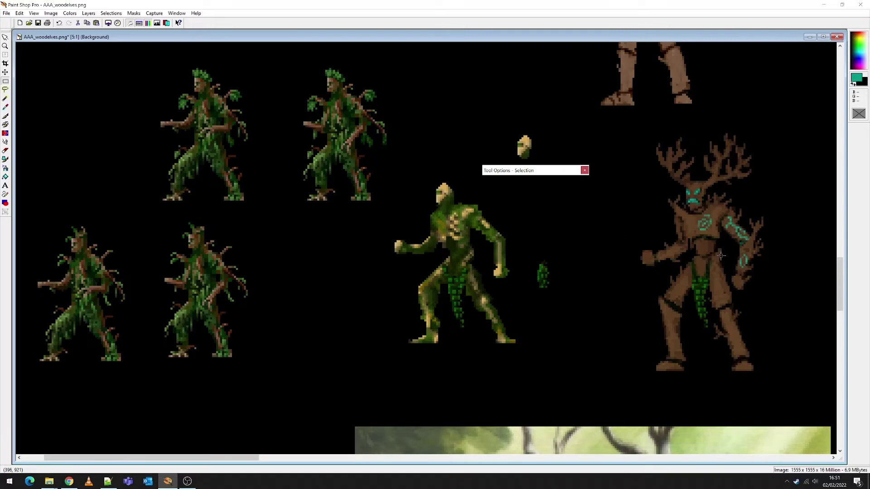
scroll(721, 256, up, 3)
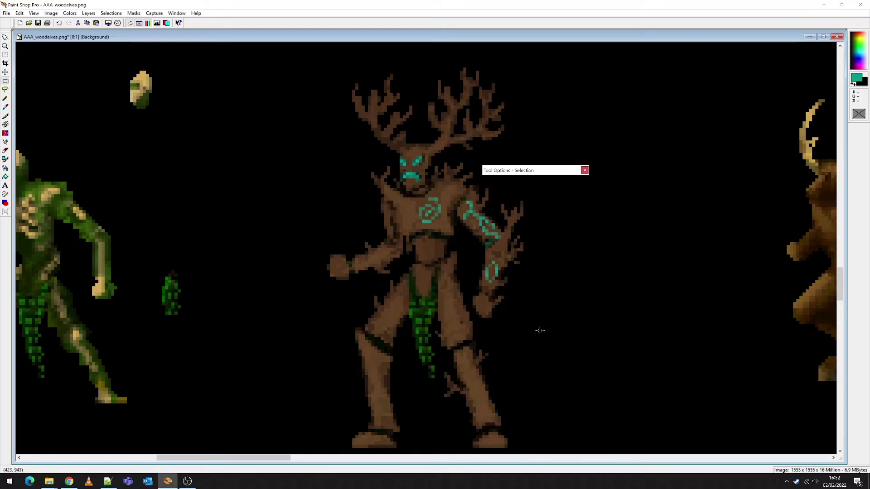
scroll(527, 272, right, 5)
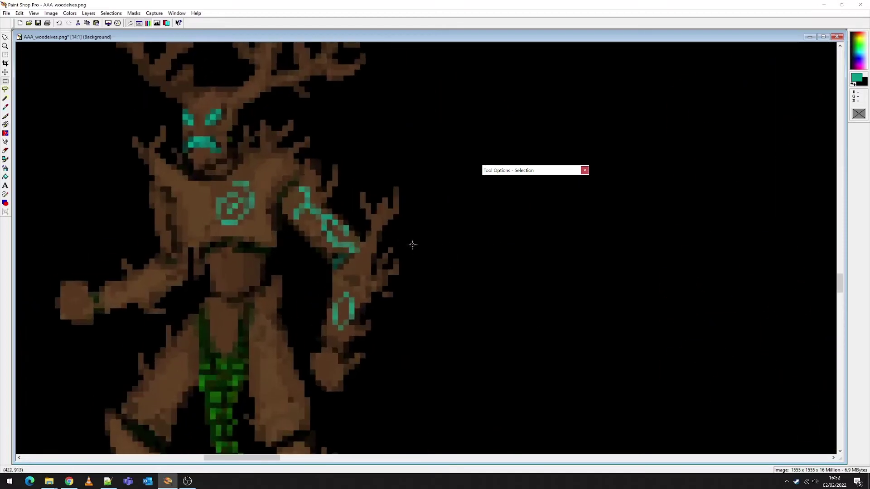
scroll(421, 247, up, 1)
scroll(435, 276, down, 4)
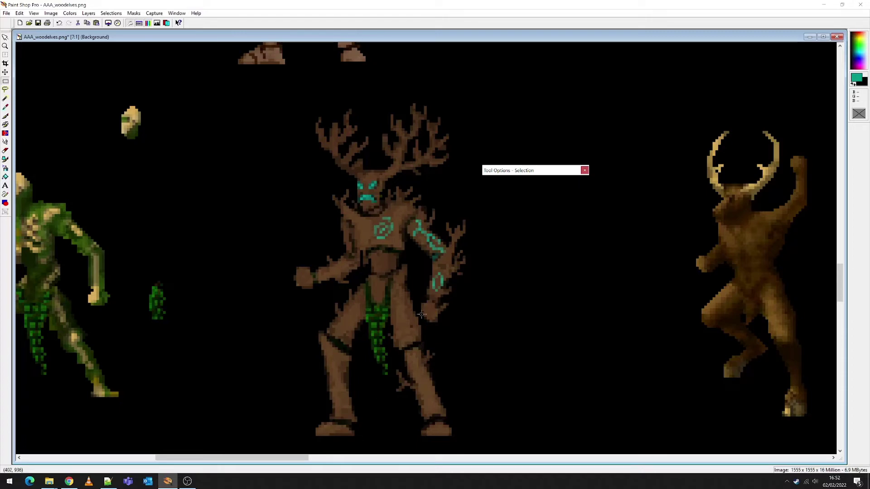
scroll(421, 314, up, 10)
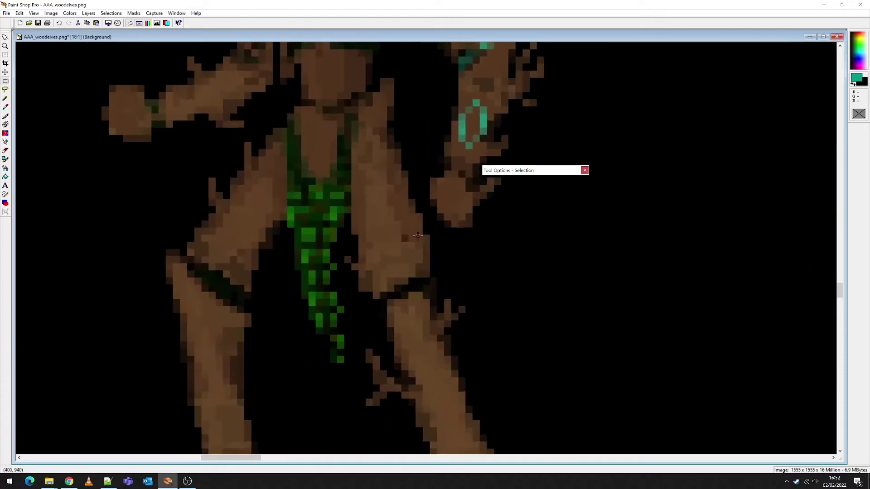
scroll(418, 235, down, 6)
scroll(430, 292, up, 5)
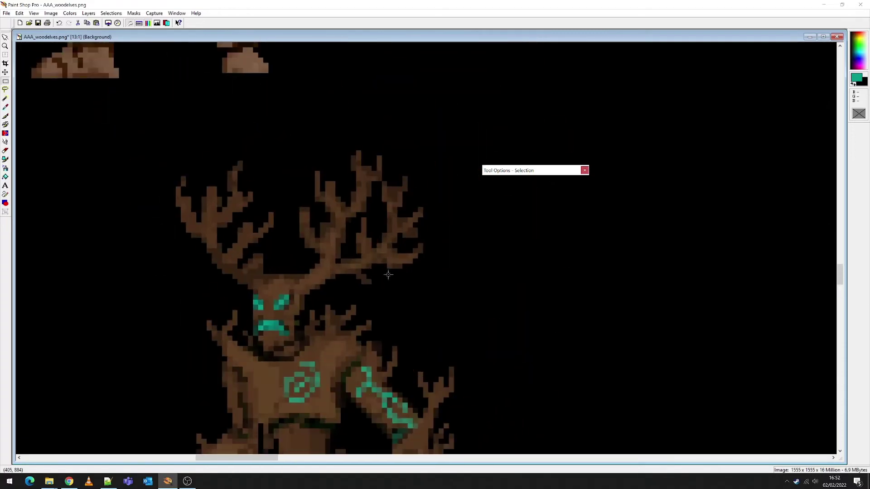
scroll(388, 274, up, 5)
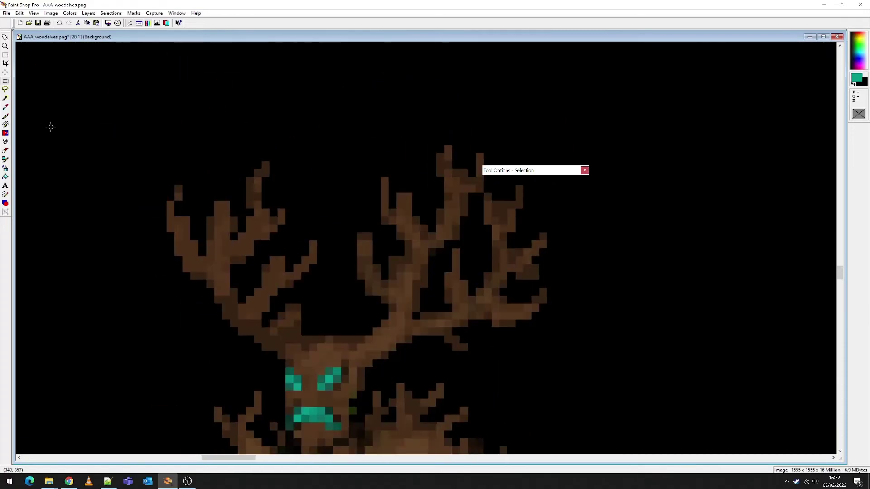
Step: Thin the outer twigs of the creature's larger antler by cloning black background over their edge pixels with the Clone Brush
click(7, 125)
mouse_move(552, 179)
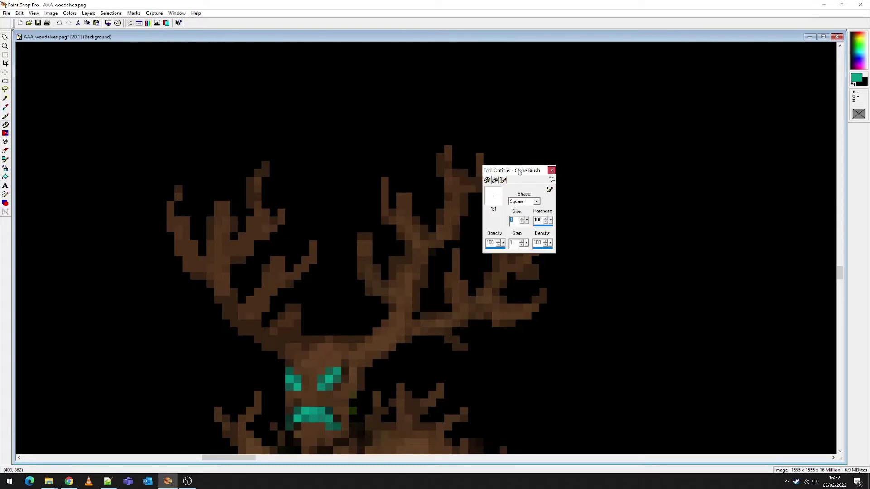
drag(519, 172, 668, 155)
drag(504, 202, 496, 204)
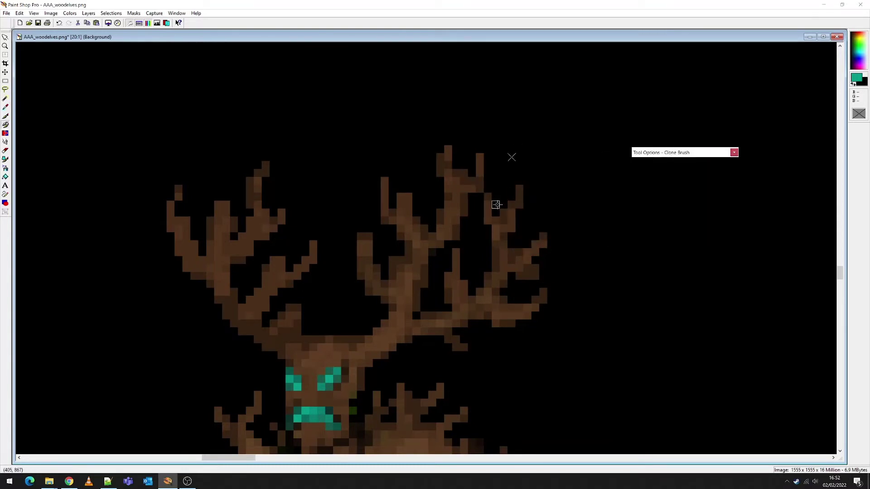
click(496, 207)
click(487, 219)
click(487, 197)
click(500, 209)
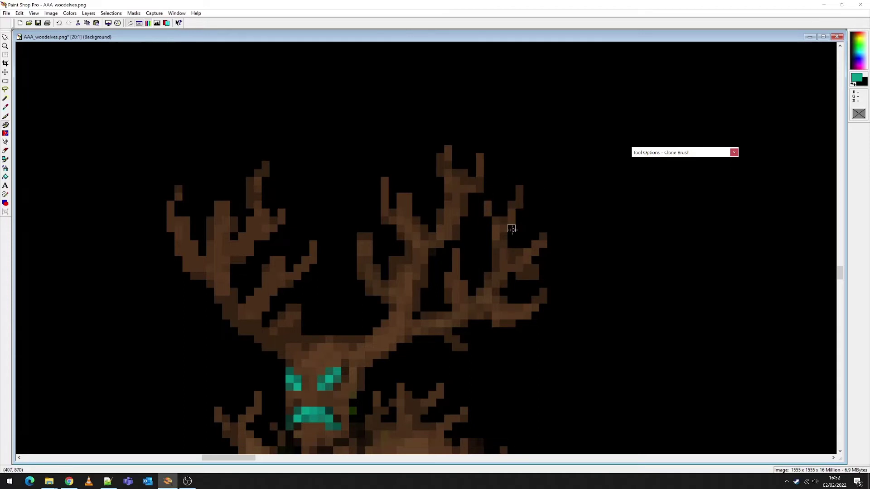
click(511, 228)
click(542, 245)
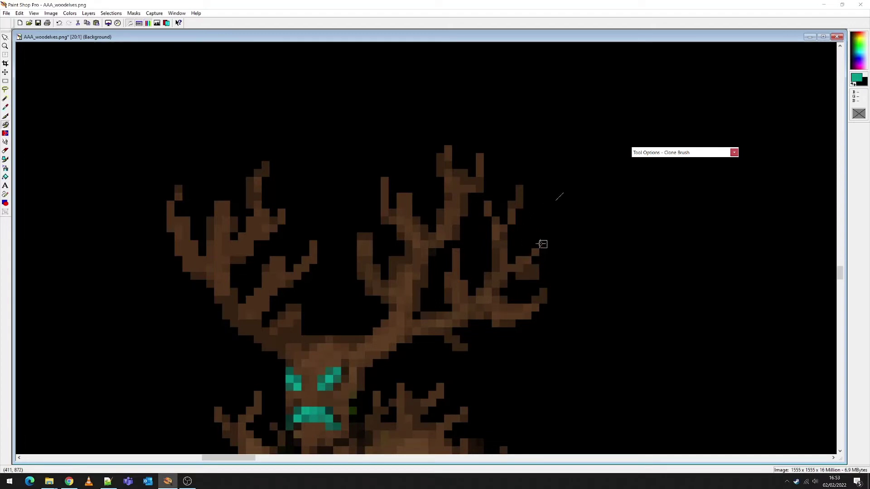
mouse_move(542, 244)
mouse_down()
mouse_move(540, 269)
mouse_move(527, 270)
mouse_up()
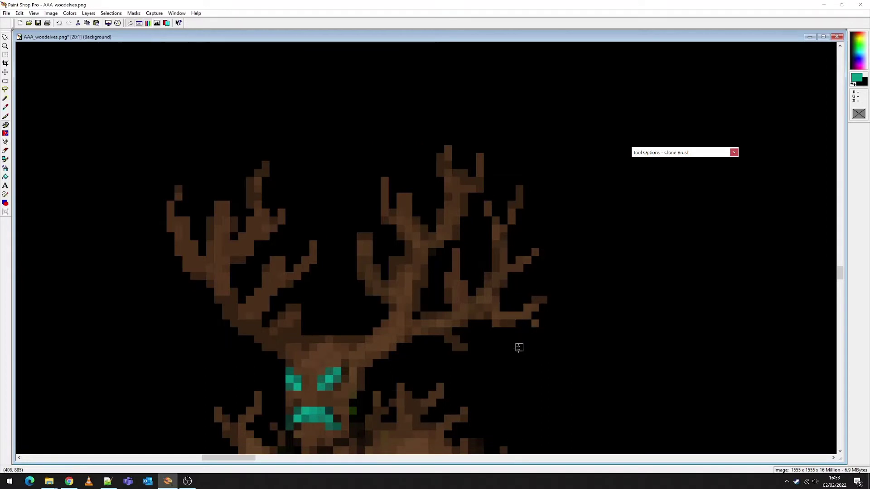
Step: Reshape the small twig beneath the larger antler's lower branch and trim the antler's inner twig with the Clone Brush
scroll(461, 289, up, 1)
scroll(461, 289, up, 1)
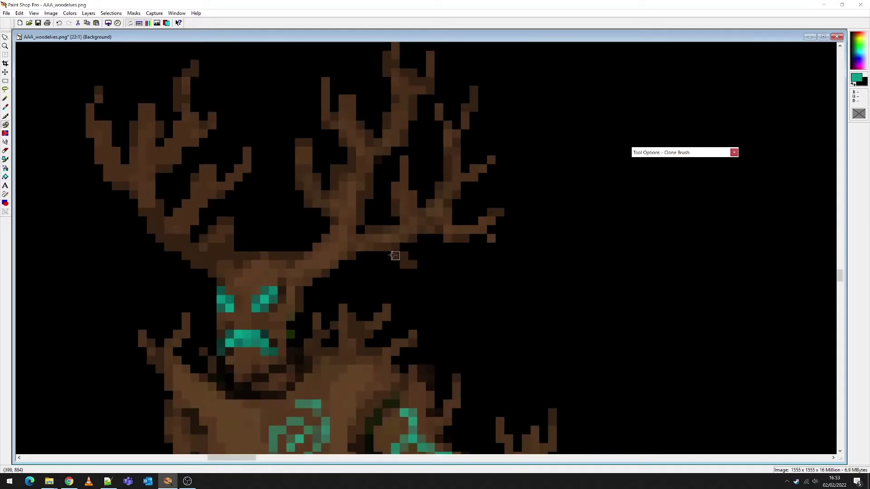
click(421, 272)
scroll(429, 248, up, 4)
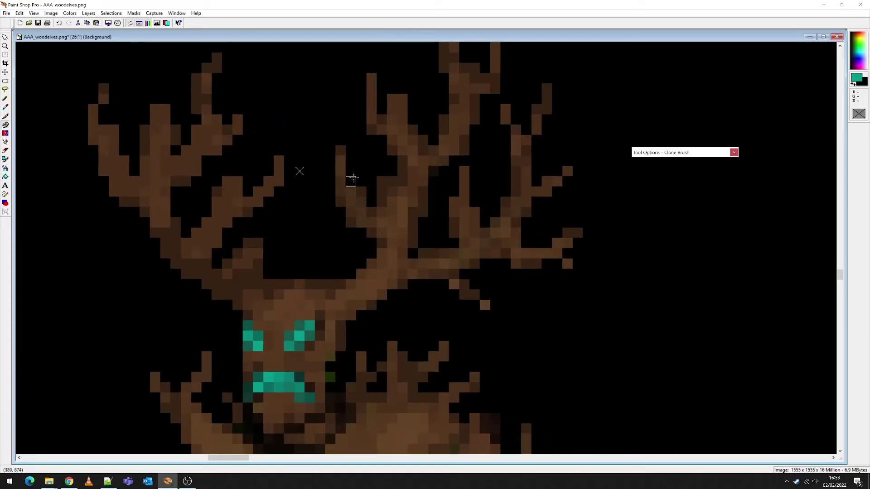
drag(336, 163, 340, 149)
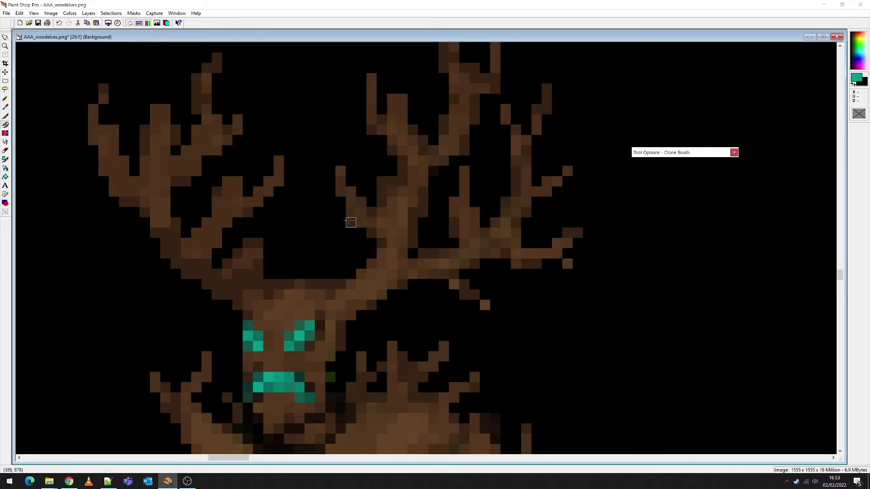
Step: Carve the larger antler's upper branches into thinner forks by cloning black background over their excess pixels
scroll(495, 180, down, 1)
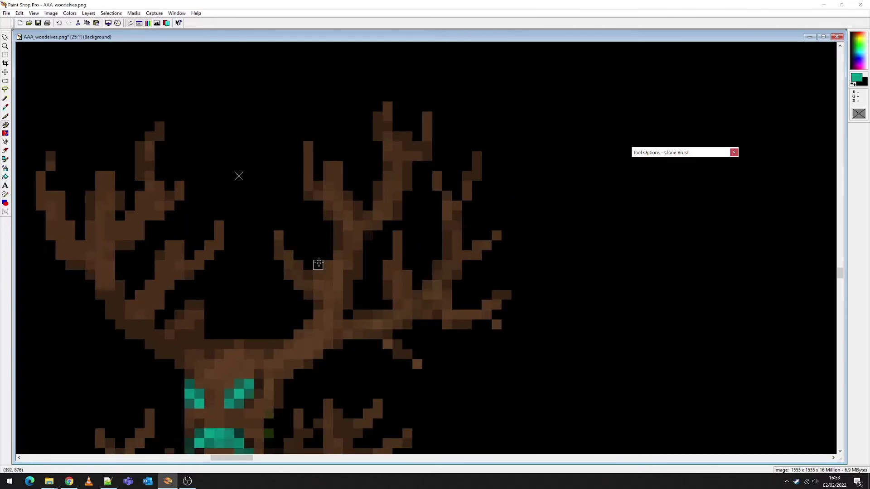
drag(306, 184, 307, 192)
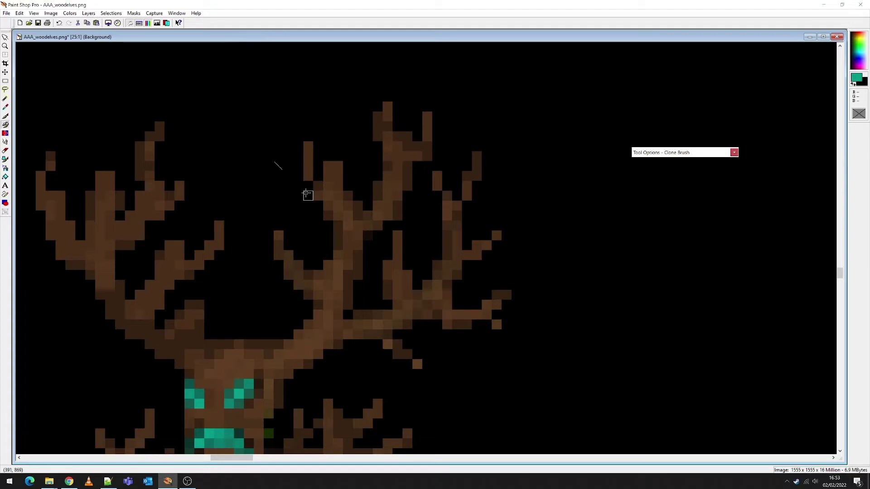
click(338, 166)
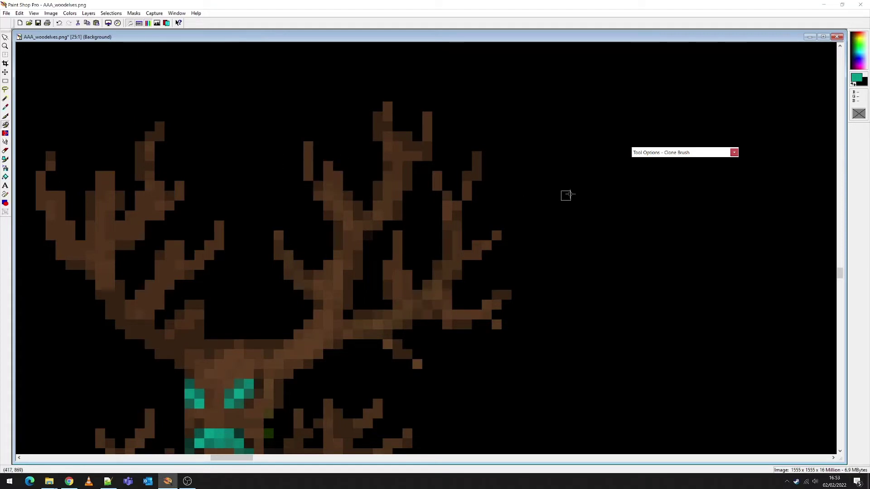
drag(334, 175, 344, 197)
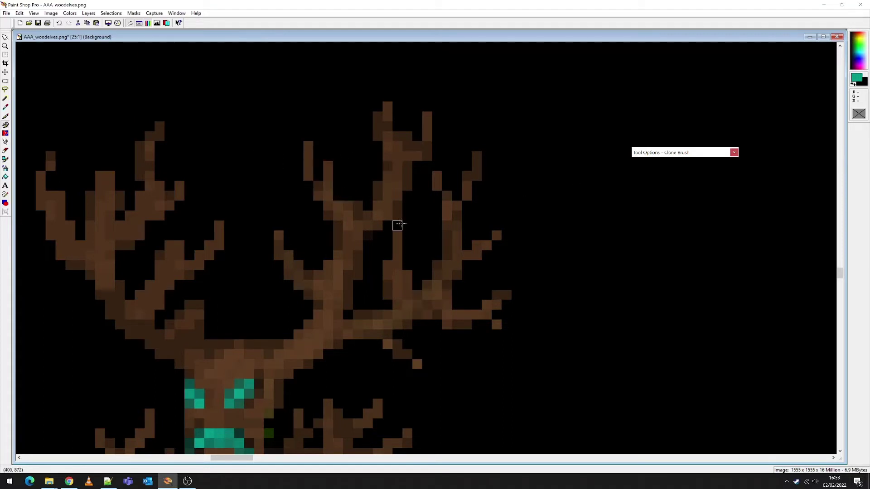
right_click(517, 113)
mouse_move(398, 136)
mouse_down()
mouse_move(410, 136)
mouse_move(424, 154)
mouse_move(431, 136)
mouse_up()
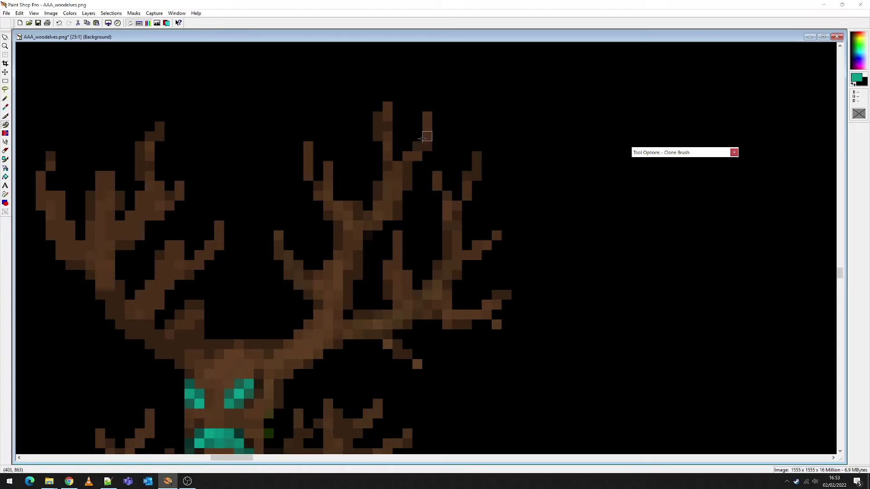
Step: Select the larger antler's upper branch cluster with a rectangle and shift it down one pixel
click(5, 81)
drag(283, 91, 442, 161)
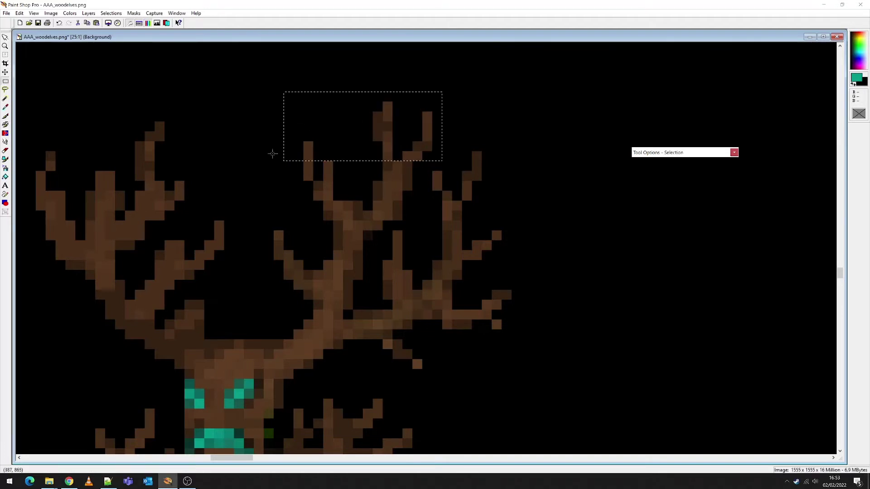
drag(284, 136, 421, 220)
drag(343, 200, 382, 211)
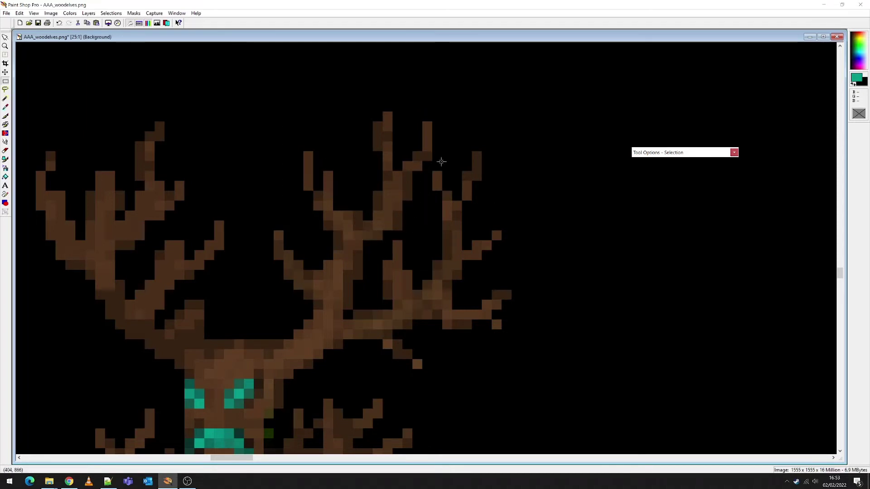
Step: Shorten the larger antler's outer upper fork by selecting its parts and shifting them down one pixel at a time, then deselect
drag(449, 143, 549, 258)
click(508, 225)
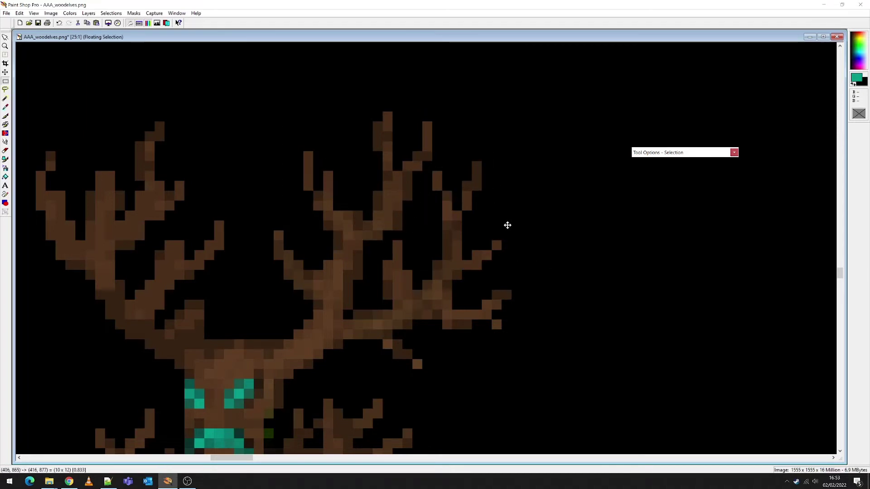
drag(430, 165, 540, 239)
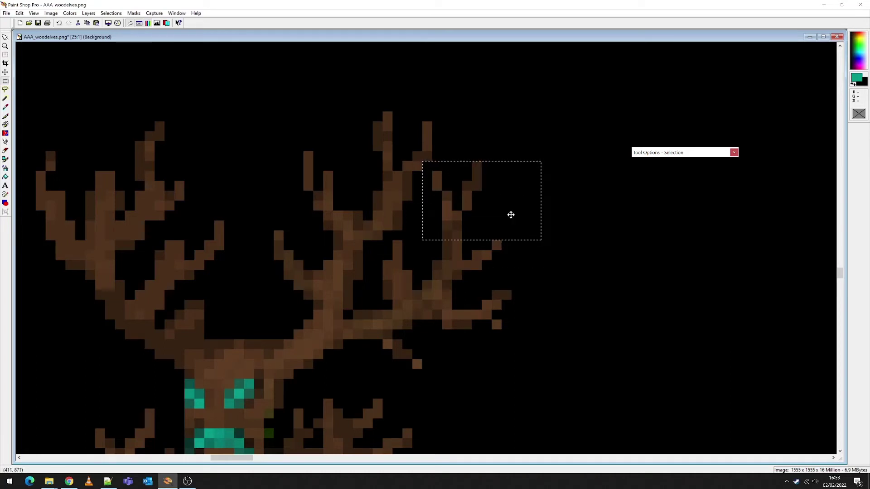
drag(399, 214, 578, 252)
drag(476, 175, 476, 180)
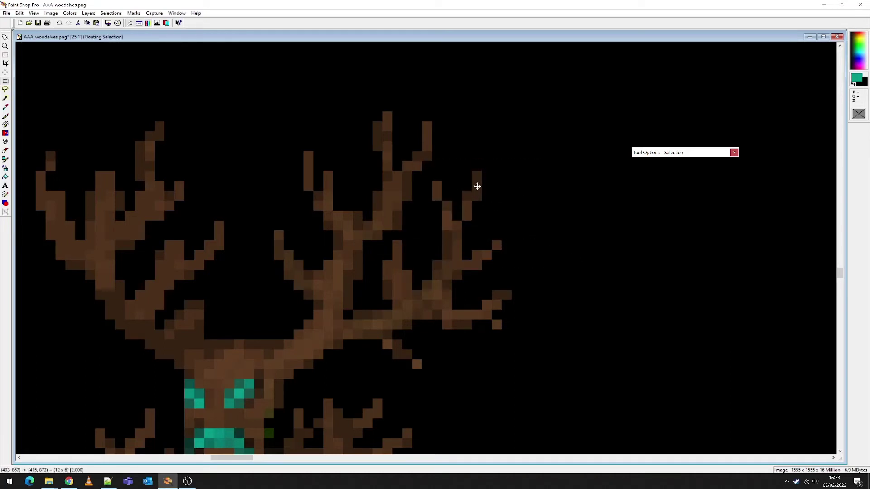
key(ctrl+d)
Step: Select the tip of the larger antler's lower outer branch, shift it one pixel inward, and deselect
drag(474, 283, 561, 350)
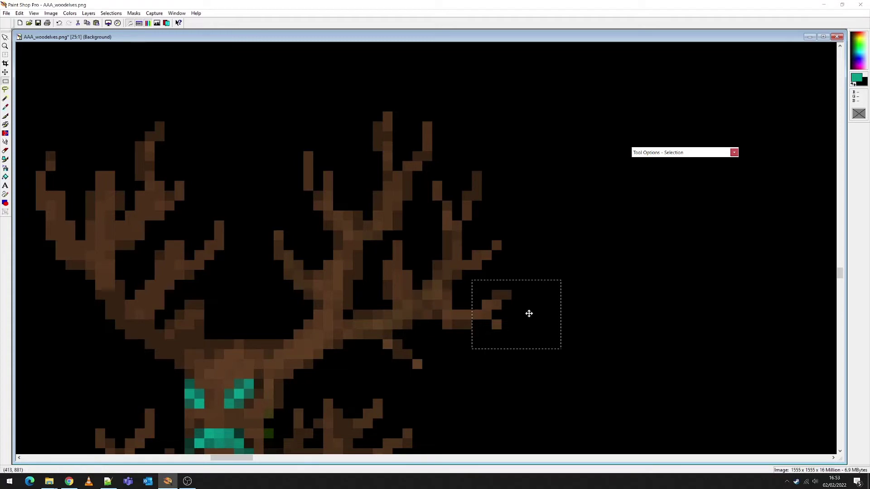
drag(528, 313, 521, 313)
key(ctrl+d)
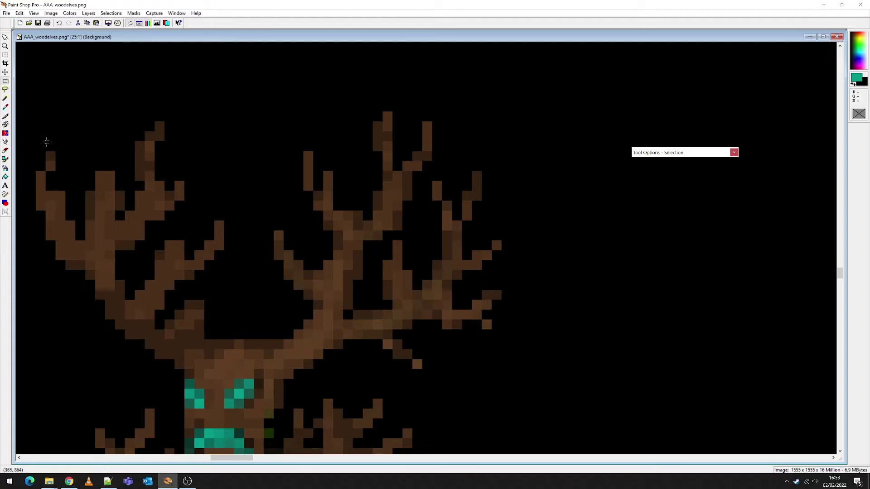
Step: Adjust the Paint Brush opacity, thin the larger antler's inner twigs with black, and paint a teal pixel beside the innermost twig
click(5, 124)
mouse_move(677, 158)
click(5, 116)
mouse_move(708, 156)
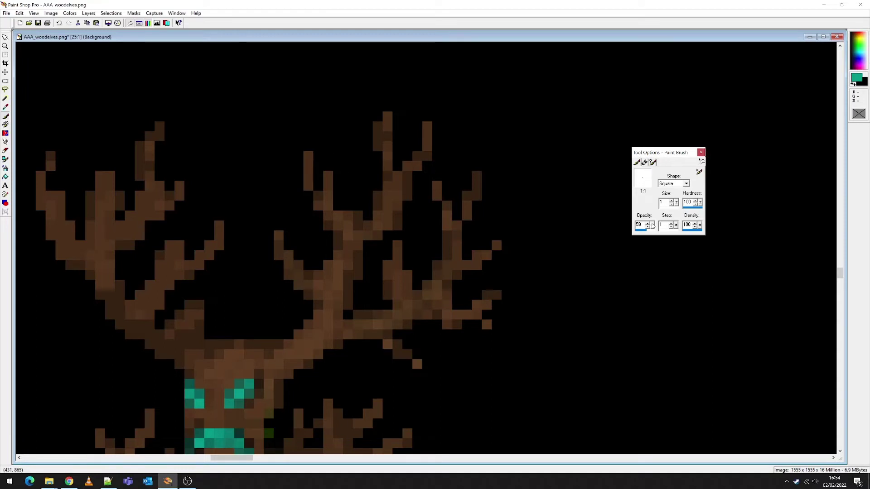
click(652, 224)
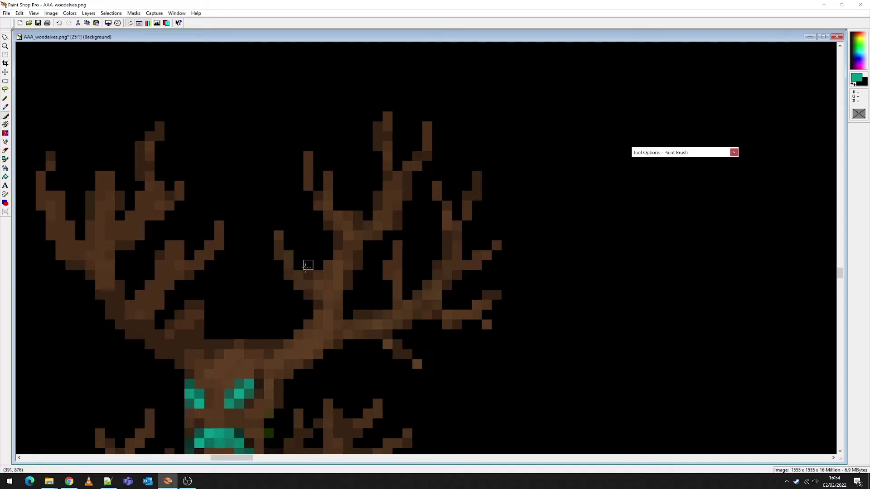
click(298, 245)
Step: Sample the forehead's brown and recolor the teal pixel beside the larger antler's innermost twig using Retouch in Color To Target mode
click(5, 107)
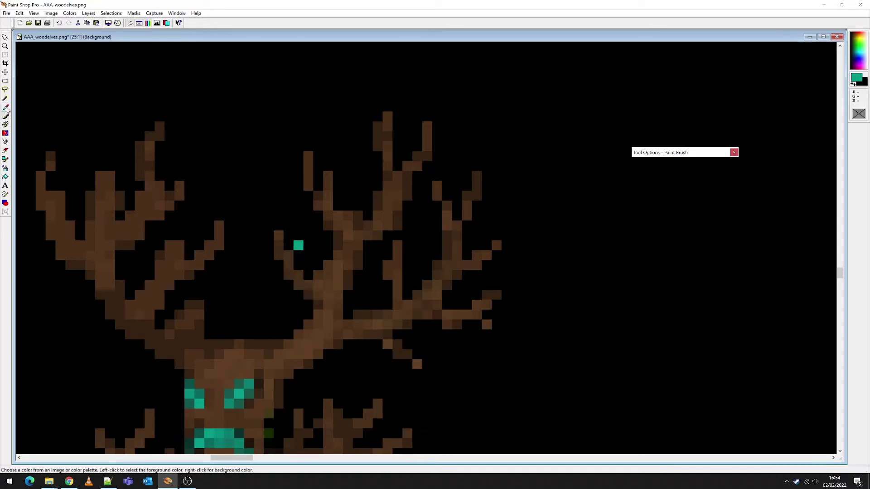
click(239, 354)
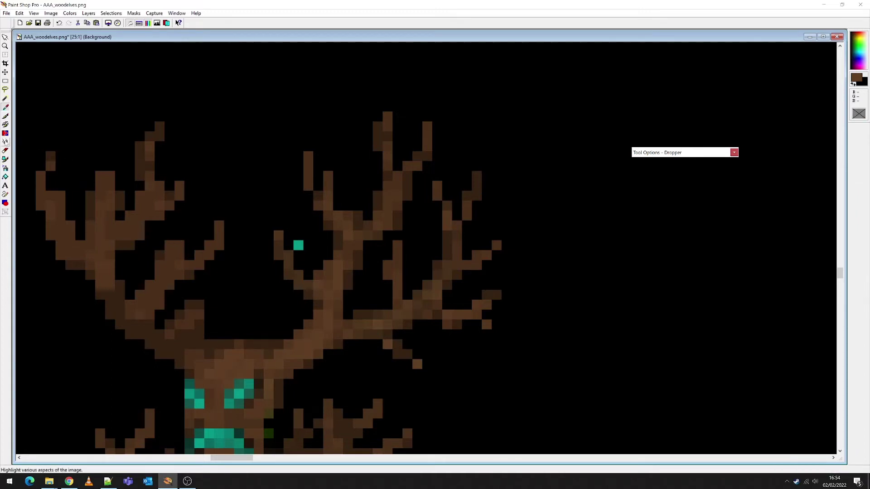
click(6, 142)
mouse_move(701, 153)
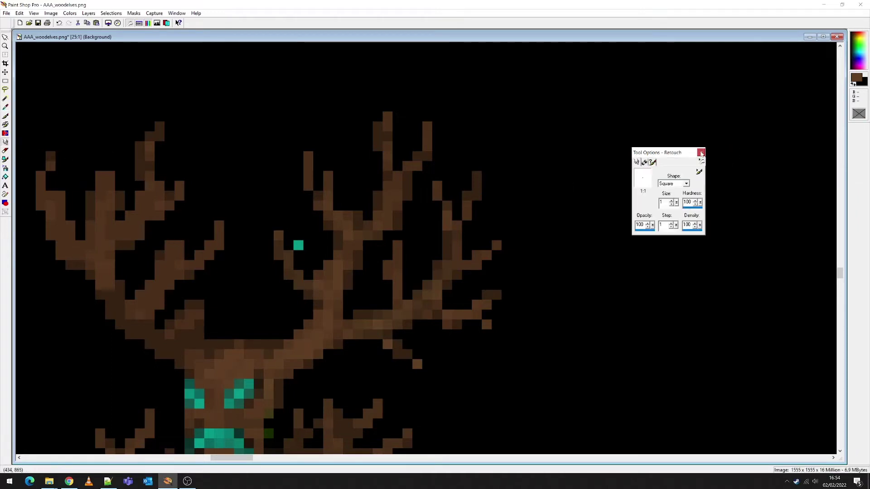
drag(680, 155, 579, 142)
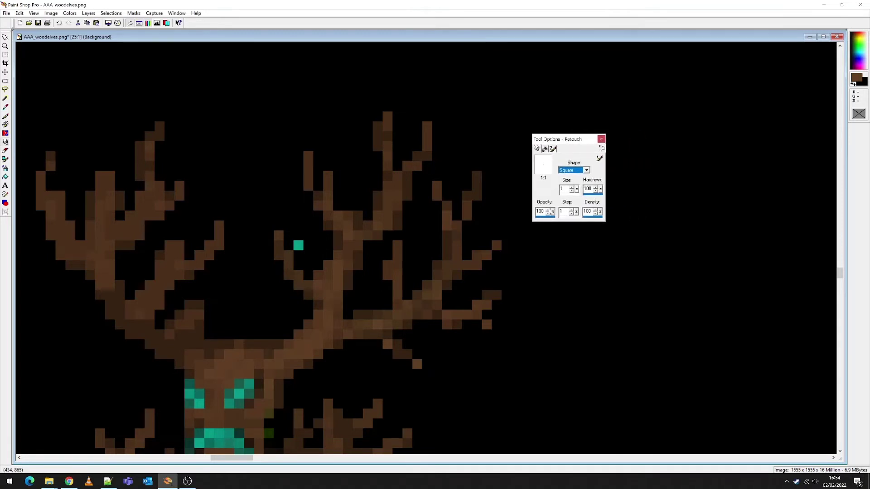
click(545, 149)
click(583, 176)
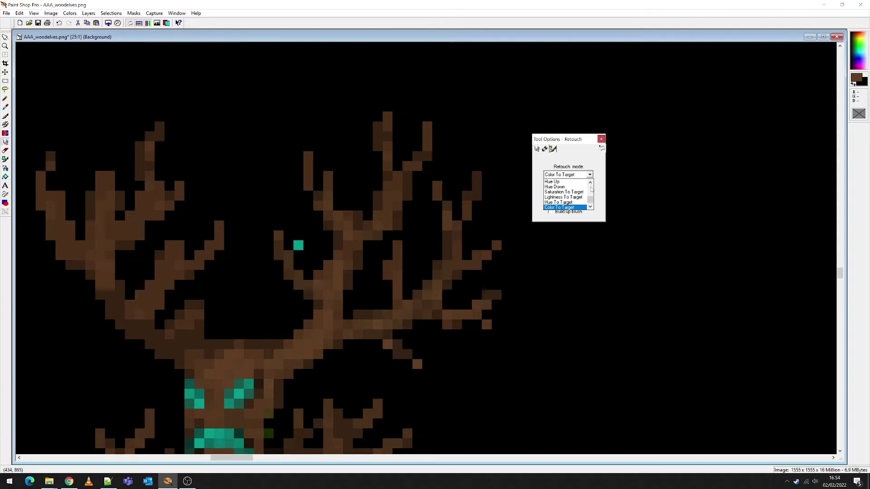
mouse_move(591, 202)
mouse_down()
mouse_move(591, 186)
mouse_move(593, 204)
mouse_up()
click(587, 207)
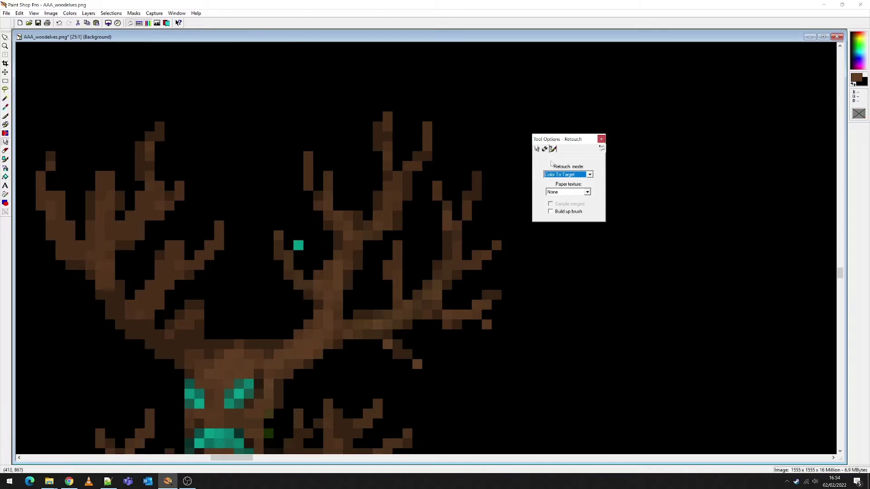
click(536, 149)
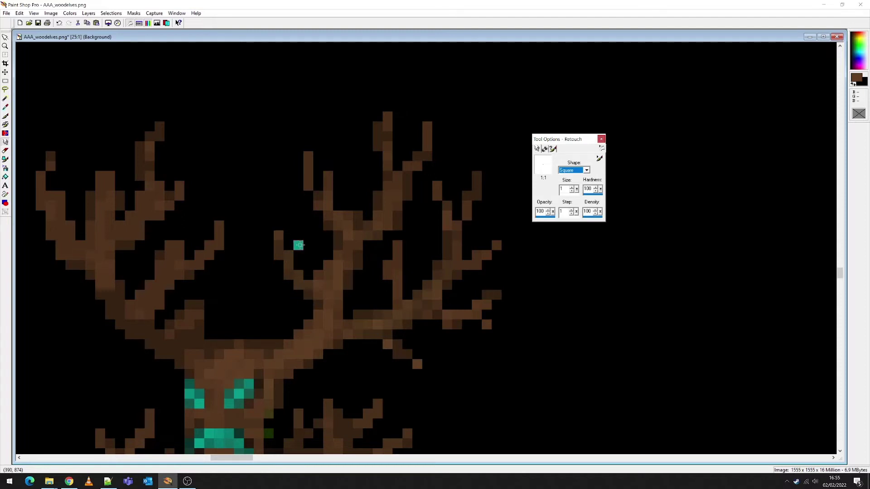
click(298, 245)
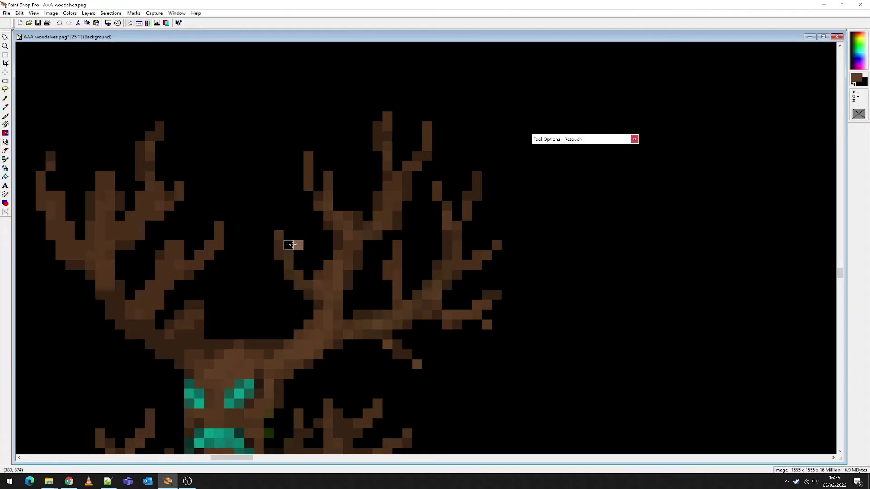
Step: Try covering the larger antler with translucent green using a size 20 square Paint Brush at 20% opacity, and undo it
click(5, 116)
click(58, 22)
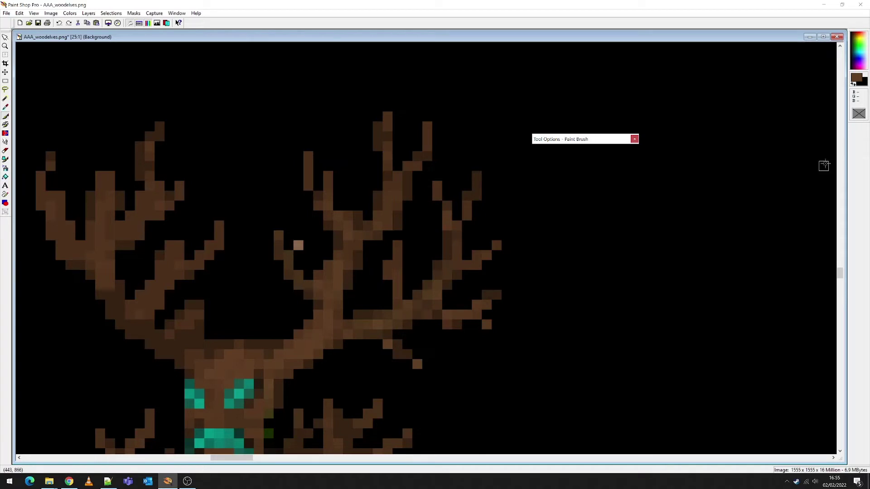
click(860, 40)
mouse_move(574, 153)
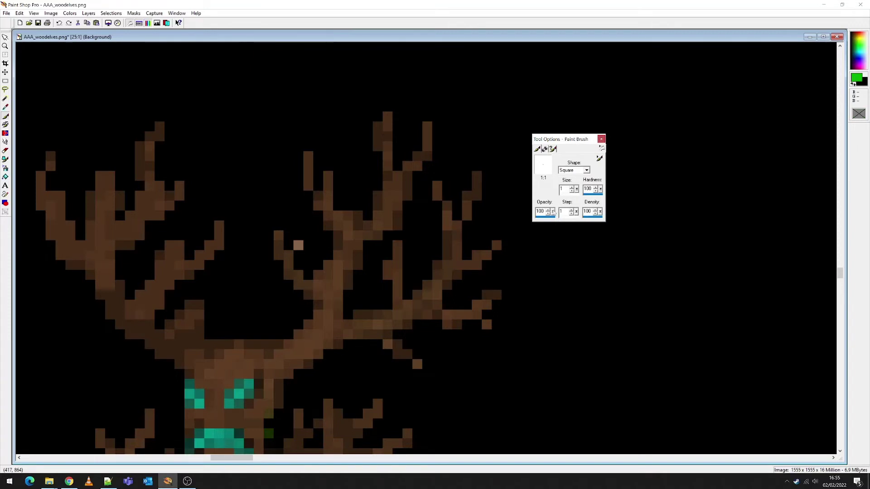
drag(553, 212, 544, 220)
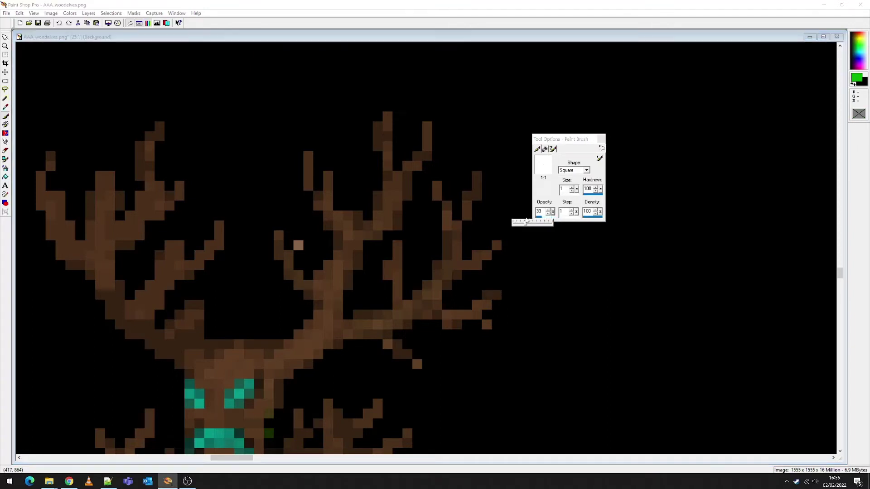
drag(522, 222, 521, 222)
drag(576, 190, 582, 190)
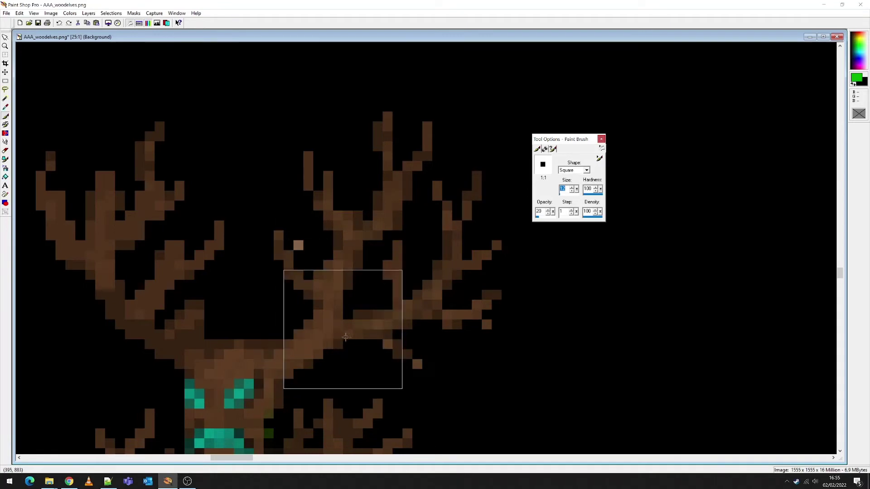
drag(577, 191, 593, 200)
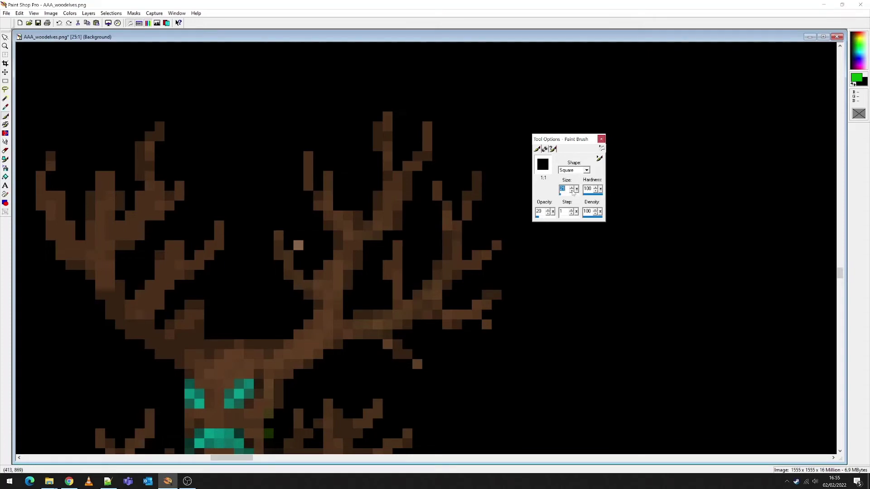
click(378, 213)
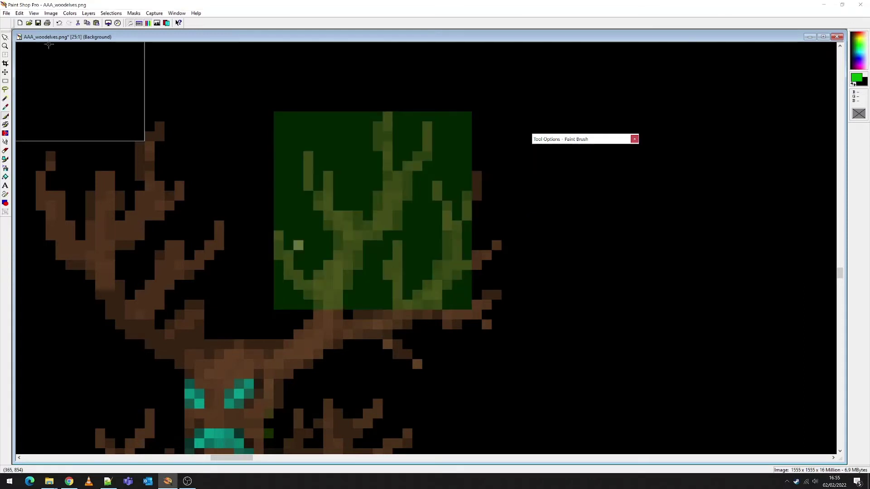
click(59, 23)
Step: Try tinting the larger antler's upper branches green with a size 20 Retouch brush at reduced opacity
click(5, 142)
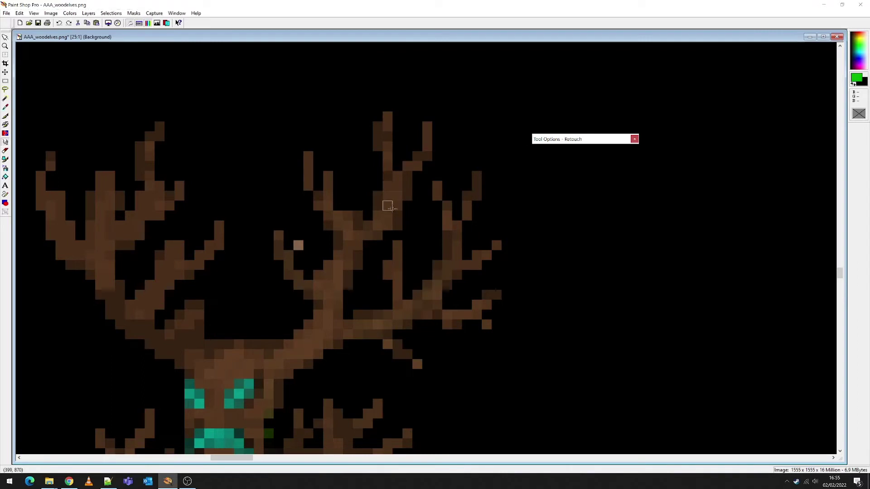
mouse_move(596, 138)
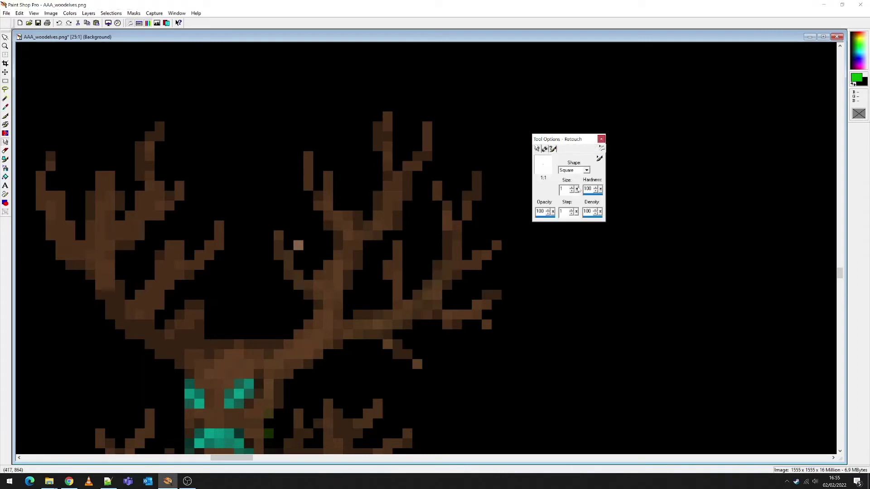
mouse_move(577, 189)
mouse_down()
mouse_move(548, 217)
mouse_move(522, 220)
mouse_up()
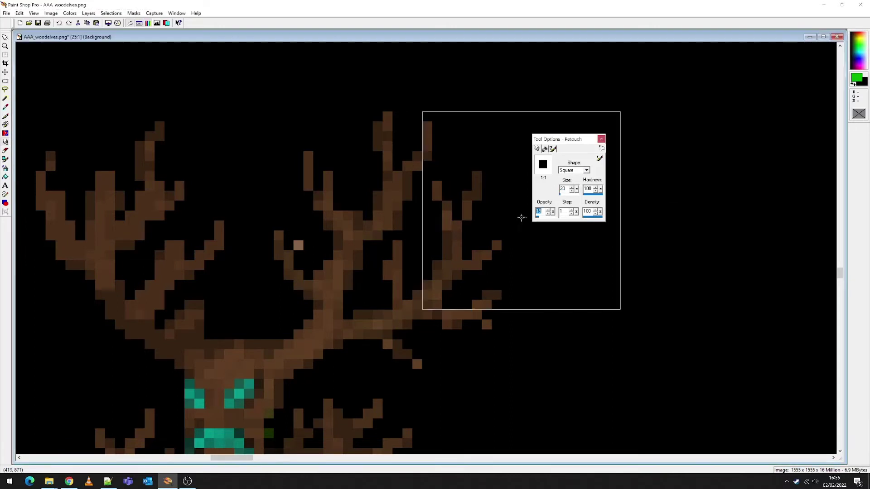
click(352, 214)
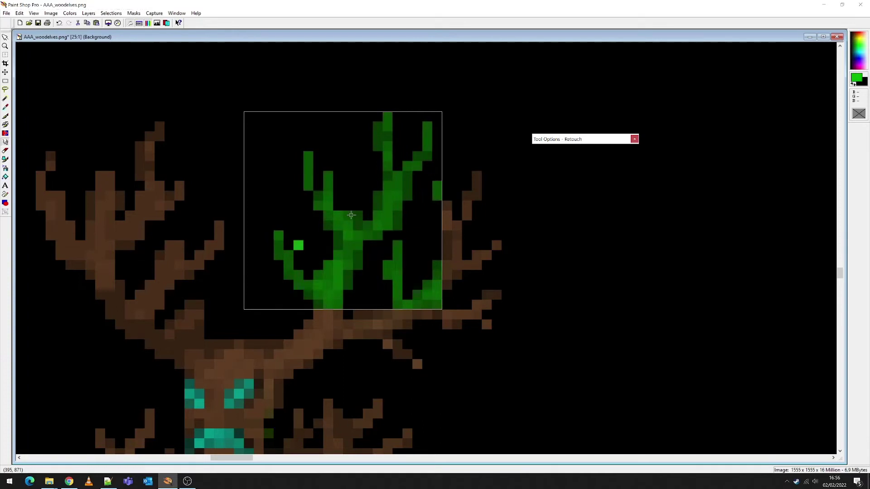
Step: Try recoloring the head and both antlers green with Retouch at 100% opacity, and undo those strokes
mouse_move(588, 141)
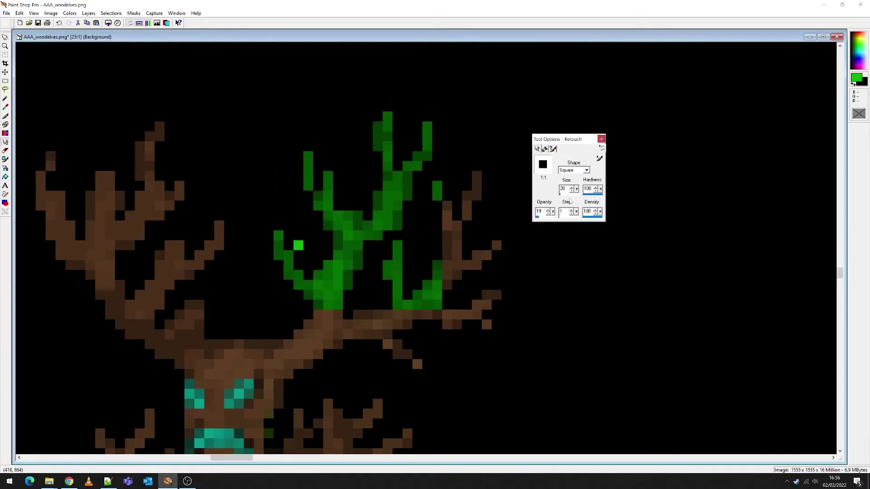
drag(552, 213, 658, 218)
mouse_move(458, 222)
mouse_down()
mouse_move(388, 240)
mouse_move(336, 280)
mouse_move(175, 319)
mouse_move(309, 281)
mouse_move(239, 306)
mouse_move(442, 279)
mouse_up()
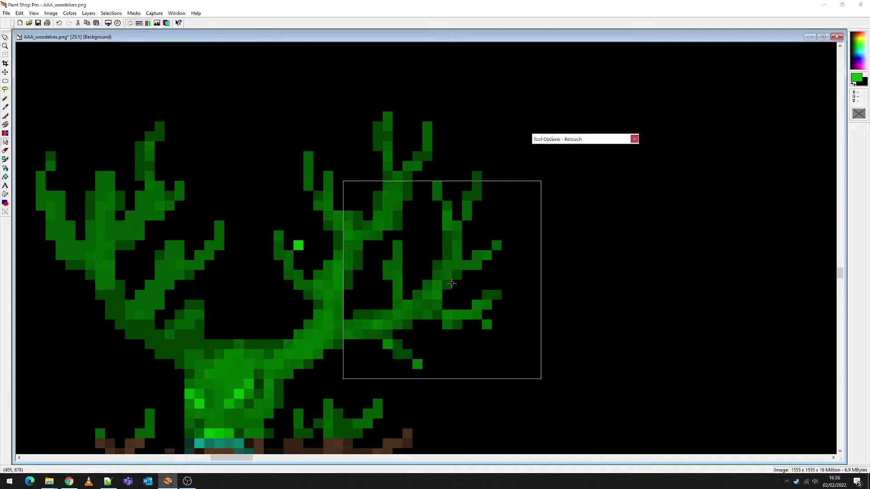
click(60, 23)
click(60, 23)
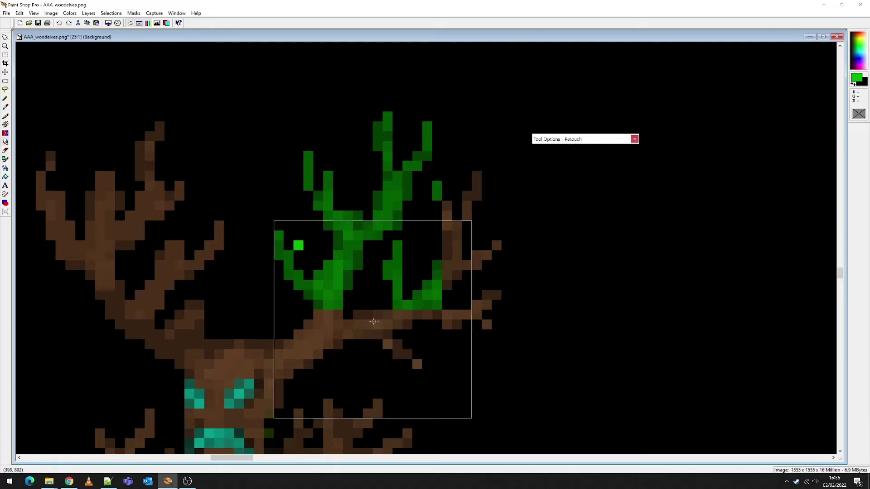
Step: Try recoloring the larger antler's outer branches green at full opacity, and undo all the green retouching
drag(412, 279, 421, 260)
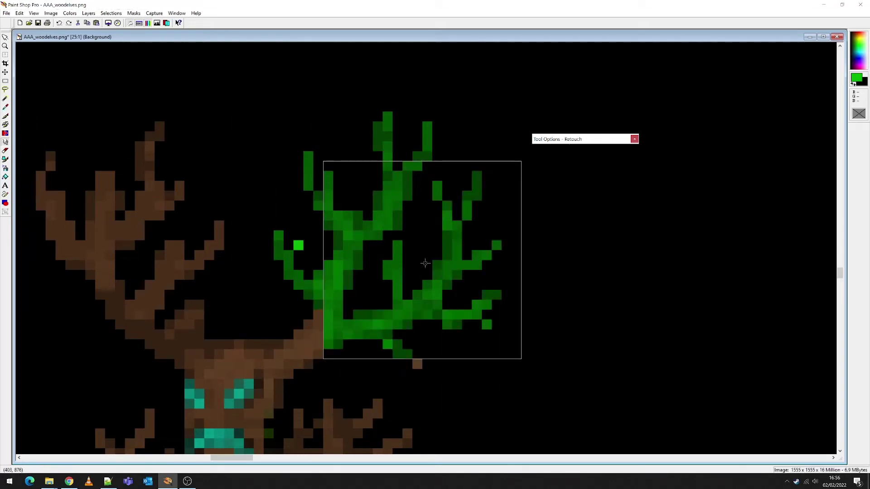
click(59, 23)
click(59, 23)
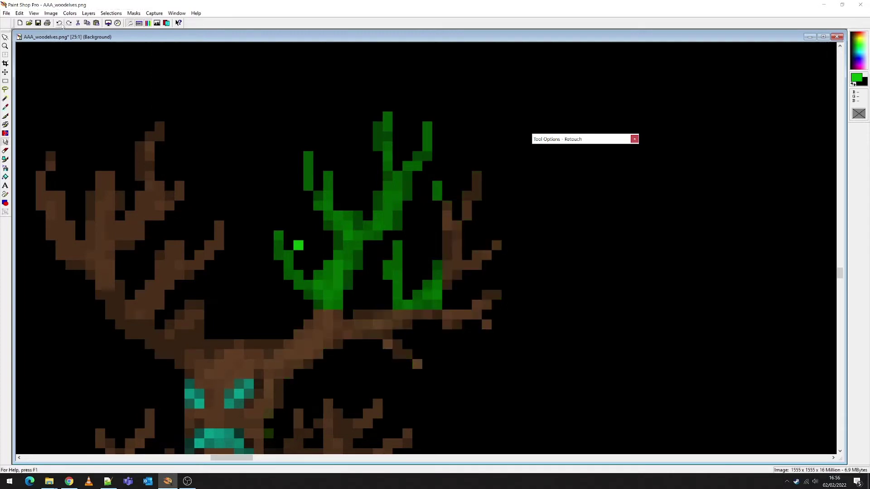
click(59, 23)
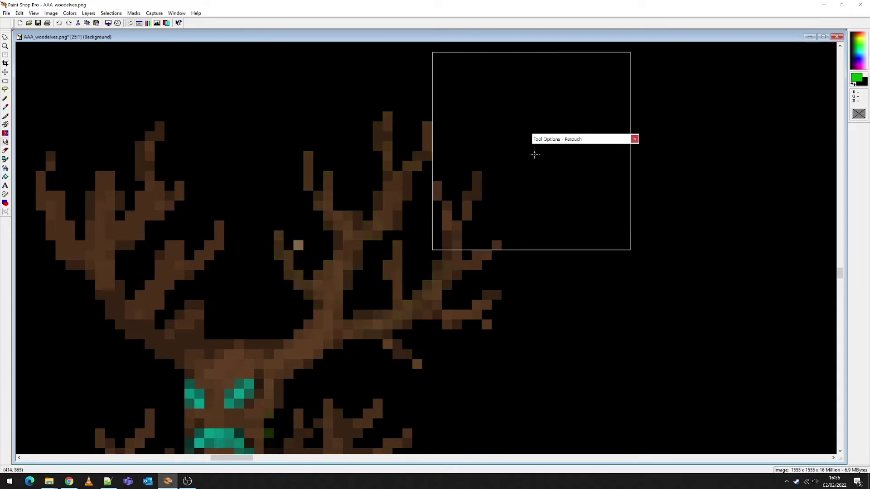
Step: Try a faint green tint over the larger antler with Retouch at 4% opacity, and undo it
mouse_move(587, 144)
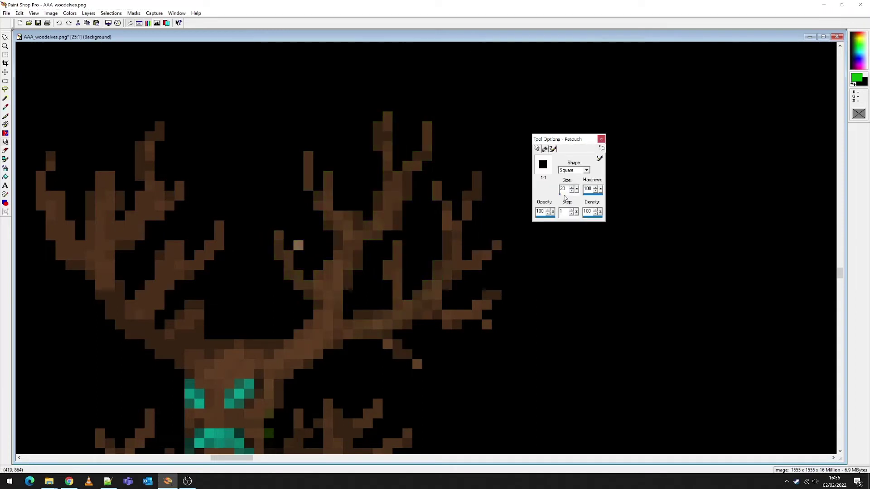
drag(553, 212, 517, 222)
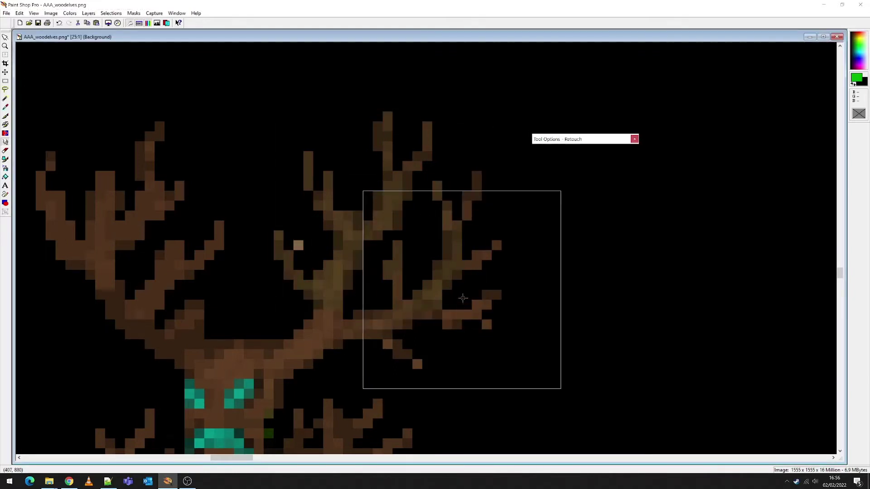
scroll(426, 278, down, 5)
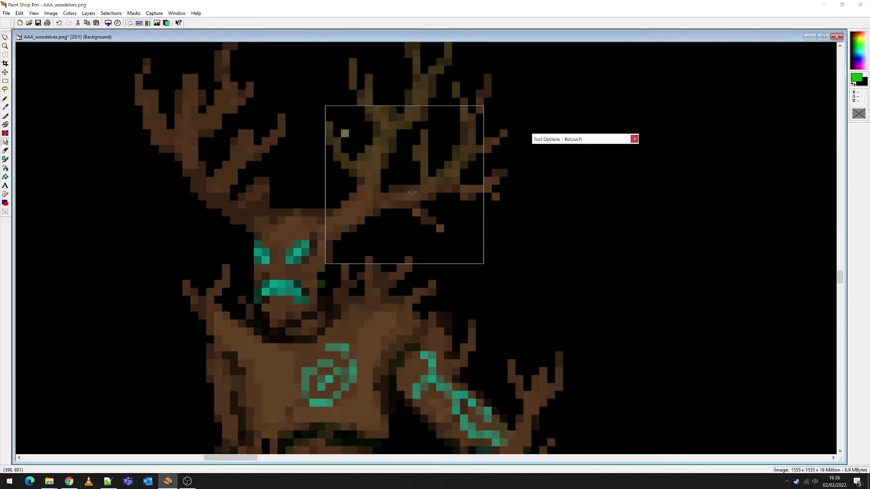
scroll(404, 235, up, 2)
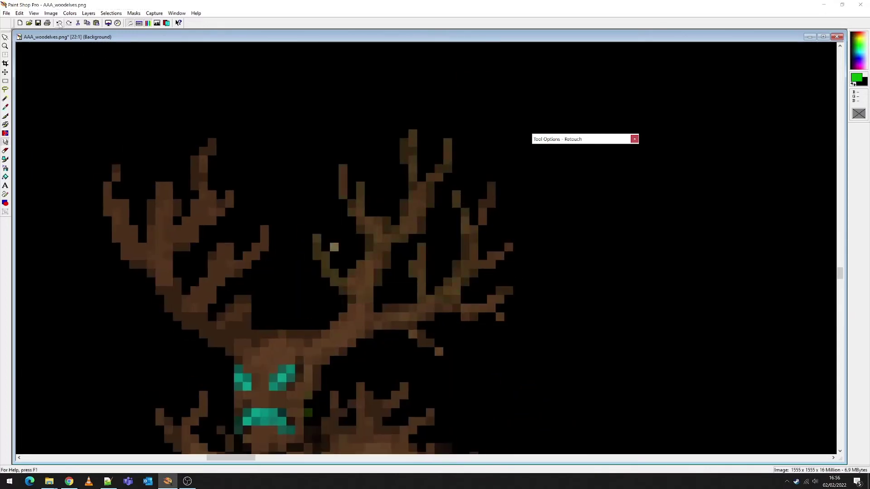
mouse_move(569, 143)
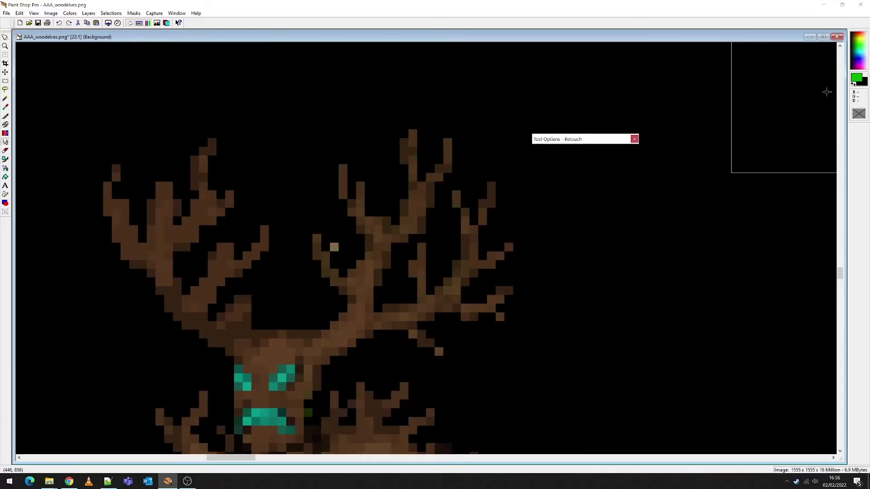
mouse_move(581, 179)
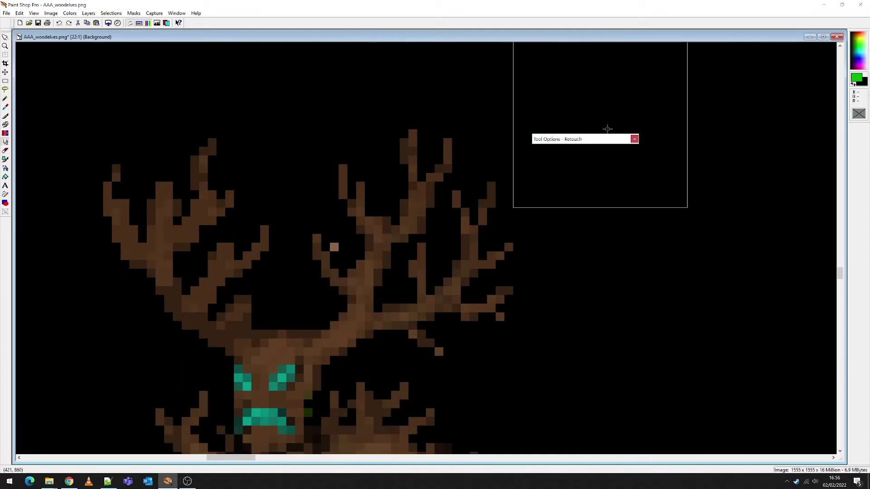
Step: Set Retouch to size 1 and 100% opacity, pick bright red, and recolor the creature's eyes and mouth red
mouse_move(601, 145)
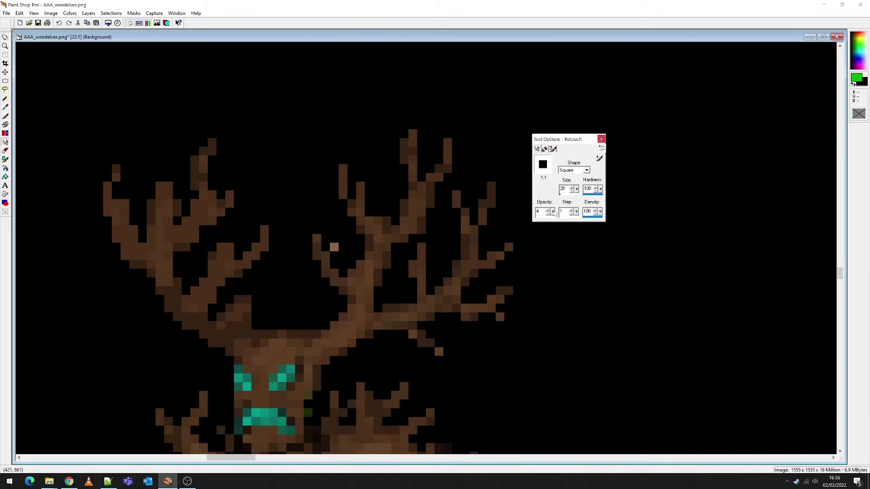
mouse_move(552, 212)
mouse_down()
mouse_move(577, 196)
mouse_move(496, 182)
mouse_up()
click(864, 34)
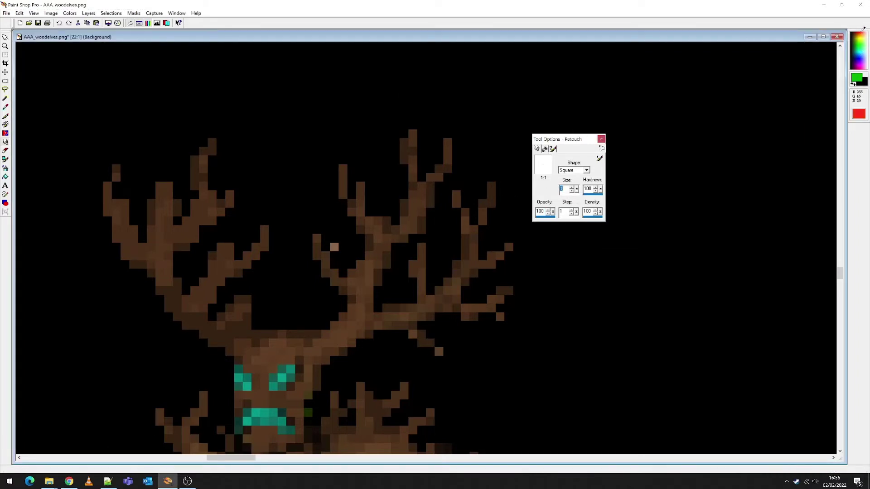
scroll(404, 325, down, 5)
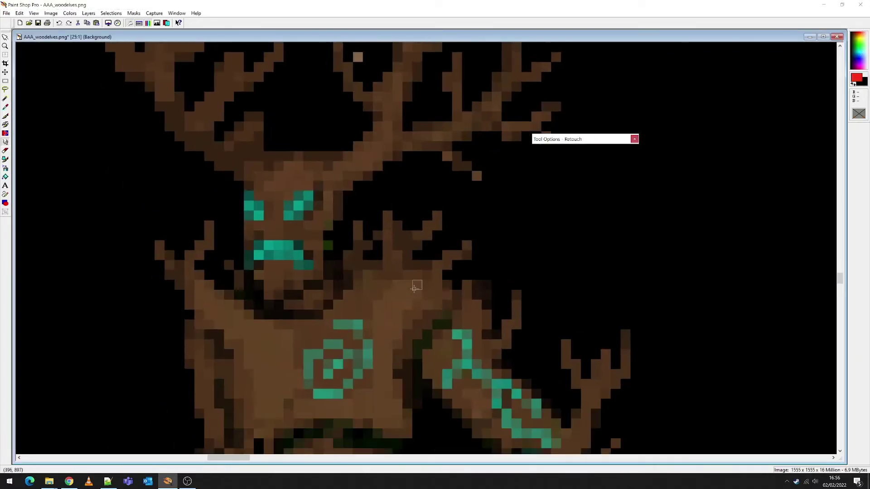
mouse_move(320, 171)
mouse_down()
mouse_move(319, 191)
mouse_move(309, 191)
mouse_move(330, 171)
mouse_up()
mouse_move(268, 172)
mouse_down()
mouse_move(268, 191)
mouse_move(279, 181)
mouse_move(278, 191)
mouse_up()
click(268, 231)
mouse_move(269, 242)
mouse_down()
mouse_move(290, 222)
mouse_move(318, 223)
mouse_move(288, 232)
mouse_move(330, 242)
mouse_up()
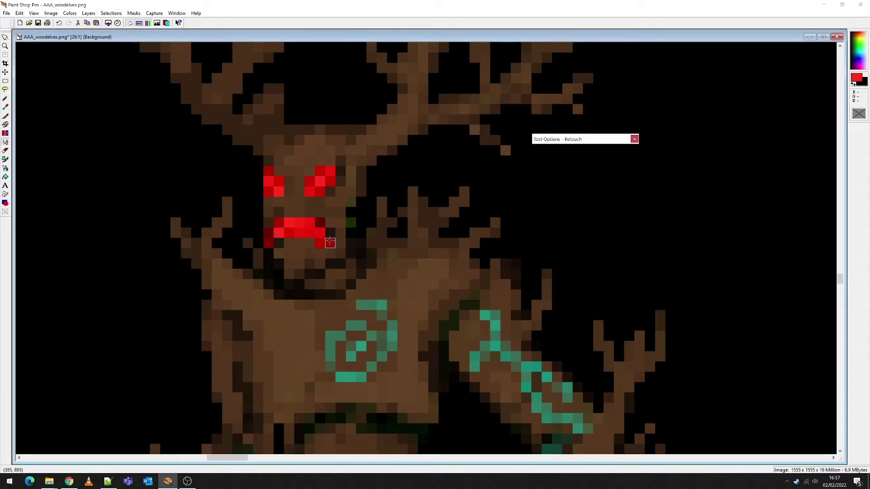
Step: Try recoloring the spiral rune on the creature's chest bright red with Retouch
click(371, 305)
click(361, 305)
click(382, 305)
mouse_move(382, 315)
mouse_down()
mouse_move(392, 336)
mouse_move(382, 357)
mouse_up()
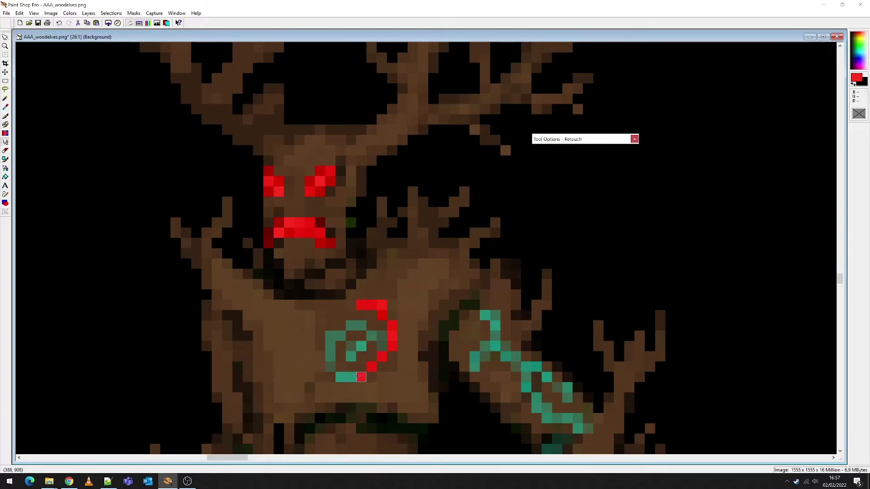
mouse_move(356, 377)
mouse_down()
mouse_move(330, 365)
mouse_move(330, 338)
mouse_move(360, 326)
mouse_up()
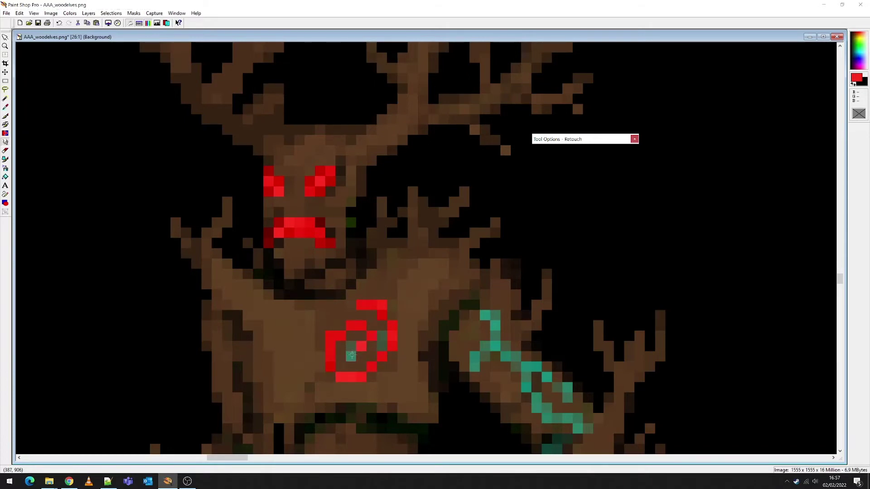
scroll(351, 355, down, 6)
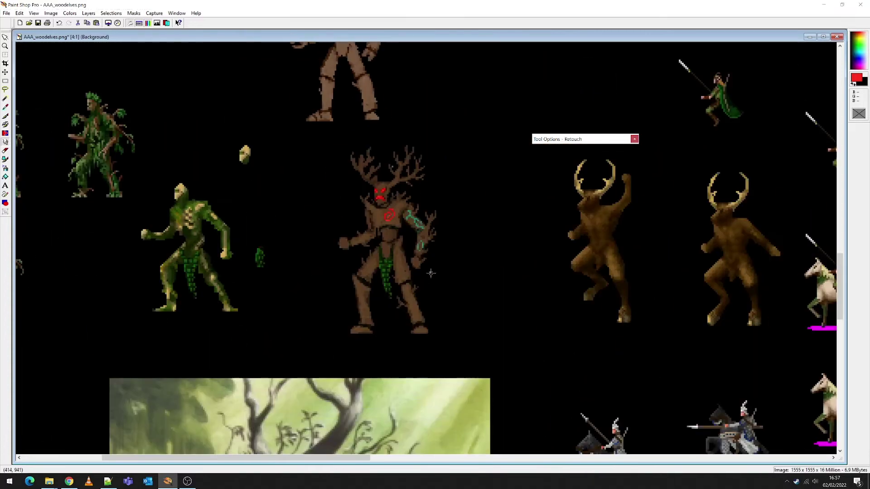
scroll(395, 210, up, 5)
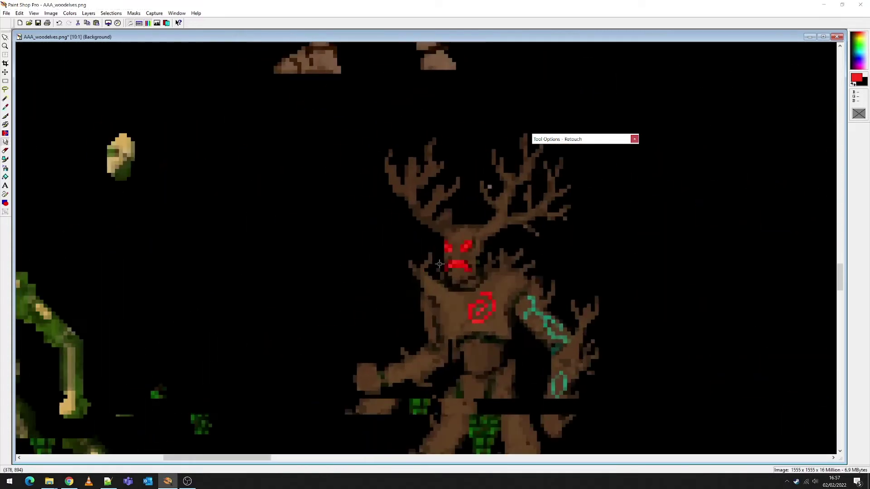
Step: Set the Paint Brush to size 1 and try tinting the upper arm's rune red at 20% opacity
scroll(424, 245, up, 2)
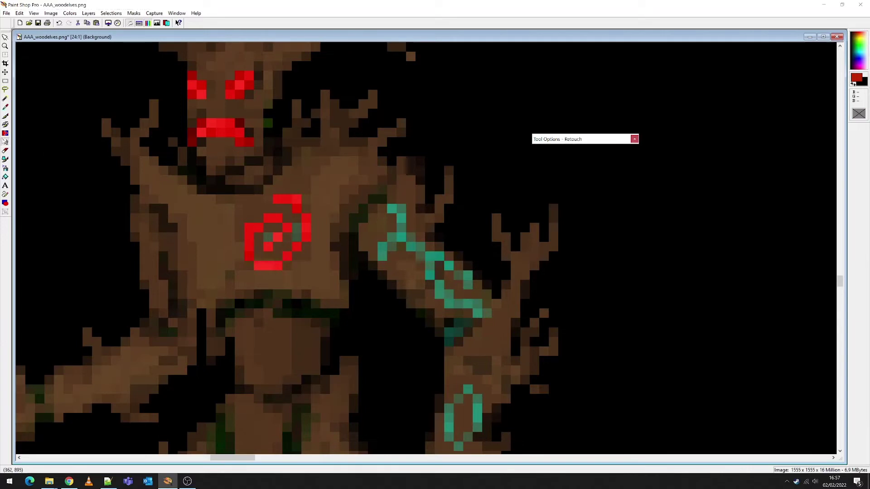
key(b)
mouse_move(605, 141)
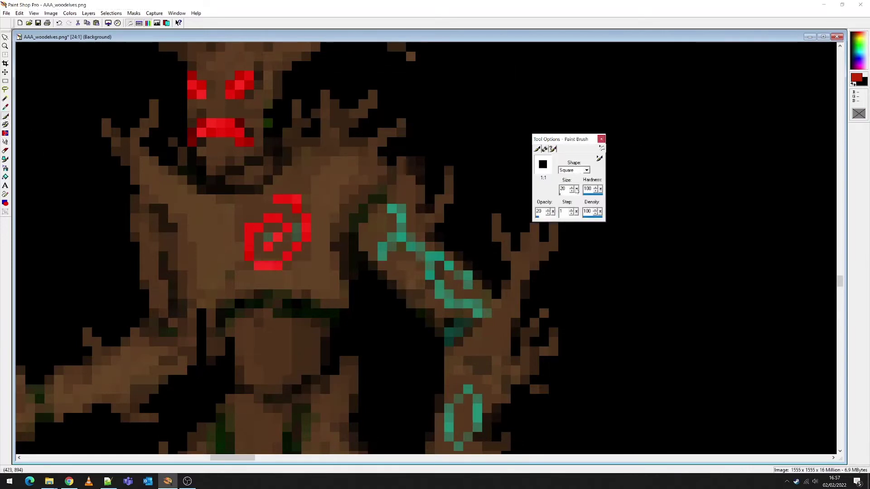
text(1)
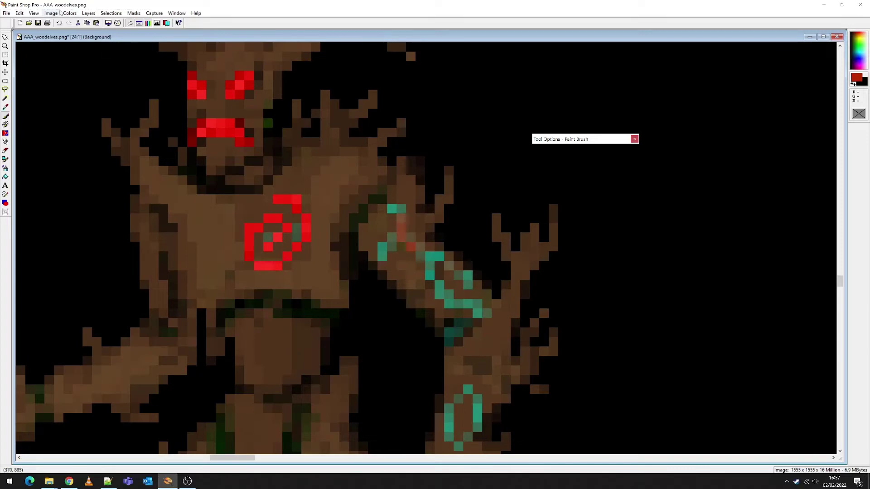
Step: Undo all the red recoloring on the arm rune, chest spiral, mouth and eyes
click(60, 25)
click(60, 25)
click(60, 25)
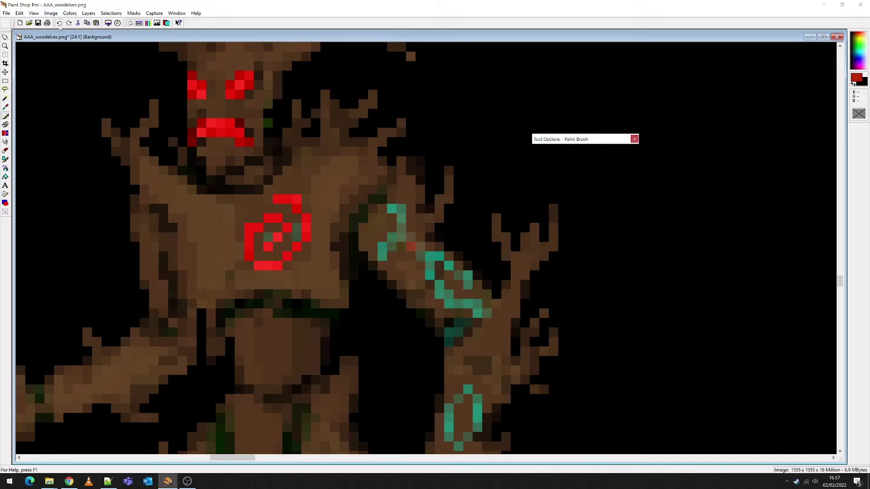
click(59, 25)
click(59, 24)
click(59, 24)
click(60, 24)
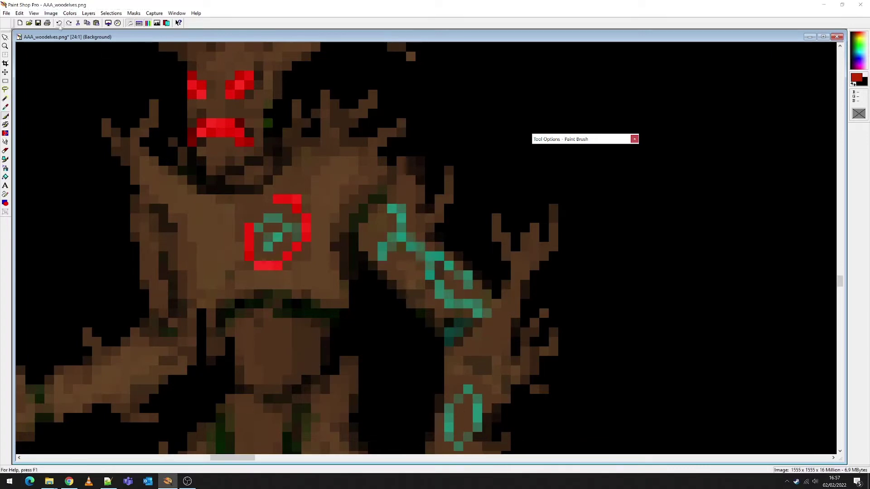
click(60, 23)
click(59, 24)
click(59, 24)
click(59, 23)
click(59, 23)
click(59, 24)
click(60, 23)
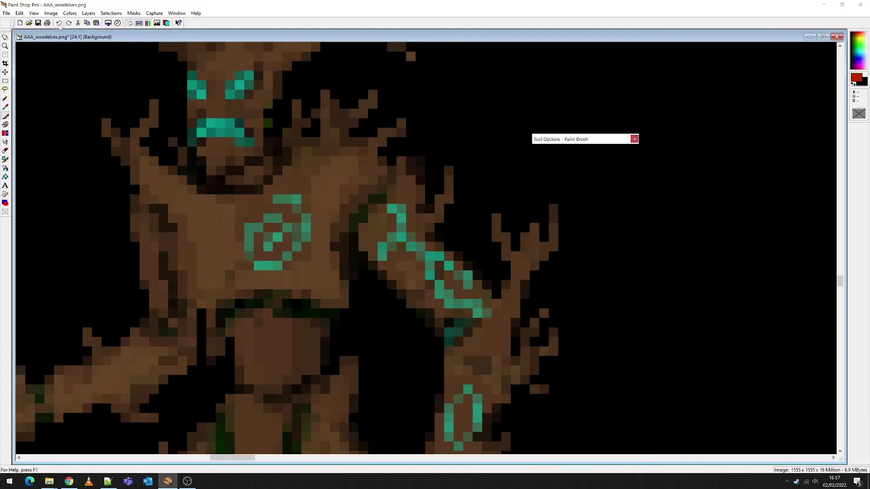
Step: Sample a brown from the creature, set the Paint Brush opacity to 61%, and recolor the stray pale pixel and inner twig on the larger antler
scroll(417, 203, down, 1)
scroll(417, 203, down, 1)
scroll(439, 257, up, 3)
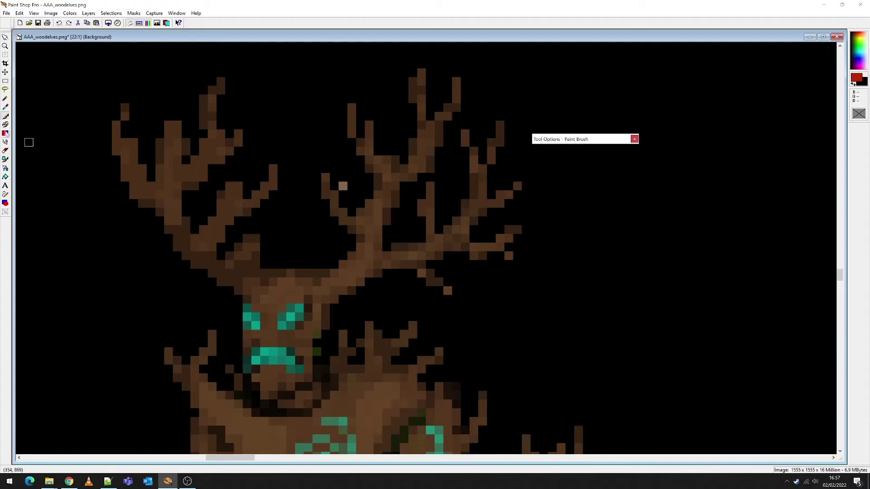
click(5, 107)
click(342, 345)
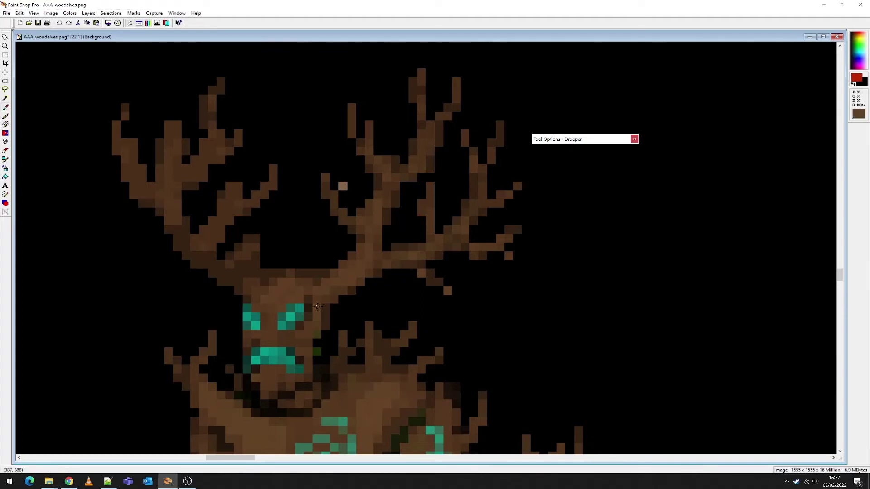
click(5, 116)
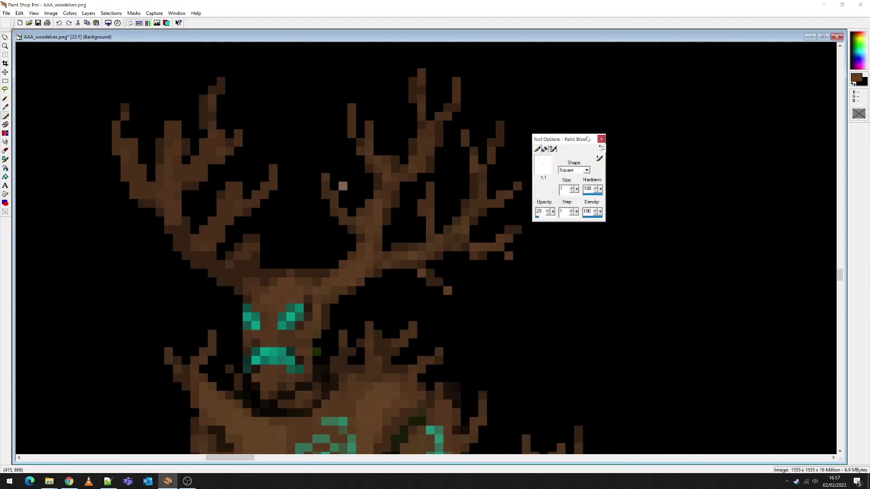
mouse_move(580, 142)
drag(552, 212, 568, 222)
click(342, 186)
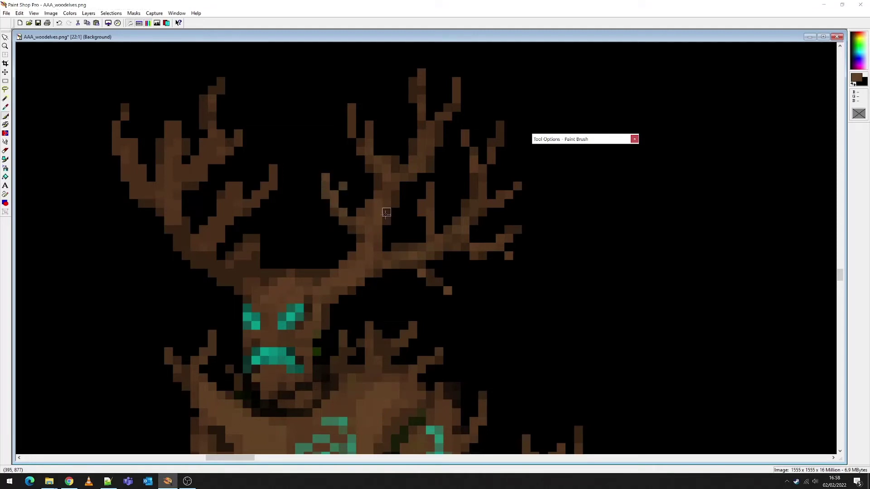
Step: Paint a lighter brown highlight along the base of the smaller antler where it joins the head
scroll(429, 244, down, 5)
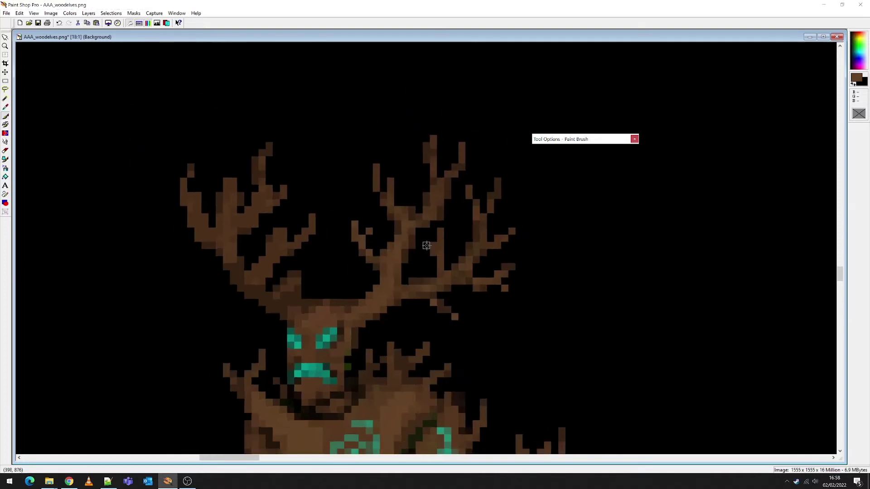
scroll(330, 229, up, 5)
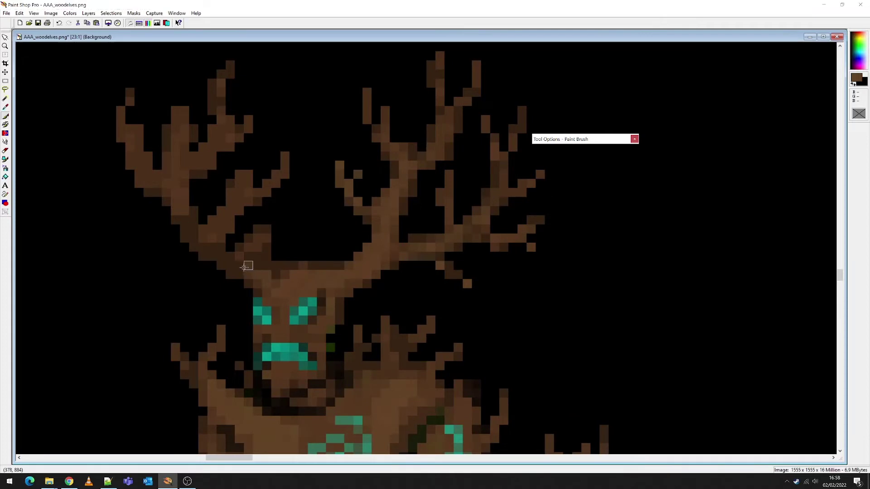
drag(237, 271, 227, 259)
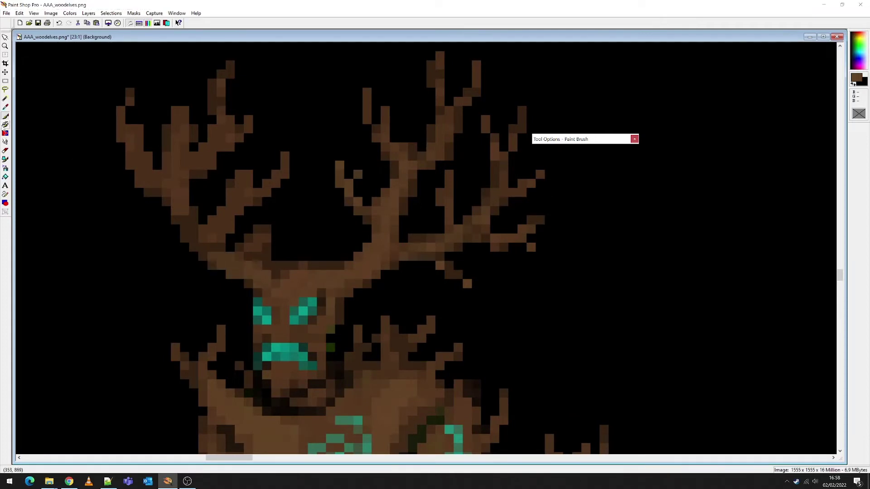
Step: Erase most of the stub above the smaller antler's base with the Clone Brush and paint a thin brown twig in its place
click(5, 124)
right_click(92, 247)
click(266, 247)
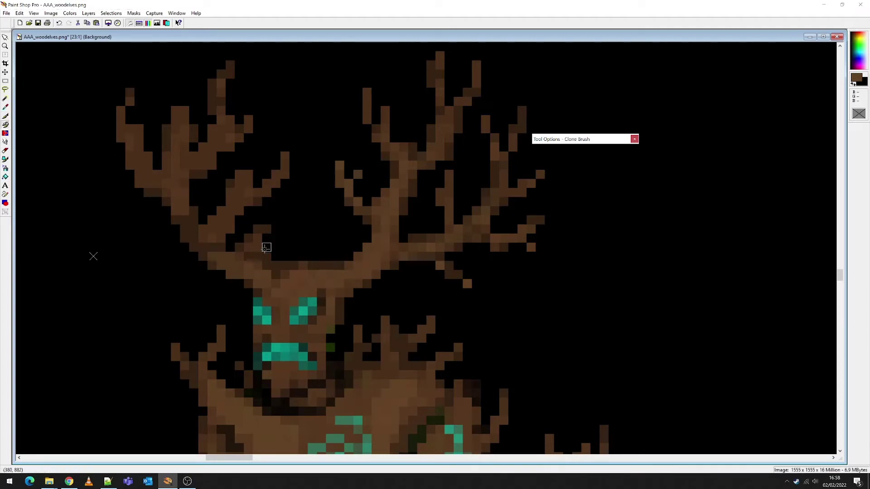
mouse_move(266, 248)
mouse_down()
mouse_move(215, 247)
mouse_move(183, 192)
mouse_move(273, 229)
mouse_move(257, 240)
mouse_up()
click(6, 115)
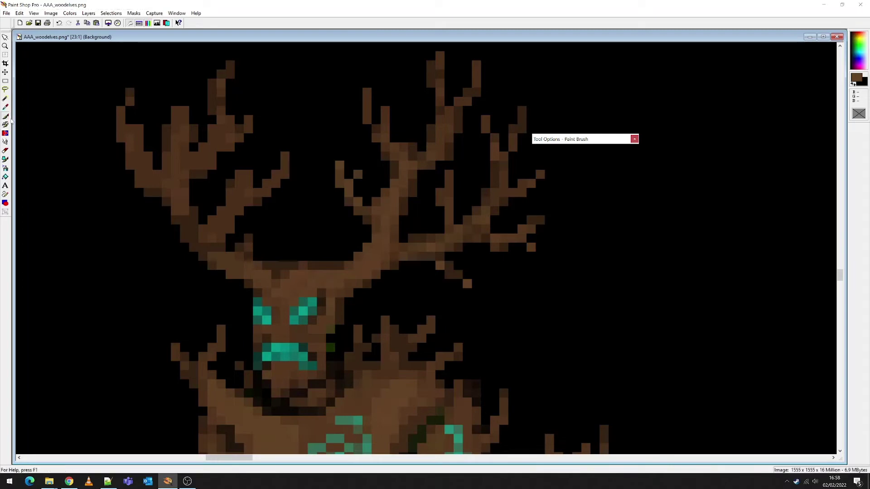
click(267, 229)
click(258, 237)
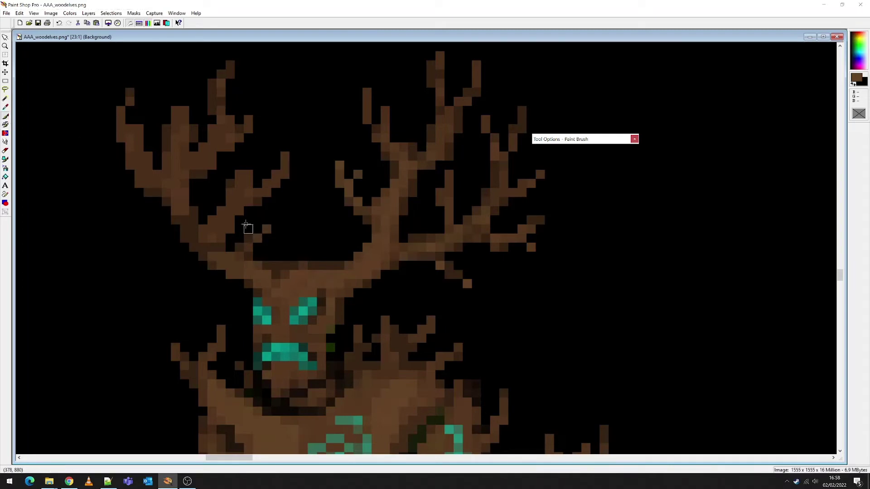
Step: Select the smaller antler's outermost branch and shift it one pixel inward, then repeat with a wider selection of that antler
scroll(380, 213, up, 5)
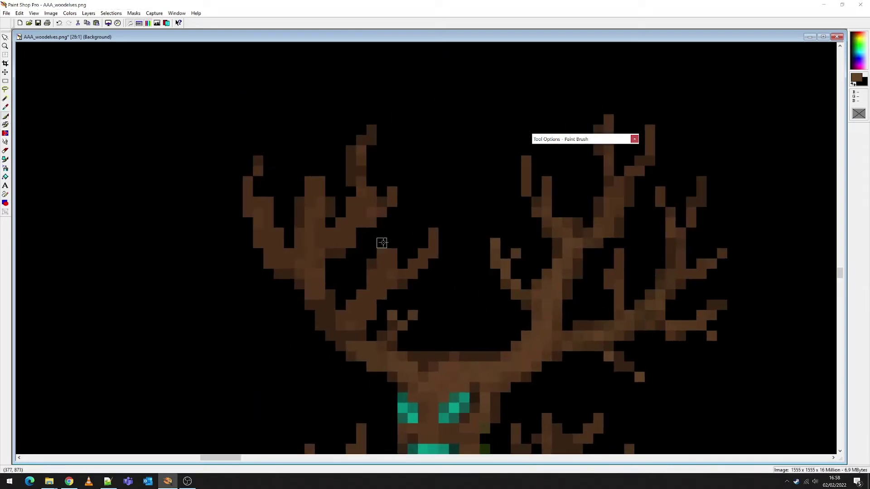
click(6, 81)
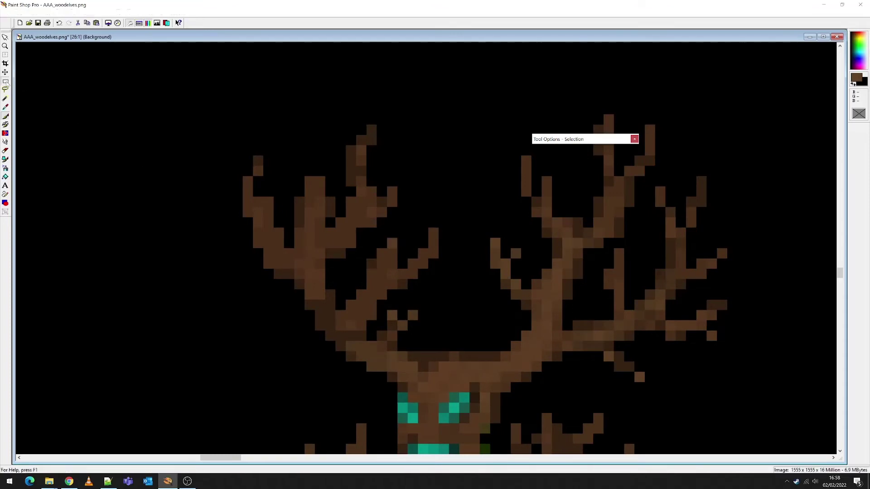
mouse_move(191, 135)
mouse_down()
mouse_move(252, 237)
mouse_move(274, 328)
mouse_up()
drag(244, 264, 252, 262)
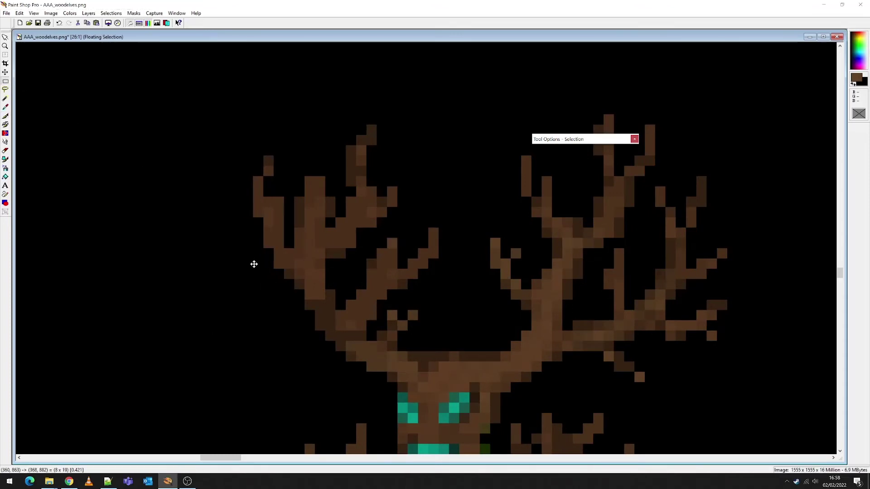
click(190, 171)
drag(160, 125, 298, 342)
drag(263, 272, 268, 272)
click(179, 218)
Step: Highlight and shade the smaller antler's trunk and lower branch, trimming the trunk's edges with the Clone Brush
click(5, 116)
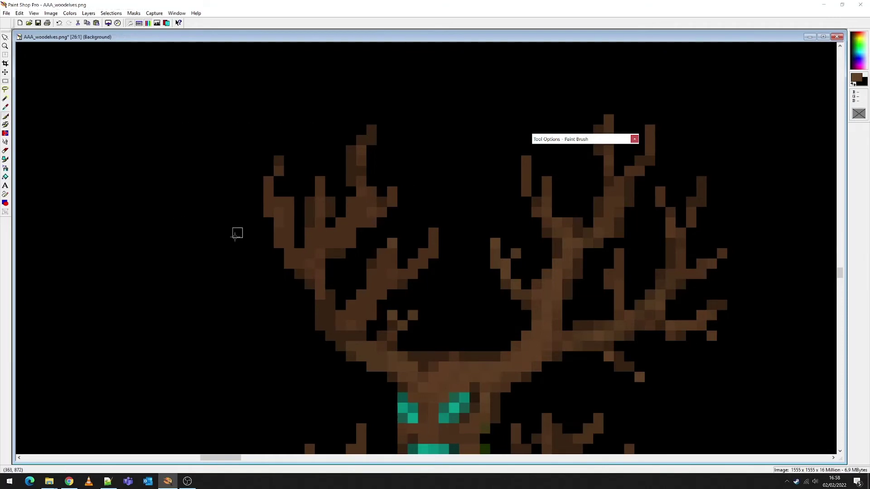
click(326, 307)
click(6, 125)
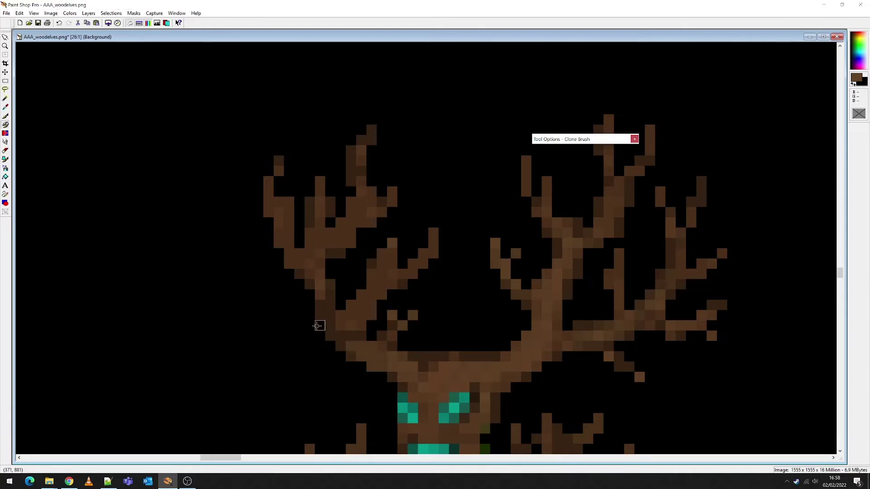
click(5, 116)
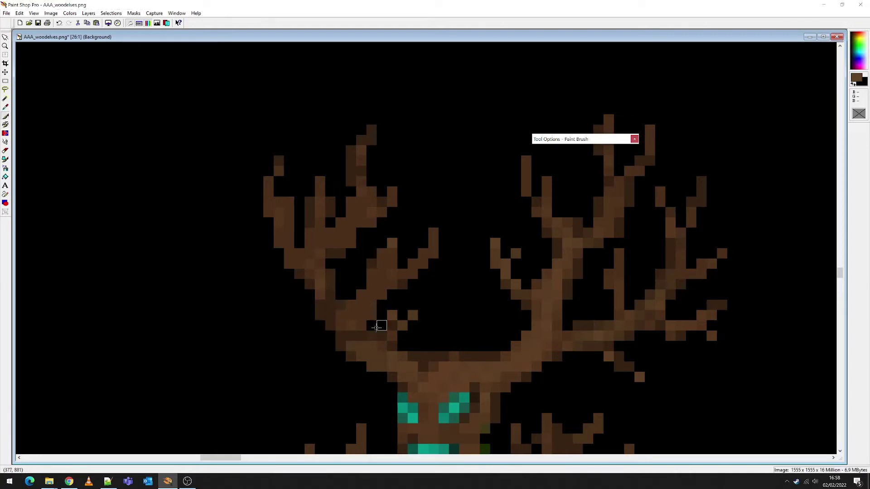
mouse_move(361, 326)
mouse_down()
mouse_move(385, 295)
mouse_move(431, 272)
mouse_move(433, 246)
mouse_move(409, 238)
mouse_up()
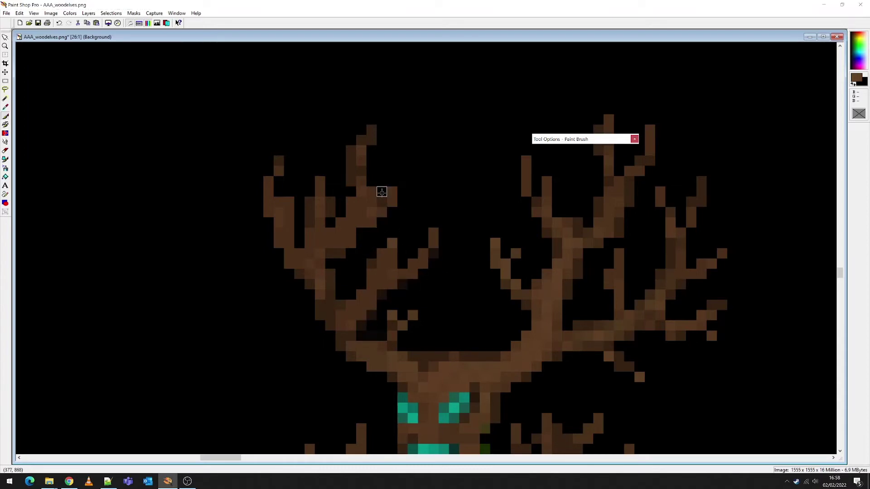
Step: Darken the fork of the smaller antler's upper inner branch and paint a thin forked brown twig at its end
mouse_move(382, 190)
mouse_down()
mouse_move(371, 199)
mouse_move(382, 196)
mouse_move(382, 212)
mouse_up()
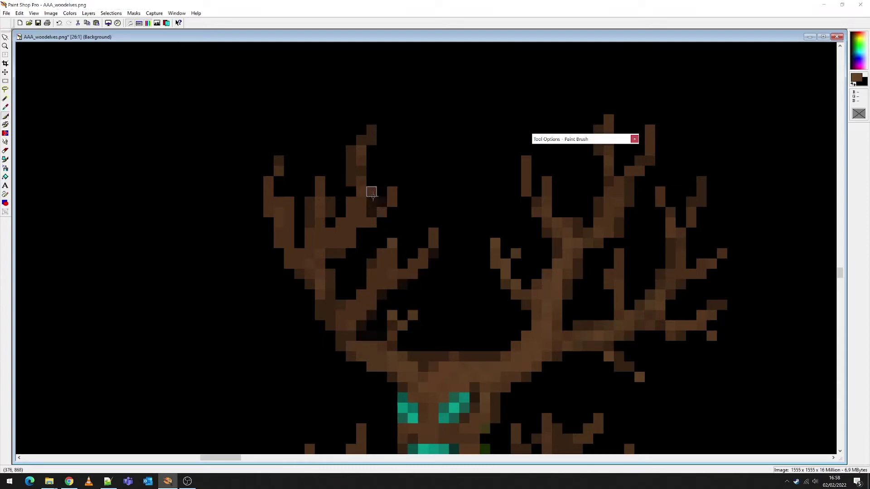
click(403, 202)
click(413, 212)
click(402, 181)
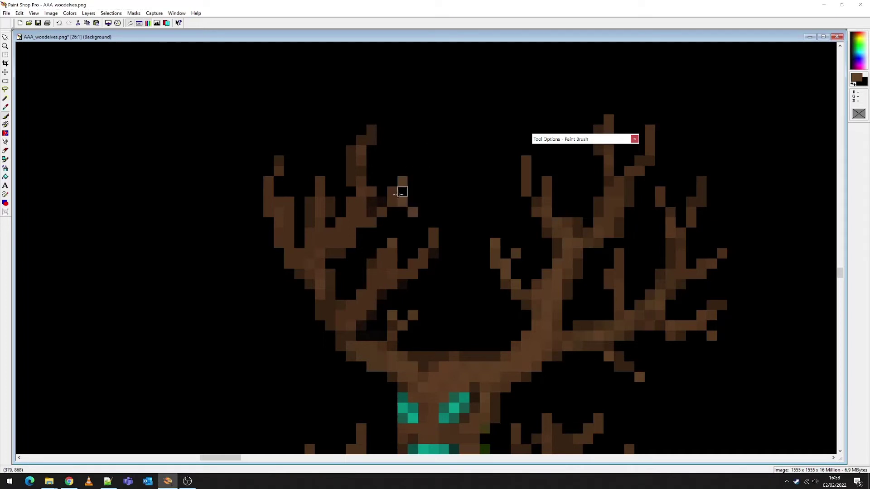
click(402, 170)
click(402, 160)
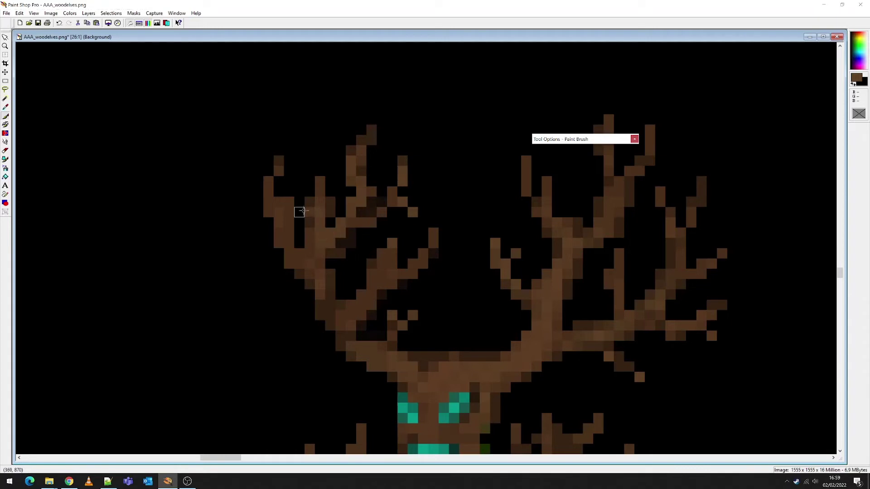
Step: Thin the smaller antler's outermost branch with the Clone Brush and adjust the Paint Brush opacity for shading it
click(6, 125)
click(5, 116)
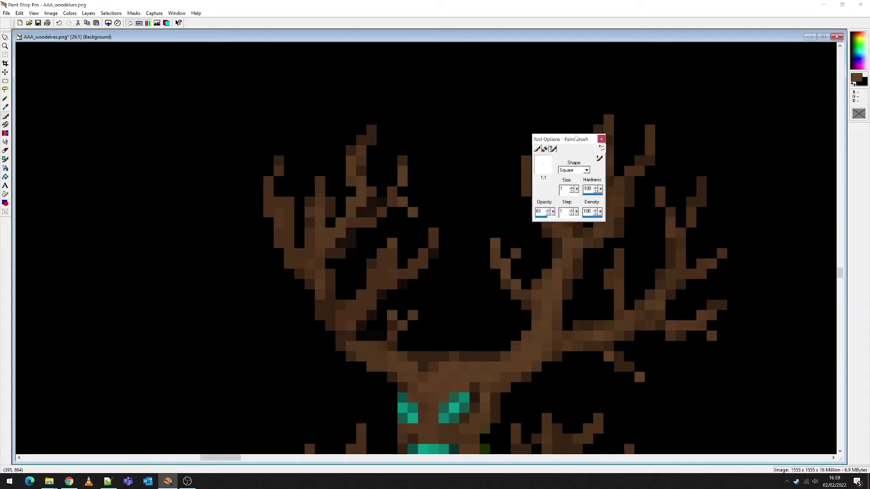
mouse_move(566, 144)
click(553, 213)
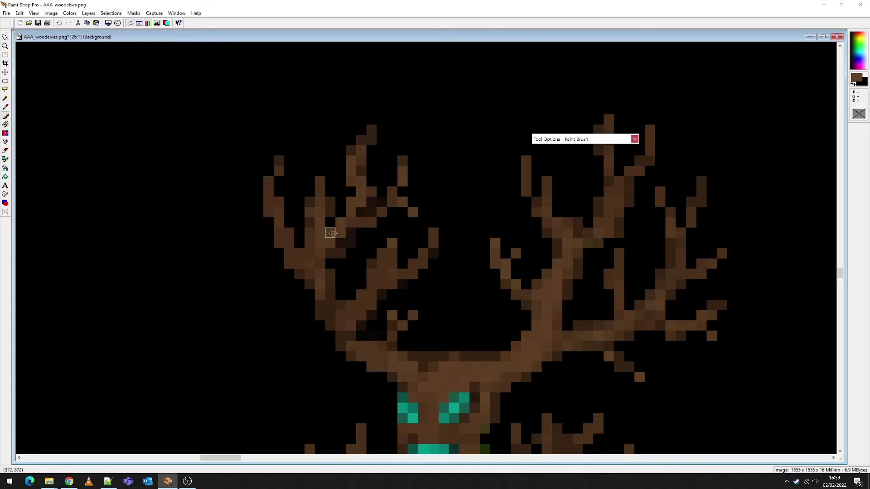
Step: Select the smaller antler above the head and move it one pixel outward
scroll(448, 259, down, 5)
scroll(430, 256, down, 2)
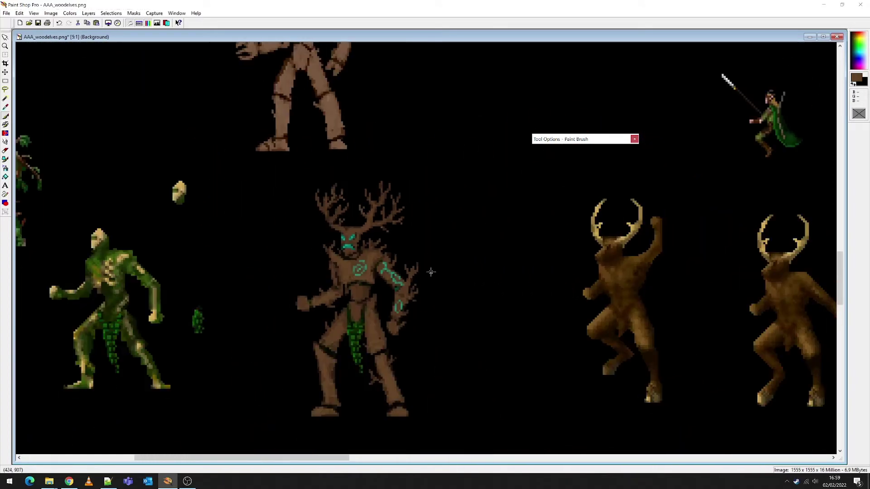
scroll(358, 232, up, 8)
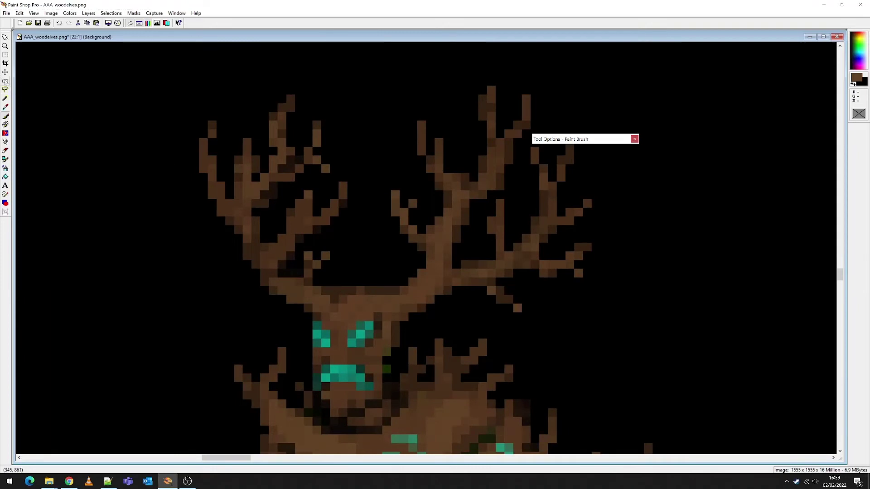
key(s)
mouse_move(120, 77)
mouse_down()
mouse_move(398, 258)
mouse_move(365, 280)
mouse_up()
drag(341, 227, 335, 228)
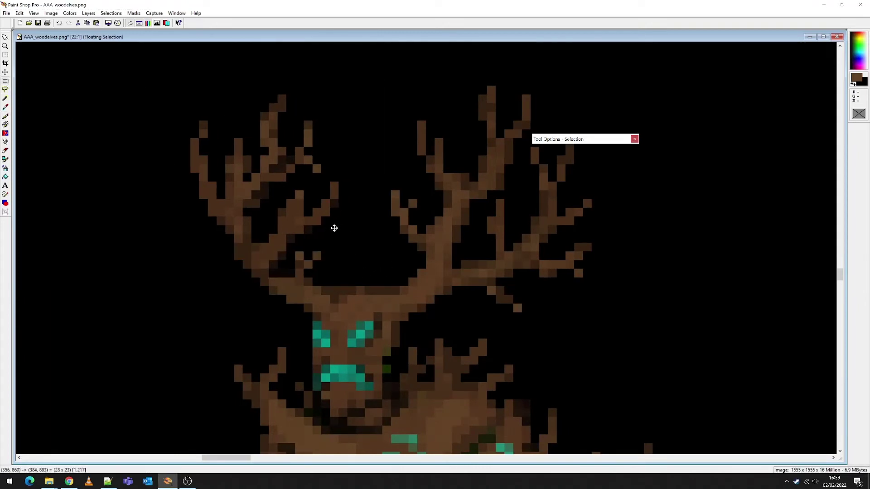
Step: Select the upper outer branches of the smaller antler and move them down one pixel
key(ctrl+d)
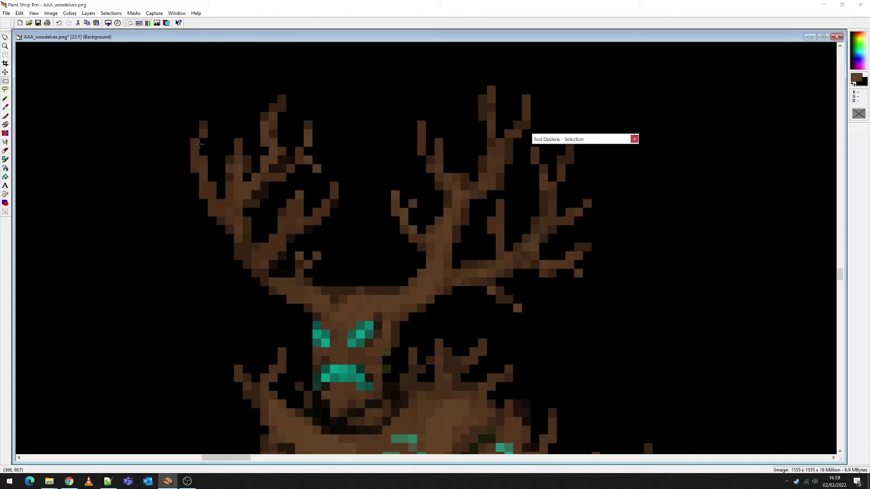
drag(164, 95, 260, 225)
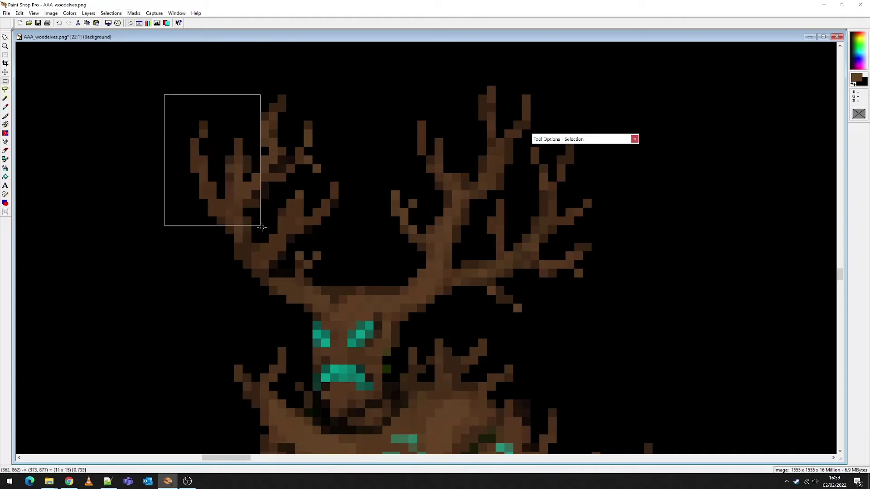
drag(208, 85, 329, 173)
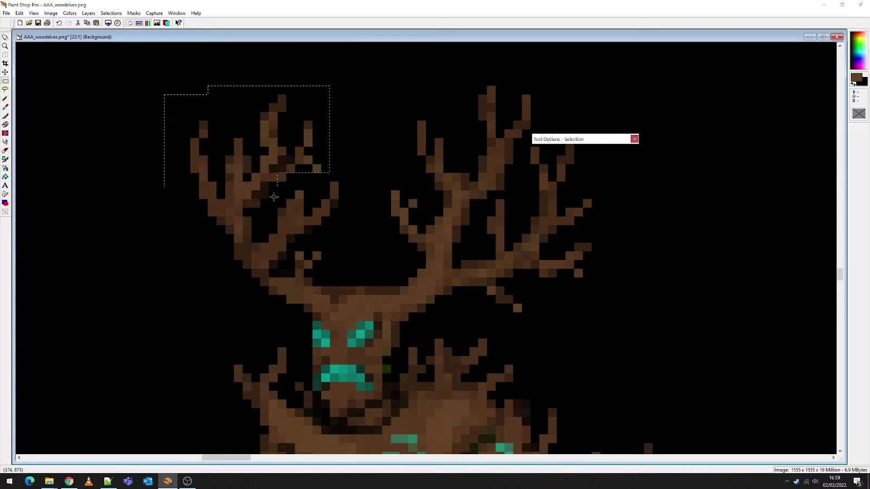
click(283, 144)
drag(284, 144, 284, 150)
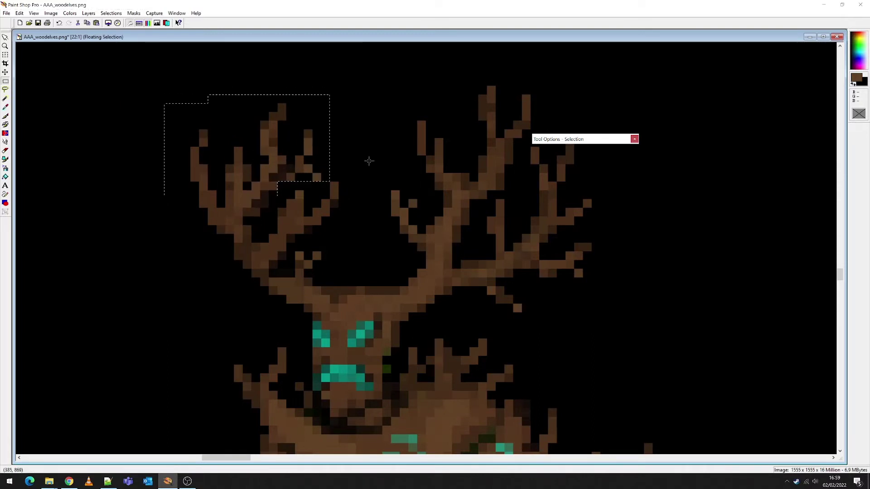
key(ctrl+d)
Step: Set the Paint Brush opacity to about 60 and repaint the smaller antler's inner branch with a longer tip
click(6, 116)
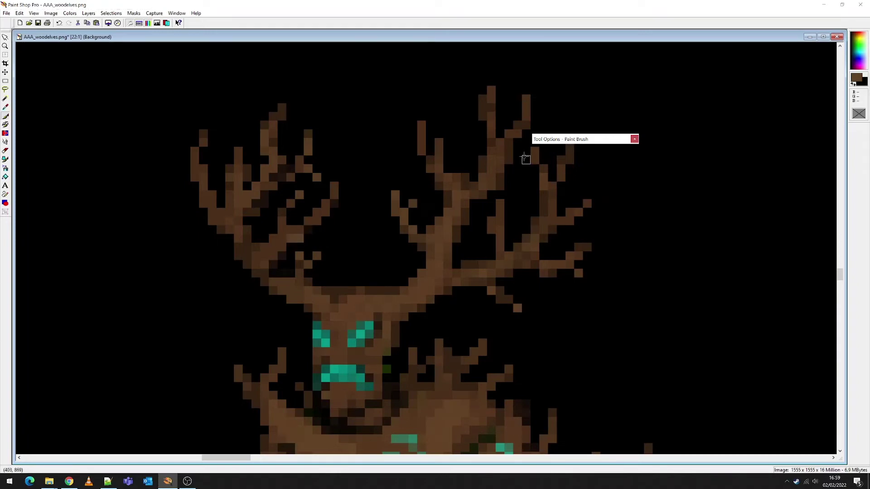
mouse_move(590, 138)
drag(552, 213, 544, 216)
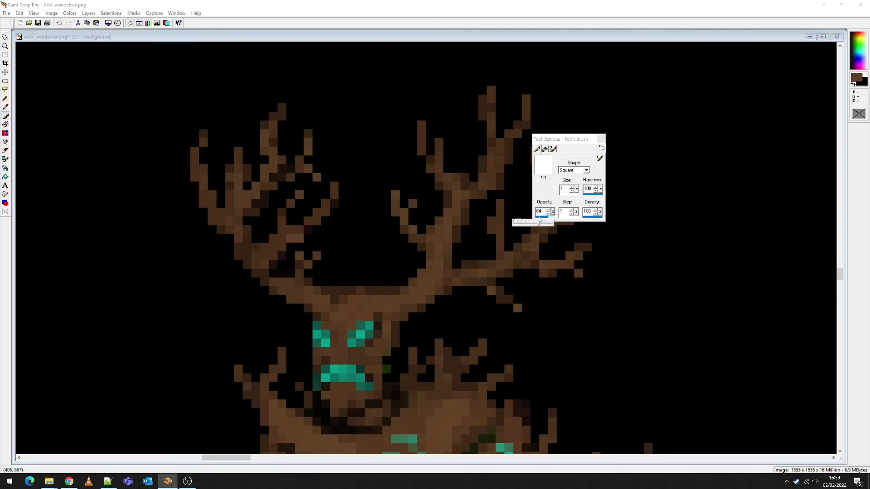
drag(538, 219, 538, 220)
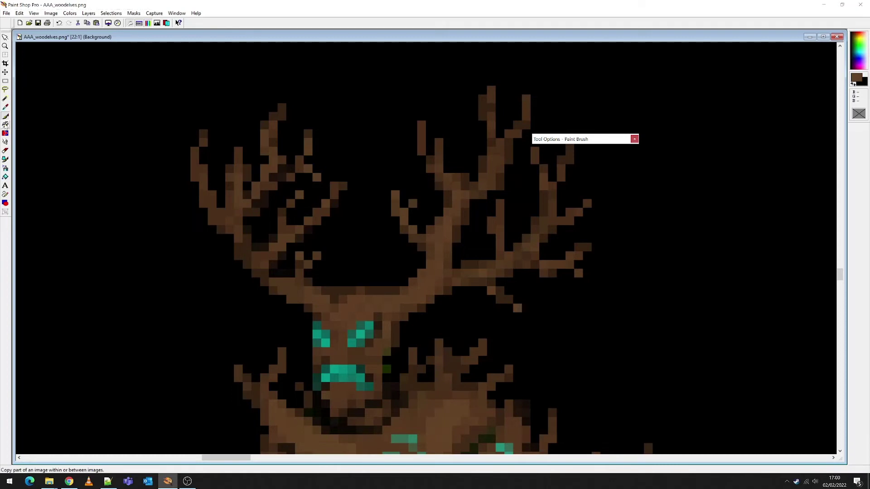
Step: Trim the short middle twig on the smaller antler's outer branch with the Clone Brush and return to the Paint Brush
click(6, 124)
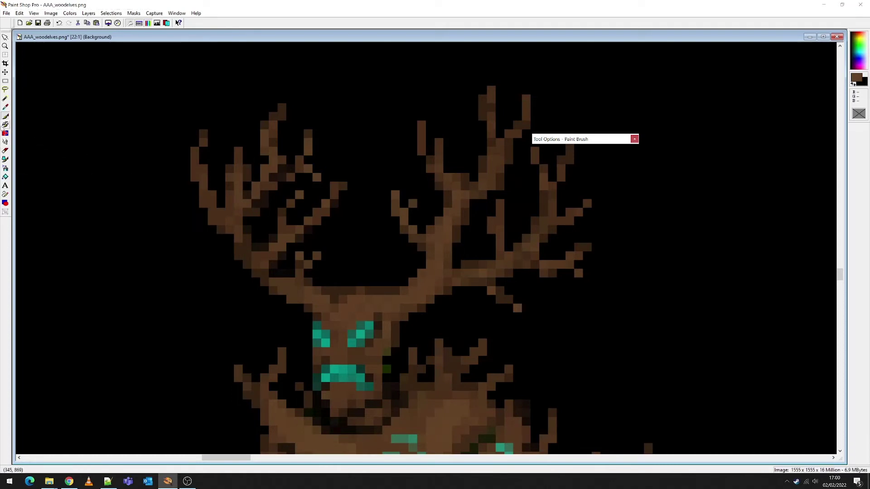
click(5, 80)
click(6, 116)
scroll(368, 265, down, 3)
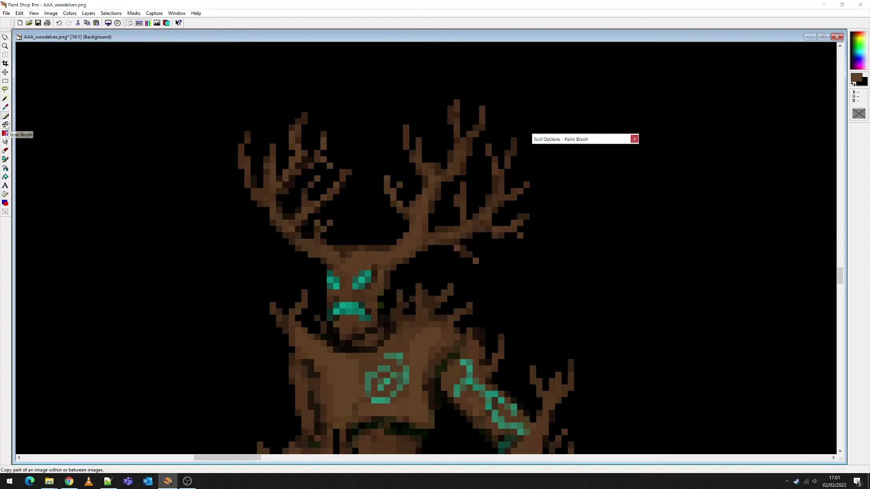
click(6, 124)
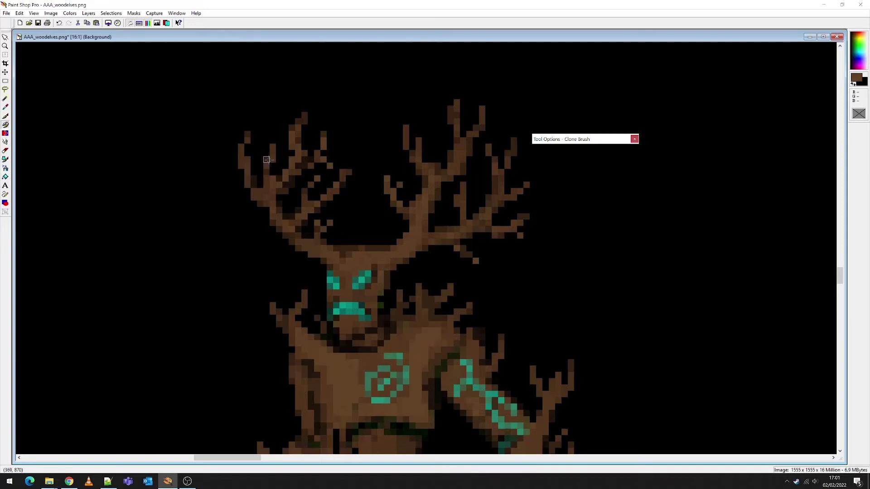
click(5, 116)
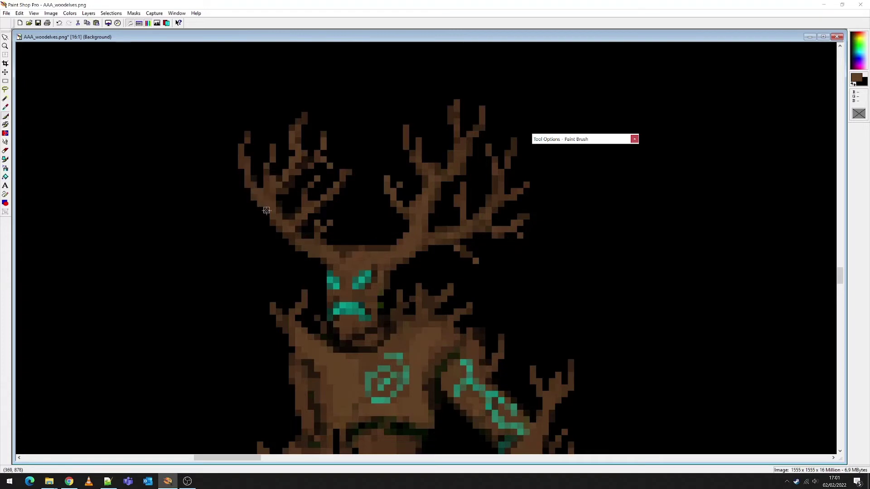
Step: Examine the whole tree creature beside the neighbouring sprites, and its torso and arms up close
scroll(368, 228, down, 4)
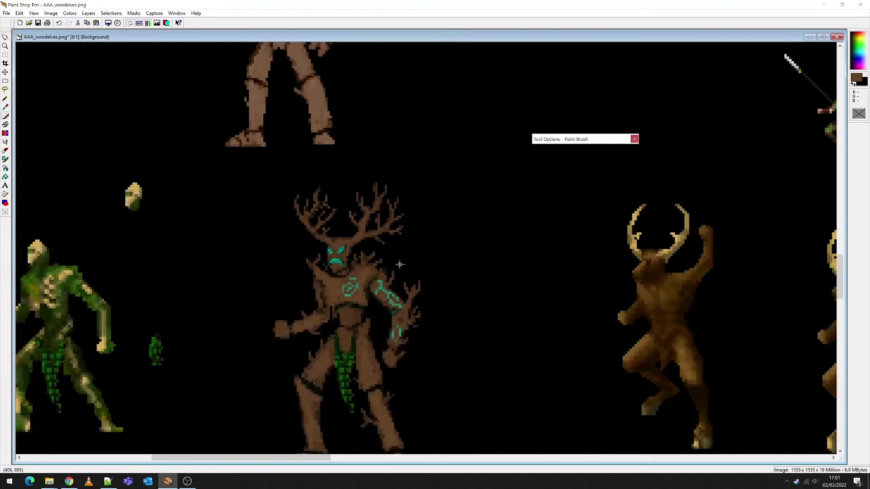
scroll(347, 222, down, 3)
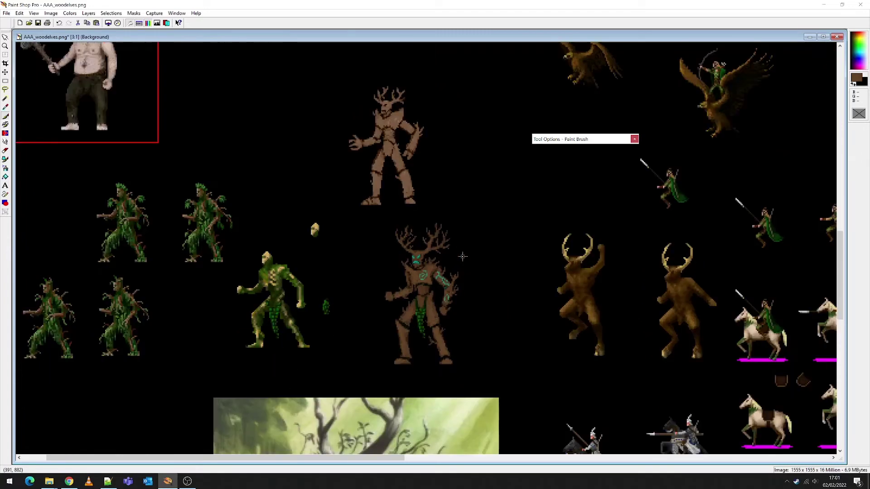
scroll(443, 258, up, 5)
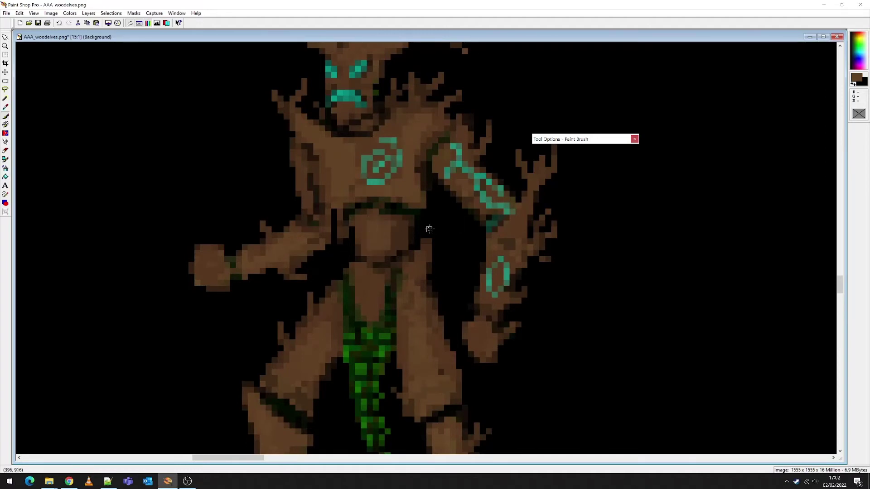
scroll(429, 229, up, 2)
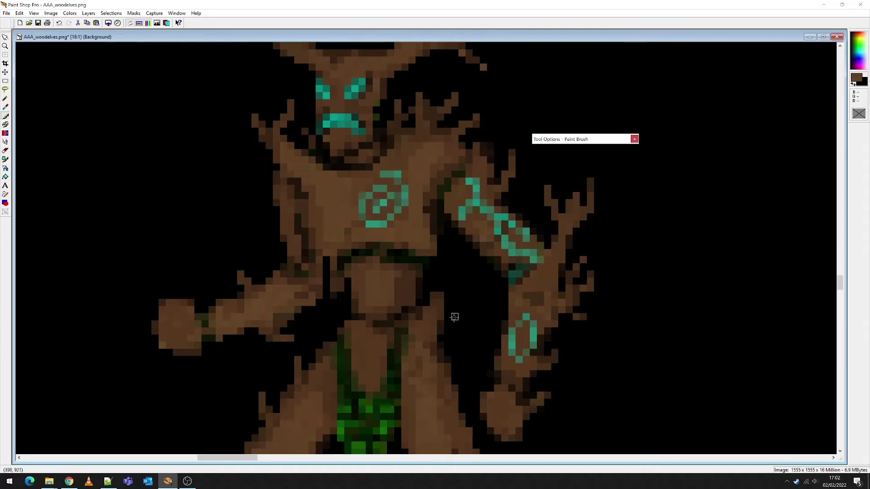
scroll(418, 303, down, 4)
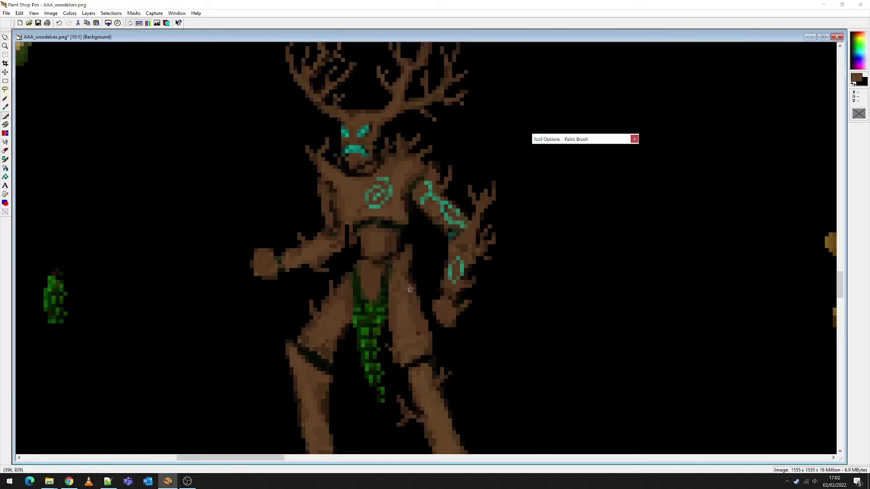
click(6, 108)
scroll(420, 233, down, 2)
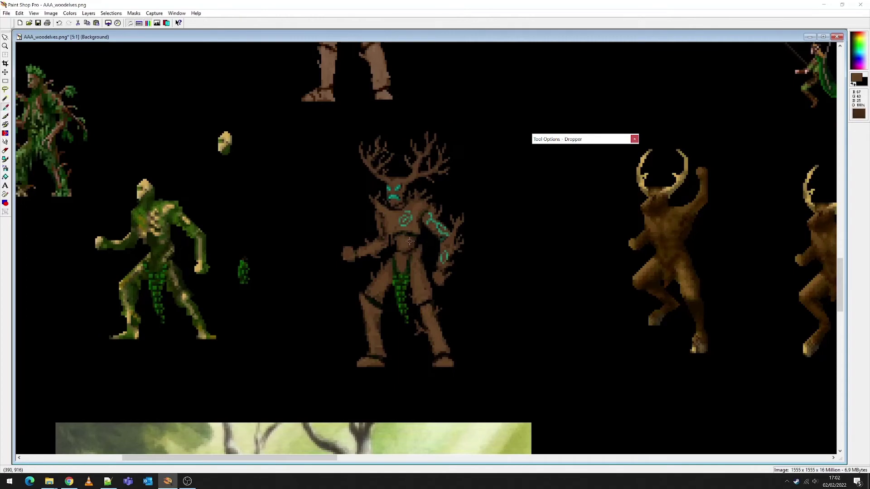
scroll(414, 247, up, 2)
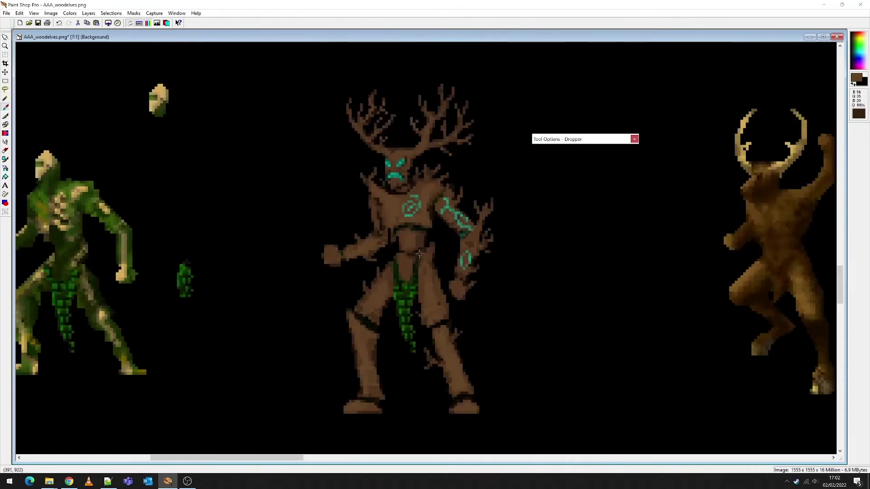
scroll(419, 254, up, 3)
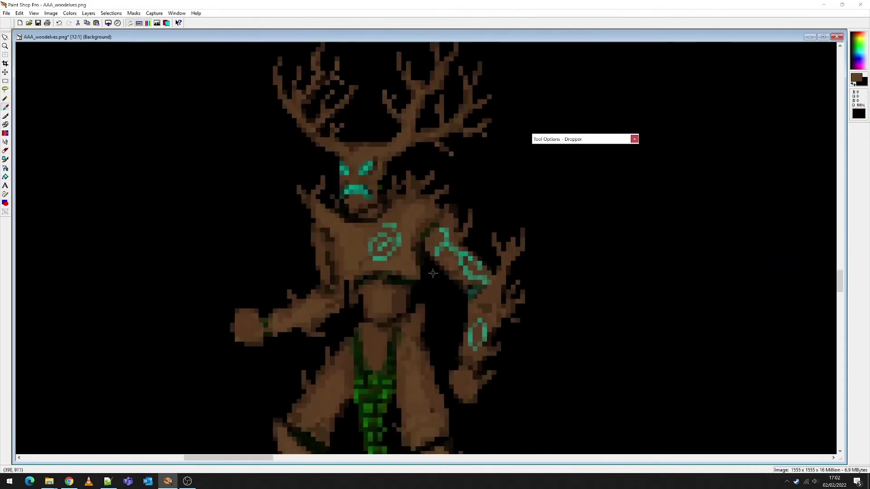
scroll(432, 273, up, 2)
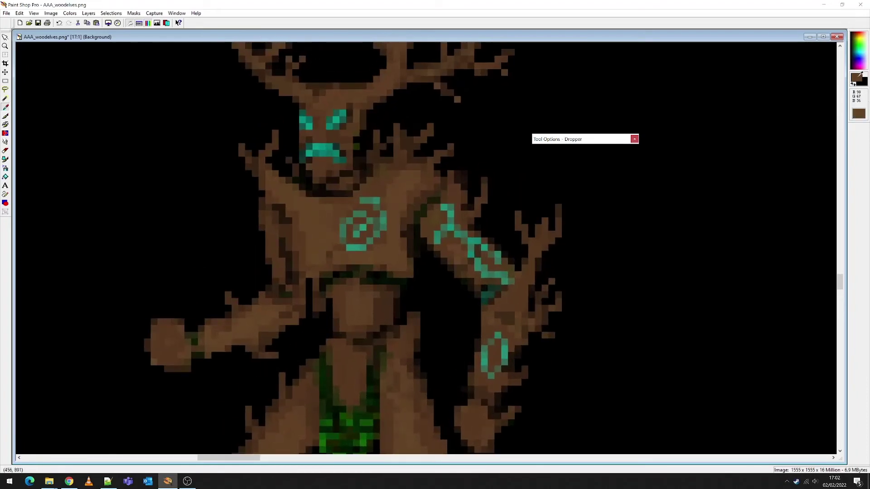
Step: Try brown #8E6038 as the foreground colour and paint a short vertical Paint Brush stroke on the chest beside the spiral rune
click(856, 78)
click(462, 195)
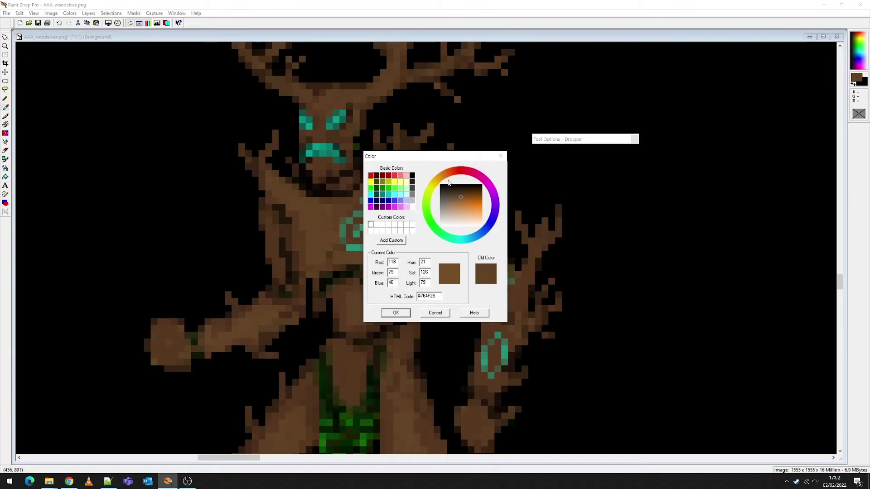
click(461, 198)
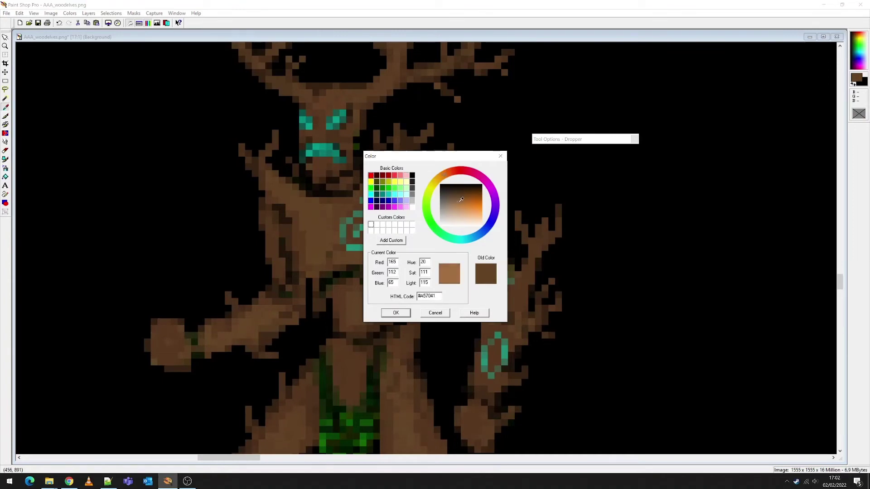
click(395, 311)
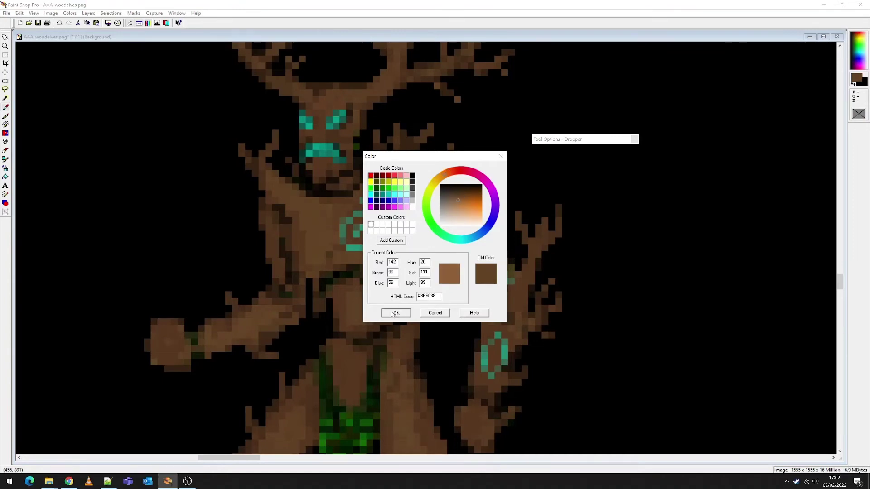
click(6, 115)
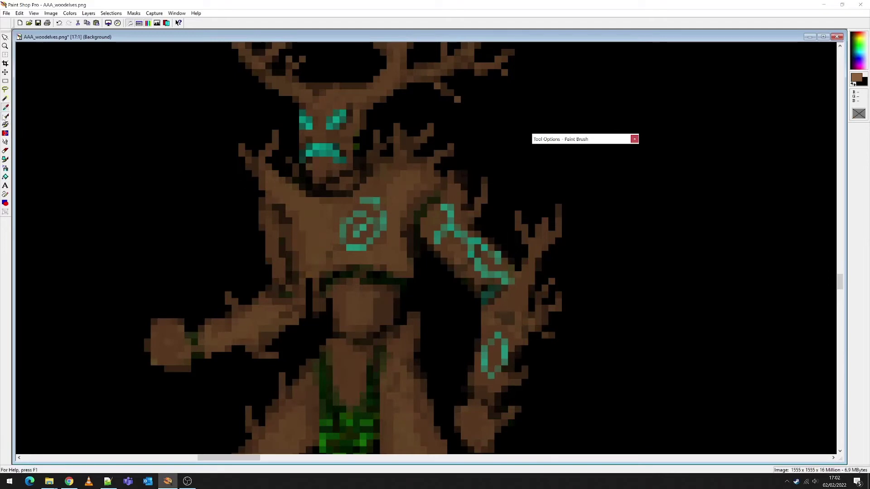
mouse_move(561, 182)
click(553, 213)
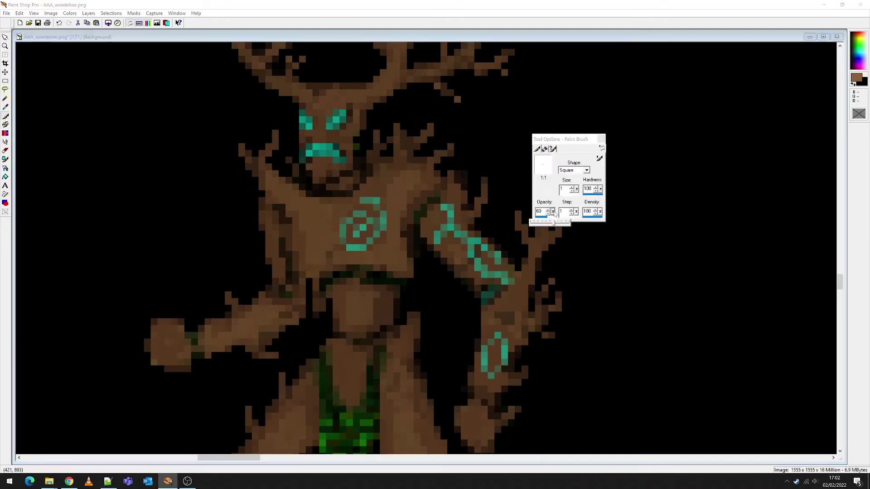
drag(315, 219, 315, 234)
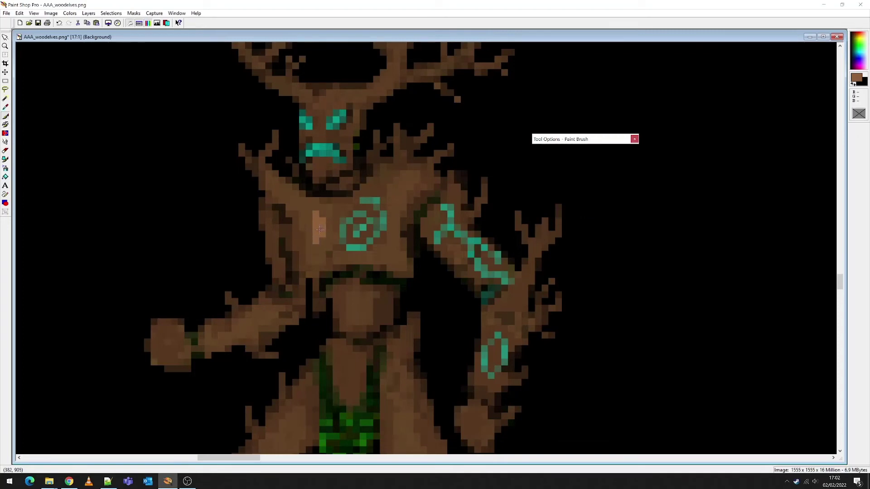
Step: Try the darker brown #6B4B2F as the foreground colour and repaint the vertical stroke on the chest
click(856, 77)
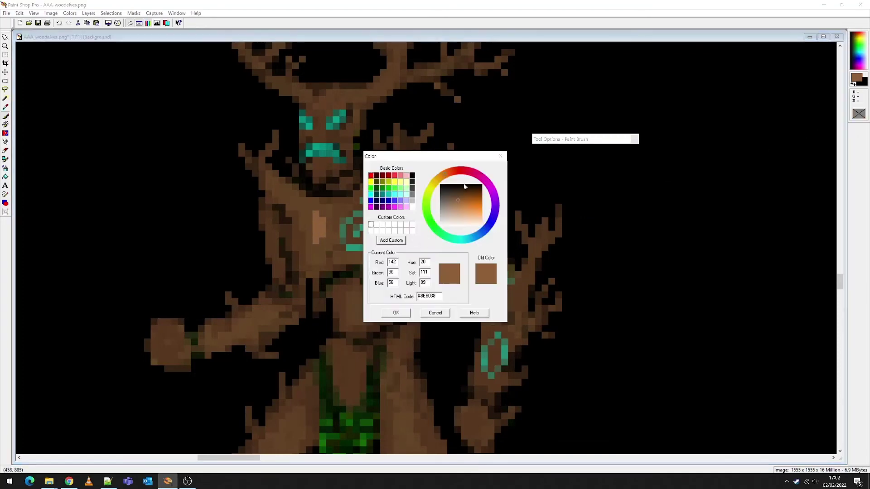
click(459, 194)
click(395, 313)
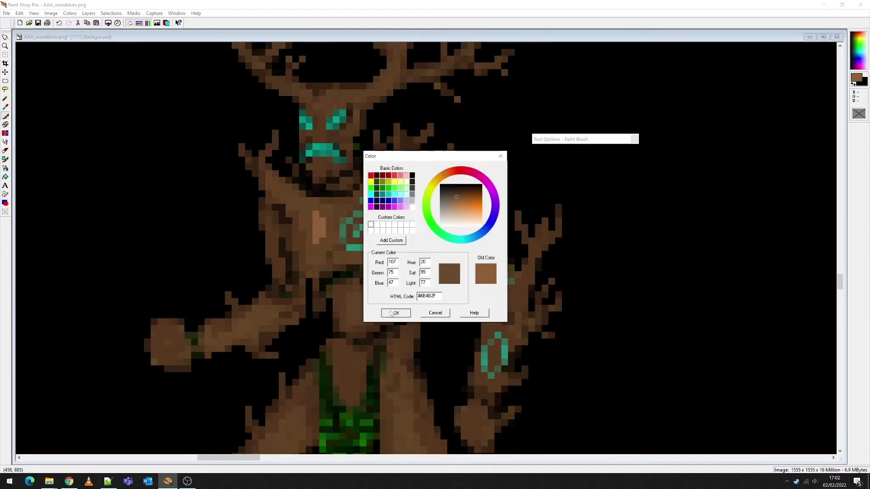
drag(315, 240, 316, 214)
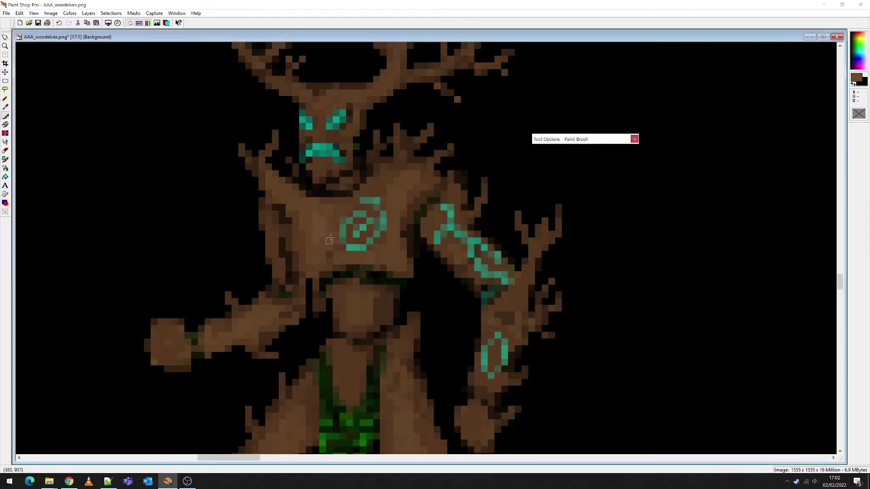
Step: Set the foreground colour to brown #755233 and paint a vertical highlight on the chest beside the spiral rune
click(851, 79)
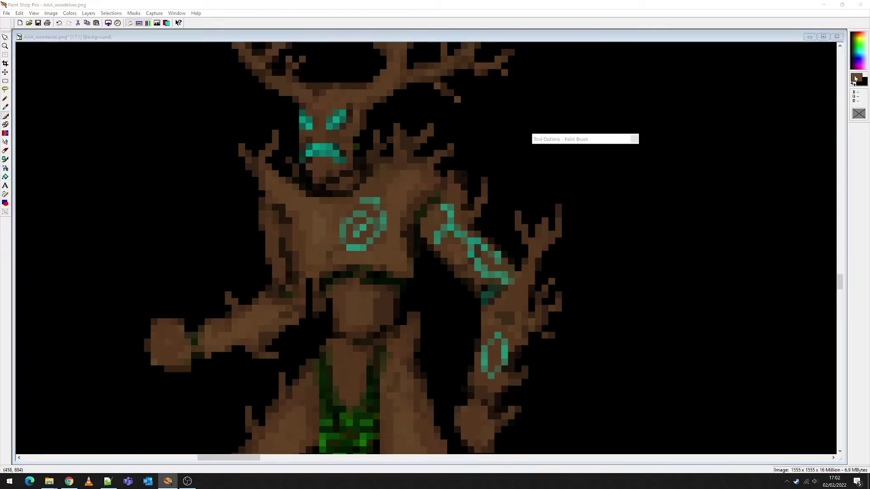
click(459, 196)
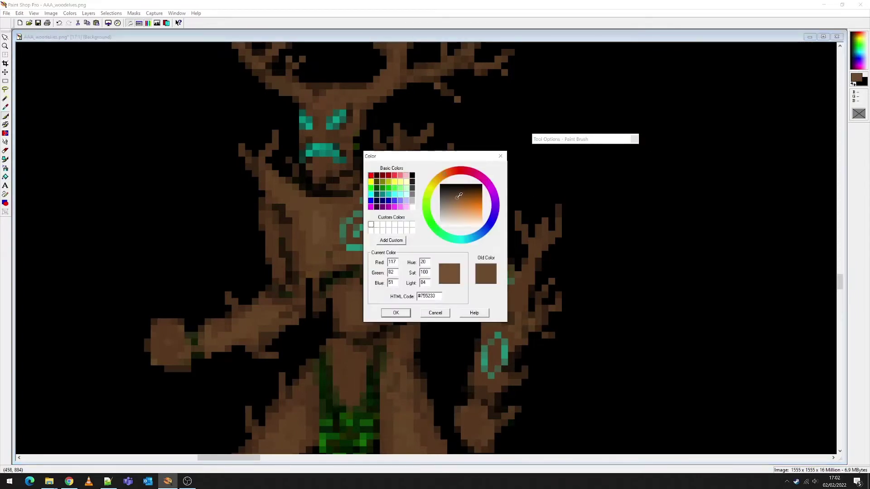
click(396, 312)
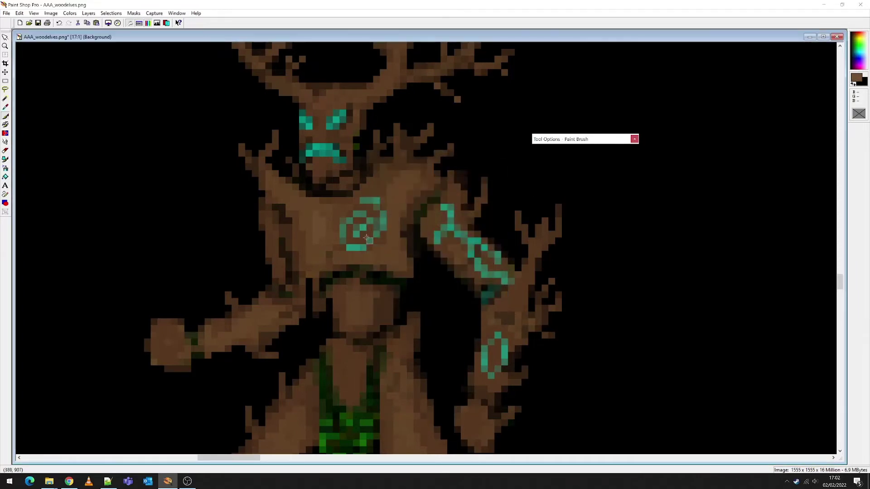
drag(315, 220, 315, 247)
Step: Lower the Paint Brush opacity to 41, try another vertical stroke over the chest highlight, and undo the last two changes
mouse_move(545, 152)
click(553, 213)
drag(553, 213, 529, 221)
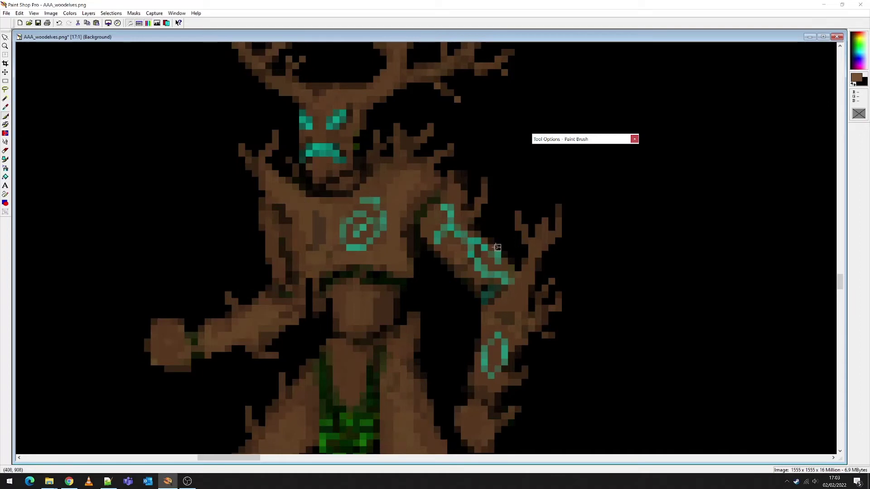
drag(316, 221, 316, 248)
click(59, 23)
click(59, 23)
Step: Lower the Paint Brush opacity further and paint a subtle lighter brown vertical highlight on the chest beside the spiral rune
mouse_move(583, 145)
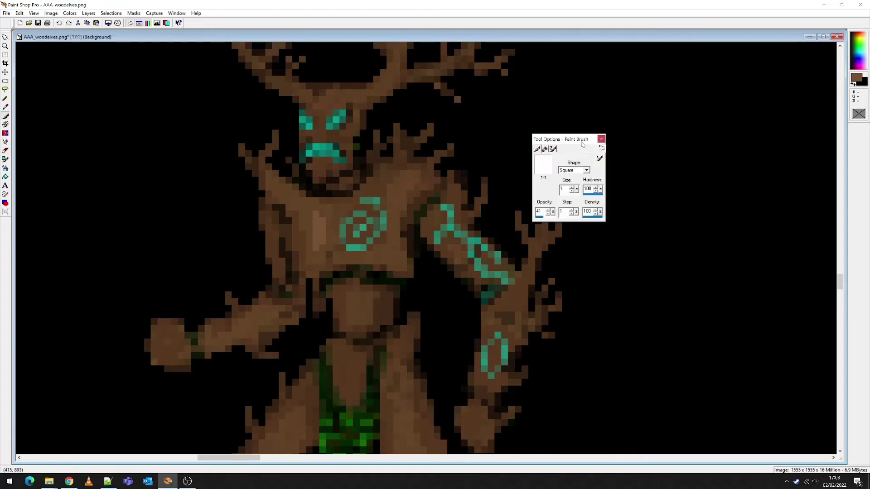
drag(552, 212, 545, 218)
scroll(412, 252, up, 5)
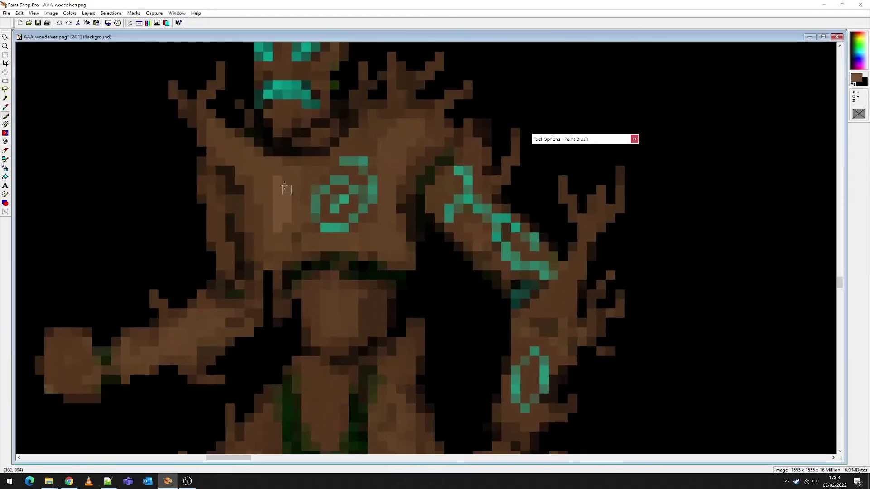
mouse_move(277, 179)
mouse_down()
mouse_move(276, 231)
mouse_move(286, 217)
mouse_up()
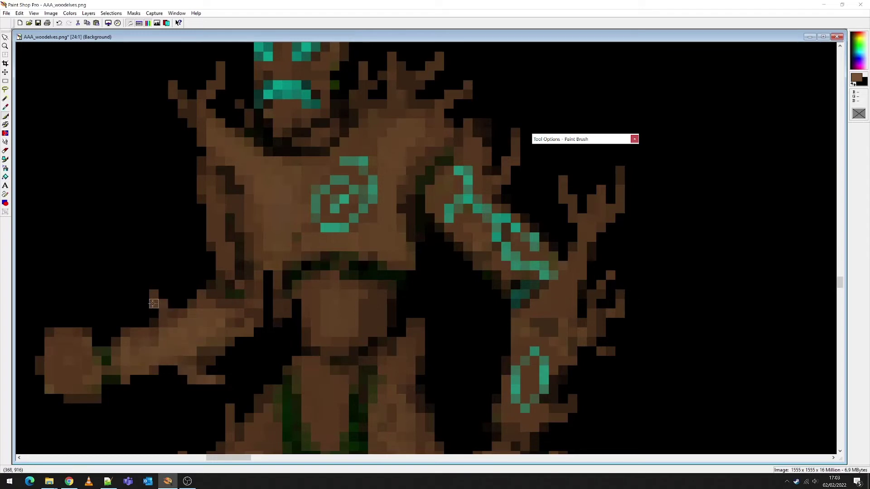
Step: Shade the rune-free forearm and its fist with soft lighter brown highlights and darker lower edges
scroll(230, 313, down, 2)
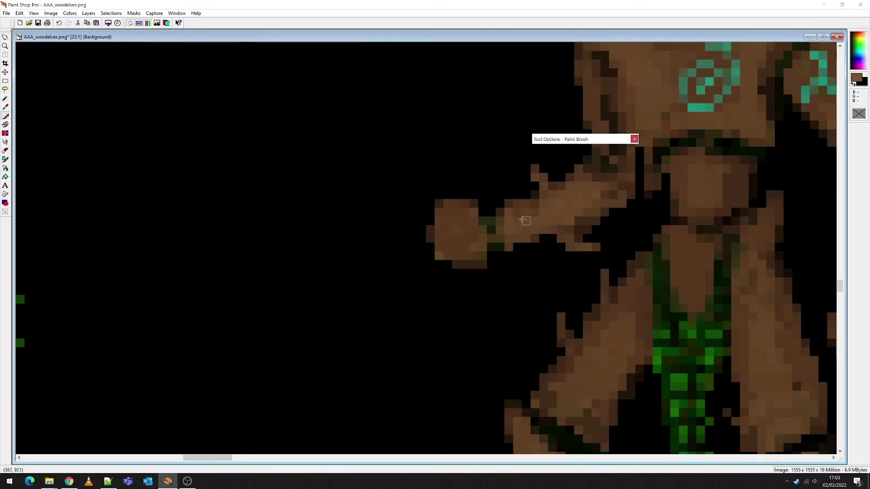
scroll(524, 220, up, 1)
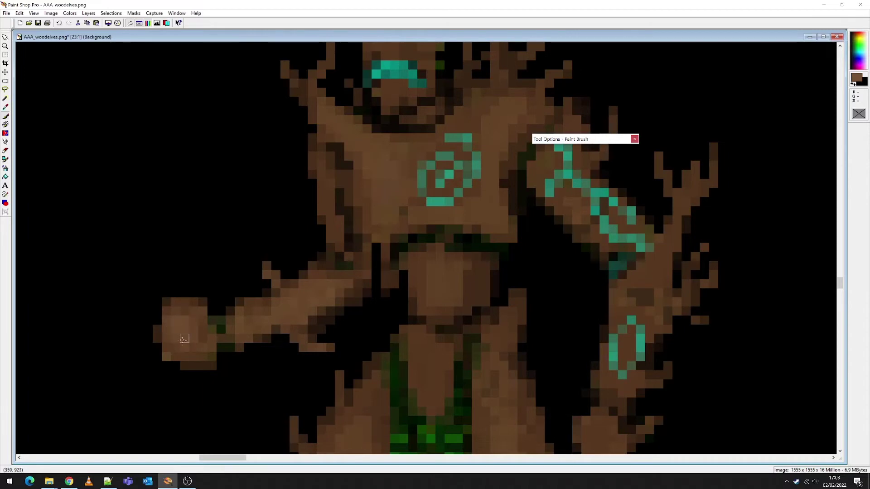
scroll(468, 317, down, 1)
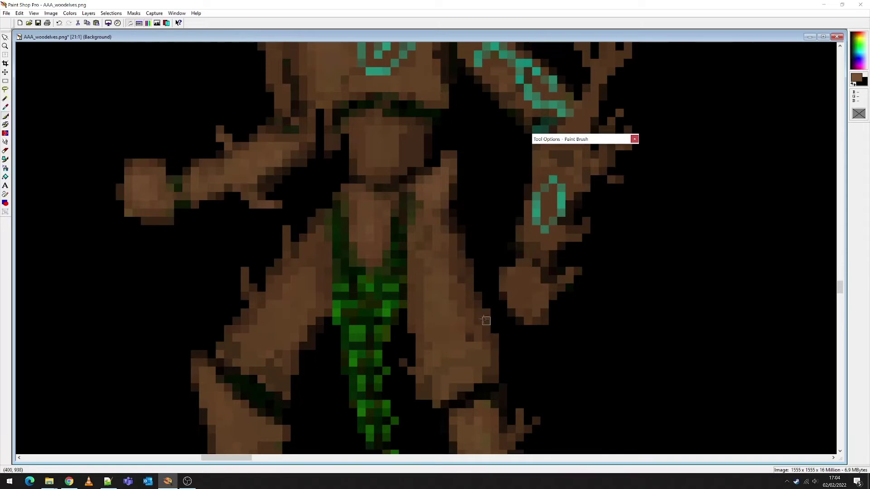
Step: Shade the thighs and lower legs with lighter brown centres and darker brown along their outer edges
scroll(485, 354, down, 3)
scroll(368, 252, up, 1)
scroll(402, 204, up, 2)
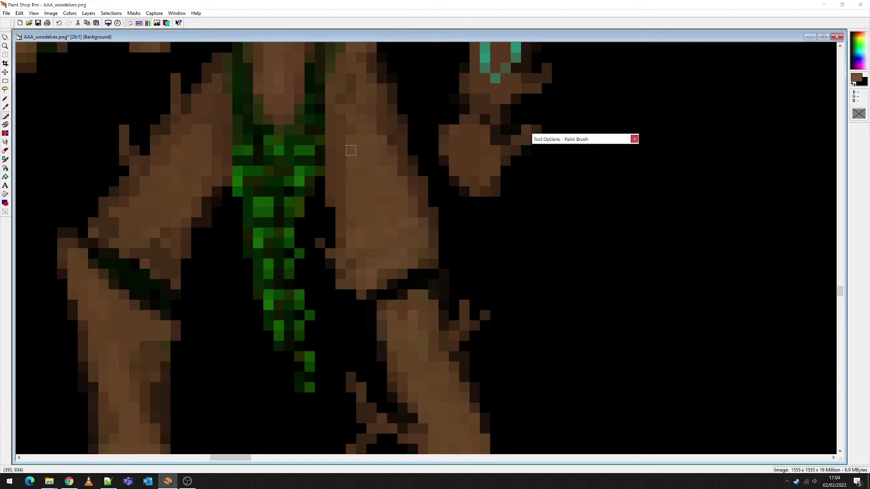
scroll(416, 172, up, 1)
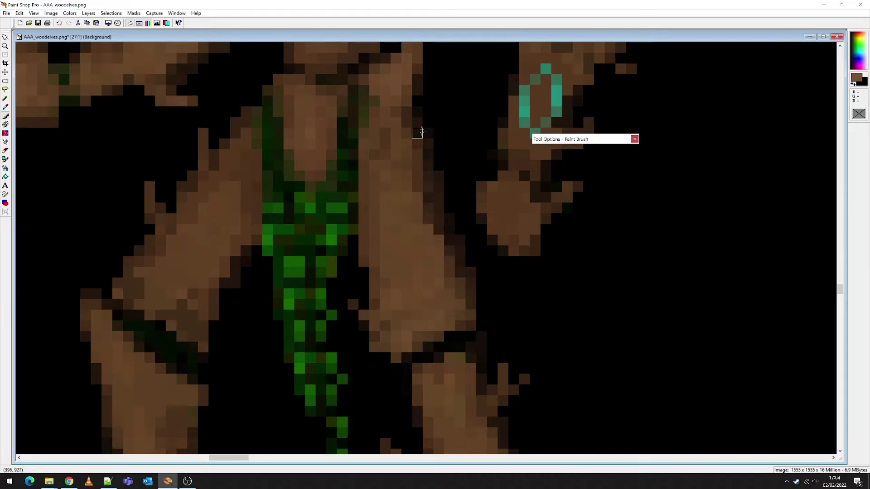
scroll(410, 139, down, 1)
scroll(401, 256, up, 2)
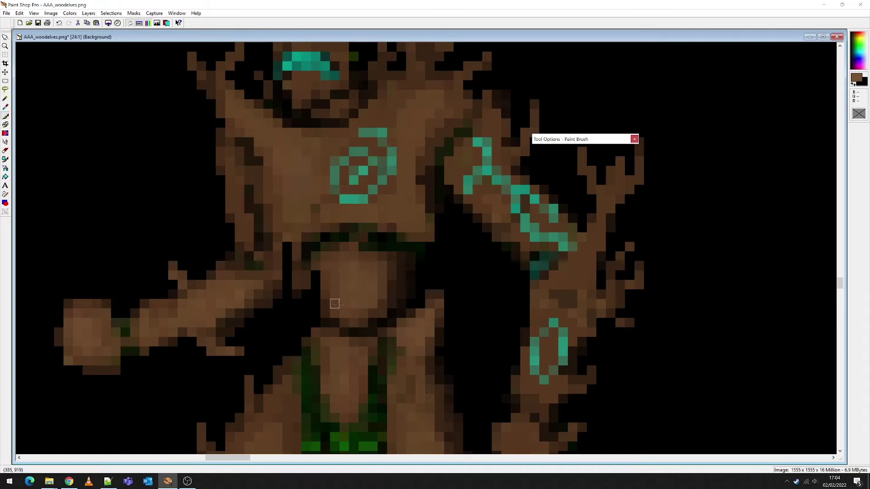
Step: Round out the abdomen by darkening its sides around the lighter brown centre
scroll(412, 295, down, 3)
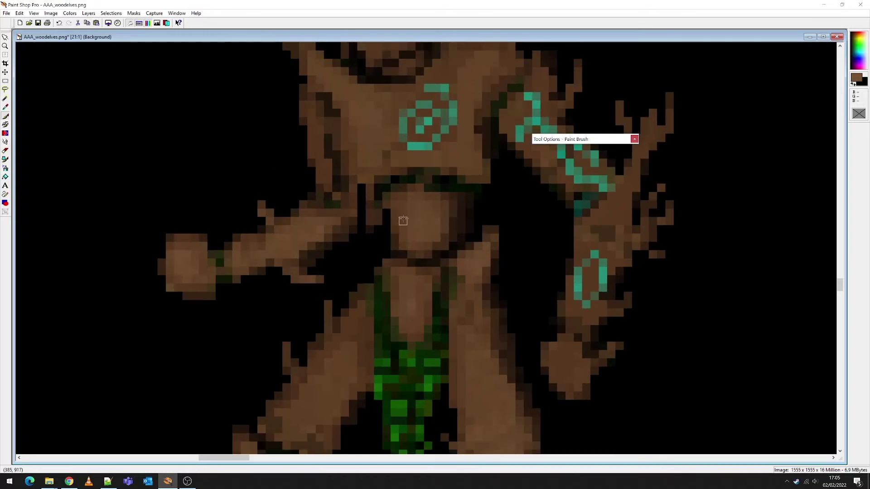
scroll(426, 196, up, 2)
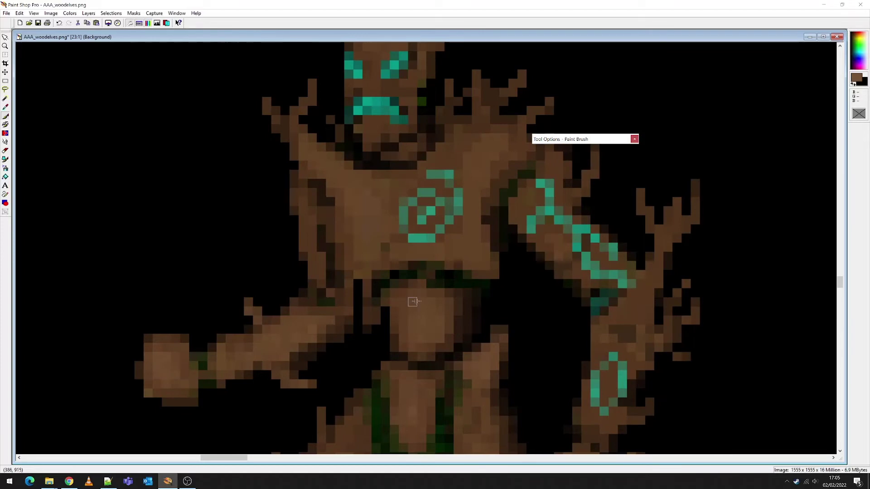
scroll(418, 313, down, 1)
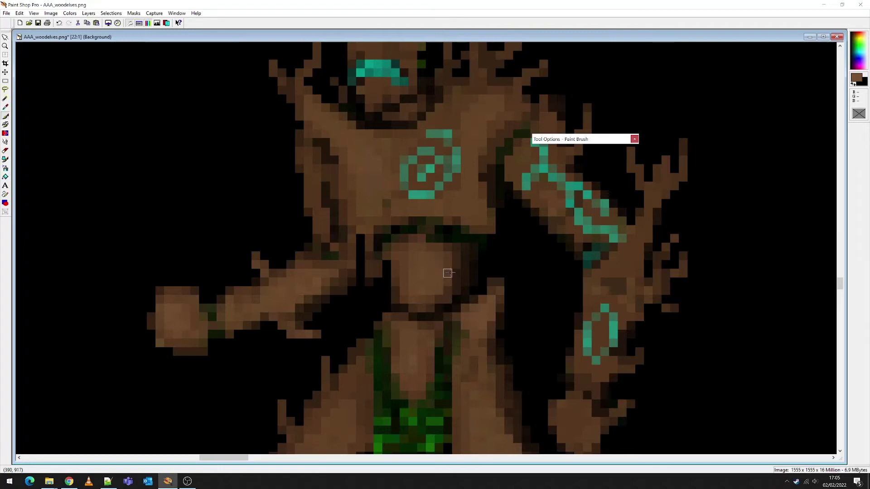
scroll(460, 304, down, 2)
Step: Extend the twig growing from the hand below the oval rune by painting brown pixels at its tip
scroll(455, 273, up, 5)
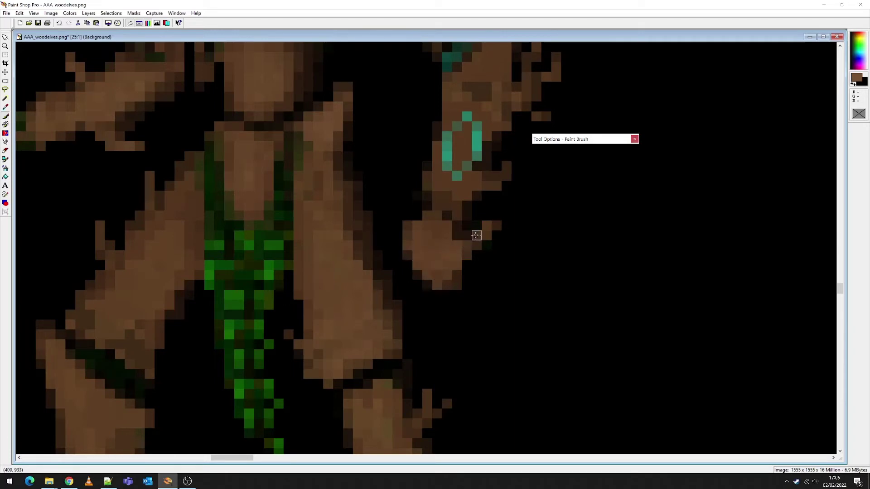
click(506, 205)
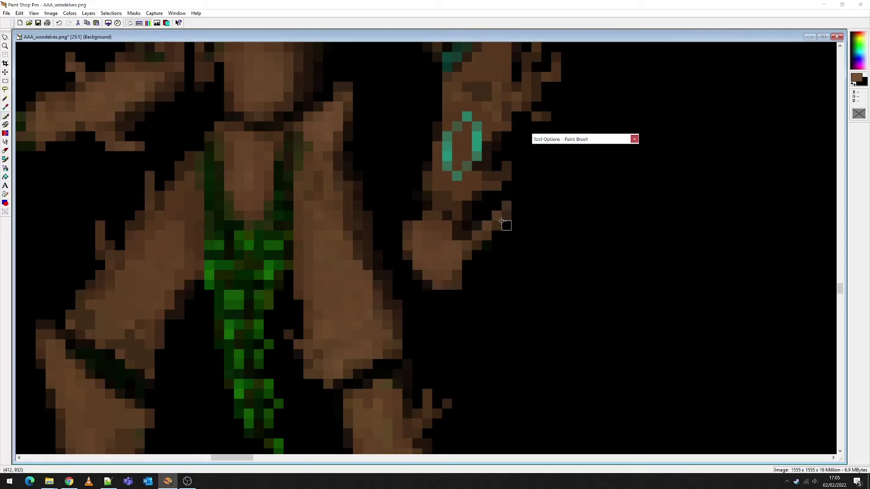
scroll(501, 221, up, 2)
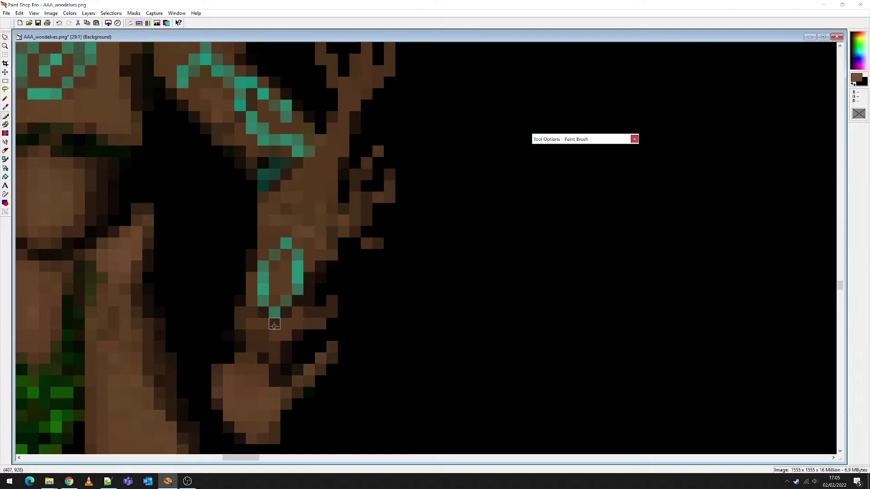
Step: Highlight the wrist below the oval rune and darken both outer edges of that forearm
mouse_move(316, 321)
mouse_down()
mouse_move(262, 345)
mouse_move(262, 334)
mouse_move(255, 353)
mouse_up()
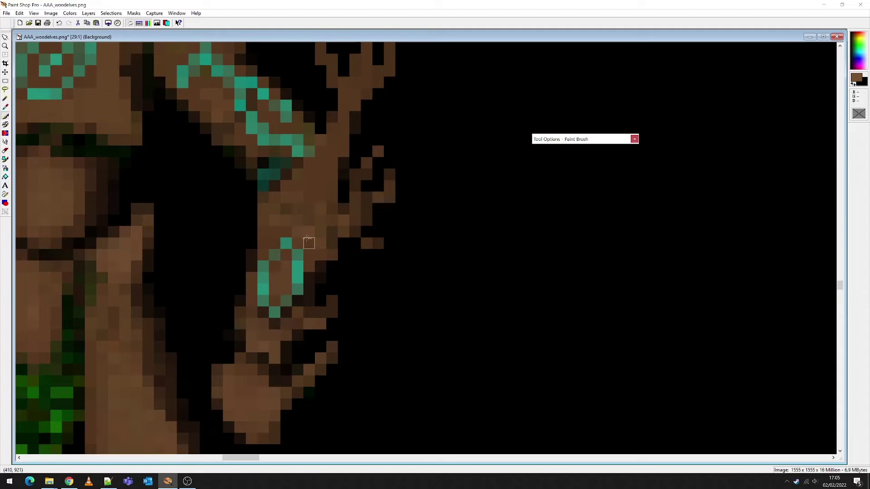
drag(263, 197, 260, 242)
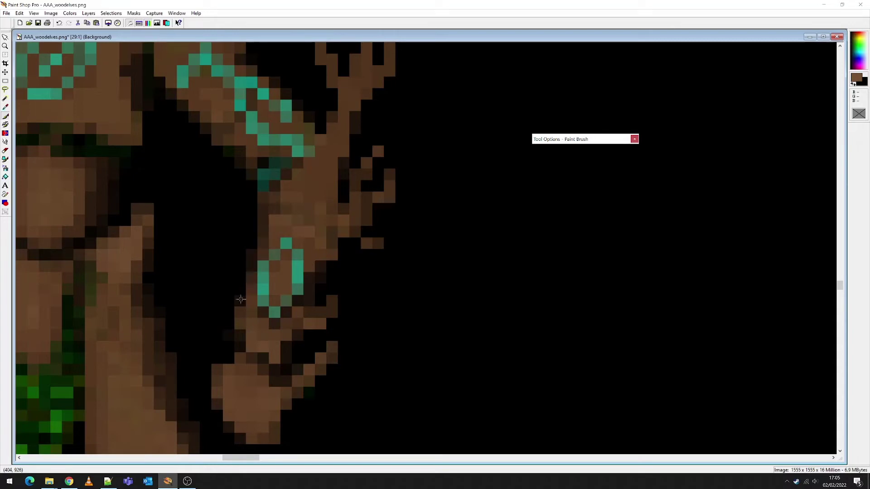
drag(332, 162, 332, 203)
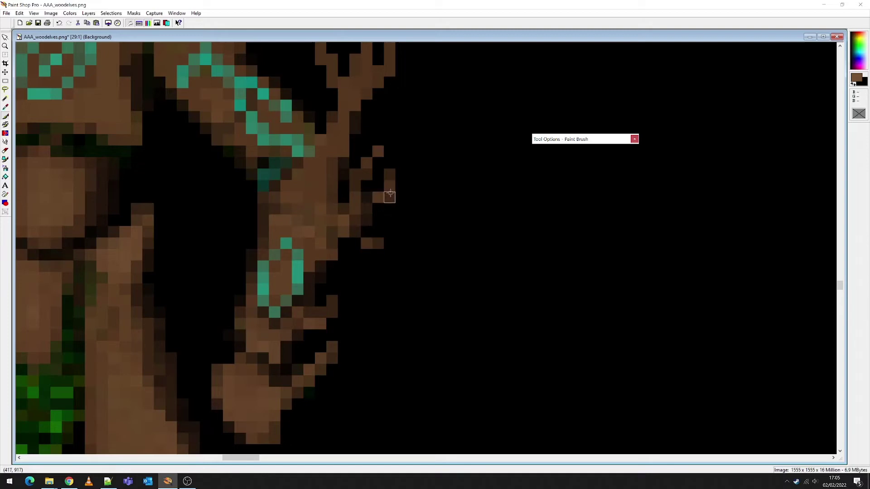
Step: Lengthen the elbow branches with brown pixels at their tips and add a small side twig
scroll(389, 197, up, 4)
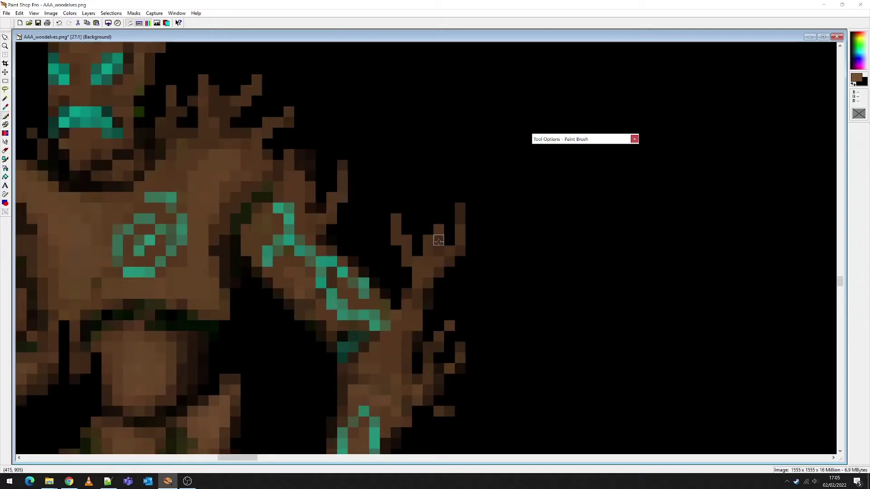
mouse_move(439, 240)
mouse_down()
mouse_move(438, 250)
mouse_move(440, 230)
mouse_up()
drag(470, 197, 470, 187)
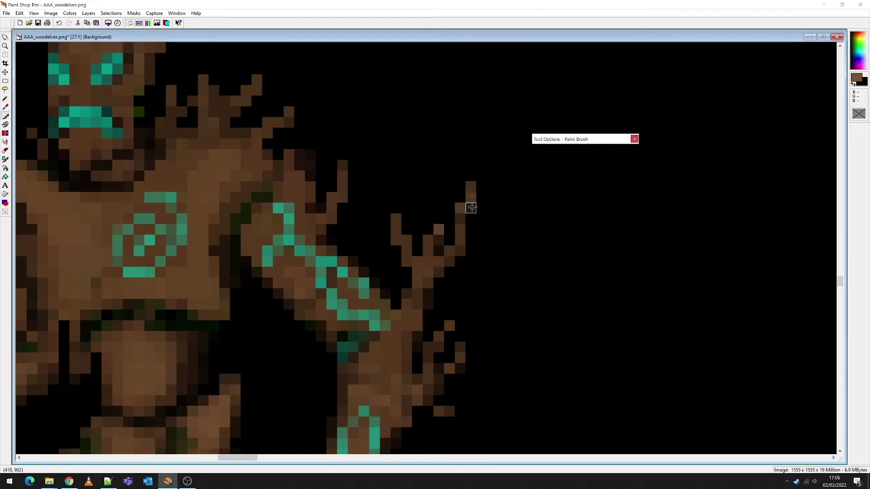
click(470, 208)
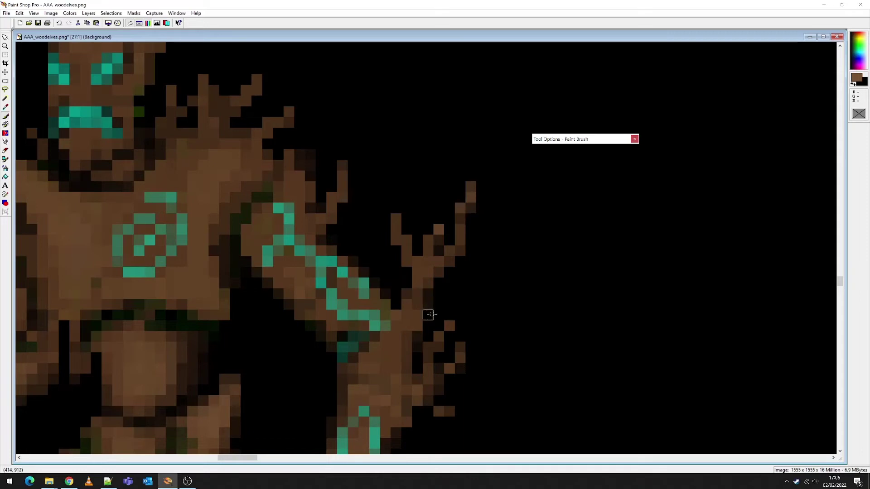
click(471, 252)
click(481, 240)
click(396, 239)
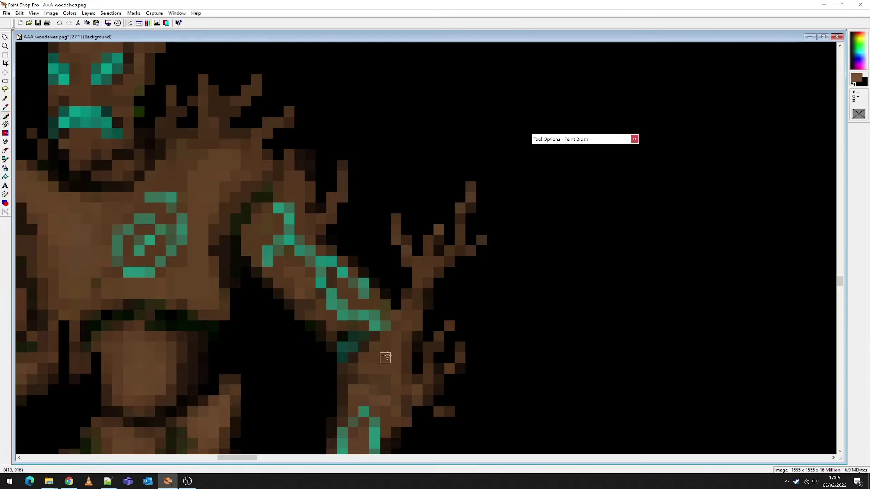
Step: Darken the underside of the rune-covered upper arm and the shadow where it meets the torso
scroll(394, 313, down, 6)
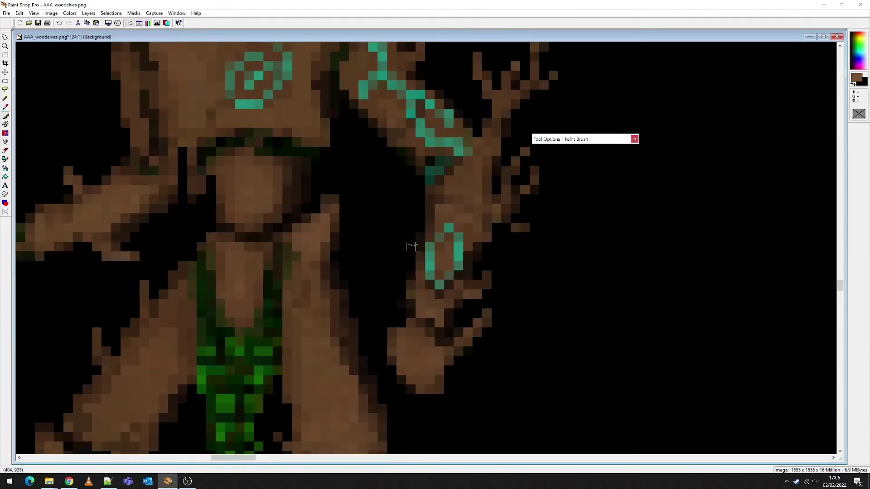
scroll(442, 202, up, 6)
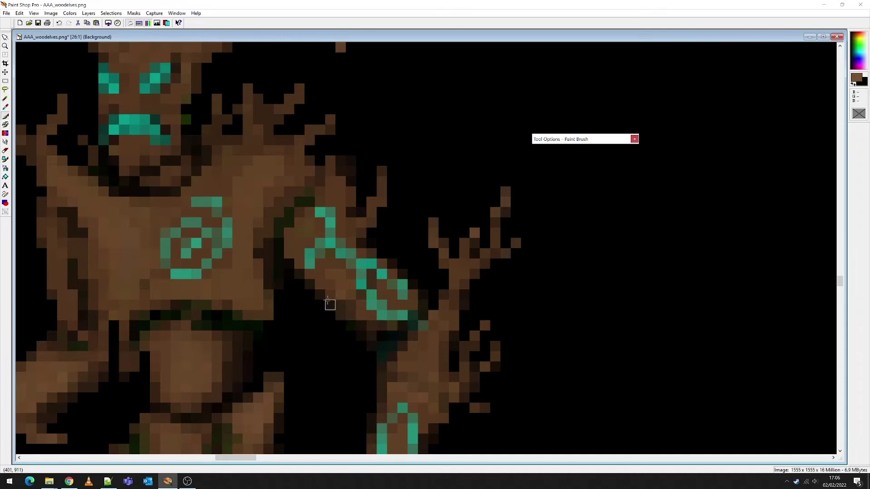
mouse_move(329, 305)
mouse_down()
mouse_move(349, 305)
mouse_move(339, 307)
mouse_move(362, 337)
mouse_up()
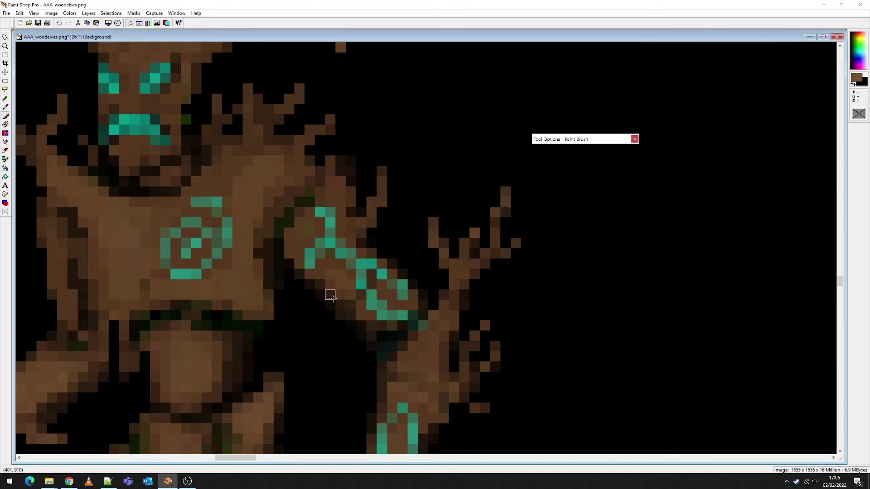
mouse_move(332, 297)
mouse_down()
mouse_move(287, 248)
mouse_move(291, 262)
mouse_move(267, 294)
mouse_move(251, 237)
mouse_up()
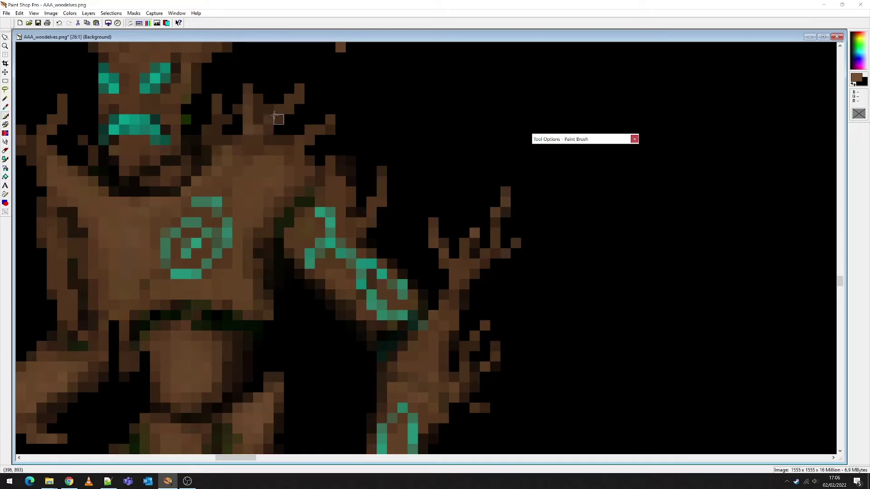
Step: Extend the shoulder twig nearest the head upward with a diagonal run of single brown pixels
scroll(278, 151, down, 1)
scroll(453, 214, up, 3)
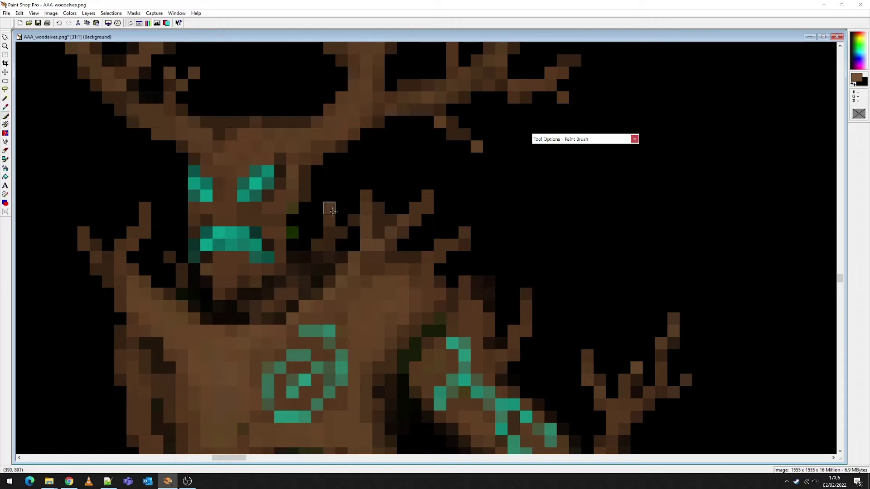
click(329, 195)
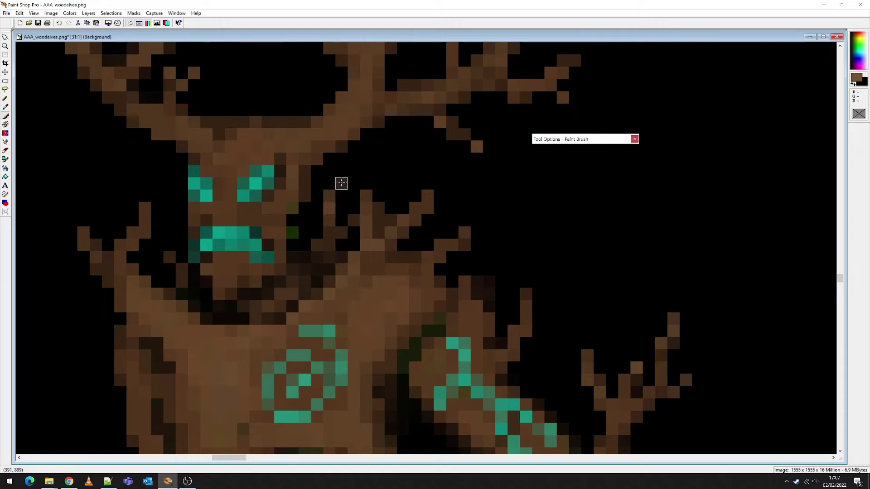
click(342, 183)
click(354, 171)
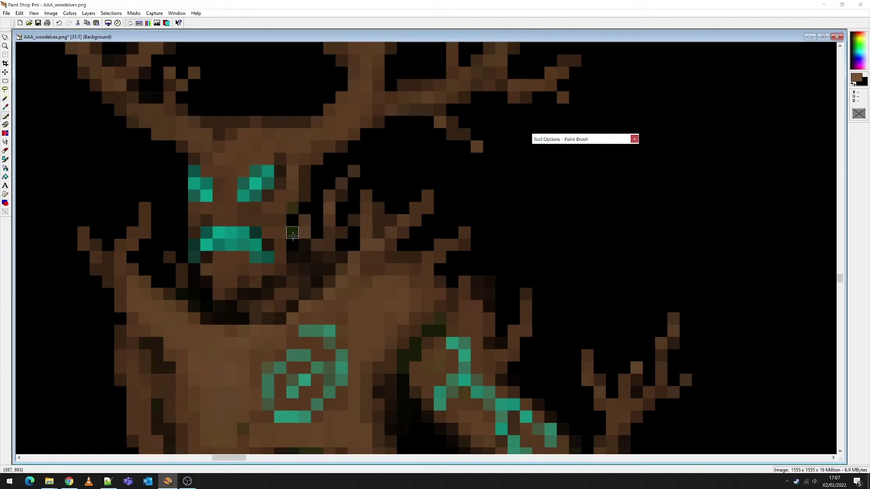
Step: Darken the edge of the head beside the shoulder twigs, painting over its stray green pixels
right_click(292, 208)
right_click(304, 196)
right_click(304, 184)
right_click(293, 196)
right_click(304, 195)
Step: Darken the jawline and the shadow under the chin pixel by pixel to separate the head from the chest
right_click(278, 273)
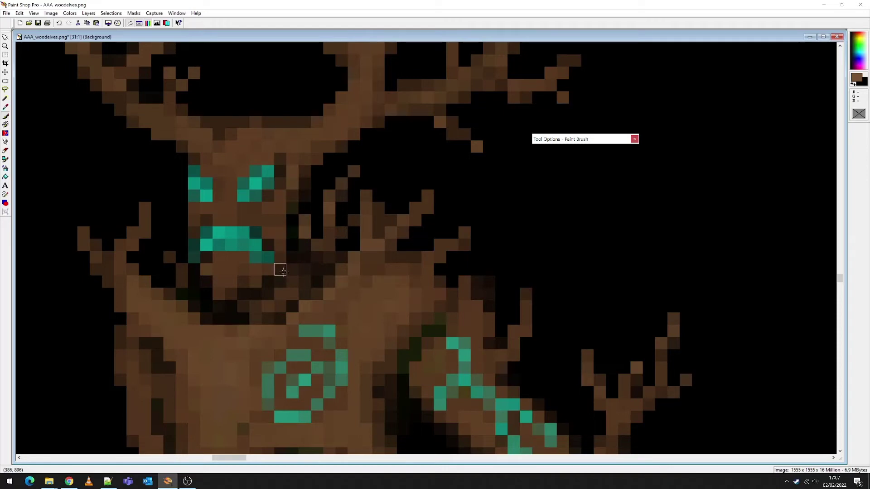
right_click(265, 294)
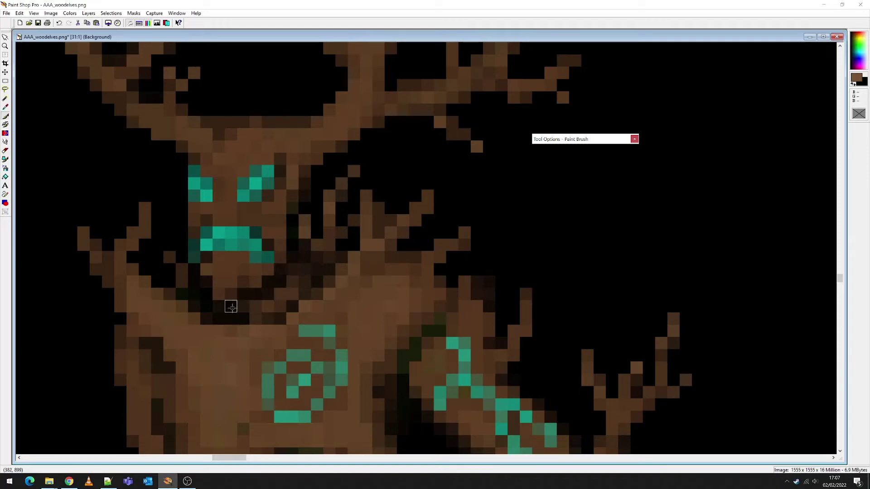
right_click(243, 306)
click(268, 294)
click(280, 282)
right_click(230, 294)
right_click(219, 296)
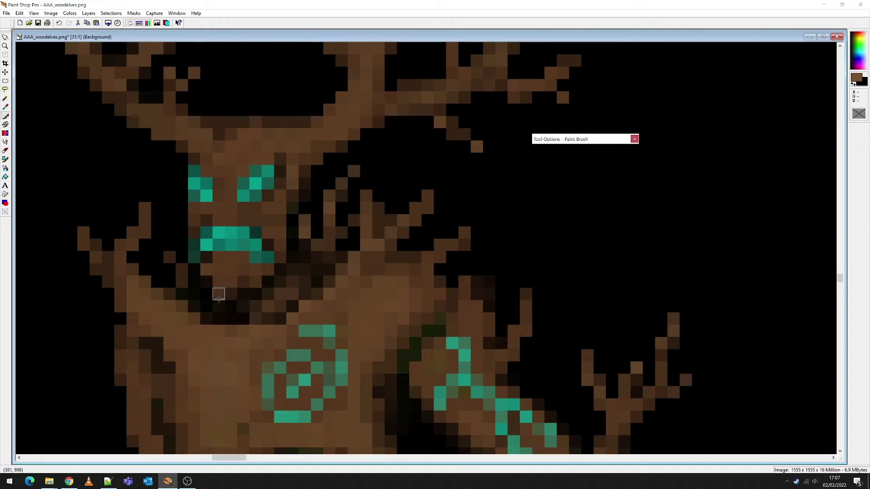
Step: Build up the small twigs between the mouth and the opposite shoulder with single brown pixels
click(170, 232)
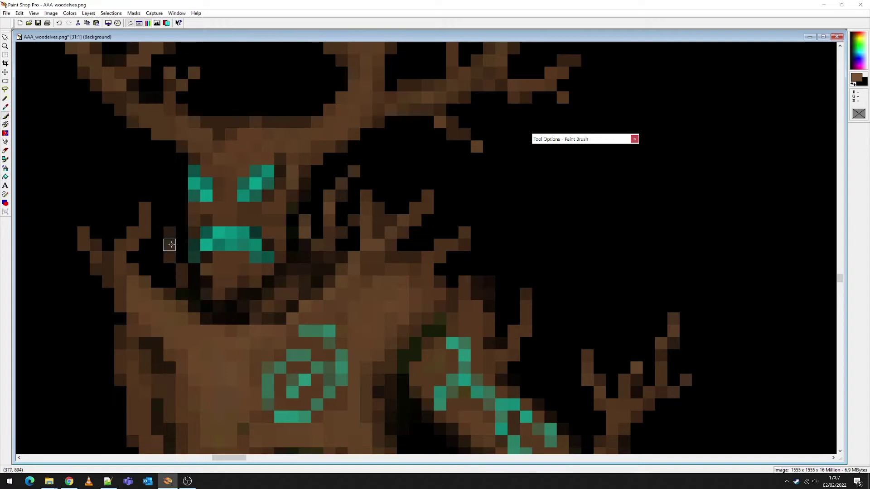
click(170, 244)
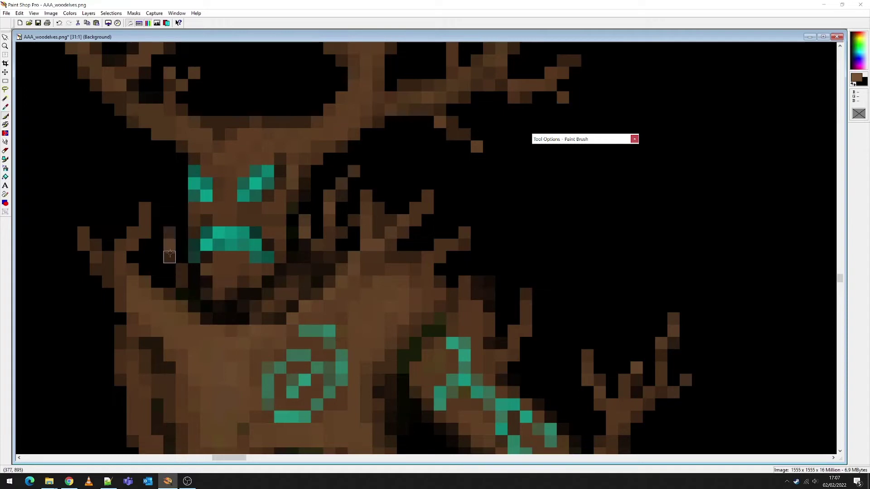
click(169, 281)
click(157, 270)
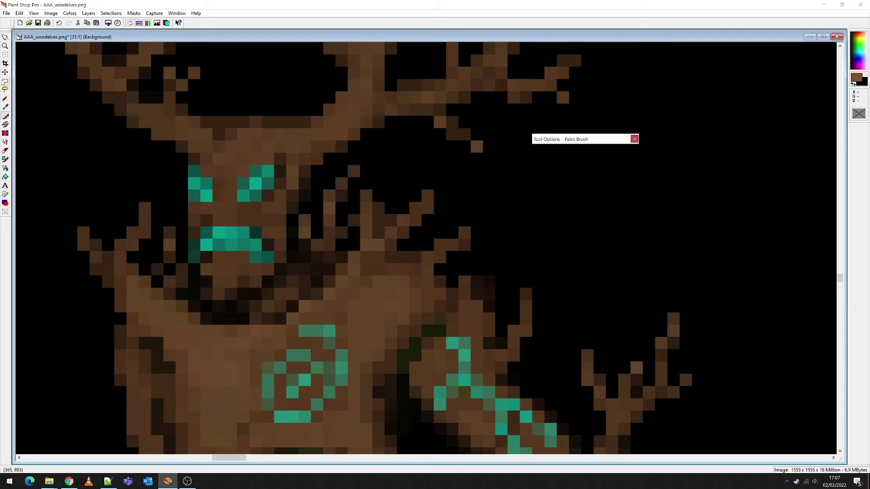
Step: Move the shoulder twigs one pixel away from the head and paint the gap left in the shoulder brown
click(5, 82)
drag(66, 177, 136, 322)
key(ctrl+d)
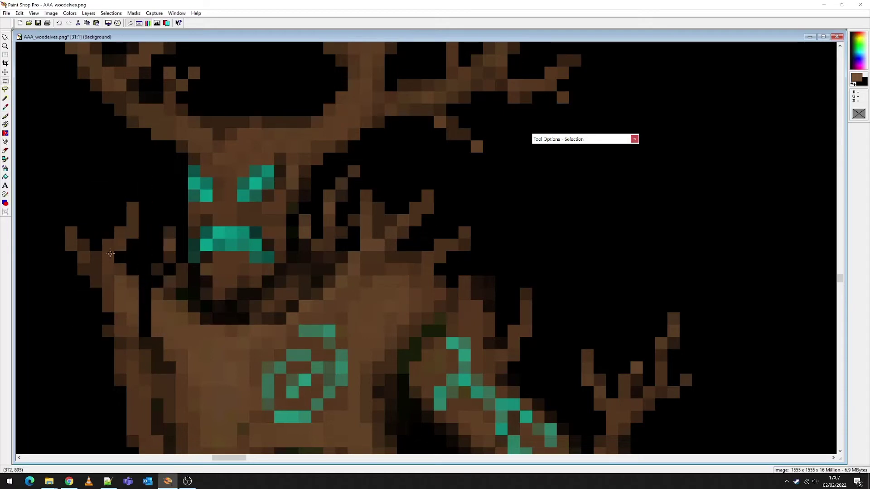
click(5, 116)
click(145, 293)
click(145, 306)
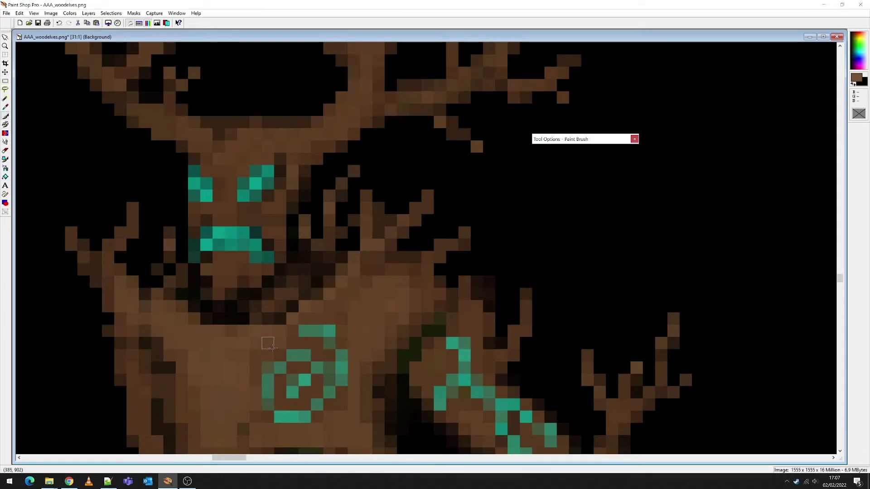
Step: Extend the outer shoulder twigs outward and upward with single brown pixels to form extra branch tips
scroll(272, 346, down, 6)
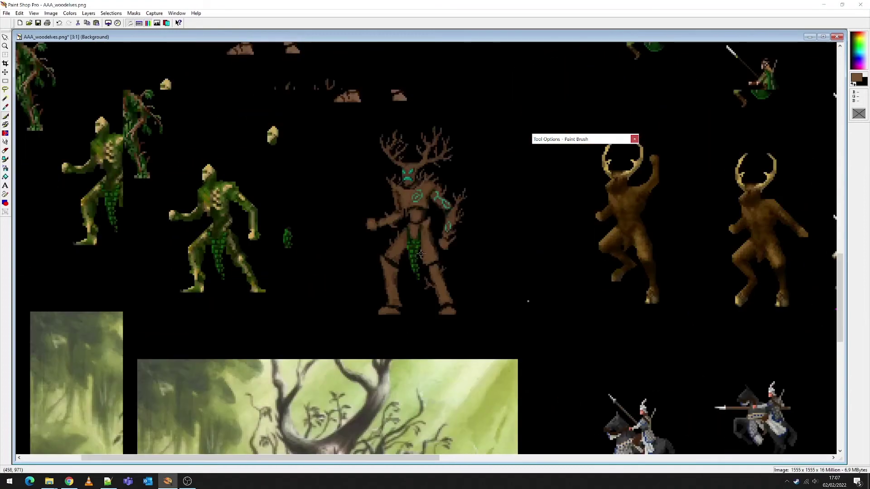
scroll(421, 255, down, 1)
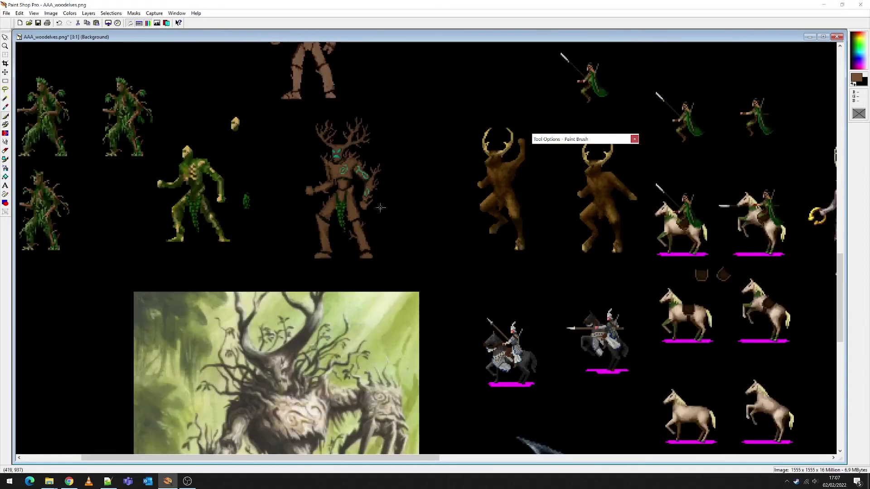
scroll(380, 207, up, 1)
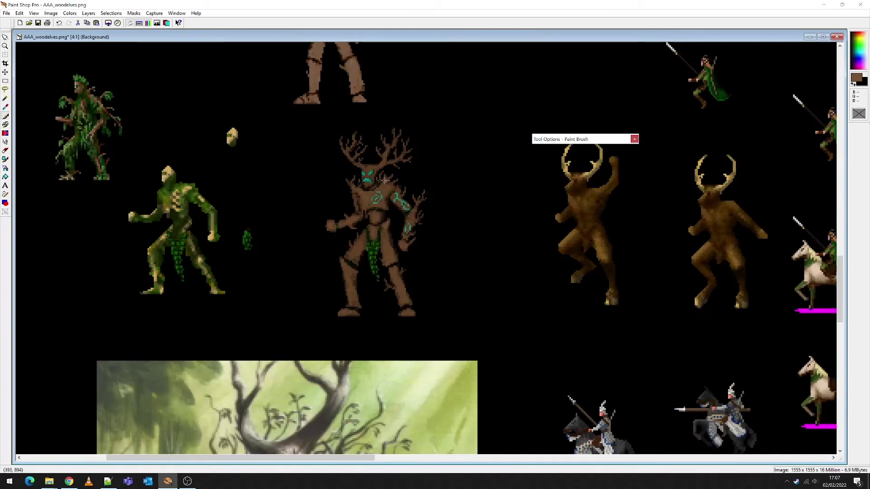
scroll(374, 200, up, 8)
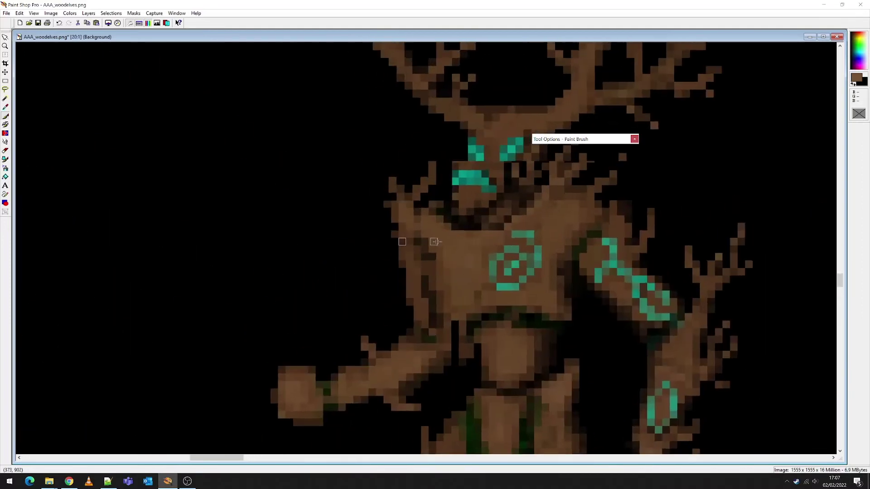
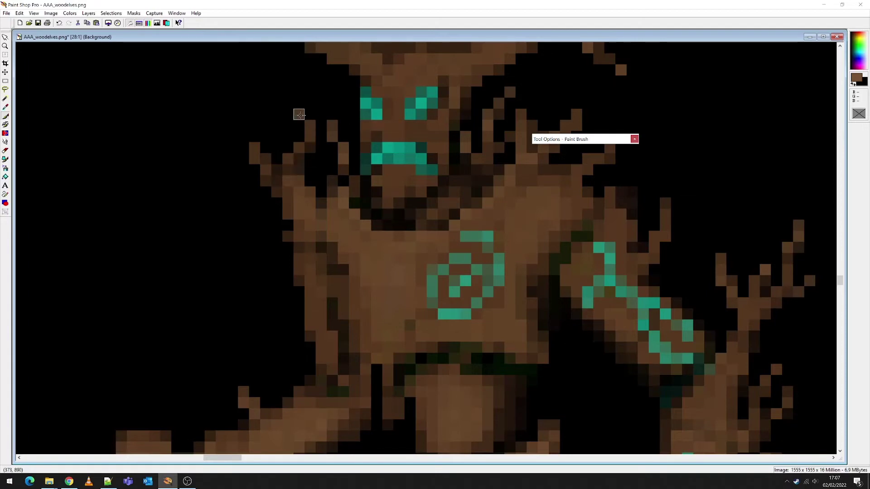
click(243, 136)
click(233, 126)
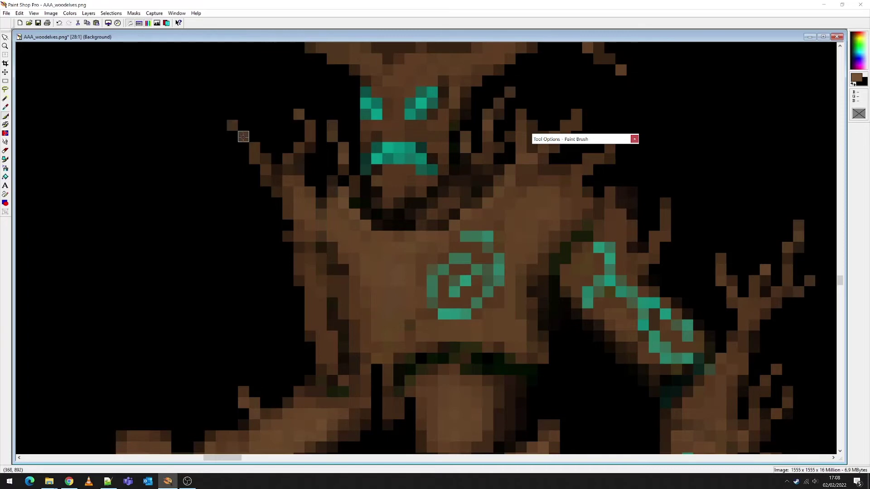
click(265, 125)
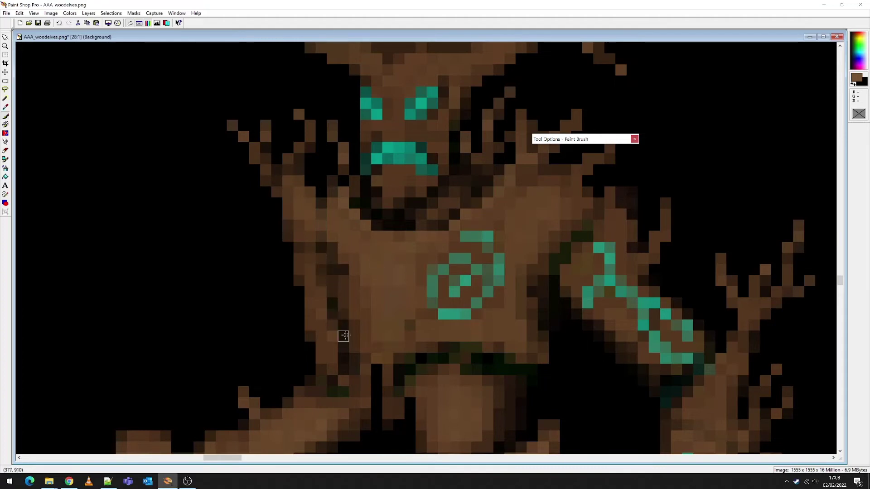
Step: Retouch the shading in the crease between the upper arm and chest, and brighten the forearm's pointed elbow end
mouse_move(343, 280)
mouse_down()
mouse_move(356, 325)
mouse_move(343, 294)
mouse_move(331, 334)
mouse_move(343, 313)
mouse_move(309, 300)
mouse_move(310, 325)
mouse_move(295, 262)
mouse_move(298, 291)
mouse_move(334, 338)
mouse_move(318, 337)
mouse_move(310, 368)
mouse_up()
scroll(388, 348, down, 4)
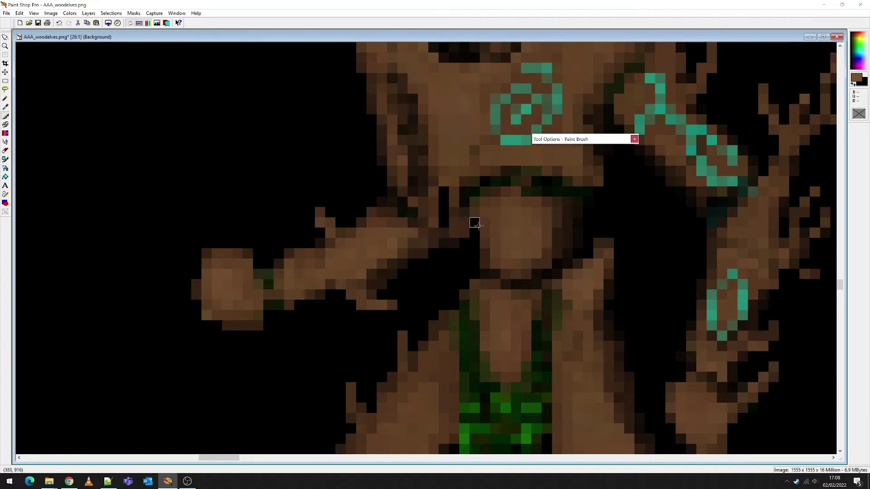
scroll(475, 224, up, 1)
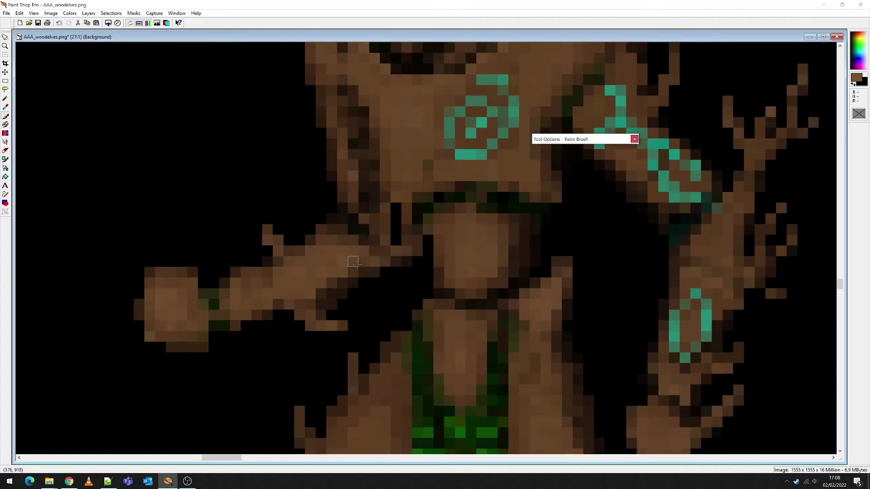
click(416, 250)
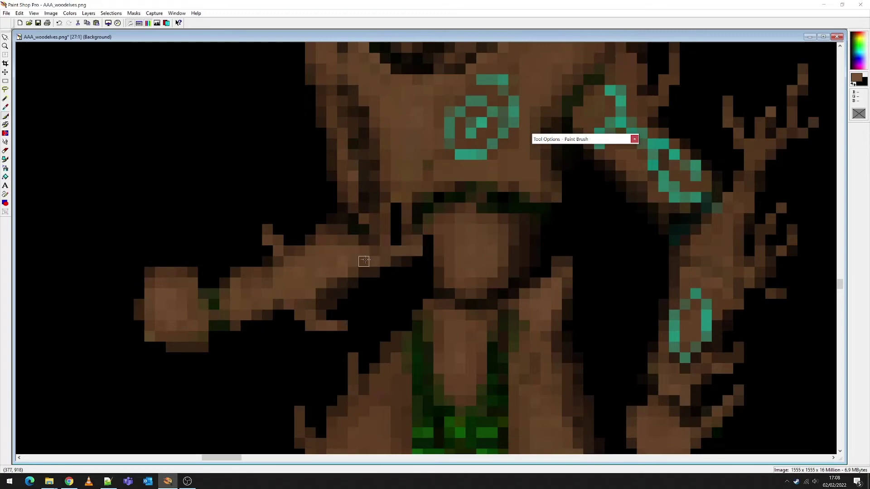
Step: Clone black over the stray brown pixels between torso and elbow, then reshade the torso's lower corner and the elbow edge
click(5, 125)
mouse_move(409, 236)
mouse_down()
mouse_move(419, 229)
mouse_move(409, 222)
mouse_move(423, 229)
mouse_move(417, 209)
mouse_up()
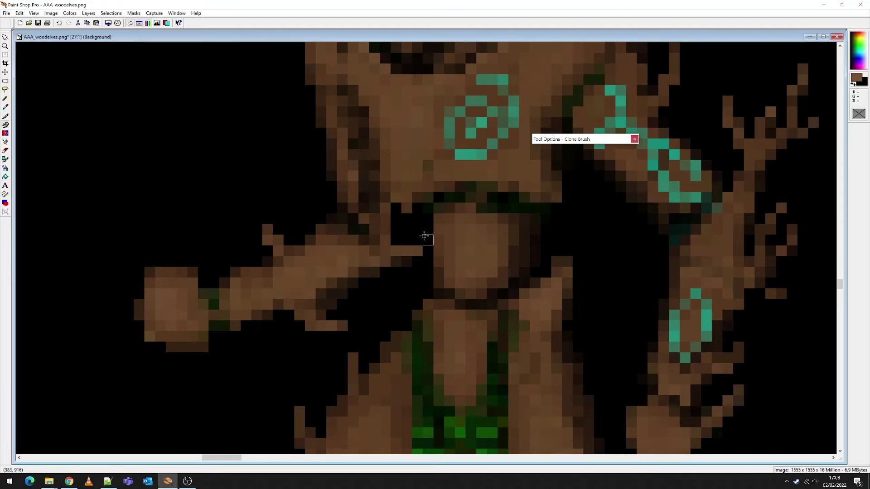
click(6, 116)
click(417, 207)
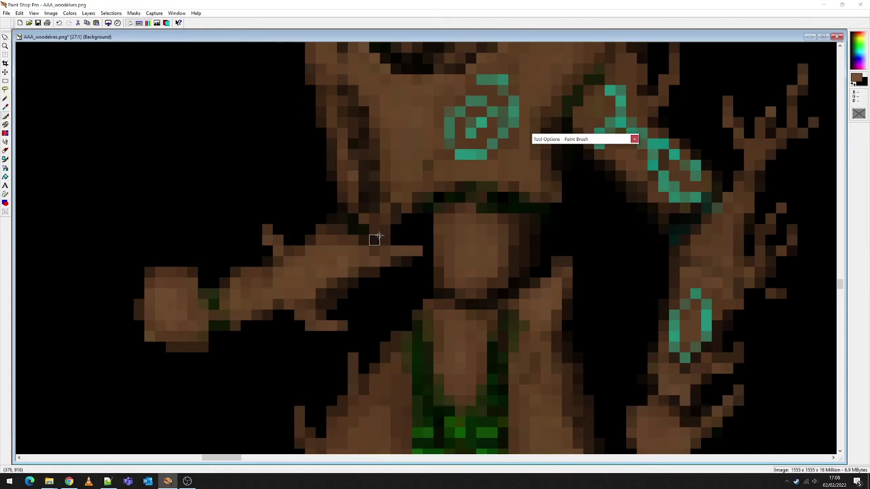
click(330, 229)
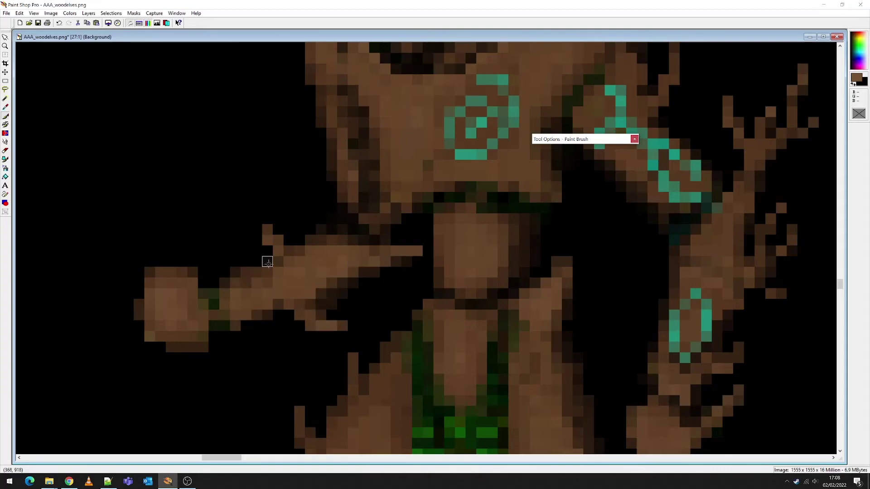
Step: Clone black background along the upper edge of the outstretched fist
click(5, 125)
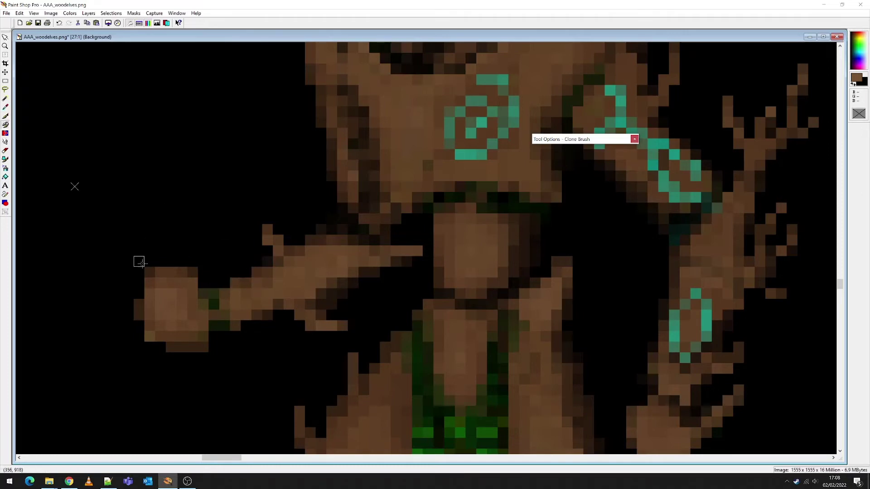
drag(138, 258, 203, 263)
scroll(359, 244, down, 6)
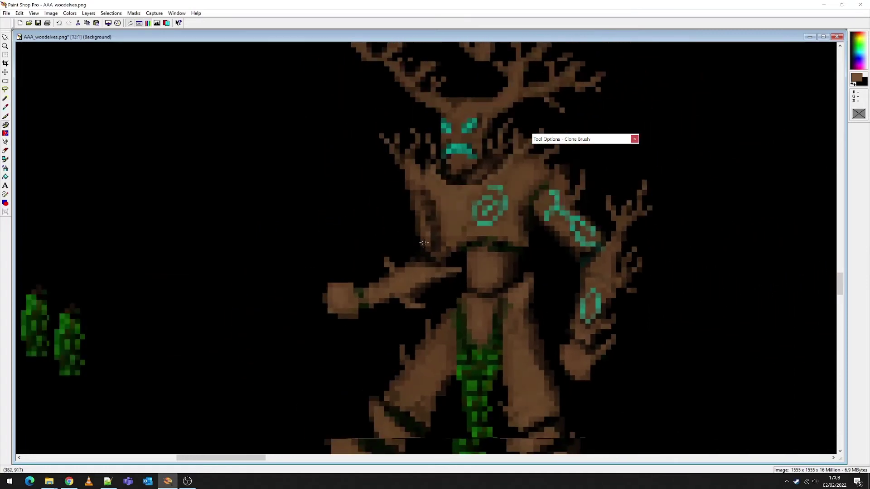
Step: Select the lowered hand together with its twigs and move it one pixel toward the leg
scroll(415, 274, up, 5)
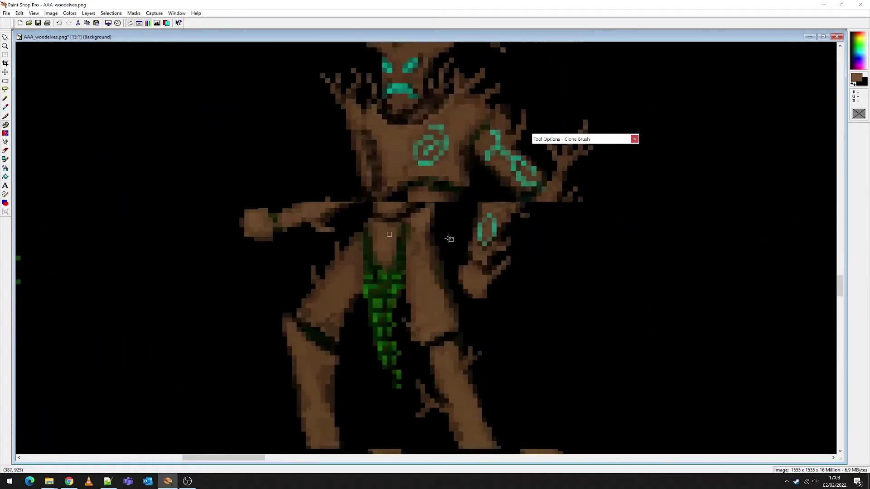
click(5, 80)
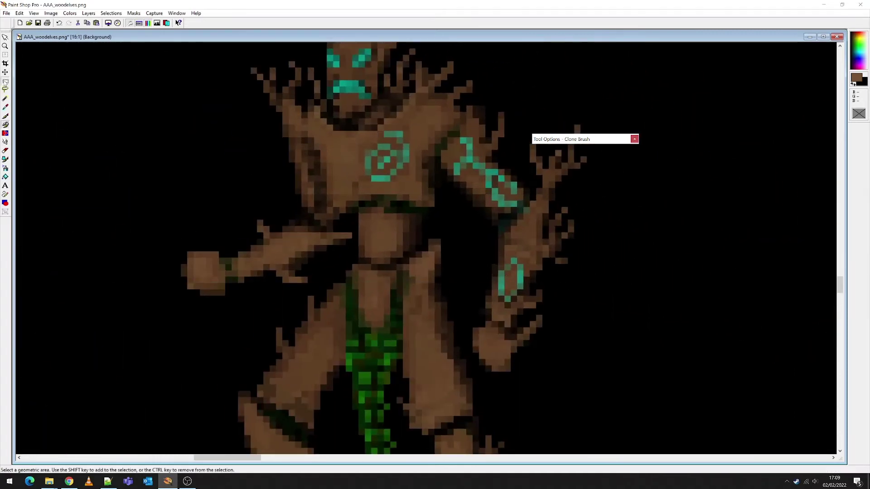
drag(474, 324, 525, 377)
drag(517, 316, 580, 365)
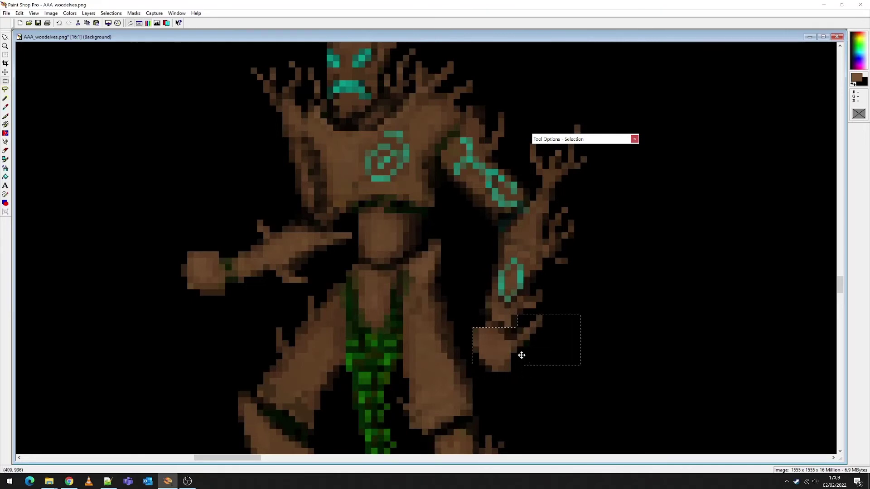
click(520, 354)
drag(517, 316, 542, 352)
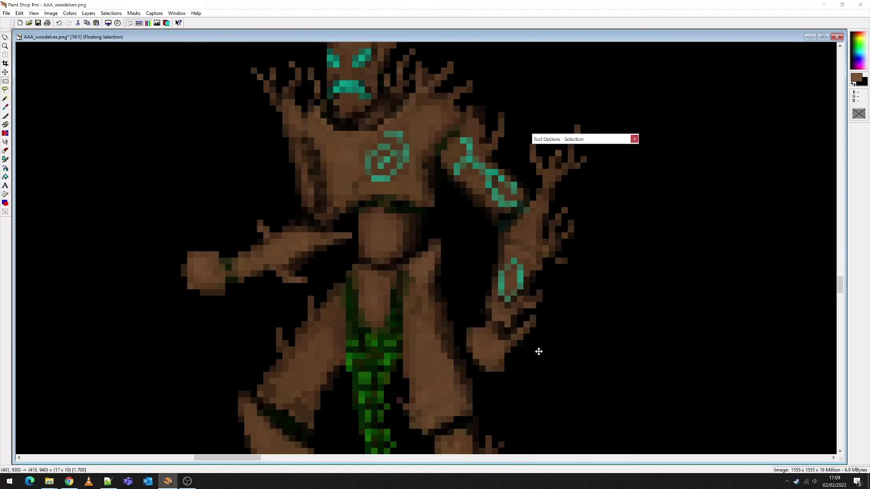
click(581, 316)
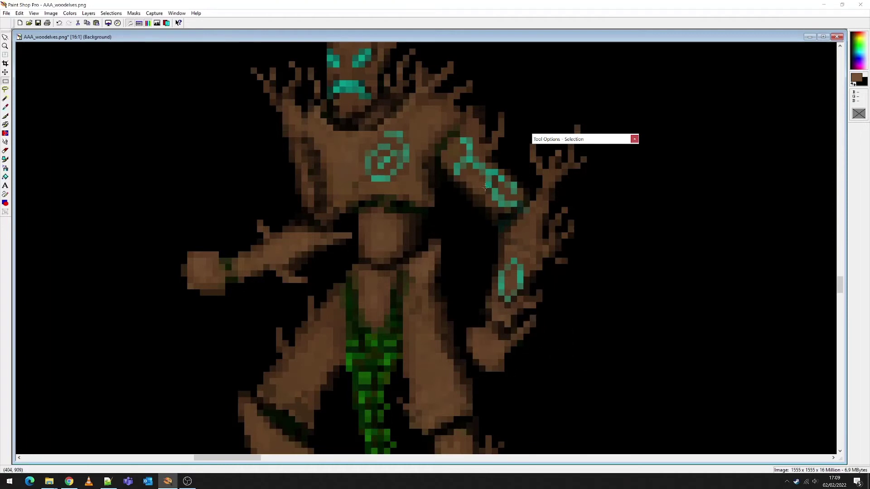
Step: Grow a forked twig upward from the rune-marked upper arm and add a side branch to the neighbouring twig
scroll(490, 197, up, 10)
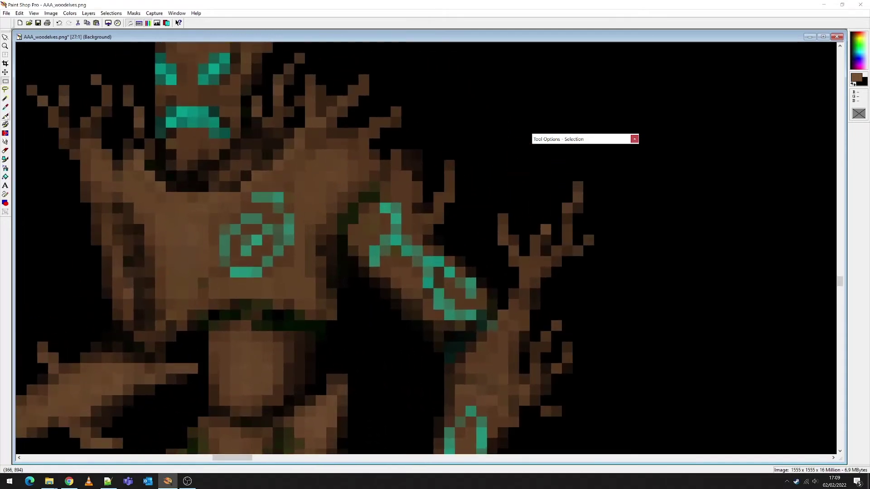
click(5, 116)
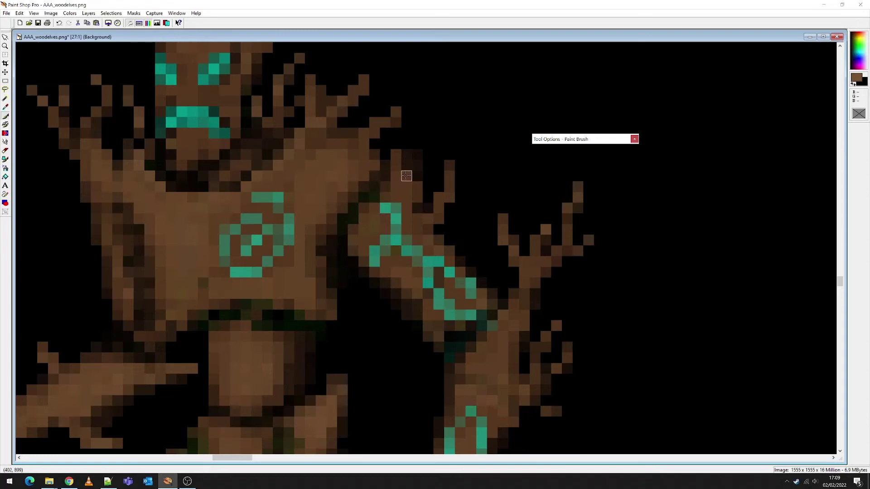
click(417, 166)
click(417, 144)
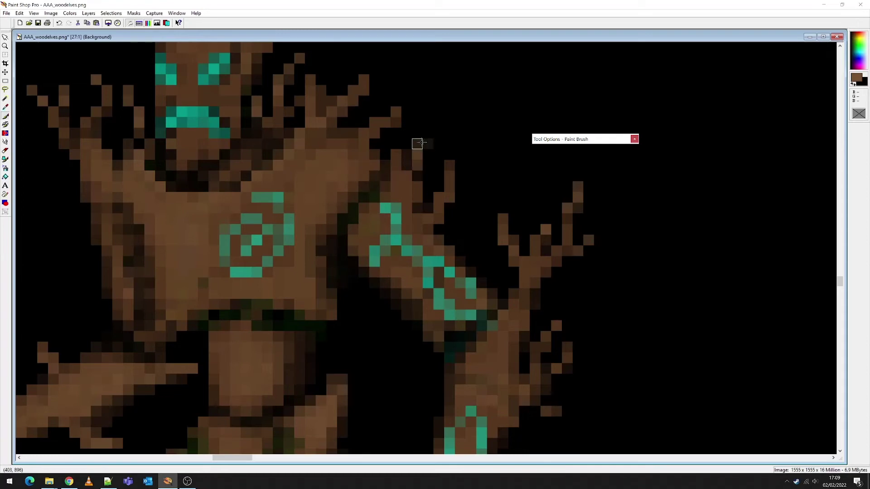
click(428, 144)
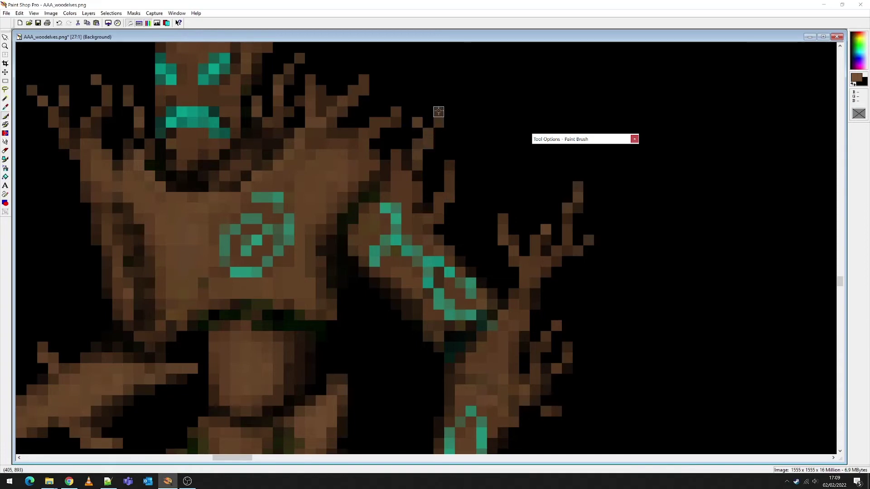
click(460, 196)
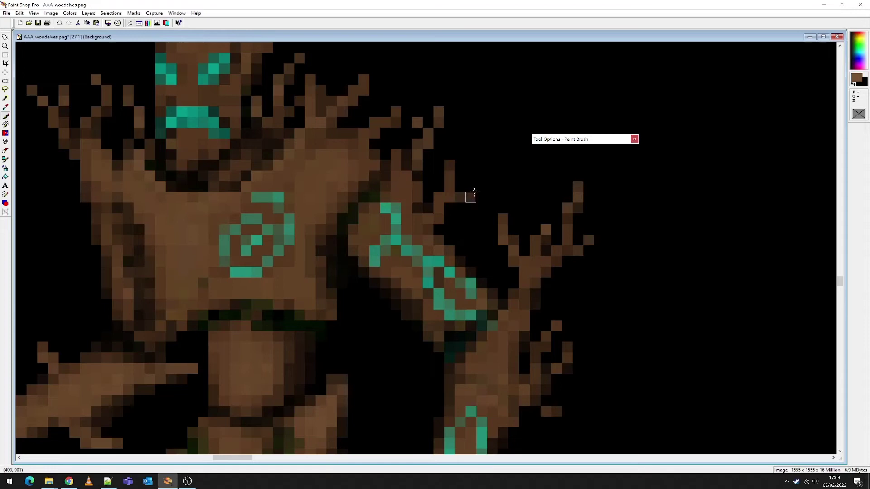
click(471, 198)
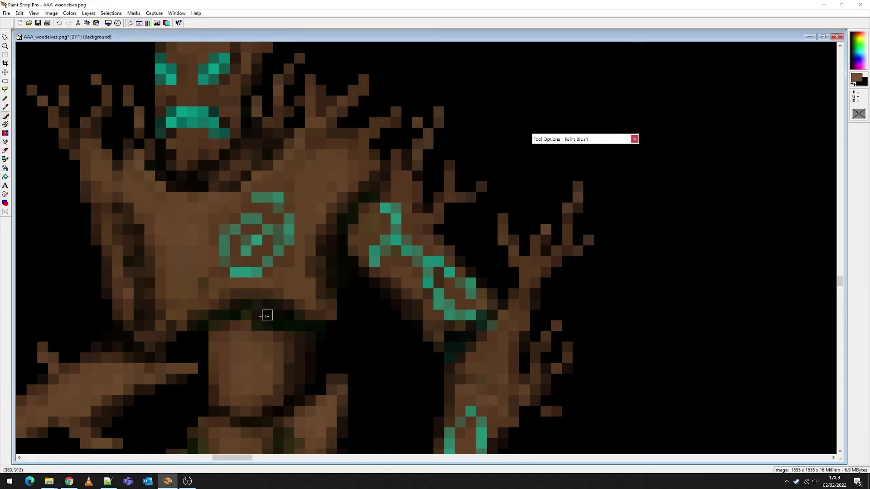
Step: Paint soft brown over the dark pixels at the top of the thigh beside the waist
scroll(267, 316, down, 3)
scroll(389, 311, down, 2)
scroll(361, 274, up, 3)
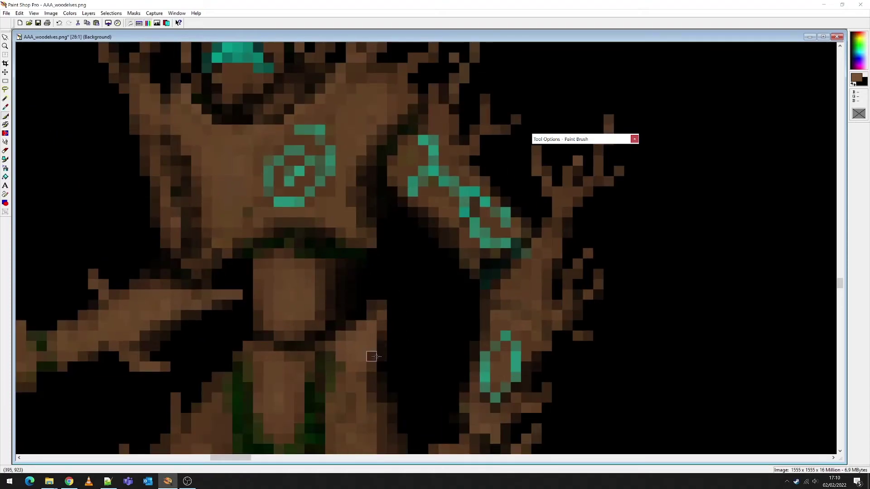
click(356, 325)
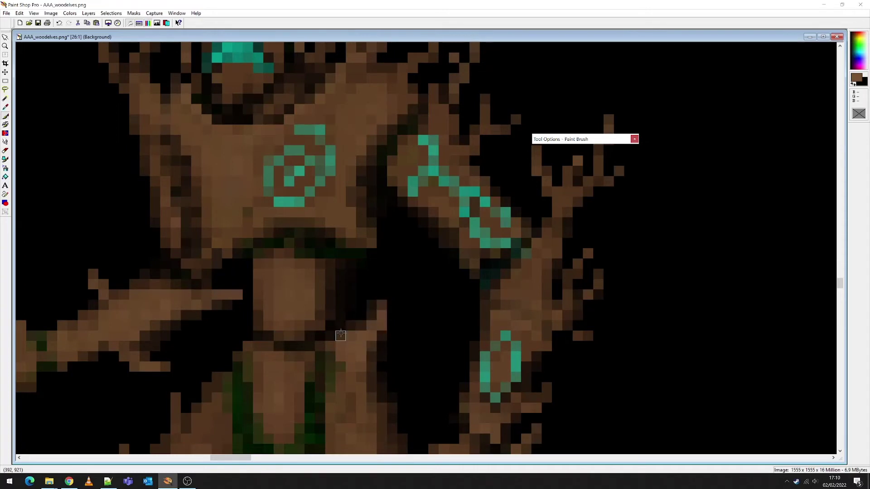
Step: Enlarge the square Paint Brush tip beyond a single pixel for painting the tree creature's limbs
scroll(331, 326, down, 5)
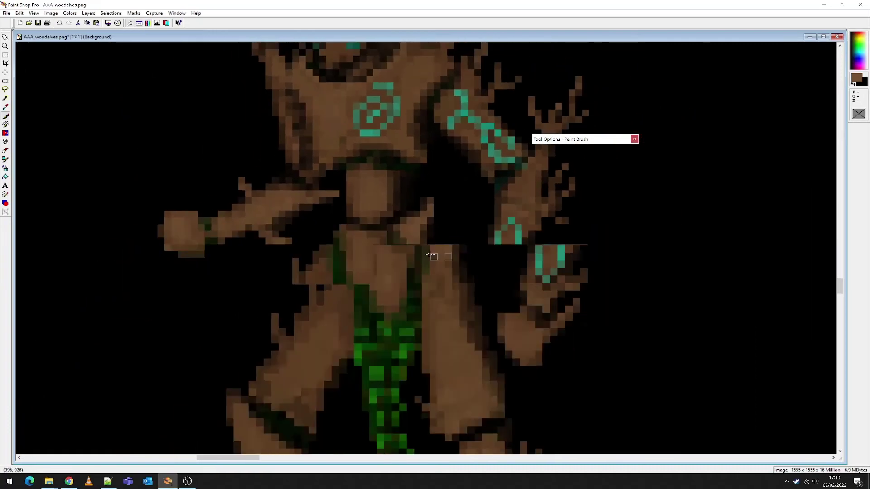
scroll(409, 263, down, 3)
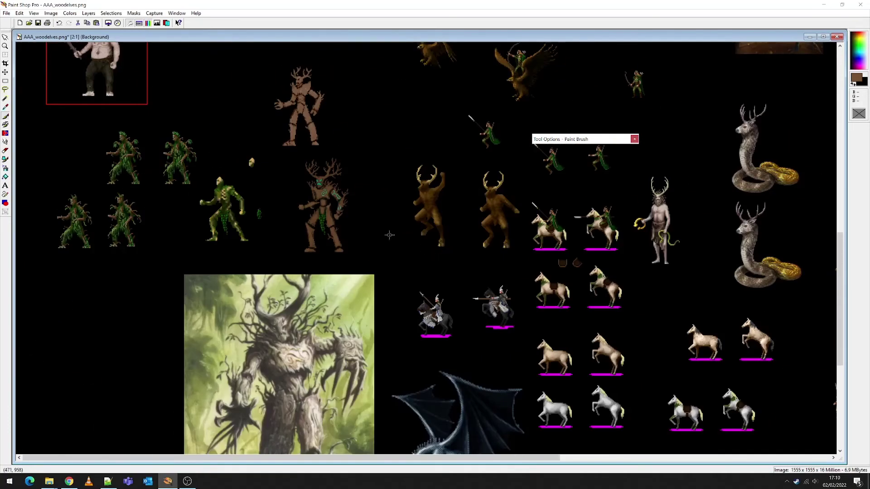
scroll(337, 228, up, 7)
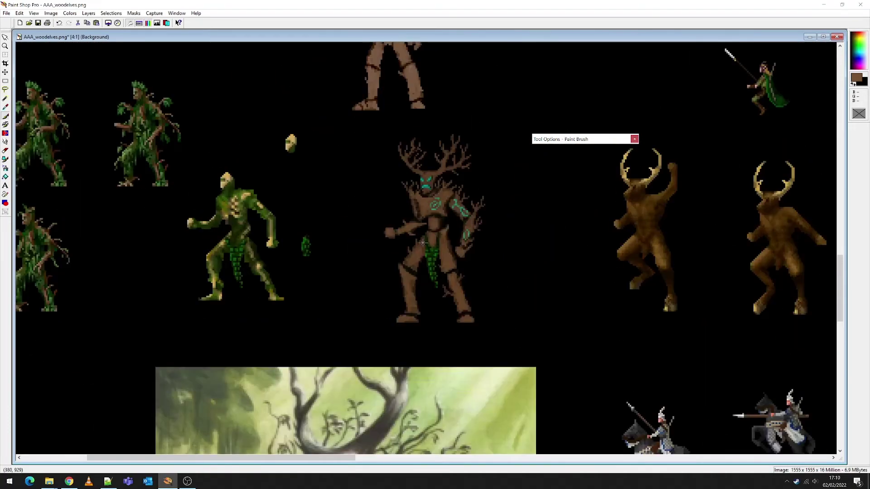
scroll(427, 218, up, 1)
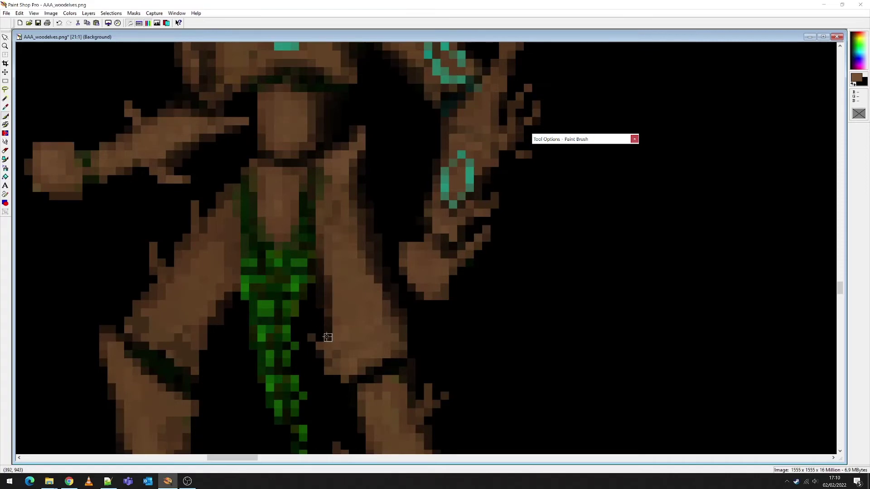
mouse_move(602, 144)
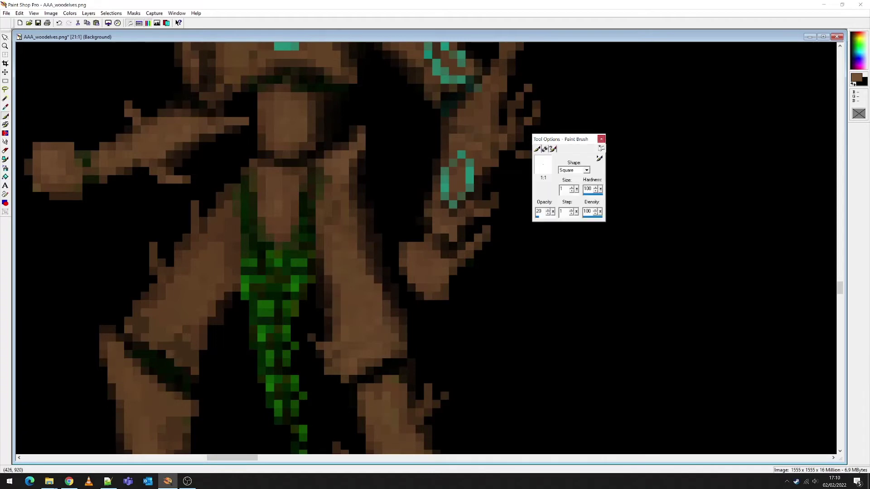
double_click(571, 190)
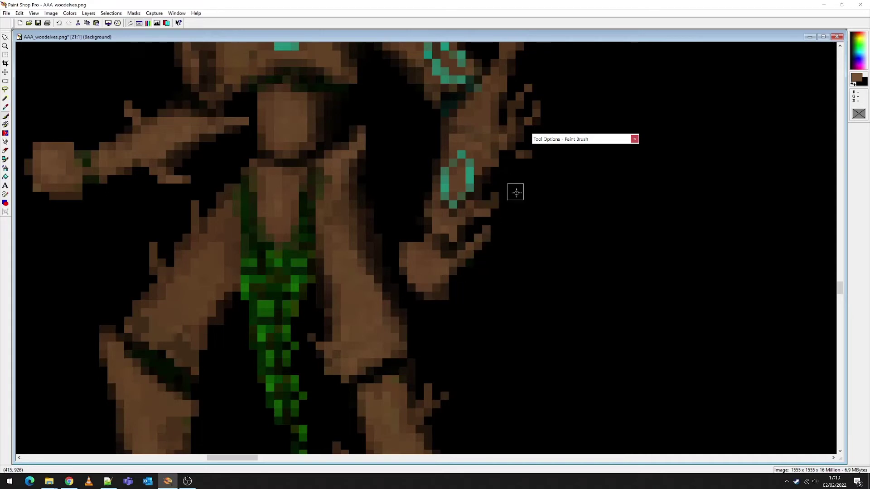
Step: Examine the tree creature's waist, chest, arms and thighs both up close and as a whole figure
scroll(514, 190, down, 1)
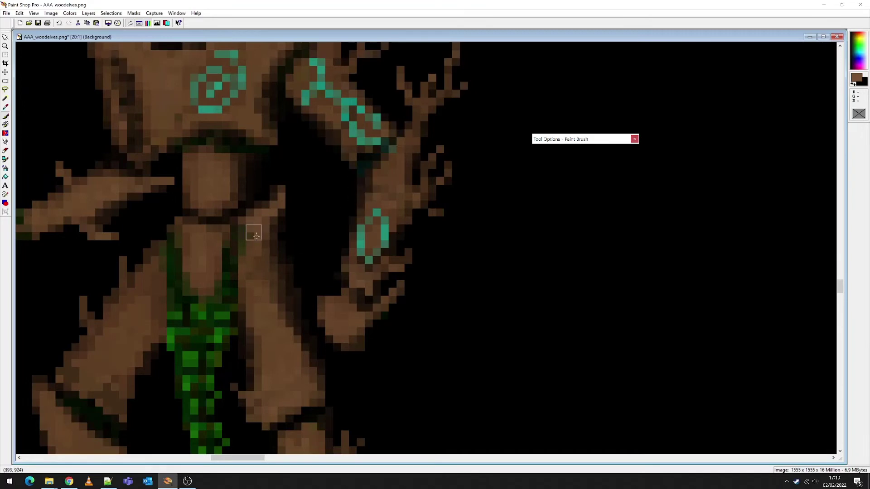
scroll(295, 220, down, 1)
scroll(317, 217, down, 1)
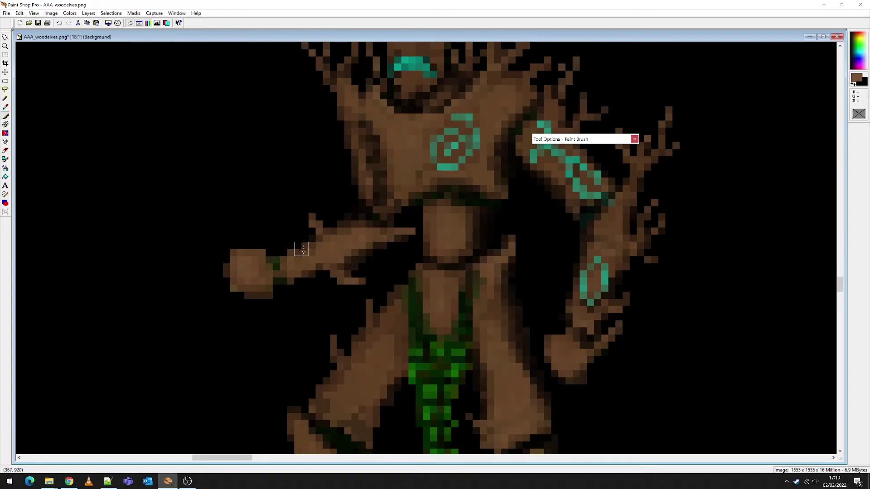
scroll(413, 258, down, 8)
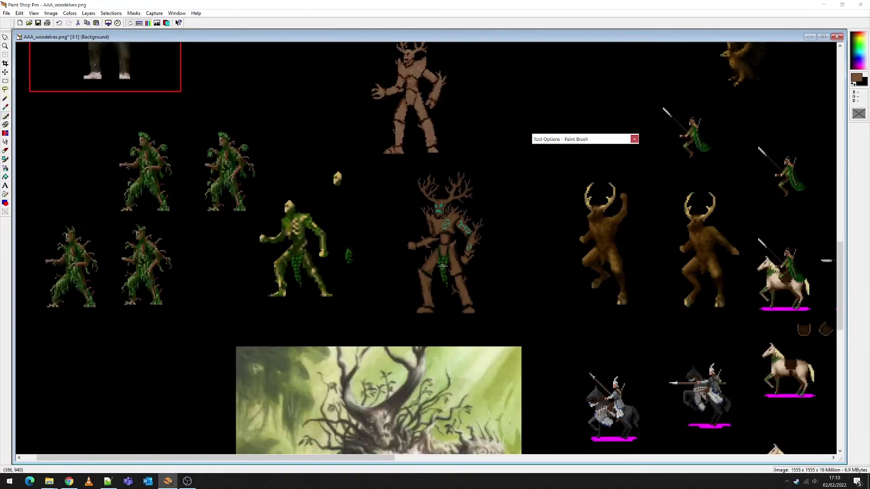
scroll(442, 267, up, 9)
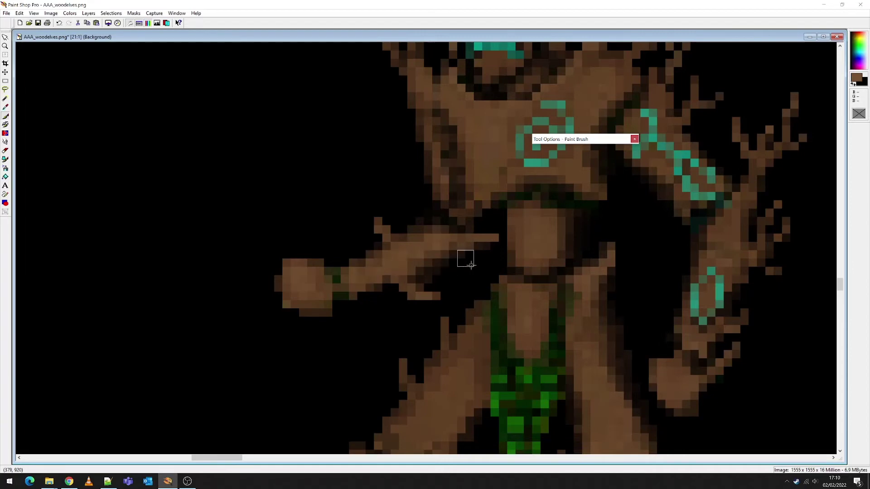
scroll(471, 265, down, 1)
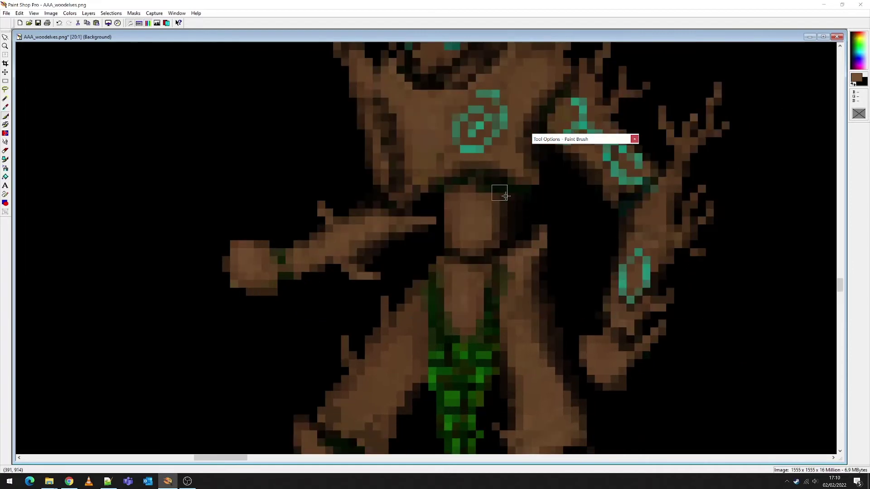
scroll(472, 232, up, 1)
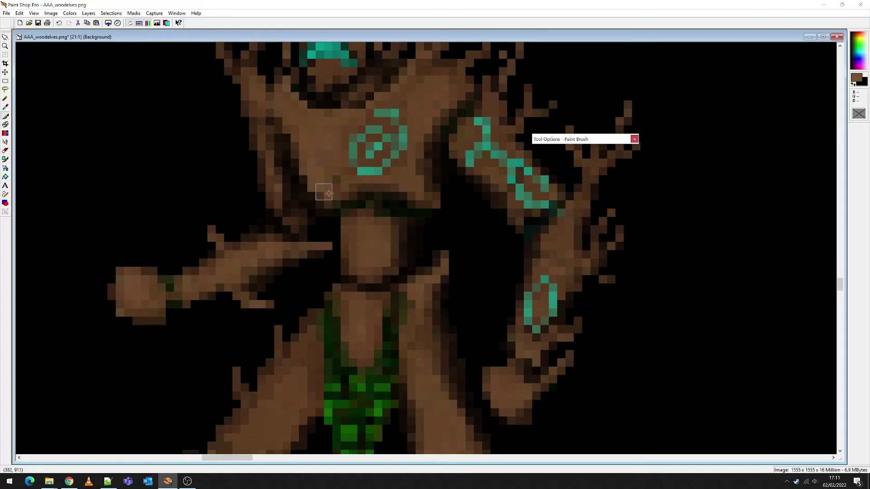
scroll(328, 193, down, 3)
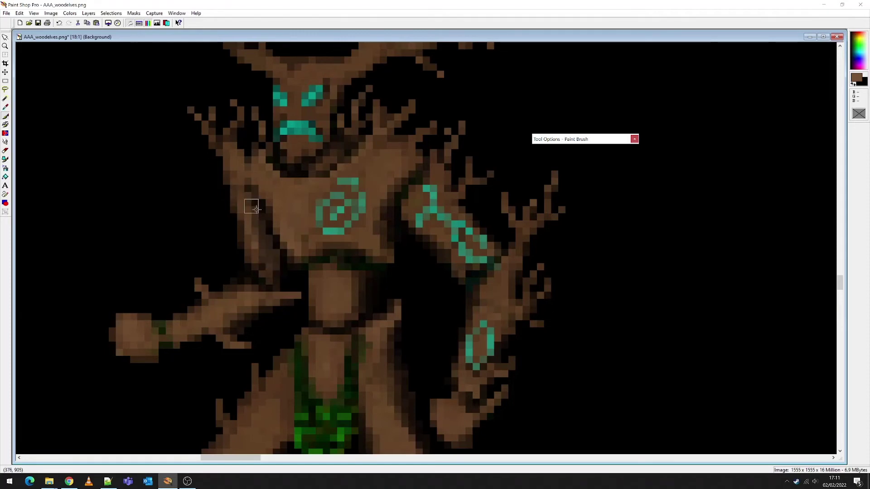
scroll(462, 262, down, 2)
scroll(462, 261, down, 6)
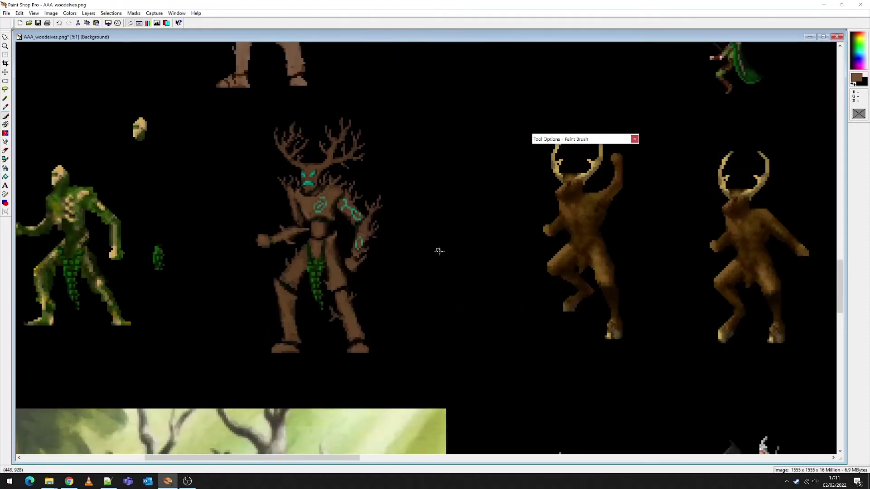
Step: Clone black background along the outer edge of the upper arm above the outstretched forearm
scroll(381, 240, up, 8)
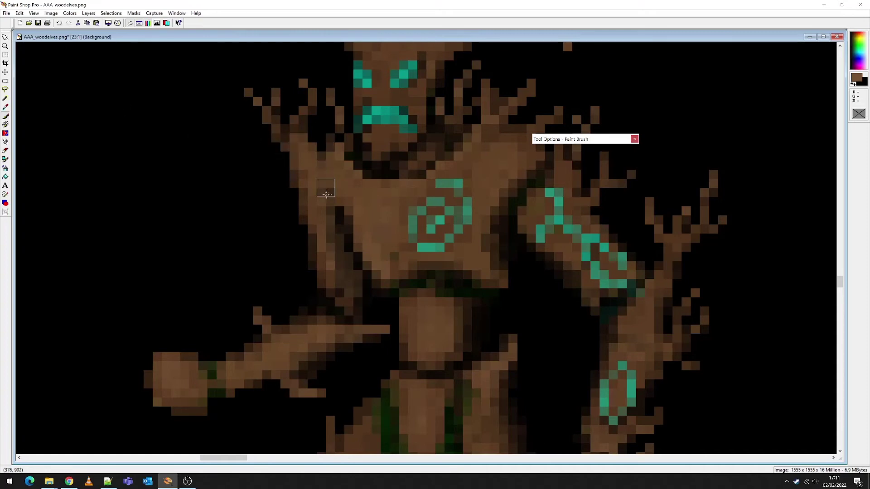
click(5, 124)
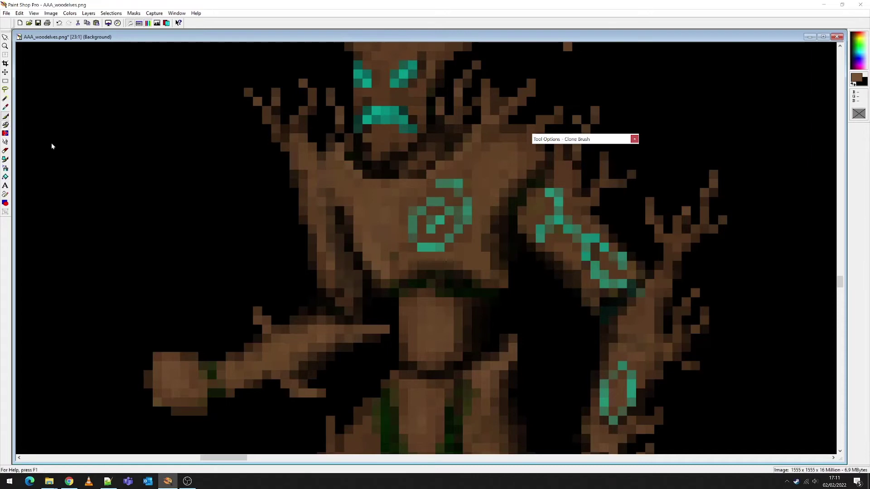
drag(299, 173, 302, 219)
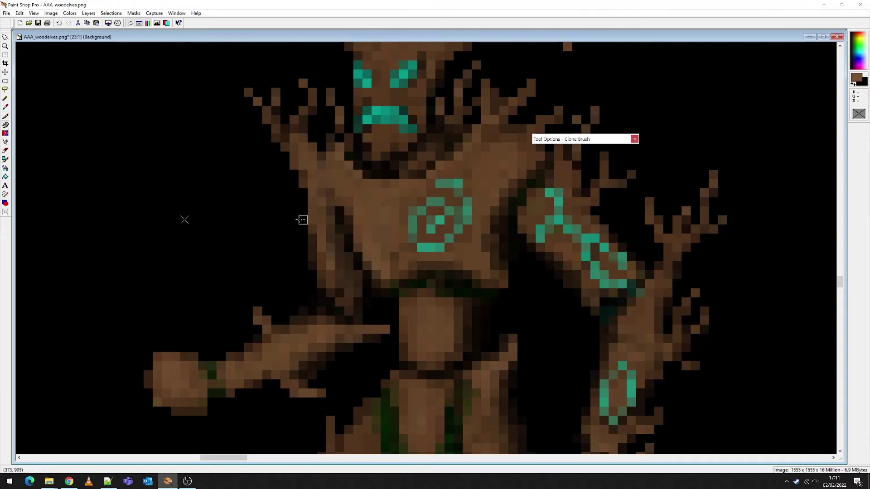
Step: Paint dark shading between the shoulder and the upper arm above the outstretched forearm, separating the arm from the chest
click(5, 116)
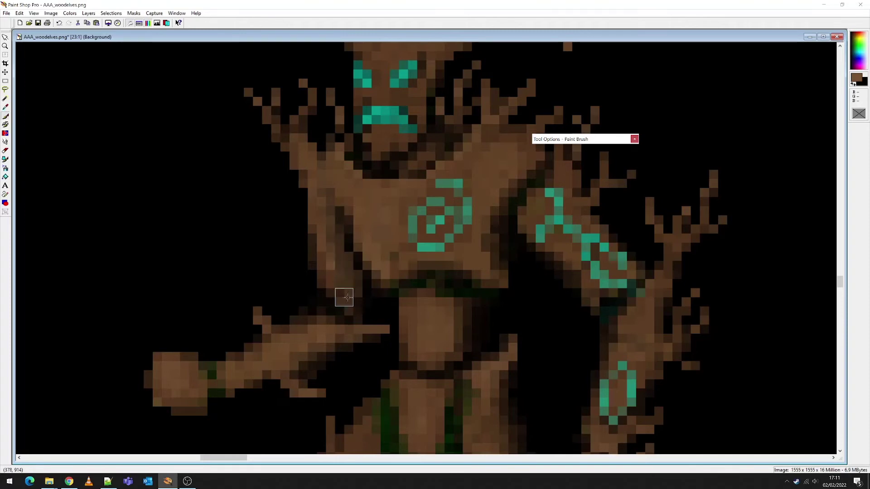
click(320, 186)
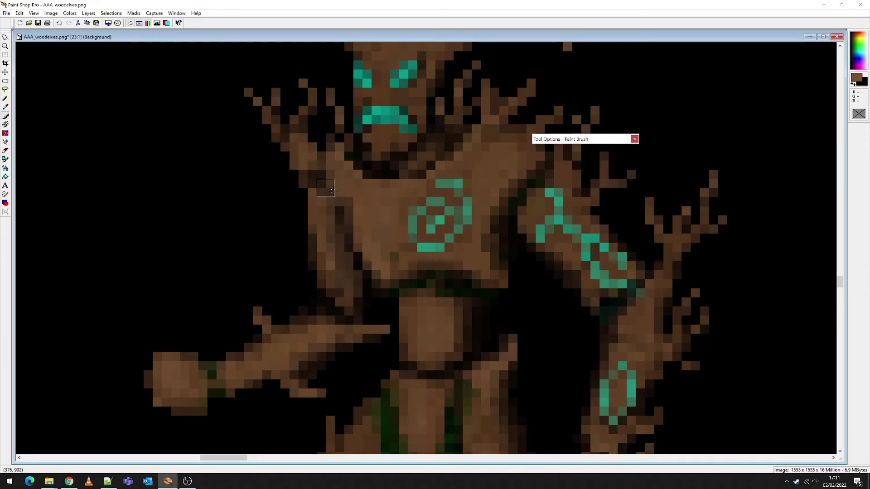
mouse_move(332, 191)
mouse_down()
mouse_move(332, 187)
mouse_move(311, 177)
mouse_move(305, 185)
mouse_move(320, 183)
mouse_move(306, 160)
mouse_move(347, 180)
mouse_move(356, 198)
mouse_move(324, 163)
mouse_move(299, 161)
mouse_move(399, 204)
mouse_move(263, 223)
mouse_move(328, 194)
mouse_move(322, 192)
mouse_move(345, 286)
mouse_move(331, 199)
mouse_move(318, 181)
mouse_move(331, 179)
mouse_move(360, 237)
mouse_move(352, 240)
mouse_move(370, 313)
mouse_move(270, 388)
mouse_move(242, 371)
mouse_move(242, 344)
mouse_move(299, 307)
mouse_move(321, 343)
mouse_move(253, 372)
mouse_move(208, 363)
mouse_up()
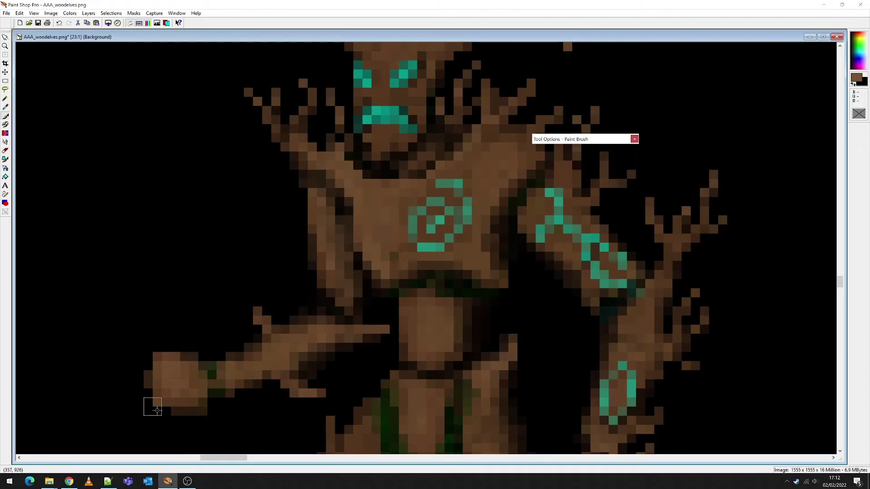
Step: Examine the tree creature's legs and loincloth and compare the whole sprite with its neighbours at small scale
scroll(454, 371, down, 2)
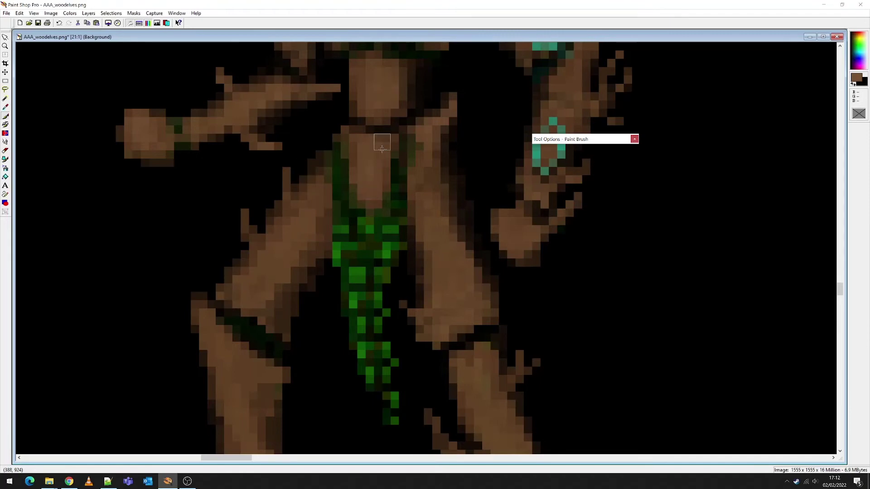
scroll(447, 229, down, 1)
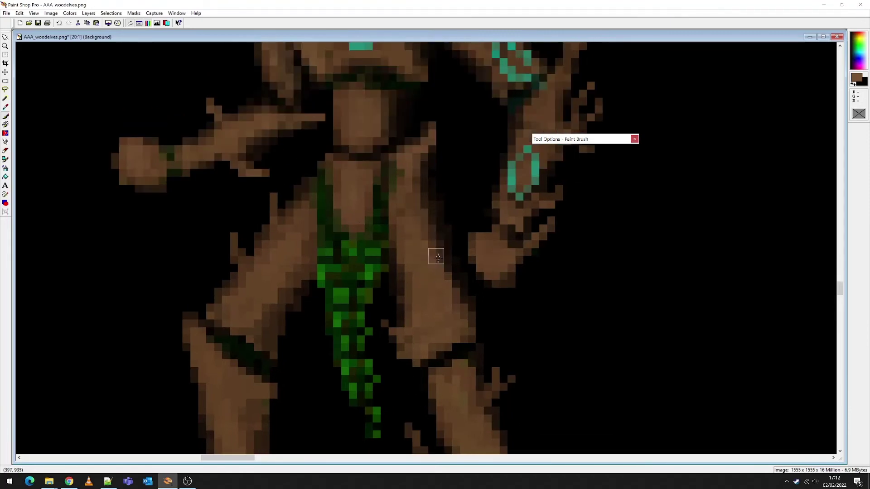
scroll(431, 272, down, 1)
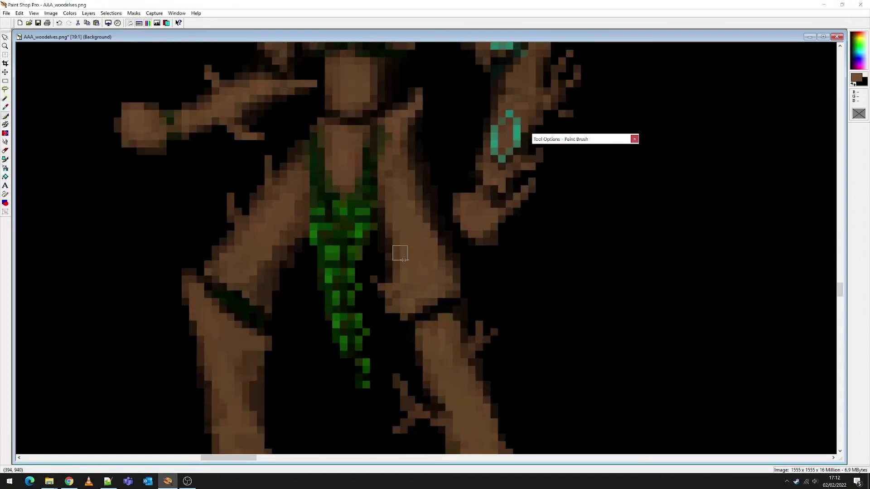
scroll(448, 235, down, 15)
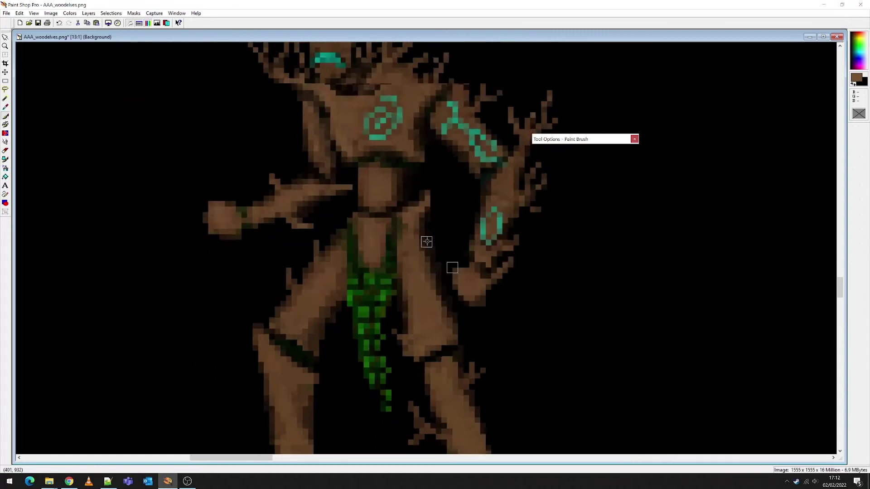
scroll(419, 245, down, 2)
scroll(364, 242, down, 1)
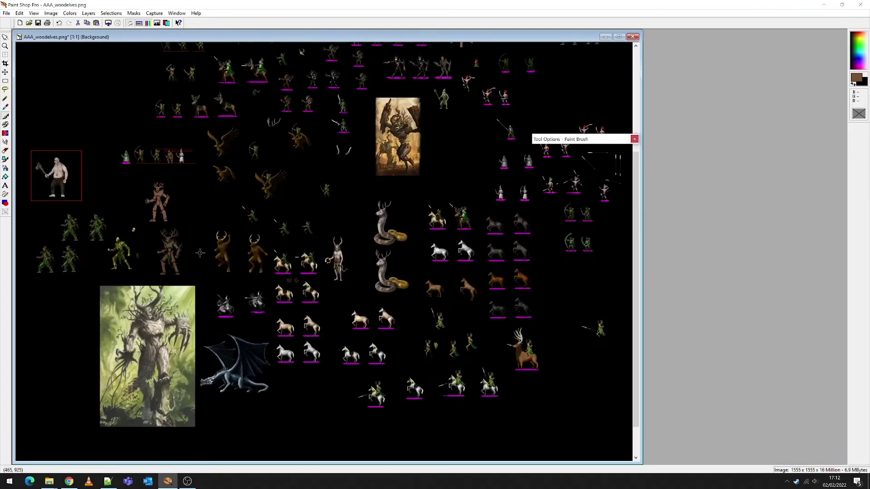
scroll(200, 253, up, 1)
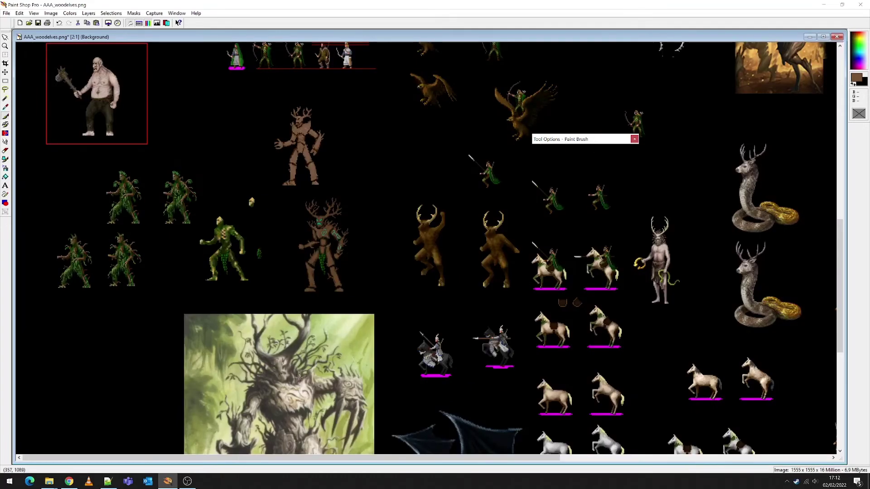
scroll(356, 249, up, 1)
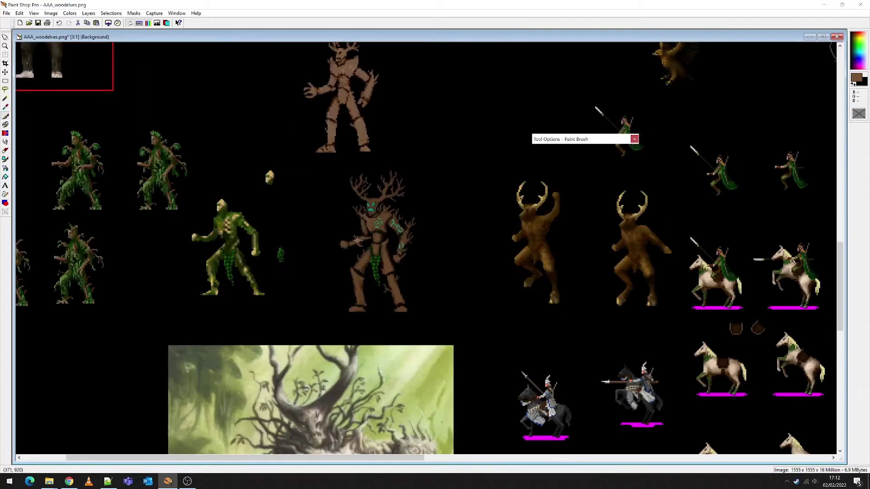
scroll(449, 240, down, 2)
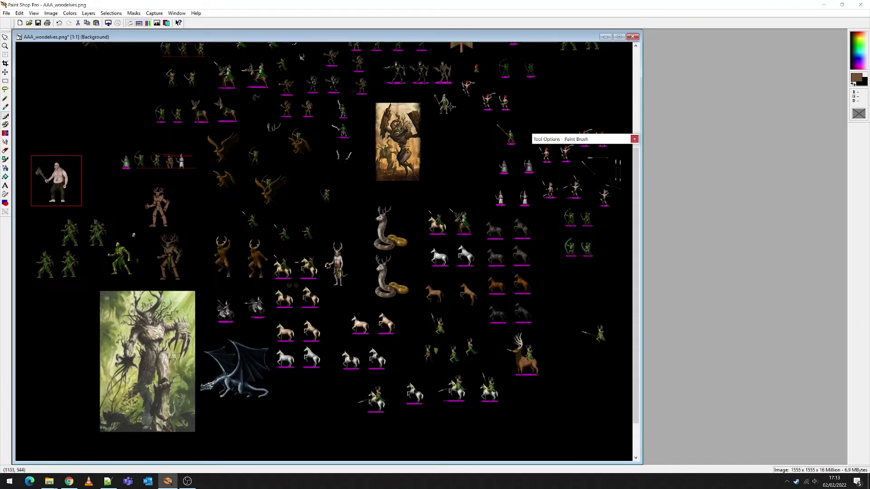
Step: Select the leafy-haired dryad and the brown dryad beside it in the lower row near the banners with one rectangle
scroll(430, 124, up, 3)
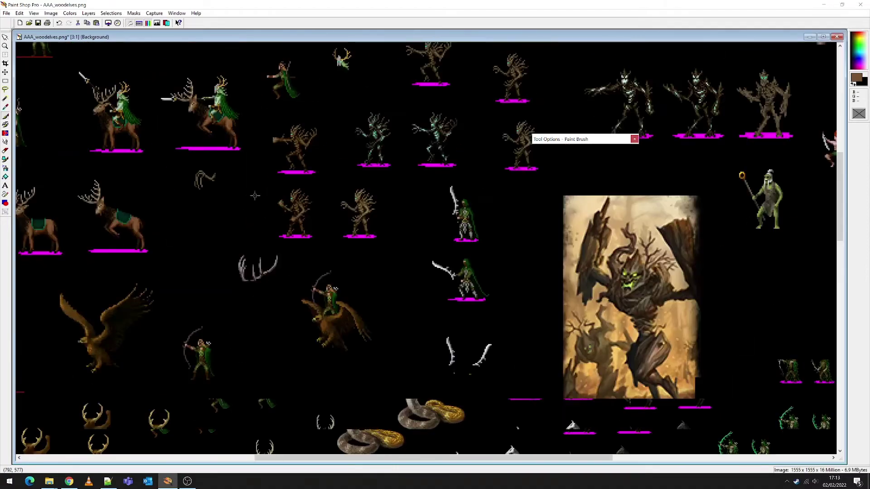
scroll(389, 257, up, 1)
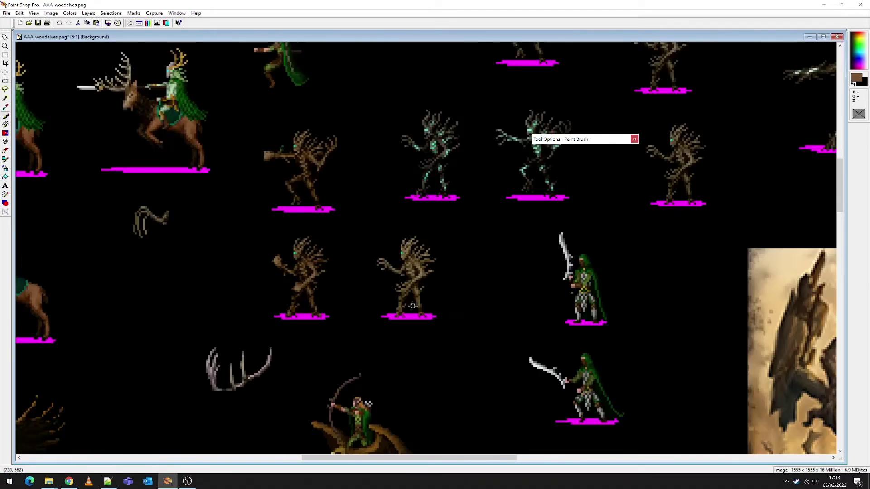
scroll(412, 306, down, 2)
scroll(572, 204, up, 3)
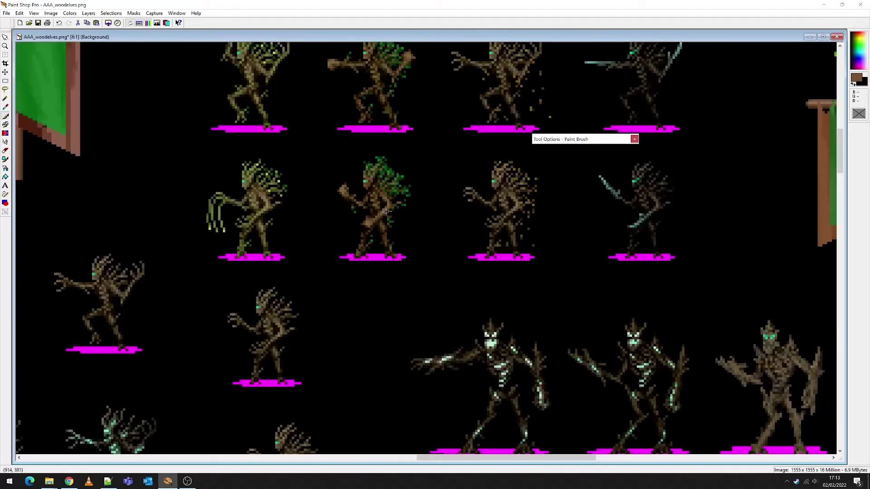
click(5, 82)
drag(328, 151, 555, 272)
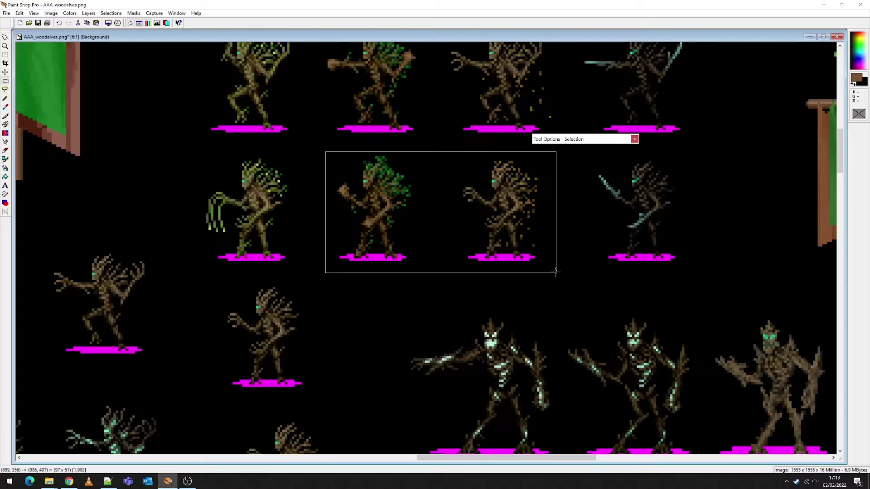
click(548, 273)
Step: Copy the two selected dryads, paste them into the empty area just above the antlered tree creature and deselect them
scroll(508, 243, down, 3)
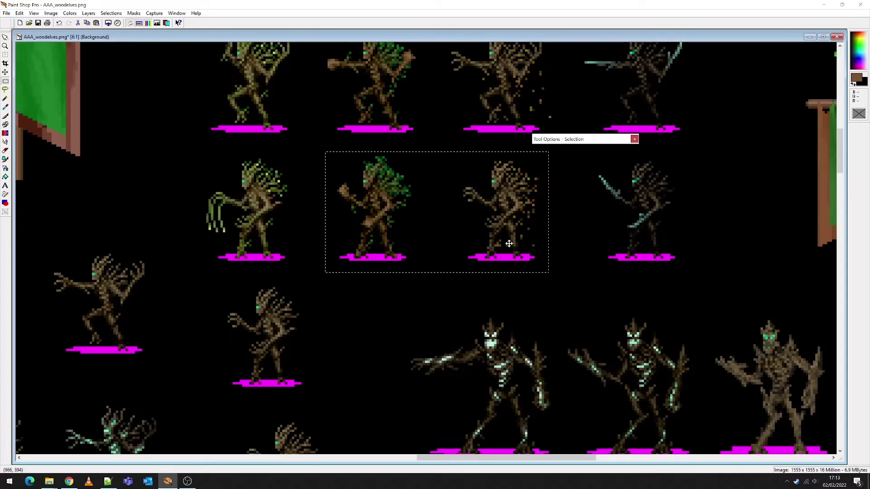
scroll(228, 312, down, 1)
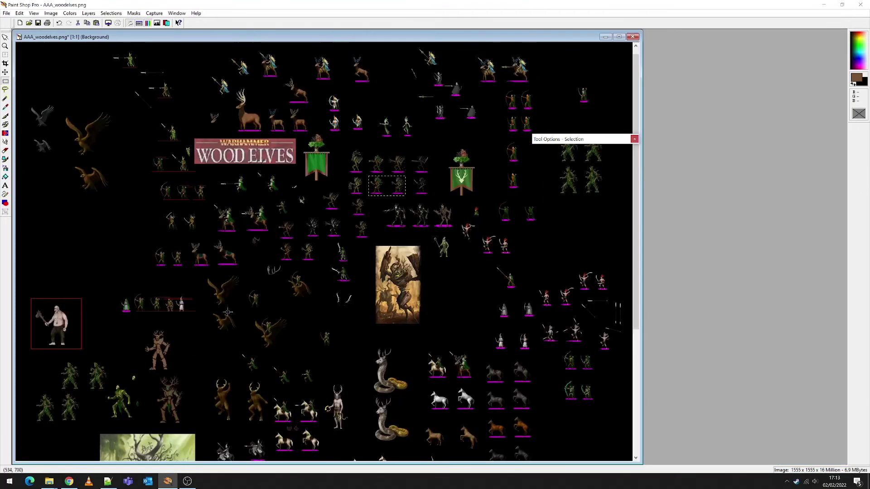
scroll(178, 376, up, 4)
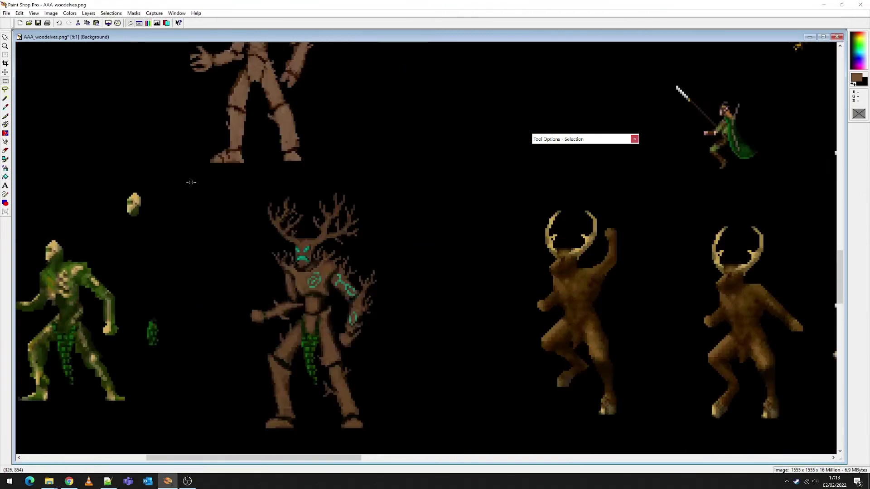
right_click(403, 189)
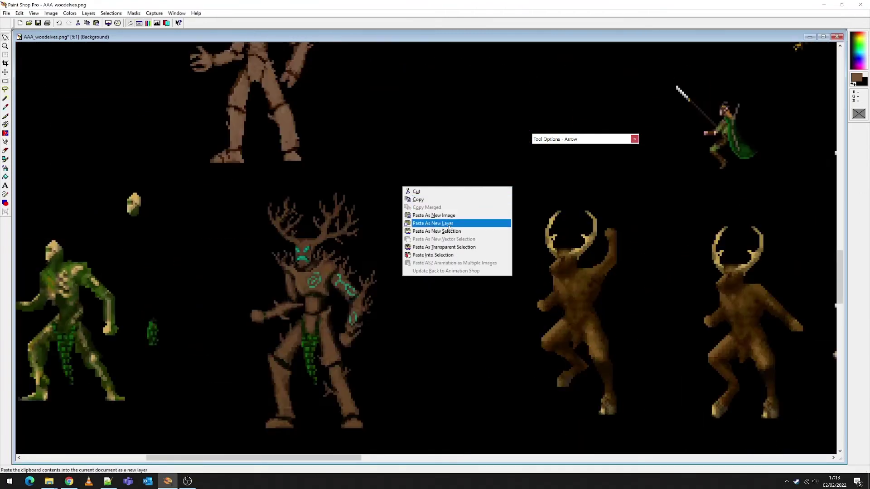
click(453, 222)
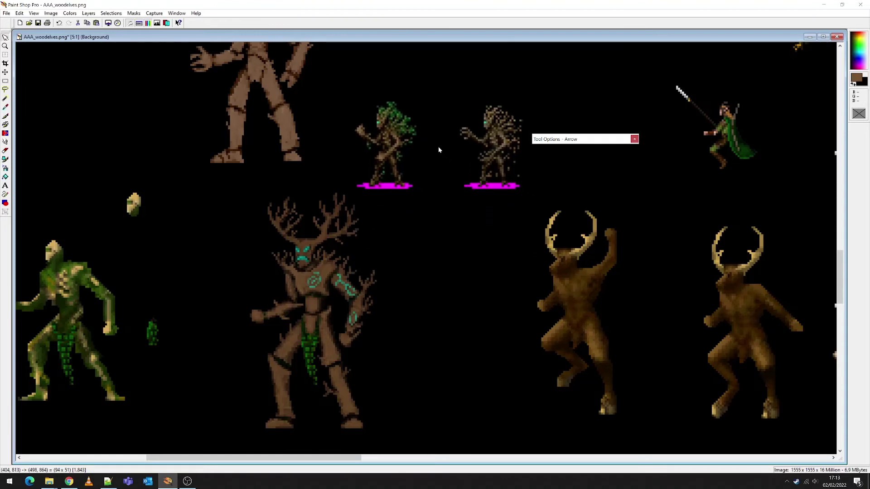
click(425, 138)
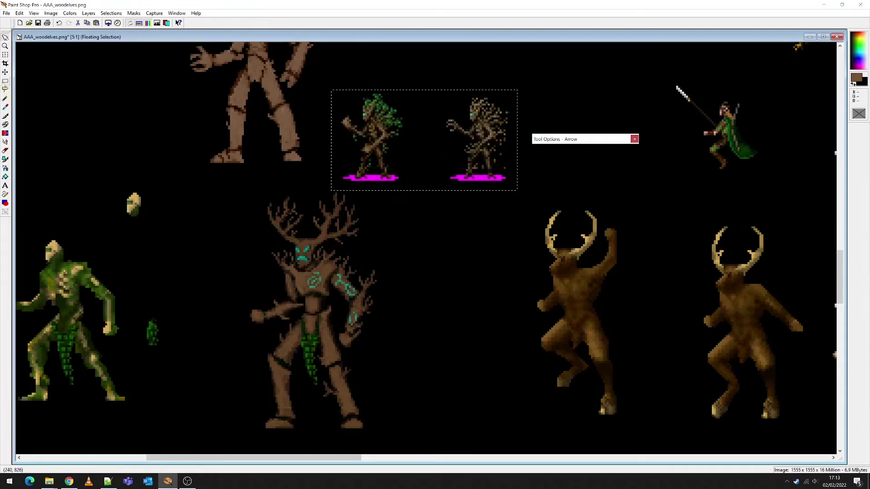
click(5, 81)
click(68, 103)
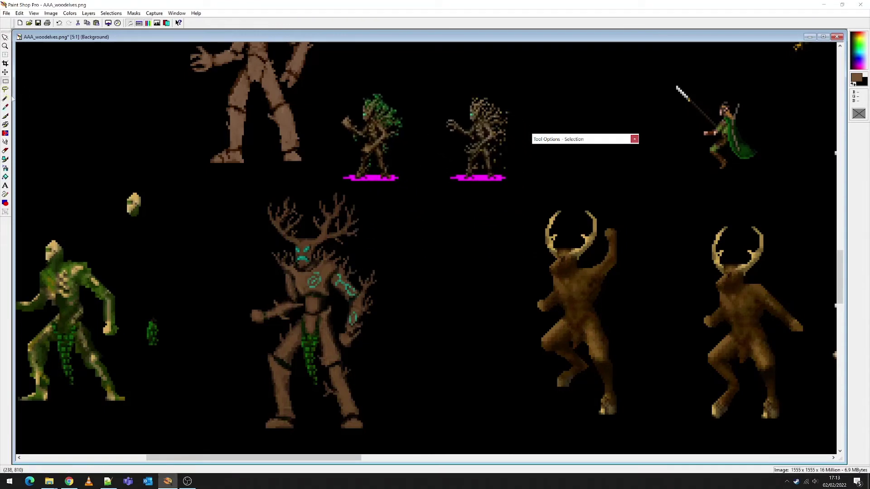
Step: Recolour the tree creature's lower legs, feet and bent thigh with a brown sampled from the dryads, using a larger Color To Target retouch brush
click(5, 108)
click(6, 142)
mouse_move(593, 142)
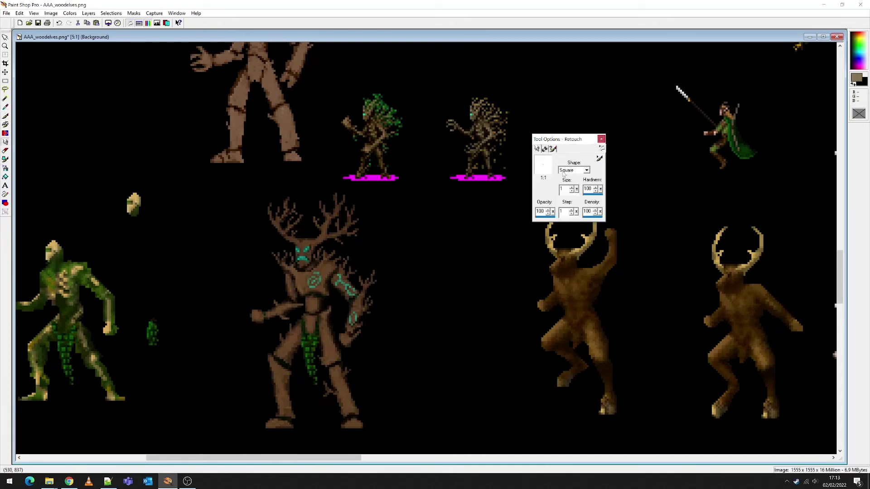
click(577, 190)
click(581, 190)
click(545, 151)
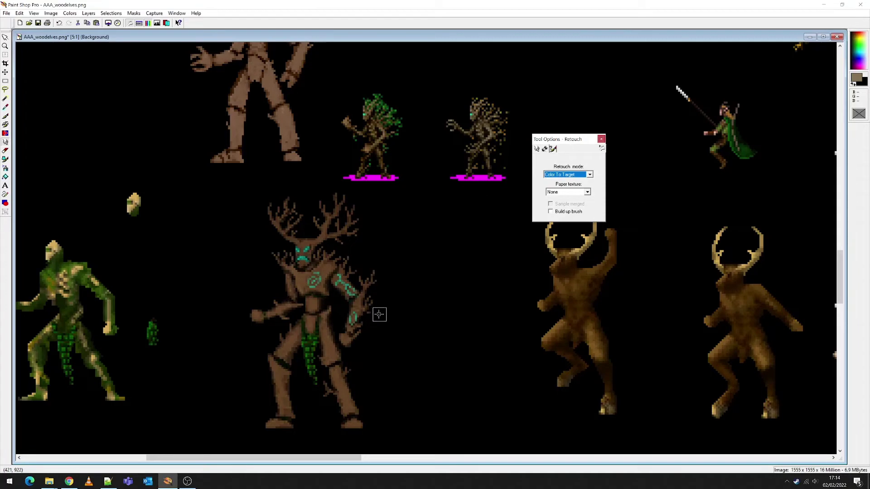
scroll(389, 310, up, 6)
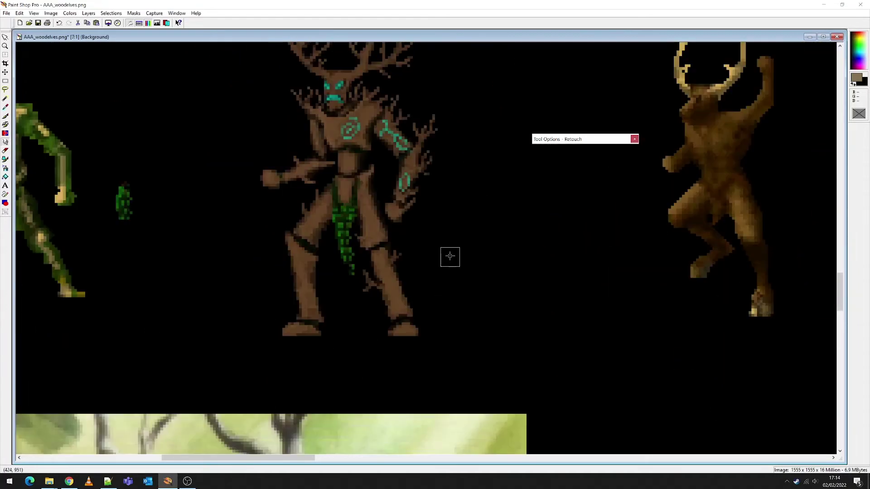
mouse_move(325, 272)
mouse_down()
mouse_move(339, 320)
mouse_move(353, 276)
mouse_move(318, 322)
mouse_move(366, 367)
mouse_up()
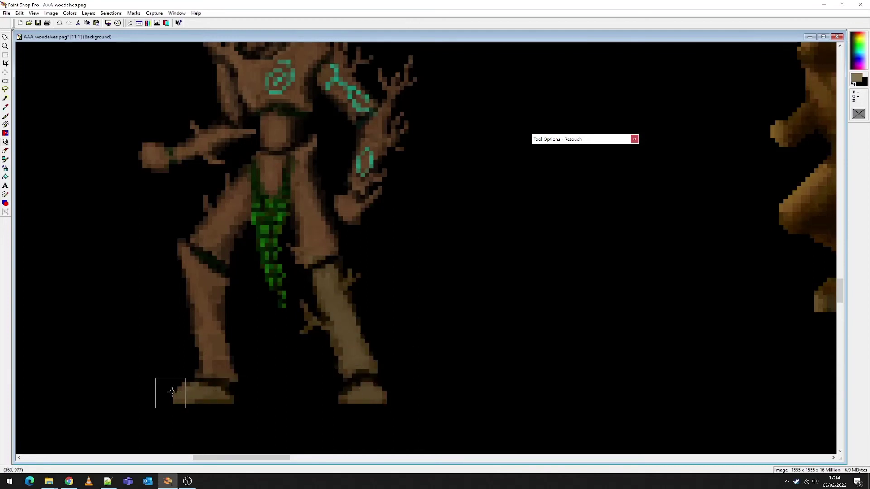
mouse_move(171, 394)
mouse_down()
mouse_move(231, 353)
mouse_move(190, 314)
mouse_move(192, 304)
mouse_move(214, 309)
mouse_move(219, 295)
mouse_move(168, 253)
mouse_move(180, 269)
mouse_move(208, 227)
mouse_move(228, 243)
mouse_move(233, 184)
mouse_move(239, 214)
mouse_up()
Step: Sample another brown from the pasted dryads and recolour the tree creature's twiggy lower leg and its foot with the retouch brush
scroll(239, 214, down, 10)
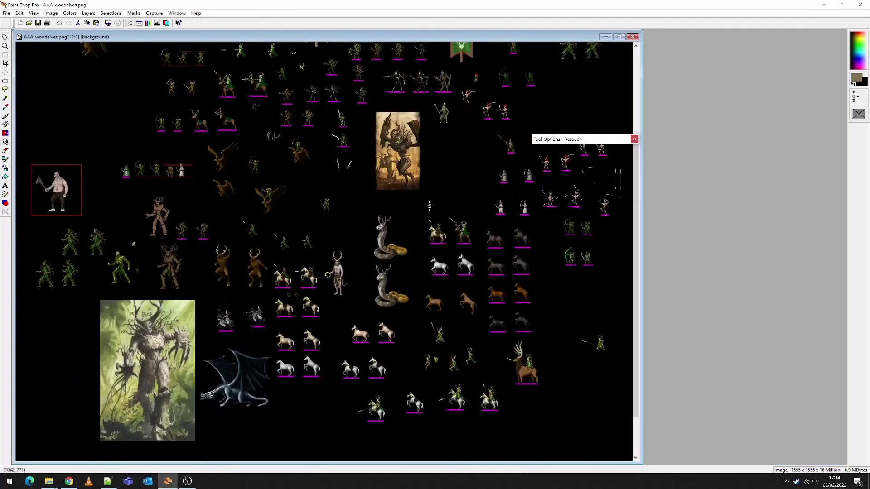
scroll(233, 269, up, 1)
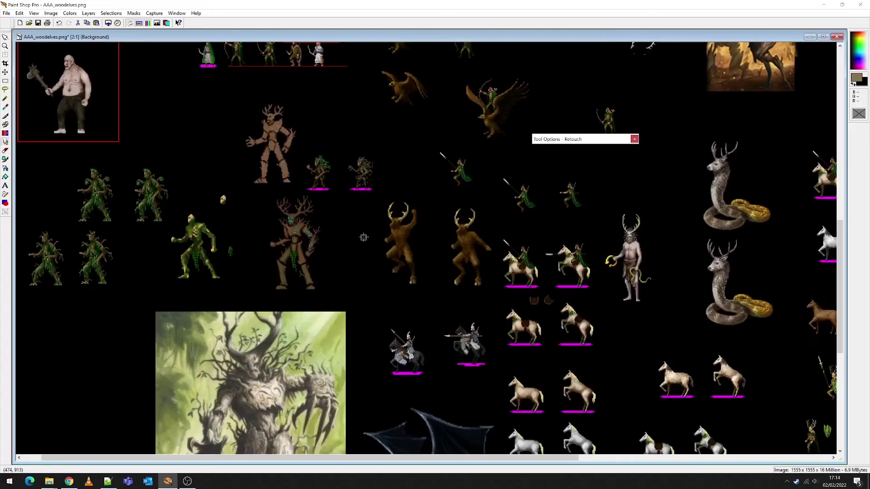
scroll(371, 207, up, 4)
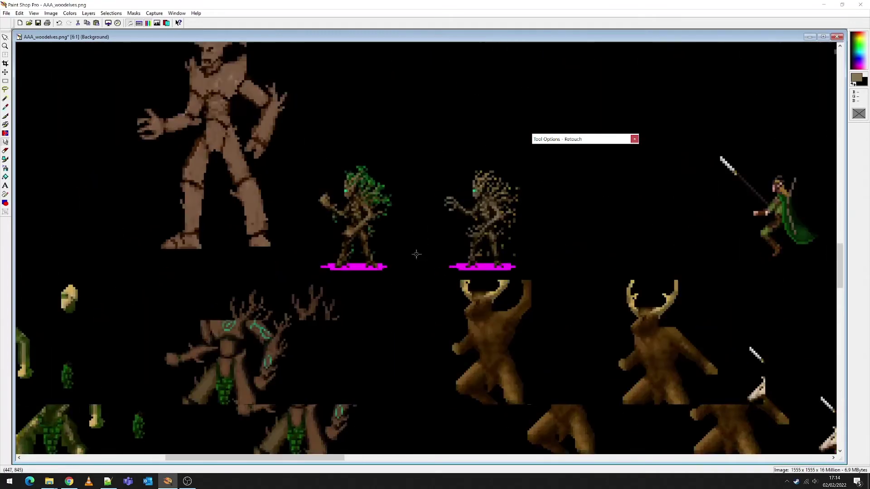
click(6, 107)
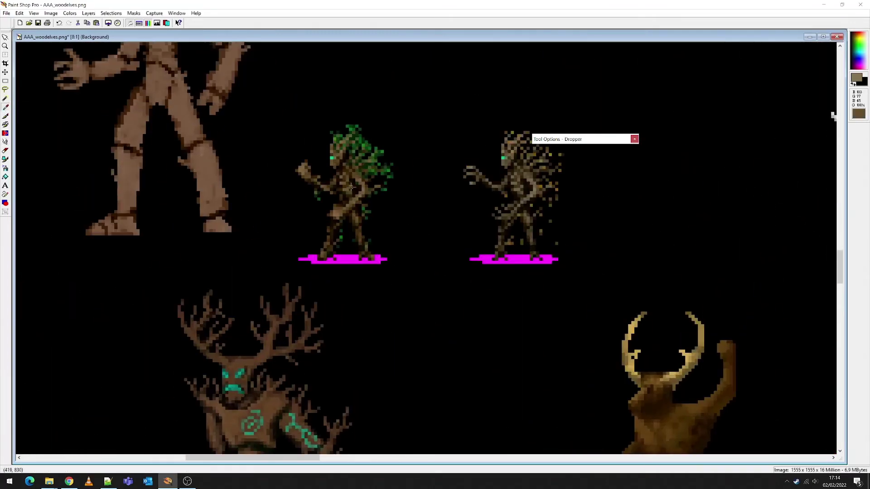
scroll(358, 289, down, 2)
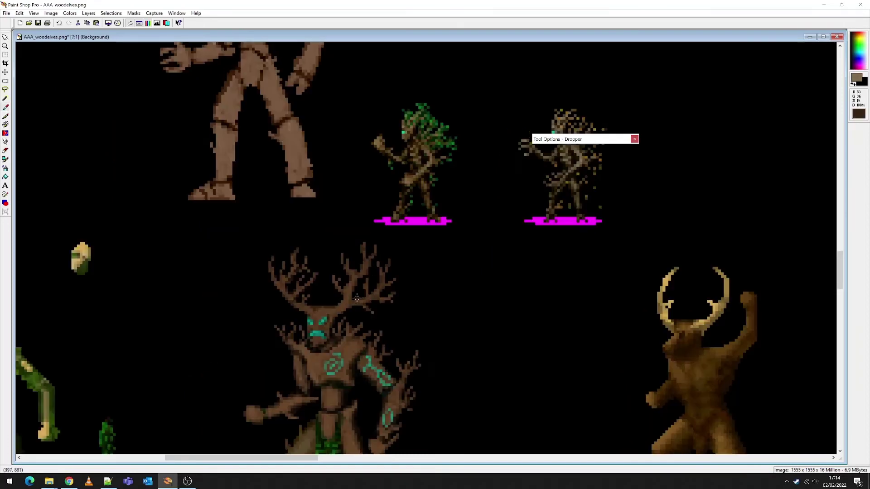
scroll(417, 318, up, 4)
scroll(433, 227, up, 1)
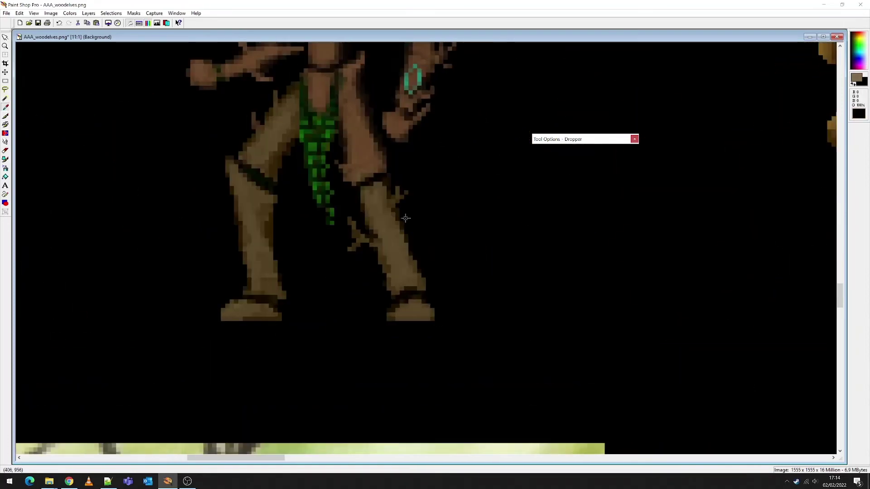
click(5, 133)
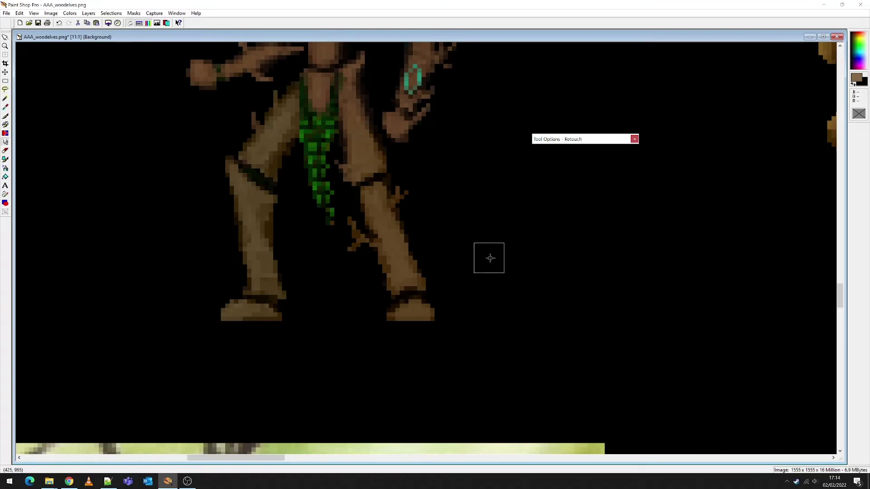
Step: Set the foreground colour to #7E664C and recolour the tree creature's lower legs, straight thigh, chest, twiggy arm and waist with it
scroll(489, 257, down, 5)
scroll(412, 235, down, 3)
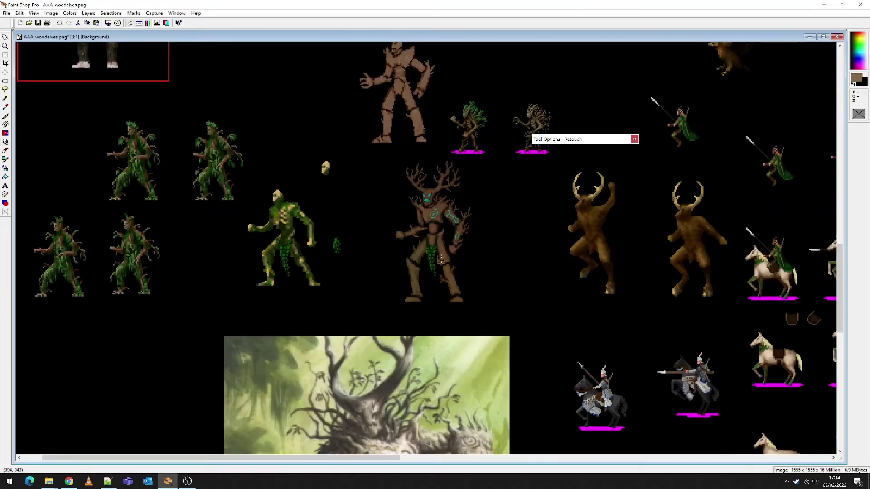
scroll(471, 241, up, 2)
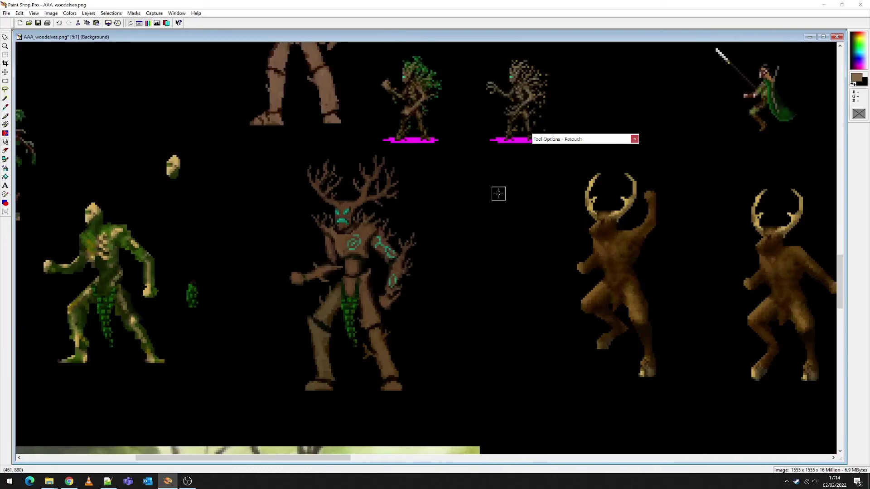
click(856, 78)
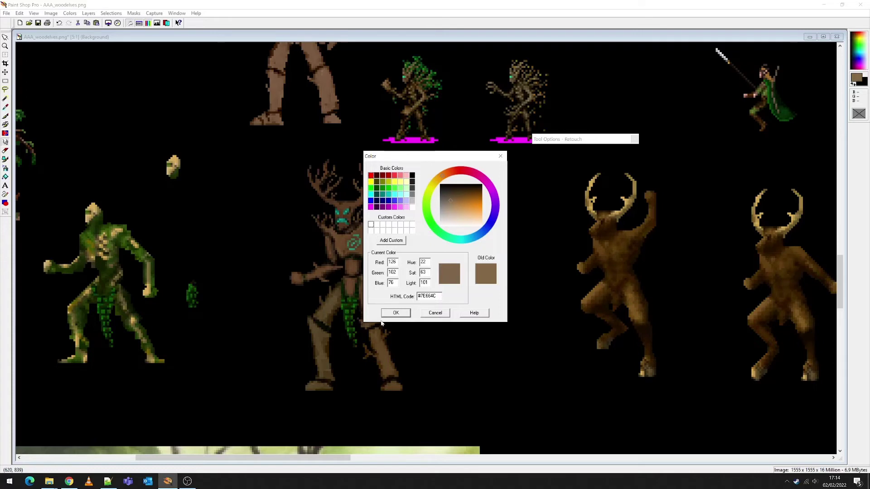
click(395, 312)
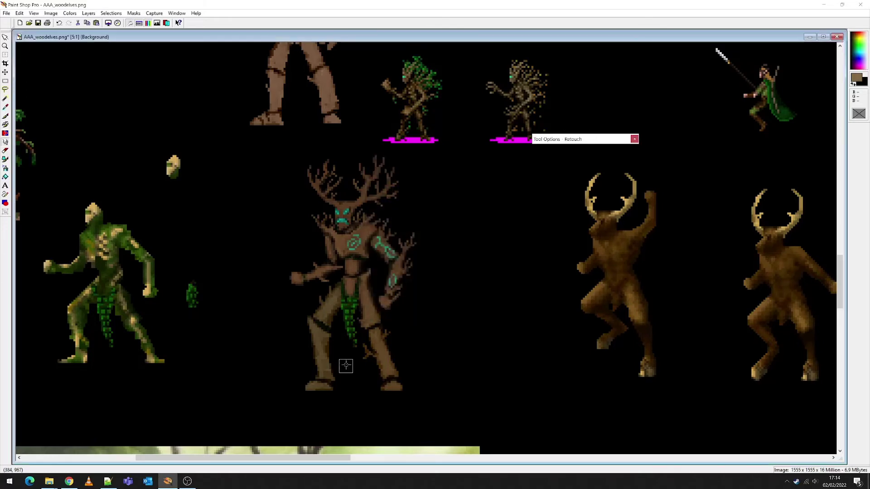
scroll(345, 365, up, 3)
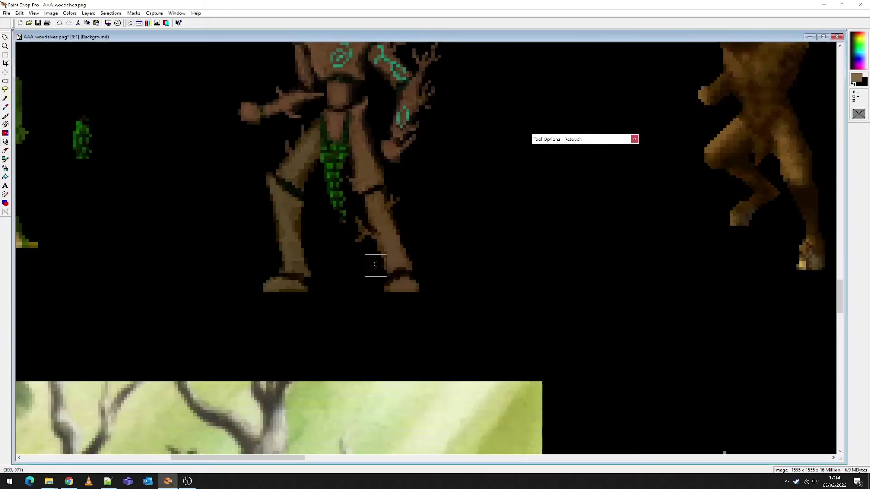
scroll(425, 272, up, 3)
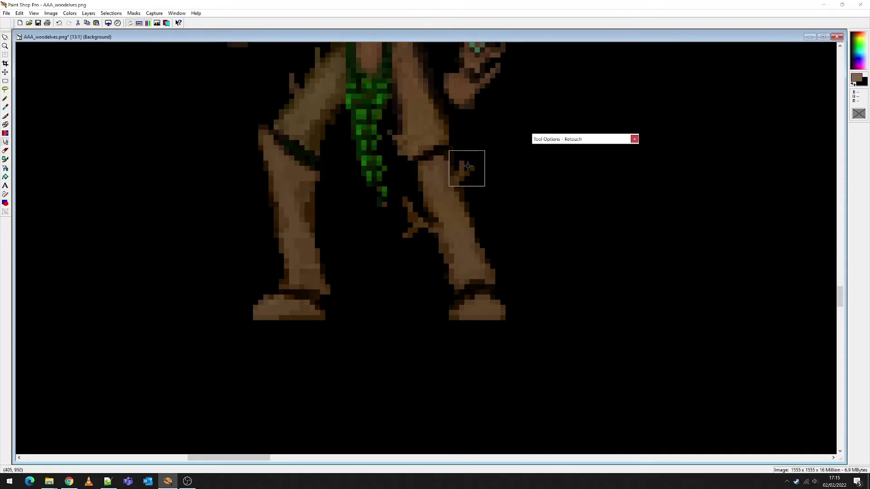
scroll(471, 164, up, 1)
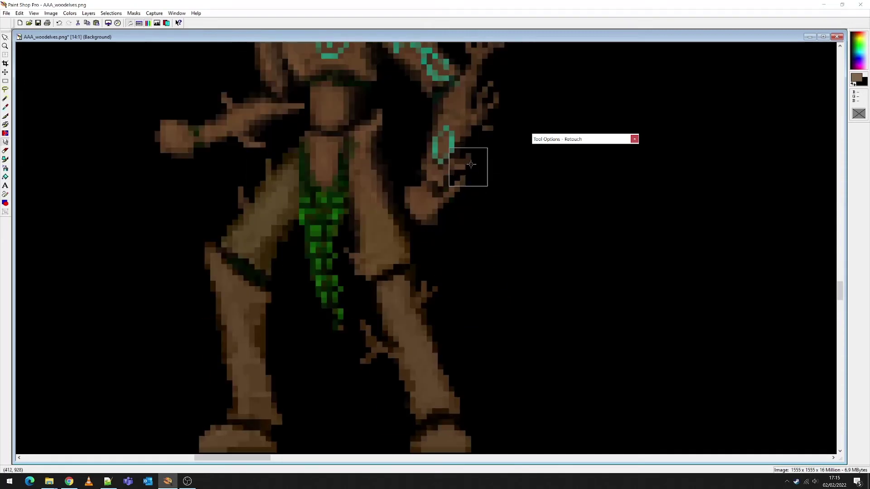
scroll(471, 164, up, 1)
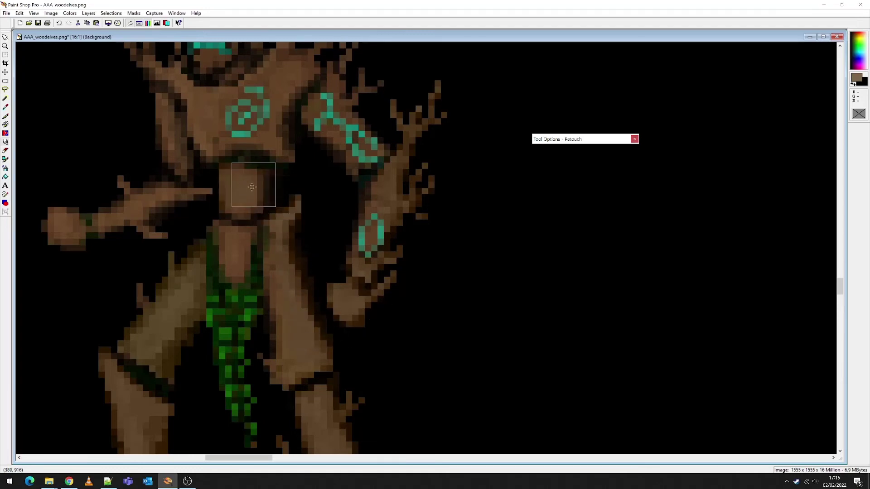
mouse_move(252, 187)
mouse_down()
mouse_move(277, 198)
mouse_move(243, 198)
mouse_up()
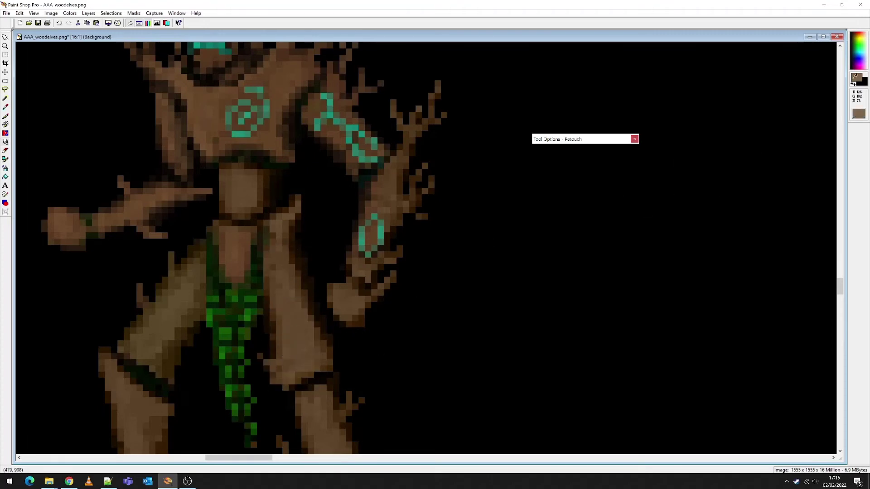
Step: Paint white highlights on the hip spur, lowered fist and forearm twigs with a one-pixel square brush at 20 opacity
click(855, 78)
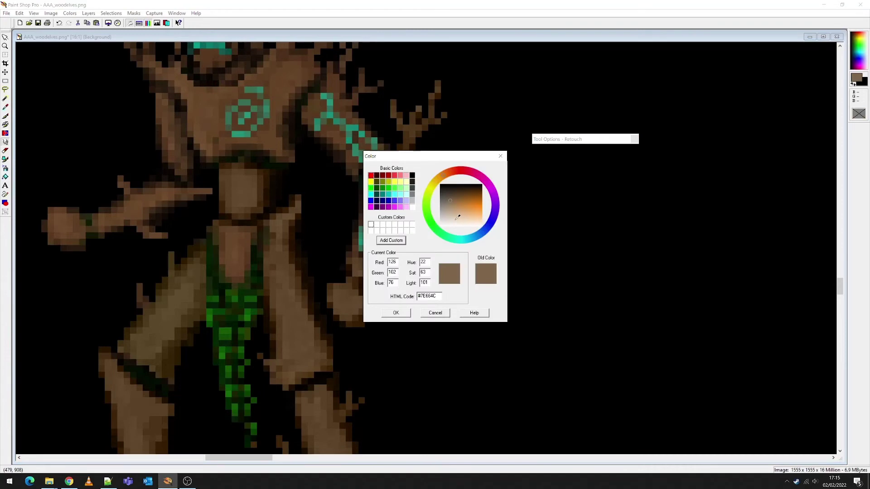
drag(457, 217, 403, 242)
click(396, 312)
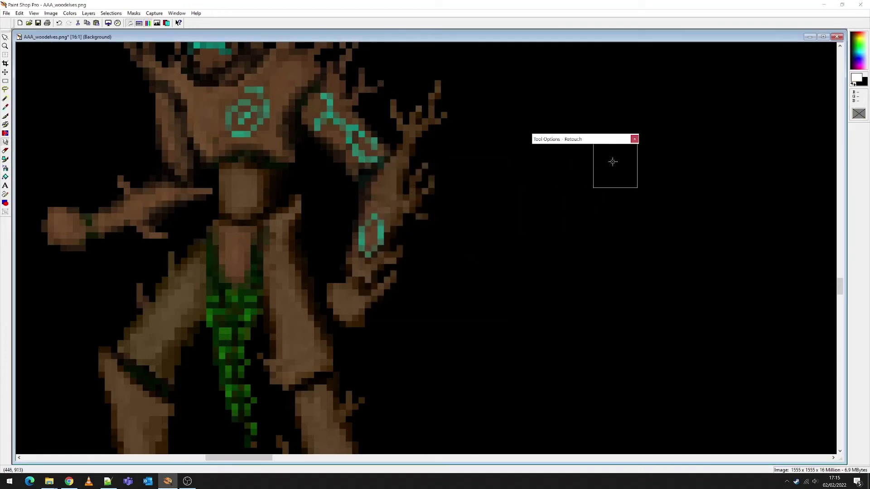
click(5, 116)
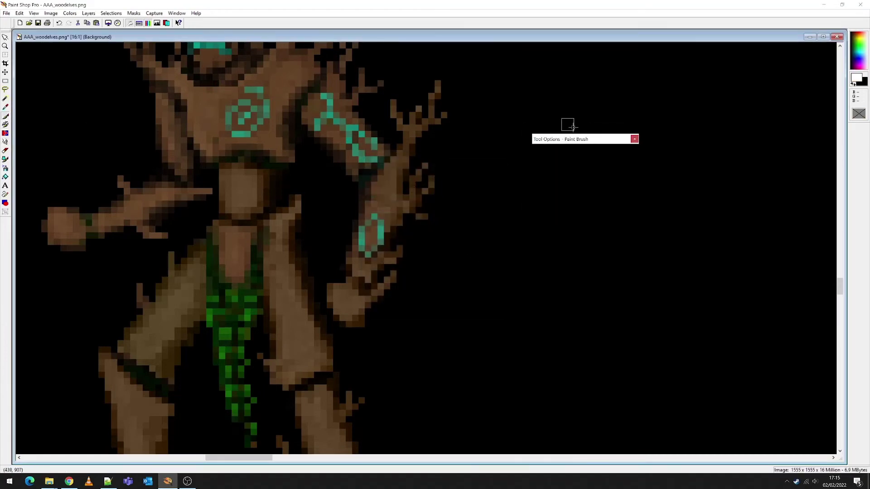
mouse_move(577, 141)
click(572, 190)
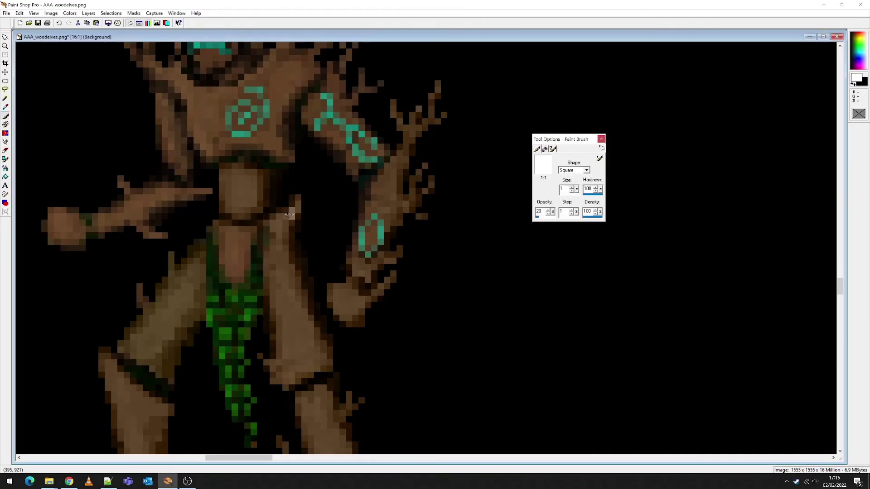
drag(272, 226, 298, 209)
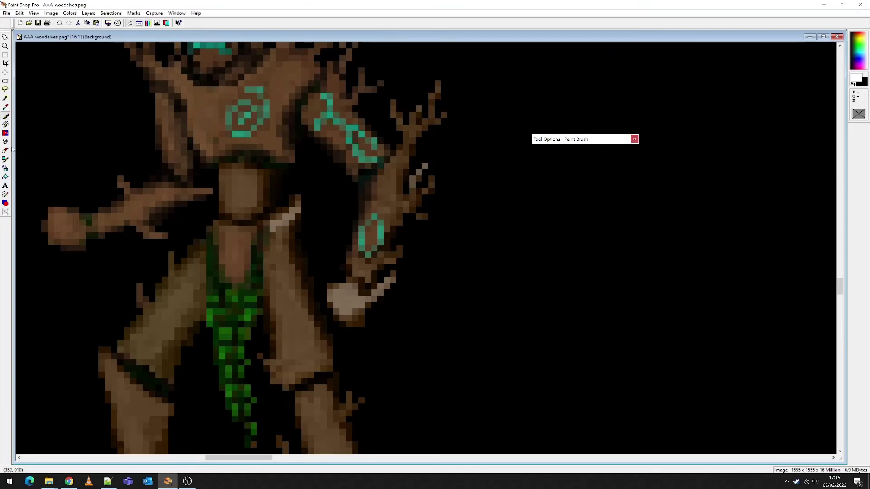
Step: Tint the highlighted fist with a darker brown using the retouch brush and check the sprite at smaller scale
click(6, 143)
click(5, 142)
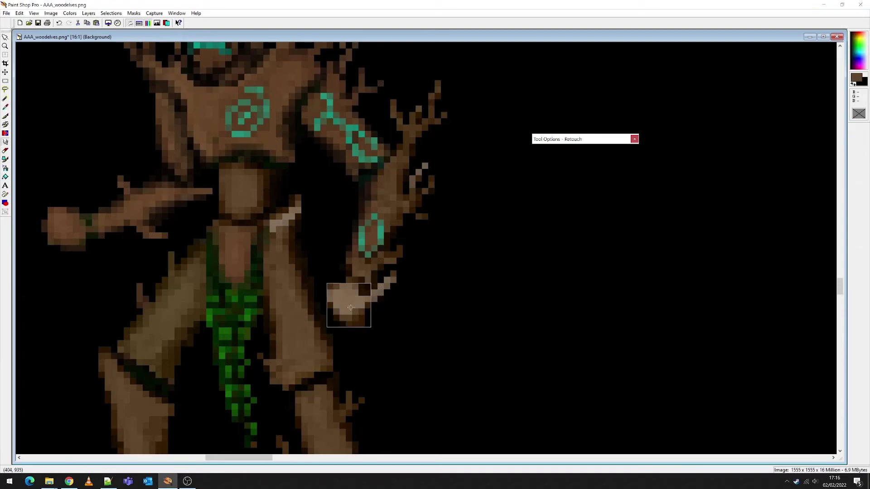
scroll(421, 284, down, 2)
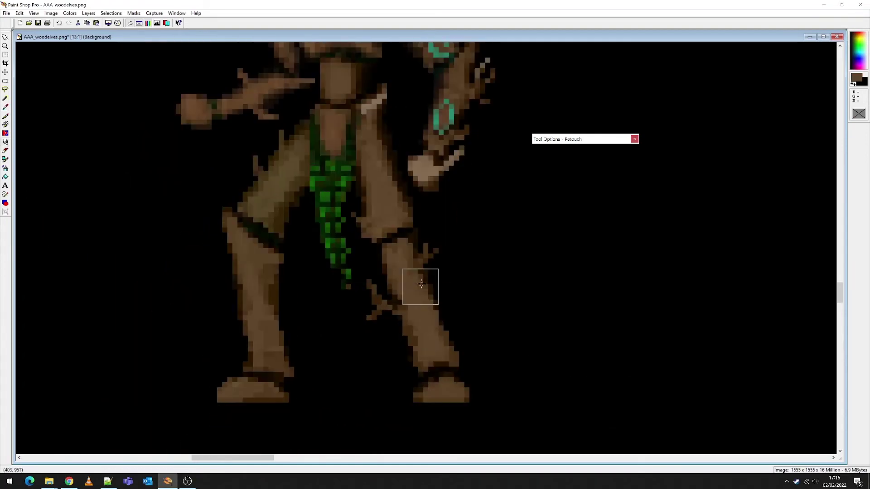
scroll(437, 238, down, 5)
scroll(426, 232, up, 5)
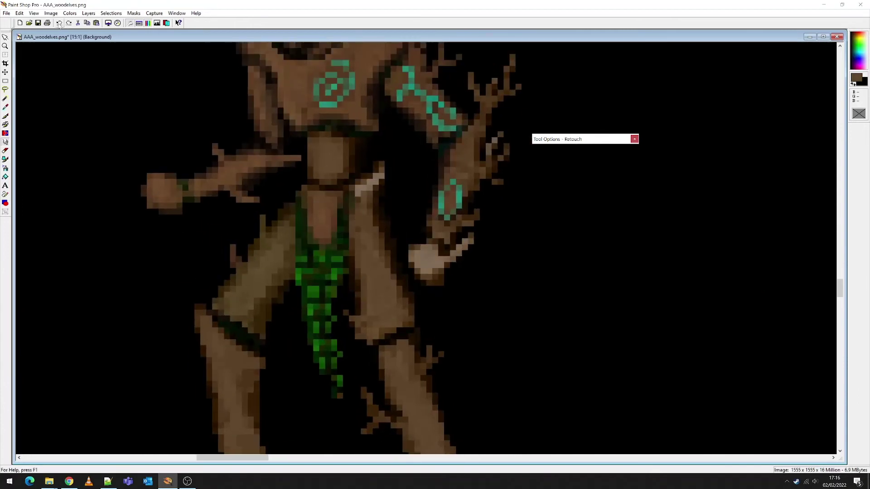
Step: Undo the highlights and tint on the tree creature's hip spur, lowered fist and forearm twigs
click(59, 23)
click(59, 23)
click(58, 23)
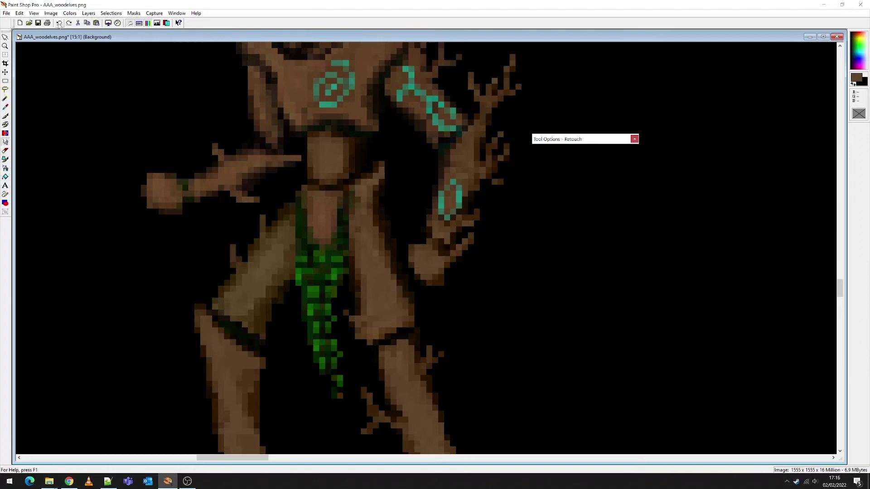
key(b)
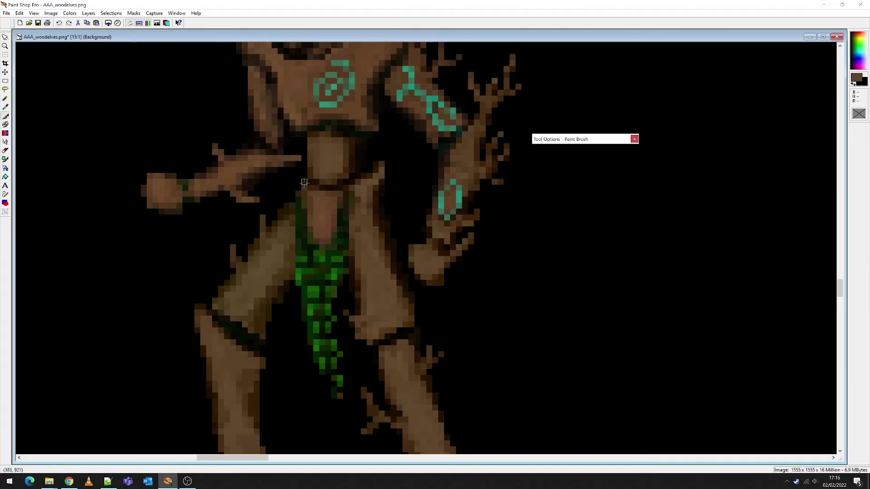
scroll(408, 190, up, 1)
scroll(405, 216, up, 3)
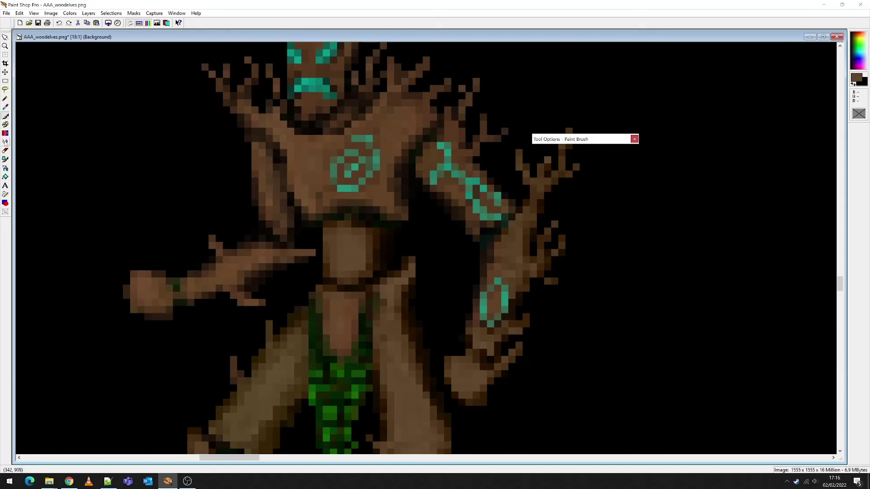
Step: Recolour the tree creature's pelvis, chest, shoulders, straight outstretched arm and its fist with the retouch brush in Color To Target mode
click(5, 107)
click(6, 142)
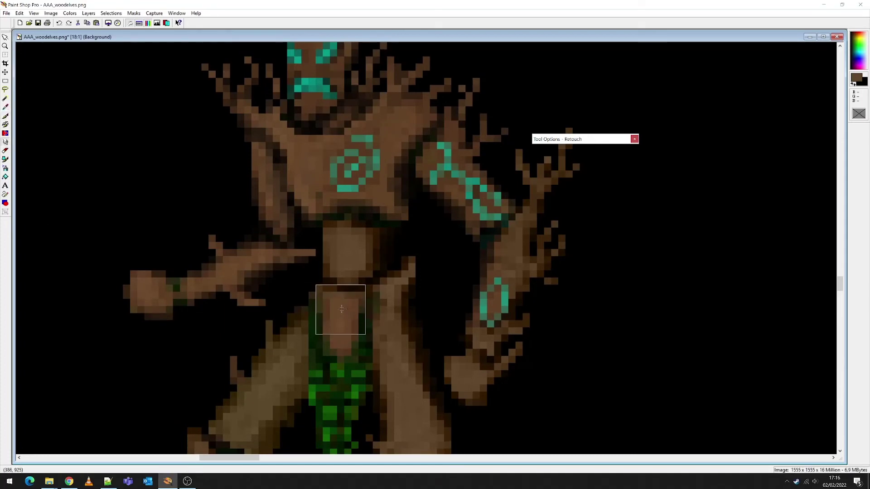
mouse_move(586, 141)
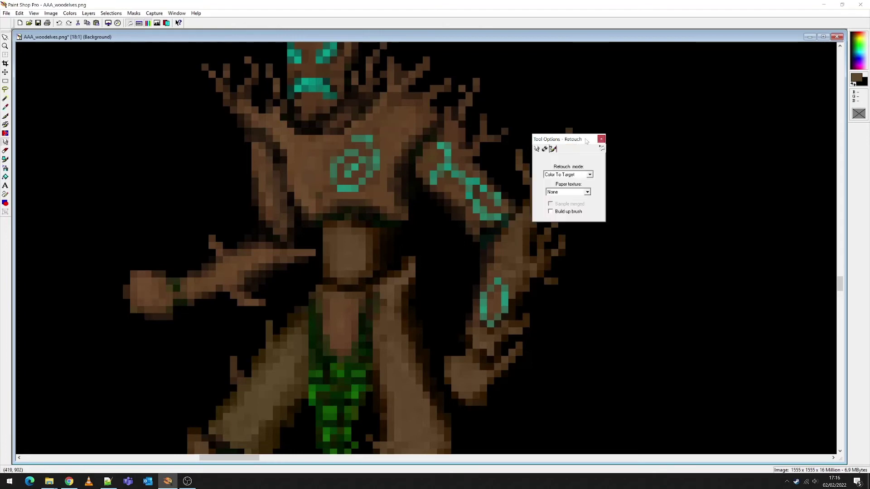
click(536, 150)
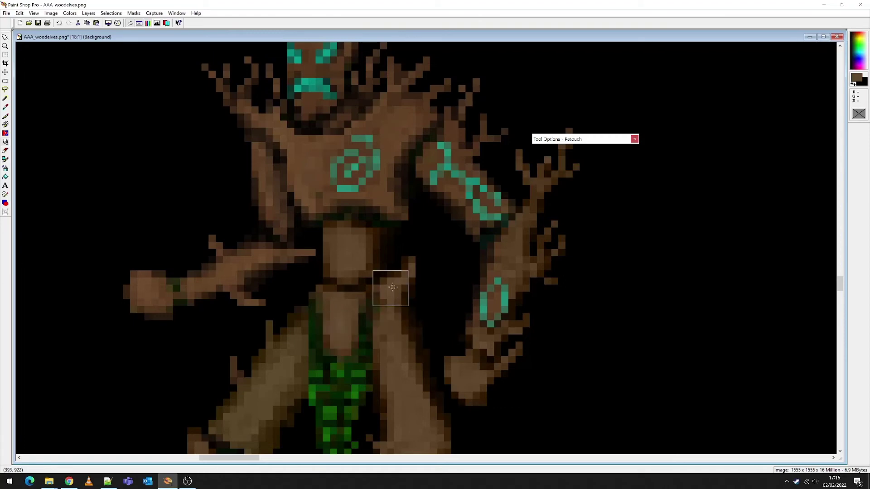
drag(383, 195, 392, 185)
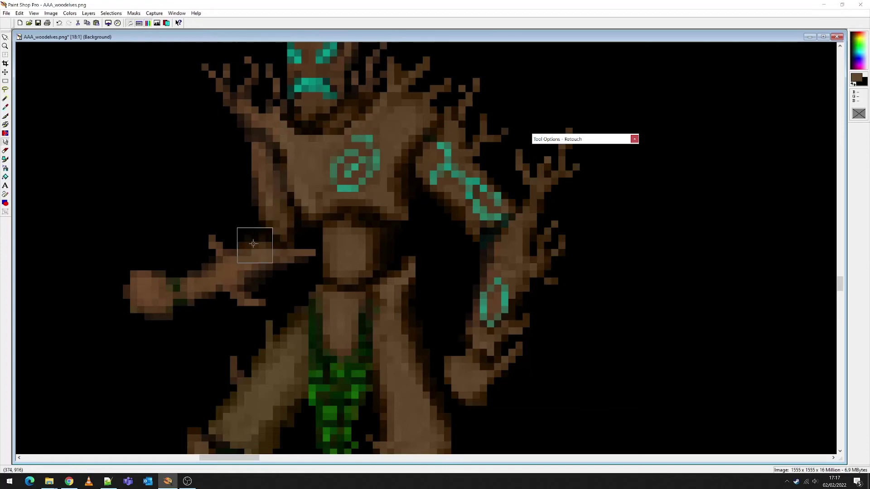
mouse_move(205, 288)
mouse_down()
mouse_move(166, 295)
mouse_move(170, 288)
mouse_move(162, 313)
mouse_move(138, 293)
mouse_move(155, 312)
mouse_move(272, 274)
mouse_up()
mouse_move(278, 193)
mouse_down()
mouse_move(241, 142)
mouse_move(271, 172)
mouse_move(265, 107)
mouse_up()
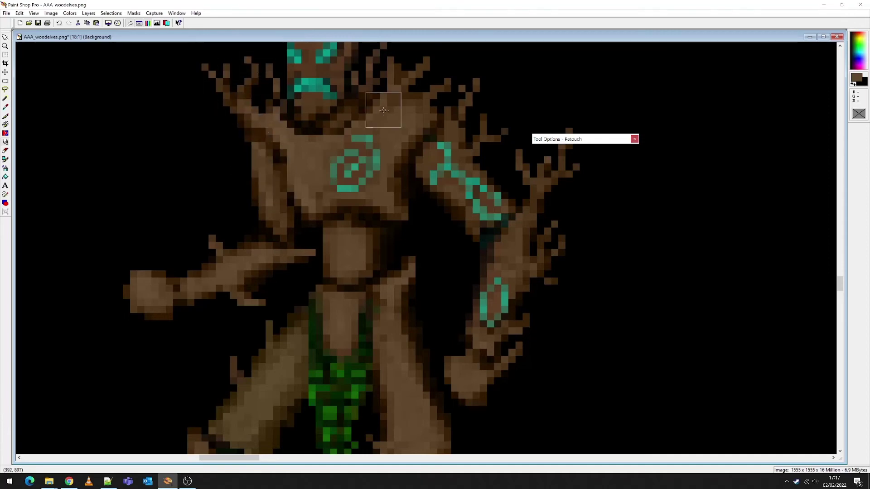
Step: Recolour the tree creature's shoulder twigs, head and both antlers with the same brown using the retouch brush
scroll(382, 110, up, 3)
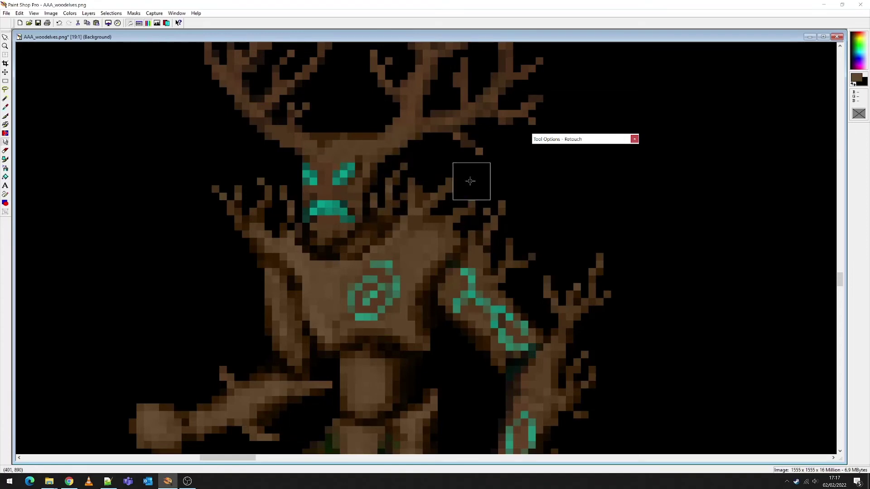
scroll(428, 204, down, 1)
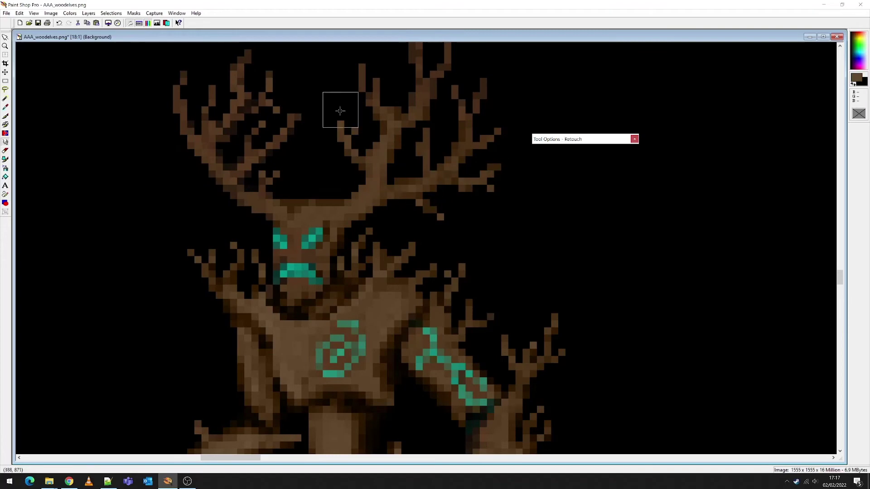
scroll(489, 146, down, 1)
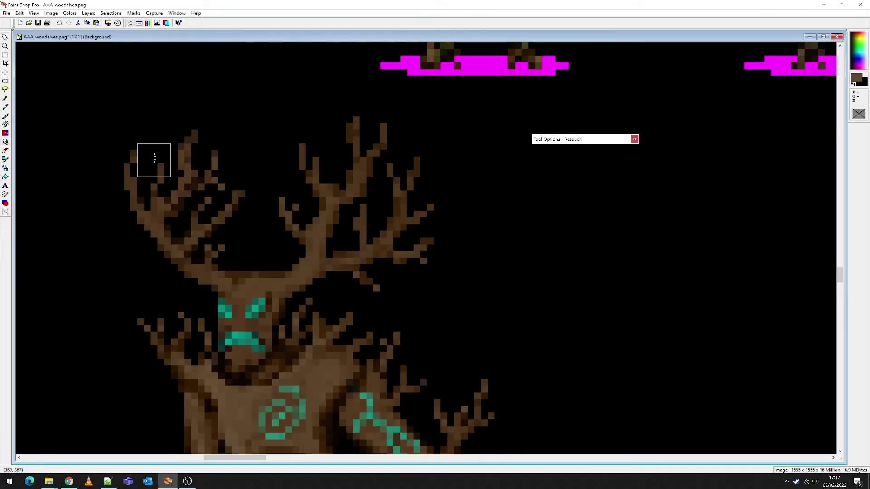
scroll(421, 245, down, 3)
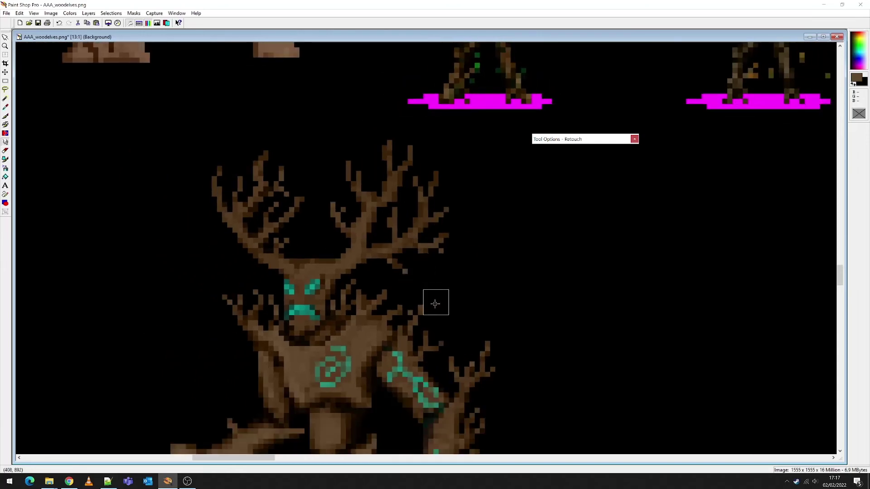
scroll(400, 277, up, 2)
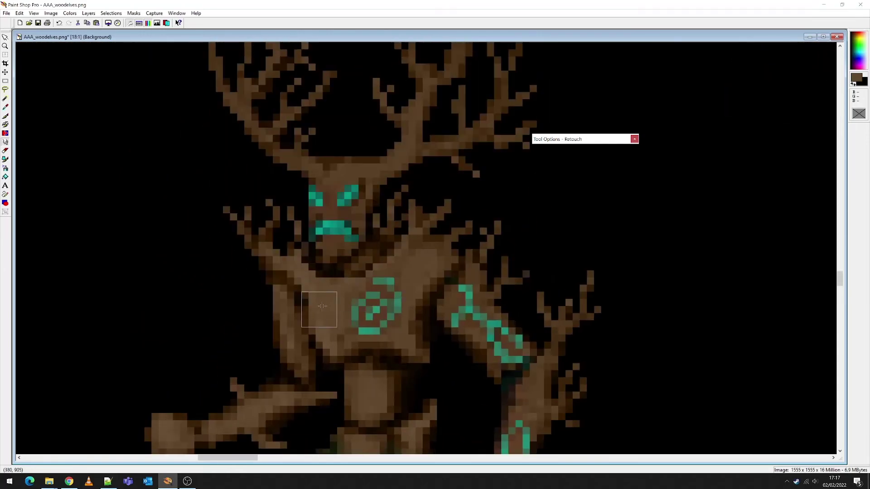
Step: Recolour the tree creature's bent olive thigh and its twigs to match the brown of the other limbs, then check the whole sprite
scroll(447, 331, down, 5)
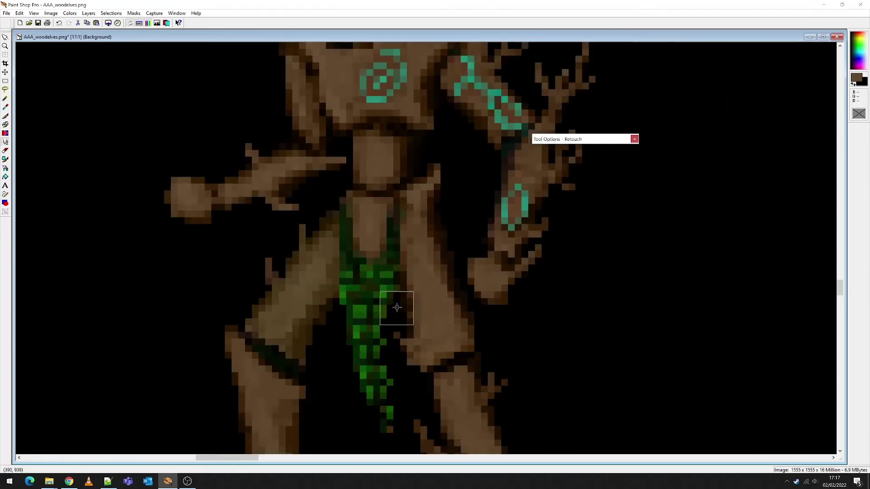
scroll(397, 307, up, 1)
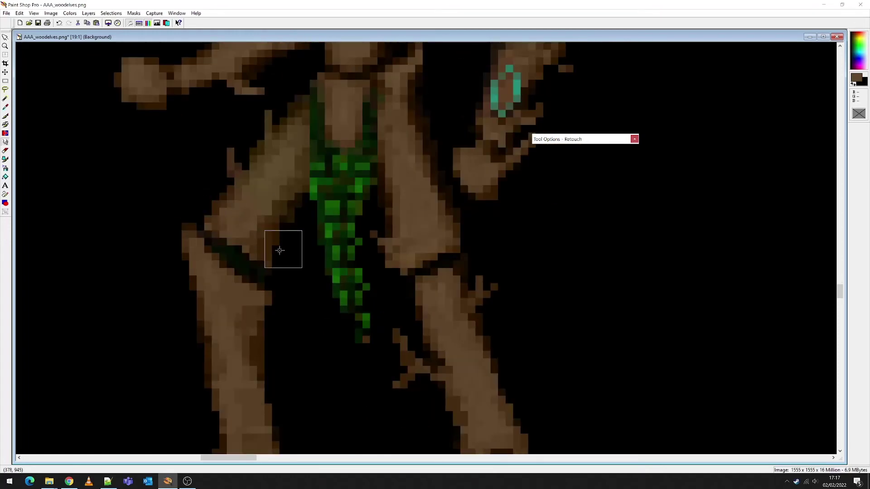
mouse_move(248, 141)
mouse_down()
mouse_move(230, 204)
mouse_move(264, 135)
mouse_move(279, 137)
mouse_move(285, 191)
mouse_move(289, 133)
mouse_up()
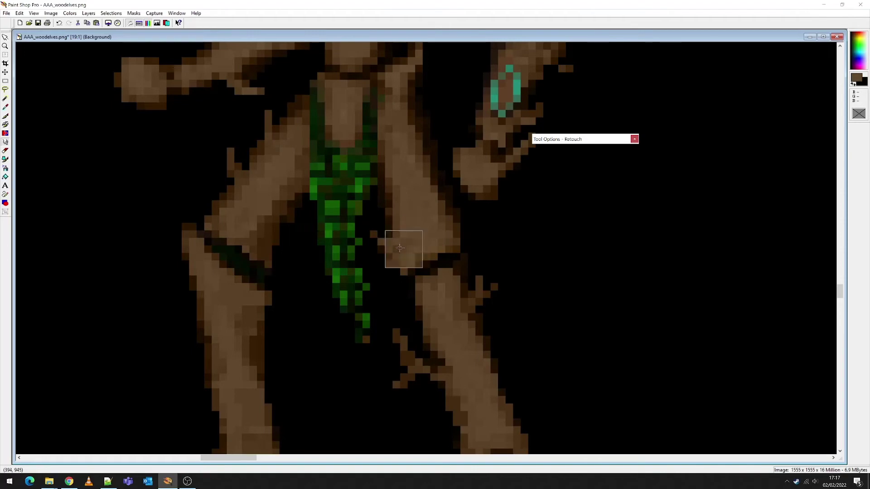
scroll(450, 287, down, 3)
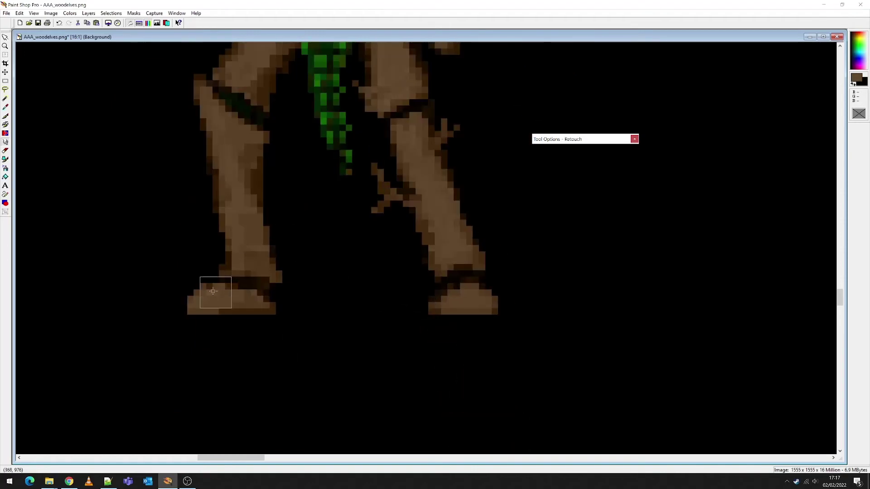
scroll(447, 210, down, 5)
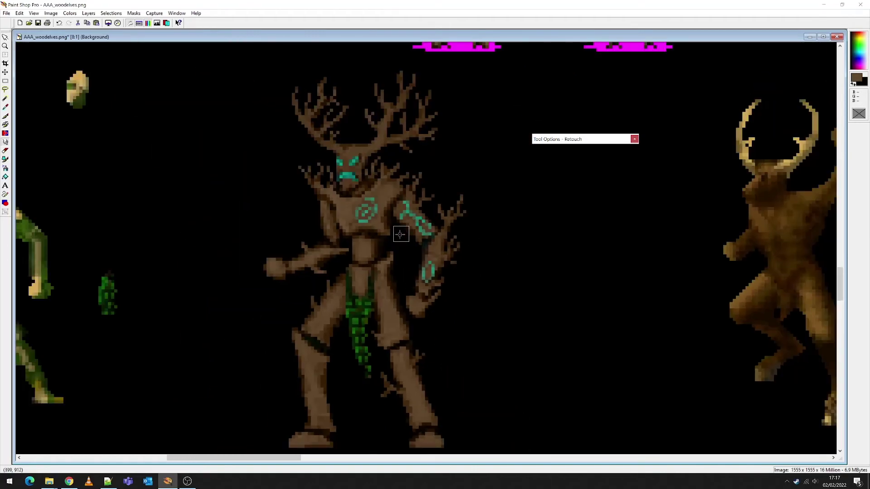
scroll(399, 241, down, 1)
Step: Set the foreground colour to the lighter brown #A57B51 and the one-pixel square paint brush to 15 opacity
scroll(421, 244, up, 6)
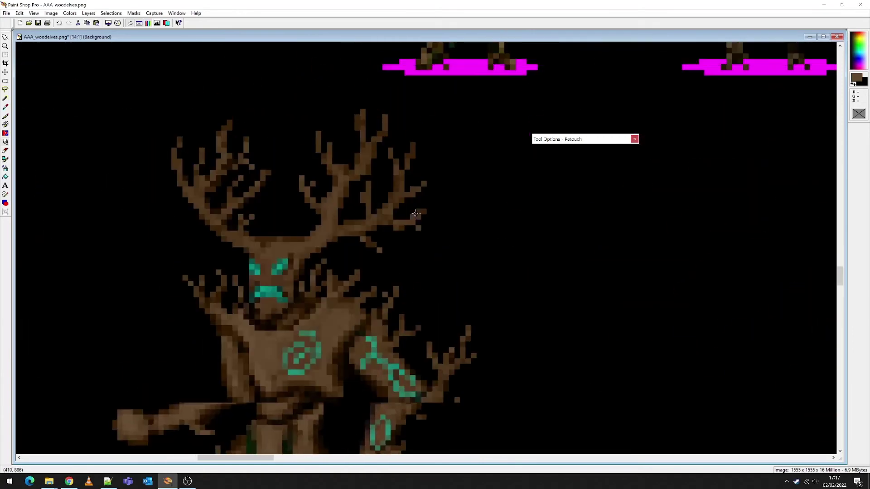
scroll(423, 246, up, 1)
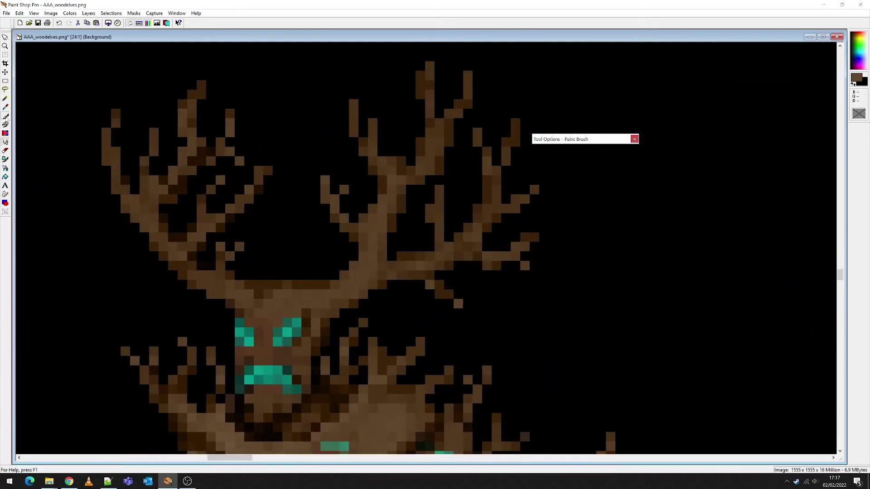
scroll(442, 274, down, 3)
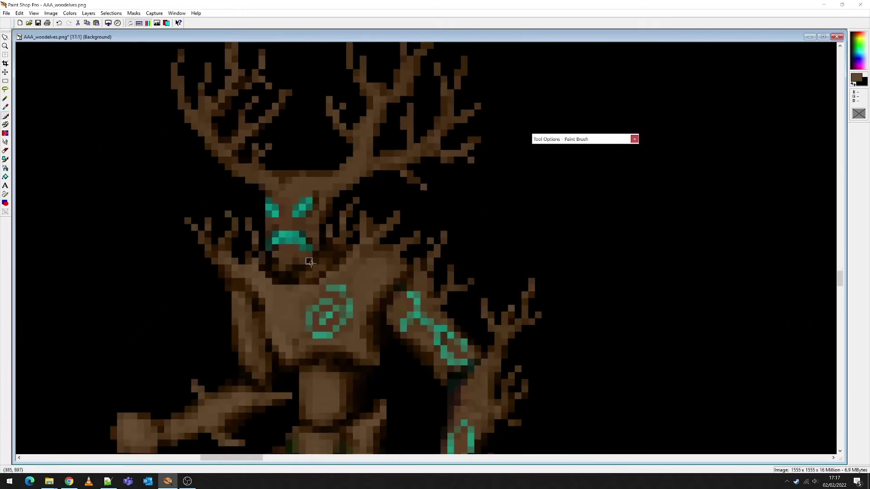
click(5, 106)
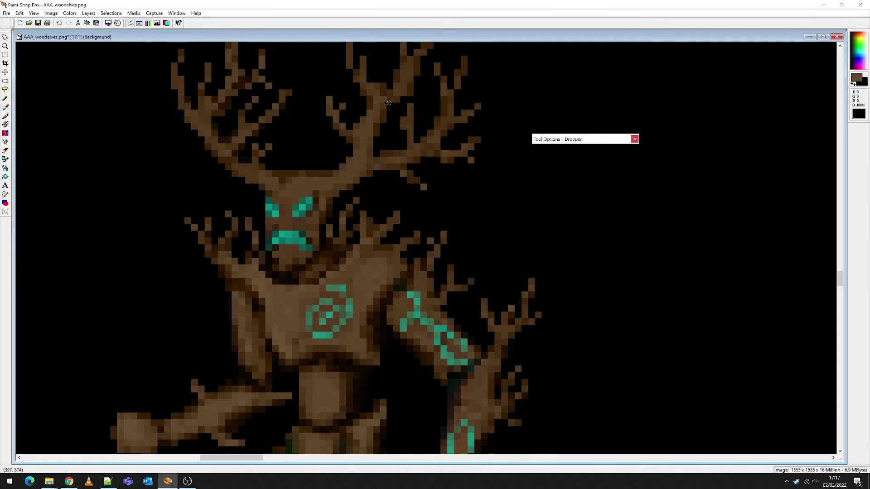
scroll(389, 103, down, 2)
scroll(404, 262, up, 3)
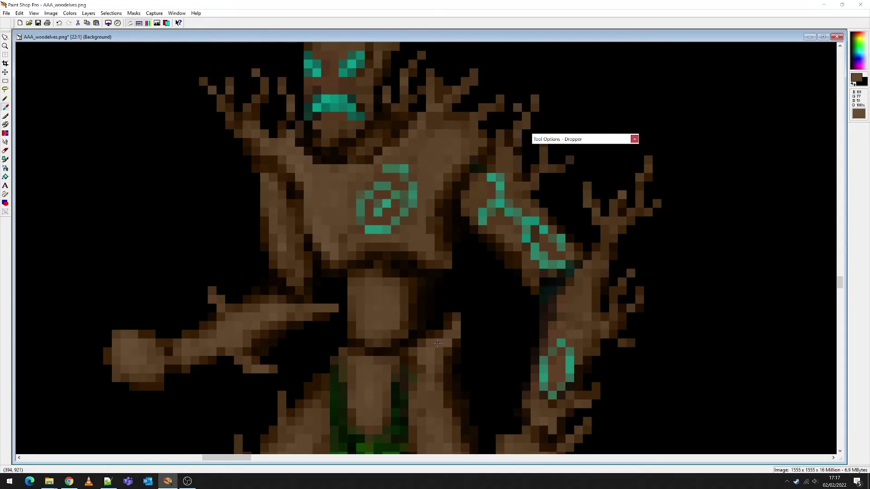
click(854, 75)
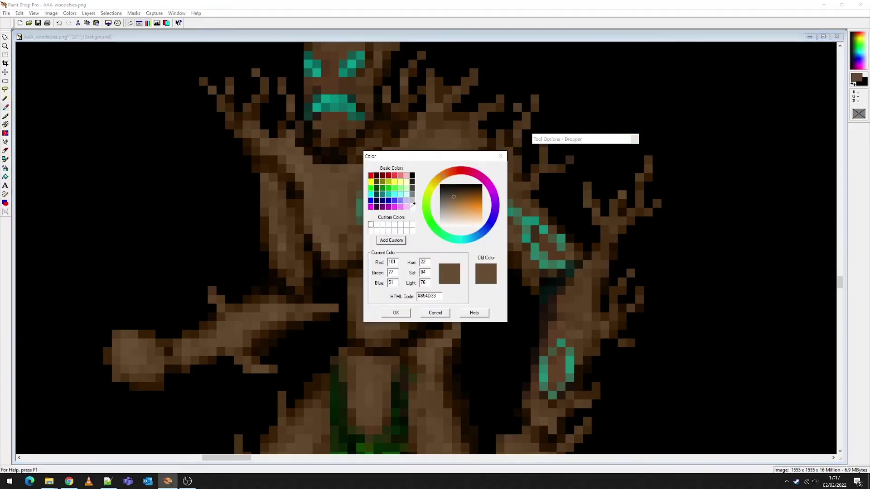
drag(456, 197, 457, 201)
click(395, 313)
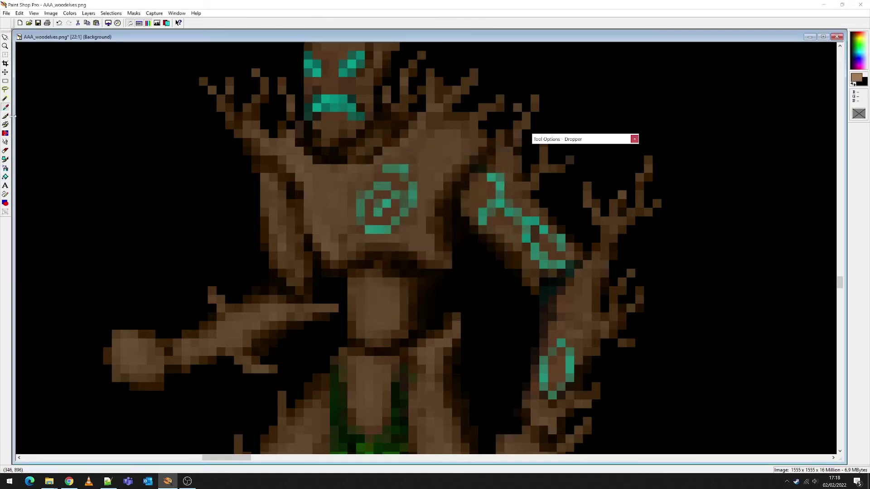
mouse_move(565, 143)
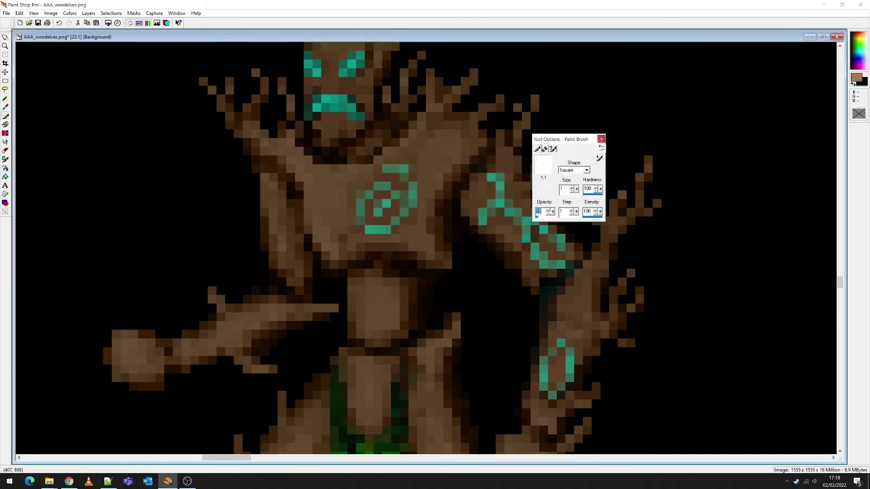
scroll(201, 417, up, 6)
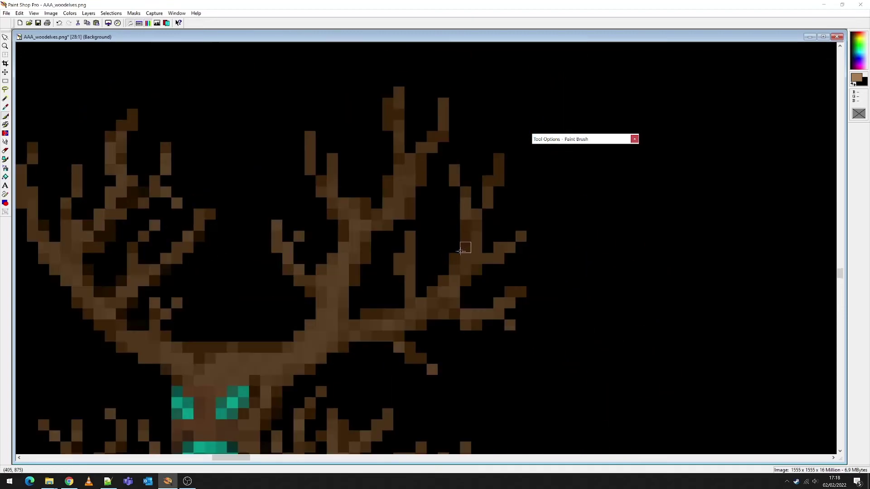
scroll(200, 418, up, 2)
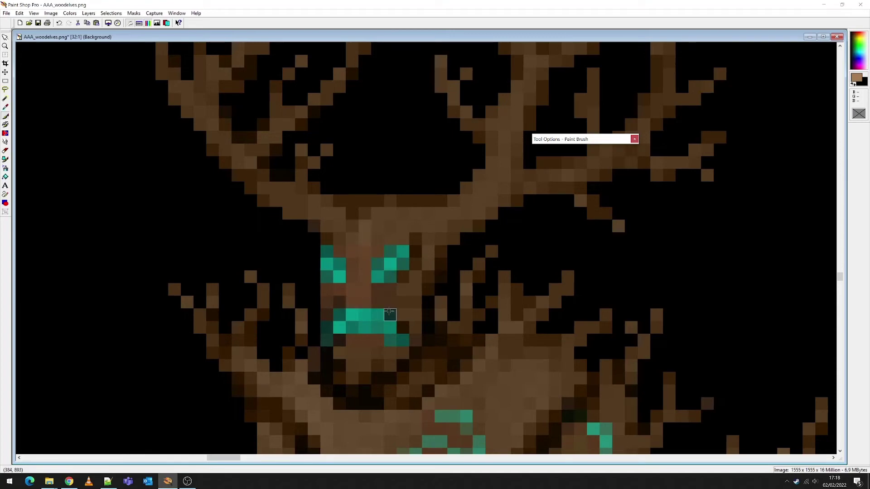
Step: Adjust the paint brush opacity, choose a slightly different light brown, and paint faint highlights across the tree creature's forehead
mouse_move(593, 143)
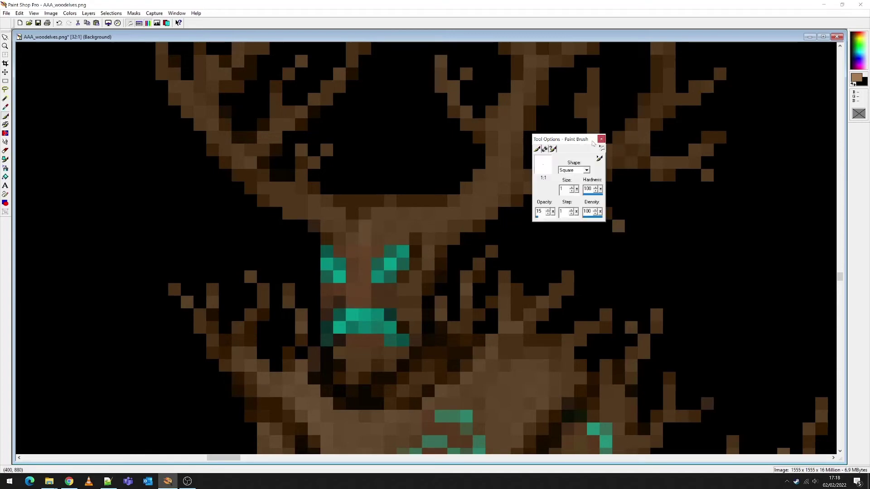
click(548, 214)
click(856, 78)
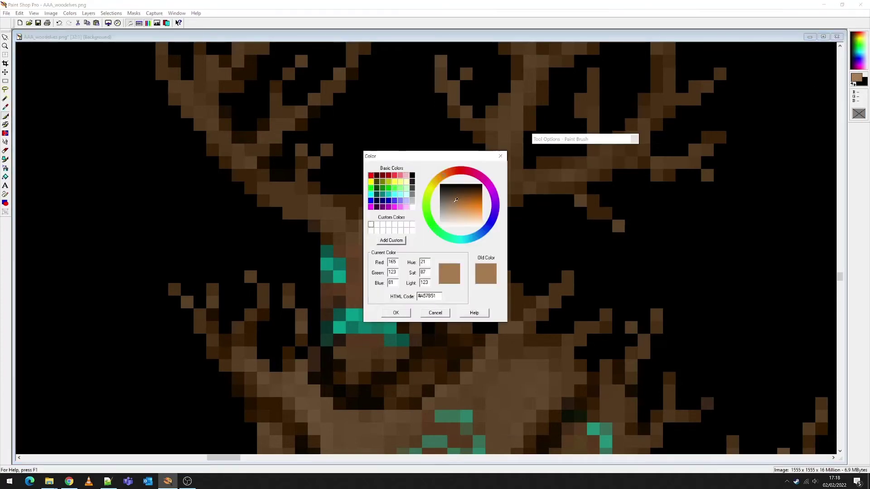
click(456, 199)
click(395, 313)
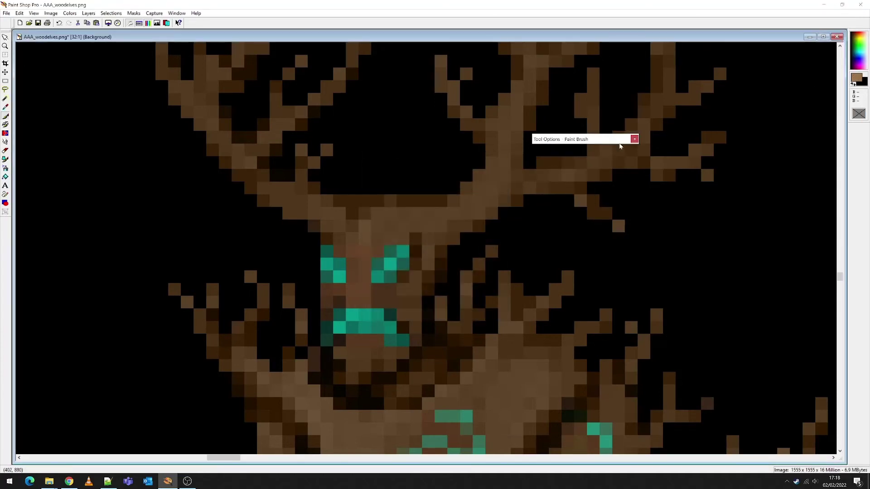
mouse_move(564, 186)
drag(553, 211, 557, 212)
drag(352, 226, 384, 225)
Step: Sketch a faint outline of a horned creature's head in the empty black area beside the treeman reference painting
scroll(491, 213, down, 1)
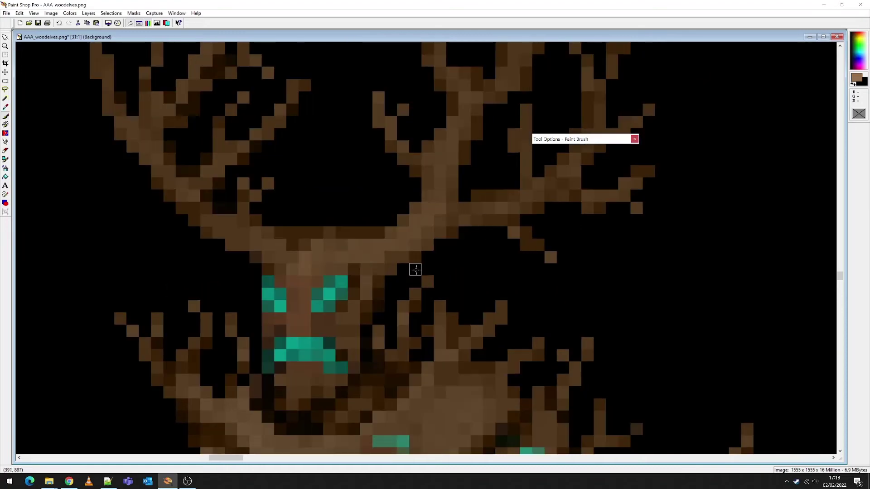
scroll(329, 319, down, 8)
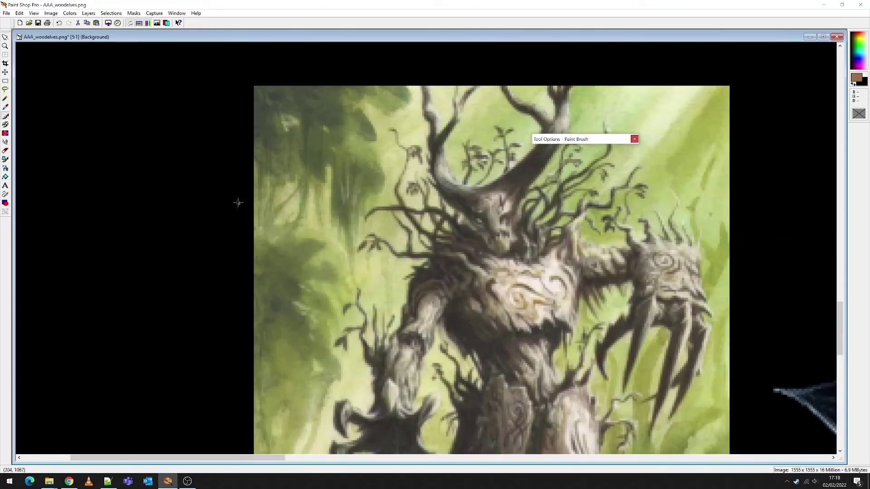
mouse_move(115, 201)
mouse_down()
mouse_move(156, 181)
mouse_move(155, 153)
mouse_up()
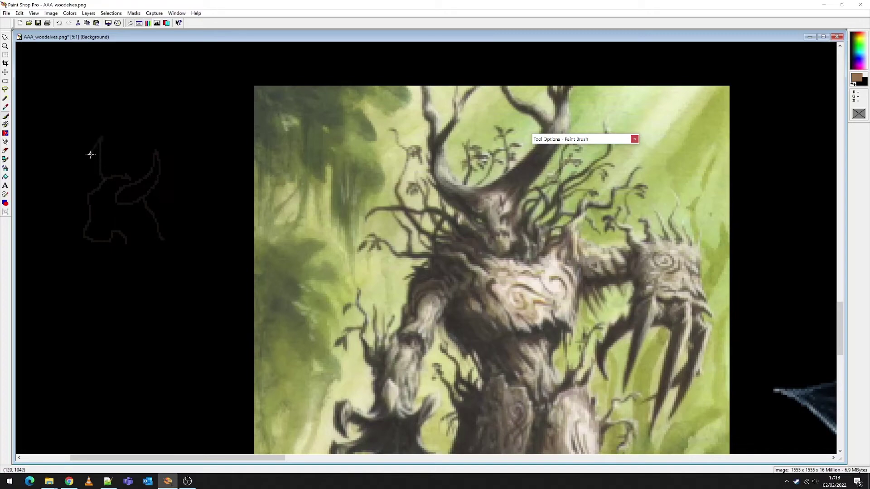
scroll(239, 181, up, 9)
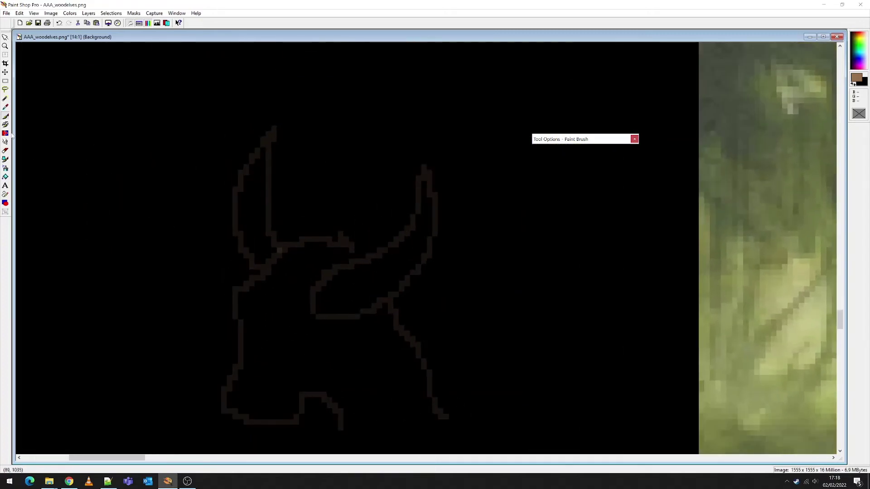
Step: Fill the horned creature's large front horn with light brown, and set the foreground colour to the richer brown #996635
click(5, 176)
click(356, 294)
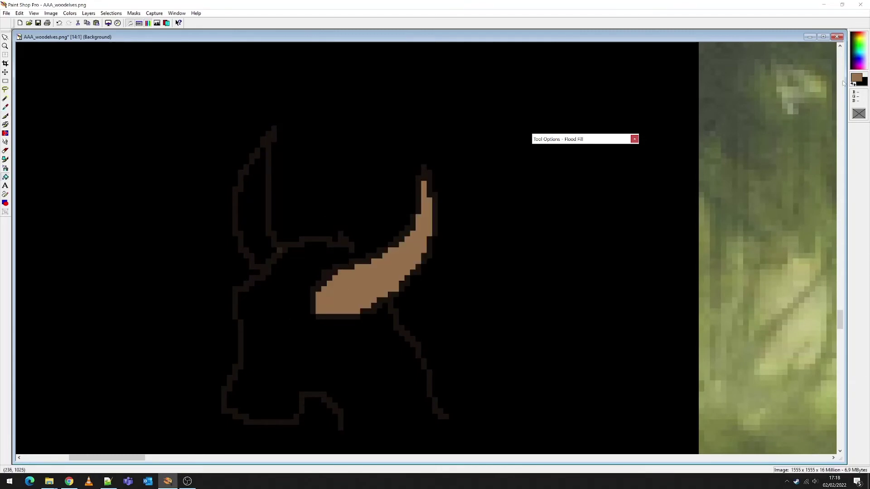
click(856, 77)
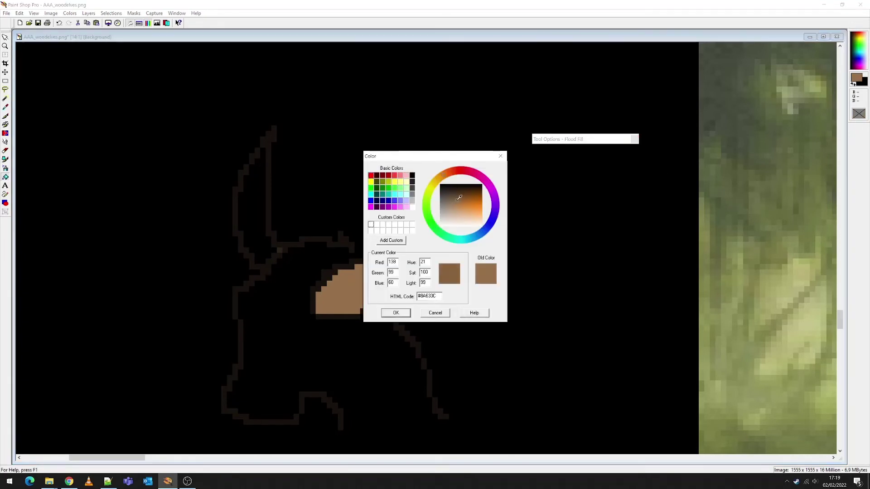
click(460, 200)
click(395, 313)
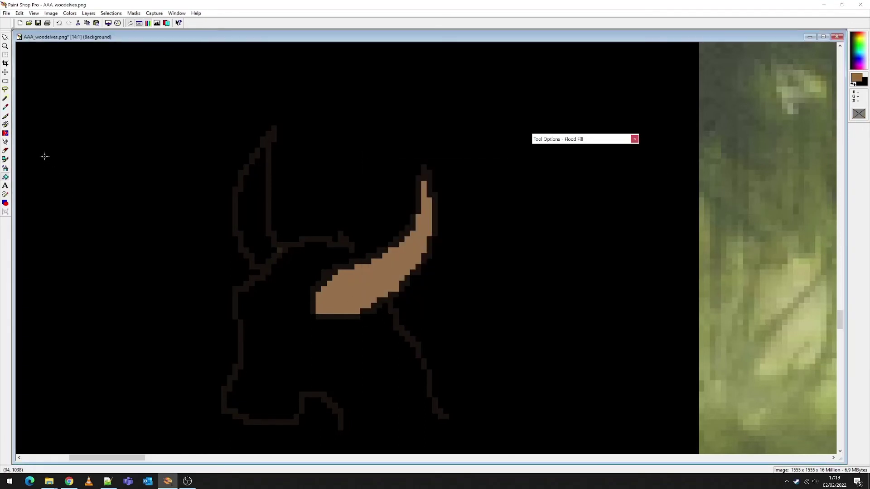
Step: Close the lower edge of the creature's neck outline, choose brown #6B543D, try filling the head with it, and undo the fill
click(5, 116)
drag(344, 428, 446, 419)
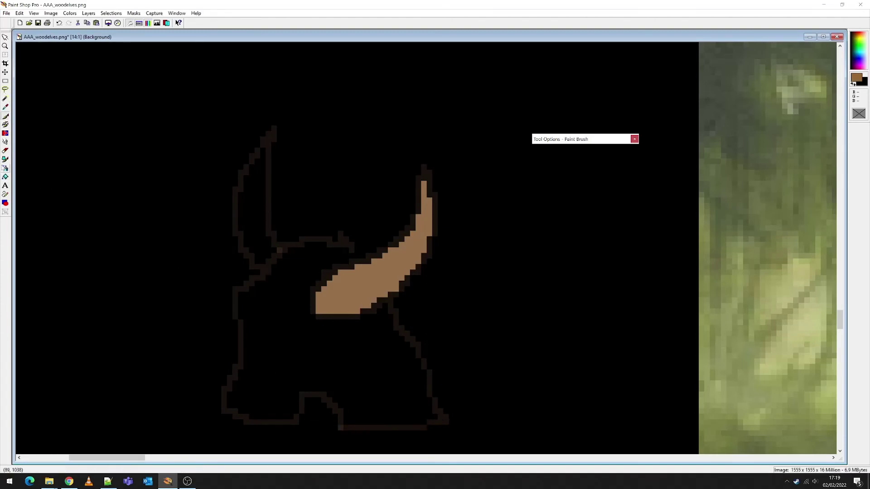
click(5, 176)
click(856, 78)
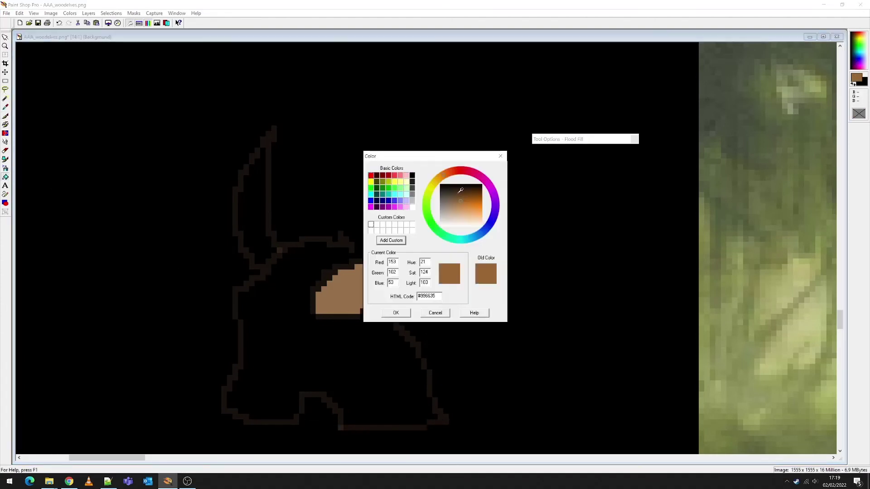
drag(461, 190, 453, 199)
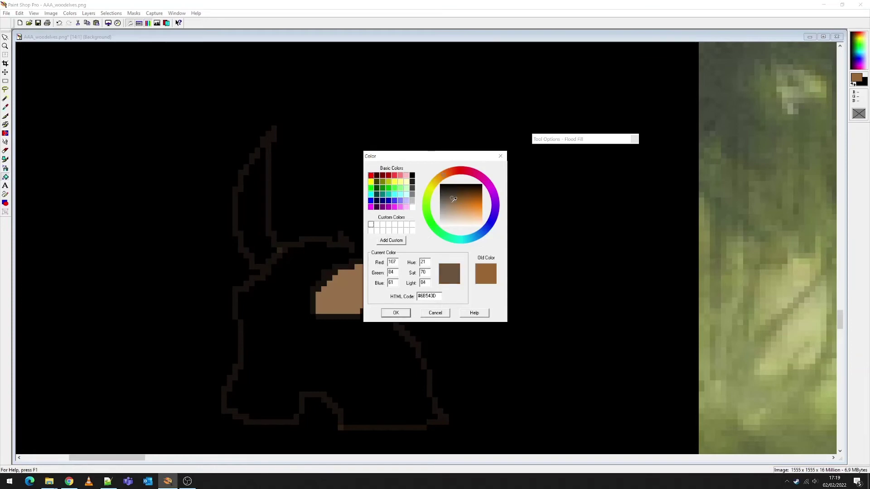
click(395, 313)
click(348, 338)
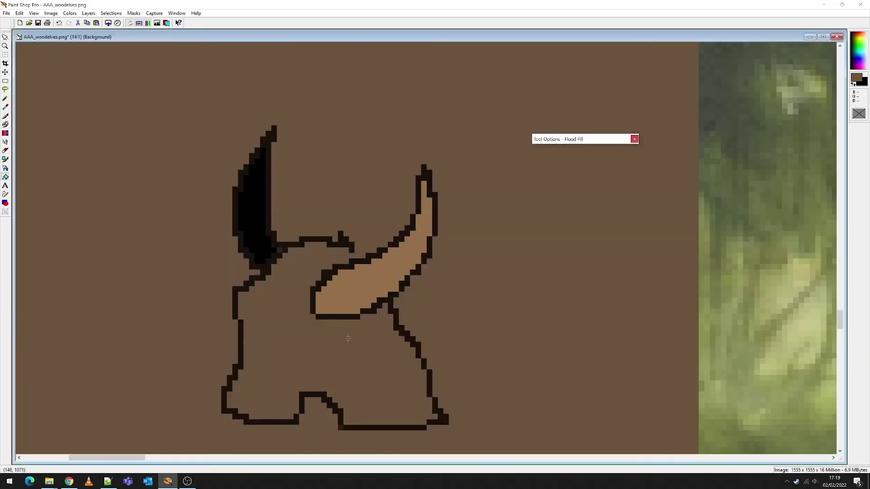
click(59, 23)
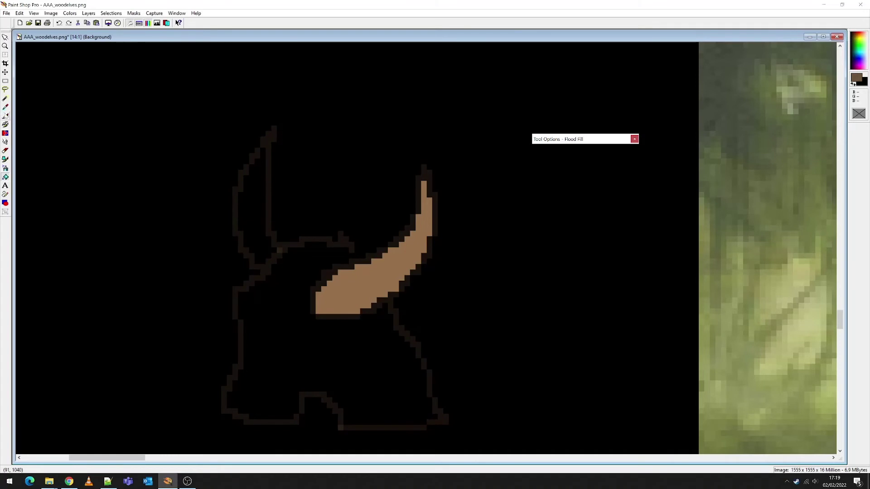
Step: Close the outline gap between the creature's crown and its front horn, and fill the head and neck with the dark brown
click(6, 116)
click(357, 255)
click(5, 177)
click(310, 334)
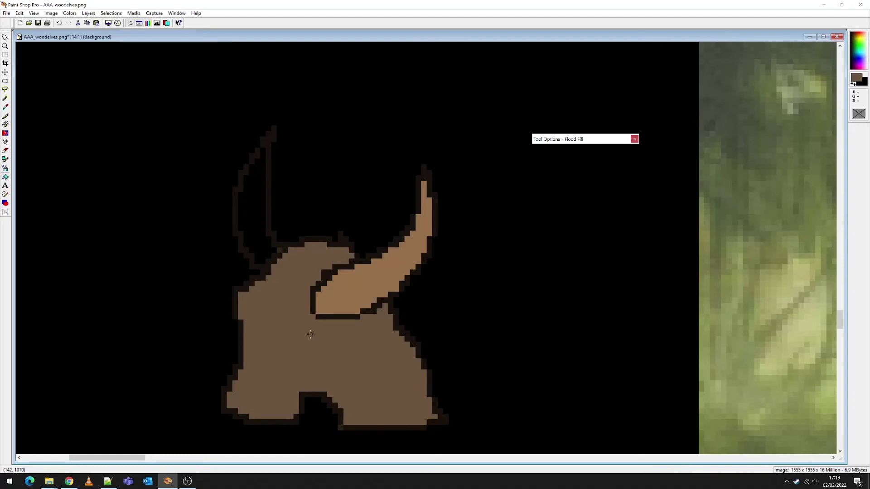
Step: Shade the front horn's edges and its shadow on the head, and sketch a small dark square outline for the eye
click(5, 116)
mouse_move(318, 321)
mouse_down()
mouse_move(366, 320)
mouse_move(388, 307)
mouse_move(350, 322)
mouse_move(318, 322)
mouse_move(307, 310)
mouse_move(312, 301)
mouse_move(318, 316)
mouse_move(355, 310)
mouse_move(423, 251)
mouse_move(433, 222)
mouse_up()
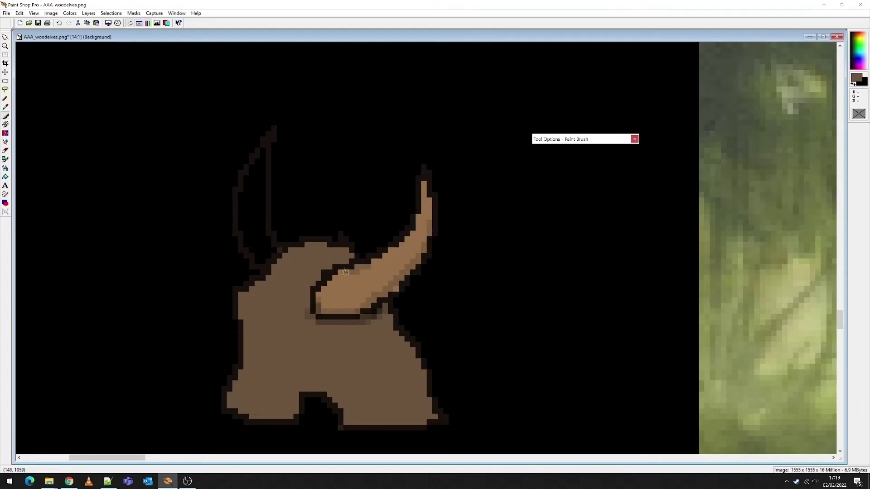
key(minus)
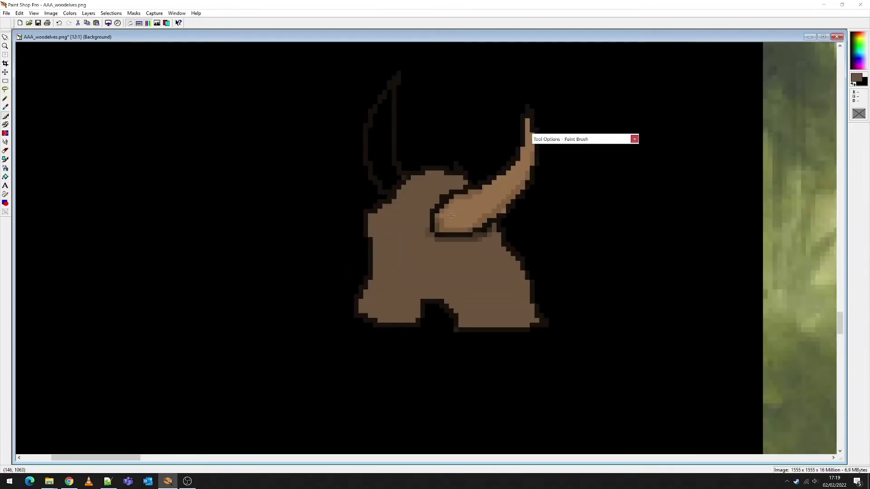
key(plus)
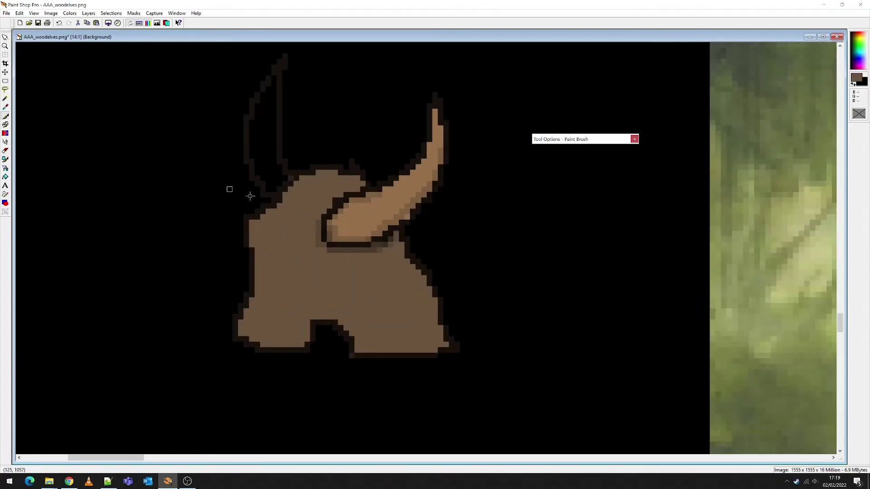
mouse_move(295, 225)
mouse_down()
mouse_move(281, 226)
mouse_move(297, 233)
mouse_move(295, 226)
mouse_up()
key(minus)
key(minus)
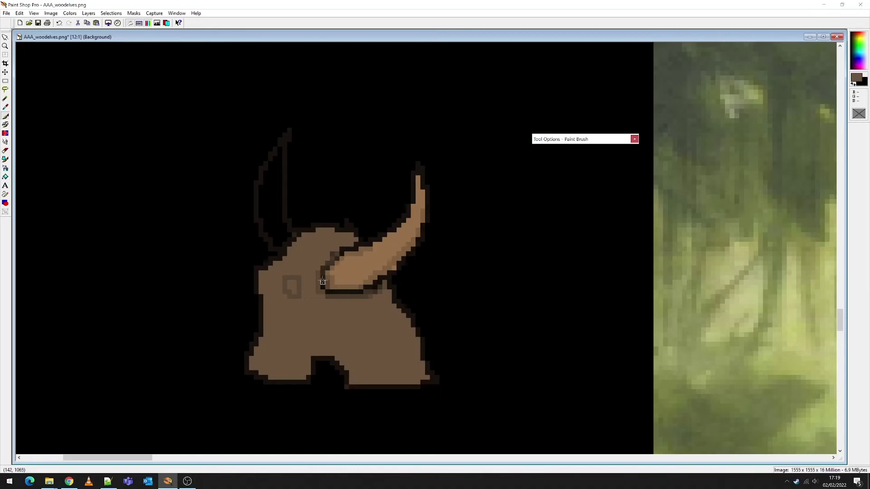
Step: Return to the antlered tree creature with the glowing green face, and darken the centre of its brow between the antlers
click(5, 81)
scroll(333, 262, down, 9)
scroll(296, 207, up, 2)
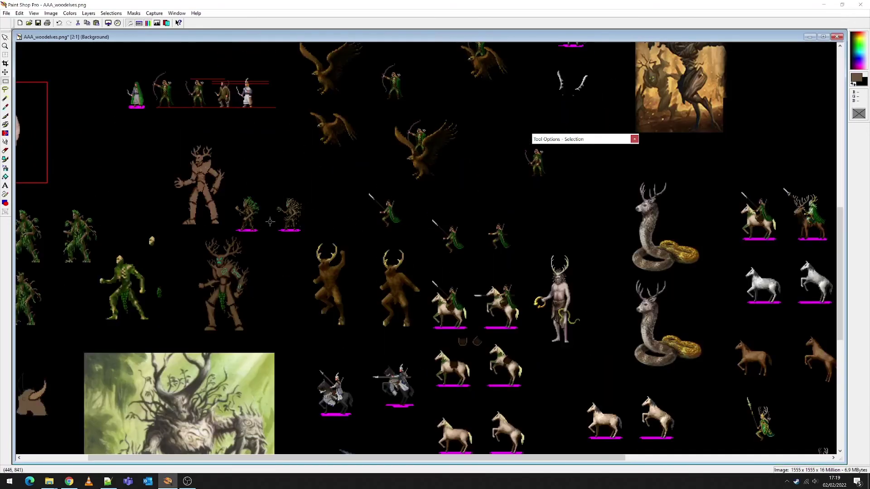
scroll(296, 208, up, 7)
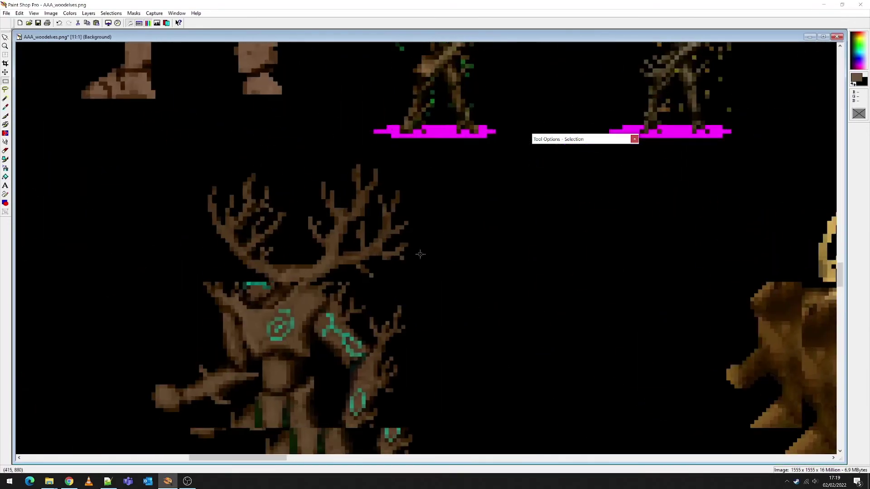
scroll(410, 240, up, 2)
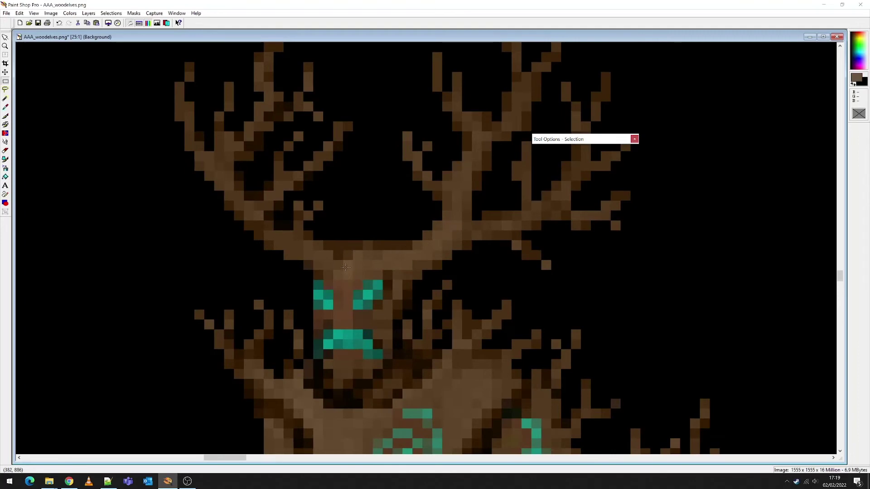
click(5, 116)
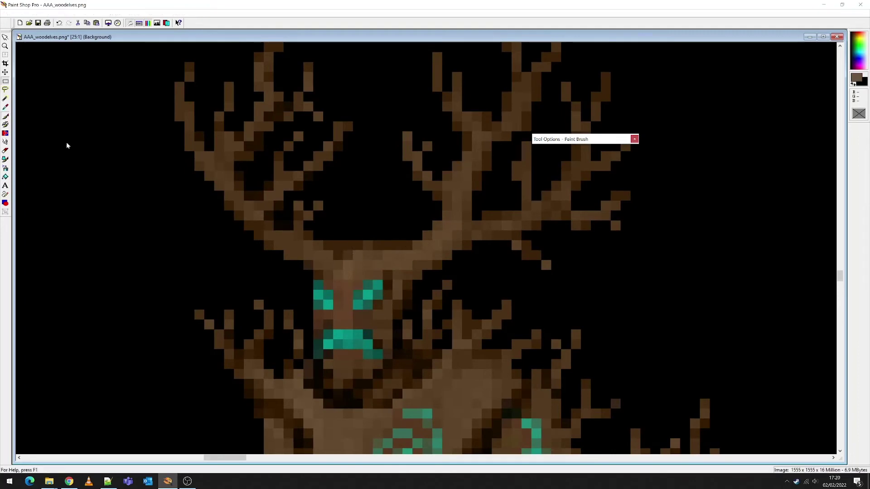
right_click(358, 255)
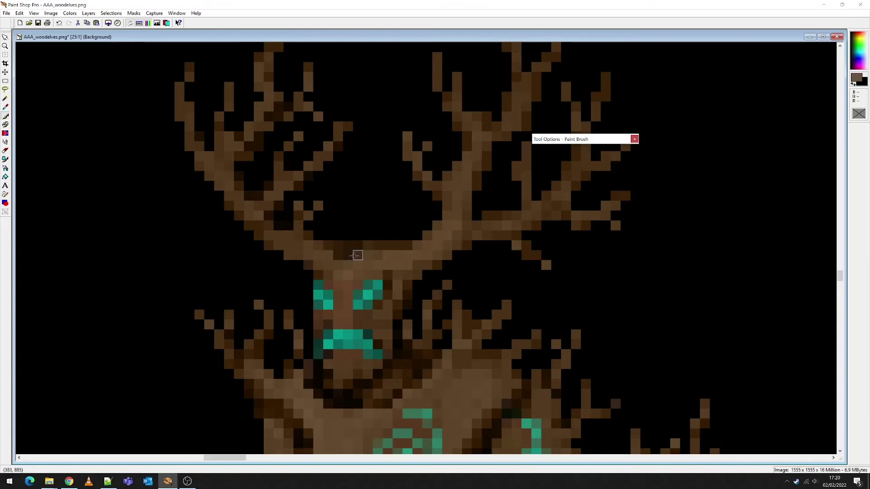
right_click(348, 254)
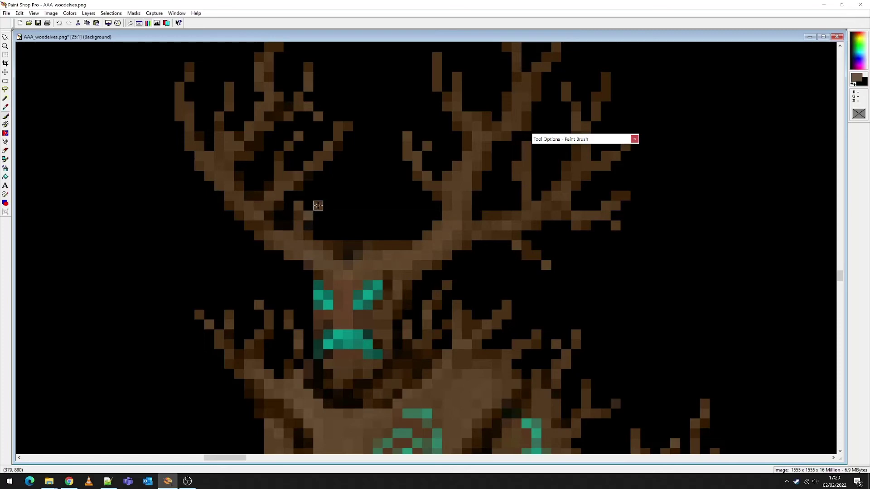
Step: Paint single faint brown pixels beside the tip of the inner twig on the tree creature's smaller antler
click(5, 124)
click(6, 116)
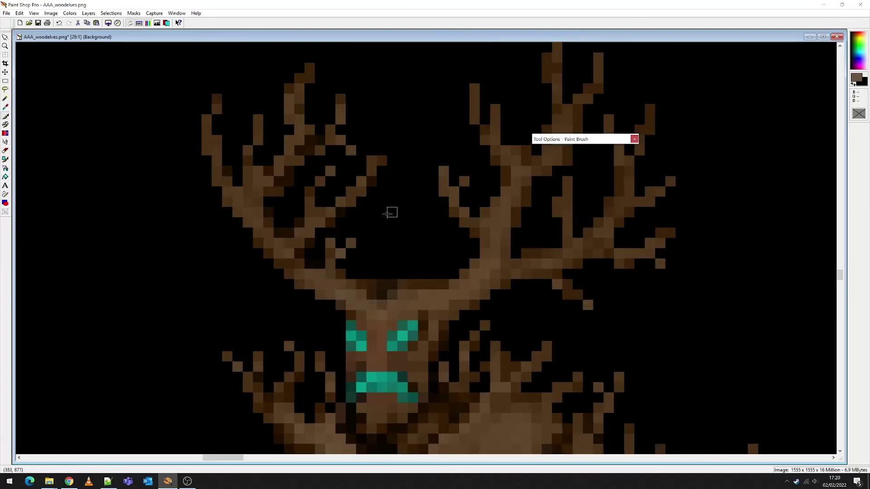
scroll(388, 210, up, 1)
click(392, 171)
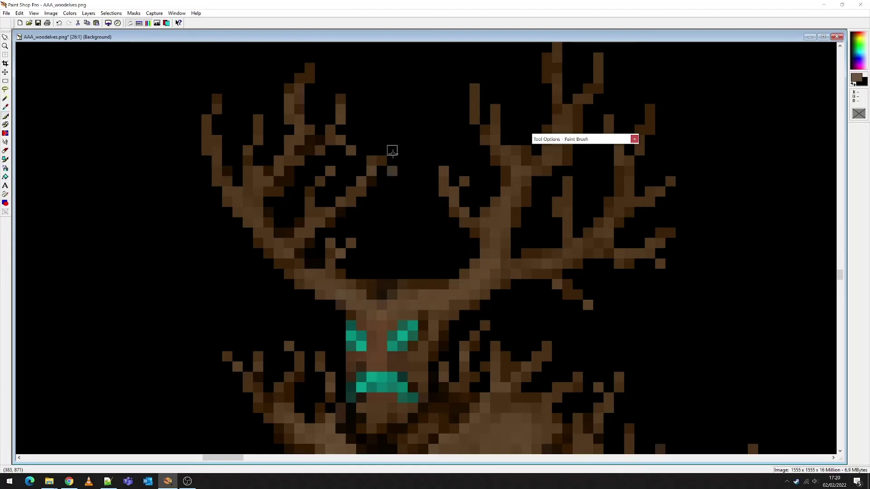
click(392, 150)
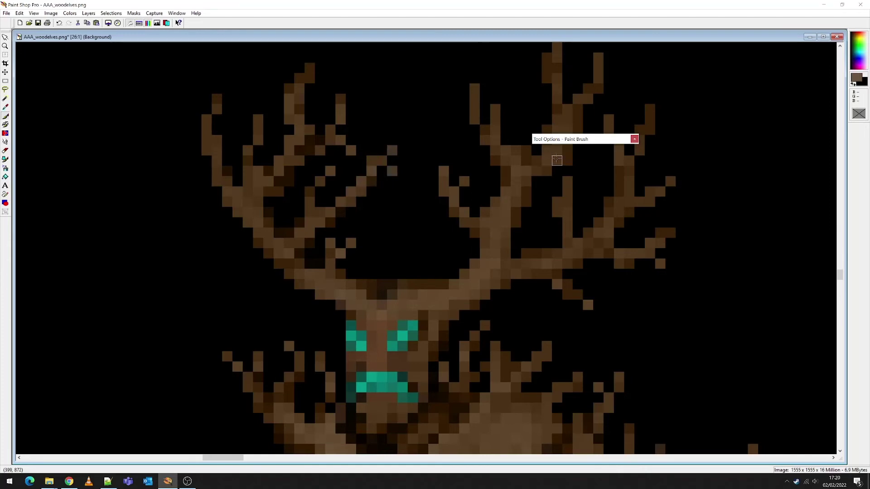
Step: Paint a short brown twig inside the left antler and thin the neighbouring upper branch with the Clone Brush
mouse_move(567, 142)
drag(552, 211, 557, 213)
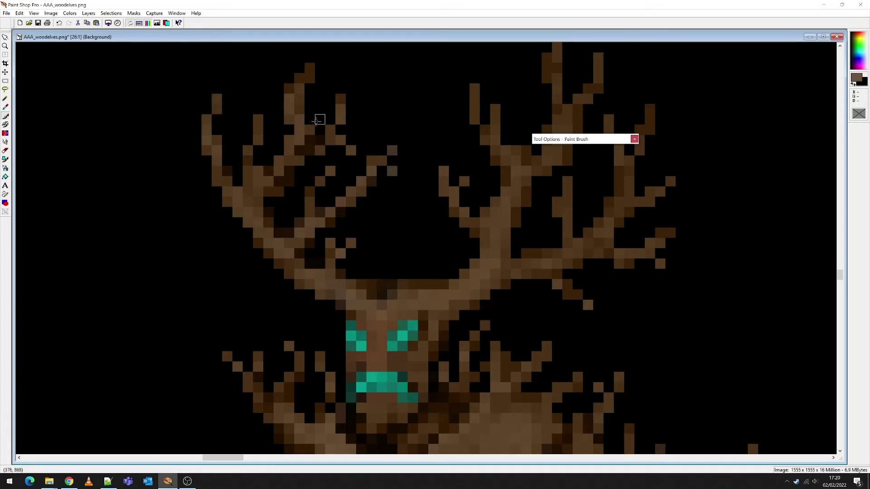
drag(319, 119, 320, 109)
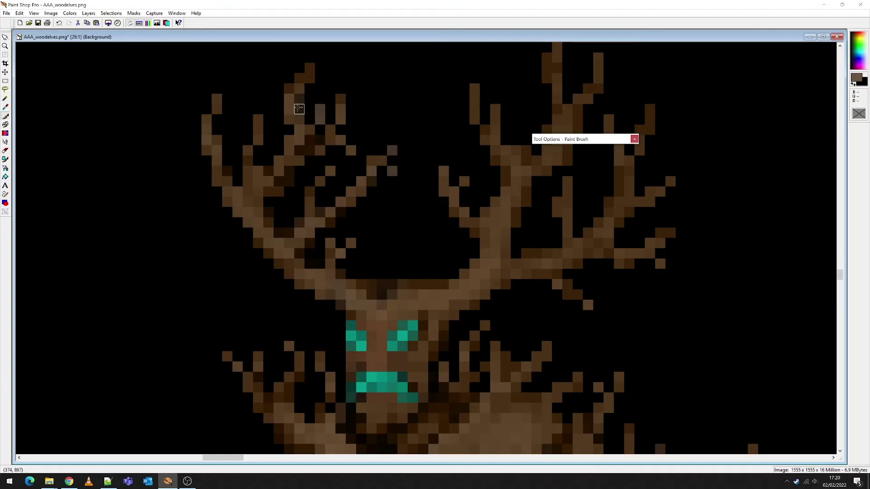
click(5, 124)
click(301, 119)
click(310, 78)
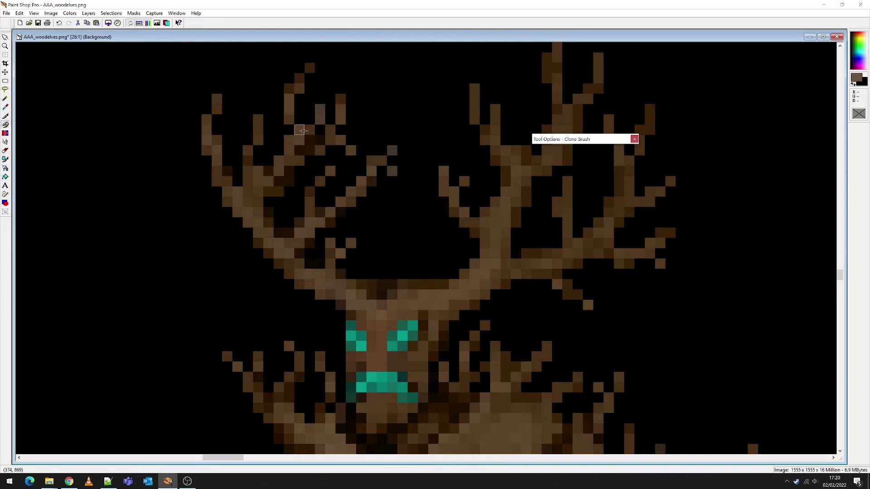
Step: Select the short new twig inside the left antler, shift it one pixel left and deselect it
click(5, 82)
mouse_move(316, 105)
mouse_down()
mouse_move(325, 124)
mouse_move(311, 117)
mouse_up()
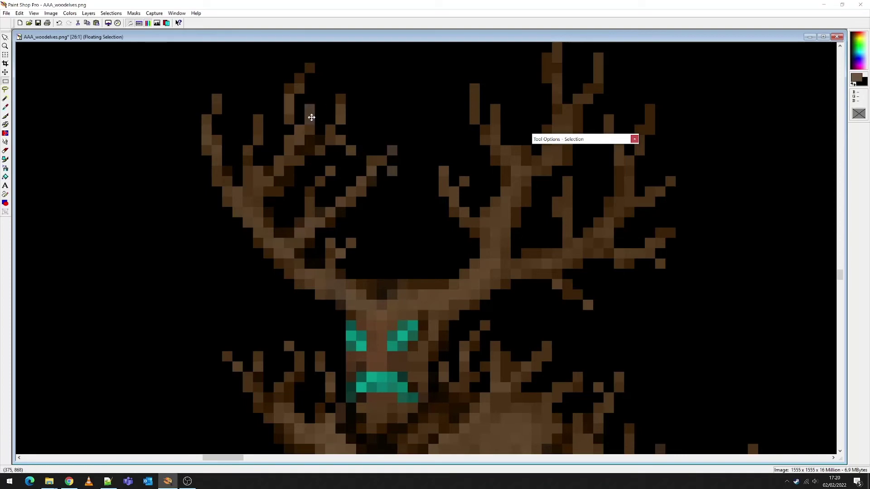
key(ctrl+d)
Step: Paint soft brown shading around the tree creature's forehead and the right side of its face with the Paint Brush
scroll(401, 260, down, 5)
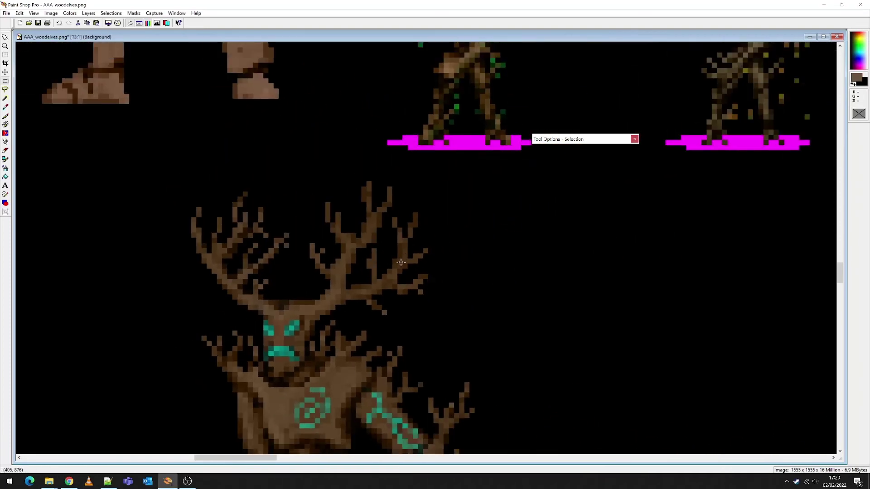
scroll(394, 267, up, 4)
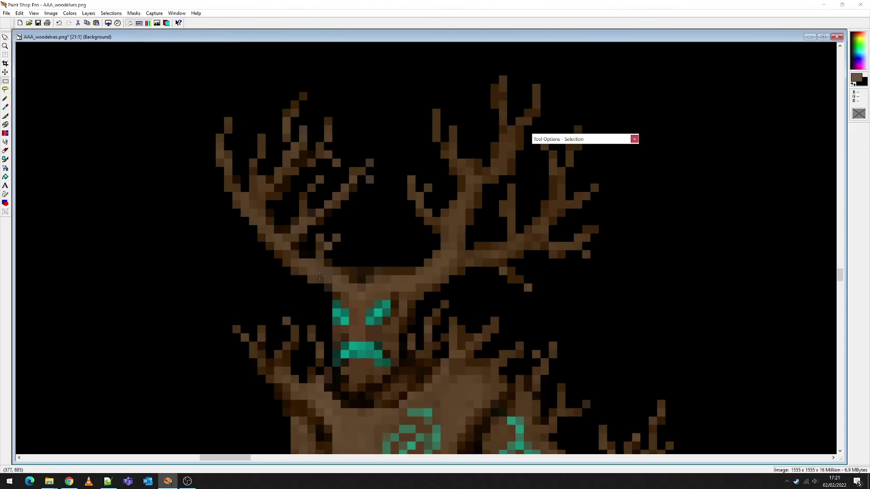
click(6, 116)
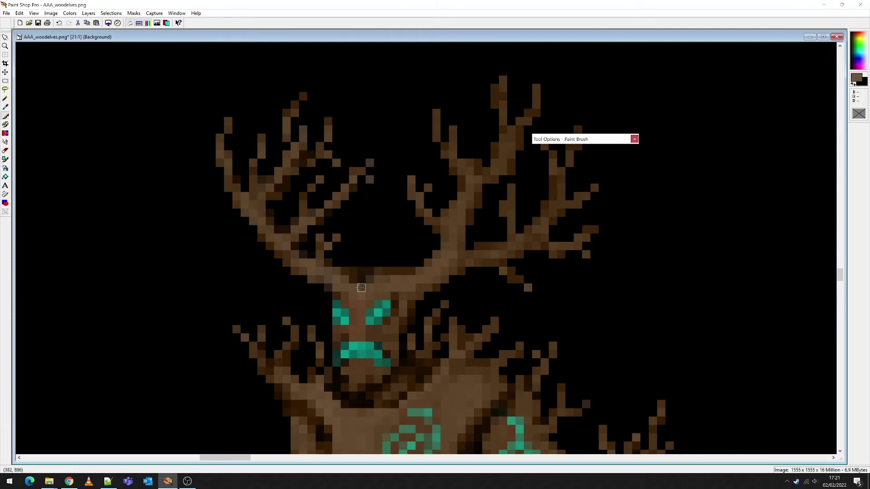
scroll(451, 274, down, 1)
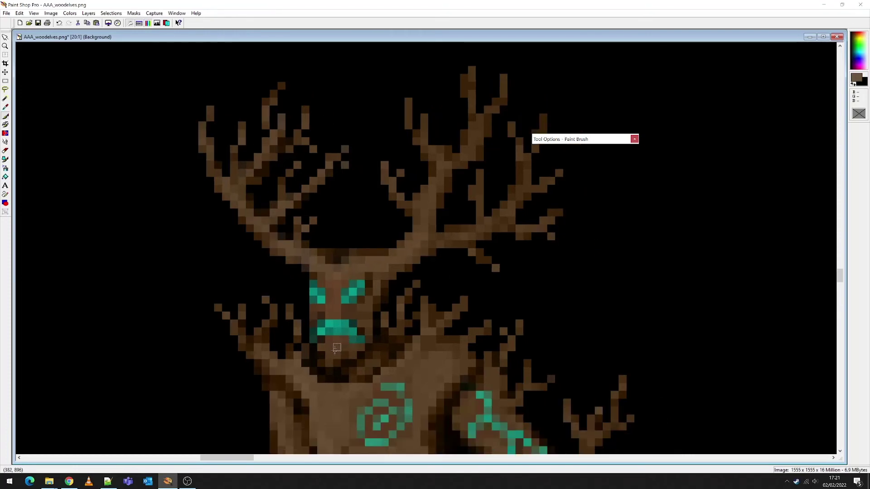
scroll(382, 339, up, 7)
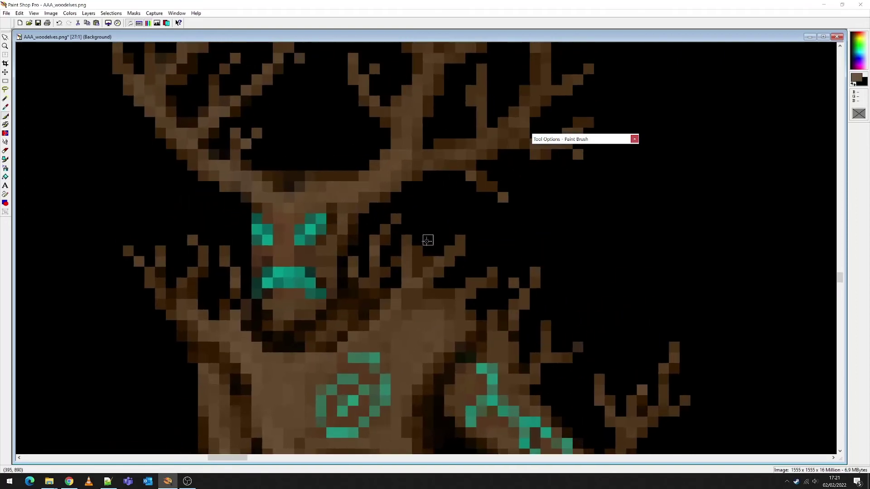
scroll(428, 240, up, 2)
drag(307, 253, 328, 229)
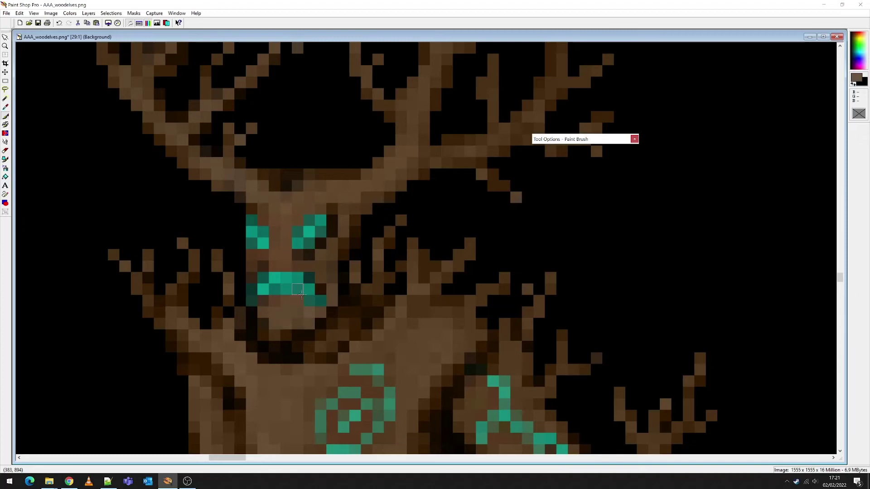
Step: Sample a brown from the base of the antlers and paint over the upper edges of both teal eyes to narrow them
key(s)
scroll(378, 245, down, 5)
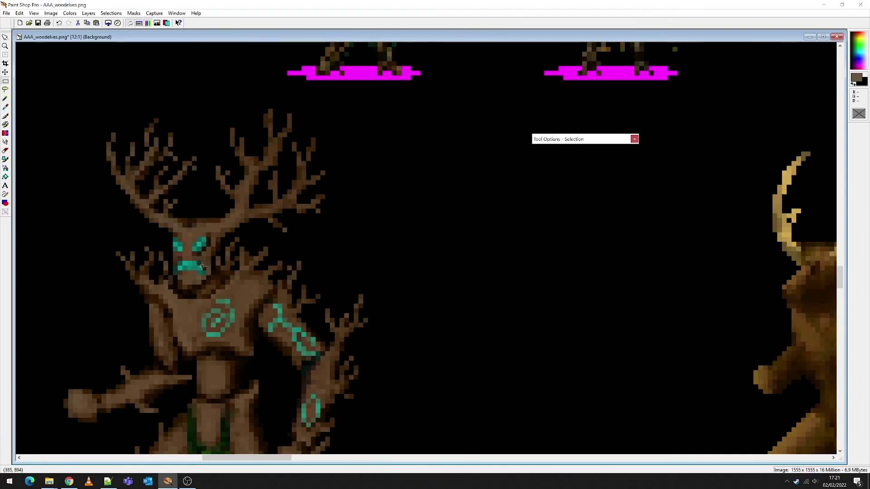
scroll(377, 245, up, 4)
scroll(446, 239, up, 1)
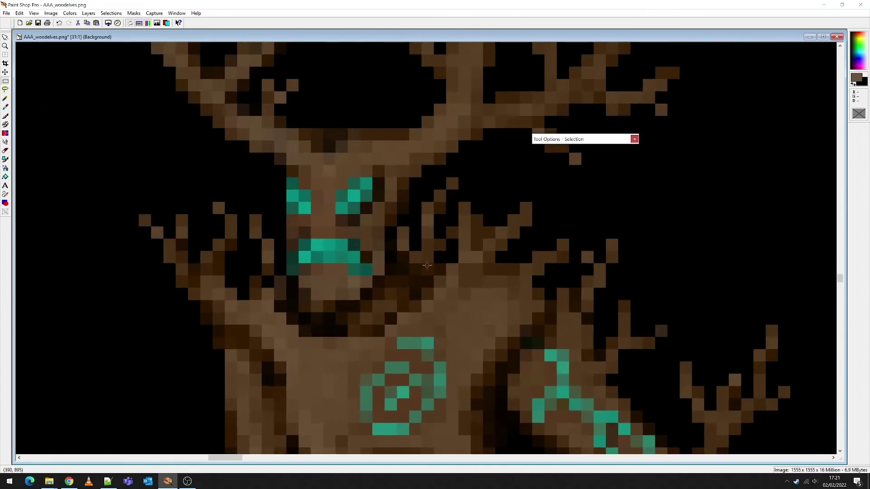
scroll(428, 296, down, 6)
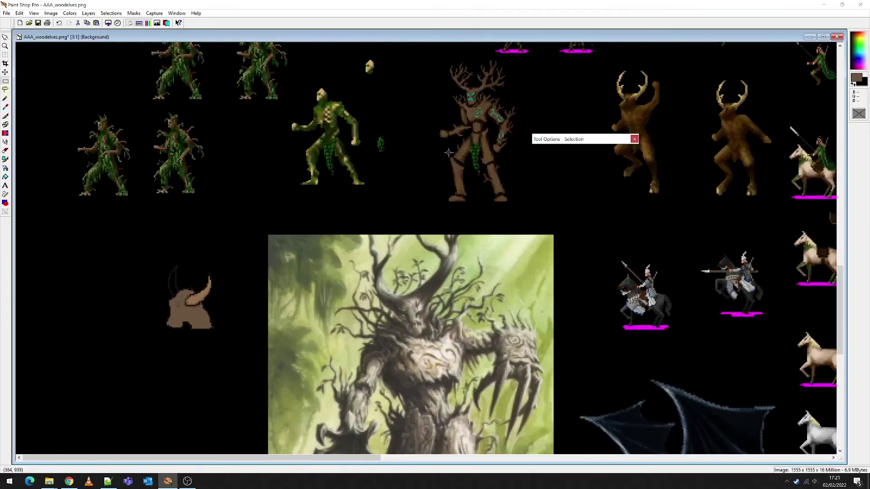
scroll(448, 153, up, 10)
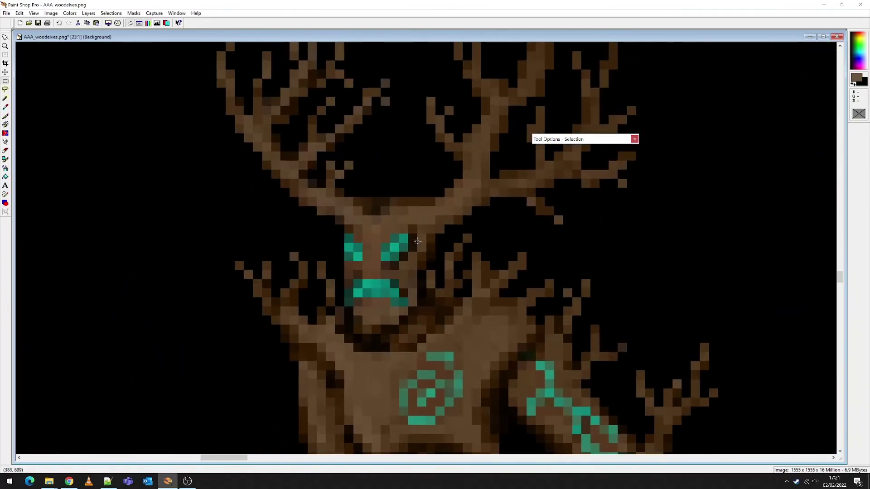
scroll(417, 242, up, 3)
click(6, 116)
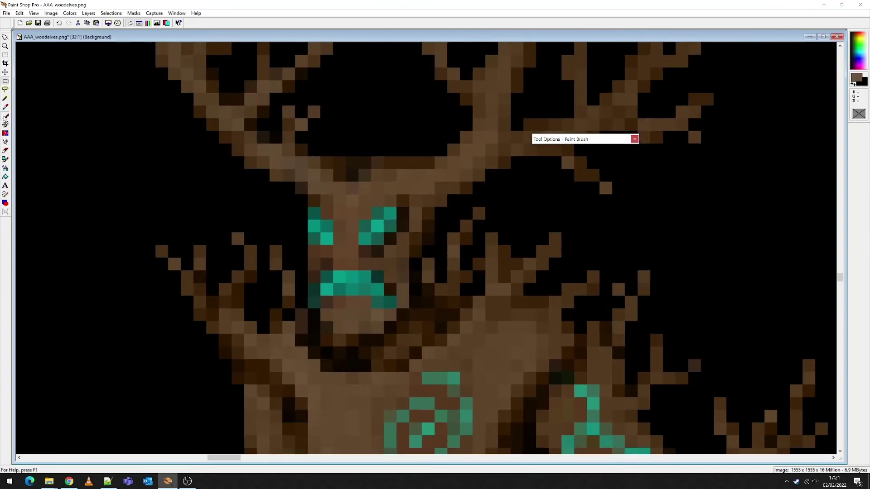
click(5, 107)
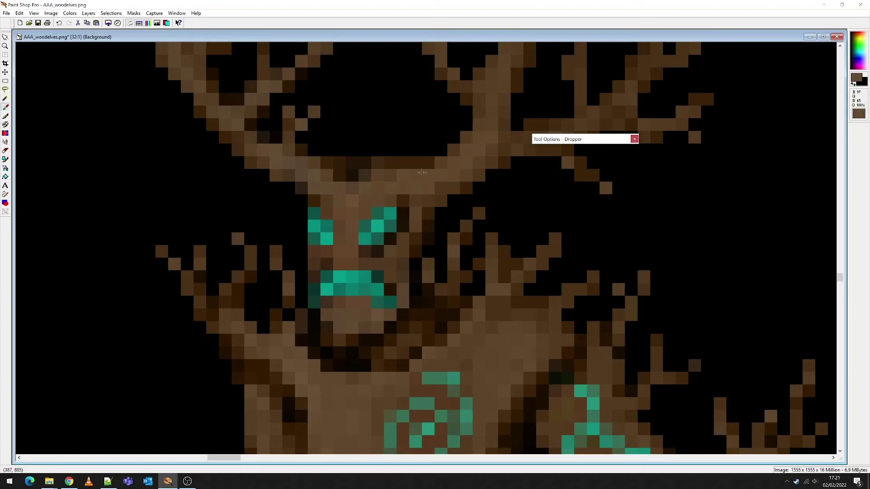
click(5, 116)
click(315, 212)
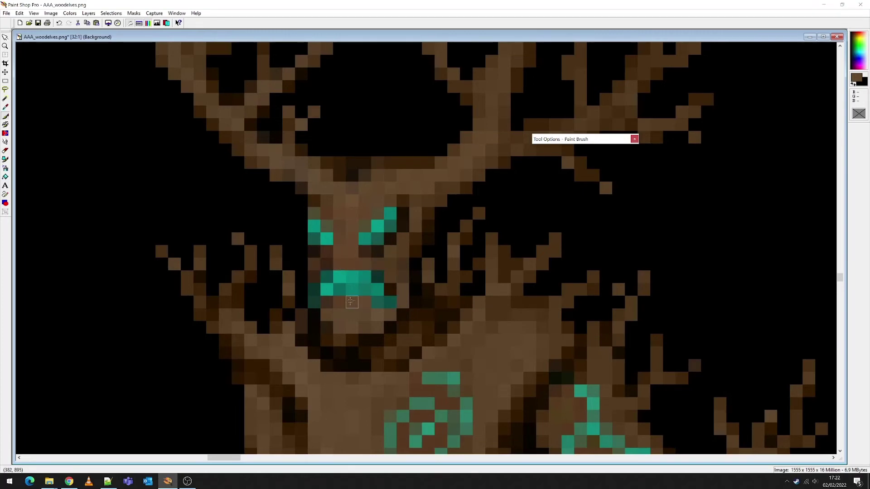
Step: Paint bark shading beneath the chin and rework the dark area between the neck and the right shoulder twigs
click(344, 339)
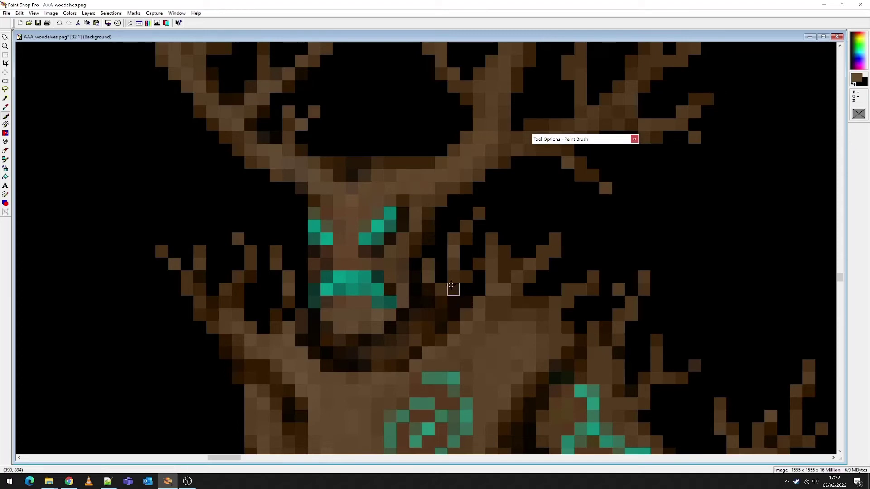
drag(453, 289, 428, 326)
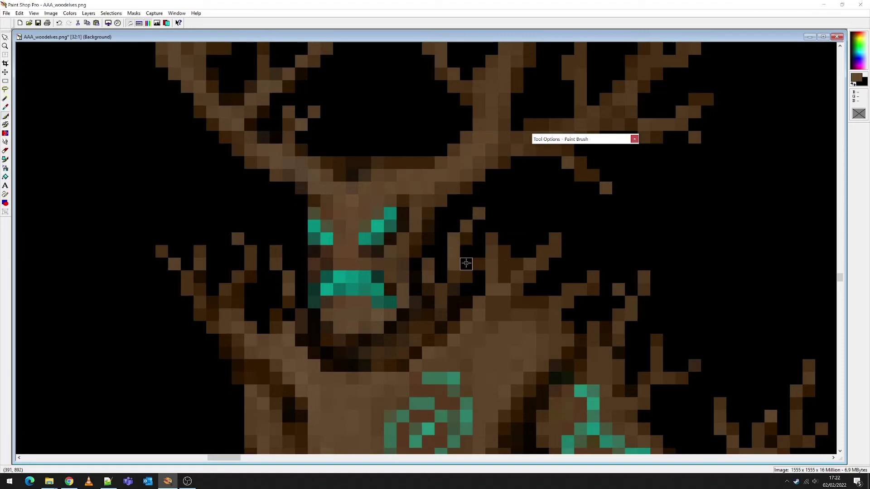
Step: Paint a faint diagonal twig rising above the right shoulder branches and adjust its colour with the Retouch tool
drag(466, 264, 477, 248)
click(480, 239)
click(504, 225)
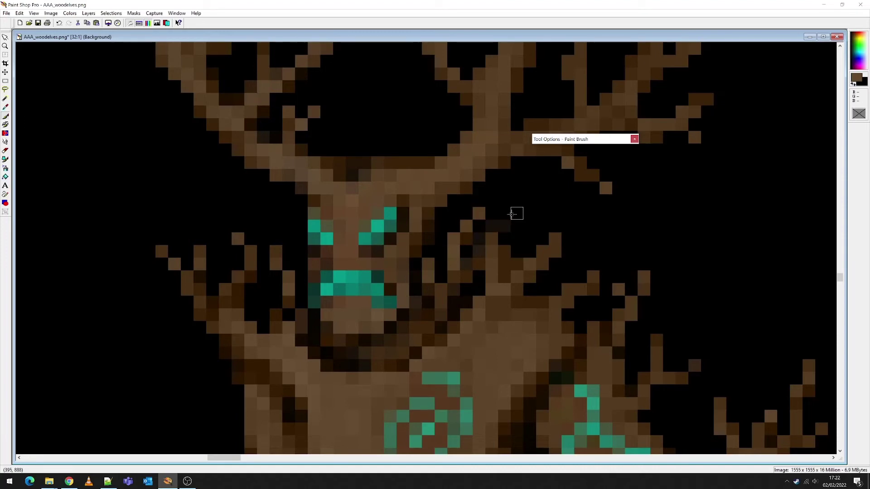
click(516, 213)
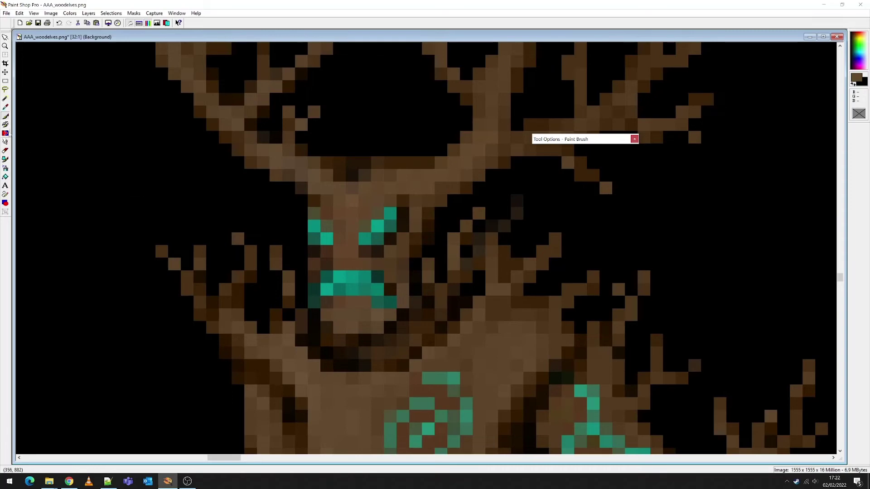
click(5, 142)
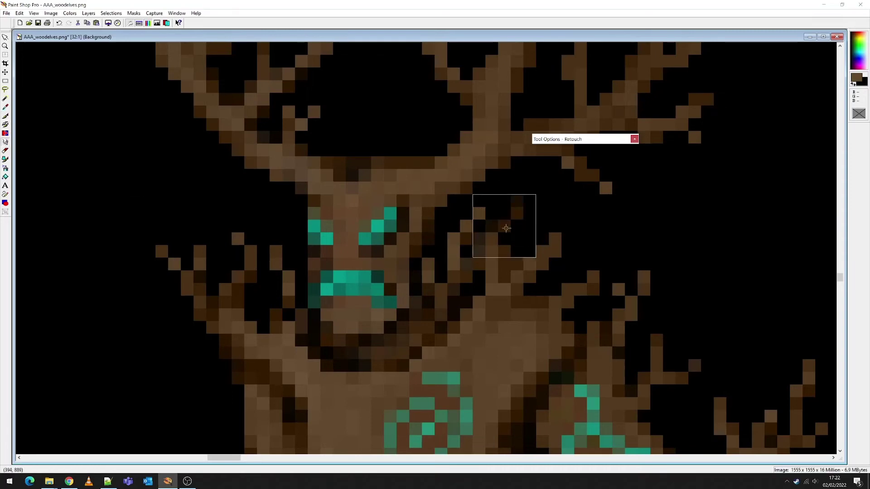
Step: Paint brown bark texture beneath the chin and shade the twigs and upper edge of the left shoulder, using Paint Brush and Retouch
click(5, 116)
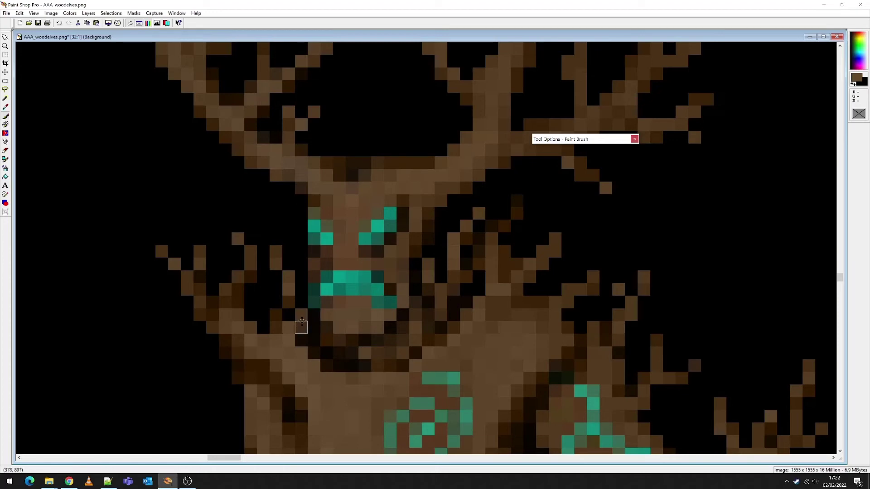
mouse_move(301, 323)
mouse_down()
mouse_move(314, 367)
mouse_move(292, 359)
mouse_move(315, 379)
mouse_move(287, 349)
mouse_move(289, 357)
mouse_move(336, 356)
mouse_up()
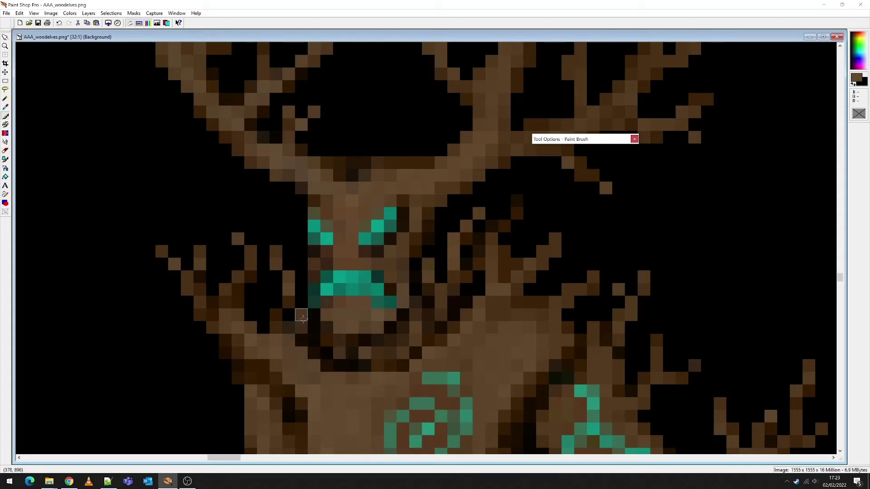
mouse_move(225, 289)
mouse_down()
mouse_move(265, 329)
mouse_move(251, 314)
mouse_move(264, 290)
mouse_move(255, 312)
mouse_move(272, 337)
mouse_move(263, 317)
mouse_up()
click(5, 142)
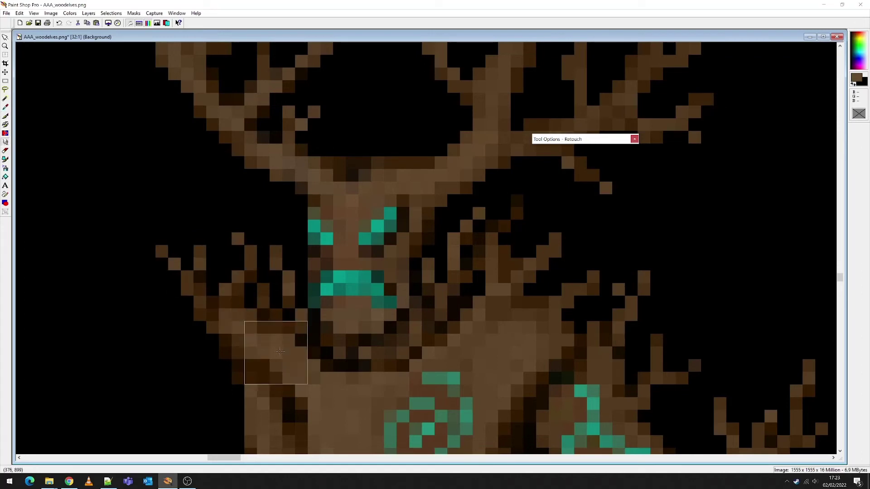
click(5, 116)
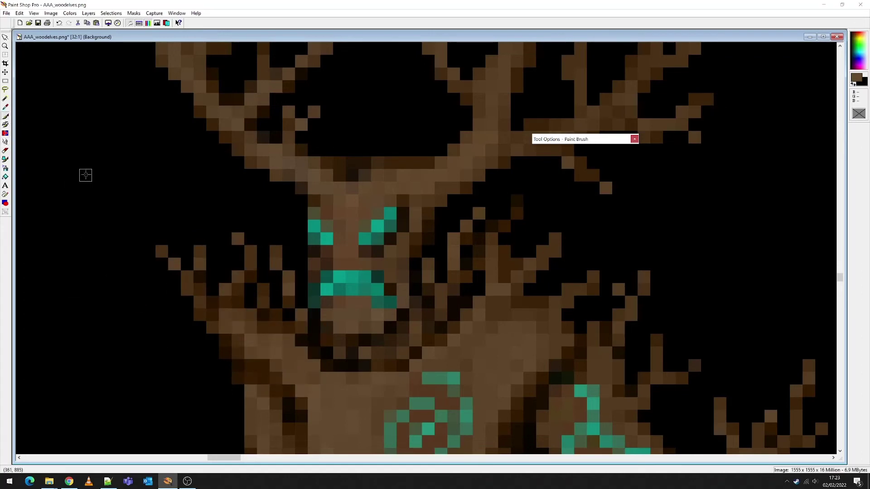
drag(263, 327, 250, 315)
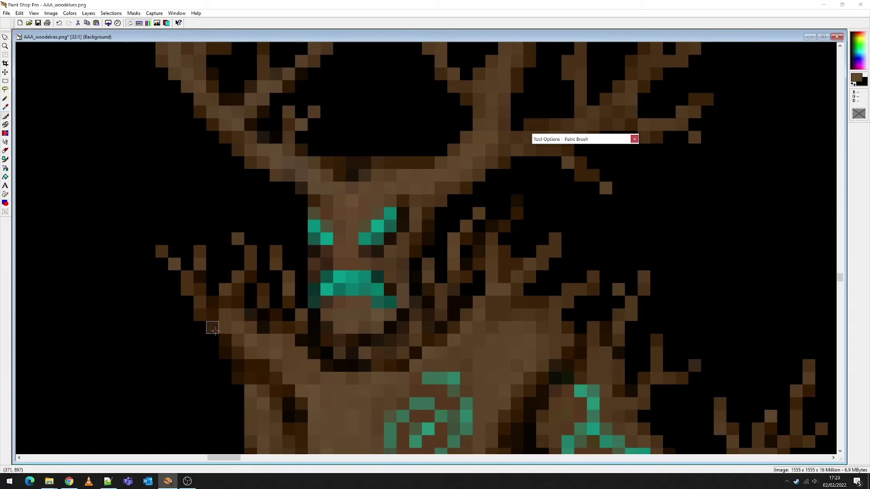
Step: Select the twig cluster on the creature's left-hand shoulder and shift it slightly inward toward the head
scroll(365, 366, down, 1)
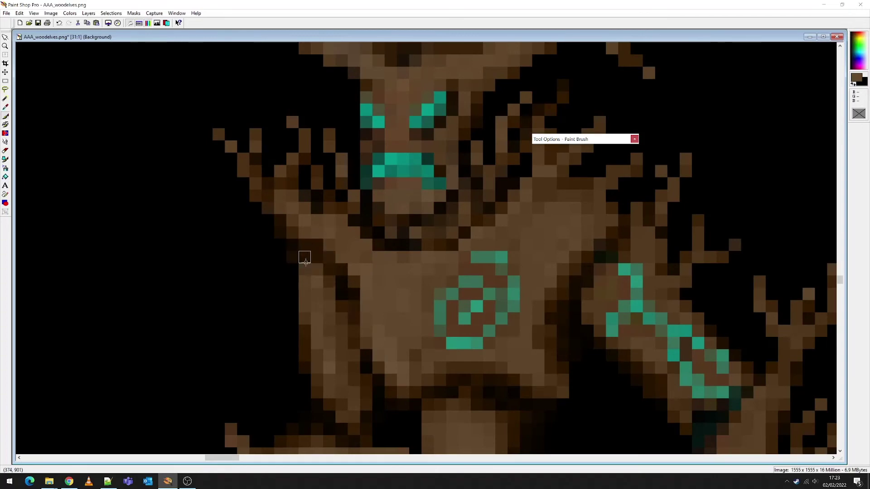
scroll(492, 295, down, 2)
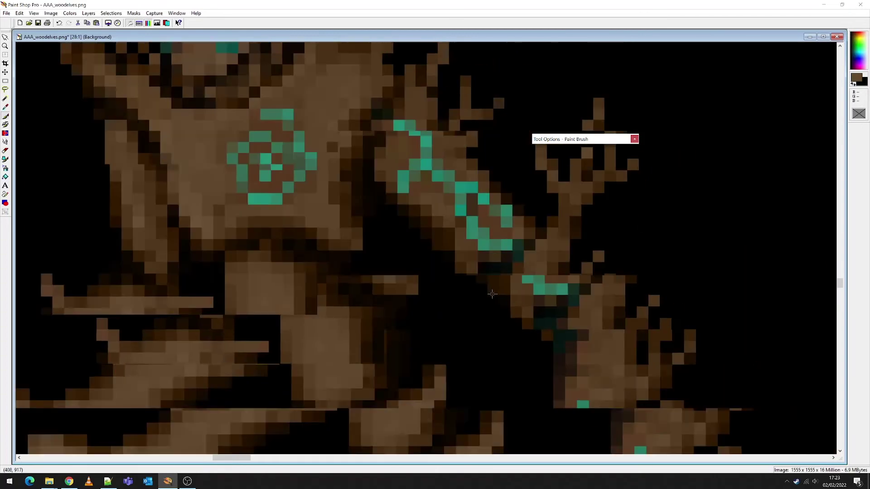
scroll(492, 294, down, 8)
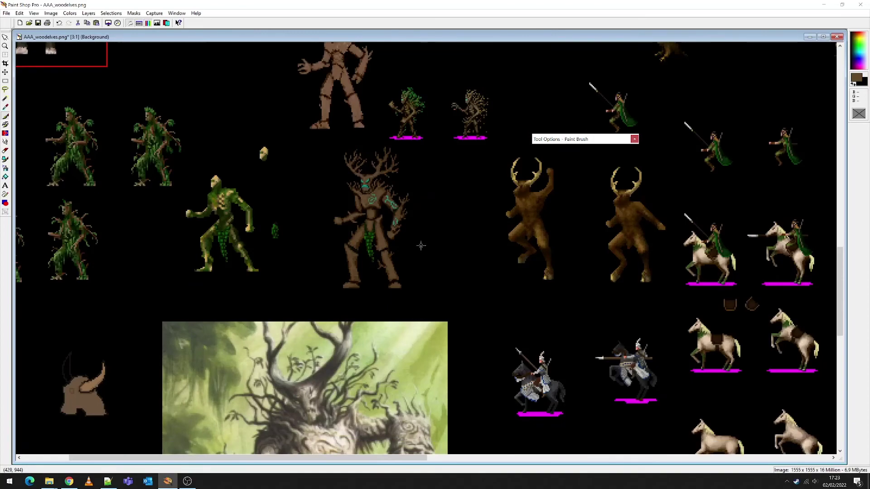
scroll(421, 246, down, 1)
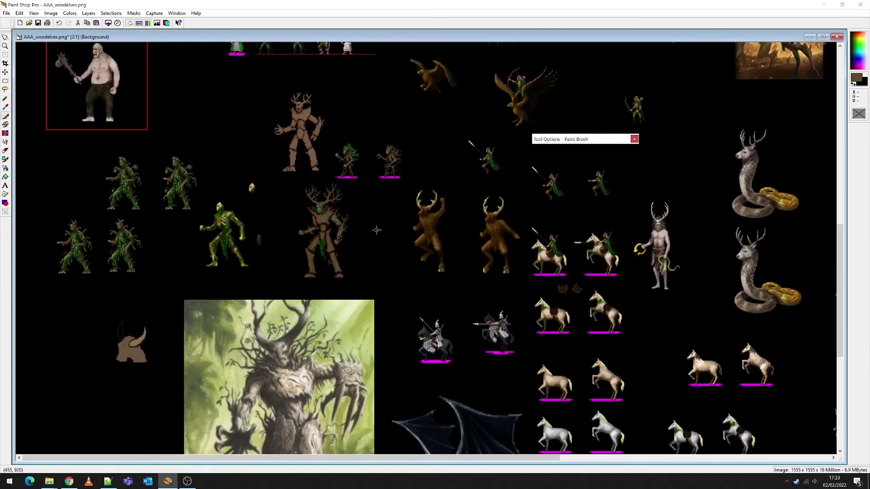
scroll(376, 229, up, 8)
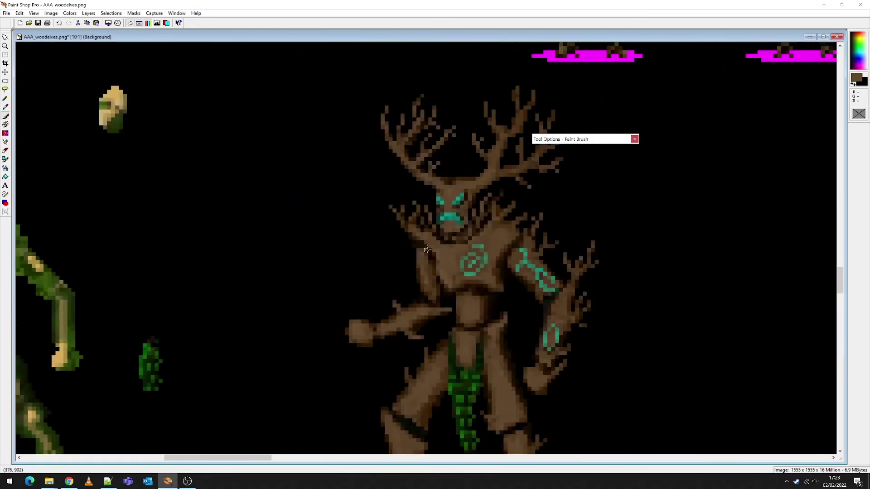
scroll(434, 248, up, 1)
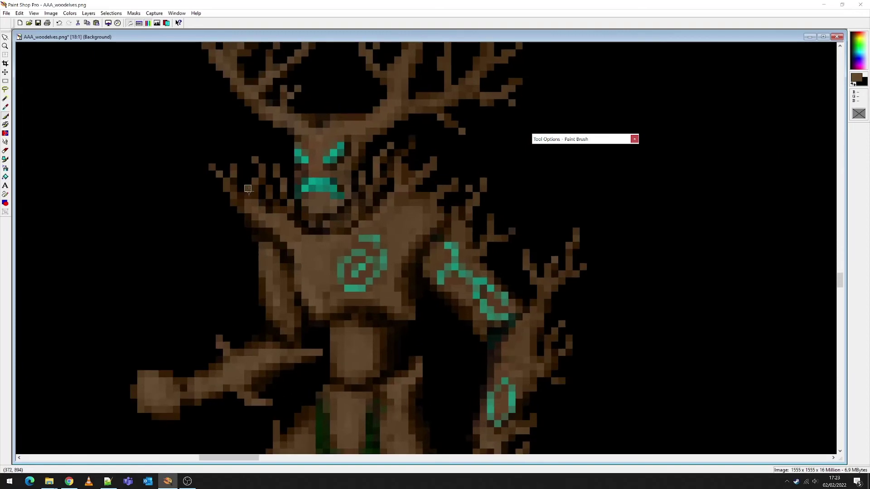
click(6, 81)
drag(166, 150, 269, 219)
click(376, 210)
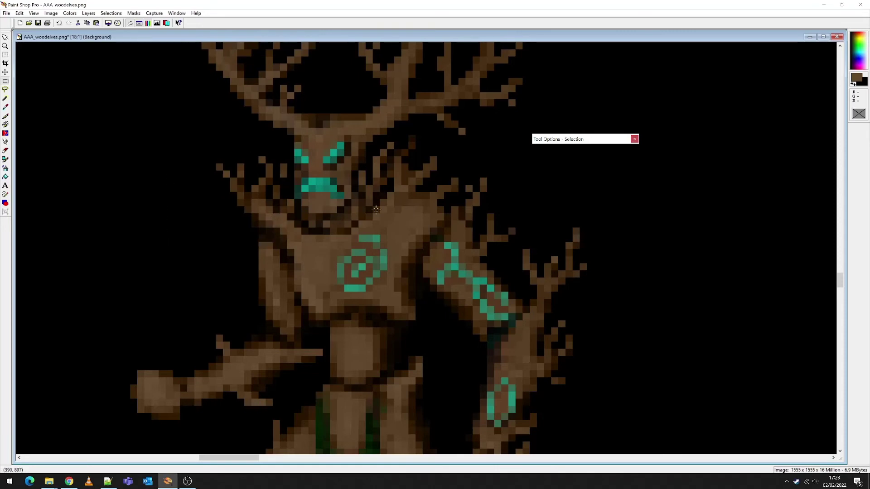
drag(188, 150, 249, 220)
key(ctrl+z)
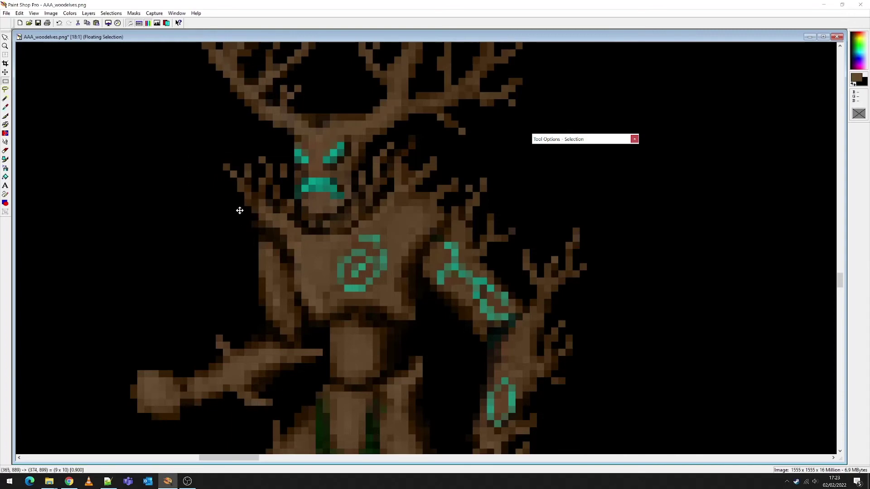
Step: Darken the shading below the left-hand shoulder and between the upper arm and the chest, using Paint Brush and Retouch
click(5, 116)
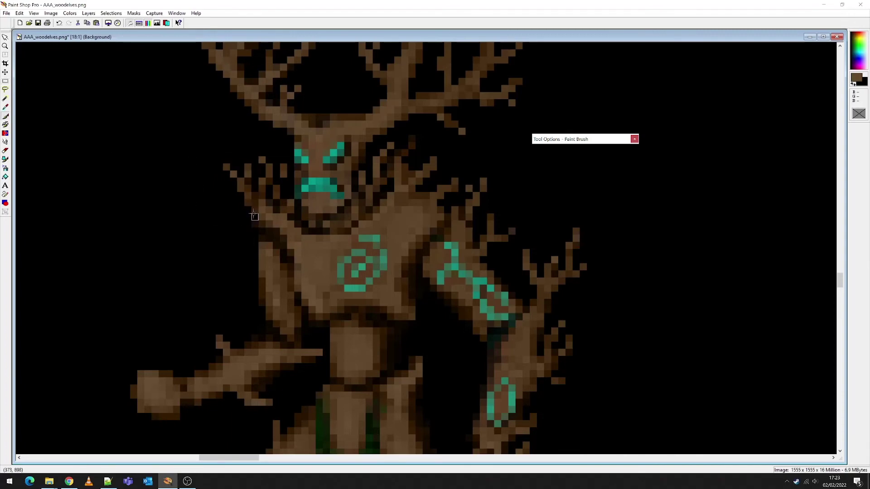
scroll(340, 237, up, 10)
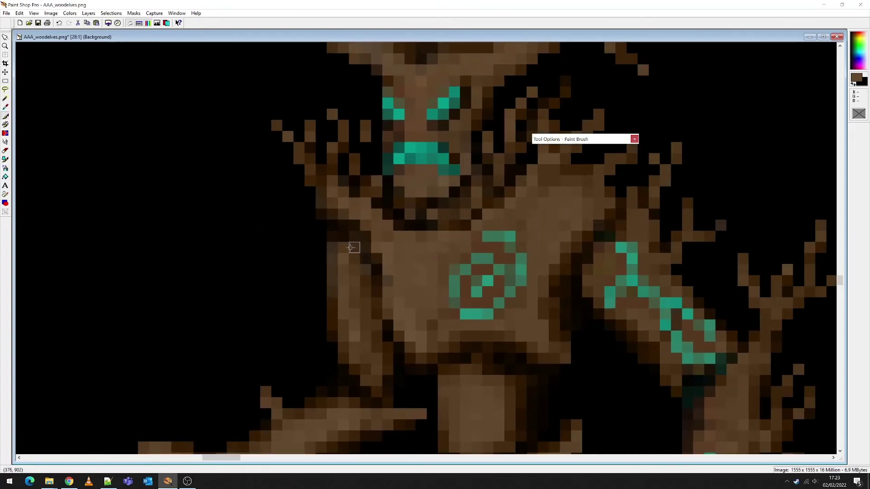
scroll(351, 247, up, 1)
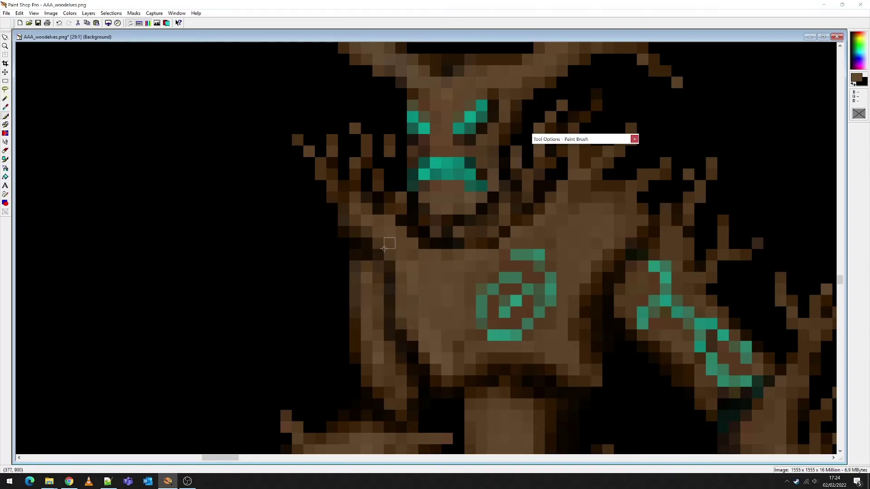
scroll(436, 277, down, 10)
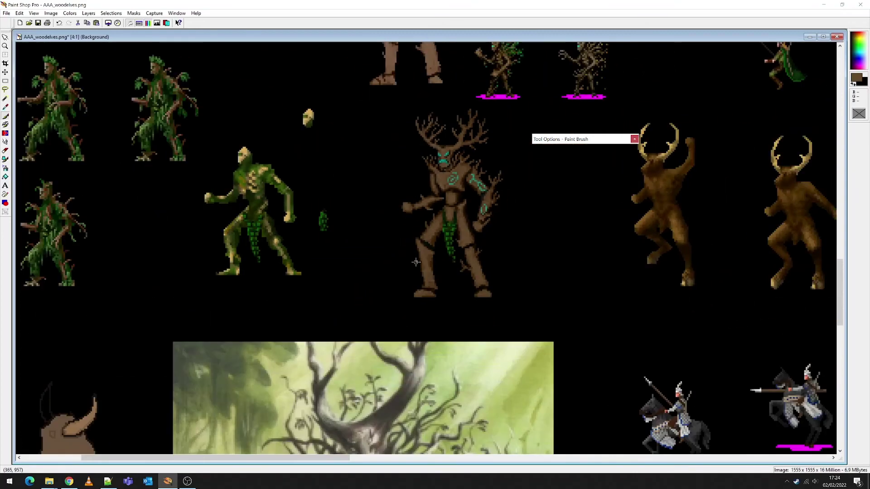
scroll(441, 234, up, 8)
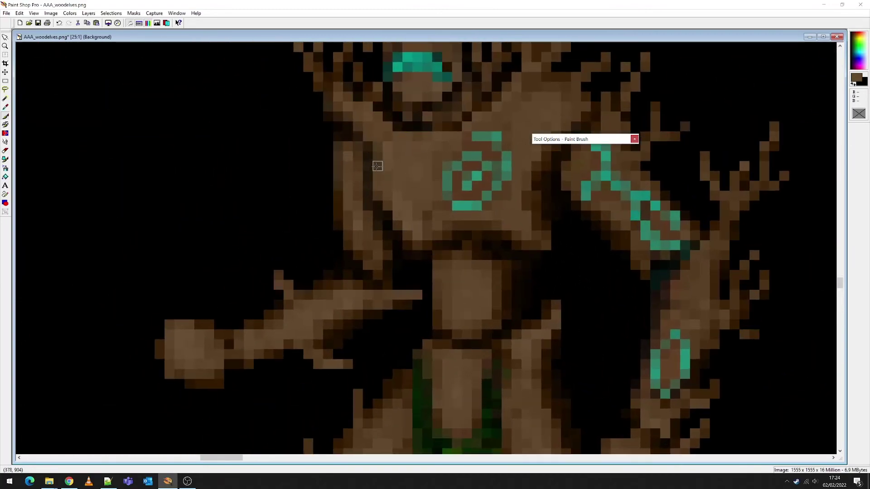
mouse_move(388, 186)
mouse_down()
mouse_move(399, 223)
mouse_move(387, 203)
mouse_move(415, 245)
mouse_move(380, 225)
mouse_up()
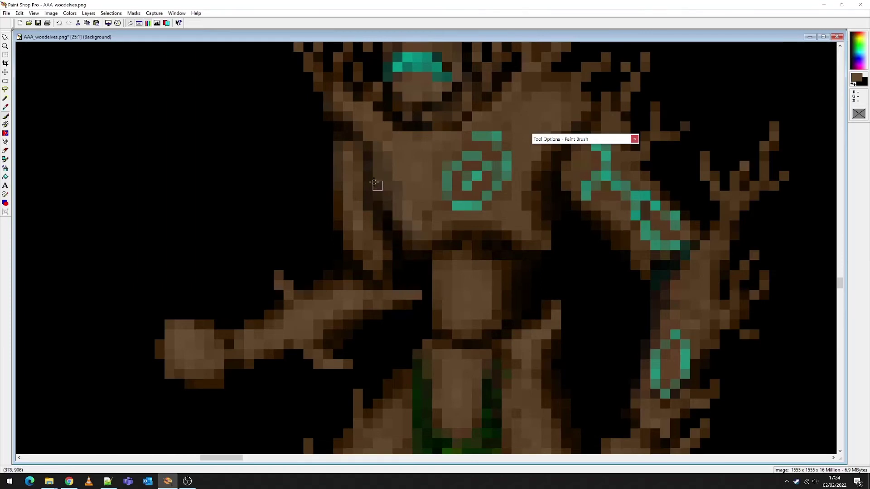
click(353, 151)
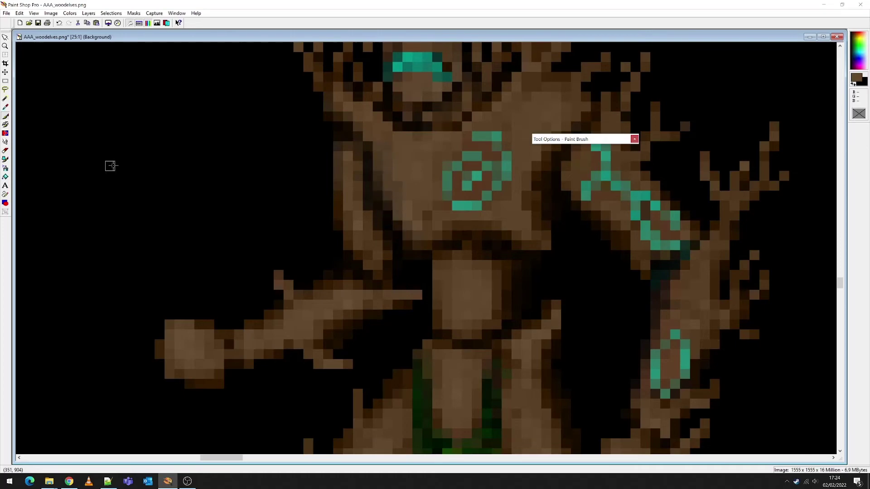
click(5, 142)
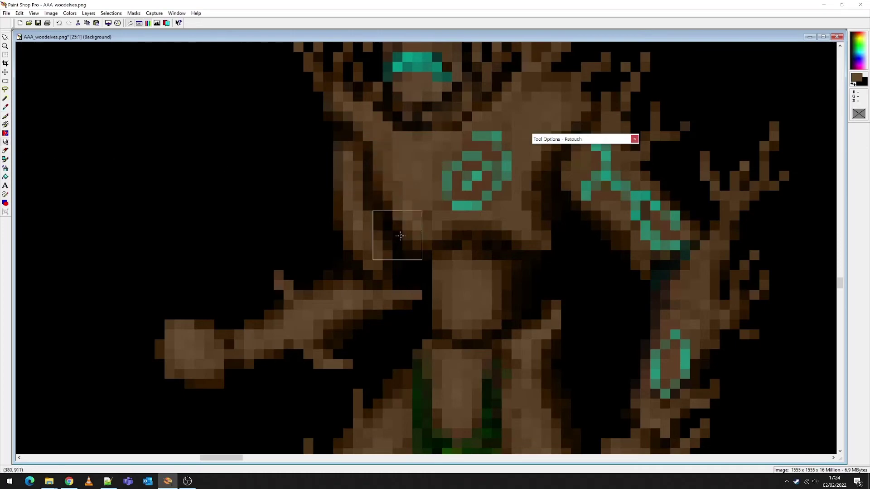
scroll(409, 187, down, 2)
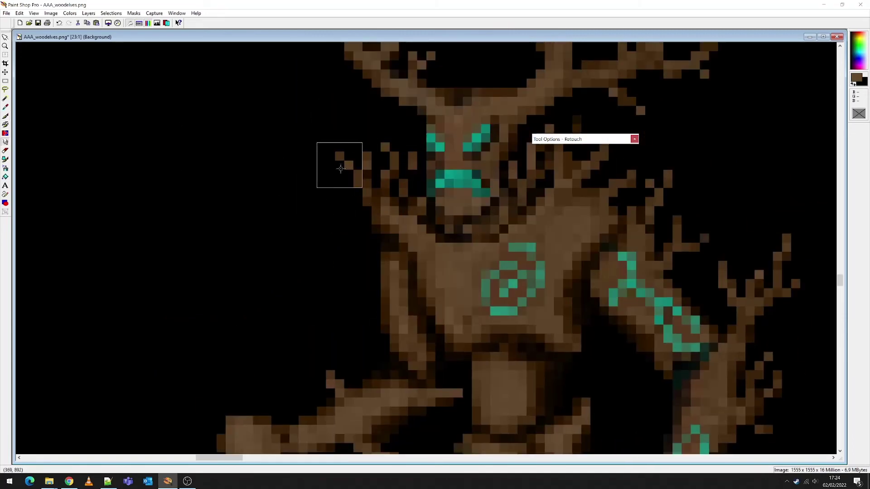
Step: Select the left-hand shoulder together with its twigs, nudge it closer to the face and deselect it
click(5, 116)
scroll(415, 246, down, 15)
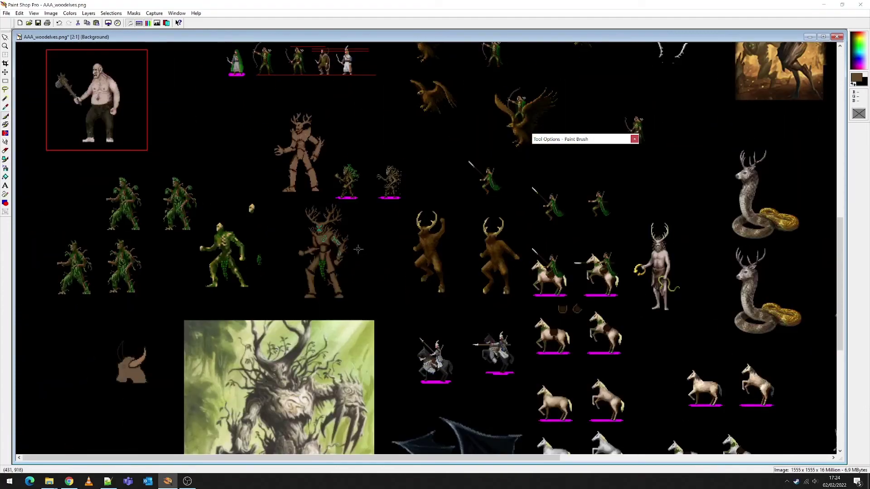
scroll(358, 249, up, 15)
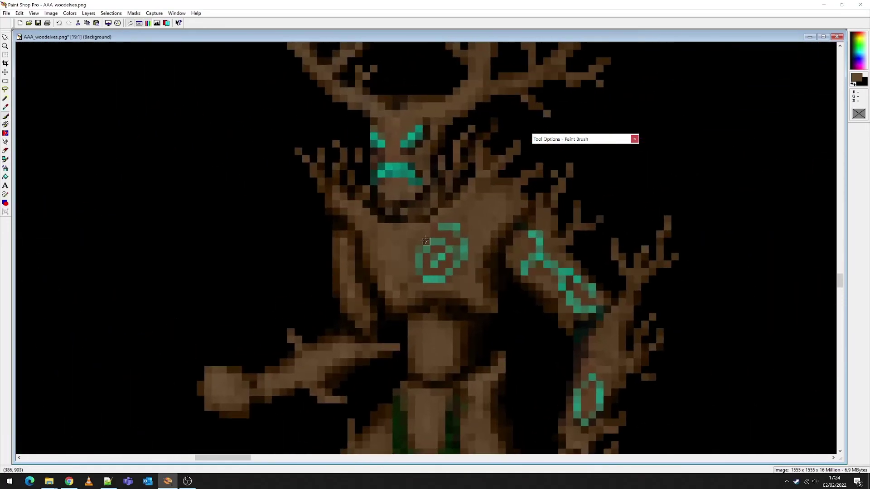
scroll(426, 241, up, 4)
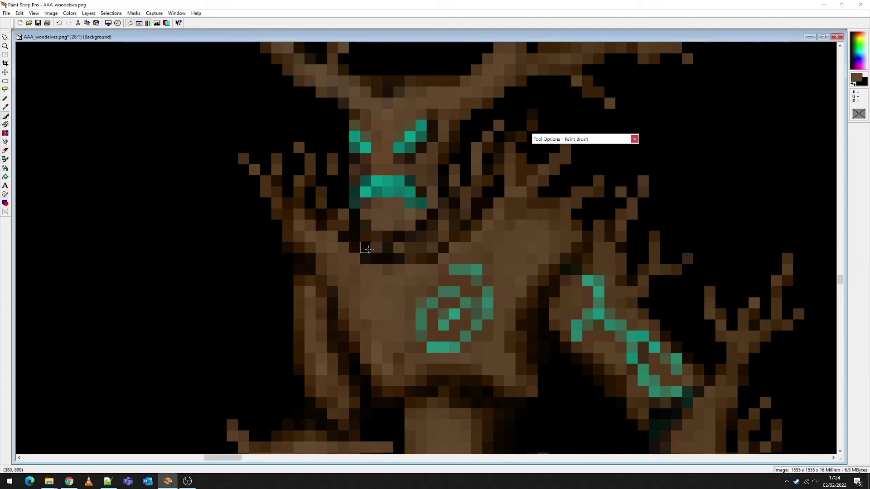
click(6, 81)
drag(204, 120, 316, 274)
drag(301, 206, 308, 203)
key(ctrl+d)
click(6, 124)
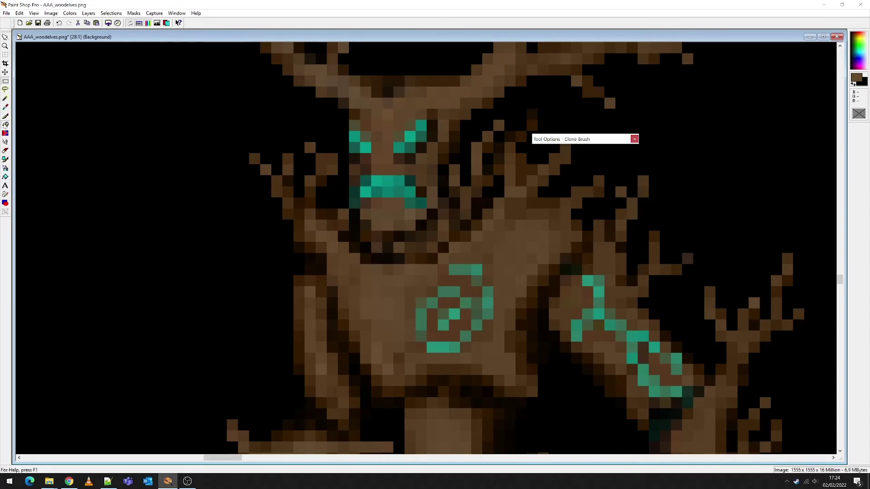
Step: Paint dark bark shading along the left edge of the face and jaw, filling the gap beside the shoulder twigs
click(5, 116)
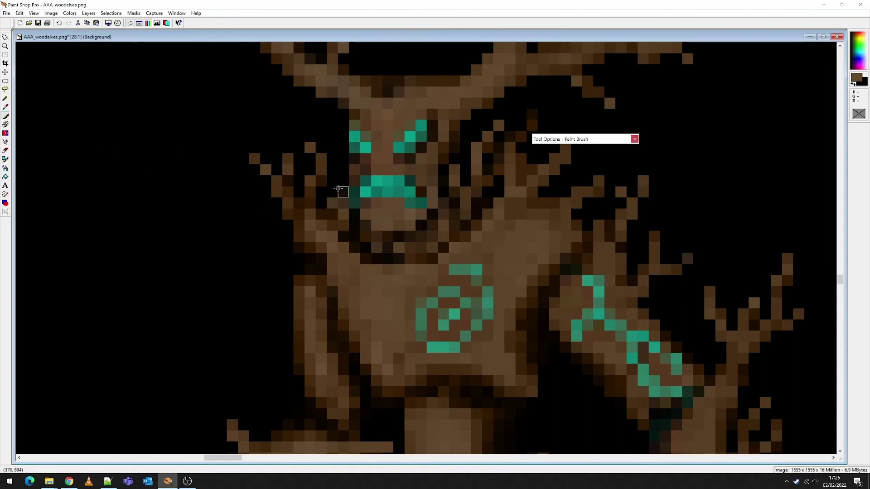
drag(342, 192, 342, 181)
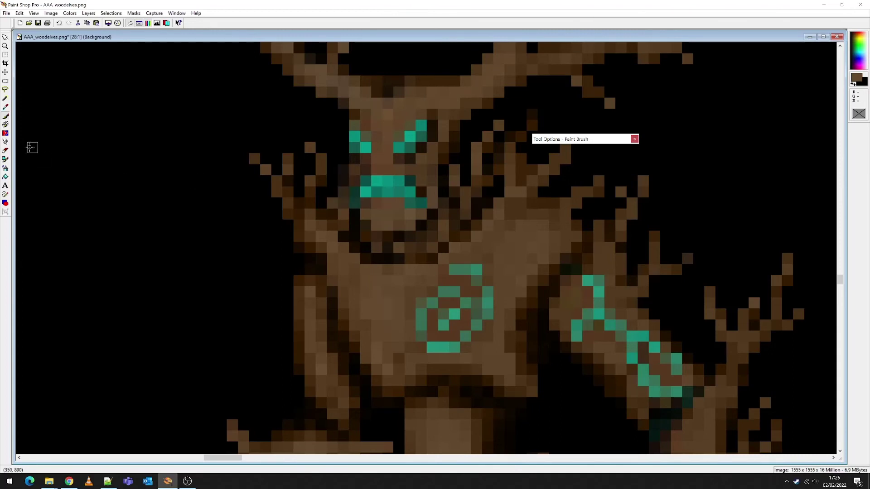
click(5, 141)
click(5, 116)
mouse_move(344, 214)
mouse_down()
mouse_move(342, 225)
mouse_move(352, 223)
mouse_up()
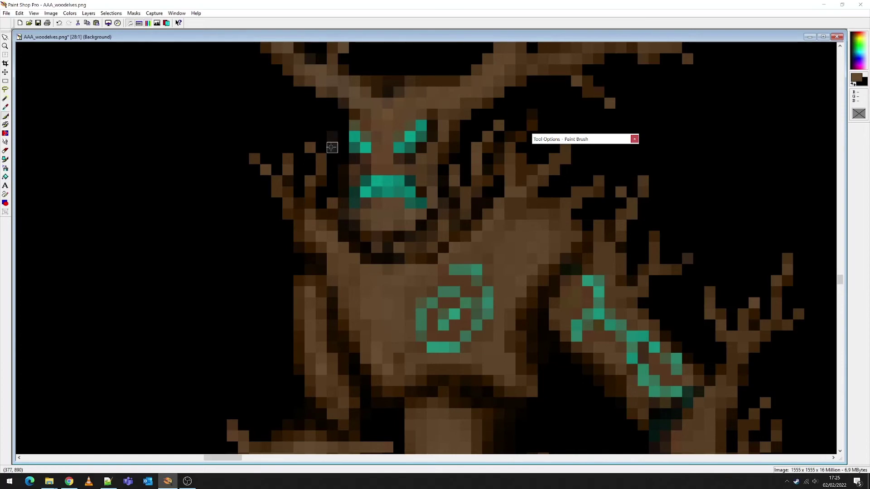
Step: Extend the upper twig of the right-hand shoulder with small forked brown tips reaching upward and outward
drag(609, 203, 366, 198)
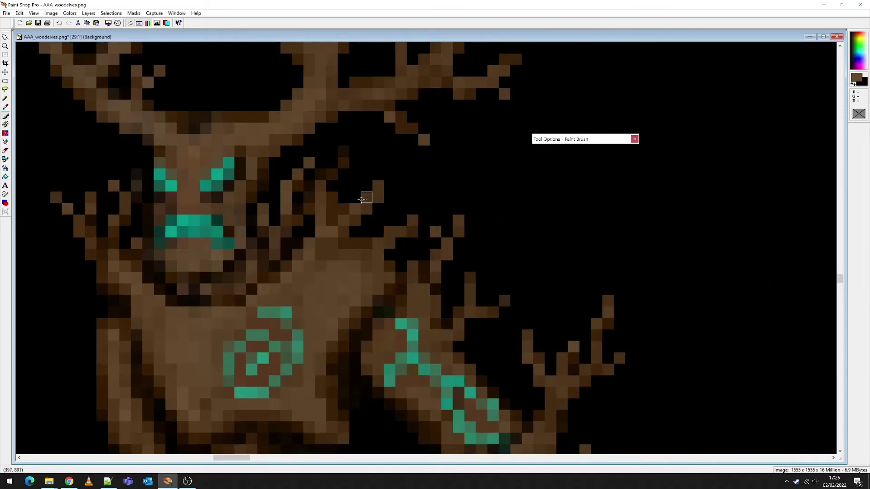
click(377, 174)
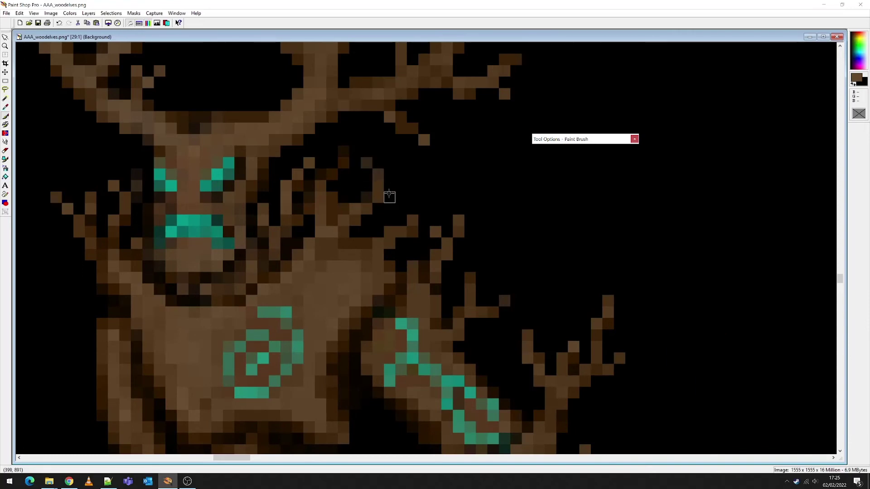
click(390, 197)
click(401, 186)
click(412, 185)
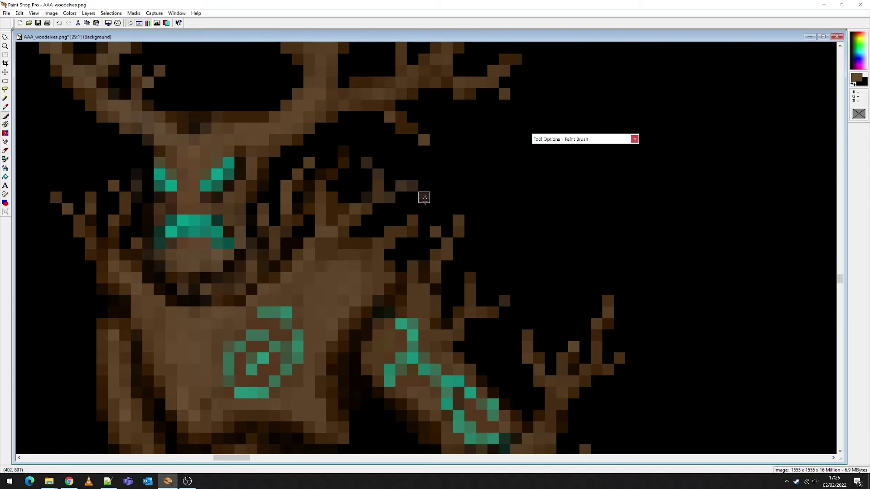
click(424, 197)
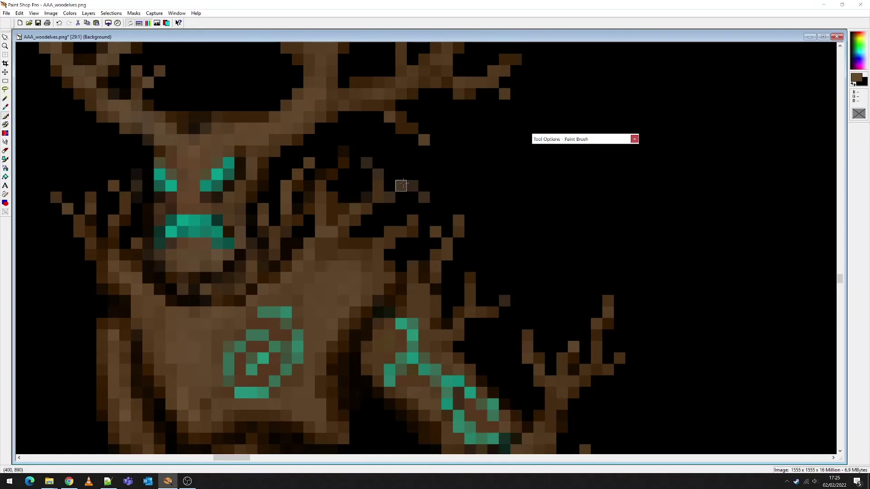
Step: Paint shading around the base of the right-hand shoulder branches and darken the gap between the chest and the rune-marked arm
click(355, 232)
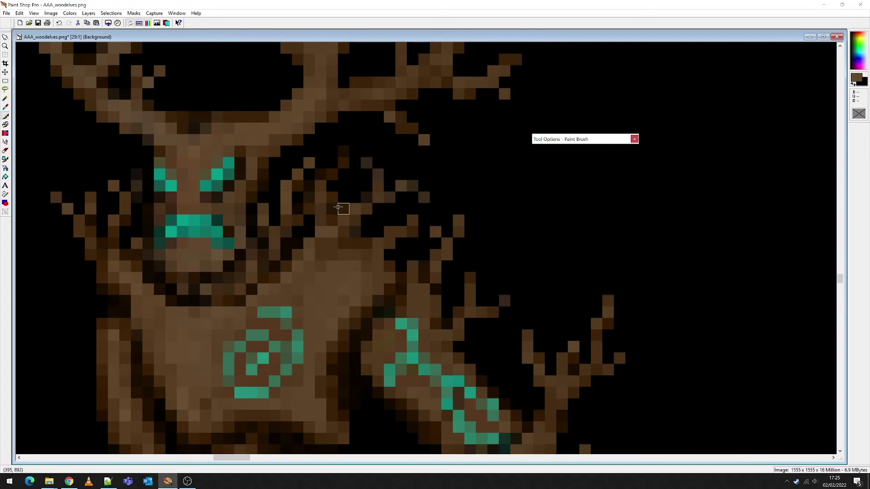
click(321, 220)
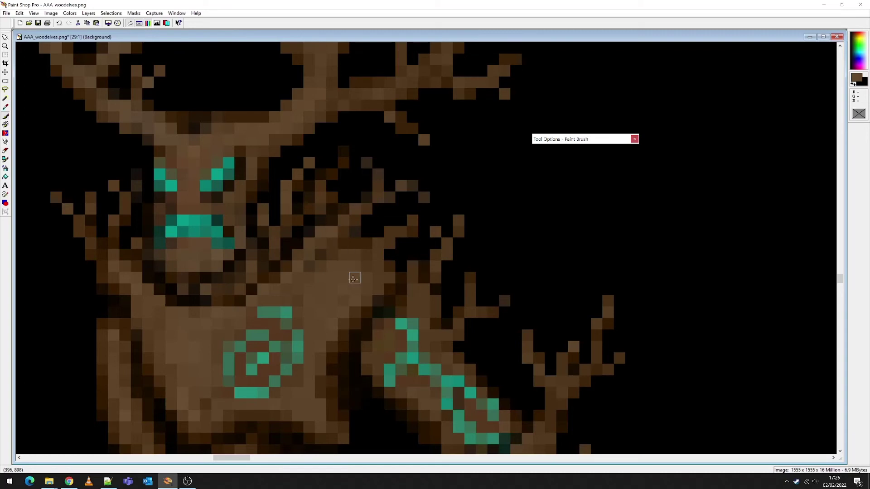
mouse_move(343, 323)
mouse_down()
mouse_move(353, 332)
mouse_move(320, 355)
mouse_move(330, 403)
mouse_move(354, 438)
mouse_up()
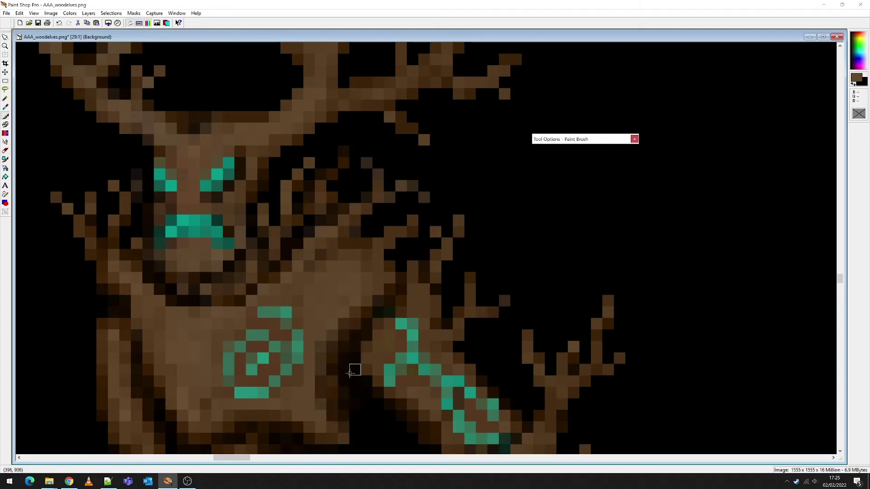
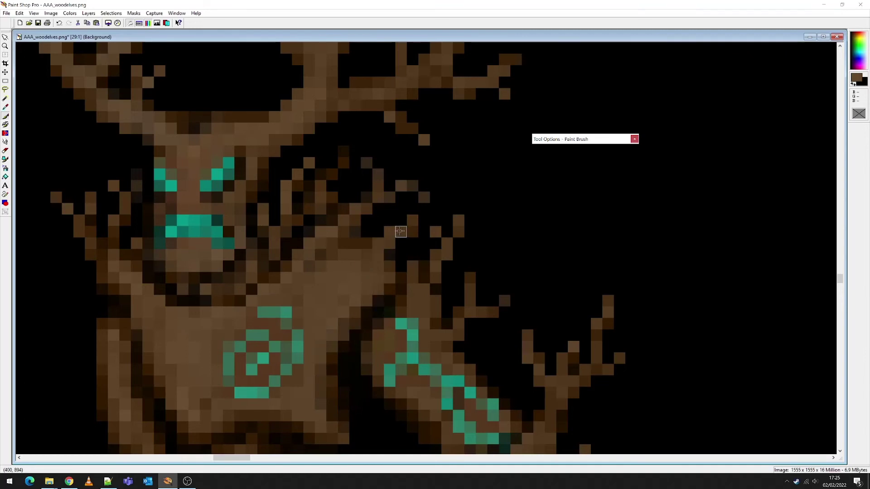
scroll(419, 289, down, 2)
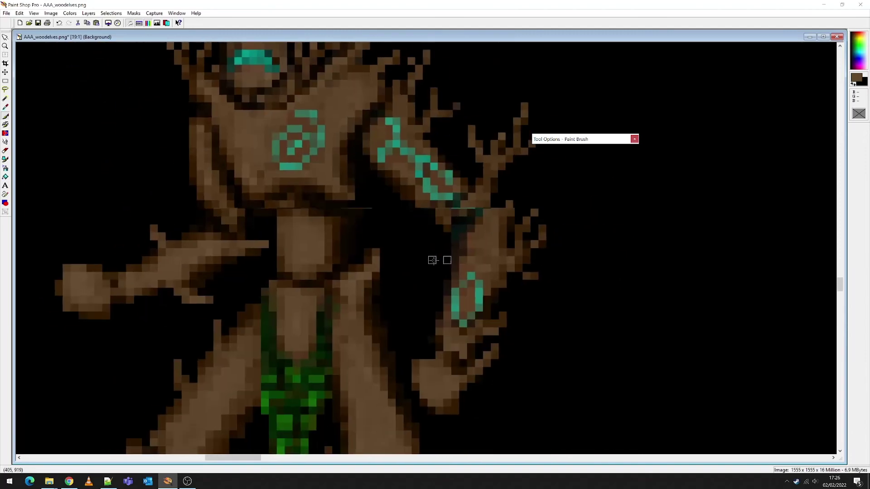
scroll(433, 260, down, 8)
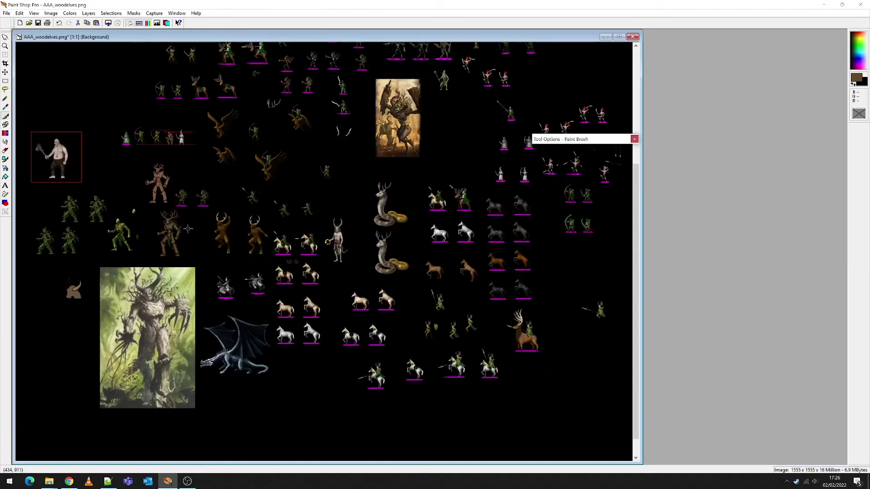
scroll(193, 240, up, 3)
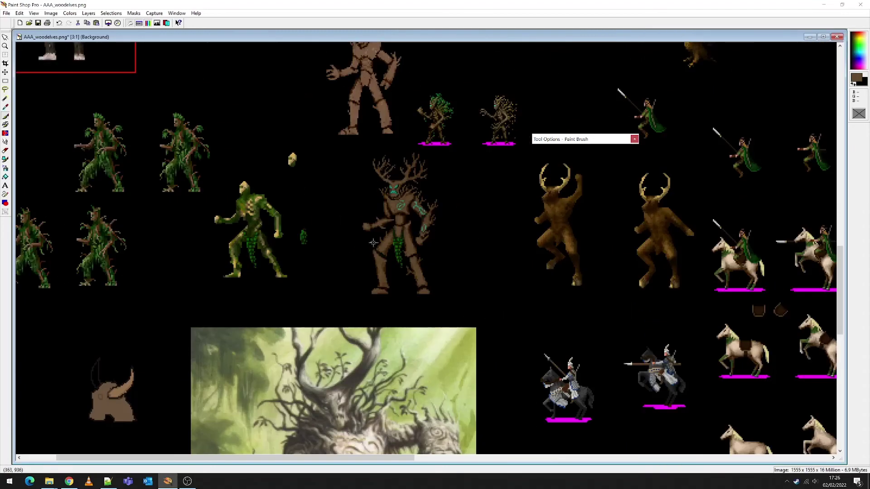
Step: Select and copy the rightmost elf bowman in the row of three green-clad elves between the red guide lines
scroll(437, 244, down, 2)
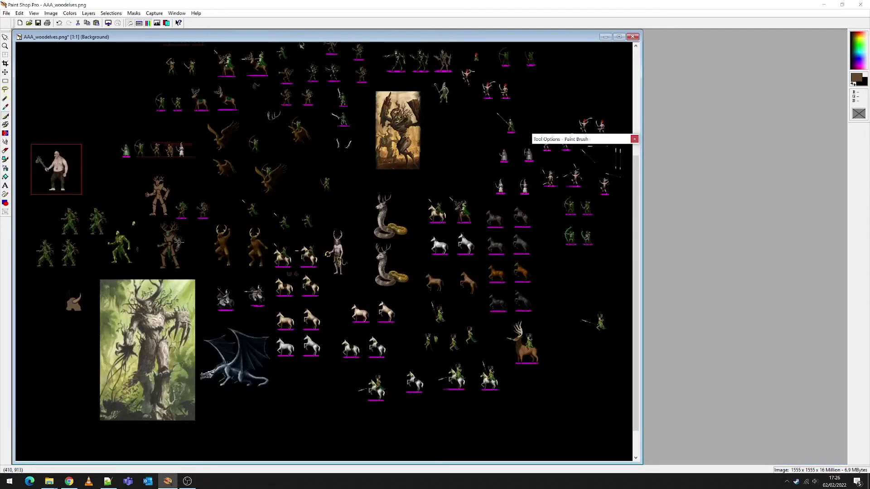
scroll(190, 249, up, 1)
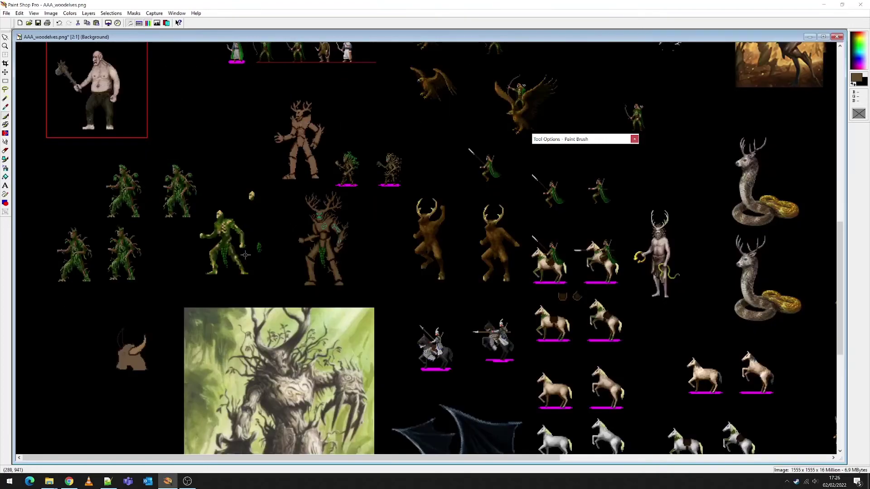
click(6, 81)
scroll(484, 261, down, 1)
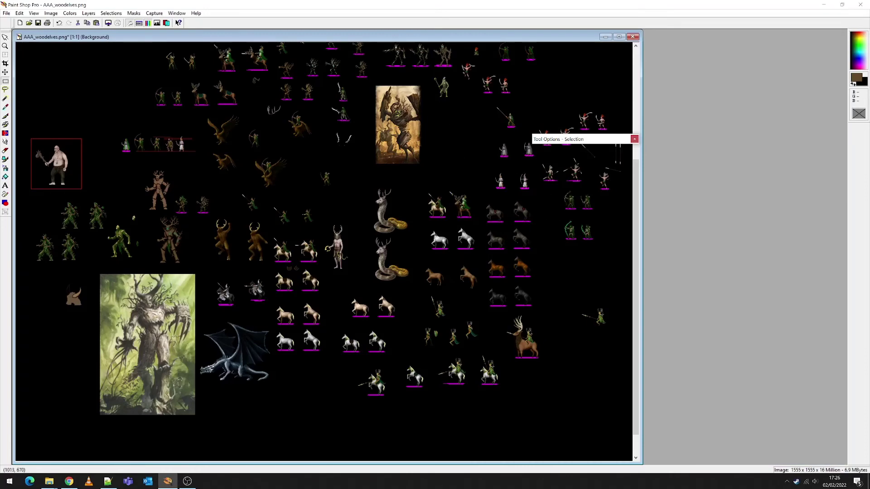
scroll(367, 150, up, 2)
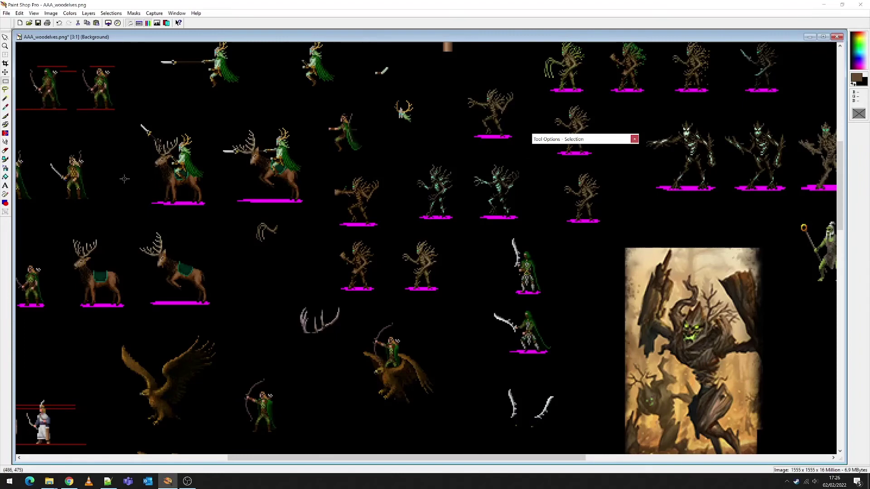
scroll(125, 179, up, 2)
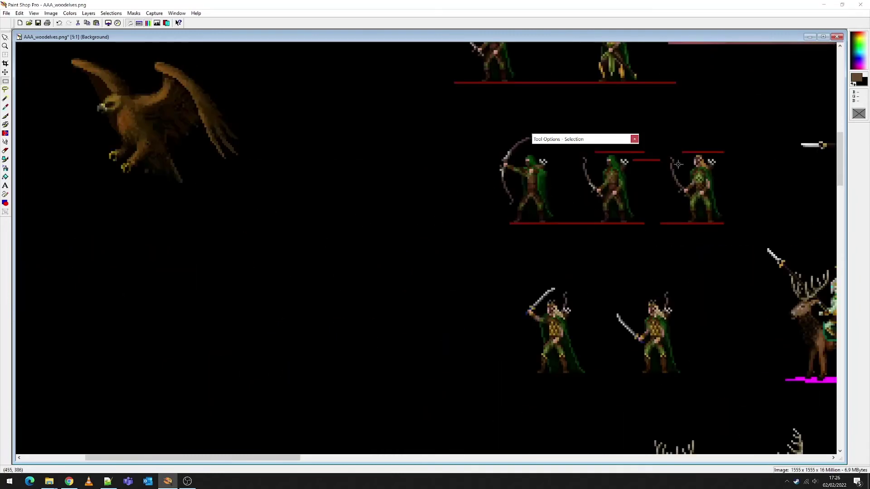
drag(662, 154, 739, 222)
Step: Paste the copied elf beside the tree creature's right-hand foot as a size comparison, and remove it after comparing
scroll(715, 219, down, 5)
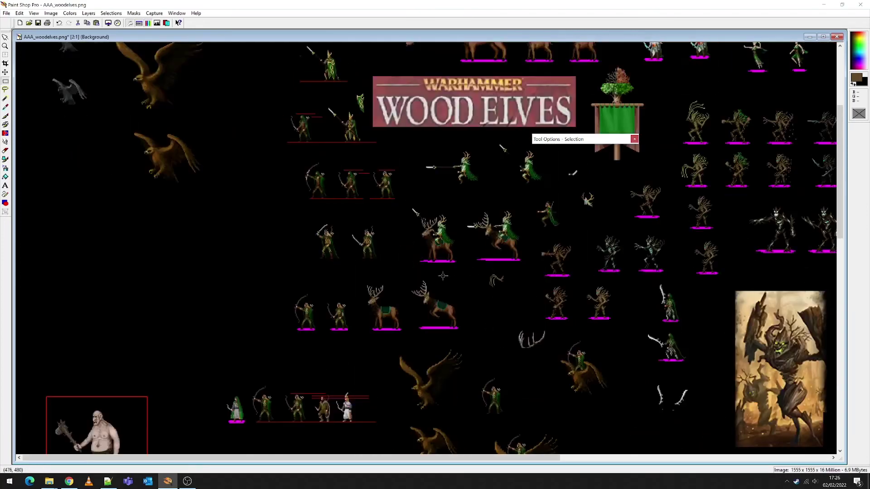
scroll(320, 291, up, 4)
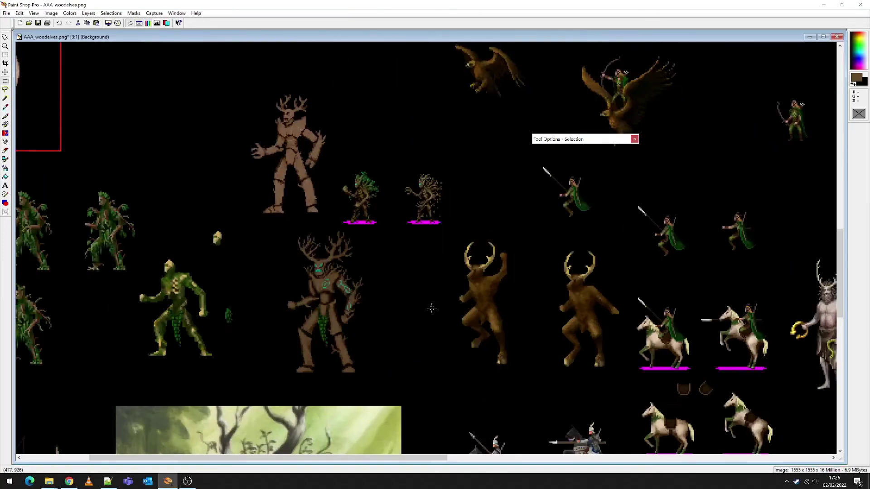
click(5, 37)
right_click(334, 238)
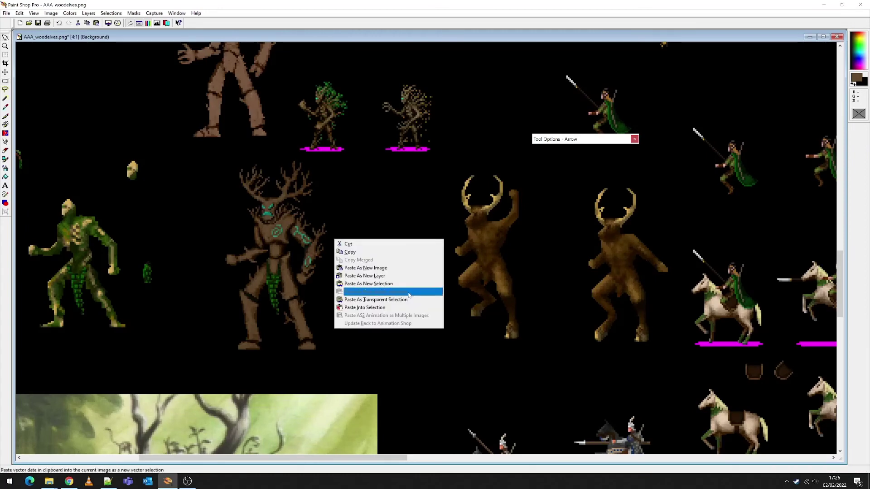
click(388, 291)
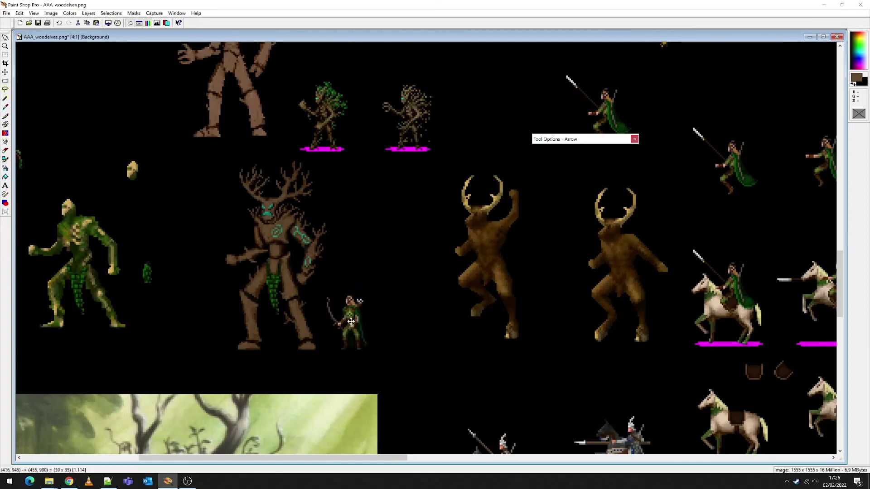
click(351, 321)
key(s)
click(369, 250)
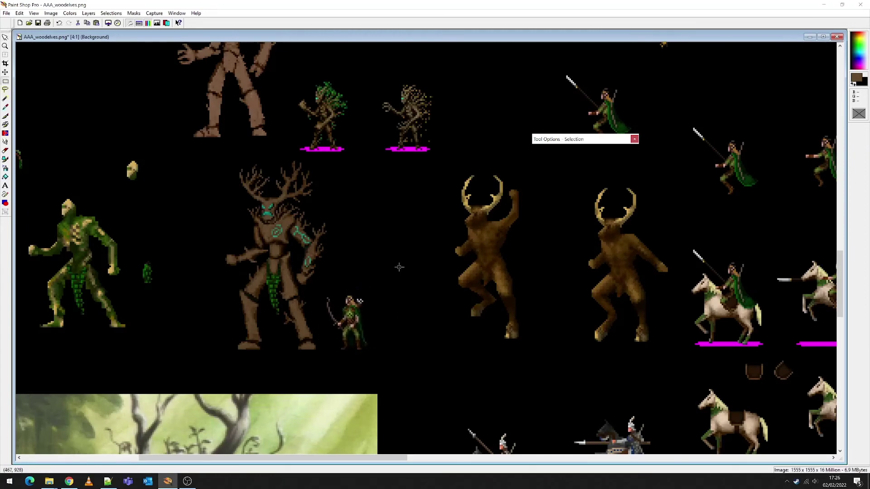
scroll(304, 239, down, 1)
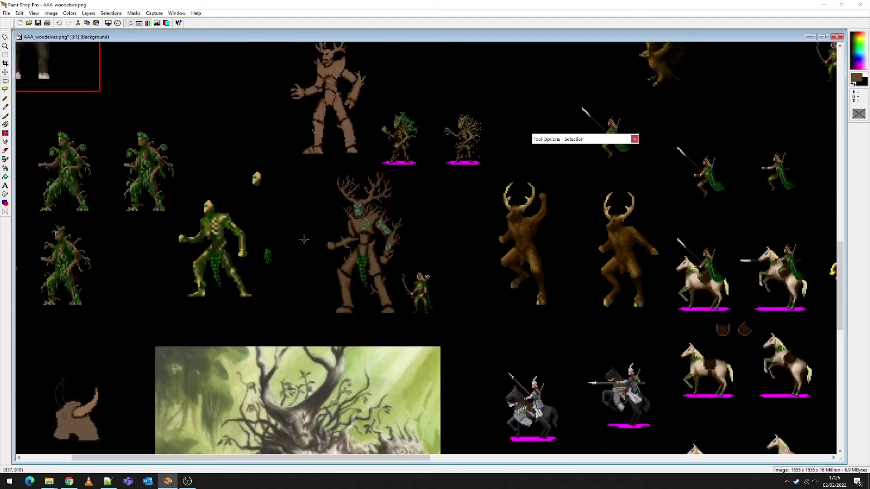
mouse_move(398, 264)
mouse_down()
mouse_move(452, 311)
mouse_move(404, 257)
mouse_up()
Step: Examine the tree creature's proportions, silhouette and glowing runes against the neighbouring sprites at several zoom levels
scroll(404, 254, up, 1)
scroll(403, 255, up, 2)
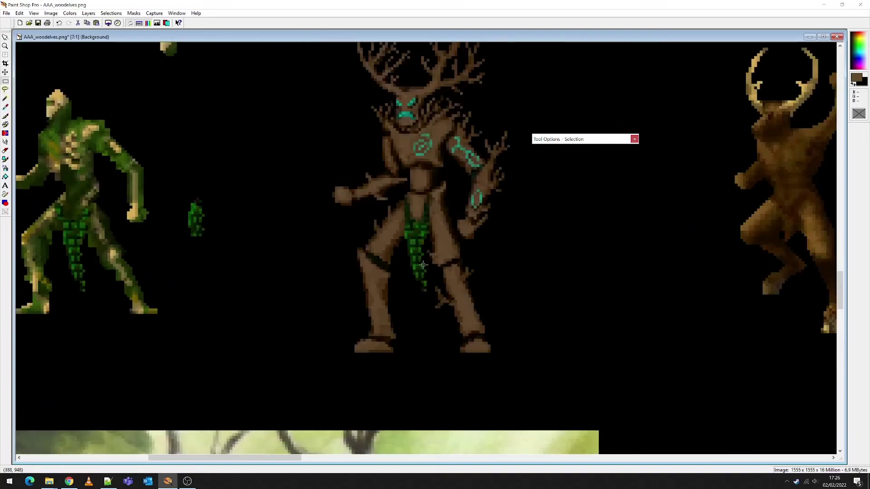
scroll(242, 302, down, 5)
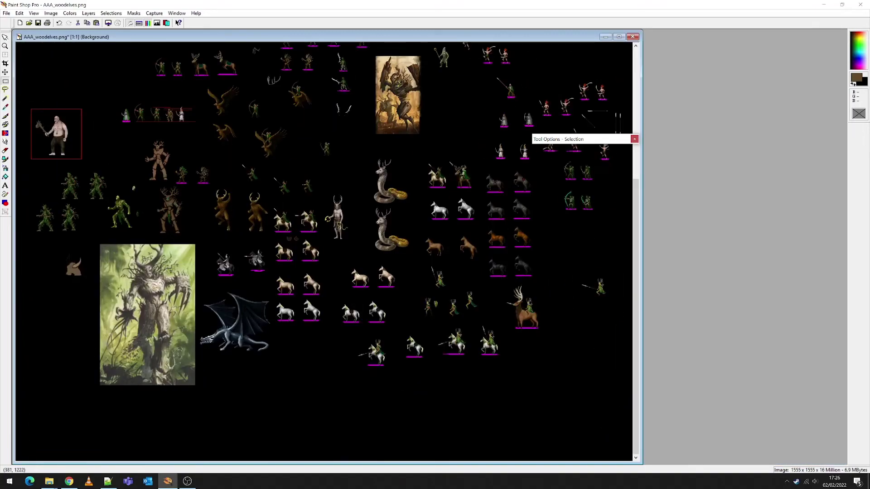
scroll(209, 218, up, 1)
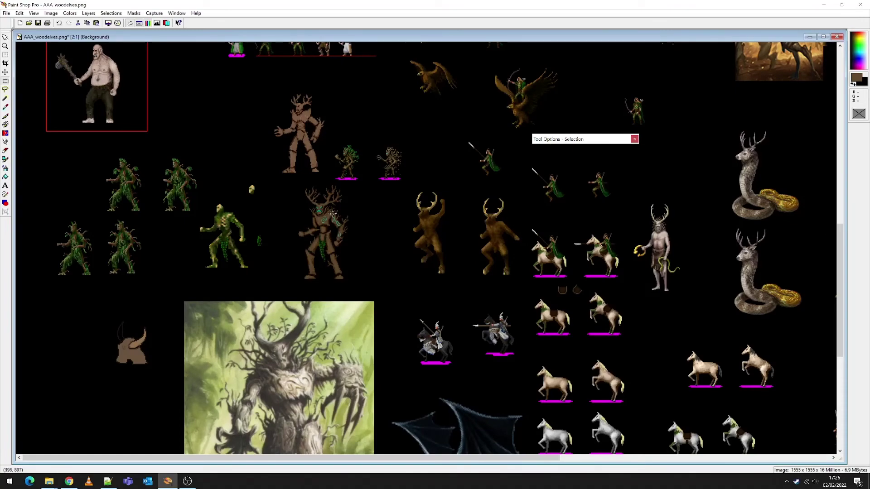
scroll(358, 233, up, 1)
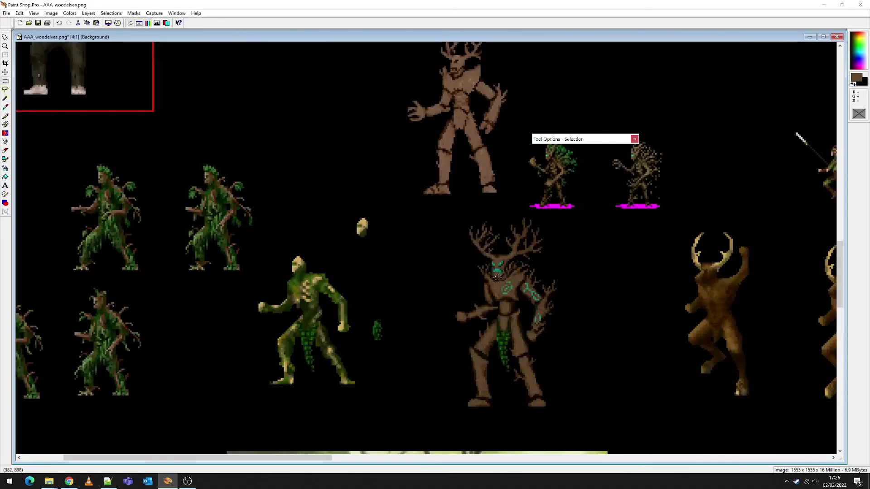
scroll(497, 280, down, 1)
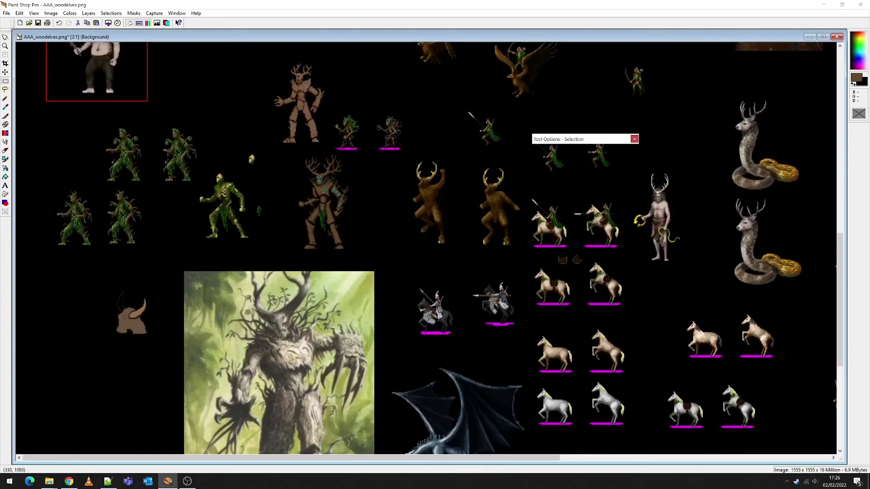
scroll(347, 296, up, 10)
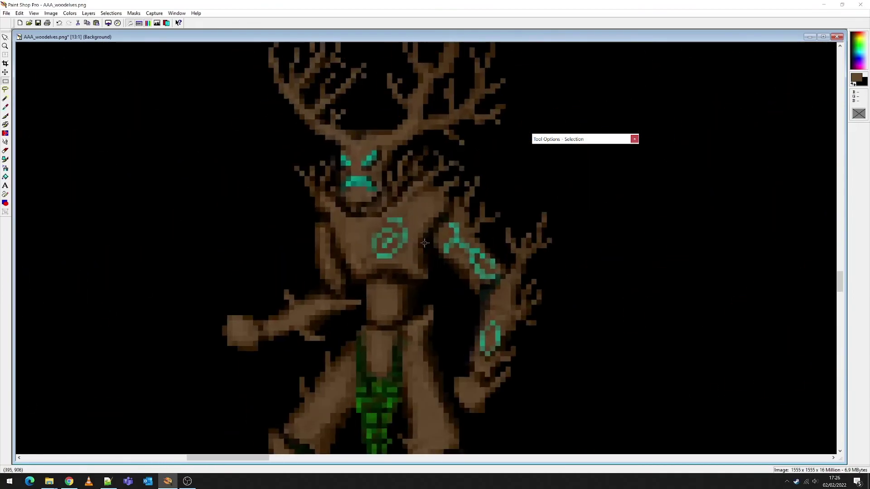
scroll(431, 252, up, 2)
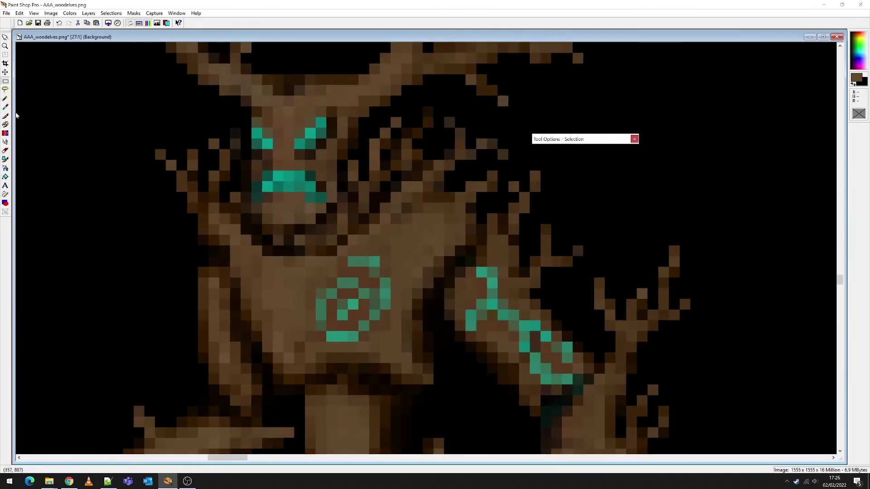
Step: Sample the teal of the creature's glowing markings and brighten the foreground colour to #06E0C4
click(6, 107)
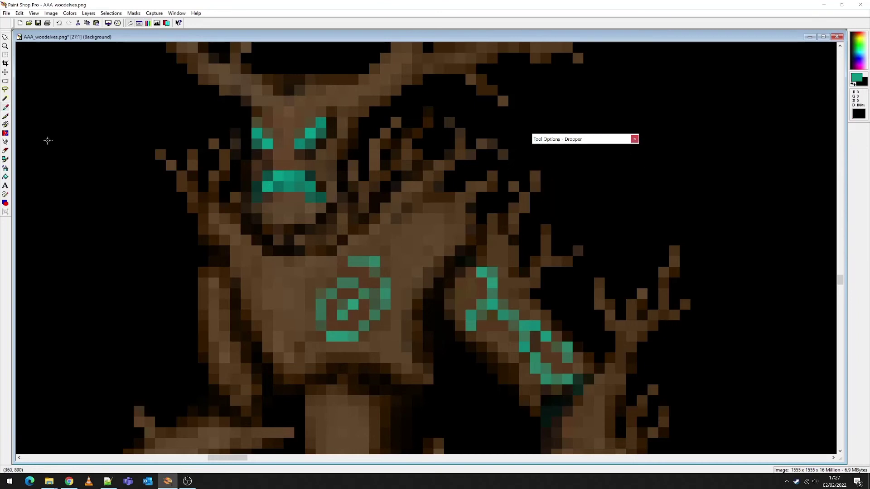
click(5, 116)
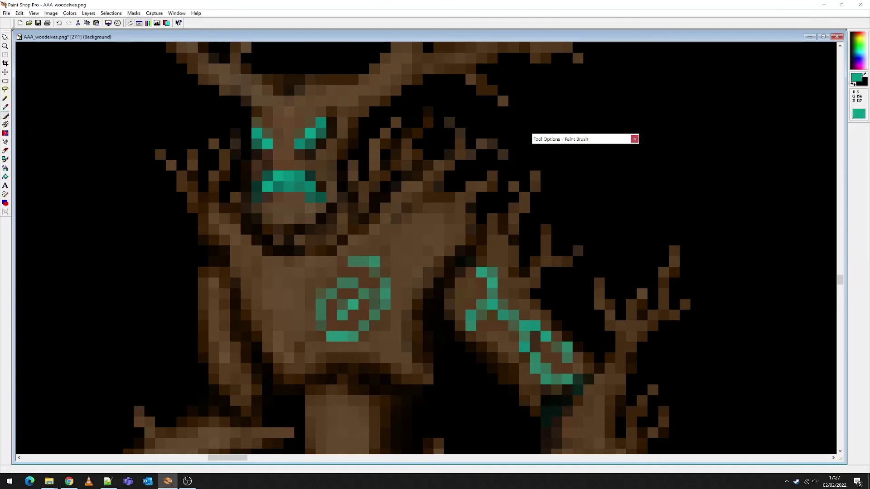
click(857, 77)
click(480, 201)
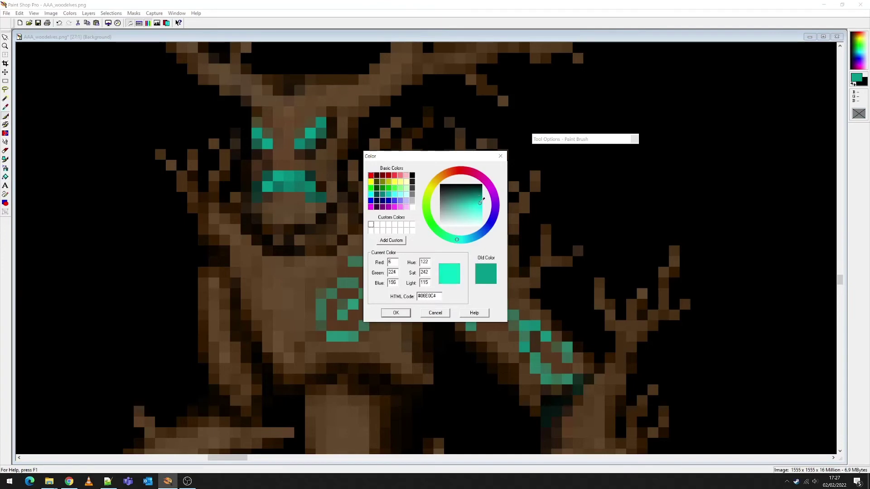
click(396, 312)
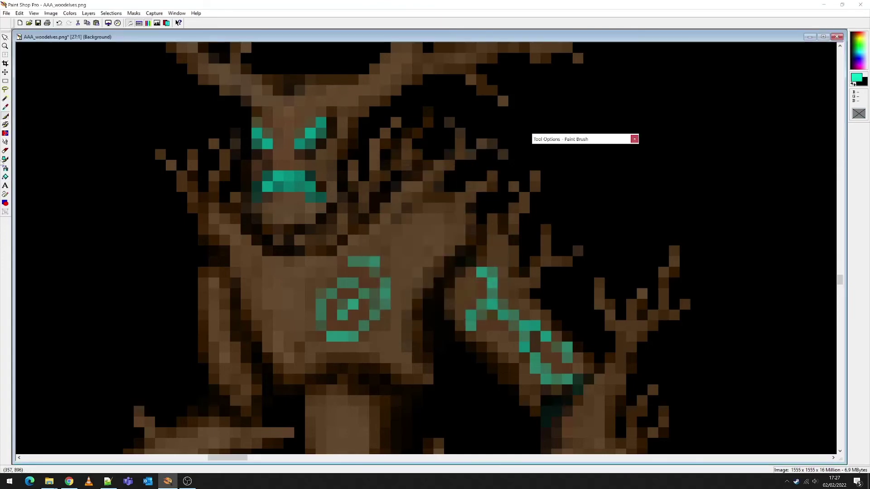
Step: Try a single bright teal pixel above the chest spiral with the brush opacity at 61
mouse_move(575, 143)
drag(553, 212, 568, 217)
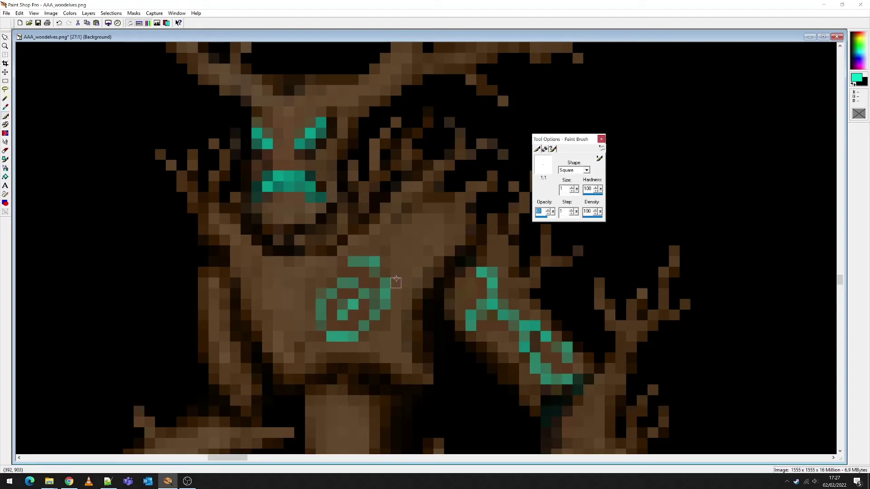
click(395, 240)
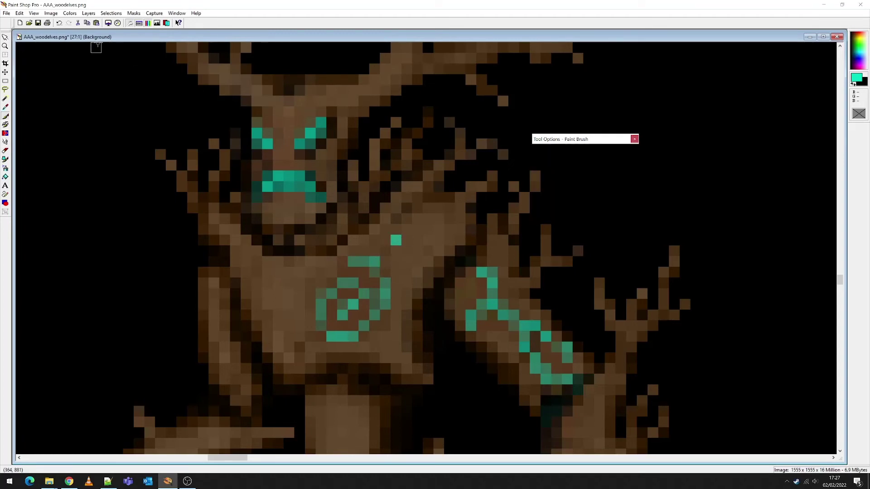
Step: Lower the brush opacity and paint a teal rune stroke rising diagonally from above the chest spiral and across the right-hand shoulder
mouse_move(576, 143)
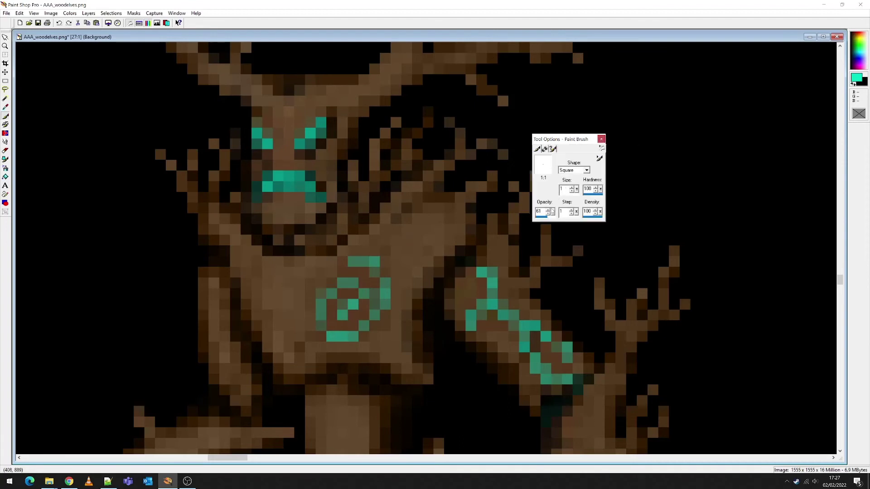
drag(552, 212, 550, 213)
click(396, 241)
mouse_move(591, 141)
drag(552, 214, 549, 217)
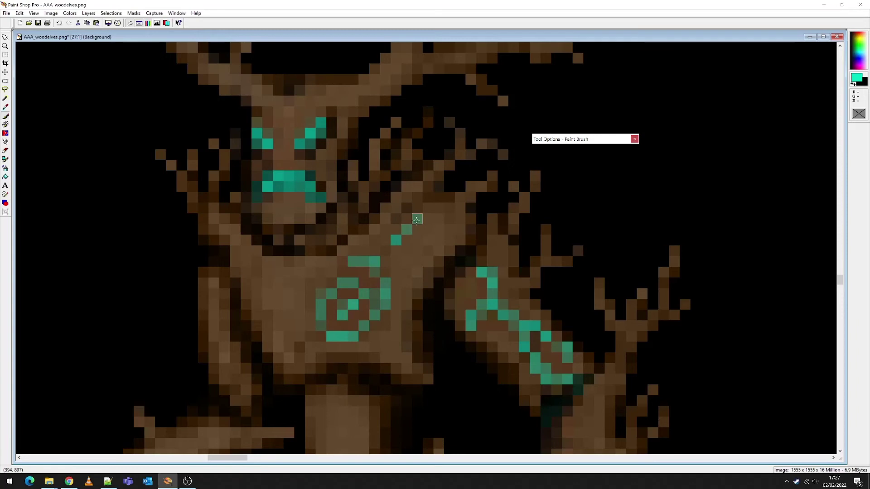
drag(427, 219, 438, 219)
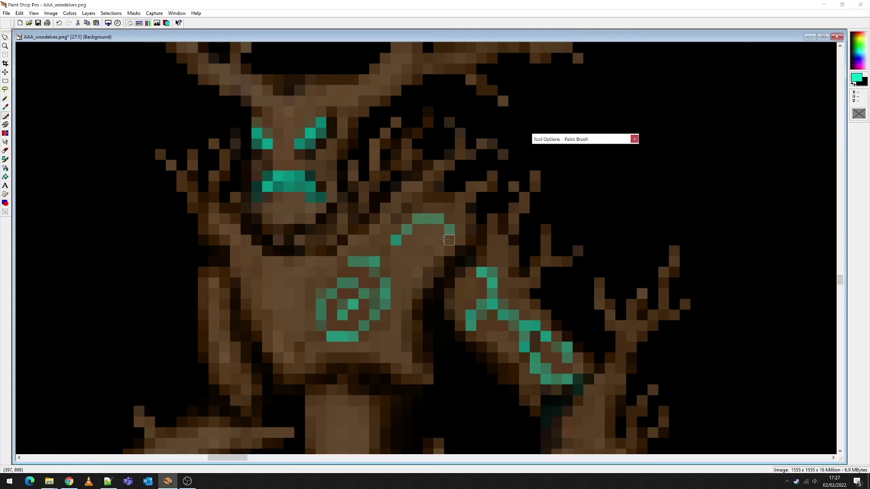
Step: Hook the shoulder rune back down toward the armpit and brighten parts of its stroke with extra teal
click(437, 242)
drag(428, 251, 427, 240)
click(414, 269)
click(417, 283)
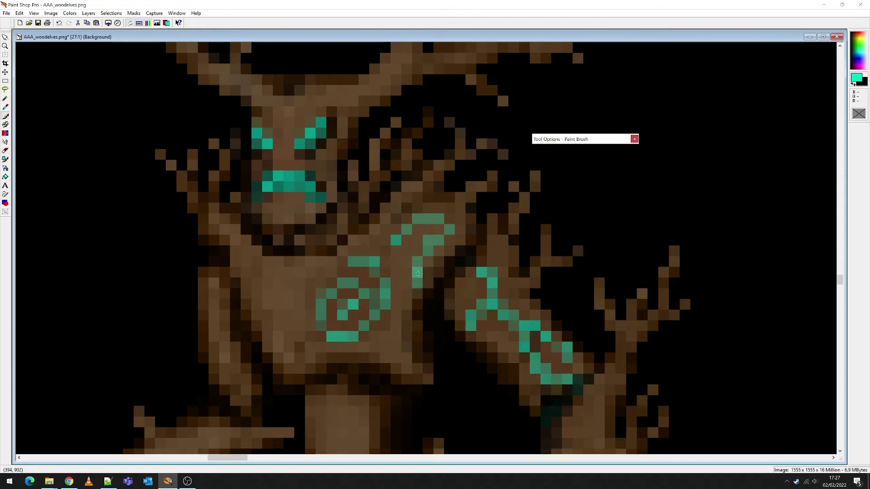
click(428, 251)
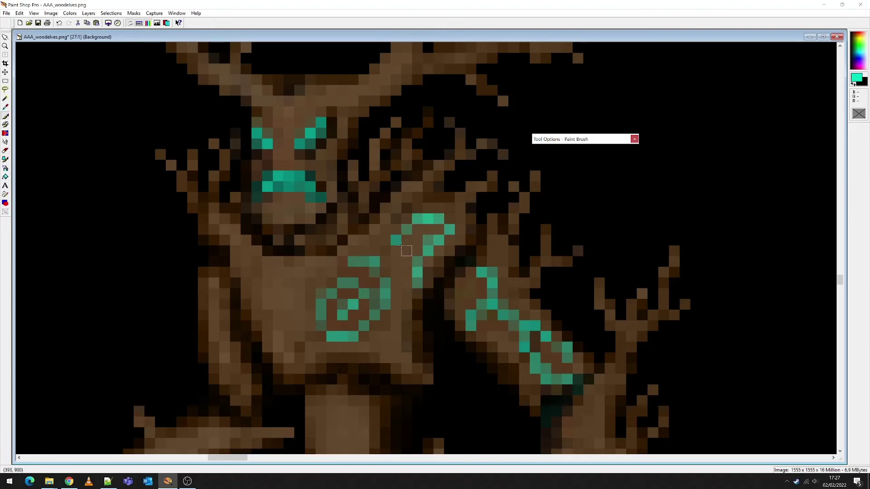
Step: Paint two short horizontal teal rune marks on the waist below the chest, extending them into its shaded right-hand edge
scroll(419, 254, down, 5)
scroll(419, 272, up, 5)
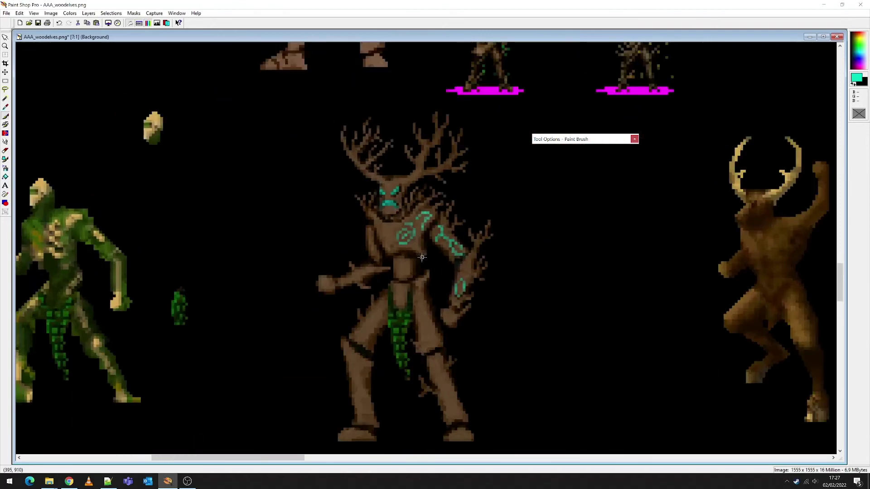
scroll(420, 246, up, 1)
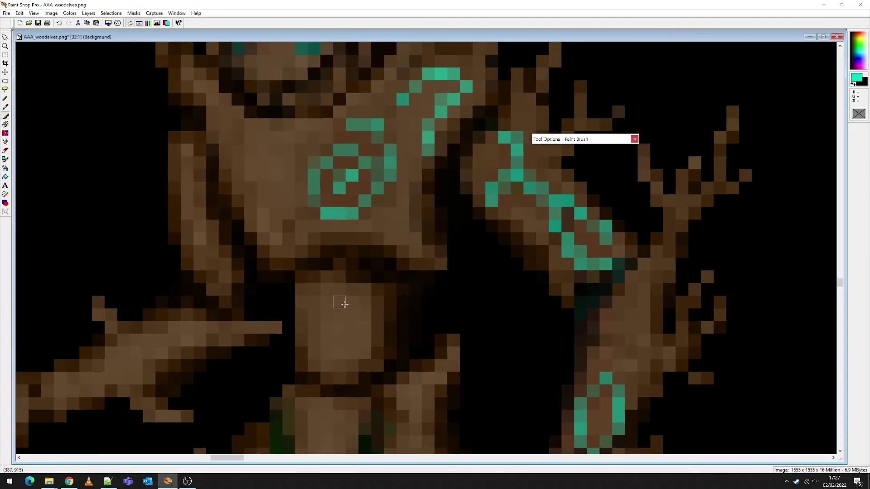
mouse_move(345, 303)
mouse_down()
mouse_move(375, 302)
mouse_move(390, 290)
mouse_move(362, 302)
mouse_move(393, 290)
mouse_move(376, 301)
mouse_move(338, 302)
mouse_up()
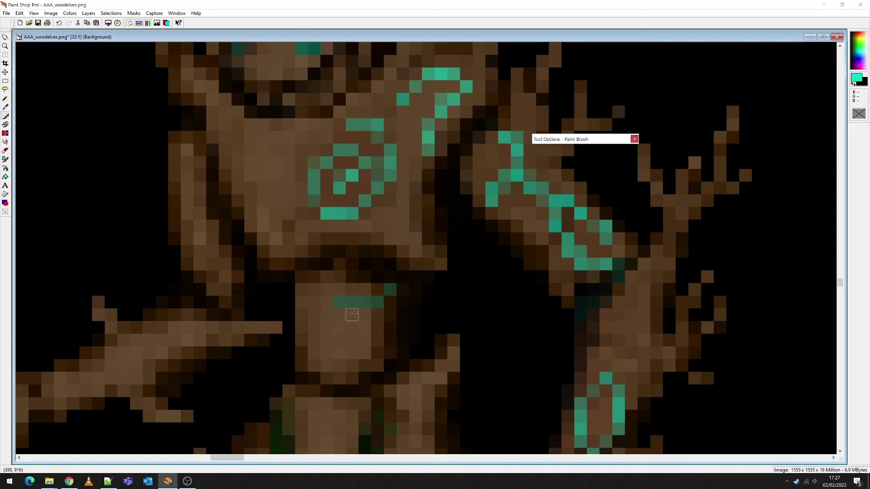
mouse_move(364, 328)
mouse_down()
mouse_move(390, 327)
mouse_move(401, 316)
mouse_move(365, 328)
mouse_move(389, 335)
mouse_move(369, 330)
mouse_move(365, 302)
mouse_move(353, 303)
mouse_up()
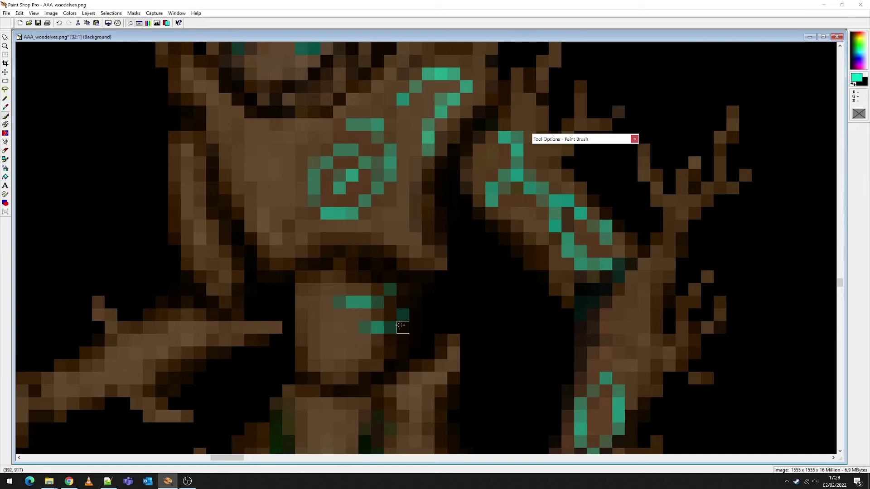
Step: Paint a small teal rune mark at the waist's left edge, toning down stray pixels with black, and check the overall result
click(301, 340)
click(301, 327)
click(301, 328)
right_click(302, 341)
right_click(301, 340)
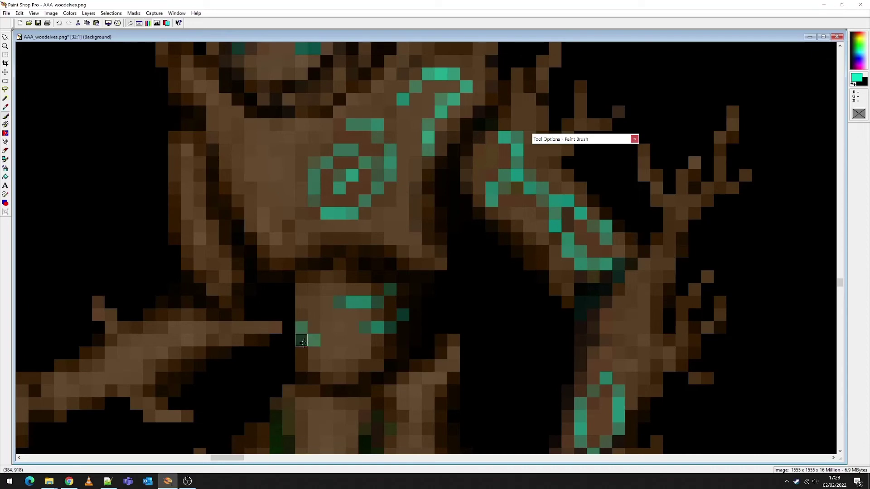
right_click(302, 340)
right_click(315, 341)
right_click(301, 327)
click(314, 341)
click(327, 340)
scroll(448, 310, down, 12)
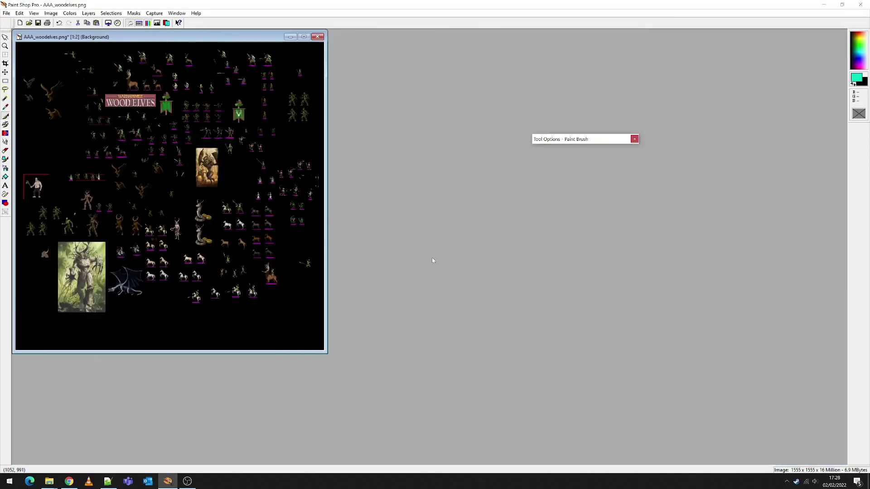
Step: Paint a teal zigzag rune along the forearm above its oval rune, with a short branch hooking down on the outer side
scroll(244, 207, up, 1)
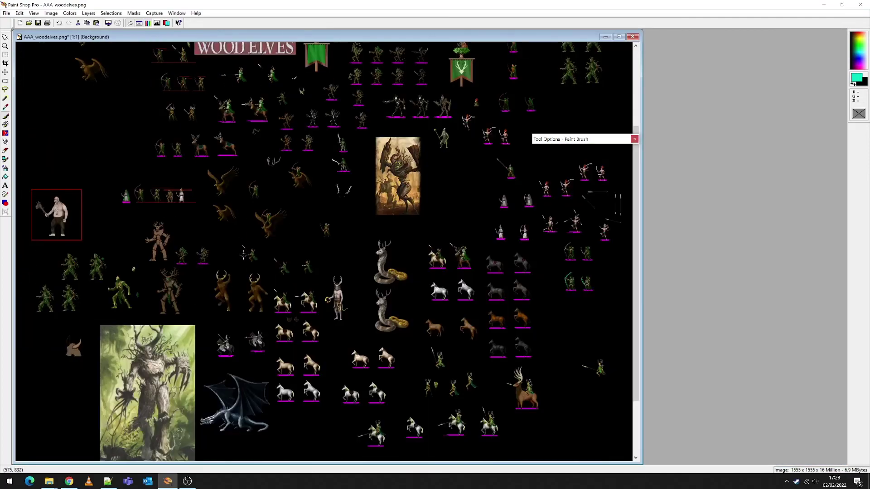
scroll(244, 255, up, 8)
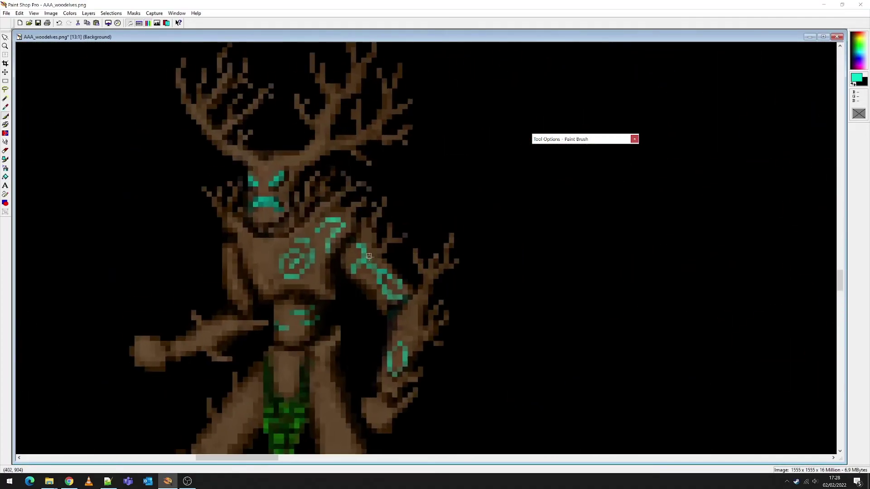
scroll(369, 256, up, 4)
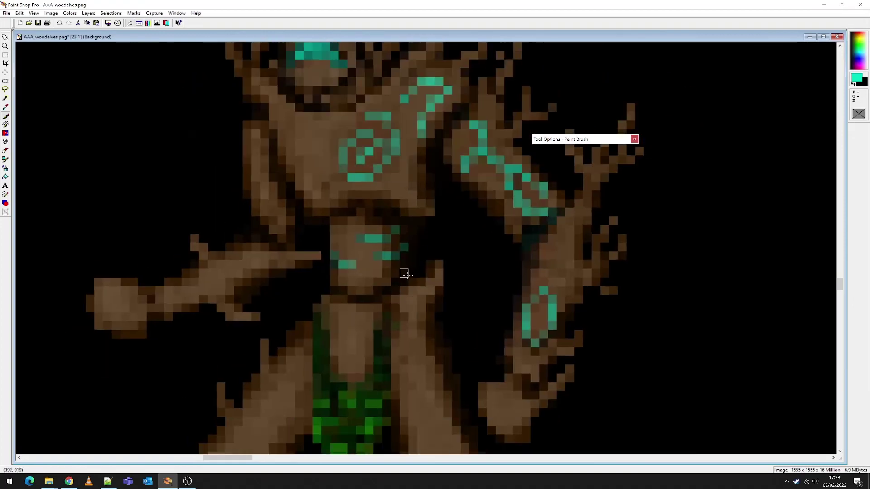
scroll(404, 273, up, 3)
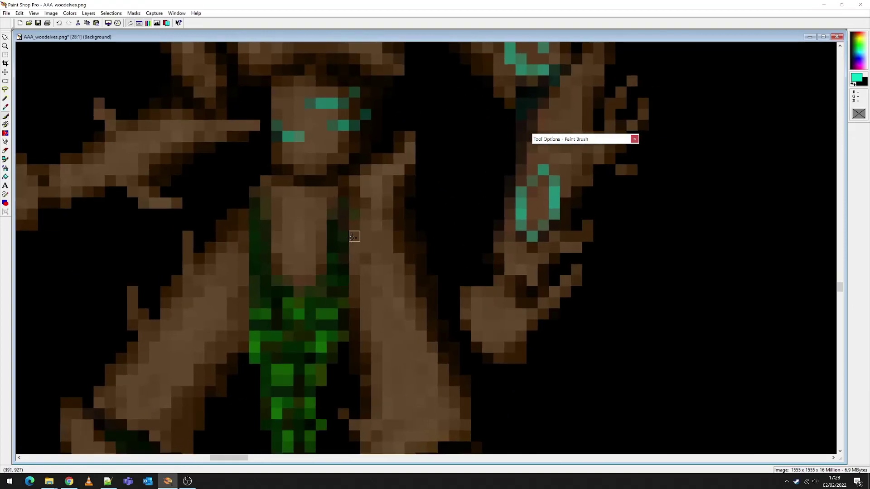
scroll(354, 236, up, 1)
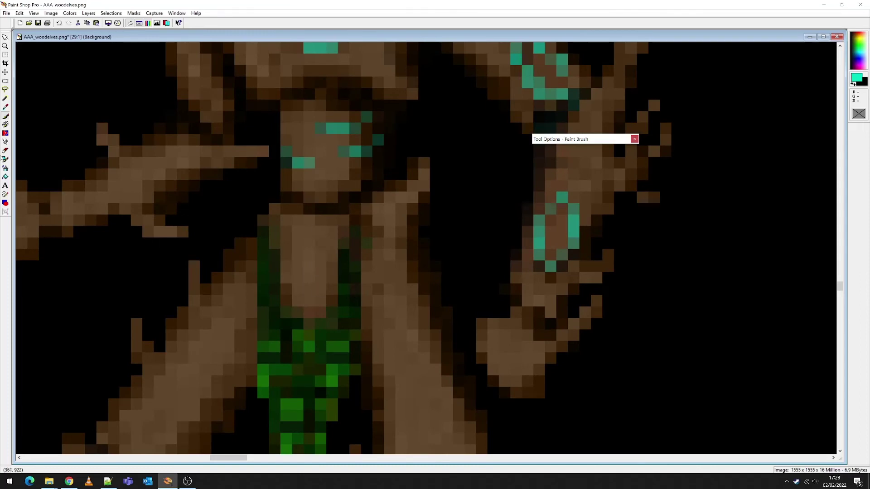
scroll(416, 318, down, 1)
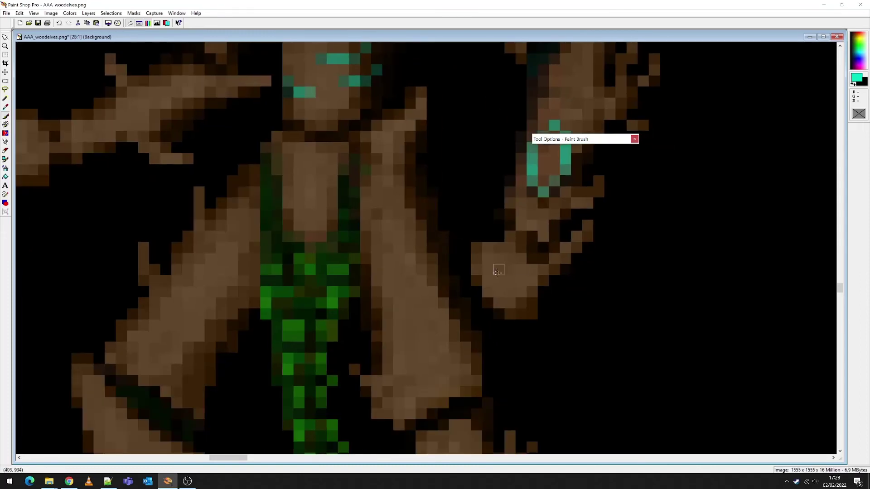
scroll(521, 226, up, 4)
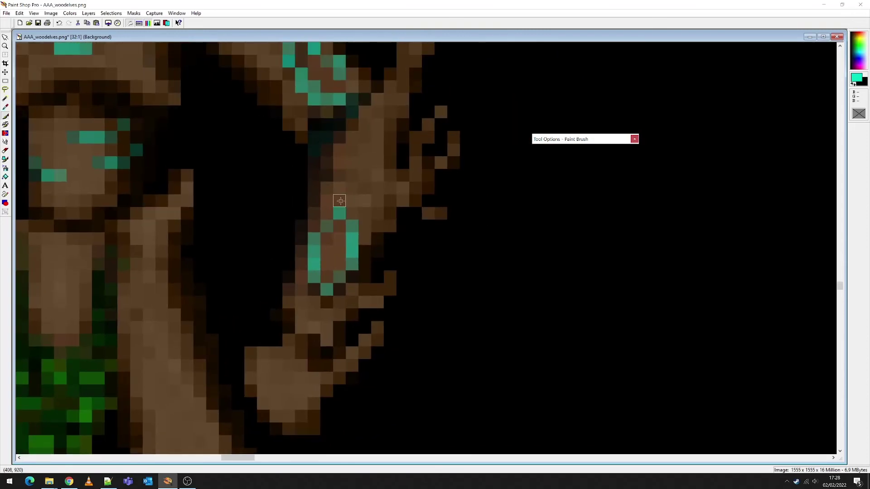
click(352, 187)
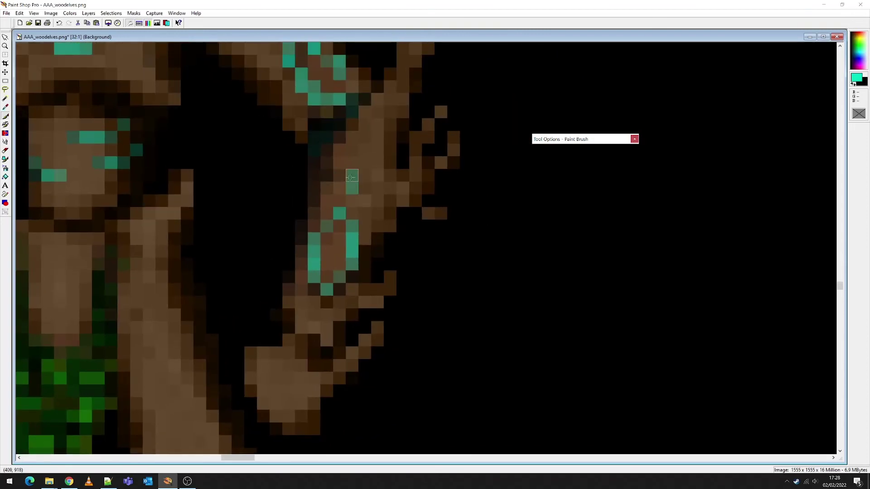
drag(351, 177, 377, 124)
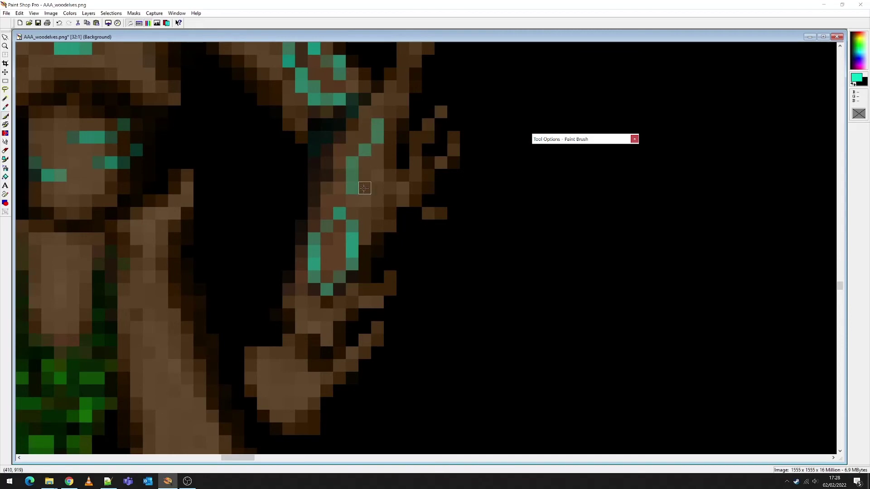
click(364, 175)
click(378, 176)
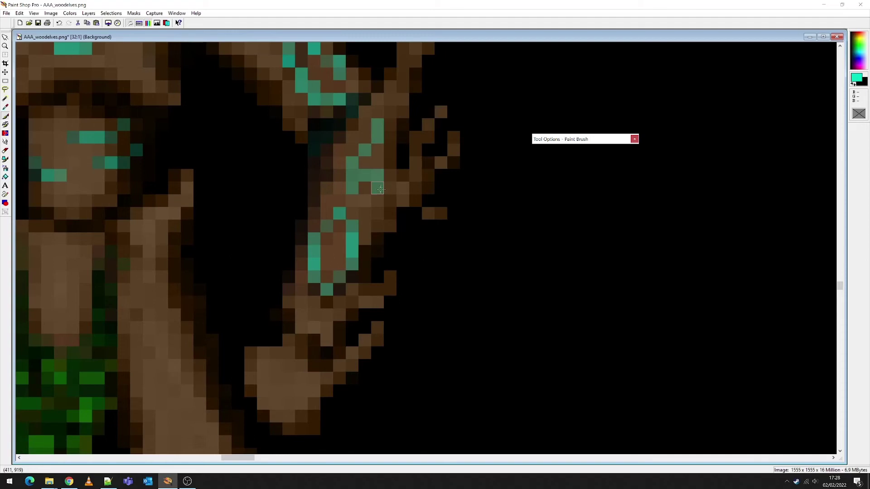
drag(379, 188, 379, 200)
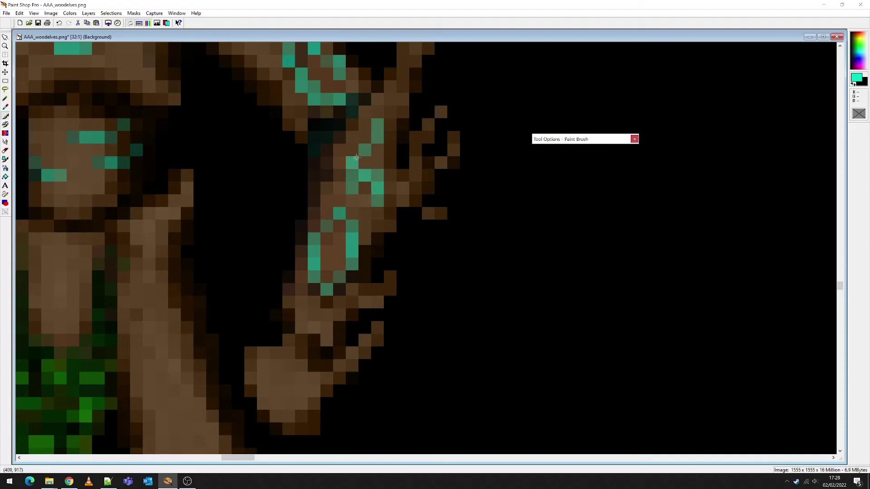
Step: Brighten the zigzag forearm rune, extend its upper tip, and add faint teal pixels along the forearm's shaded inner edge
click(363, 150)
click(351, 162)
click(390, 112)
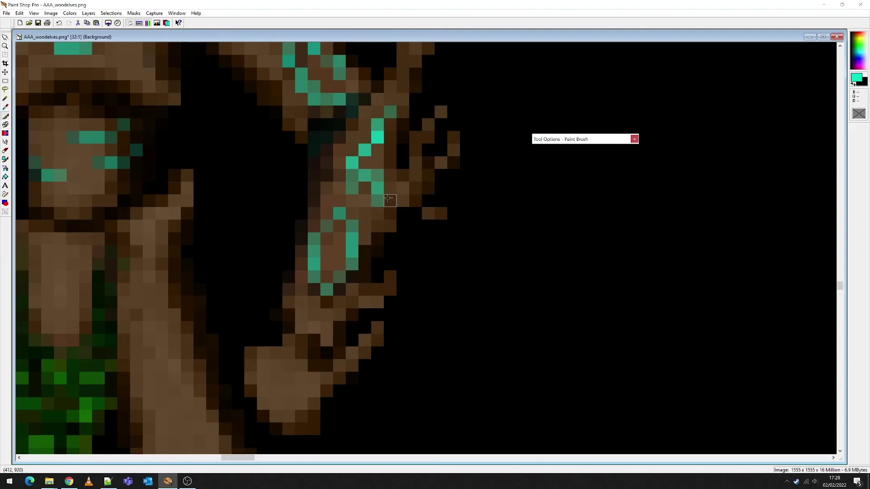
click(314, 162)
click(314, 175)
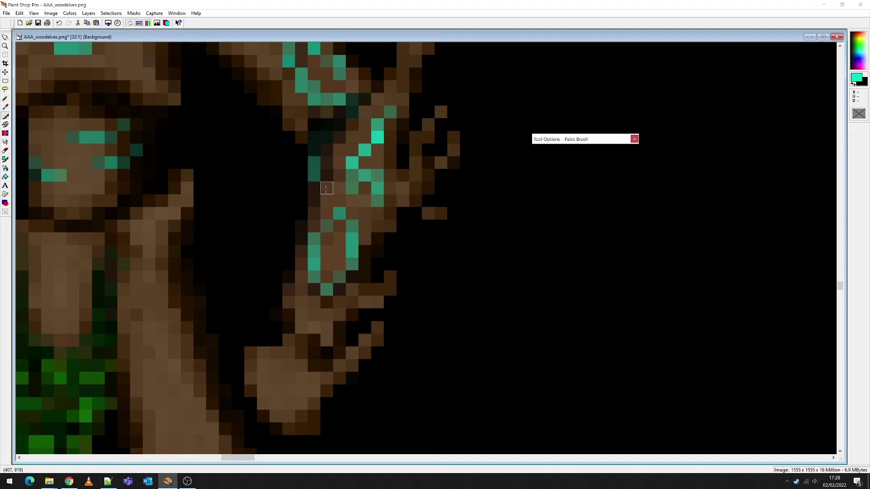
scroll(467, 277, down, 1)
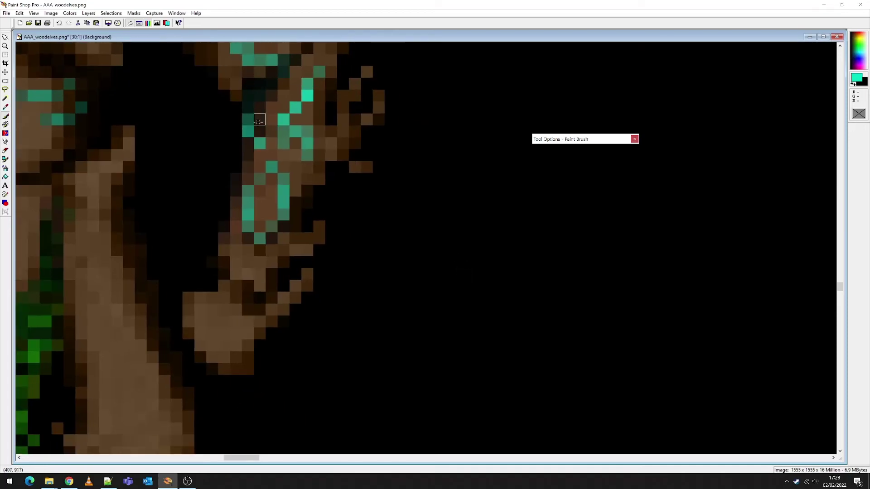
scroll(259, 120, down, 3)
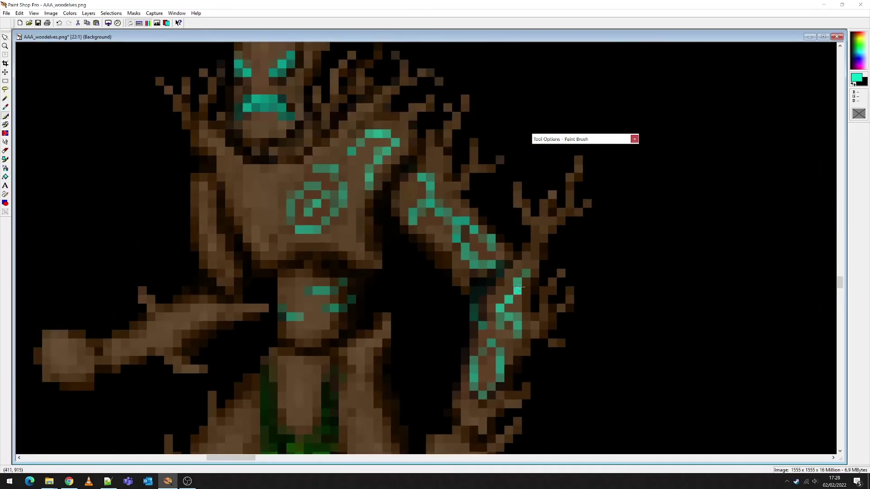
Step: Sample the chest's brown bark colour and paint it over the reddish interior of the oval forearm rune
scroll(518, 287, up, 3)
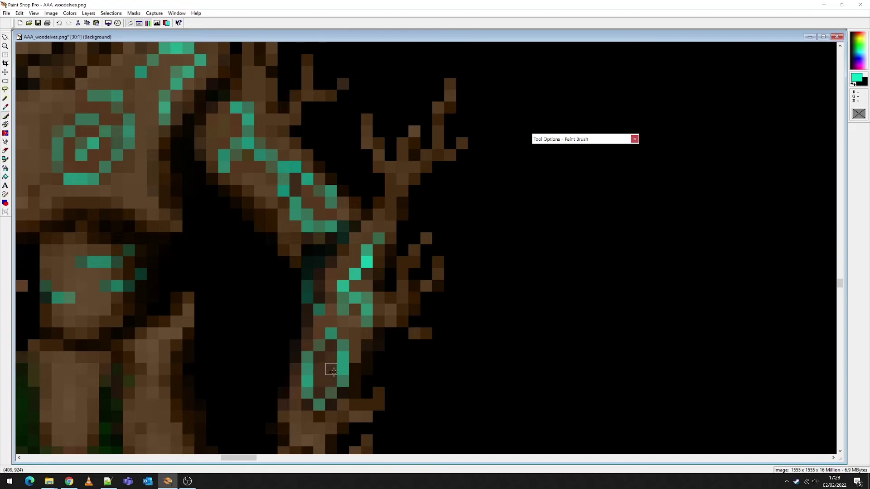
click(6, 107)
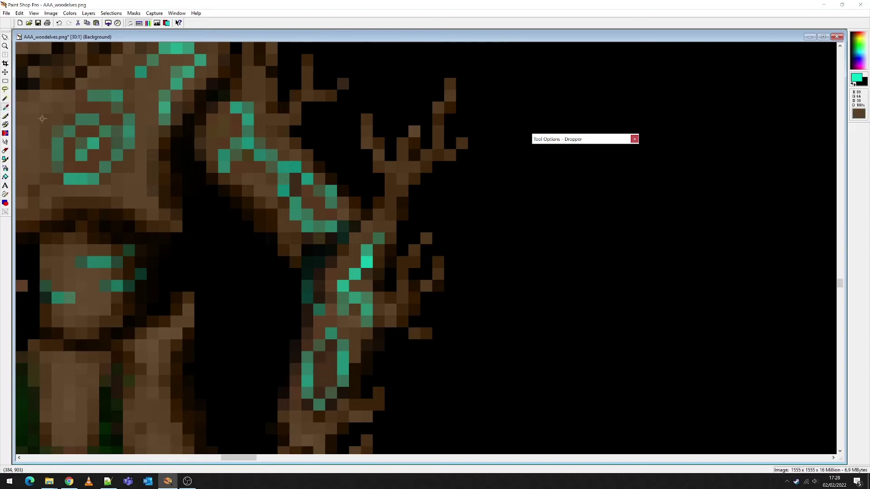
click(42, 116)
click(5, 116)
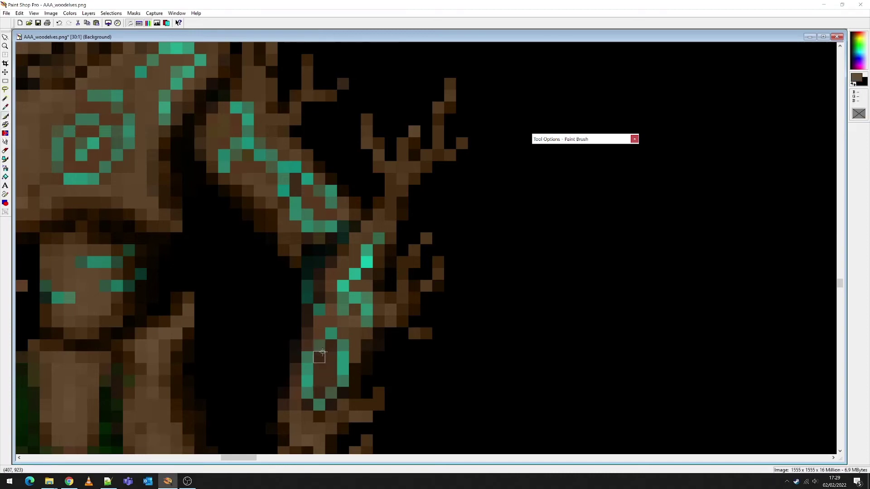
mouse_move(325, 362)
mouse_down()
mouse_move(319, 375)
mouse_move(319, 345)
mouse_up()
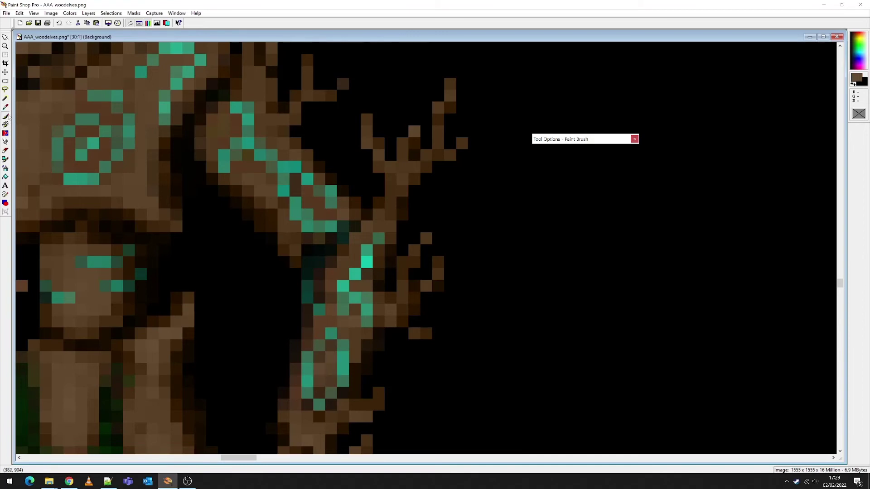
Step: Sample the bright teal #13C6AA from the forearm rune for the paint brush and move the brush options clear of the empty canvas
click(5, 106)
click(367, 262)
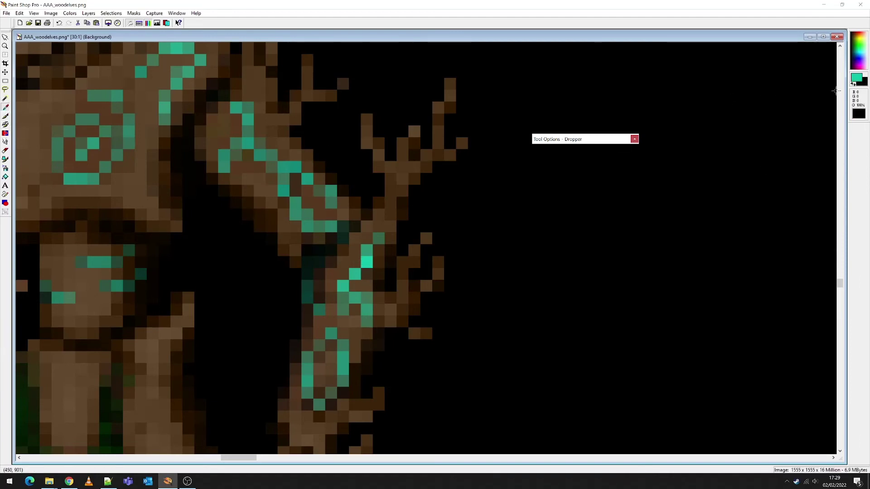
click(858, 75)
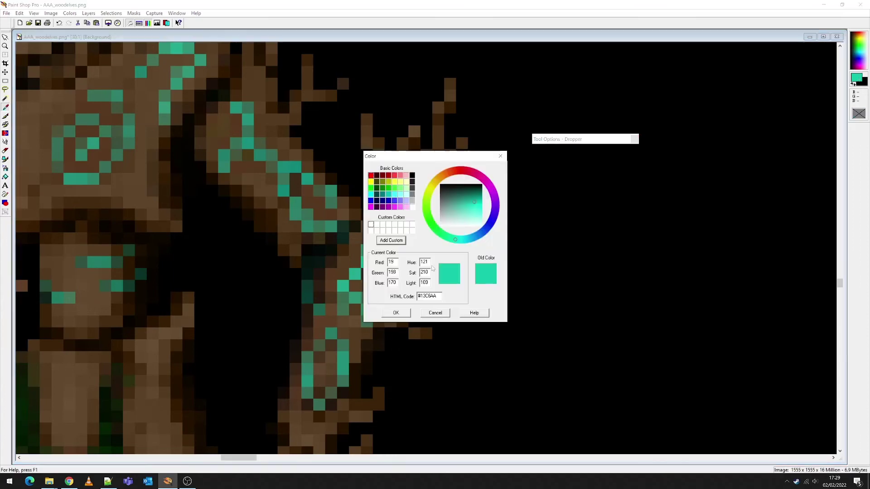
click(396, 313)
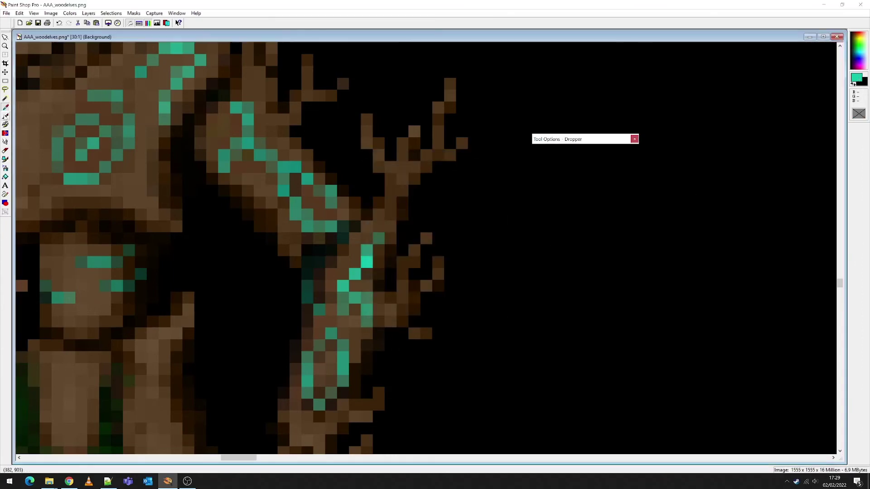
click(5, 116)
mouse_move(605, 140)
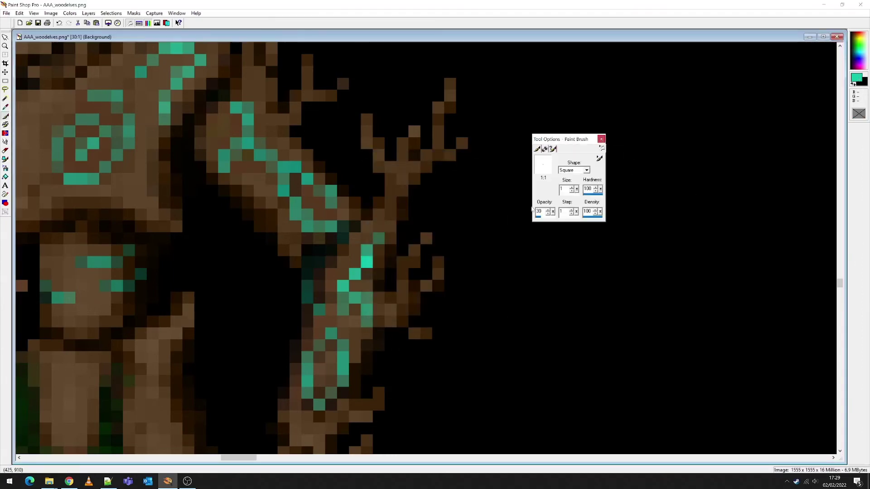
drag(566, 144, 168, 134)
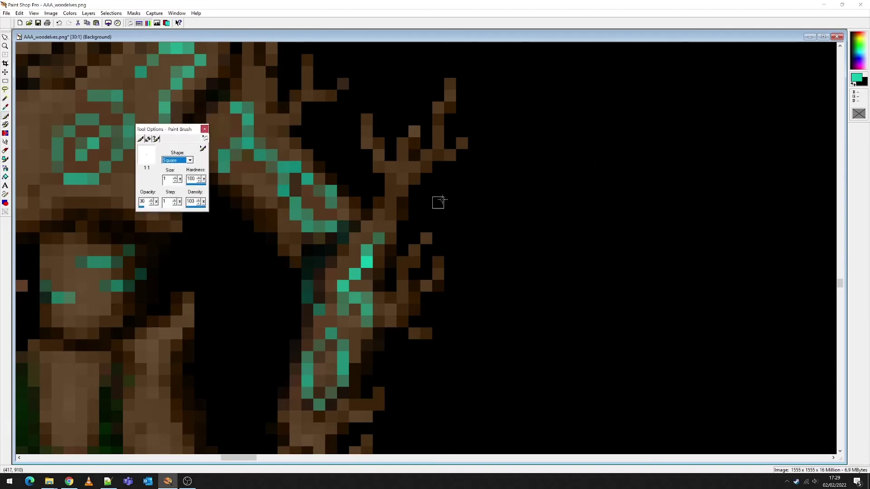
Step: Build a horizontal dark-to-bright teal gradient strip about 14 pixels long on the black area beside the arm, using overlapping strokes
drag(474, 191, 627, 190)
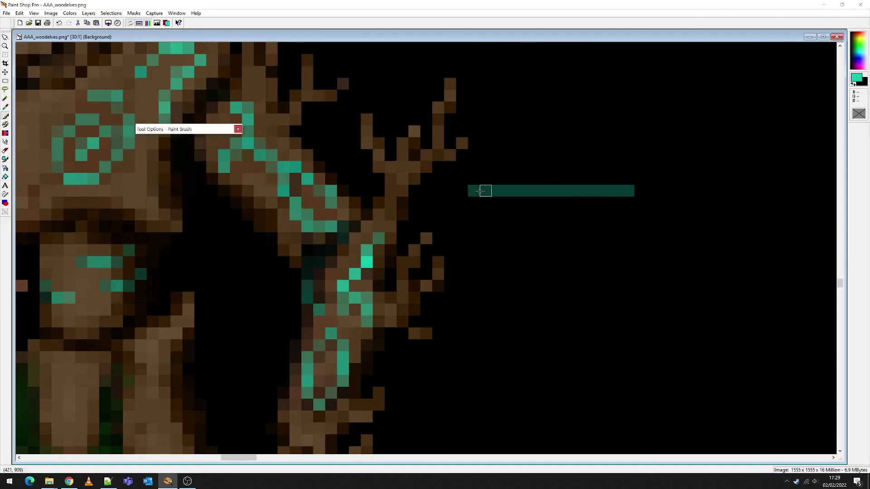
drag(486, 190, 632, 190)
drag(497, 190, 625, 189)
drag(505, 190, 624, 190)
drag(518, 190, 614, 191)
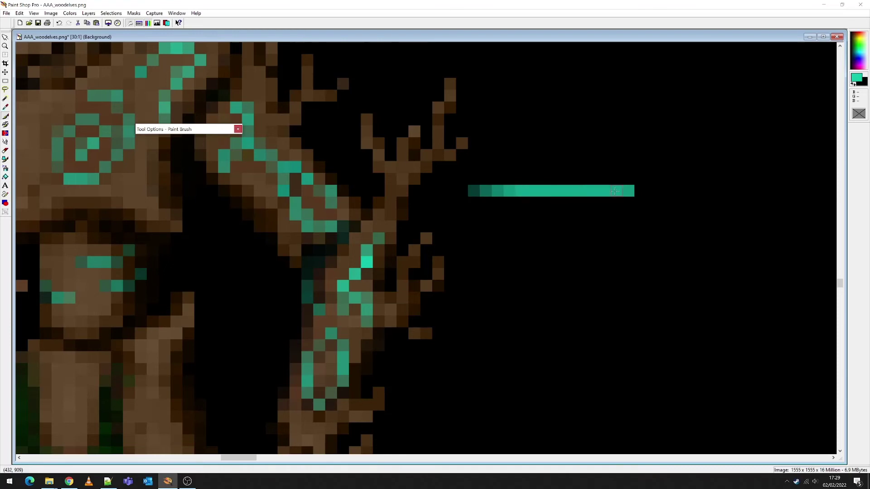
drag(538, 191, 610, 191)
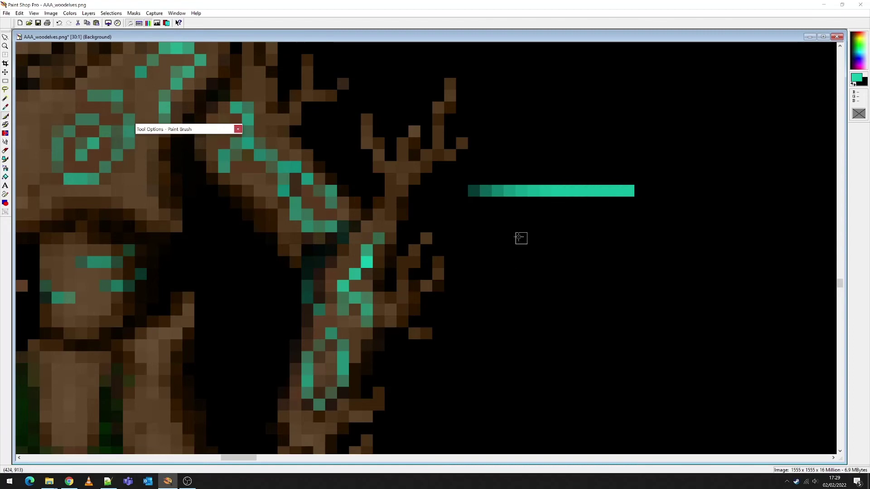
Step: Change the brush colour to white and blend it over the strip's bright end to create progressively paler mint shades
click(858, 76)
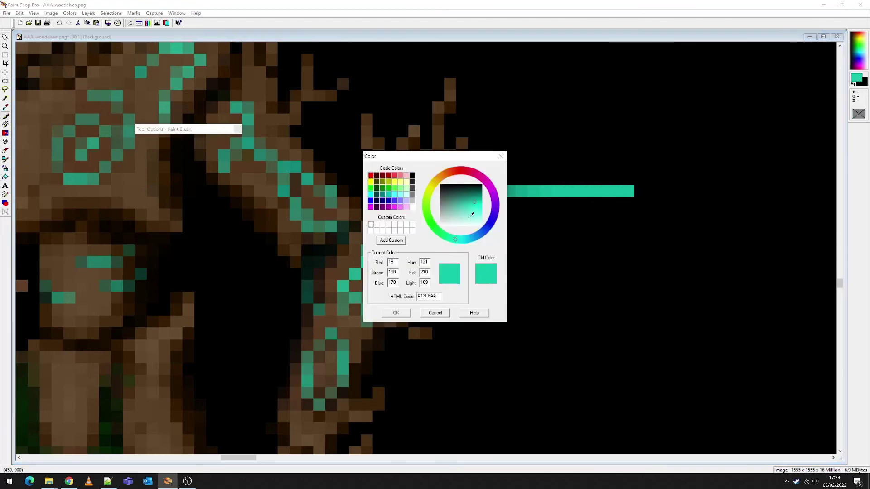
drag(477, 204, 528, 239)
click(395, 313)
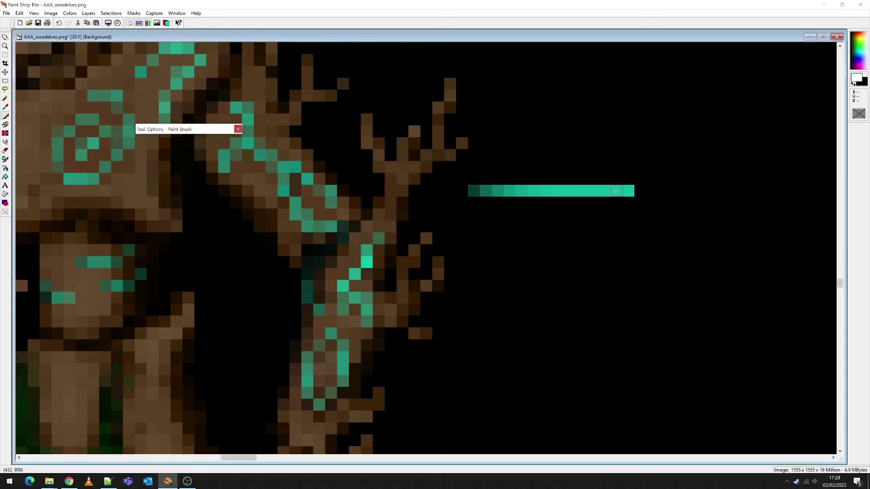
mouse_move(627, 191)
mouse_down()
mouse_move(546, 190)
mouse_move(626, 190)
mouse_move(591, 191)
mouse_move(615, 191)
mouse_up()
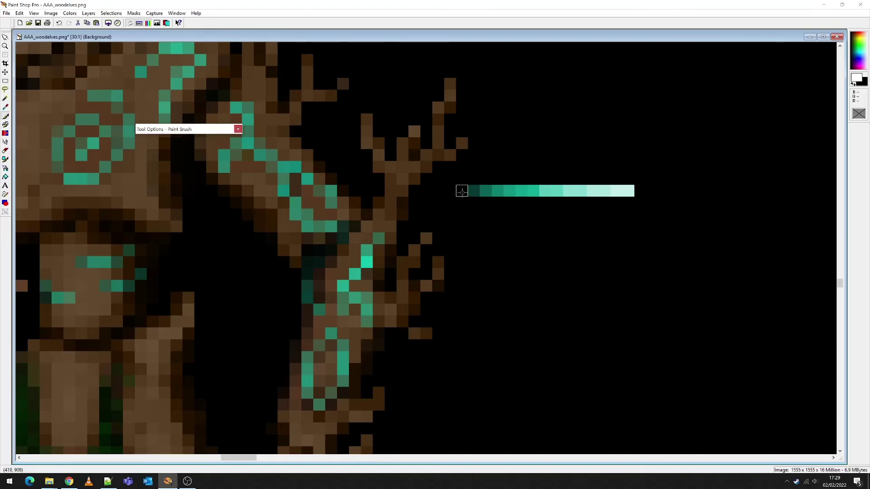
Step: Sample a pale mint shade from the gradient strip and paint highlights over the chest spiral and the shoulder rune
scroll(442, 228, down, 3)
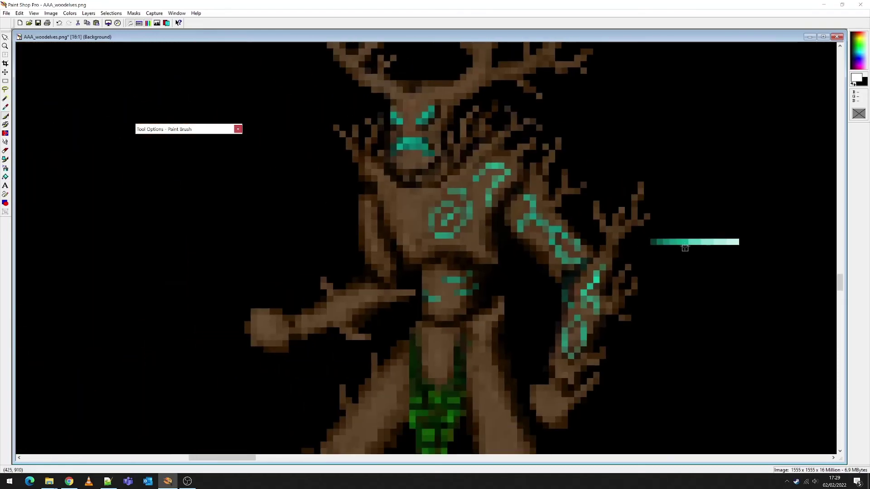
key(e)
scroll(548, 248, up, 3)
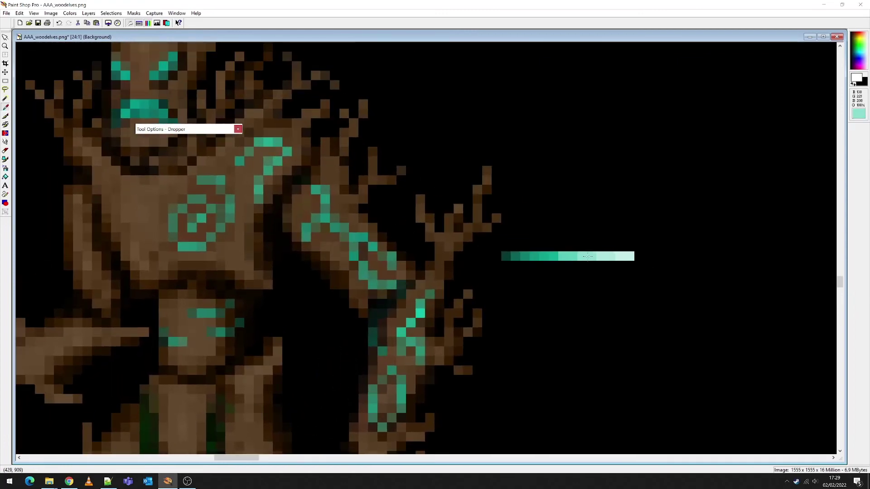
click(590, 256)
key(b)
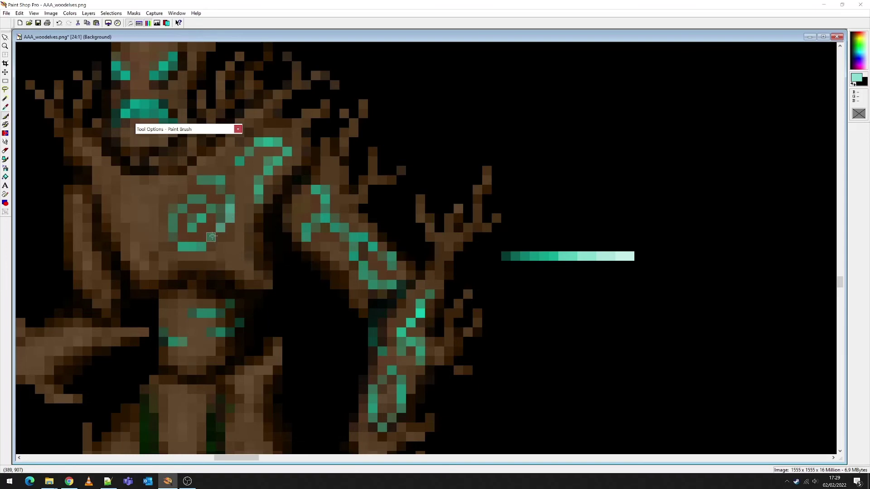
drag(201, 245, 186, 246)
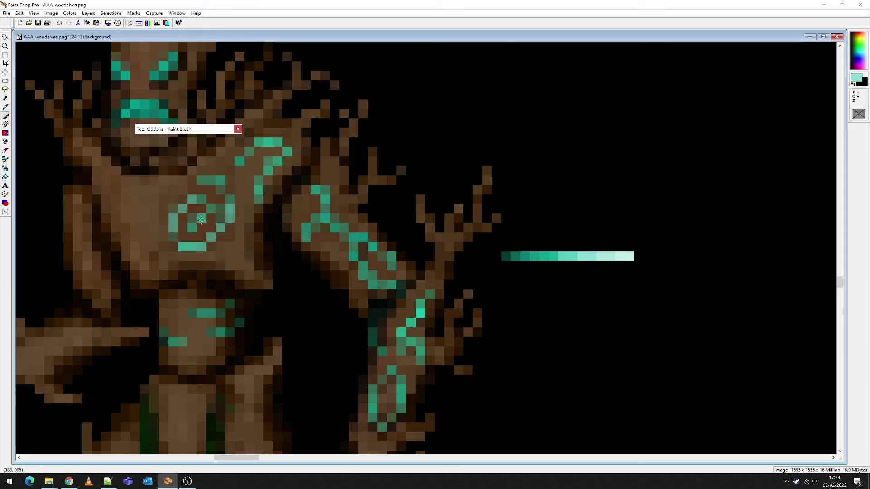
scroll(298, 190, up, 1)
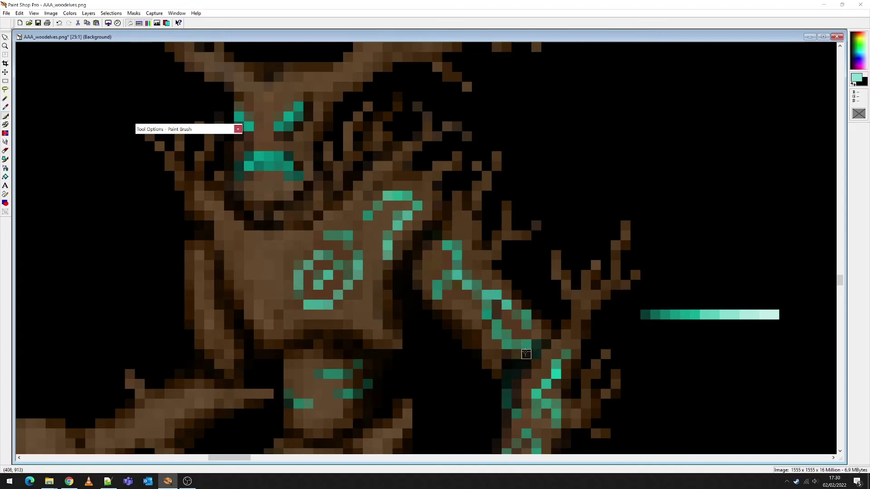
Step: Paint pale mint highlights over the upper stroke of the waist rune and extend it diagonally to the body's edge
scroll(483, 336, down, 1)
drag(279, 285, 291, 284)
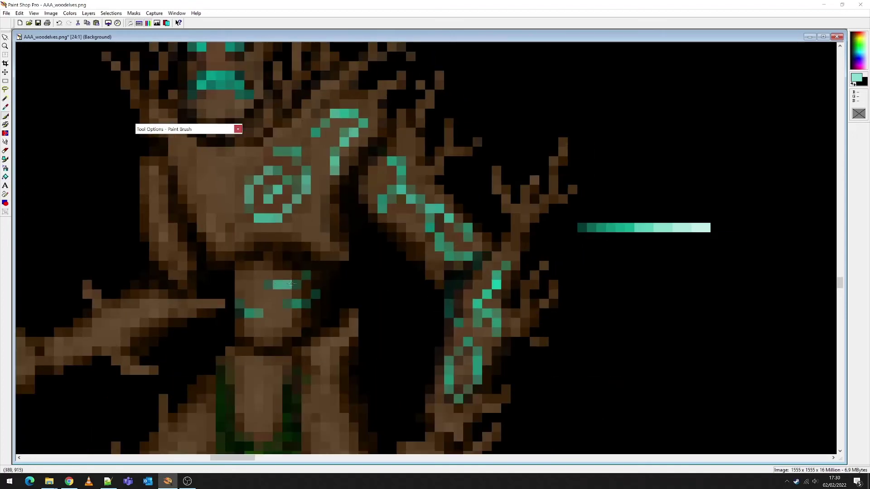
click(304, 277)
click(315, 276)
click(325, 266)
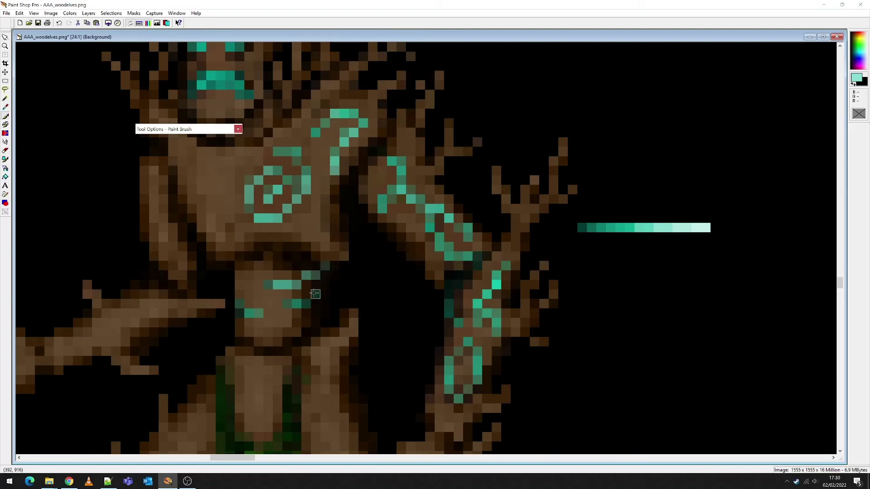
Step: Begin a rune on the outstretched forearm with a few pale mint pixels near the wrist-side twig
scroll(246, 312, down, 6)
scroll(435, 247, up, 6)
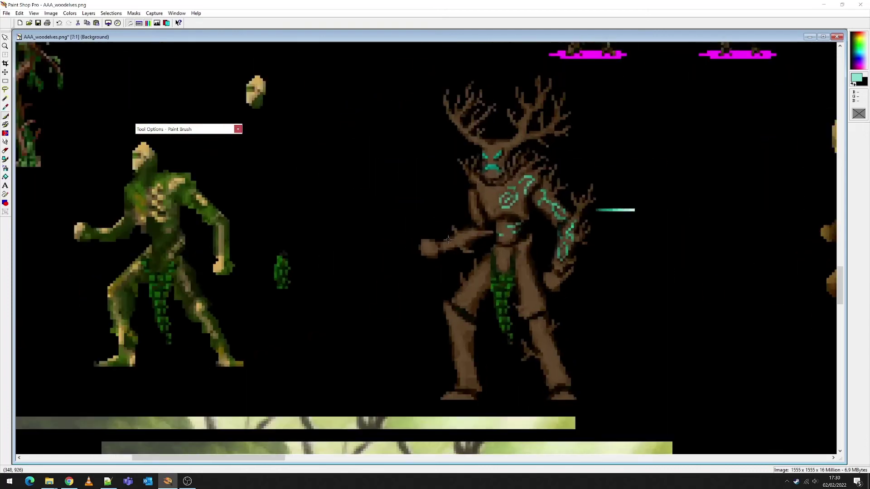
scroll(411, 247, up, 1)
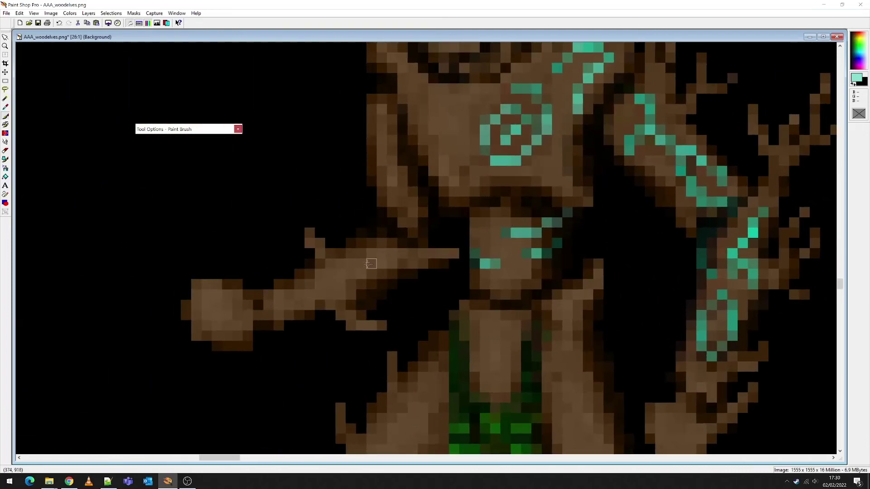
click(300, 273)
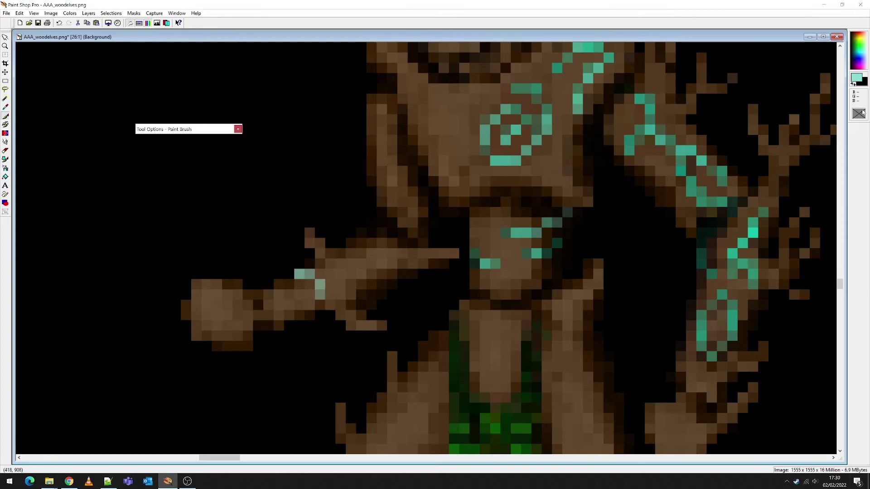
Step: Sample the bright teal from the gradient strip and brighten the paint brush colour to #0ED8B9
scroll(660, 210, down, 1)
click(6, 107)
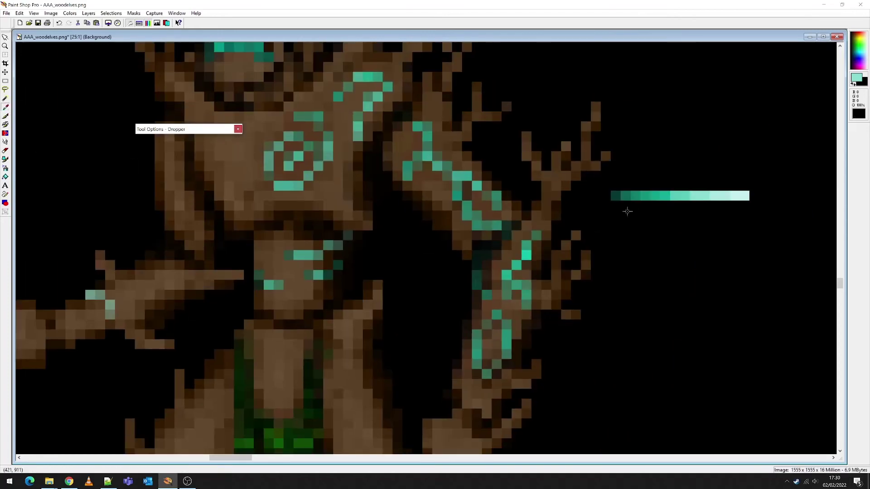
click(666, 196)
click(856, 78)
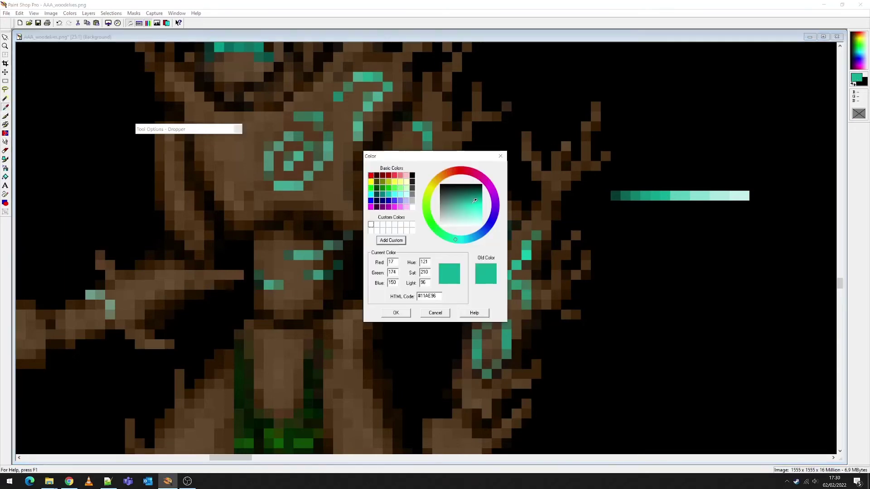
drag(474, 200, 476, 202)
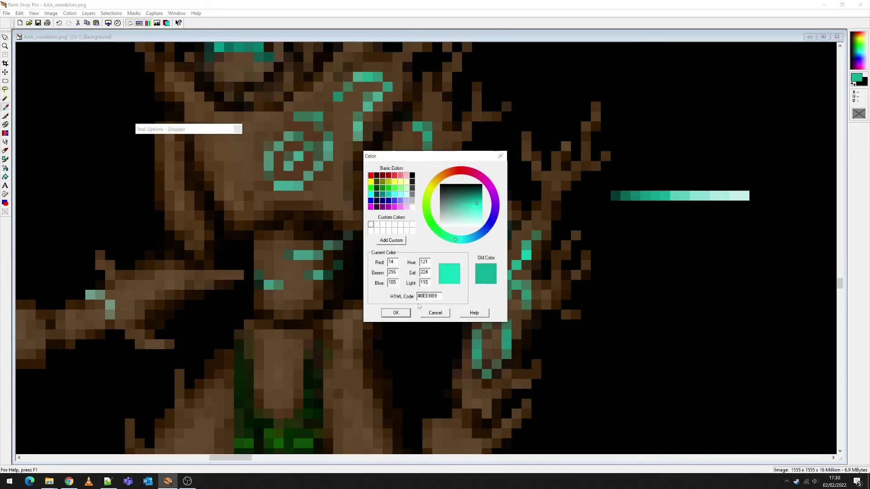
click(403, 313)
key(b)
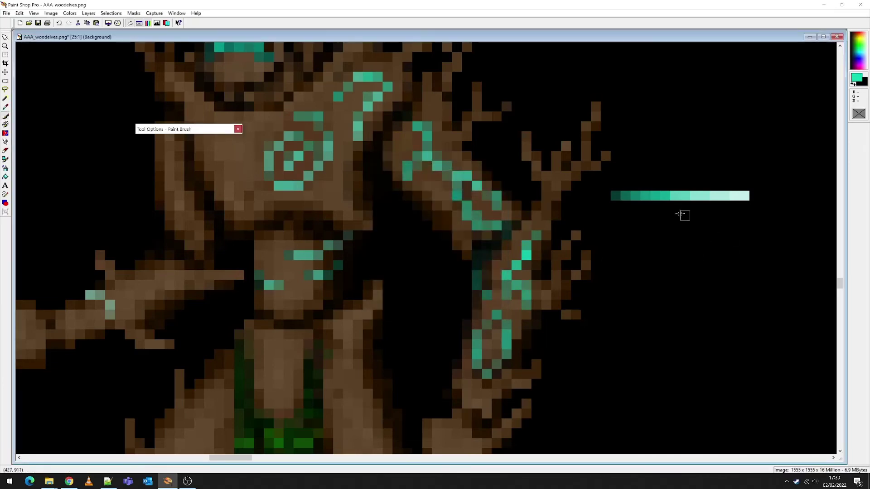
Step: Recolour the pale forearm pixels teal with the Retouch tool and paint a curved continuation of the rune along the forearm
scroll(400, 276, up, 2)
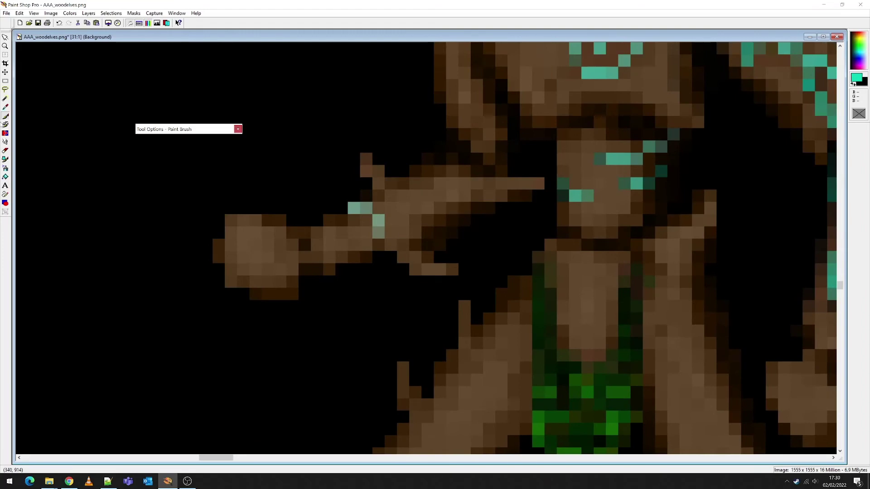
key(r)
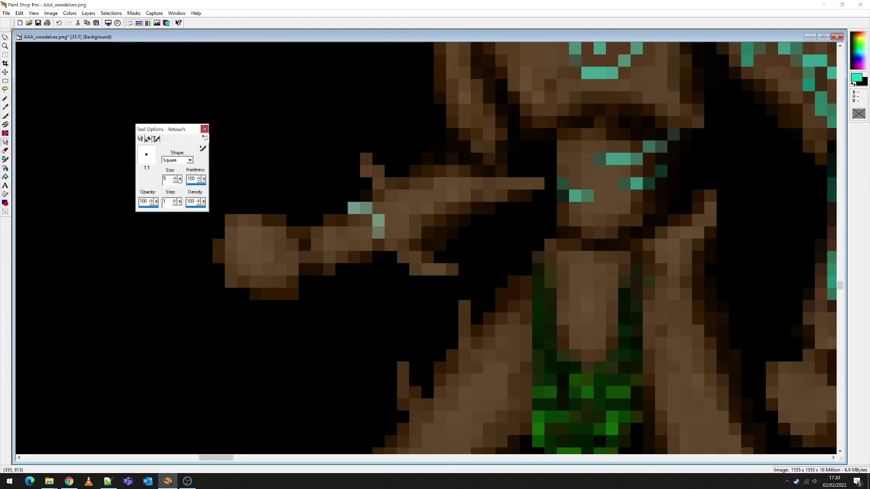
click(180, 181)
mouse_move(353, 208)
mouse_down()
mouse_move(366, 208)
mouse_move(378, 232)
mouse_up()
key(b)
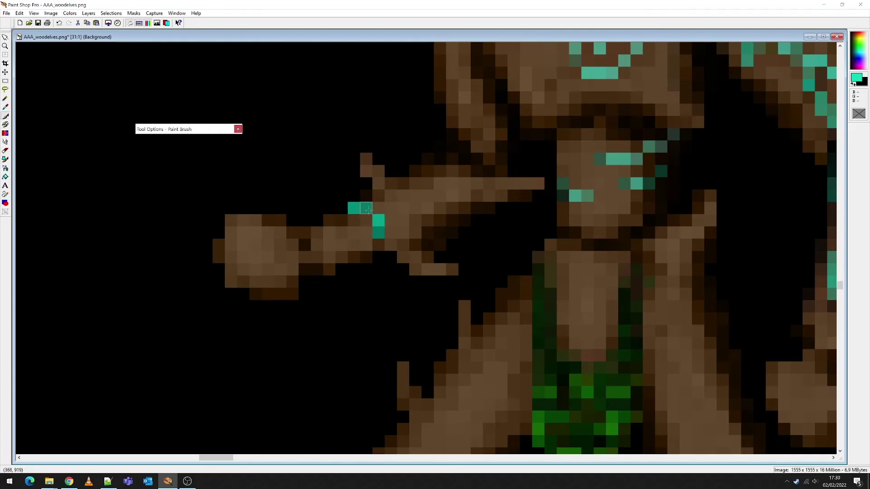
click(382, 220)
mouse_move(402, 232)
mouse_down()
mouse_move(390, 233)
mouse_move(439, 220)
mouse_move(427, 207)
mouse_move(453, 196)
mouse_move(423, 222)
mouse_move(355, 217)
mouse_move(364, 209)
mouse_up()
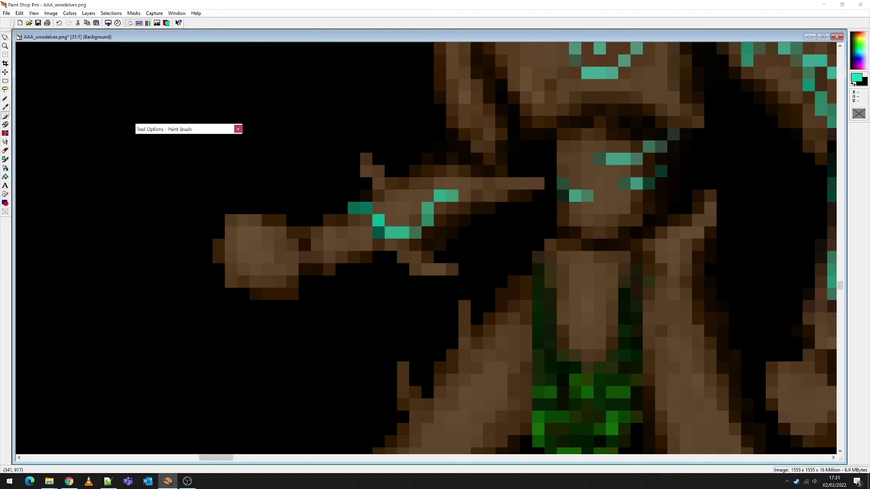
Step: Sample the brown bark colour from the pelvis and lighten the paint brush colour to #8F6C49
key(e)
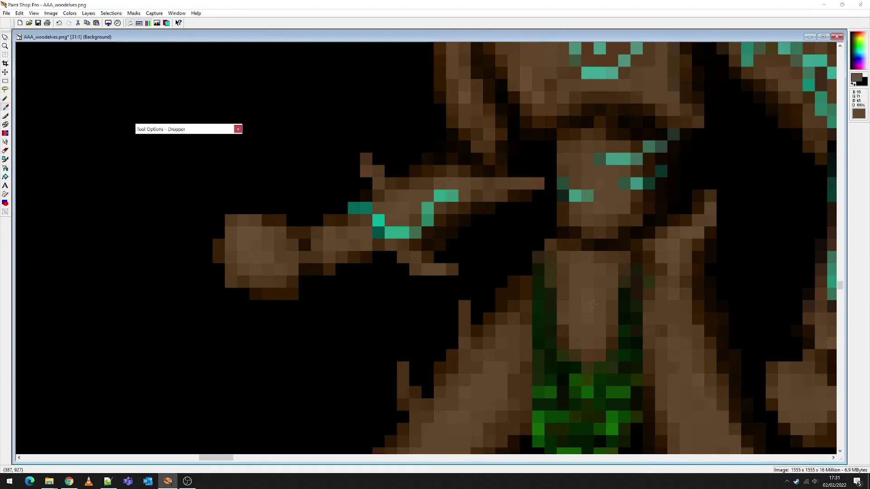
click(858, 77)
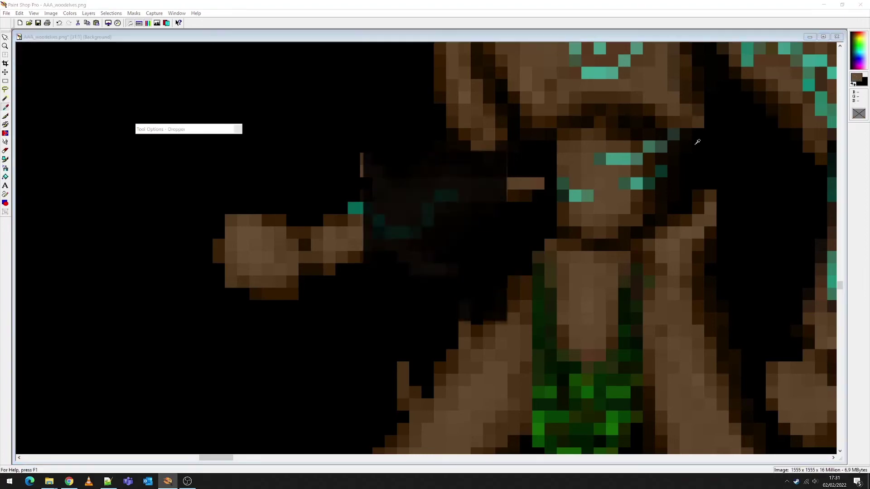
drag(455, 196, 456, 199)
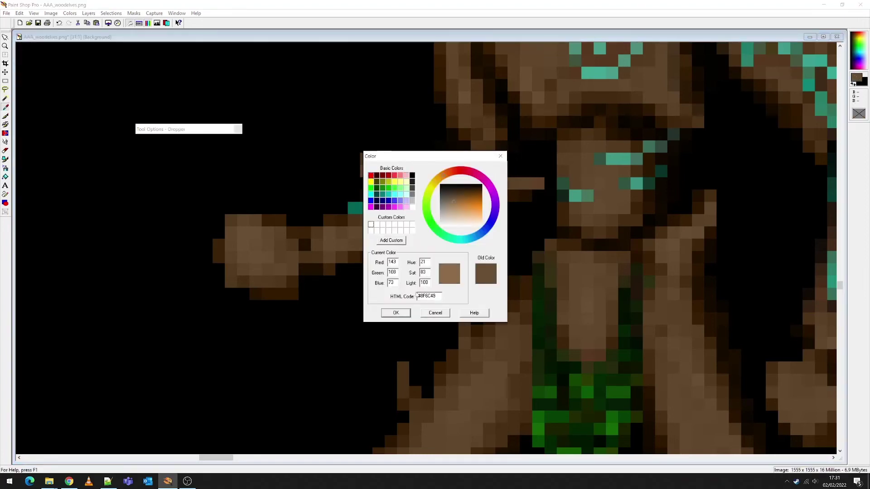
click(407, 312)
click(5, 116)
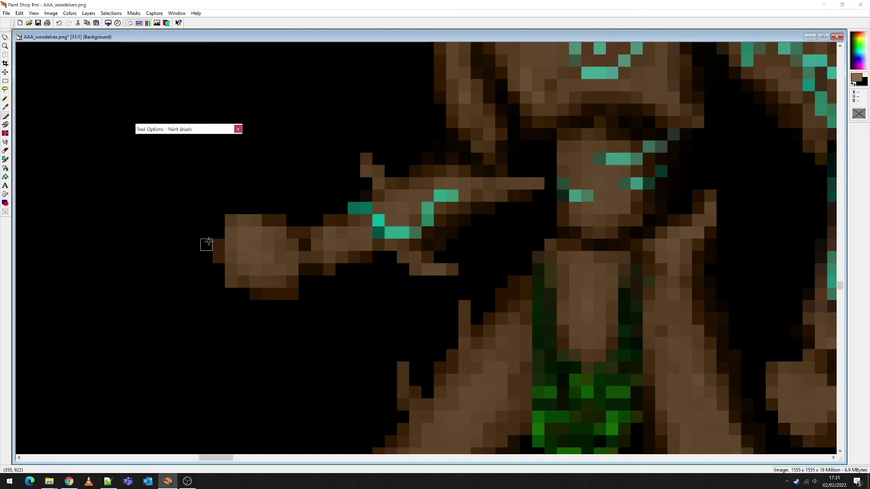
Step: Paint three thin clawed fingers reaching outward and downward from the fist of the outstretched arm
mouse_move(231, 220)
mouse_down()
mouse_move(183, 230)
mouse_move(156, 252)
mouse_up()
mouse_move(231, 257)
mouse_down()
mouse_move(183, 294)
mouse_move(211, 268)
mouse_move(189, 294)
mouse_move(192, 279)
mouse_move(181, 306)
mouse_move(219, 255)
mouse_up()
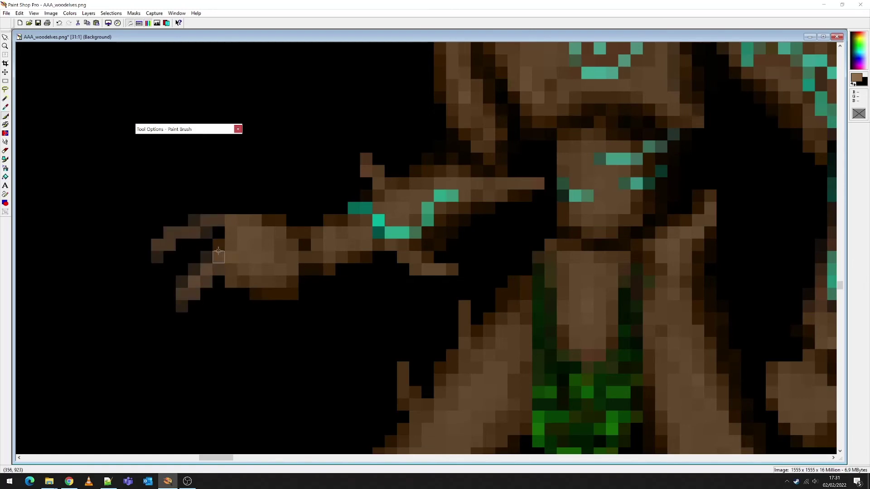
mouse_move(254, 281)
mouse_down()
mouse_move(229, 330)
mouse_move(248, 287)
mouse_up()
scroll(248, 287, down, 8)
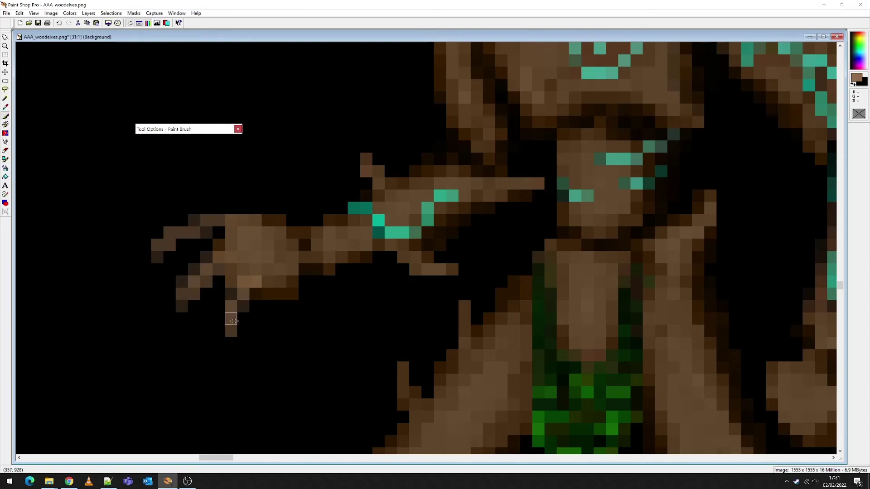
scroll(392, 243, down, 2)
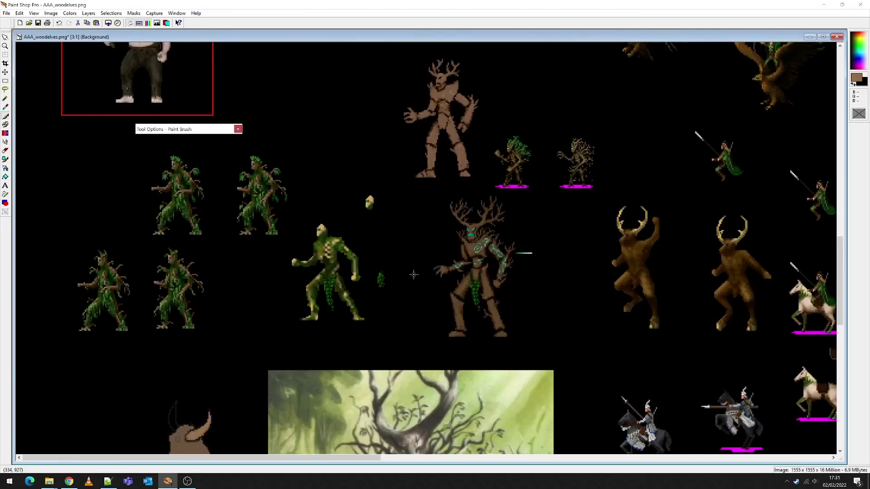
Step: Paint a finger under the heel of the palm and bend the neighbouring one outward, erasing stray pixels with the Clone Brush
scroll(438, 270, up, 8)
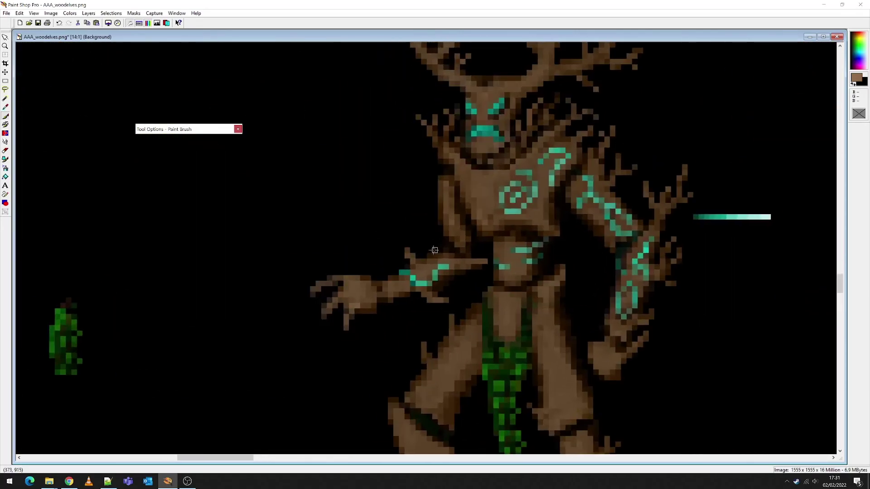
scroll(410, 254, up, 3)
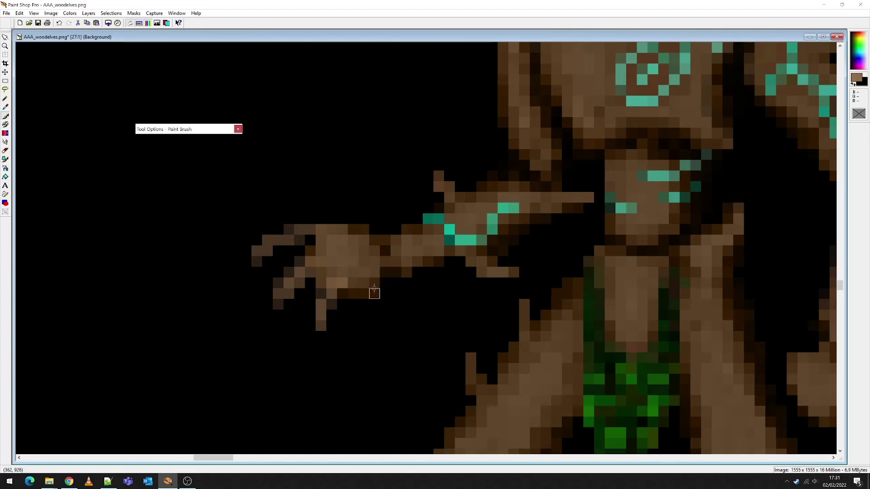
mouse_move(372, 291)
mouse_down()
mouse_move(354, 301)
mouse_move(353, 311)
mouse_move(363, 306)
mouse_move(354, 316)
mouse_move(310, 326)
mouse_up()
click(5, 124)
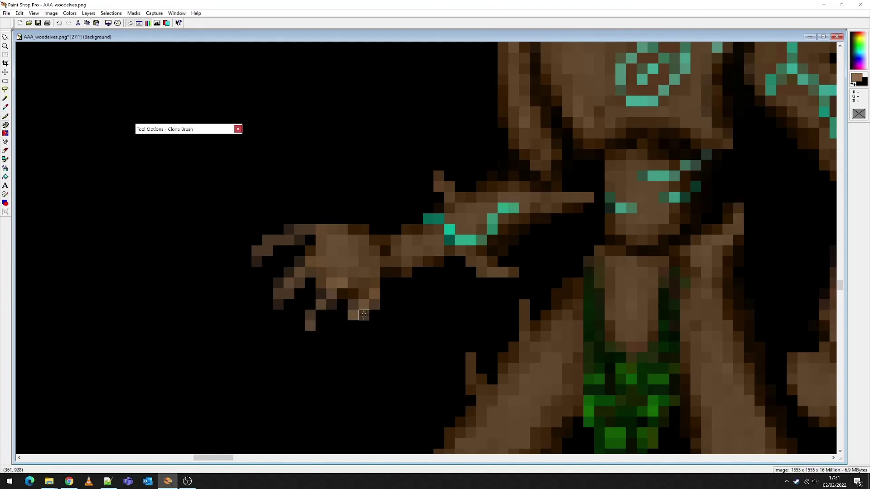
click(5, 116)
drag(342, 325, 340, 301)
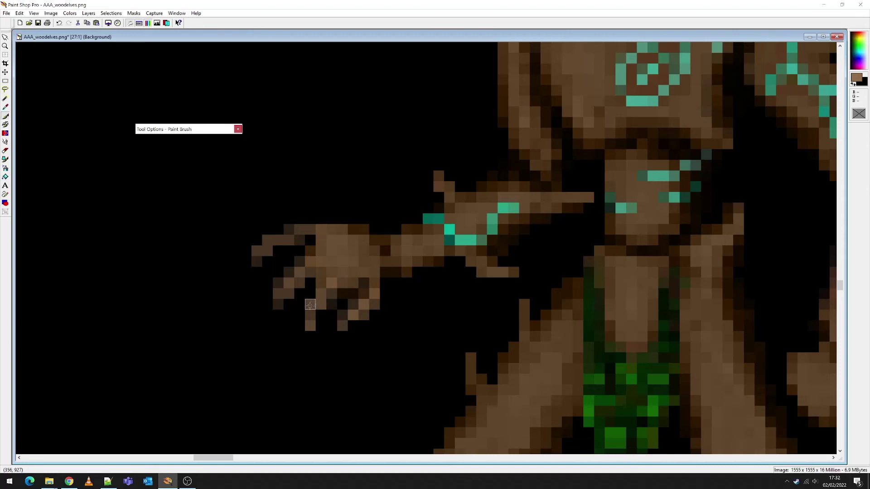
mouse_move(309, 304)
mouse_down()
mouse_move(299, 326)
mouse_move(310, 315)
mouse_up()
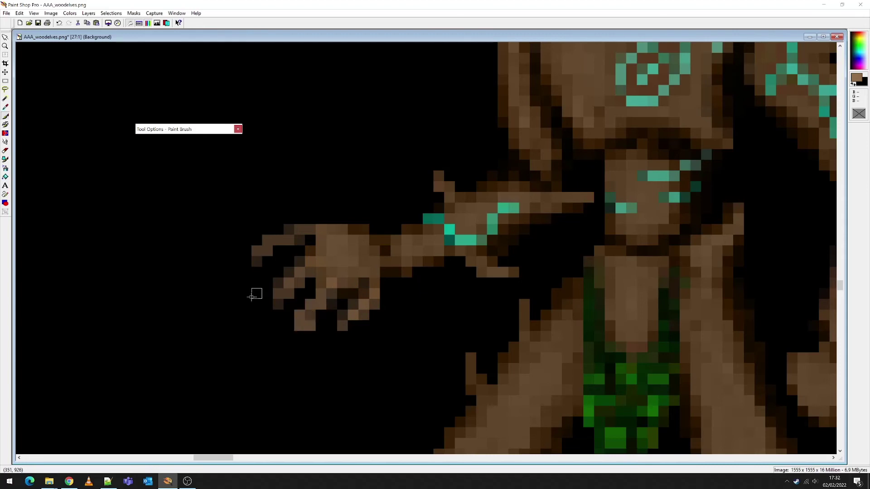
click(5, 124)
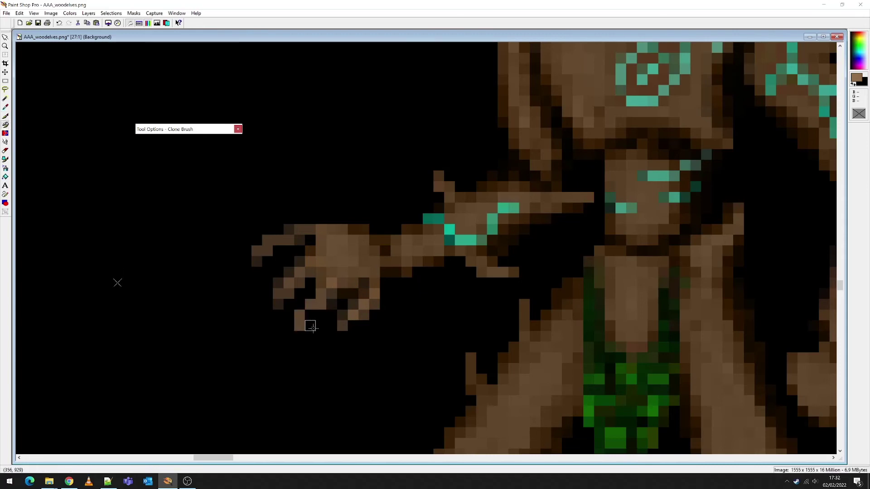
click(5, 116)
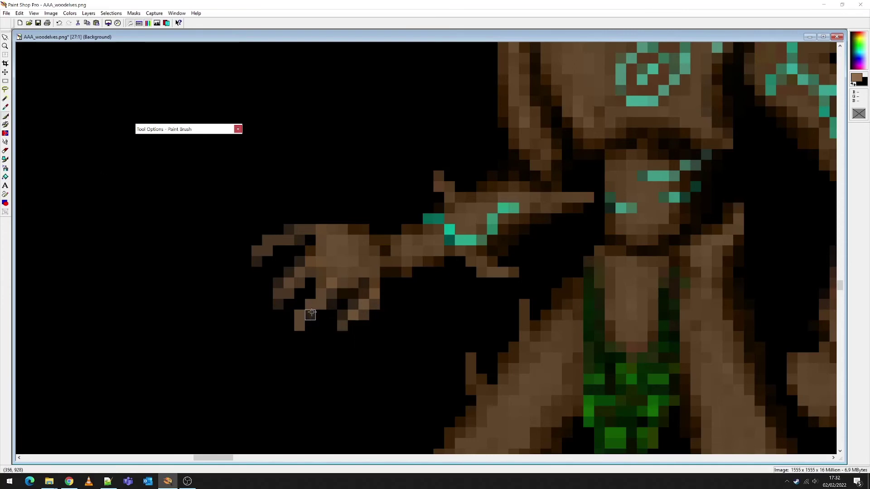
Step: Lighten the palm and upper finger with brown strokes and shorten that finger's tip with the Clone Brush
mouse_move(331, 282)
mouse_down()
mouse_move(349, 275)
mouse_move(303, 270)
mouse_move(332, 260)
mouse_move(279, 298)
mouse_move(266, 242)
mouse_move(251, 253)
mouse_move(311, 240)
mouse_up()
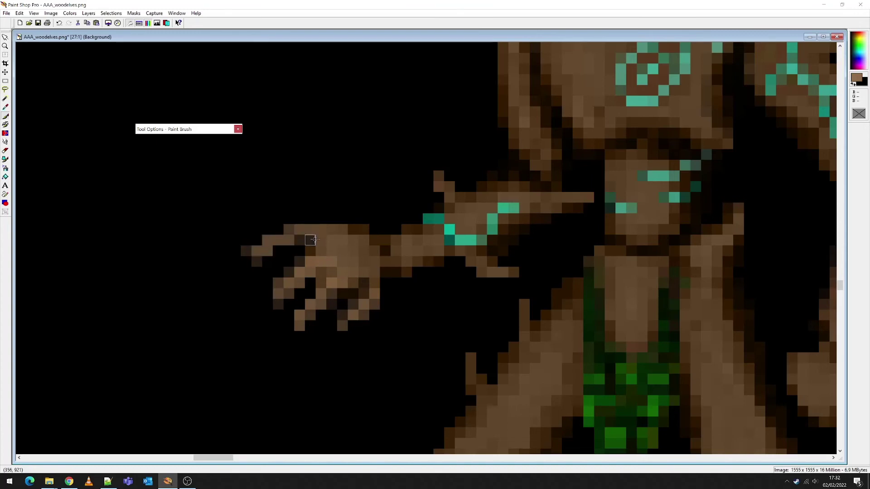
click(5, 125)
mouse_move(286, 250)
mouse_down()
mouse_move(264, 239)
mouse_move(247, 251)
mouse_up()
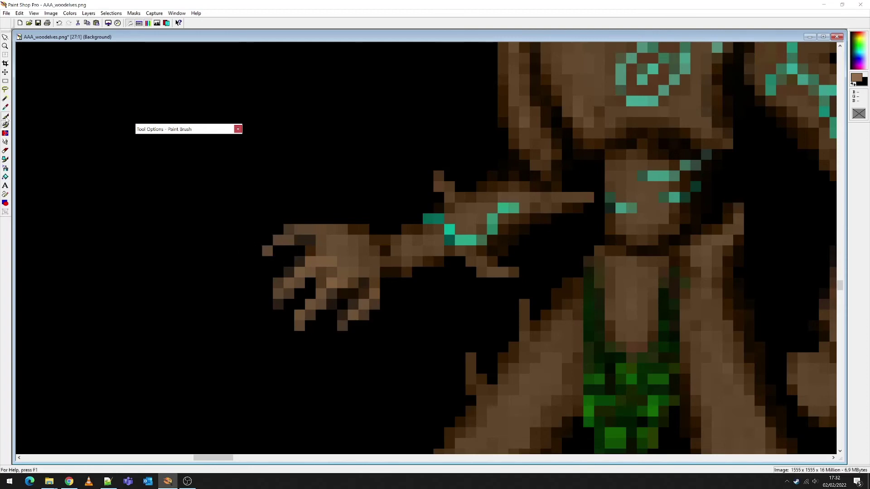
click(5, 116)
scroll(430, 248, down, 5)
scroll(430, 248, down, 1)
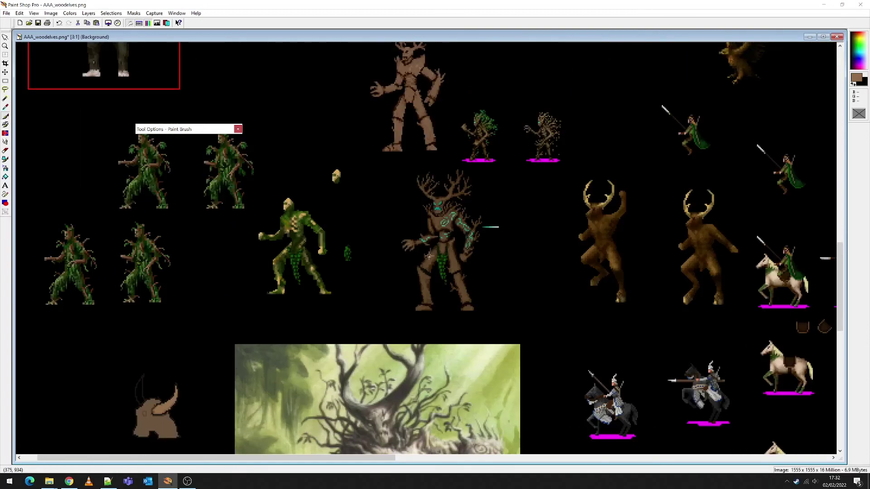
Step: Select the outstretched clawed hand and move it off the arm onto the empty black area
scroll(432, 262, up, 7)
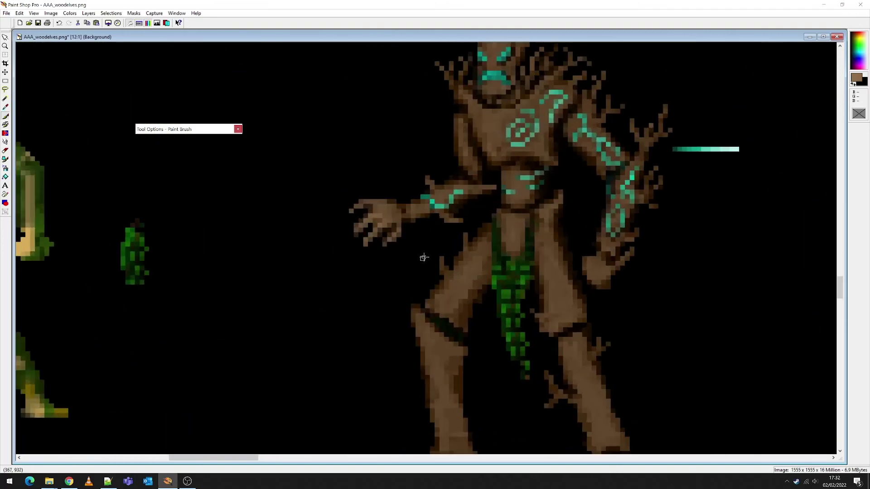
scroll(430, 229, up, 2)
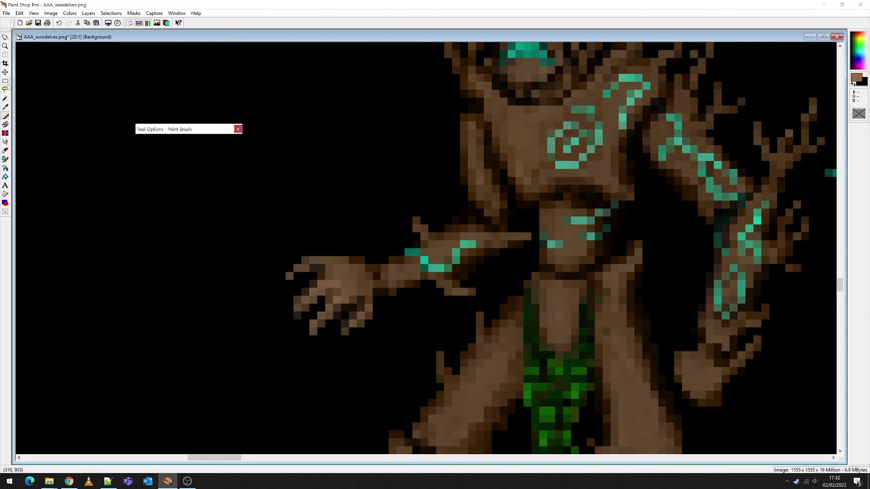
click(6, 81)
mouse_move(245, 239)
mouse_down()
mouse_move(324, 287)
mouse_move(380, 352)
mouse_move(228, 352)
mouse_up()
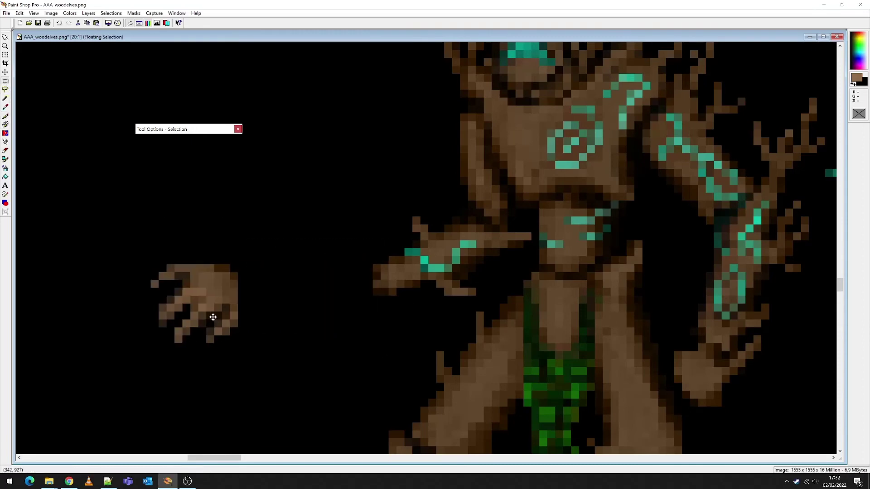
Step: Rotate the floating hand selection 90 degrees to the left
click(51, 14)
click(59, 38)
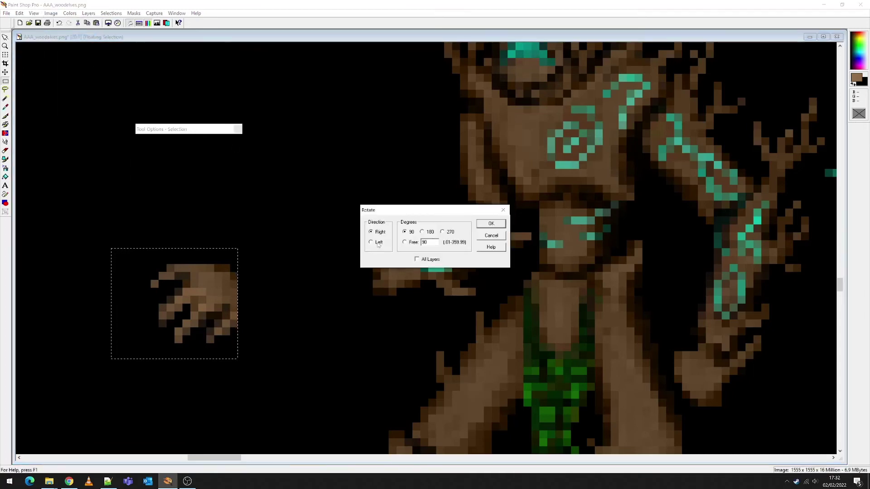
click(491, 223)
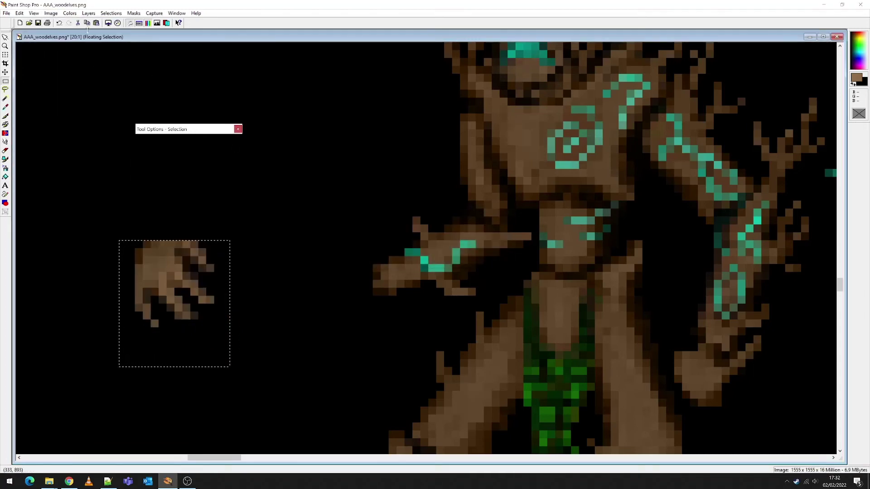
Step: Rotate the floating hand another 90 degrees to the left and mirror it horizontally
click(52, 13)
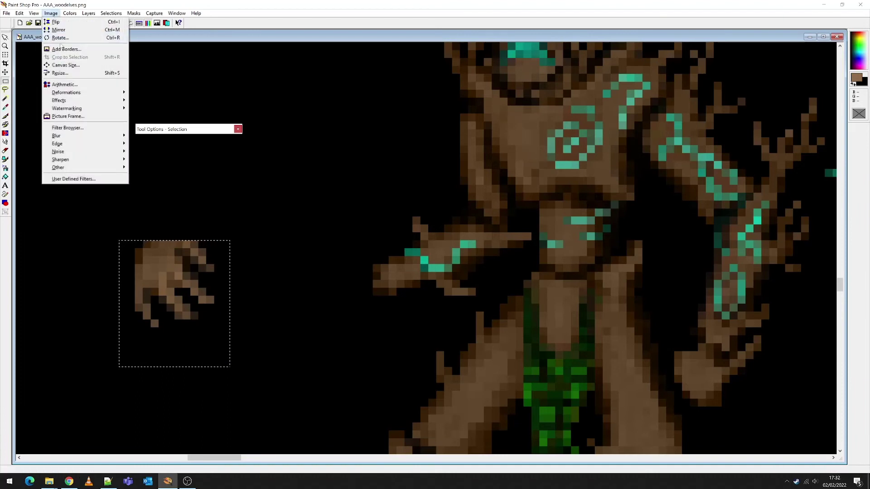
click(59, 38)
click(490, 223)
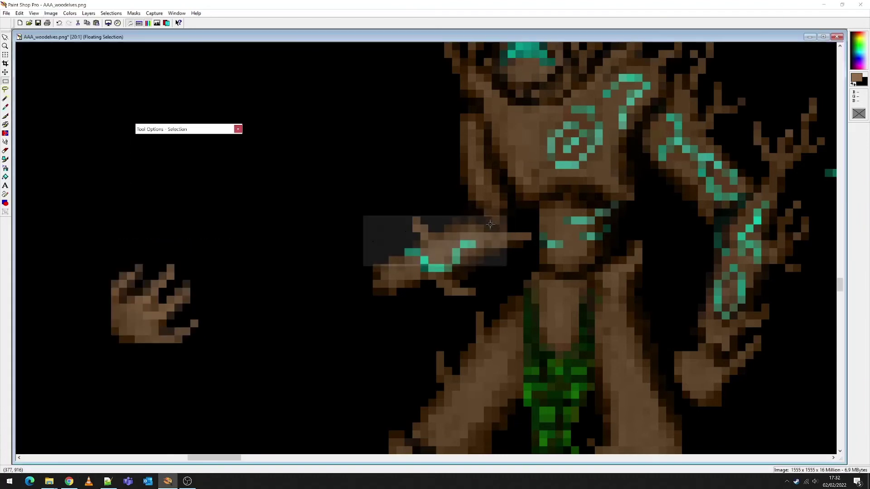
click(51, 13)
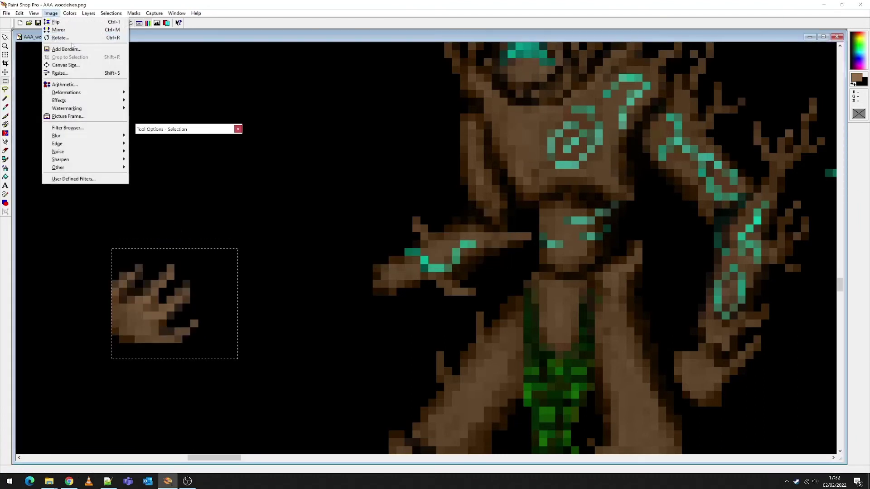
click(59, 31)
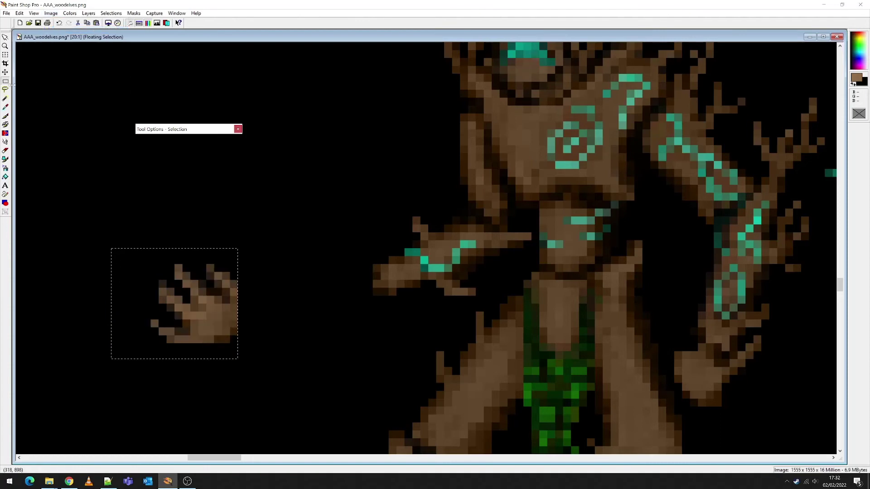
Step: Deselect the mirrored hand, then select only its thumb and shift it one pixel outward from the palm
right_click(221, 264)
drag(98, 215, 285, 388)
mouse_move(200, 256)
mouse_down()
mouse_move(229, 287)
mouse_move(252, 290)
mouse_up()
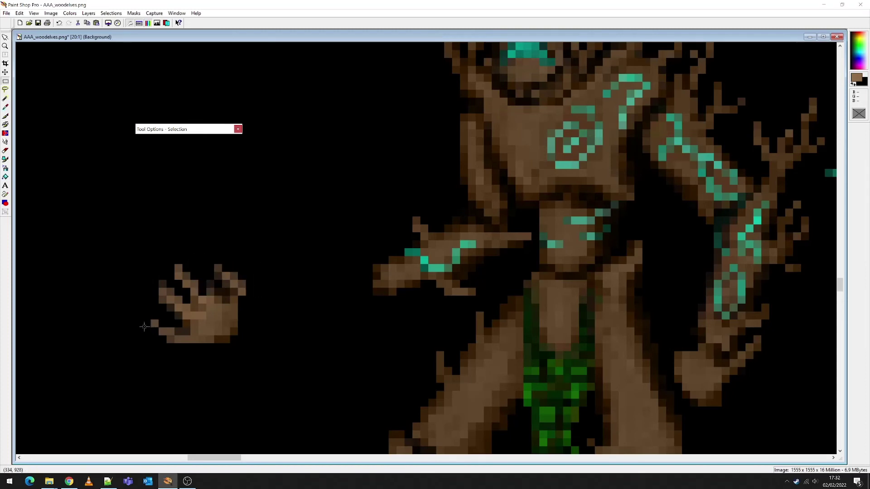
Step: Select the fingers on the side opposite the thumb and shift them up one pixel to reshape the hand
drag(141, 320, 180, 348)
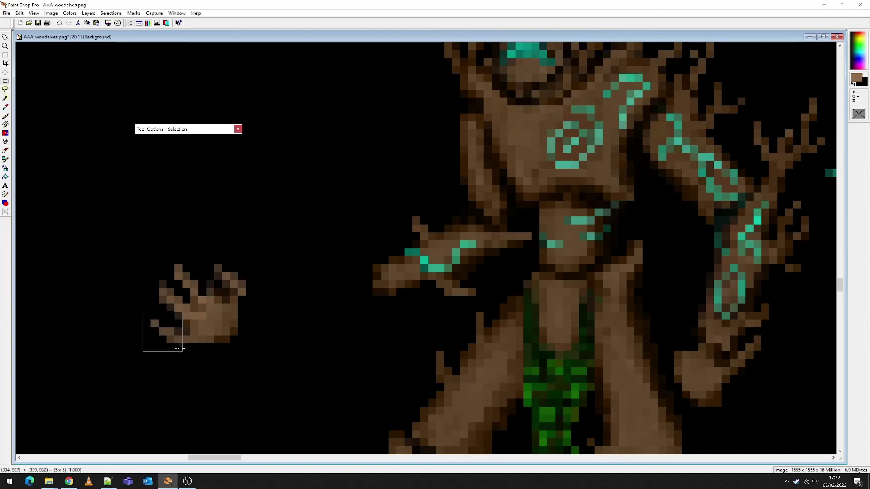
drag(113, 248, 206, 373)
click(173, 325)
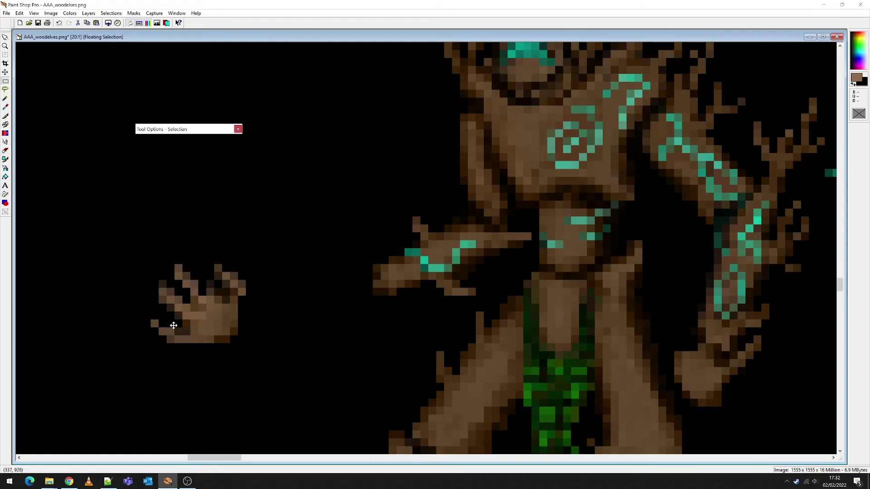
mouse_move(174, 325)
mouse_down()
mouse_move(173, 316)
mouse_move(179, 343)
mouse_move(162, 317)
mouse_up()
click(160, 317)
click(161, 317)
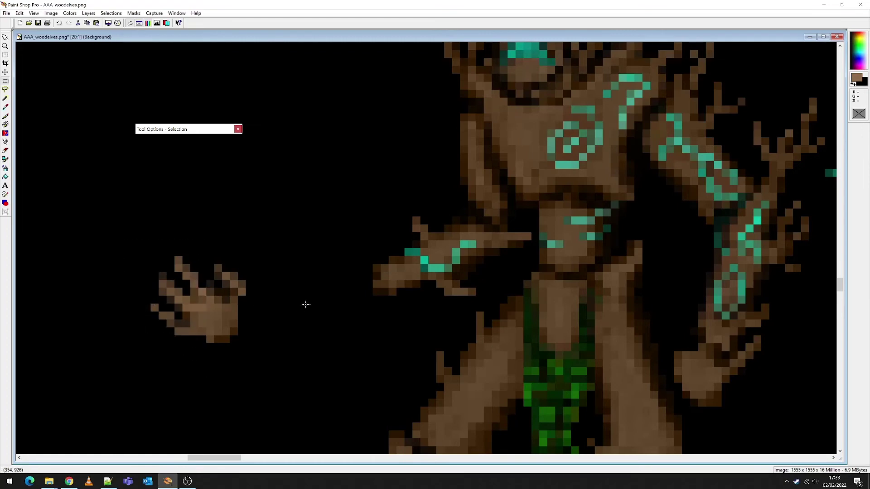
Step: Erase the thumb's tip with the Clone Brush, repaint it longer with an inward curve, and extend the tallest finger in brown
click(6, 116)
click(5, 125)
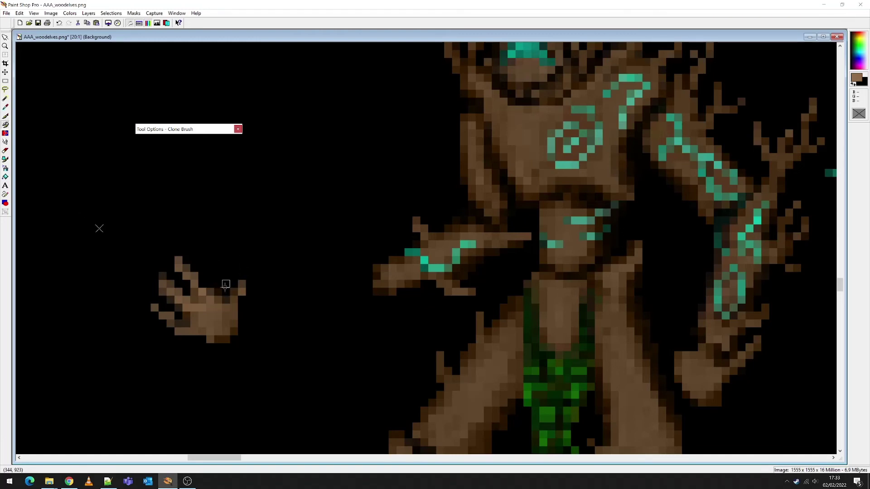
click(6, 116)
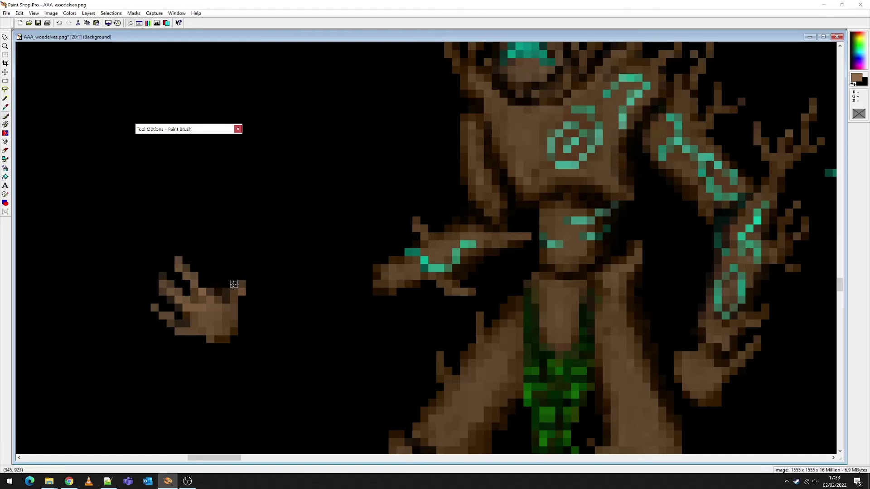
mouse_move(226, 259)
mouse_down()
mouse_move(240, 279)
mouse_move(235, 267)
mouse_move(234, 306)
mouse_move(241, 307)
mouse_up()
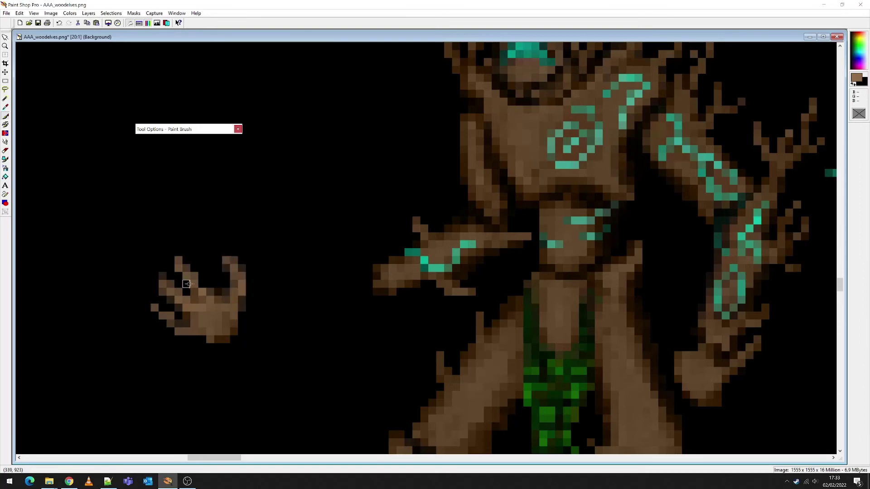
drag(185, 260, 186, 283)
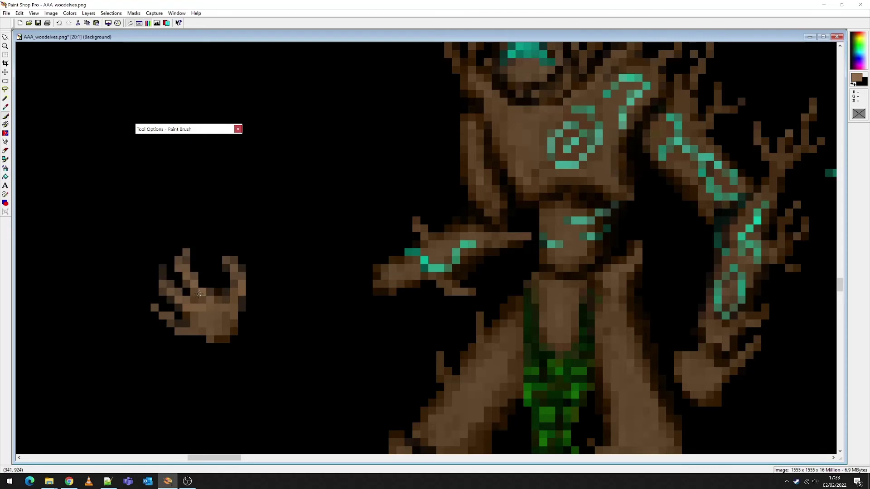
Step: Isolate the detached hand with the Magic Wand, attach it to the wrist of the rune-marked outstretched arm, and deselect it
click(5, 80)
drag(48, 185, 286, 367)
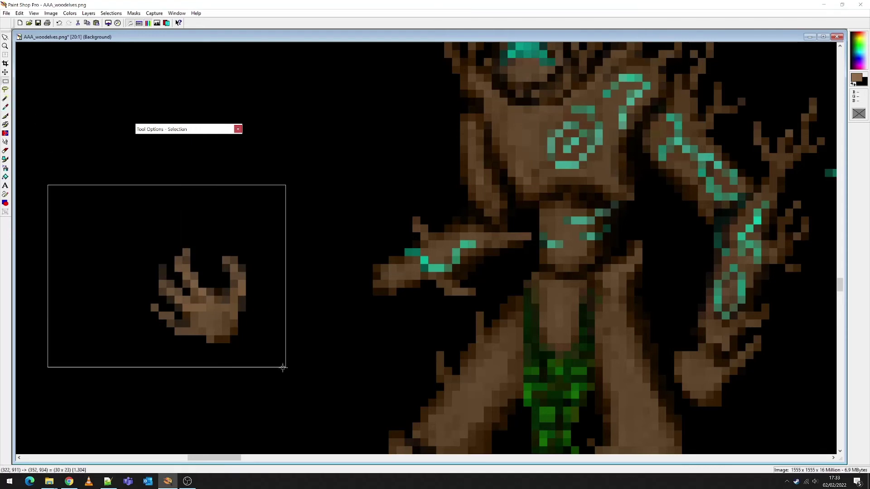
click(5, 99)
click(228, 324)
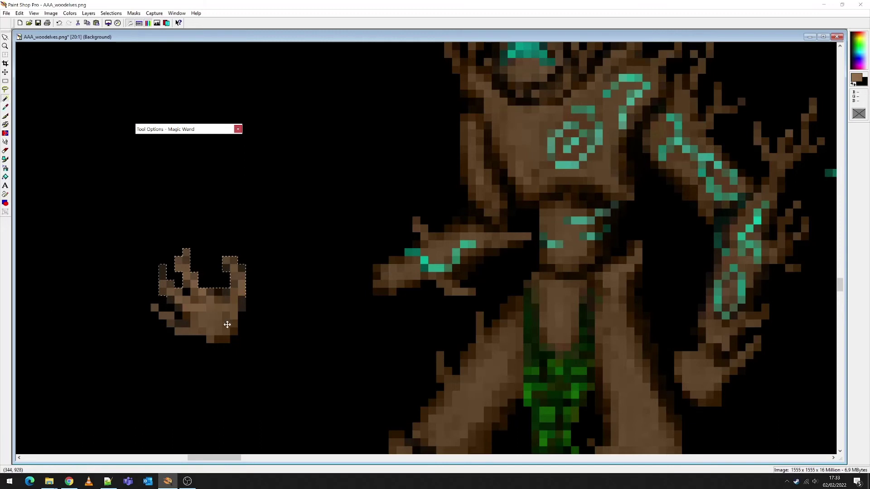
drag(228, 324, 357, 286)
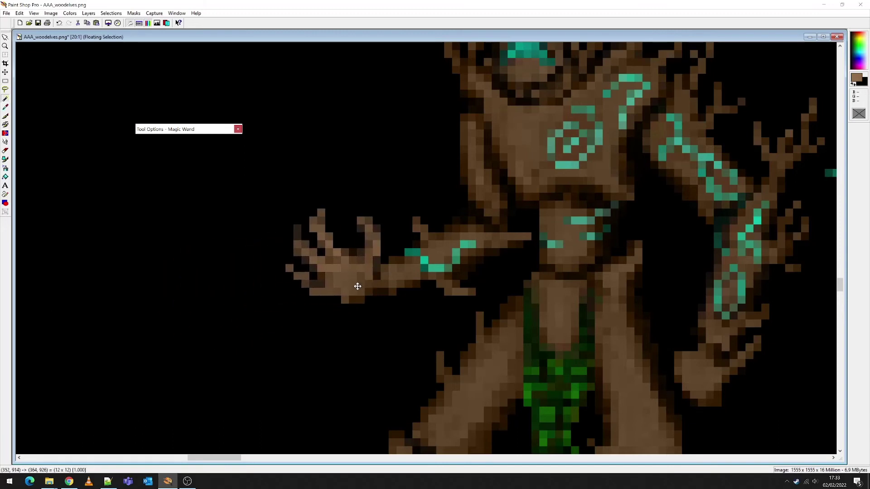
key(ctrl+d)
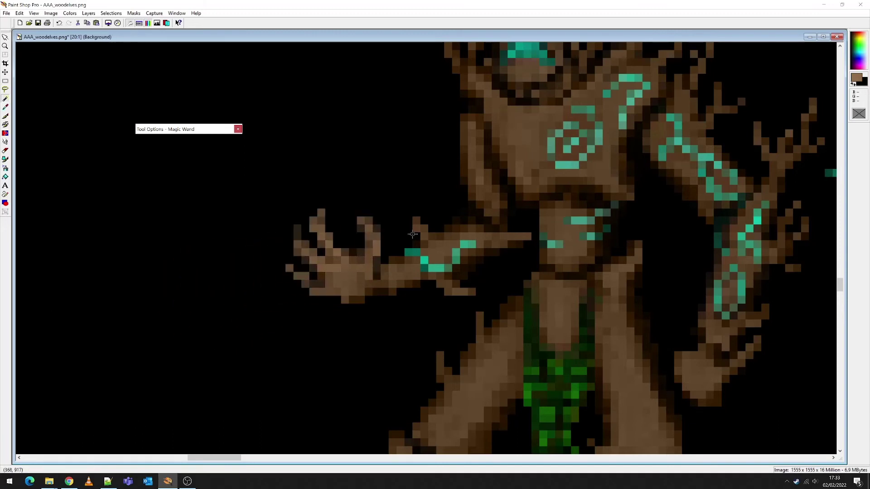
Step: Select the upper fingers and thumb of the attached hand and shift them one pixel away from the arm
scroll(401, 246, down, 1)
scroll(433, 246, up, 2)
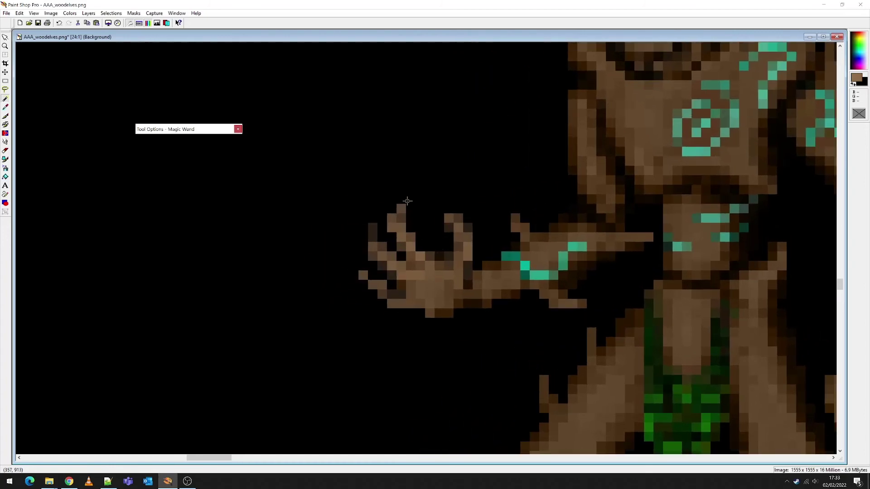
scroll(455, 226, up, 3)
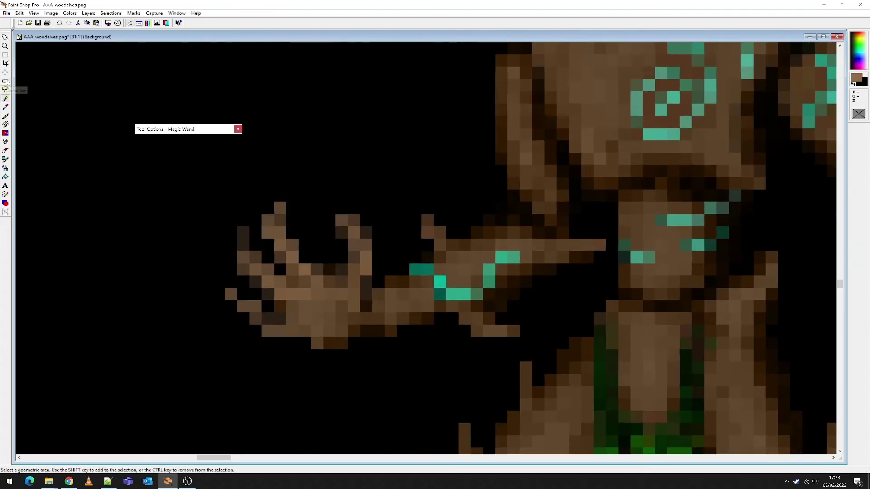
click(5, 82)
drag(225, 190, 376, 286)
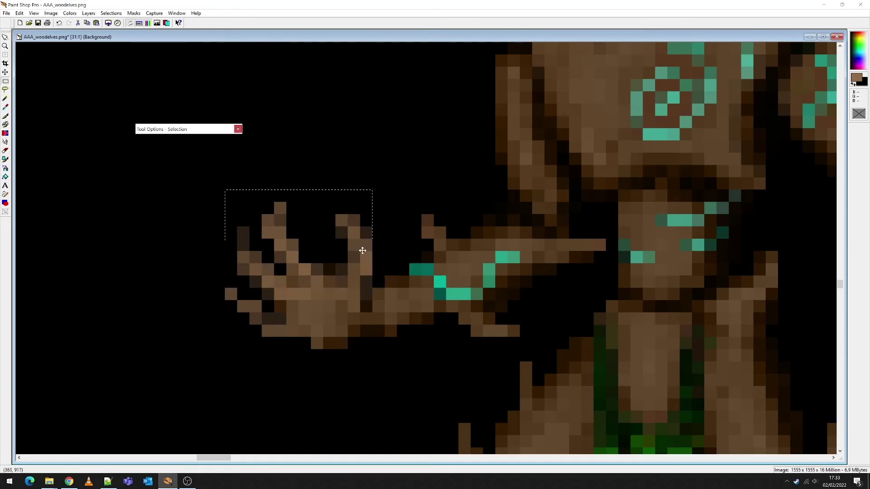
drag(359, 246, 352, 250)
key(ctrl+d)
Step: Shade the hollow of the palm dark between fingers and thumb, then blend the wrist and the hand's lower edge with the Paint Brush
scroll(352, 251, down, 10)
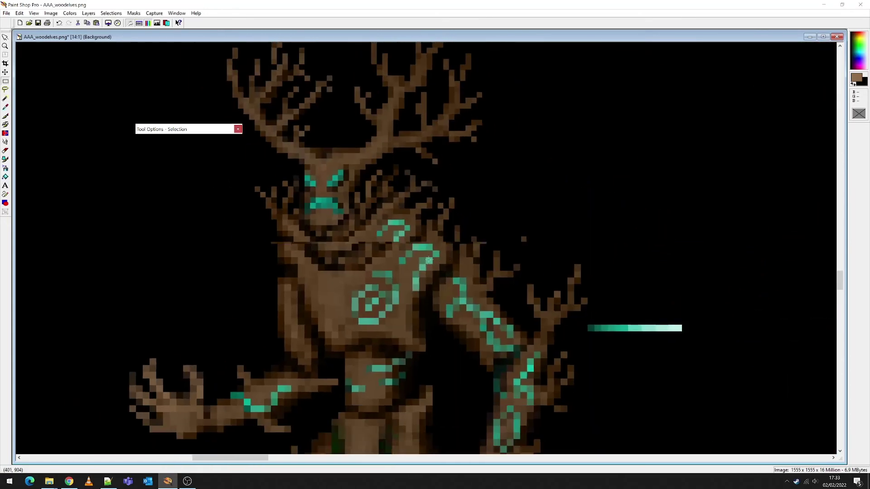
scroll(415, 235, up, 9)
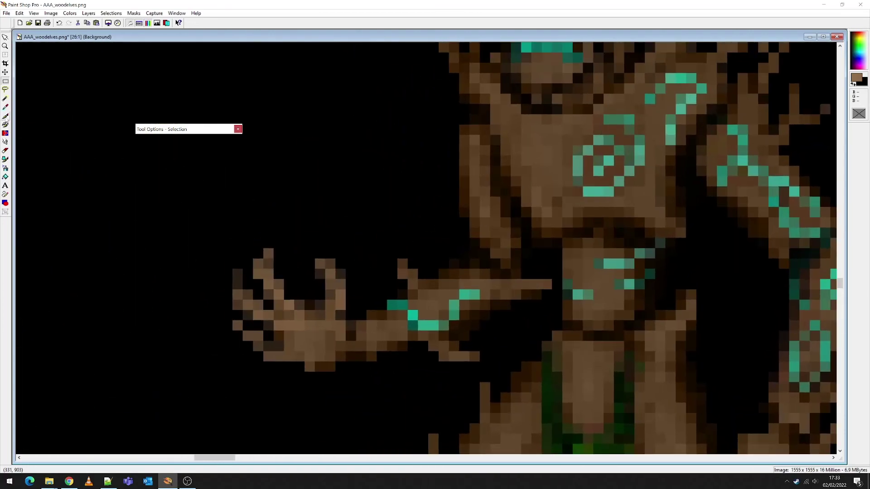
click(5, 116)
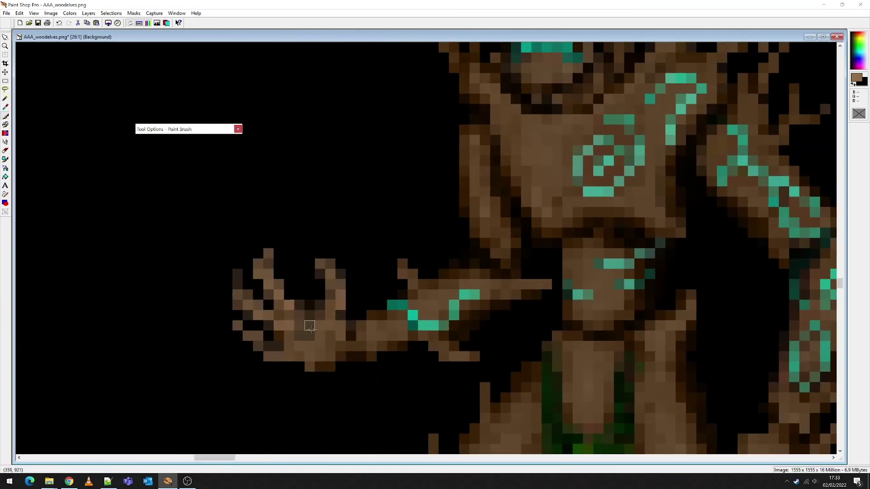
mouse_move(310, 326)
mouse_down()
mouse_move(322, 301)
mouse_move(294, 322)
mouse_move(279, 293)
mouse_move(298, 315)
mouse_move(288, 320)
mouse_move(295, 332)
mouse_move(309, 315)
mouse_move(298, 316)
mouse_move(324, 304)
mouse_move(348, 311)
mouse_move(330, 337)
mouse_up()
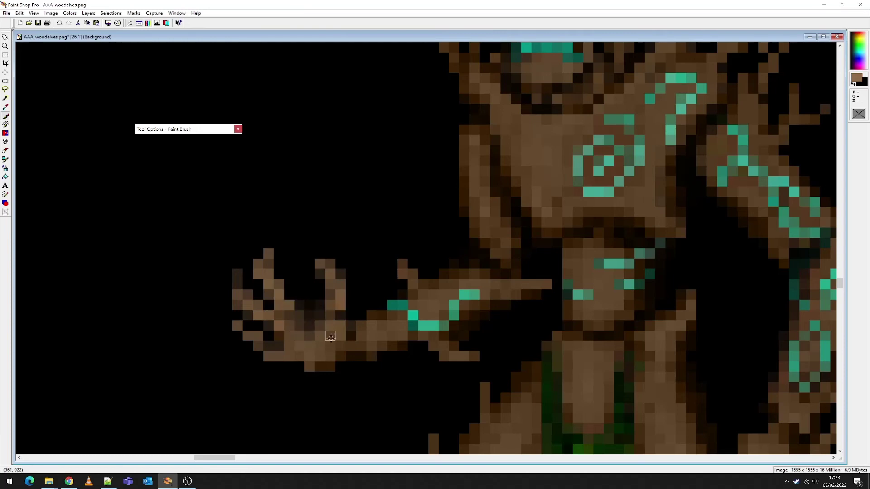
mouse_move(258, 347)
mouse_down()
mouse_move(278, 346)
mouse_move(249, 346)
mouse_move(278, 345)
mouse_move(257, 333)
mouse_move(279, 348)
mouse_move(248, 294)
mouse_move(240, 296)
mouse_move(268, 325)
mouse_move(259, 336)
mouse_move(319, 305)
mouse_up()
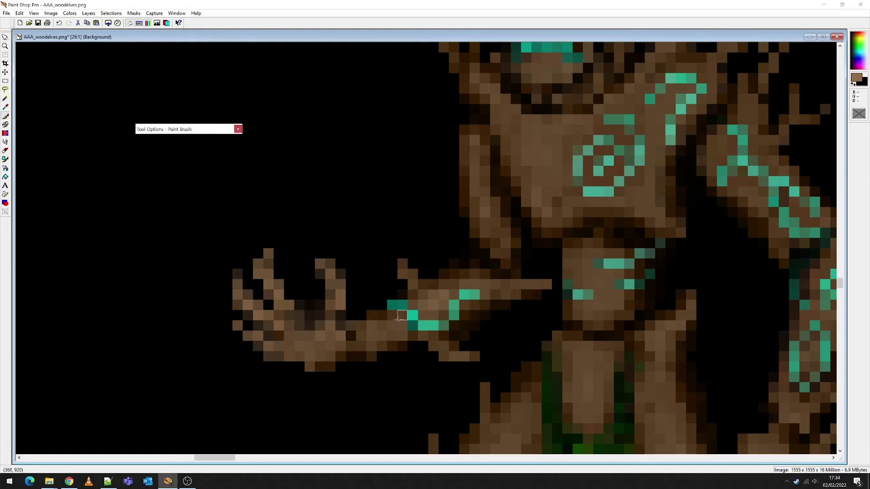
scroll(398, 317, down, 5)
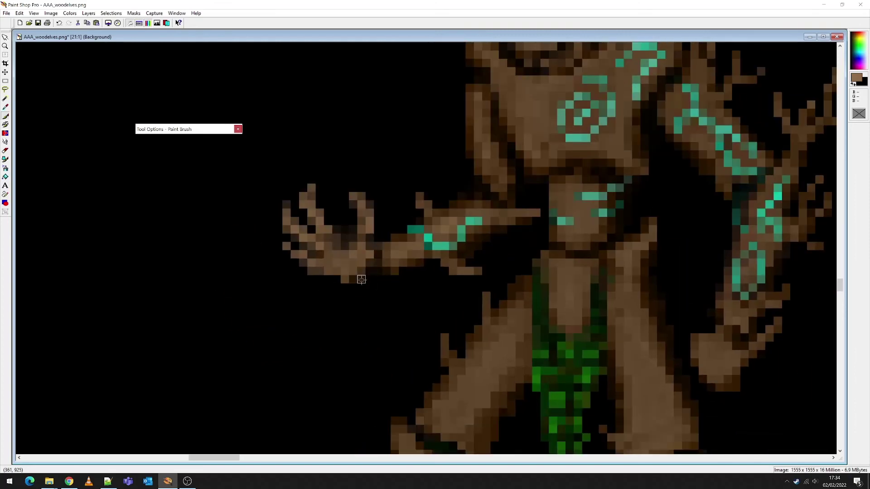
drag(311, 265, 349, 281)
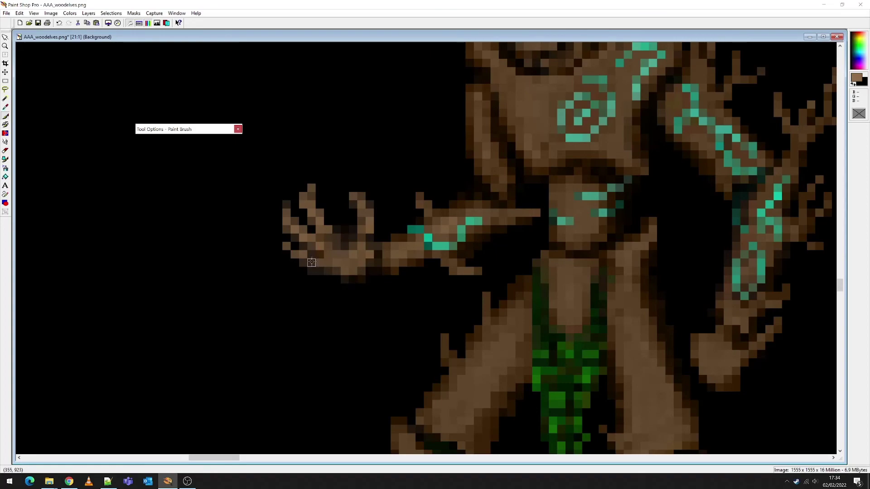
Step: Select the upper parts of the fingers opposite the thumb, shift them one pixel outward, and touch up their base with the Paint Brush
scroll(312, 263, down, 6)
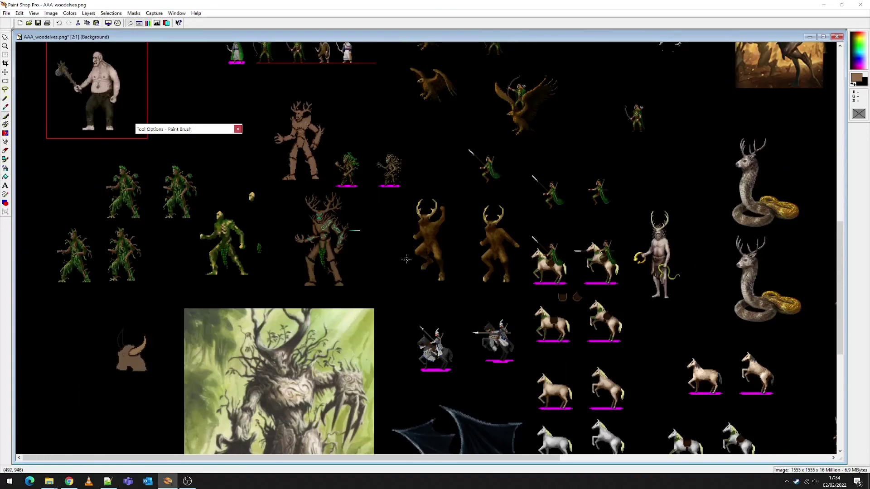
scroll(365, 243, up, 7)
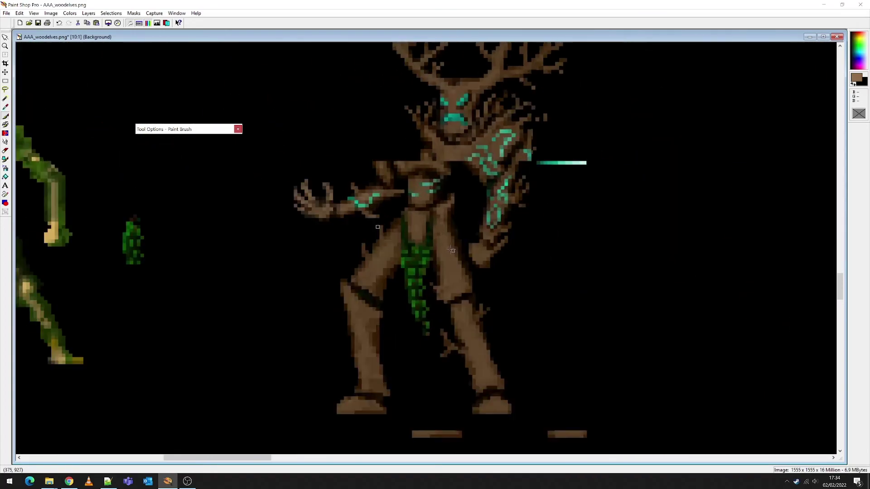
scroll(205, 200, up, 2)
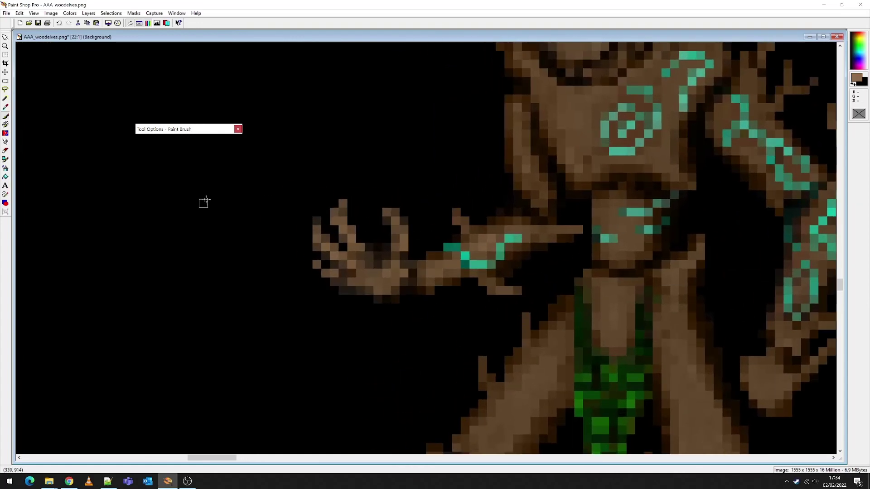
click(5, 81)
drag(251, 190, 325, 220)
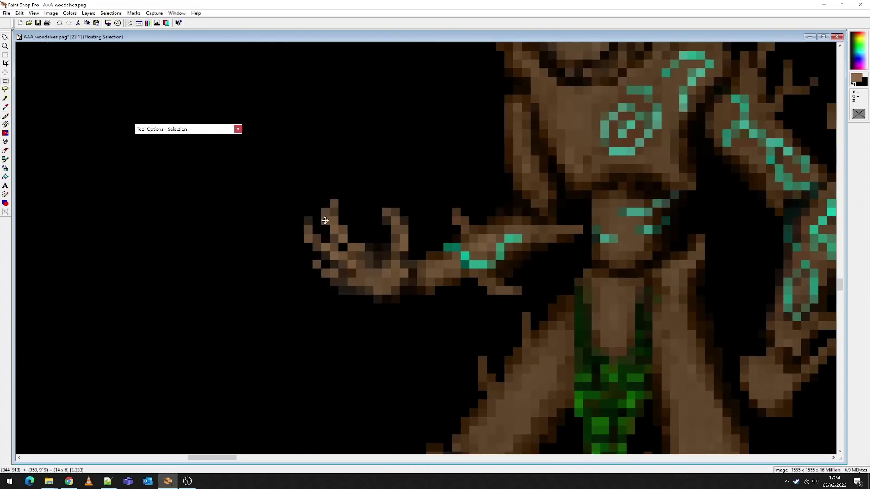
key(ctrl+shift+f)
click(5, 116)
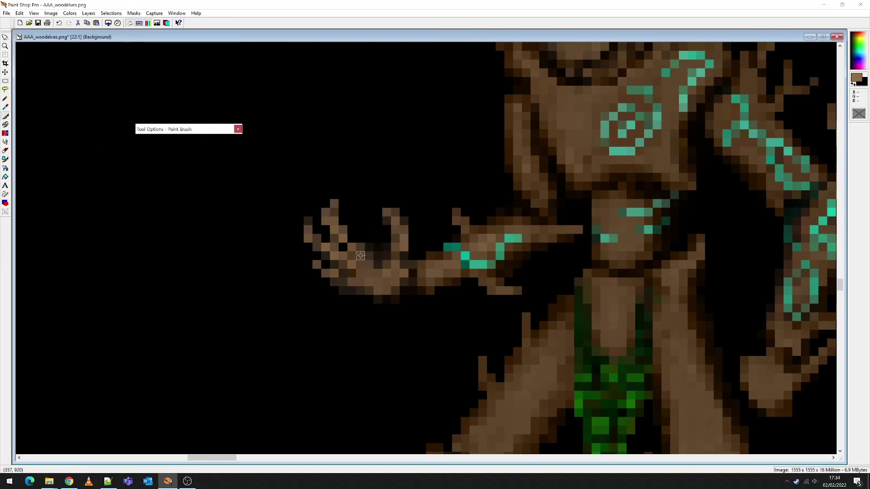
Step: Brighten the fingers of the lowered arm's hand with the Paint Brush and extend the upper fingertip outward by a light brown pixel
scroll(464, 273, down, 8)
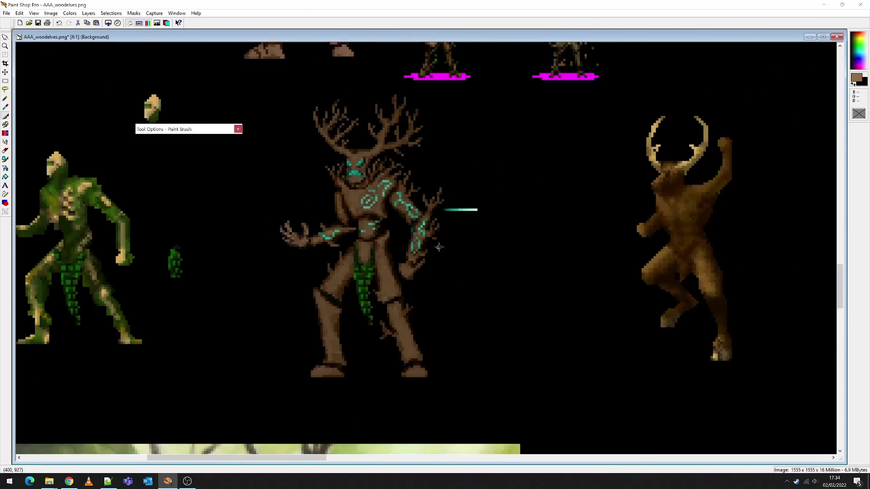
scroll(406, 233, up, 8)
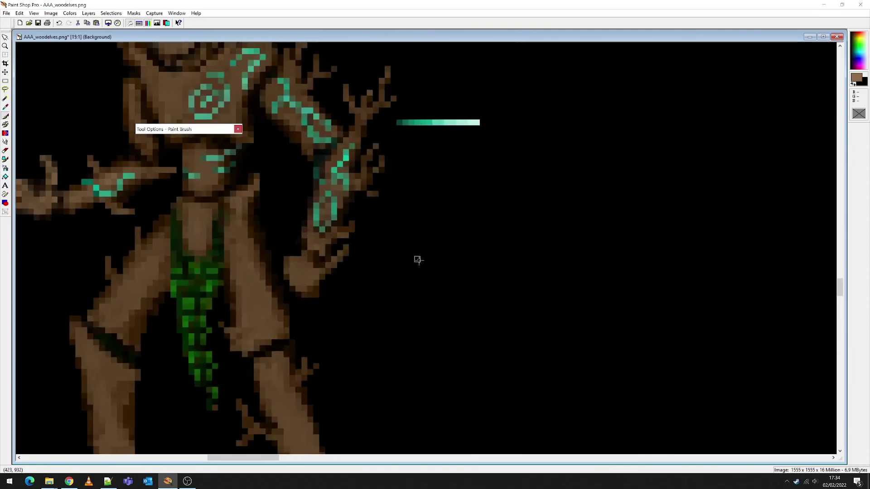
scroll(441, 250, up, 1)
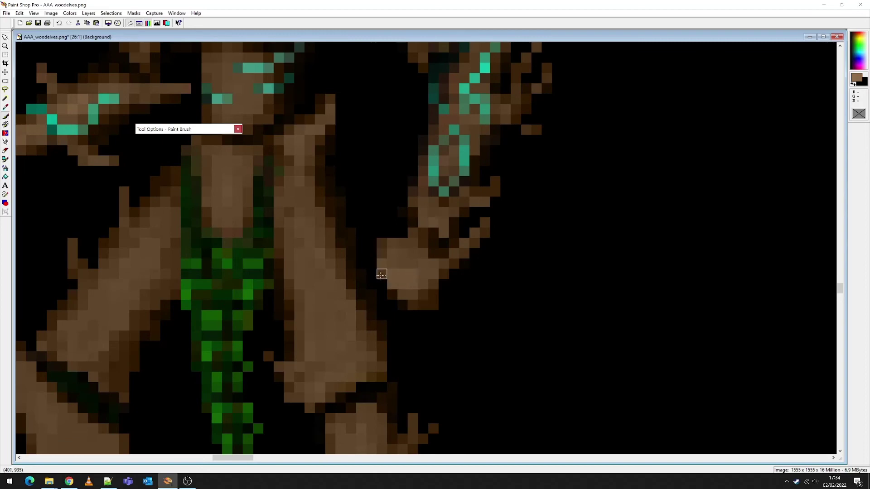
mouse_move(382, 274)
mouse_down()
mouse_move(407, 294)
mouse_move(435, 268)
mouse_move(392, 264)
mouse_move(464, 256)
mouse_move(435, 264)
mouse_move(471, 231)
mouse_up()
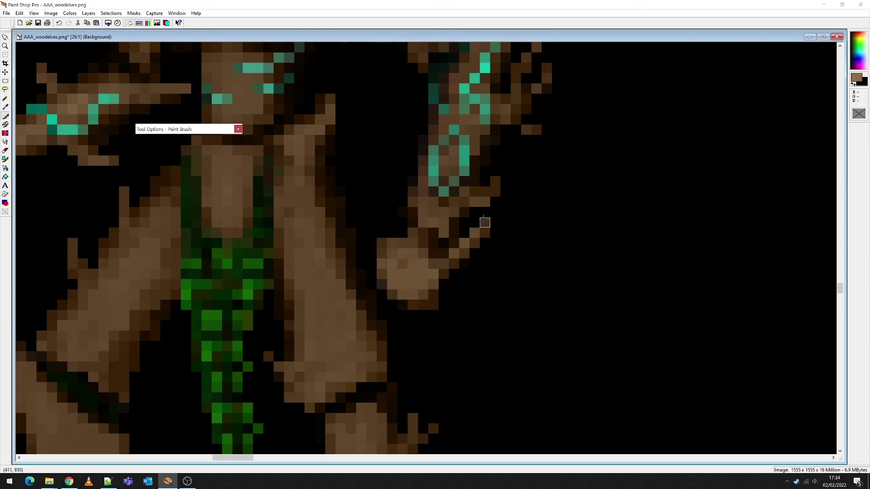
scroll(464, 210, up, 1)
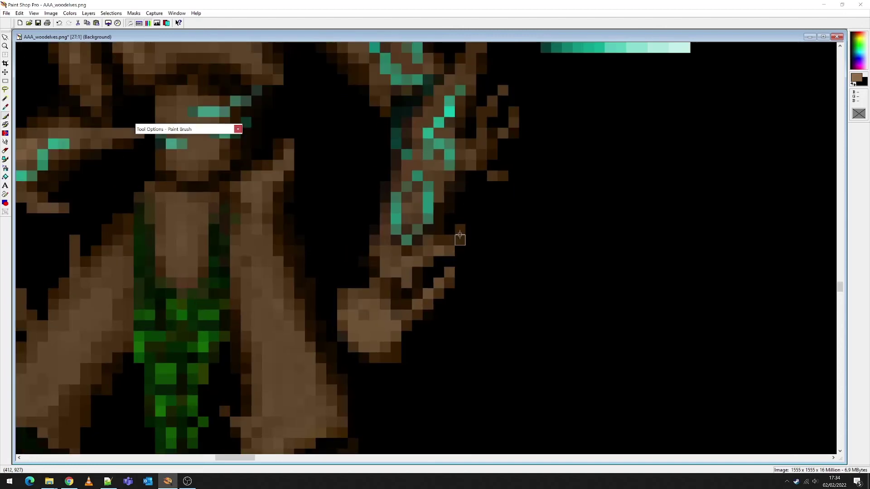
click(459, 239)
click(470, 218)
Step: Paint a small twig sprouting from the inner side of the lowered, rune-marked forearm and touch up the twig on its outer side
click(364, 197)
click(364, 186)
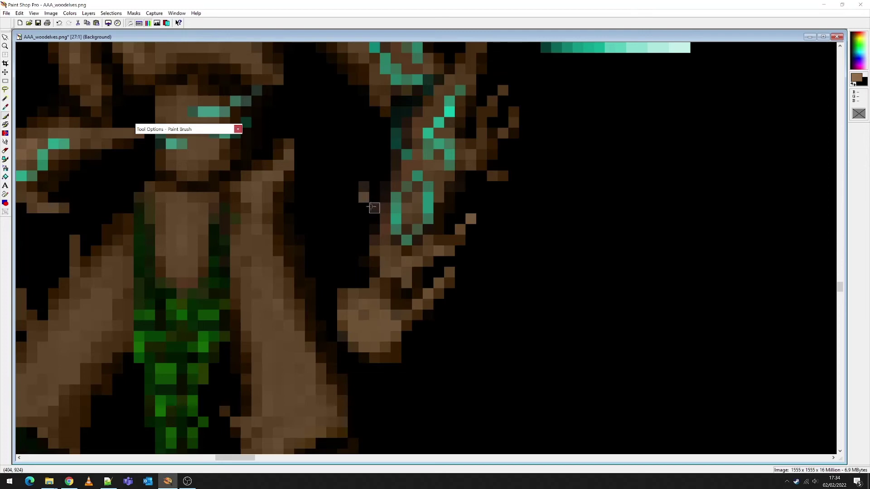
click(503, 133)
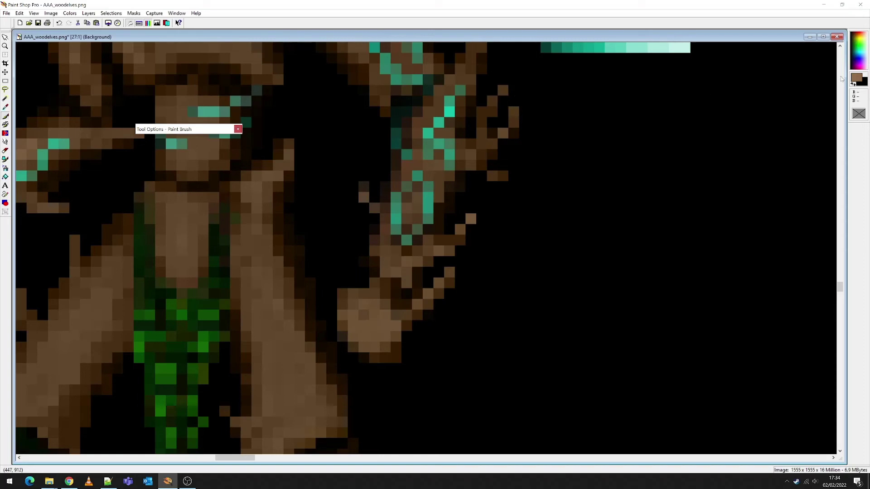
Step: Set the foreground colour to brown #8C6C4C (RGB 140, 108, 76)
click(856, 78)
click(455, 202)
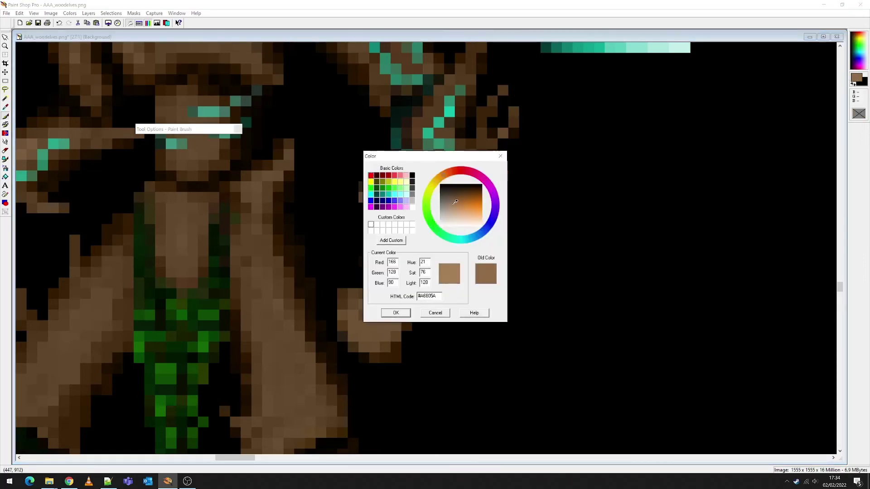
click(396, 313)
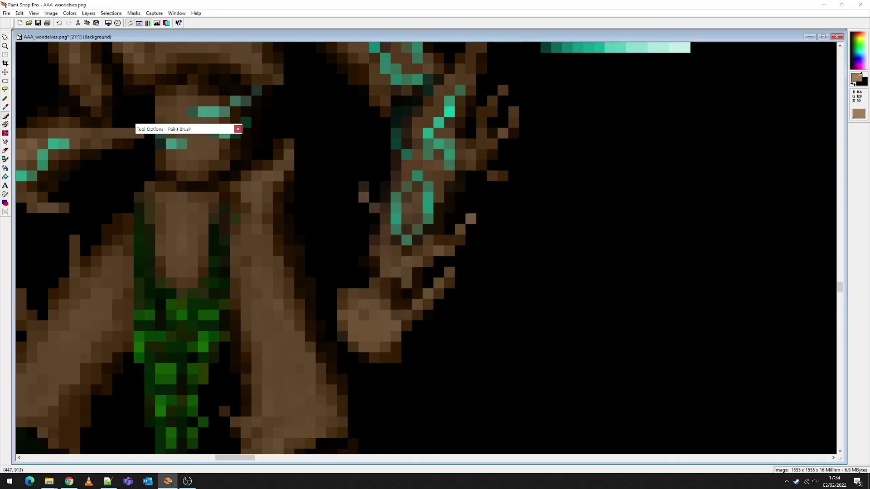
click(856, 78)
click(455, 199)
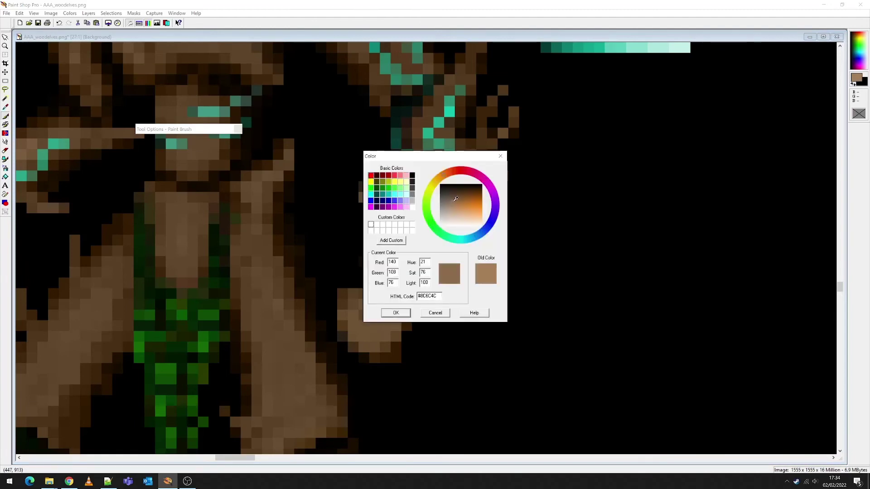
click(395, 312)
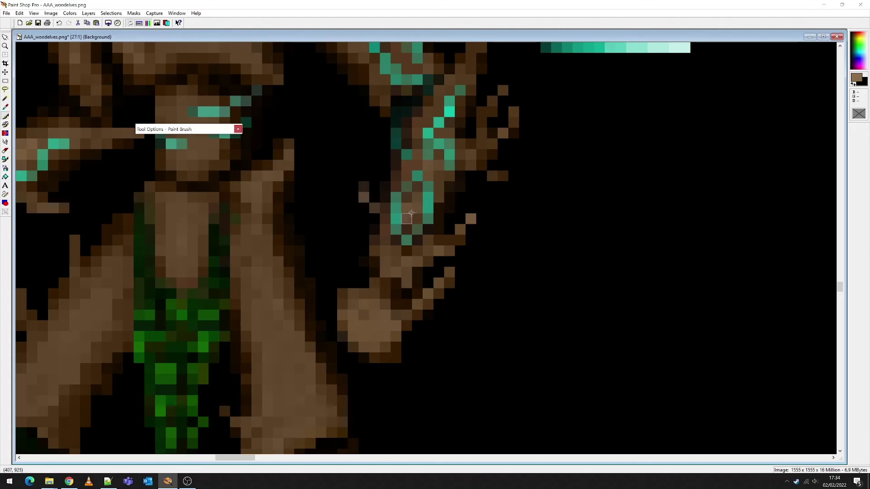
Step: Paint brown highlights along the lowered arm's upper section and on the large branch growing from its elbow
scroll(447, 157, up, 5)
drag(307, 226, 344, 257)
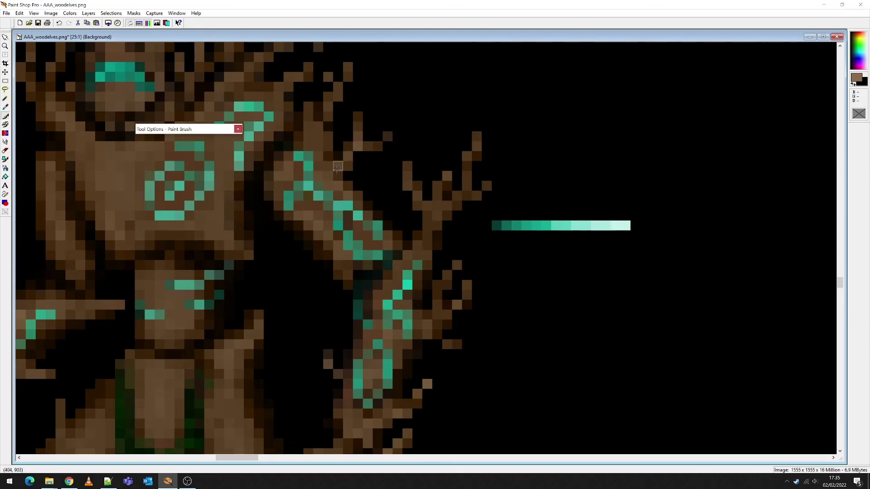
drag(437, 215, 447, 207)
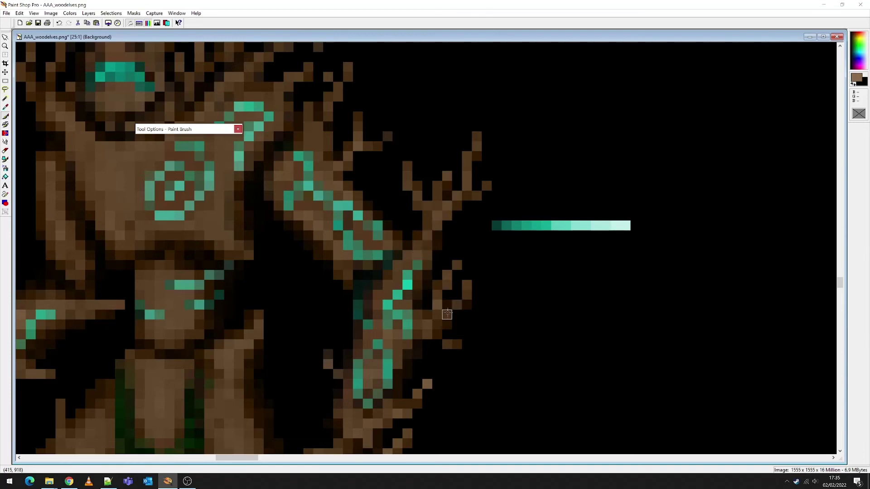
scroll(418, 292, down, 6)
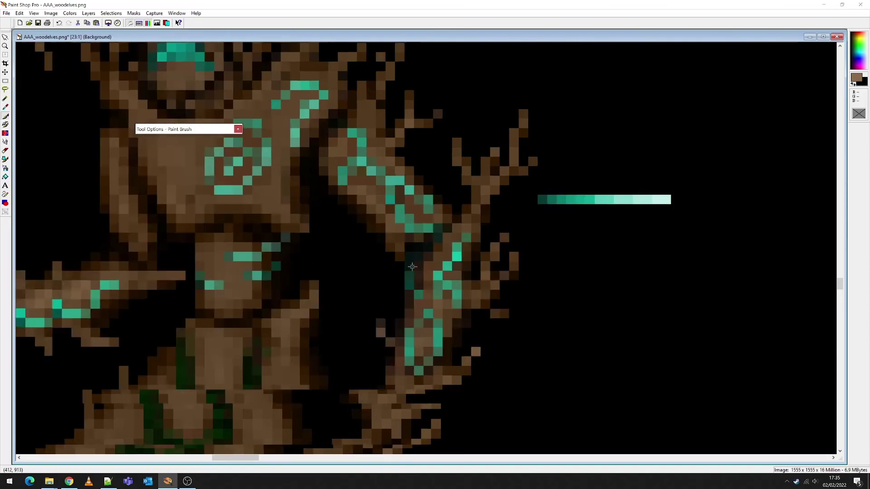
Step: Examine the tree creature beside the neighbouring sprites and up close, checking its hands, lowered arm, shoulder and antlers
scroll(416, 251, down, 1)
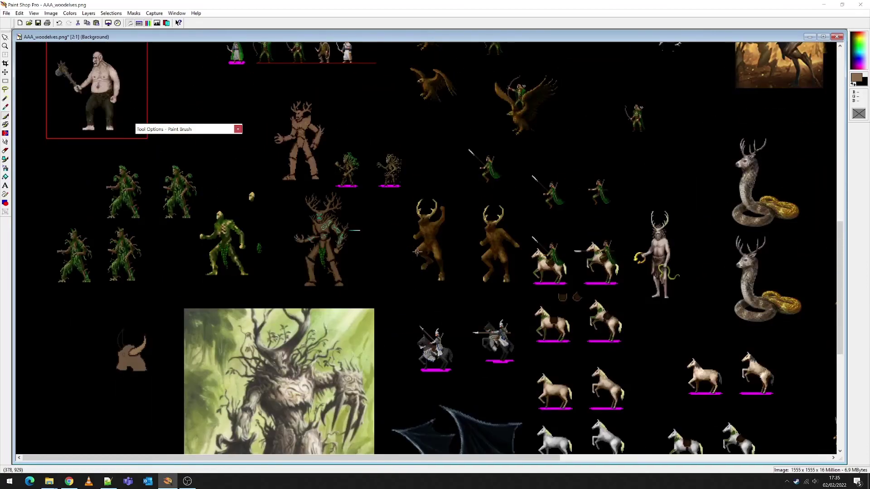
scroll(356, 245, up, 7)
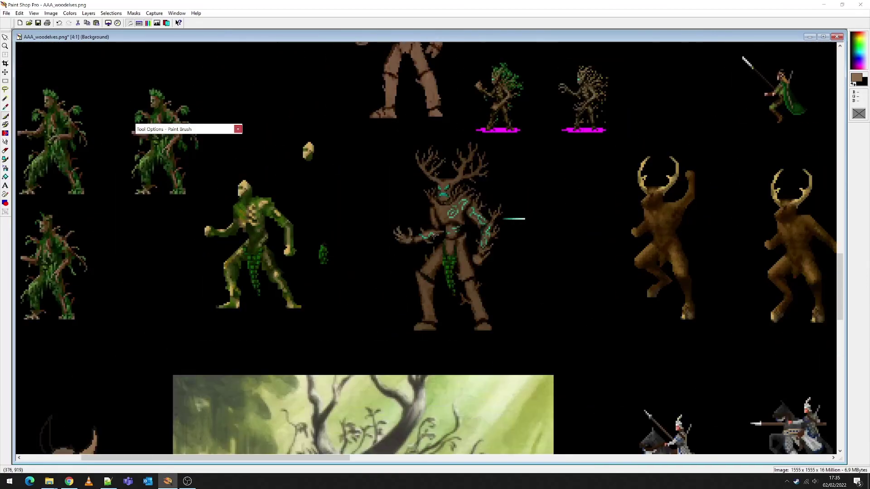
scroll(407, 245, up, 1)
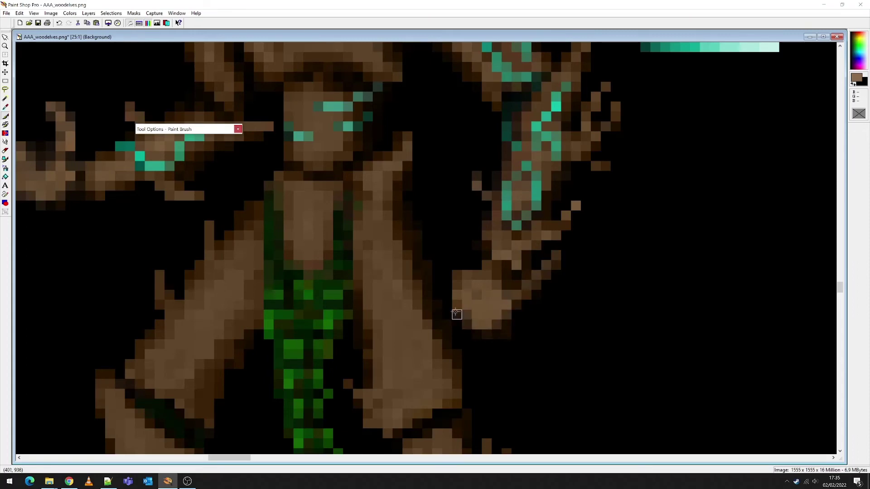
scroll(507, 222, up, 1)
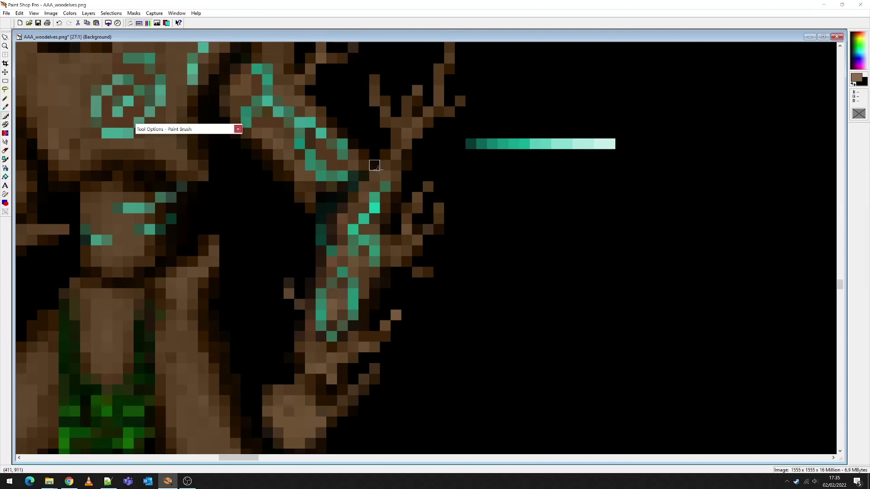
scroll(376, 166, up, 1)
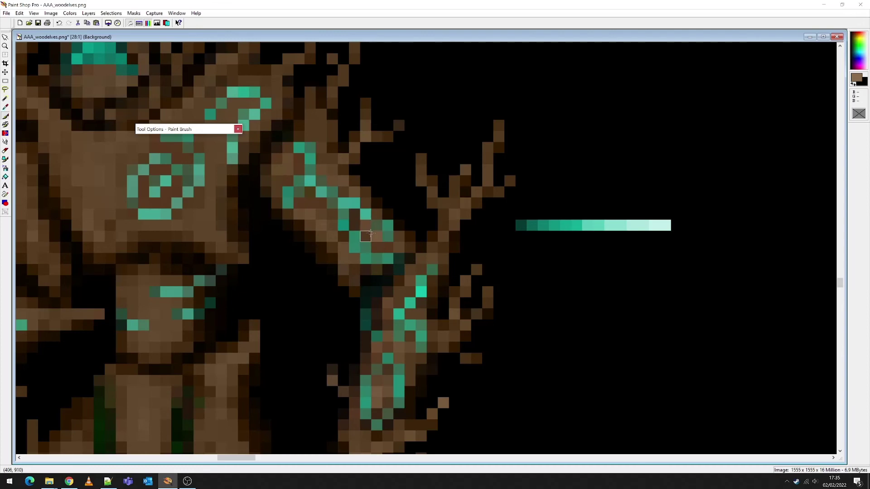
scroll(376, 193, down, 1)
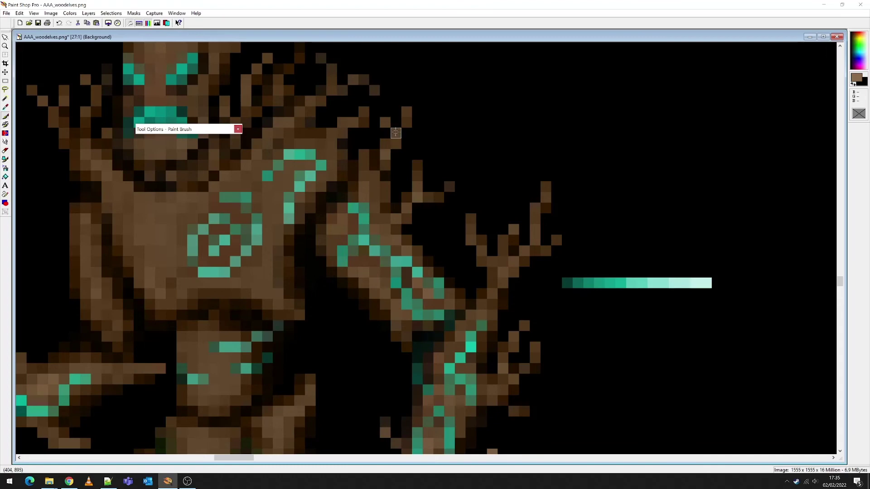
scroll(396, 132, up, 2)
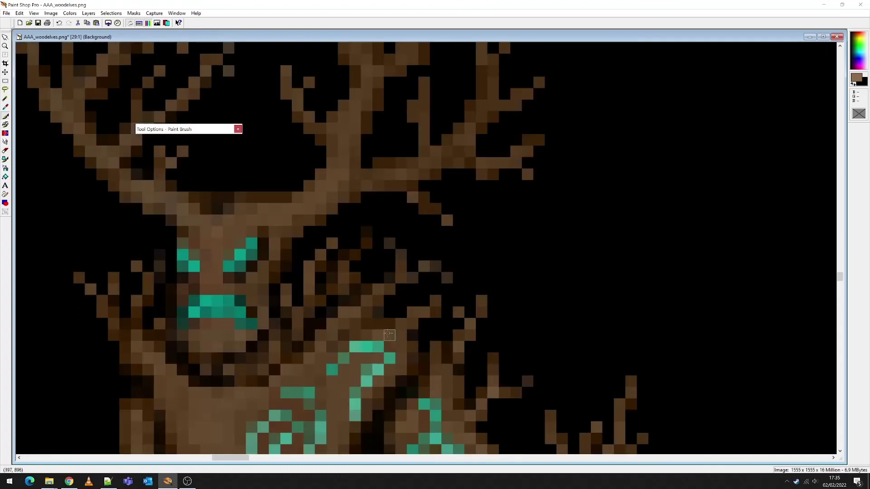
scroll(401, 324, down, 2)
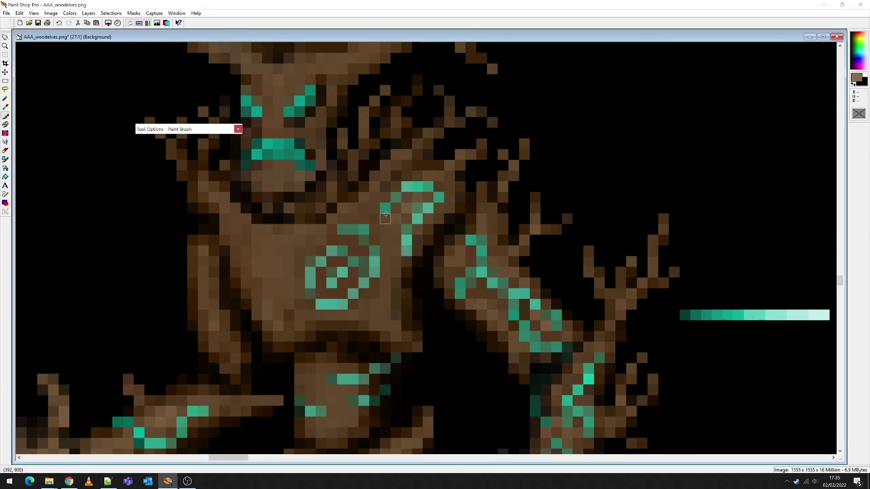
Step: Touch up the bark inside the shoulder rune and add darker rib-like shading to the chest around the spiral rune
click(406, 198)
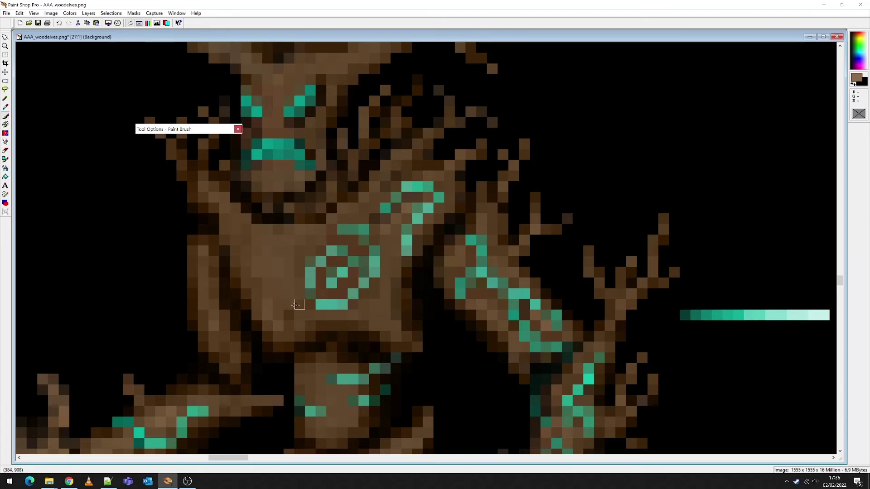
drag(374, 304, 385, 304)
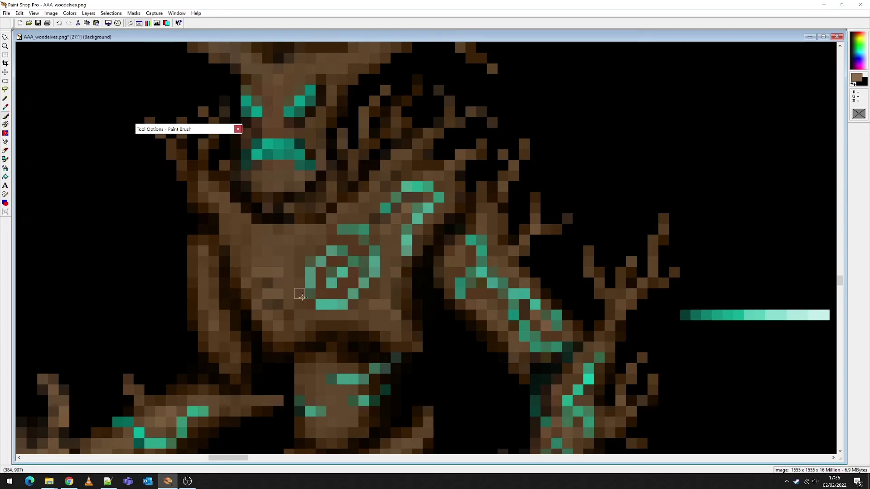
scroll(331, 272, down, 1)
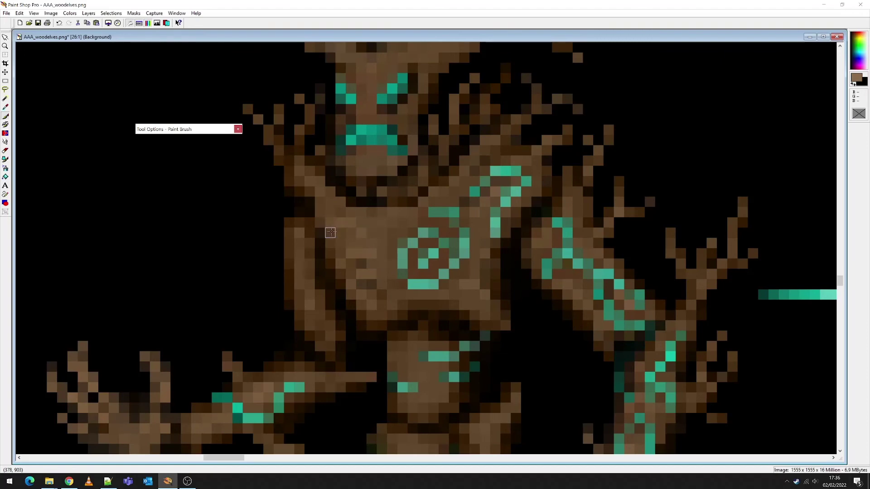
Step: Compare the whole creature with the neighbouring sprites and soften the dark rib-like shading beside the spiral rune
scroll(330, 232, down, 8)
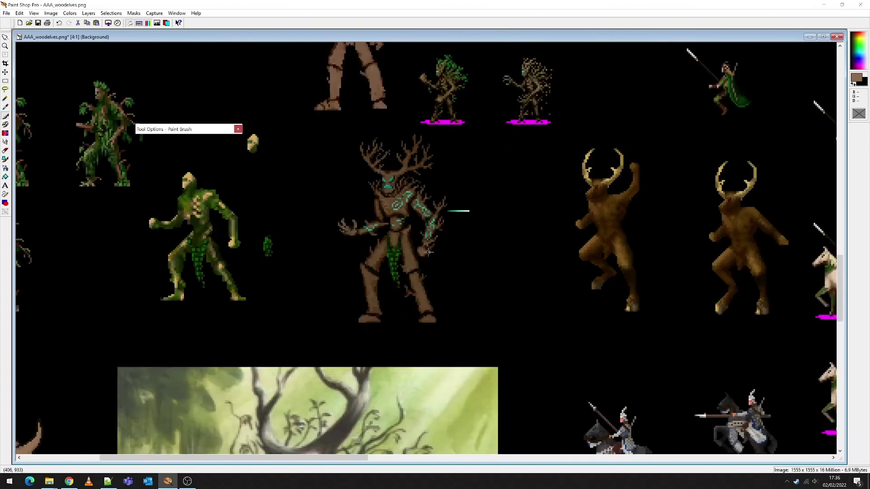
scroll(428, 252, down, 3)
scroll(236, 230, up, 1)
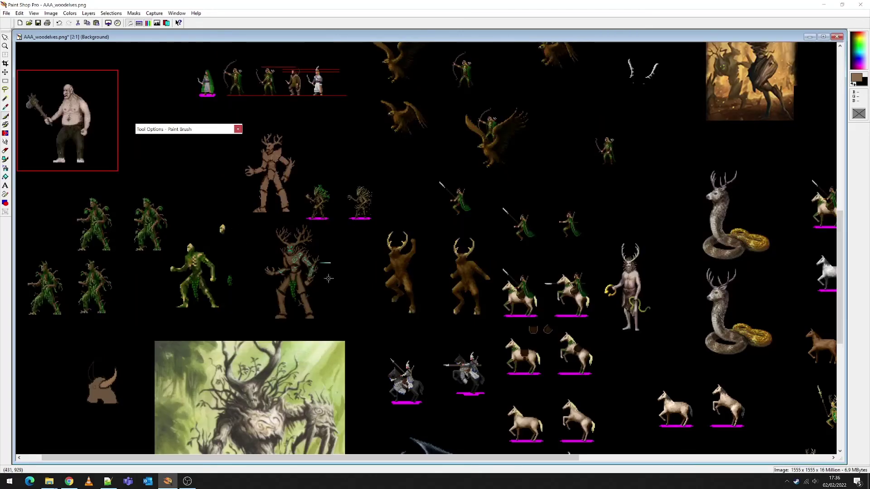
scroll(338, 272, up, 9)
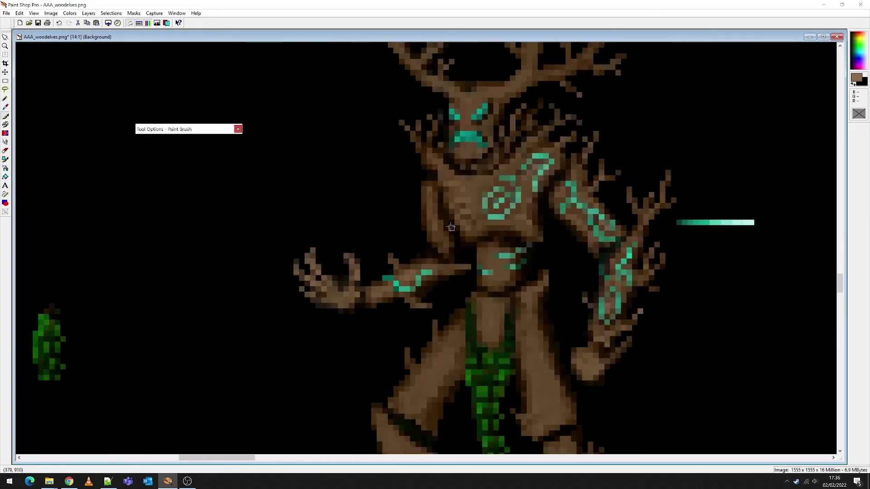
scroll(416, 252, up, 1)
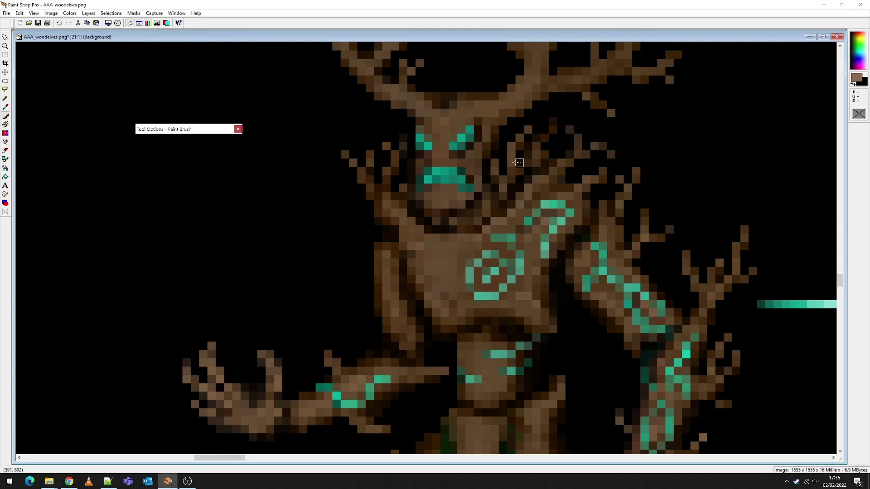
scroll(511, 221, up, 1)
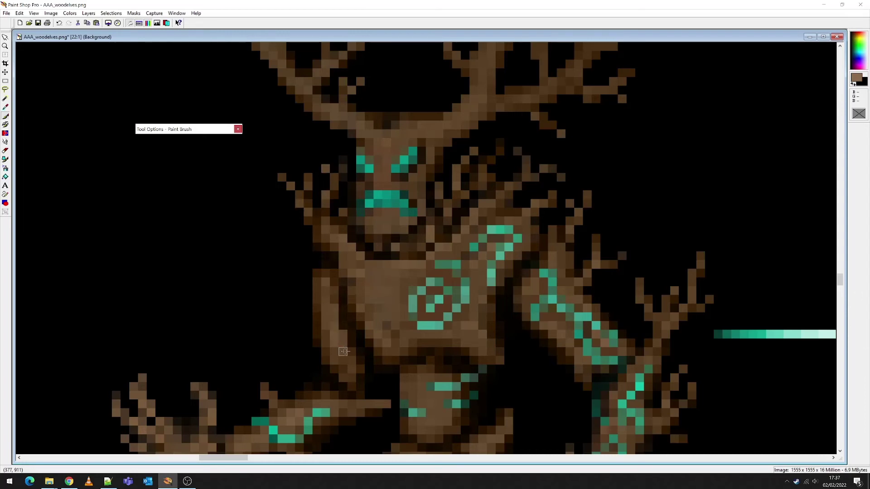
Step: Give the pointed elbow branch of the outstretched arm an upturned light brown tip and retouch its underside
scroll(413, 324, down, 2)
scroll(423, 258, up, 3)
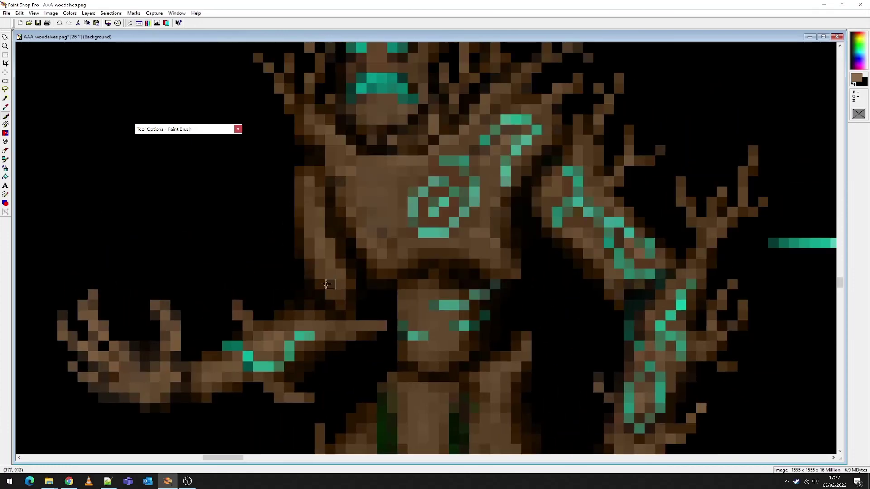
click(382, 315)
click(371, 314)
click(382, 315)
click(380, 324)
click(381, 315)
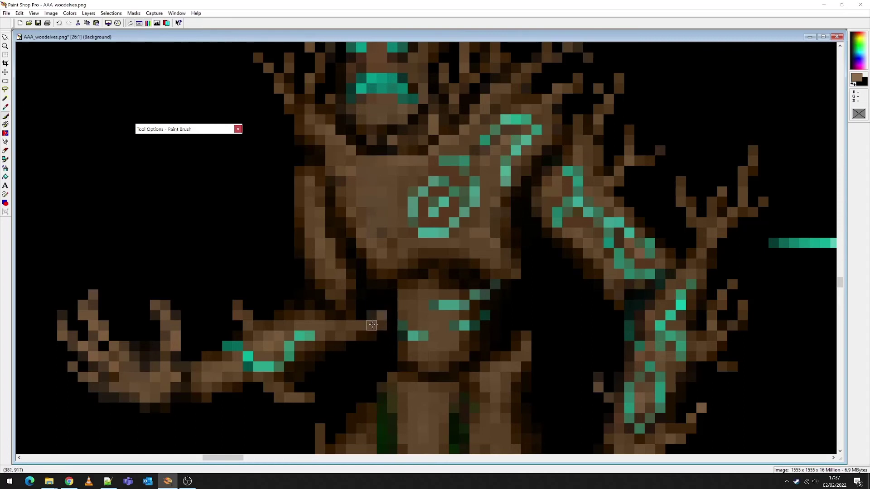
click(371, 325)
click(340, 336)
scroll(436, 273, down, 3)
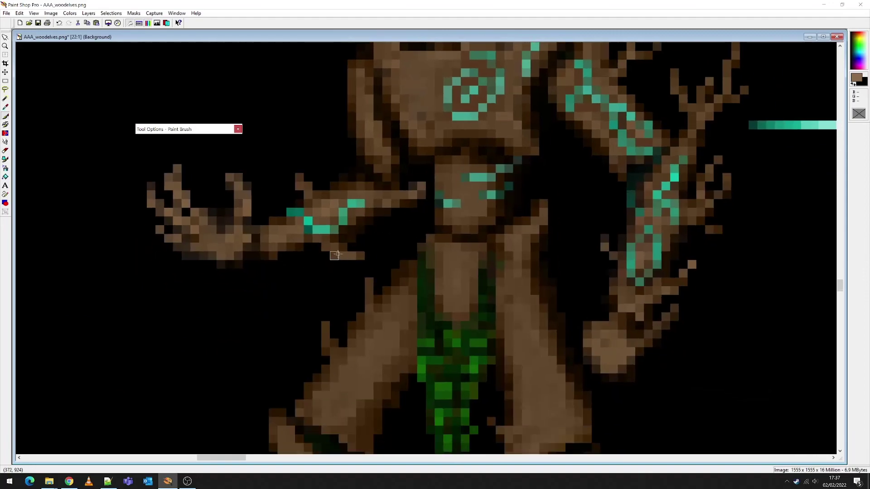
scroll(466, 253, down, 15)
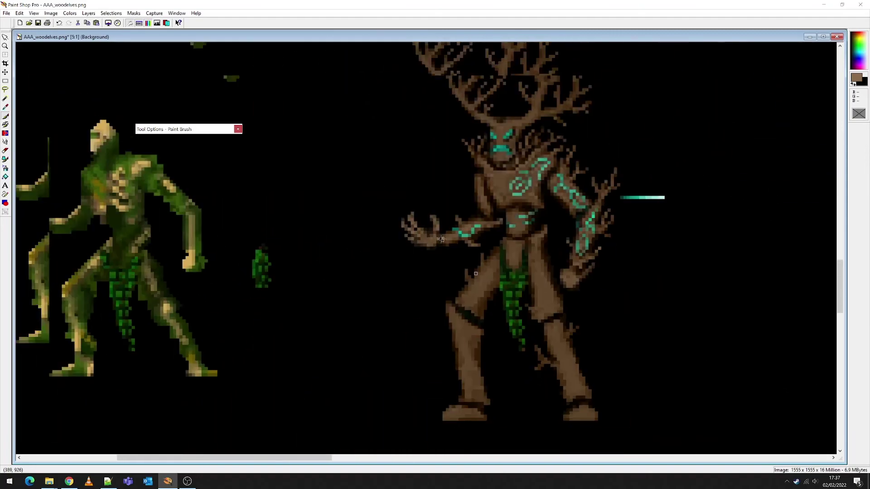
scroll(375, 254, up, 8)
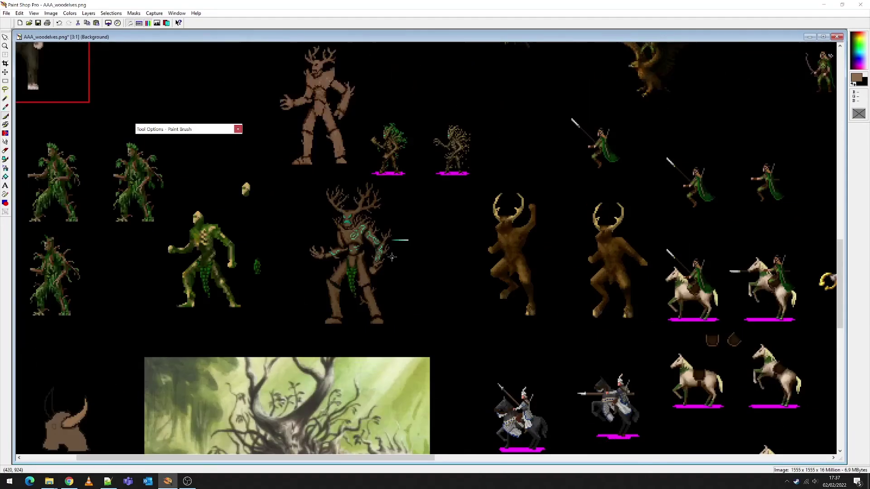
Step: Flip the outstretched arm's clawed hand vertically, move it down against the wrist, and clear the leftover area above it
scroll(420, 248, up, 4)
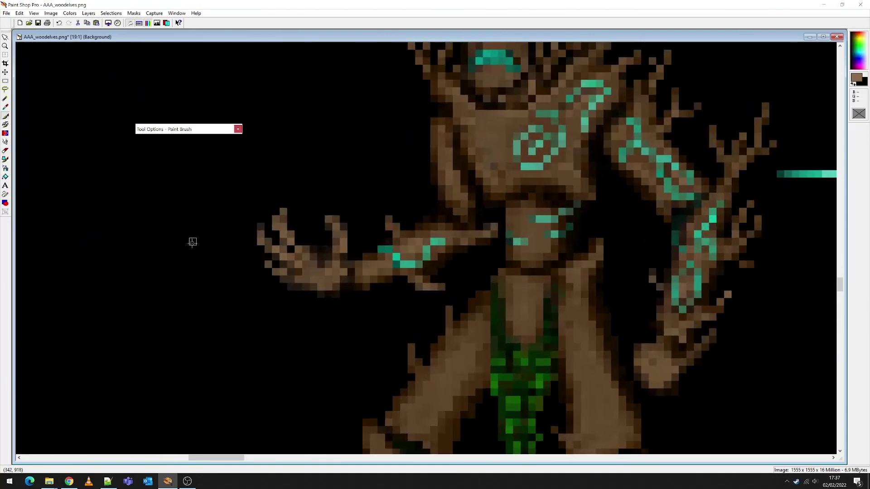
click(5, 81)
drag(205, 185, 354, 326)
click(50, 13)
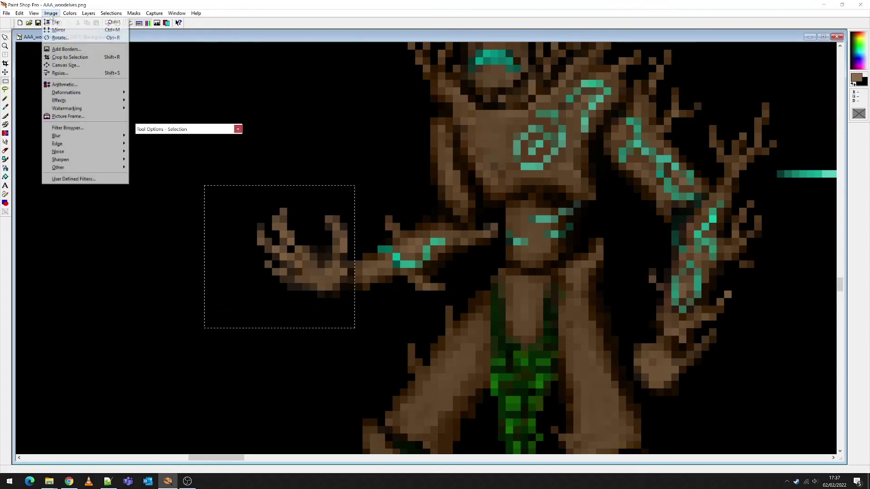
click(56, 23)
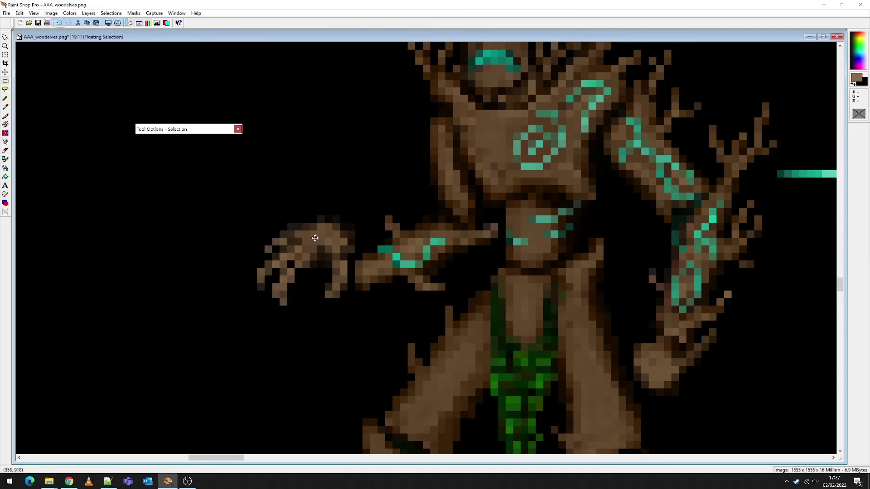
drag(312, 249, 312, 301)
drag(219, 186, 361, 252)
key(Delete)
key(ctrl+d)
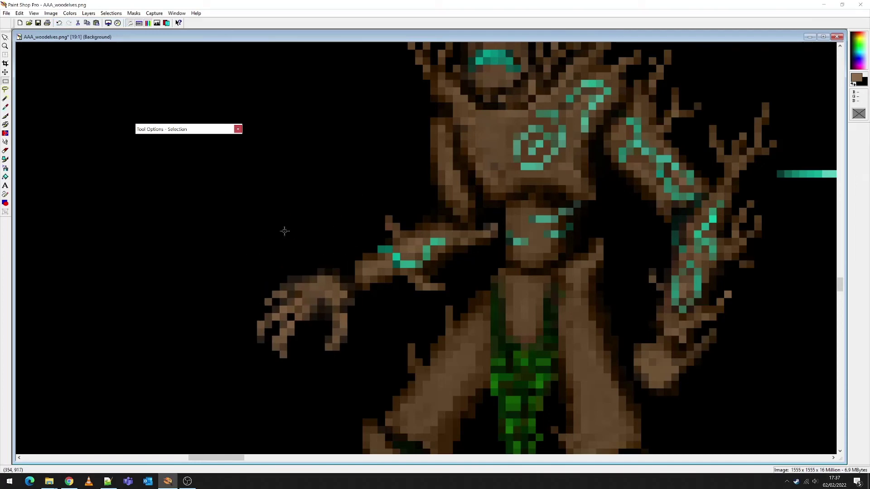
Step: Retouch the flipped hand with brown bark pixels, joining the knuckles, shading between the fingers and extending the thumb tip inward
click(6, 116)
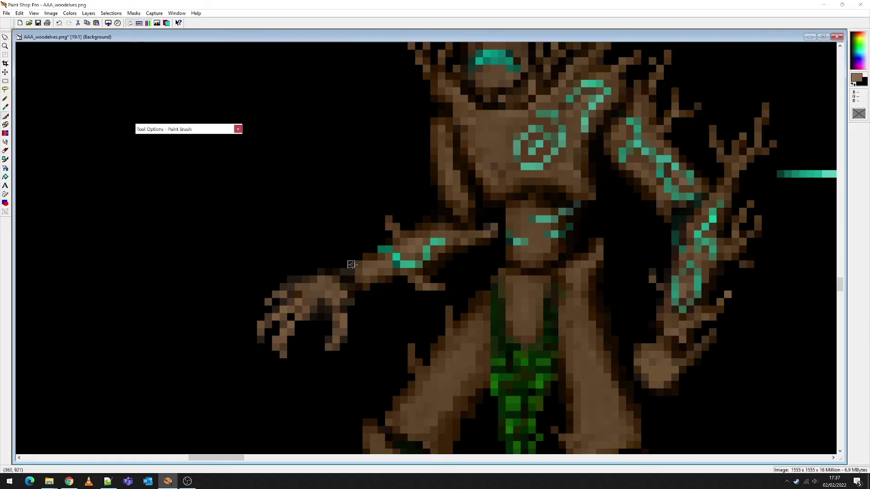
scroll(366, 264, down, 10)
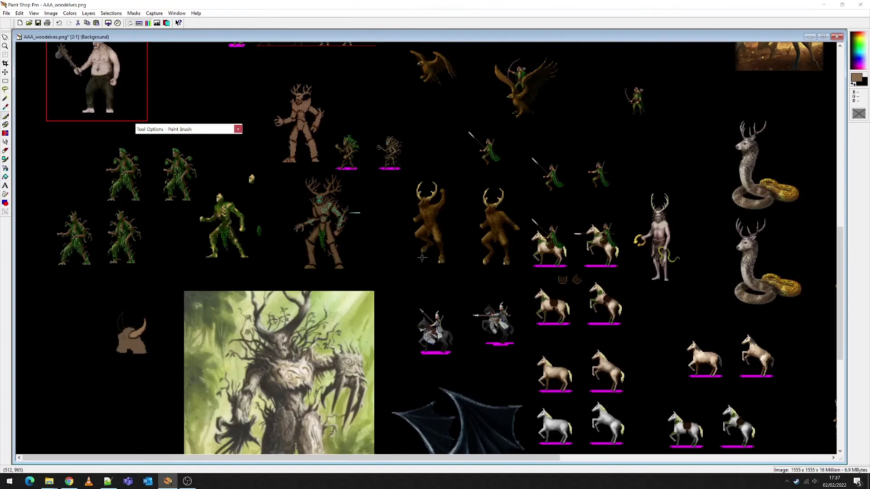
scroll(373, 233, up, 10)
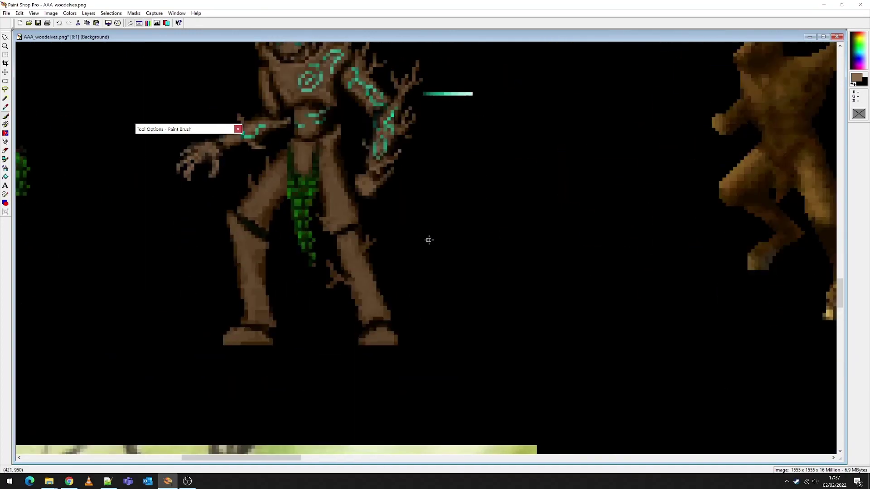
scroll(364, 262, up, 3)
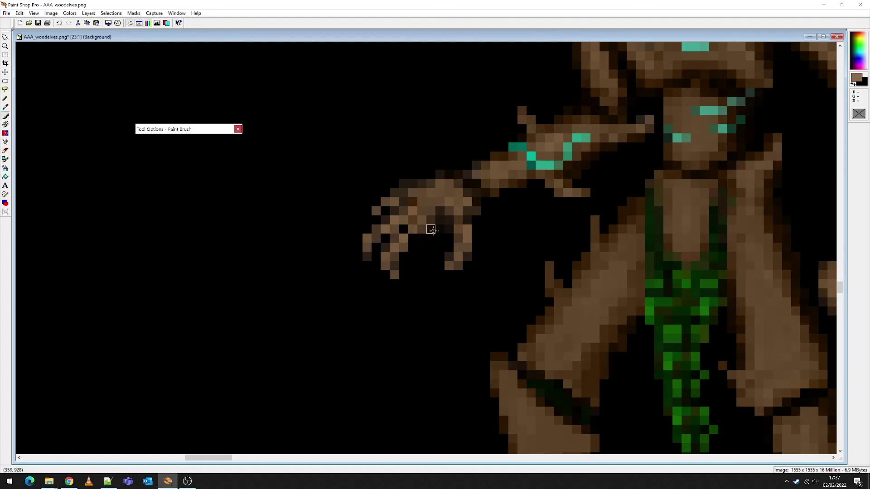
scroll(433, 231, up, 2)
mouse_move(351, 232)
mouse_down()
mouse_move(378, 193)
mouse_move(387, 201)
mouse_move(385, 191)
mouse_move(338, 224)
mouse_move(350, 253)
mouse_up()
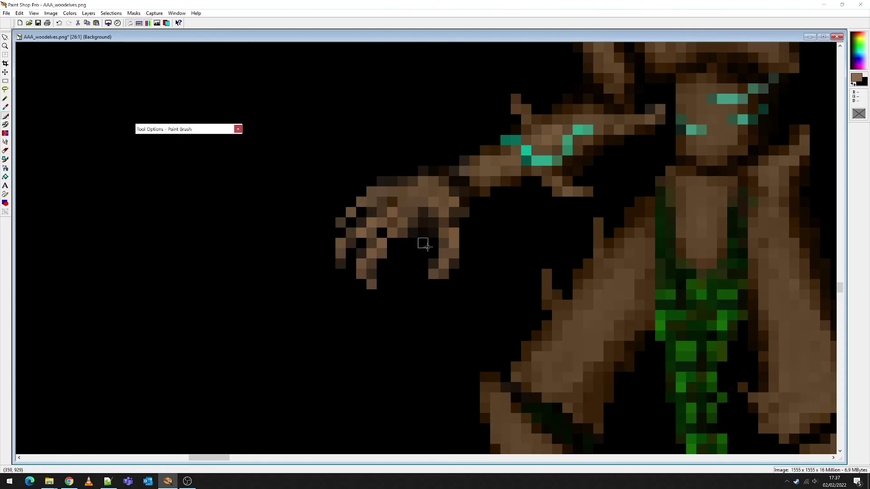
scroll(427, 247, up, 1)
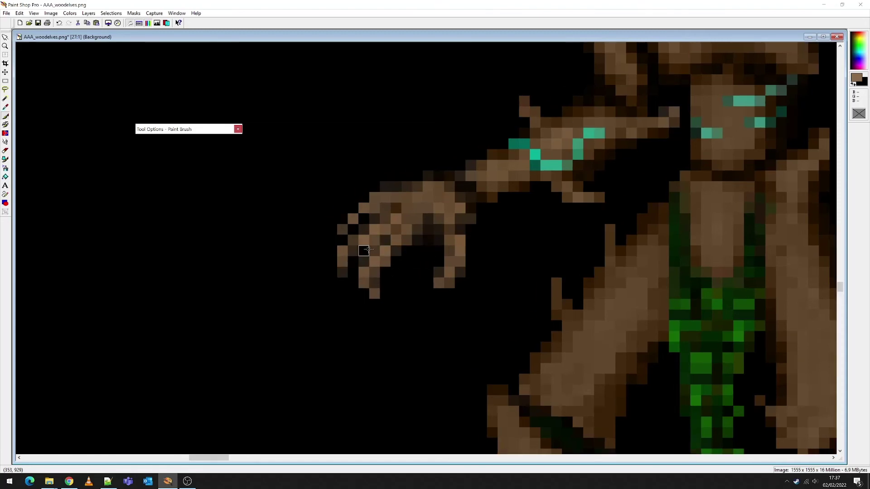
drag(364, 218, 341, 233)
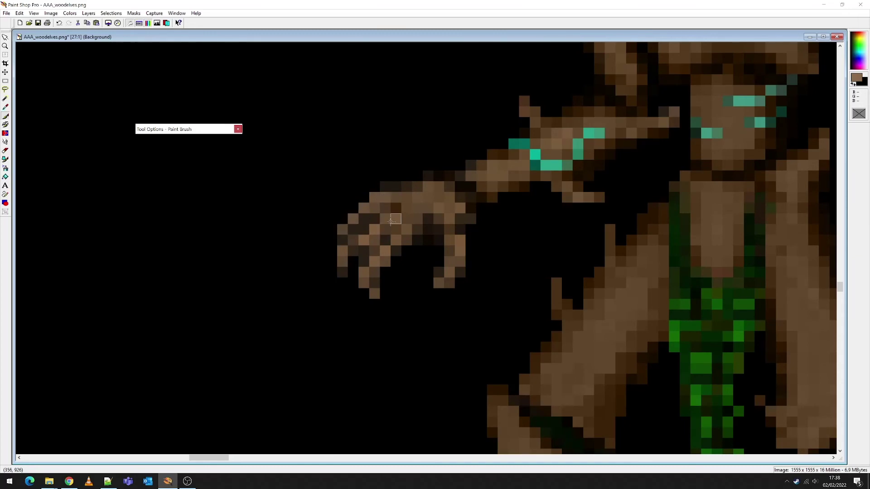
click(407, 186)
scroll(433, 231, up, 1)
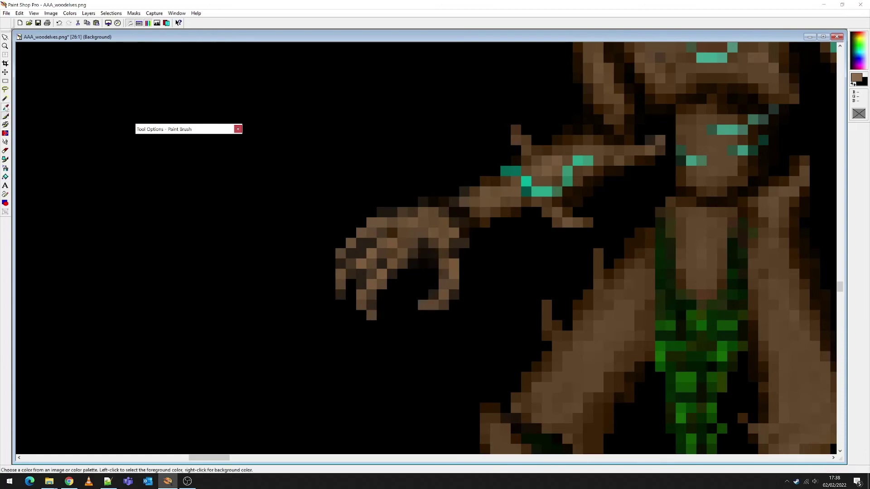
Step: Sample the leafy loincloth's green, adjust it to #3D9B5A and paint a small patch in the outstretched hand's palm
click(5, 107)
click(722, 352)
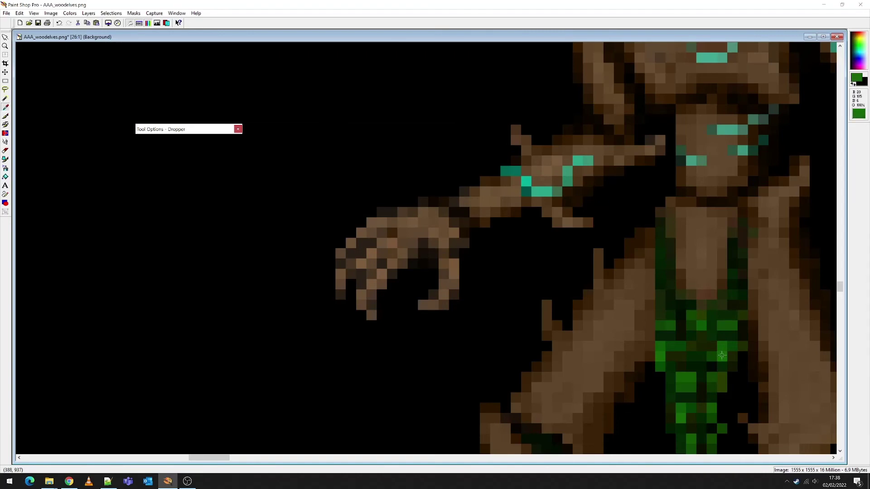
click(856, 77)
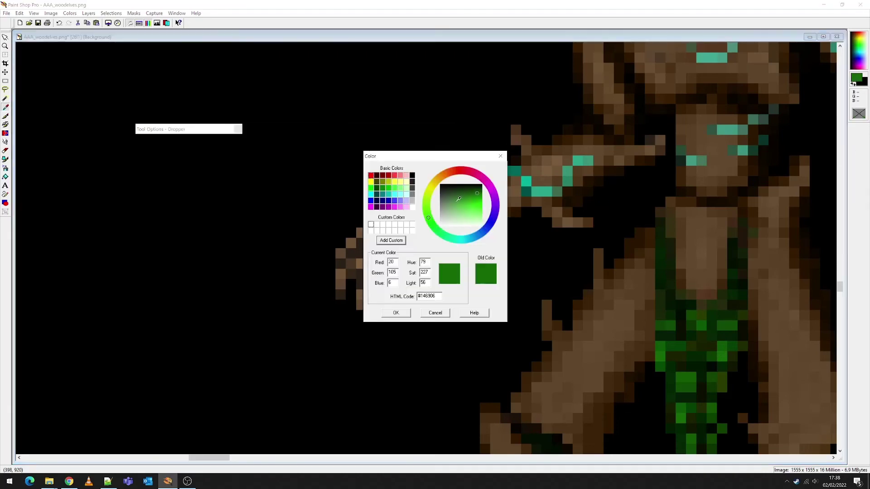
click(434, 222)
drag(468, 194, 465, 198)
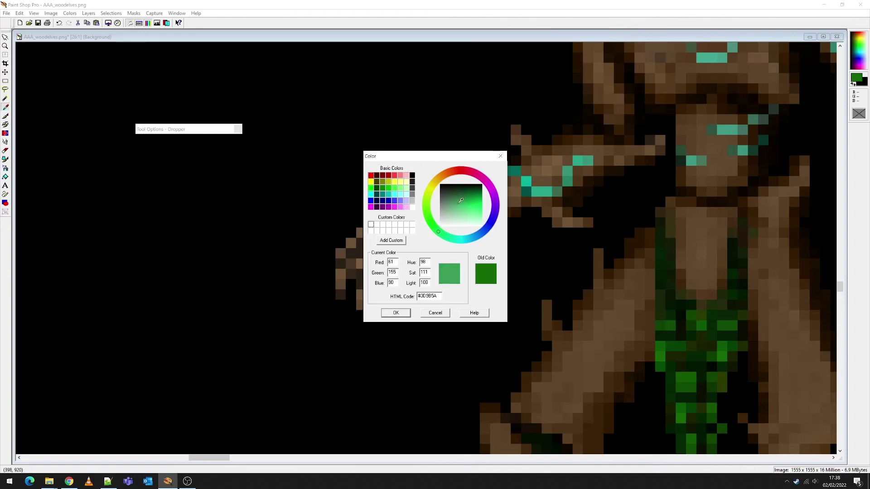
click(395, 313)
key(b)
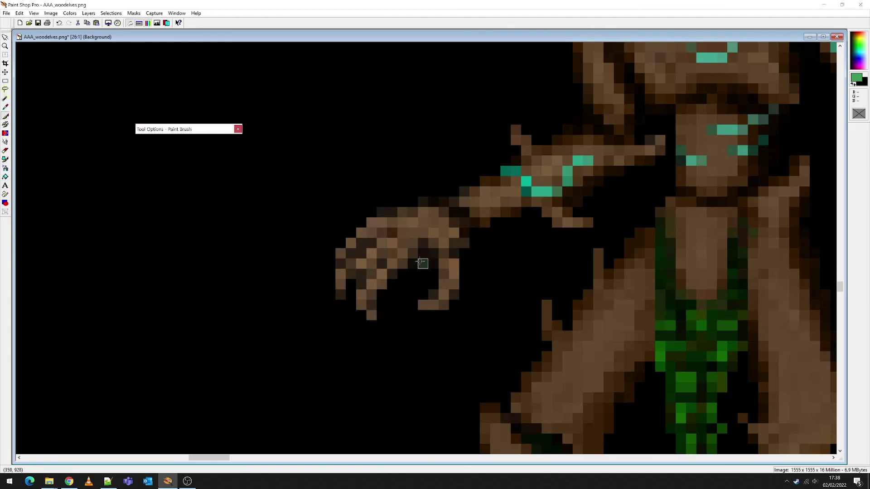
drag(419, 262, 430, 254)
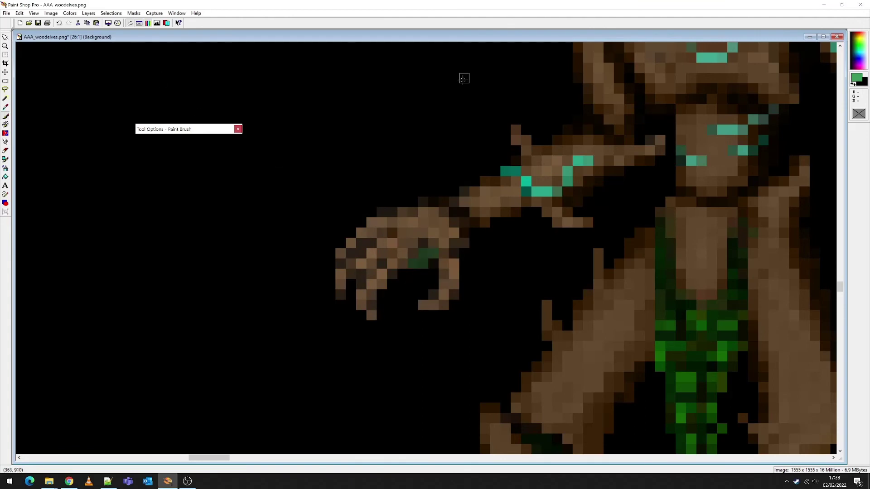
Step: Choose a brighter, more saturated green and strengthen the glowing patch in the palm
click(856, 76)
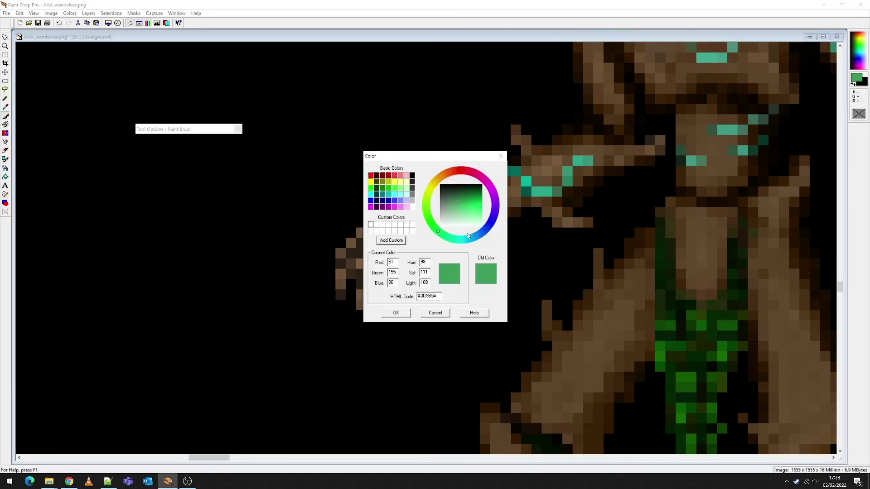
click(468, 201)
click(402, 315)
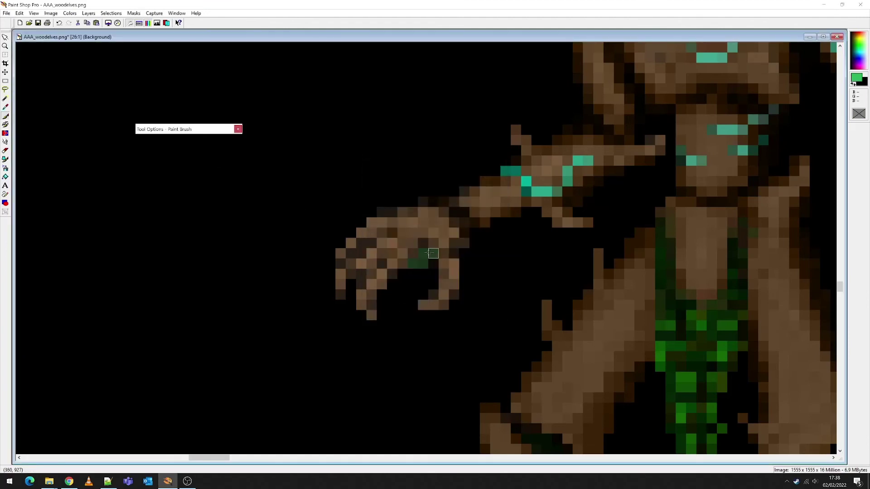
mouse_move(431, 253)
mouse_down()
mouse_move(420, 263)
mouse_move(434, 255)
mouse_up()
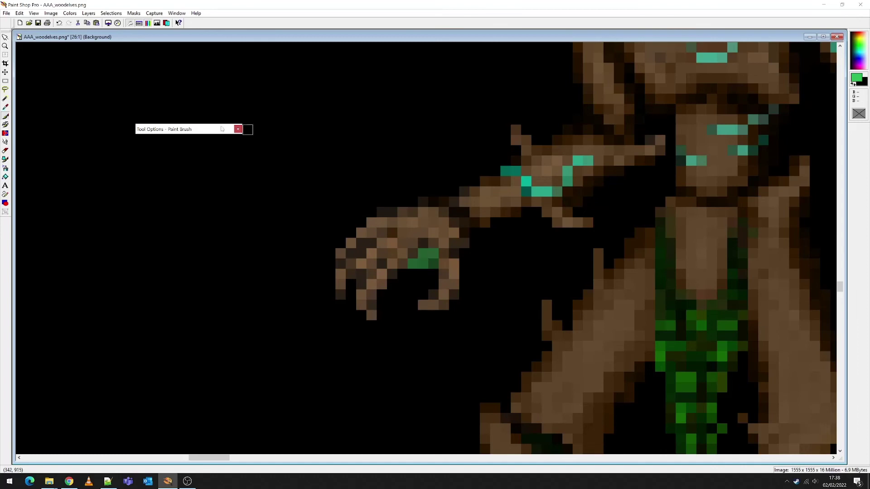
Step: Paint curling green tendrils from the palm patch down between the claws and out below the fingertips
mouse_move(162, 130)
drag(156, 201, 152, 203)
mouse_move(422, 254)
mouse_down()
mouse_move(400, 273)
mouse_move(403, 284)
mouse_move(432, 277)
mouse_move(412, 303)
mouse_move(412, 322)
mouse_move(422, 325)
mouse_move(417, 351)
mouse_up()
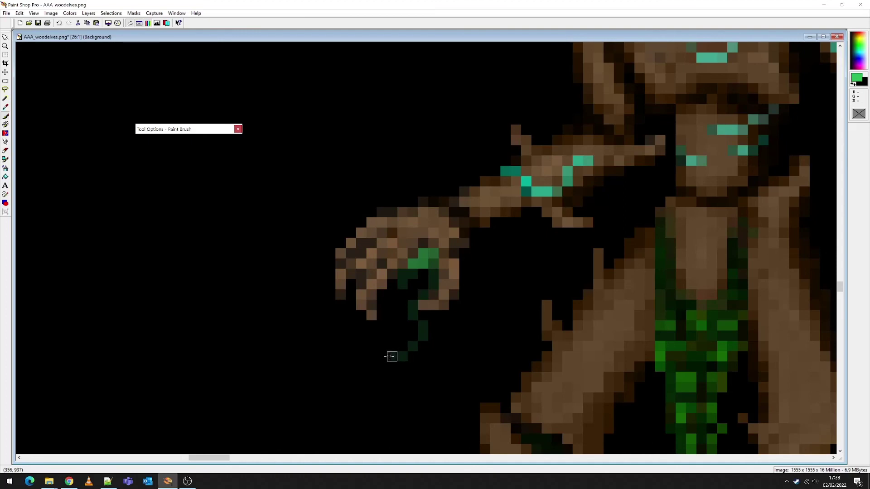
click(391, 357)
mouse_move(423, 336)
mouse_down()
mouse_move(412, 307)
mouse_move(433, 274)
mouse_move(394, 283)
mouse_move(382, 294)
mouse_move(391, 294)
mouse_move(369, 324)
mouse_up()
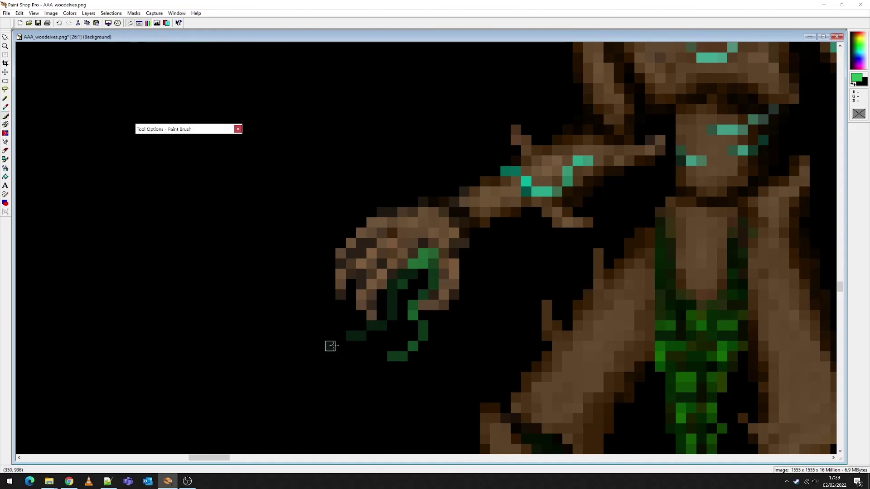
click(320, 335)
click(356, 335)
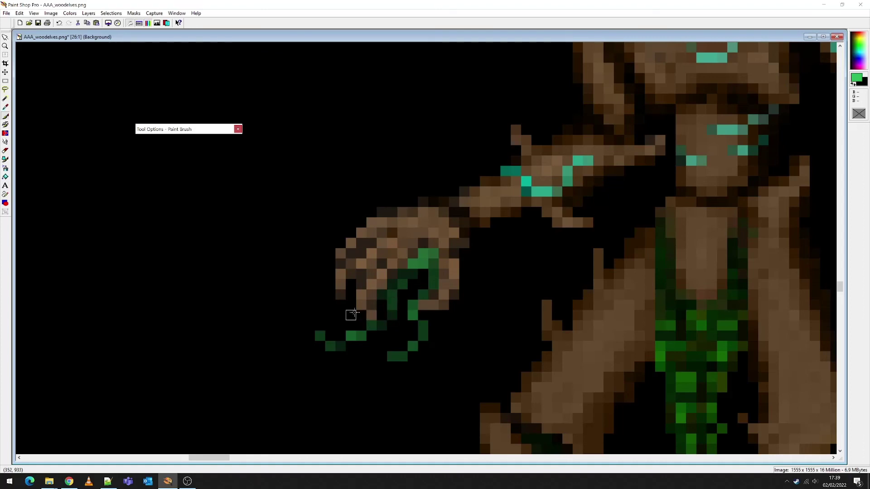
drag(351, 315, 340, 315)
Step: Pick a dark purple and tint the lower ends of the green tendrils so they fade from green to purple
scroll(483, 247, down, 1)
scroll(482, 246, down, 5)
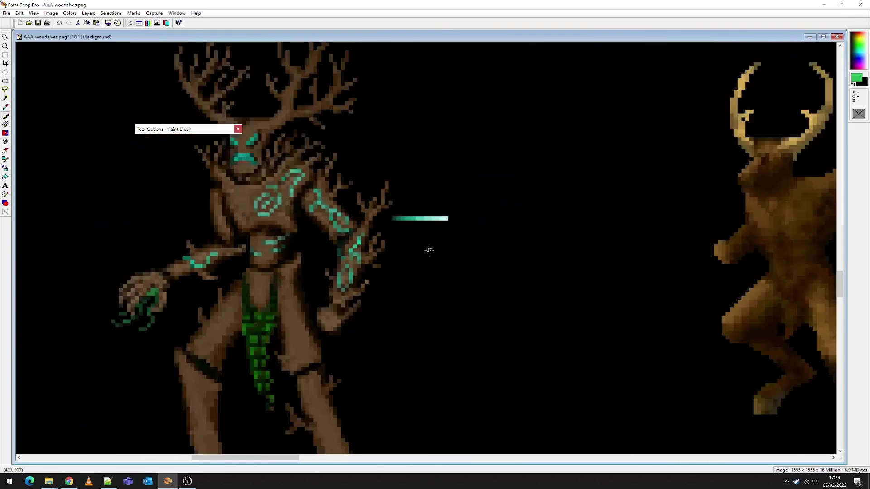
scroll(396, 254, up, 5)
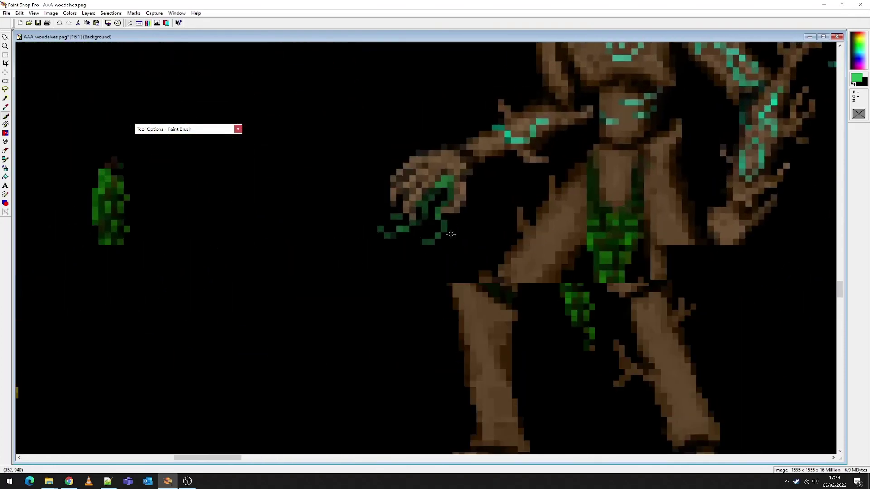
scroll(421, 247, up, 1)
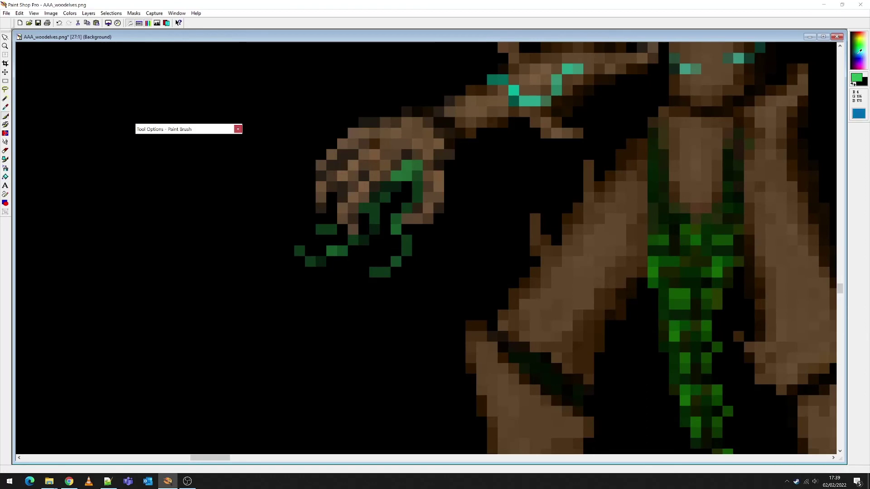
click(858, 59)
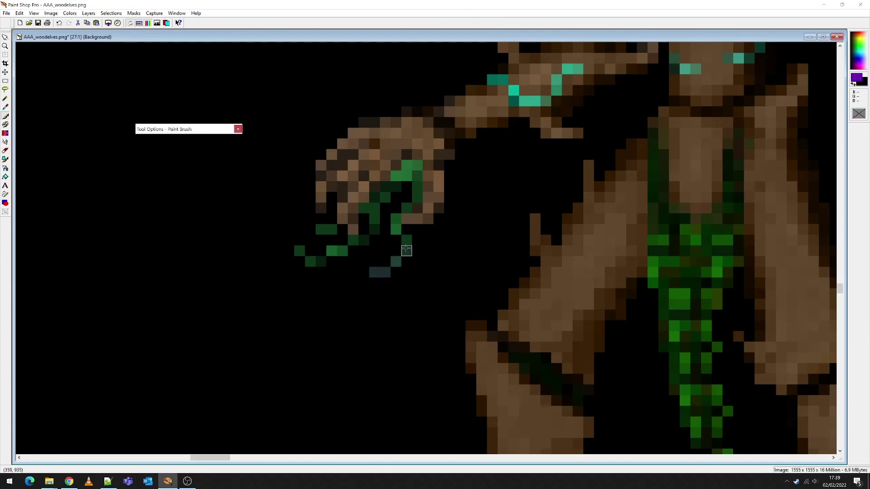
mouse_move(406, 251)
mouse_down()
mouse_move(375, 272)
mouse_move(396, 261)
mouse_move(395, 229)
mouse_up()
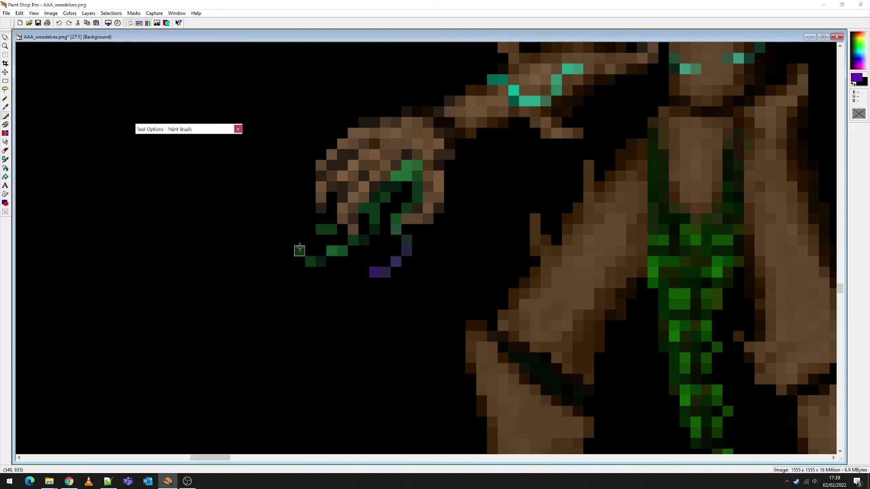
mouse_move(299, 251)
mouse_down()
mouse_move(352, 240)
mouse_move(322, 230)
mouse_move(394, 207)
mouse_move(375, 217)
mouse_move(374, 211)
mouse_move(365, 240)
mouse_move(375, 220)
mouse_up()
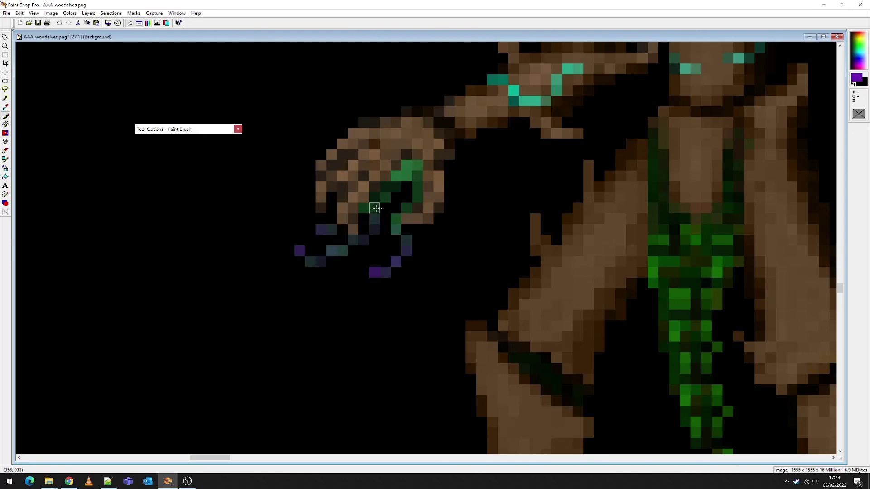
Step: Sample the brown of the lowered fist and adjust it to the lighter #8C6A48 for the paint brush
scroll(432, 249, down, 6)
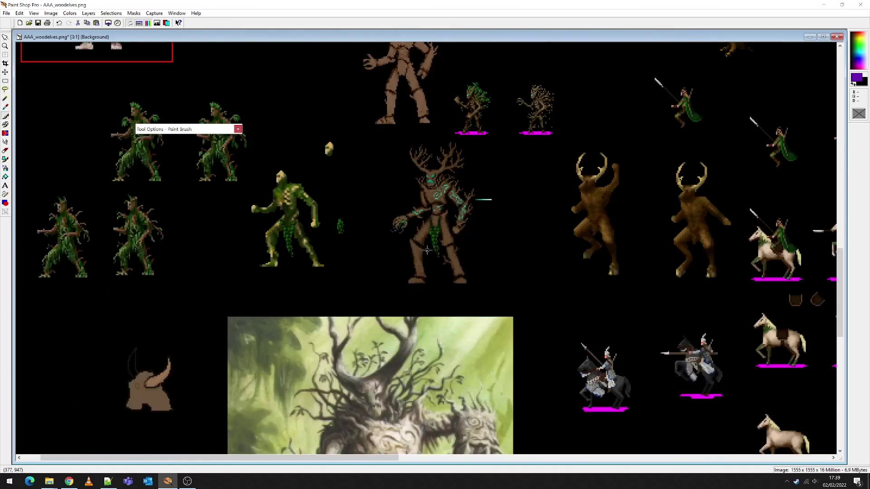
scroll(428, 250, down, 1)
scroll(347, 246, up, 5)
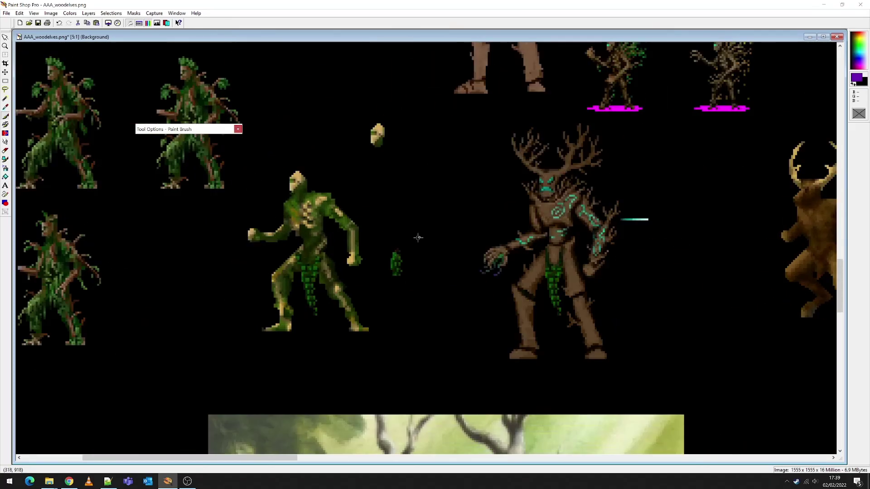
scroll(397, 289, up, 5)
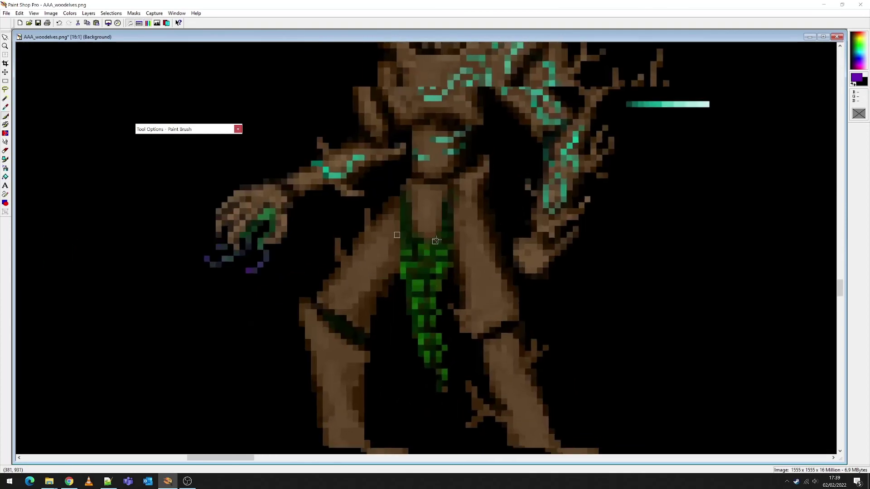
scroll(417, 291, up, 2)
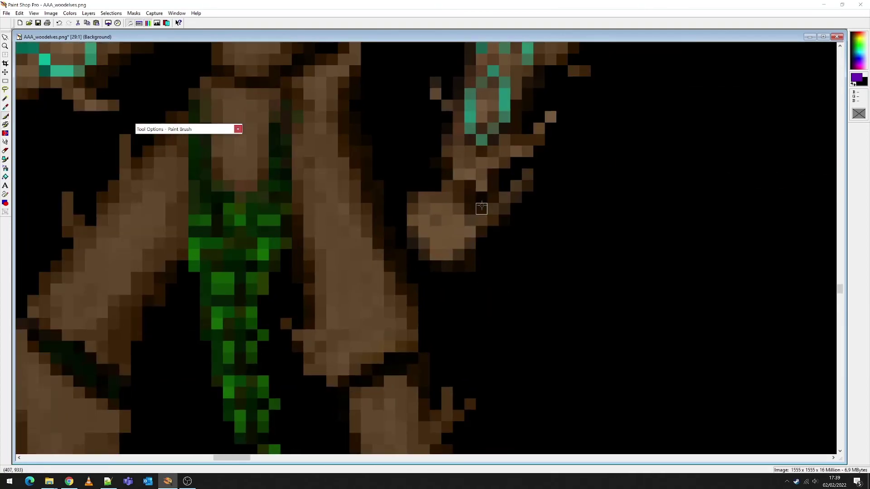
scroll(453, 226, down, 5)
scroll(424, 247, up, 5)
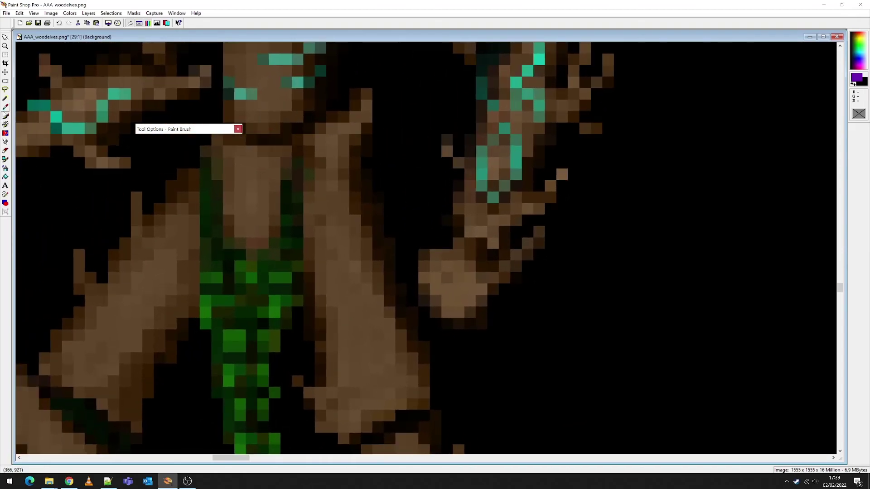
click(6, 107)
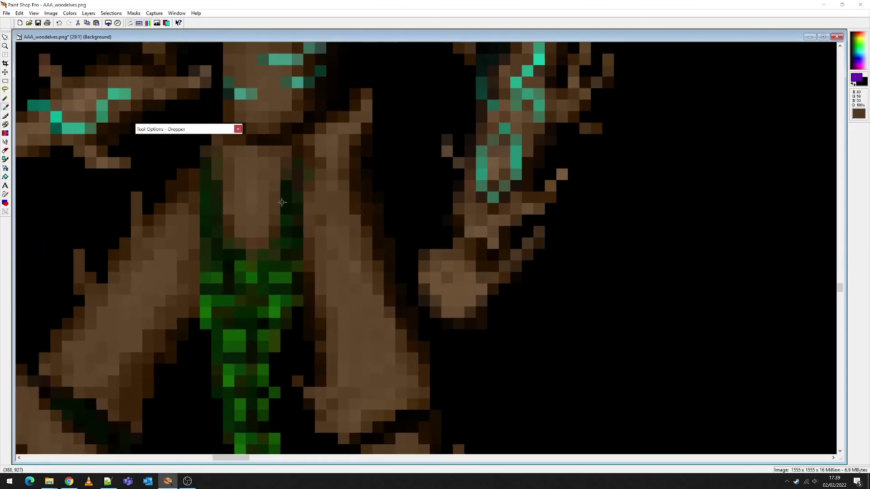
click(453, 290)
click(5, 116)
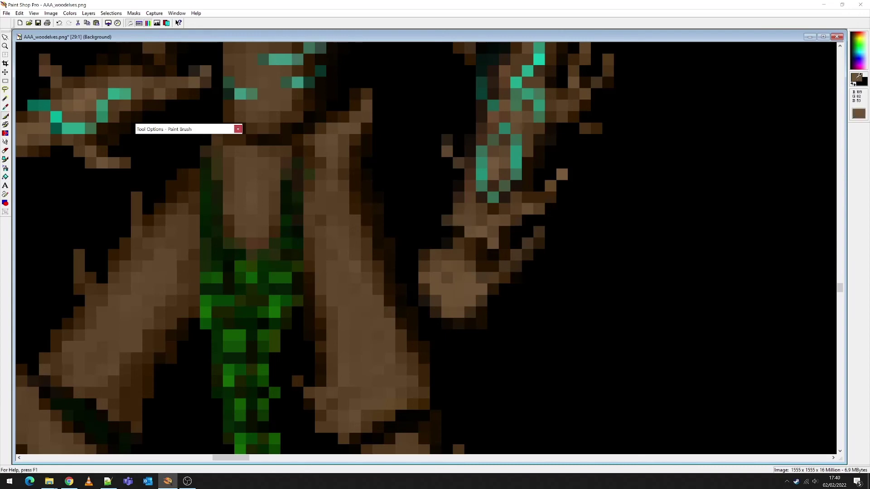
click(856, 78)
drag(453, 195, 456, 198)
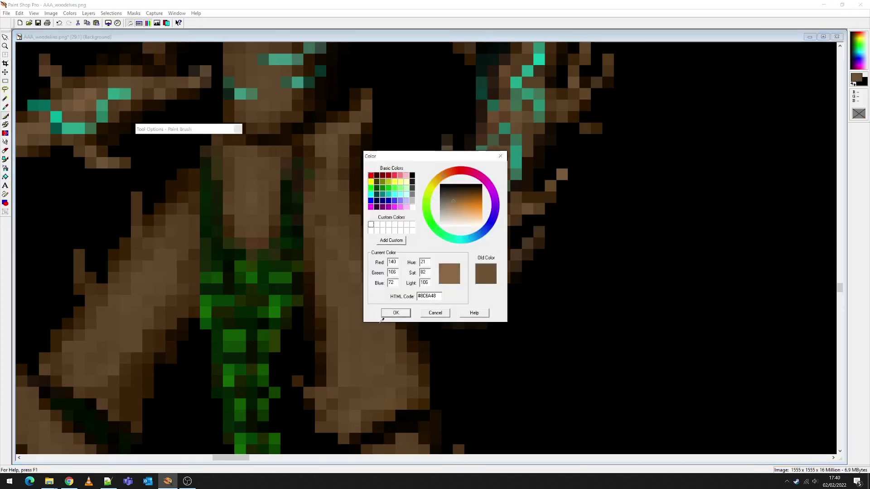
click(383, 316)
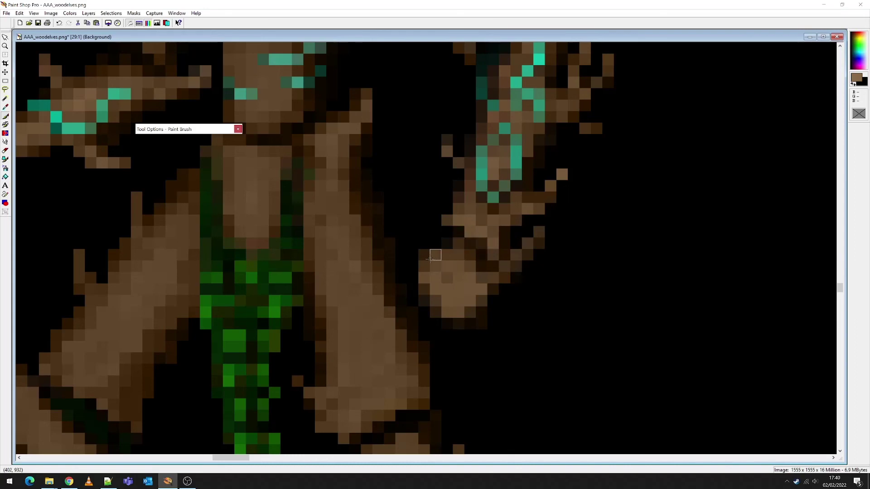
Step: Round off the lowered fist by painting faint brown pixels around its edge and toward the twig beside the wrist
mouse_move(432, 248)
mouse_down()
mouse_move(447, 242)
mouse_move(411, 266)
mouse_move(412, 287)
mouse_move(422, 310)
mouse_move(457, 322)
mouse_move(432, 302)
mouse_move(426, 312)
mouse_move(480, 301)
mouse_move(494, 277)
mouse_move(492, 289)
mouse_move(502, 287)
mouse_move(495, 289)
mouse_move(505, 266)
mouse_move(527, 245)
mouse_move(504, 267)
mouse_up()
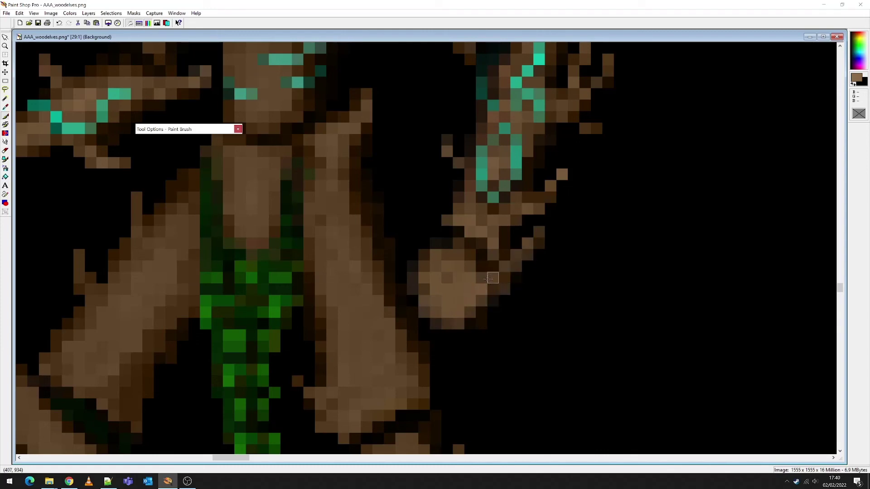
scroll(485, 246, right, 2)
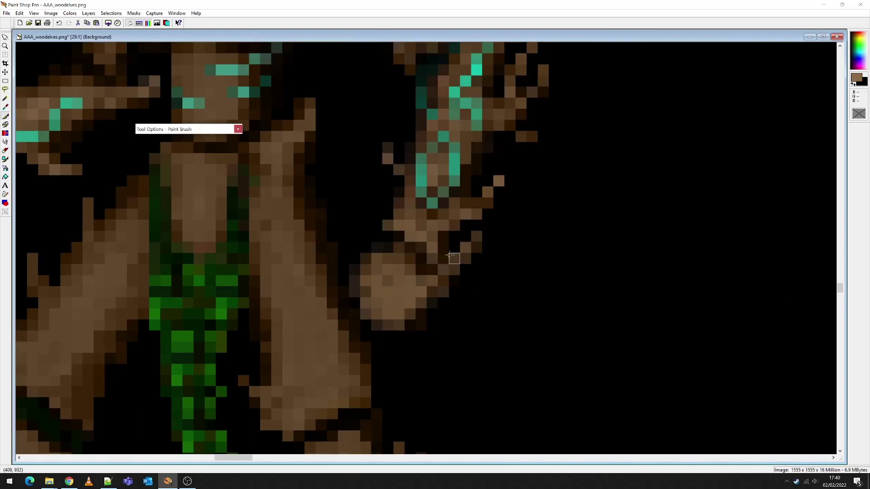
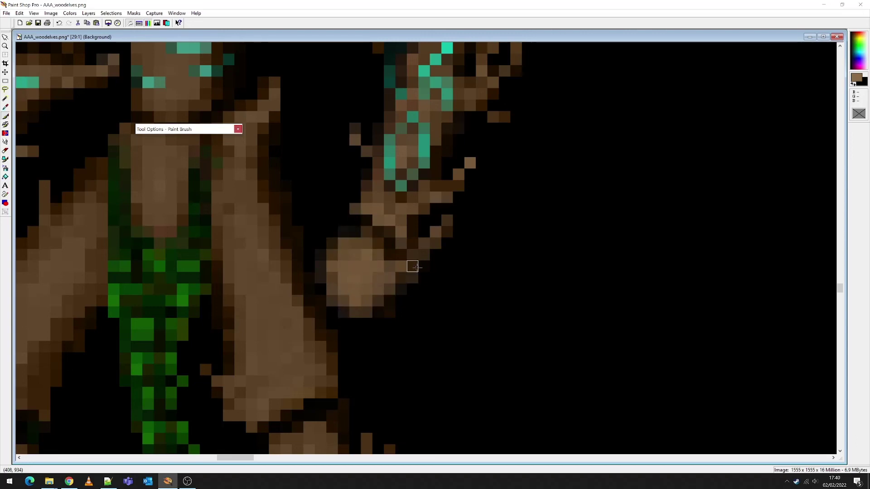
scroll(412, 263, down, 8)
scroll(411, 251, down, 2)
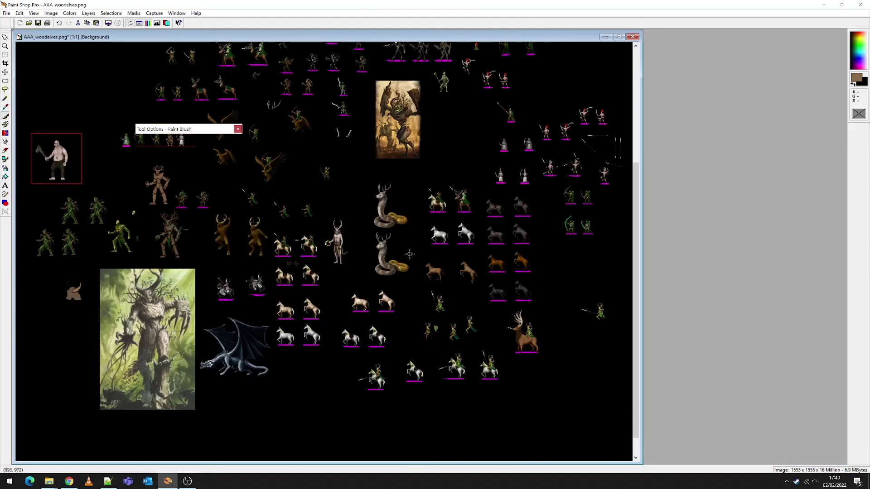
scroll(269, 237, up, 8)
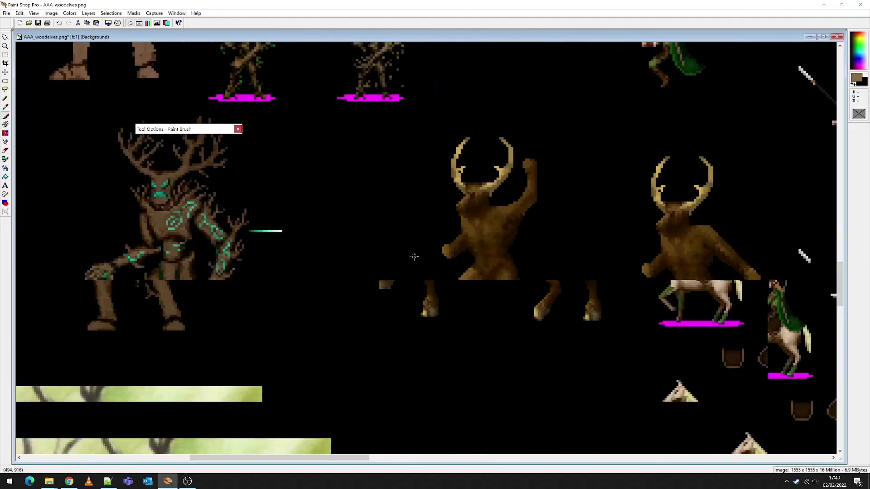
scroll(426, 257, up, 3)
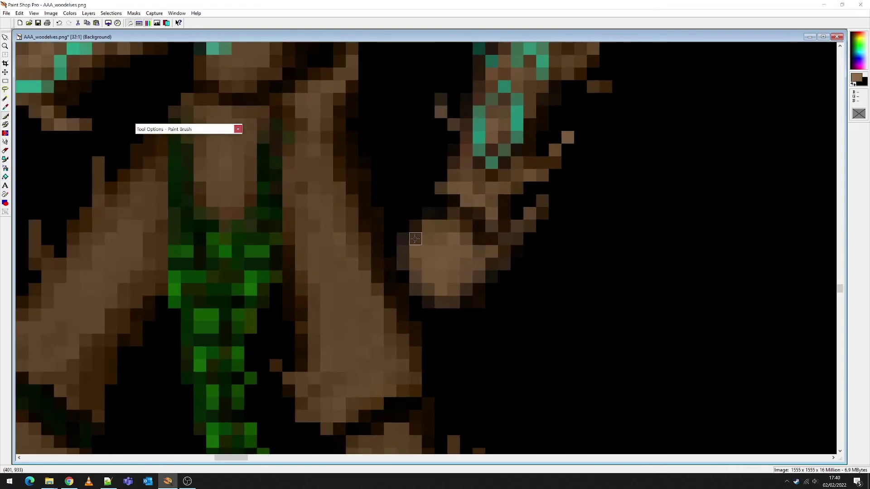
Step: Build up a knuckle along the fist's upper inner edge and dot darker shading pixels inside the fist
click(428, 214)
click(415, 213)
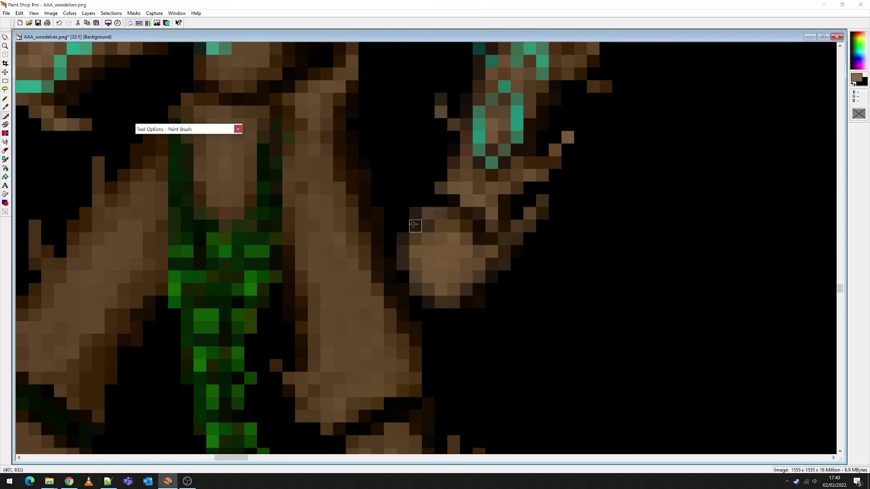
click(428, 216)
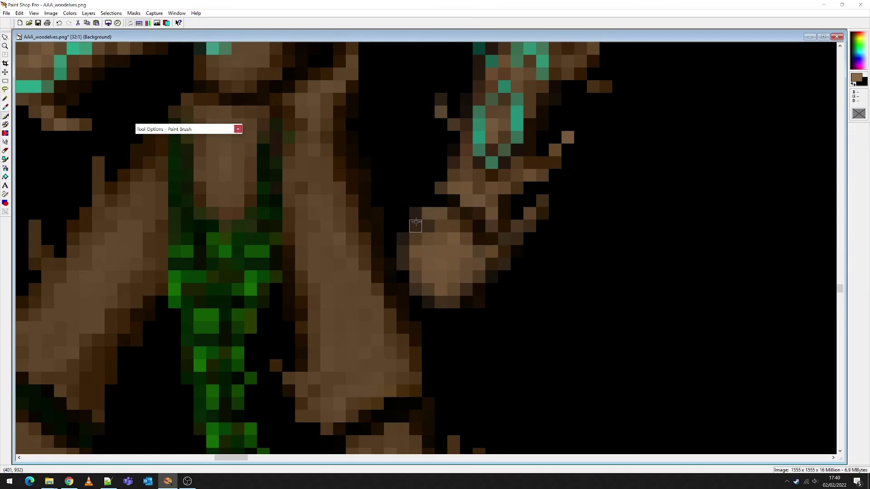
click(403, 225)
click(415, 213)
click(415, 225)
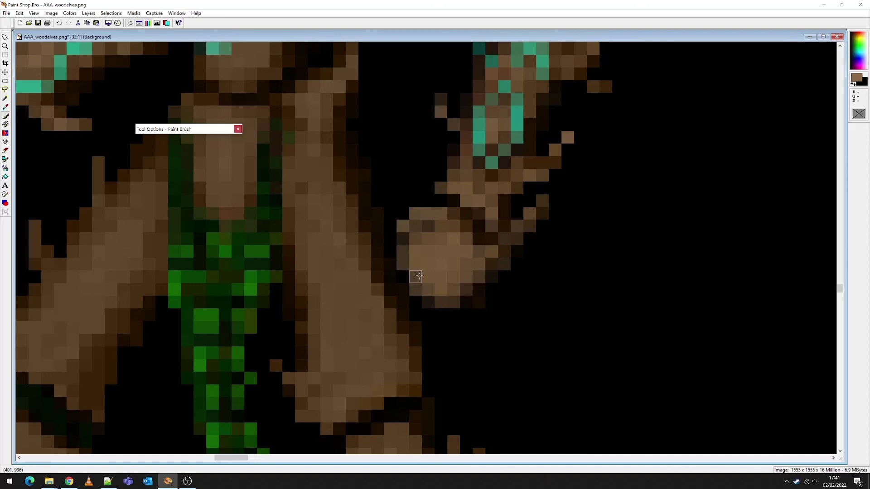
click(454, 277)
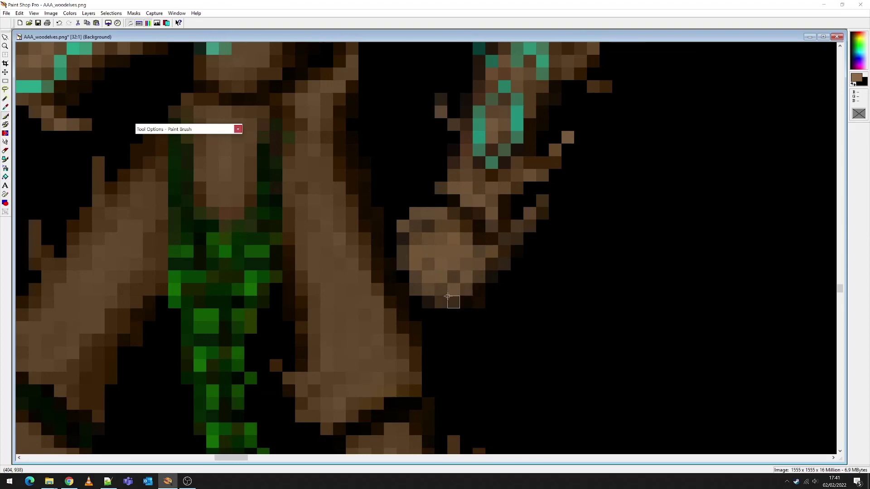
Step: Paint a short horizontal twig extending outward just beneath the wrist side of the lowered fist
scroll(462, 259, down, 1)
scroll(439, 245, down, 8)
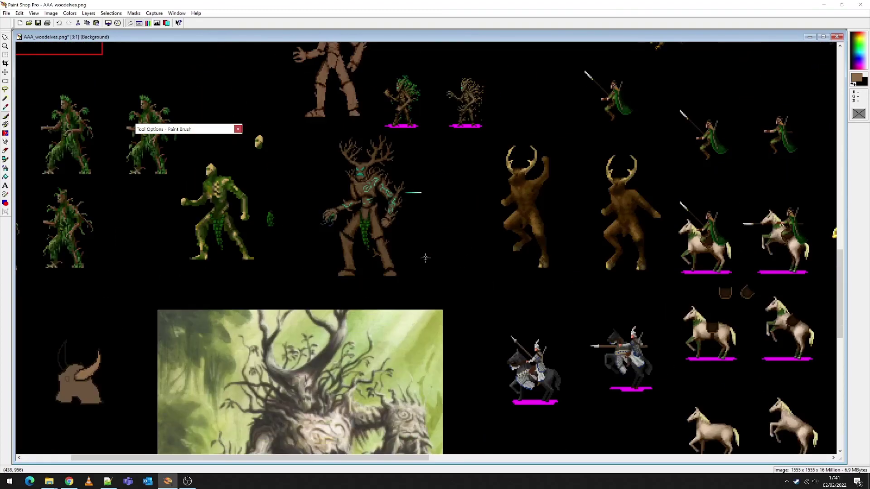
scroll(426, 259, down, 1)
scroll(428, 261, up, 6)
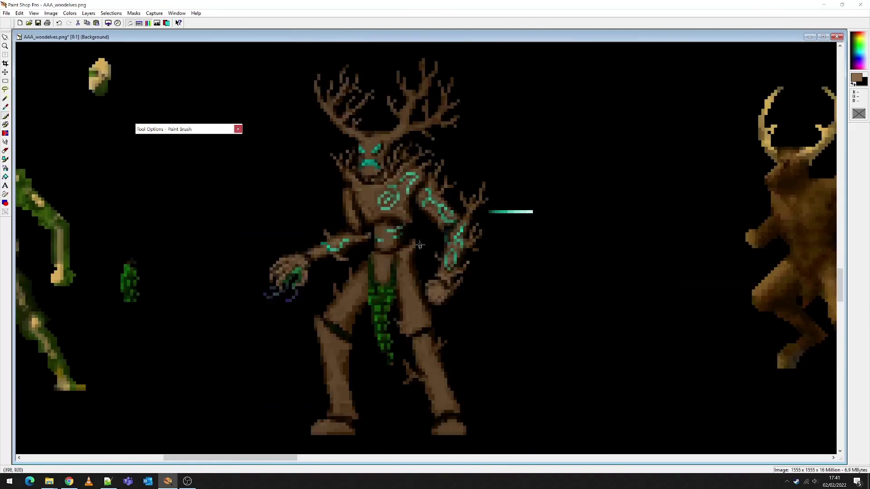
scroll(436, 264, up, 1)
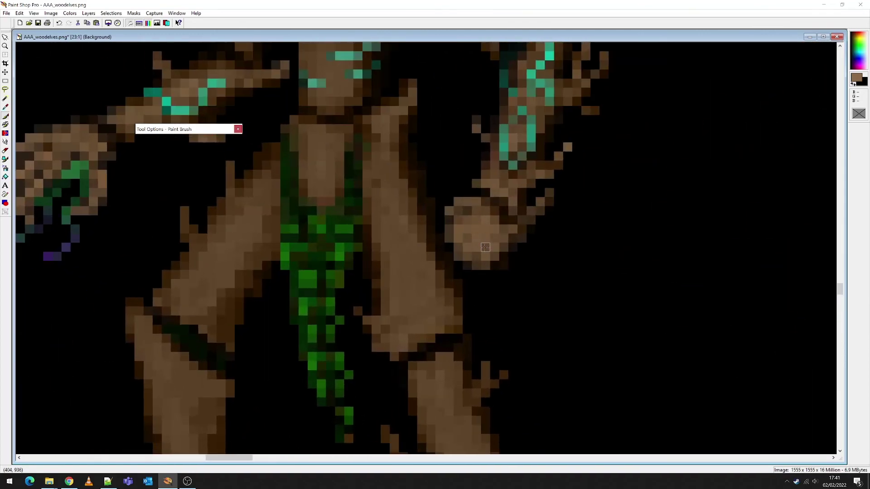
scroll(485, 247, up, 1)
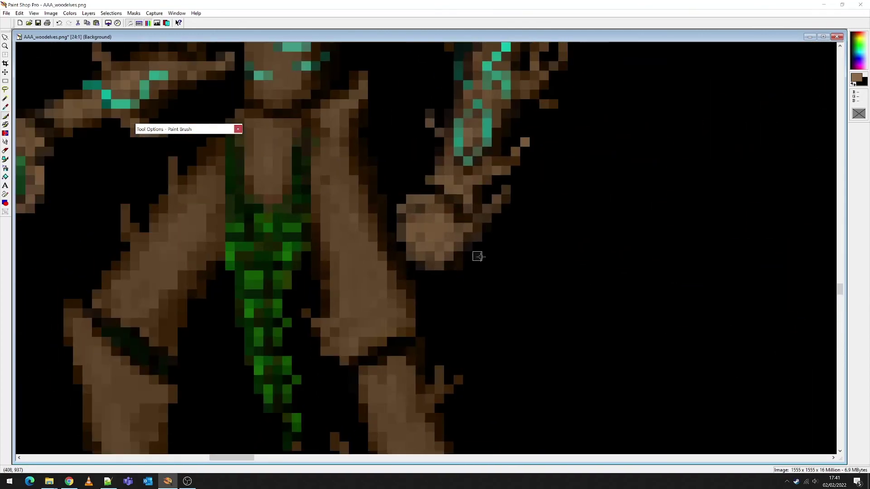
drag(477, 256, 496, 255)
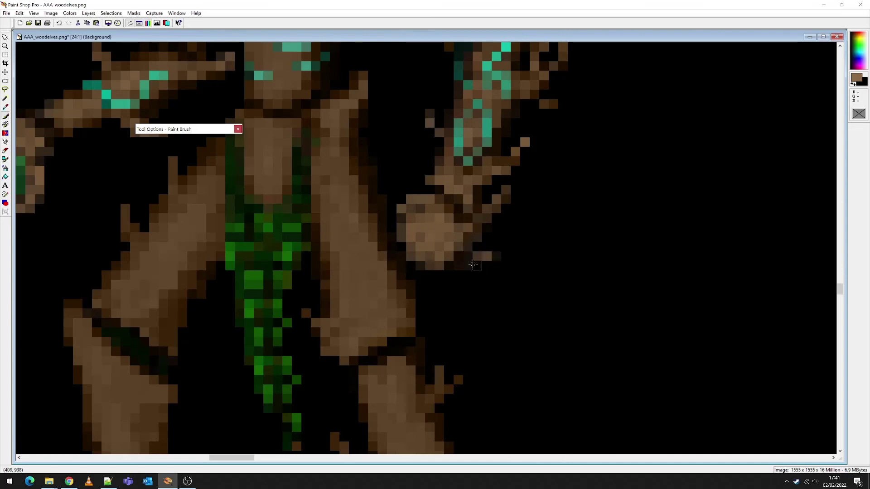
Step: Sample the thigh's bark brown and retouch the lowered fist and its surrounding twigs to match it
click(5, 125)
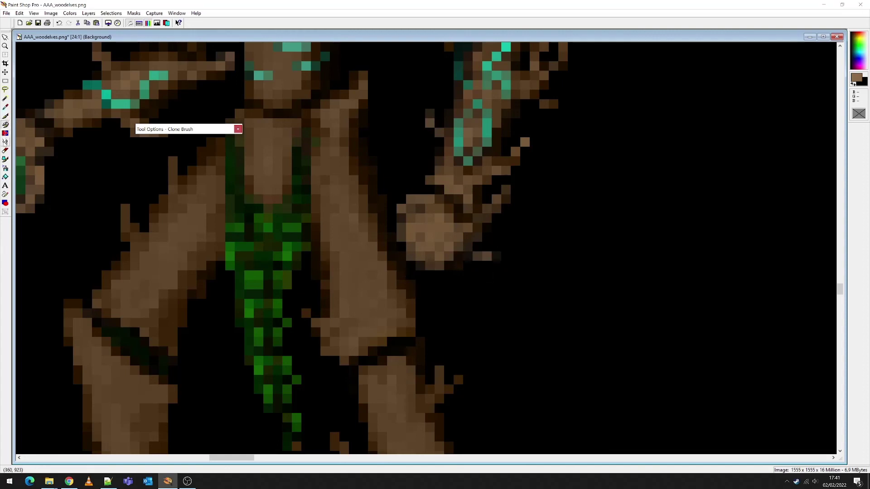
click(5, 142)
mouse_move(210, 129)
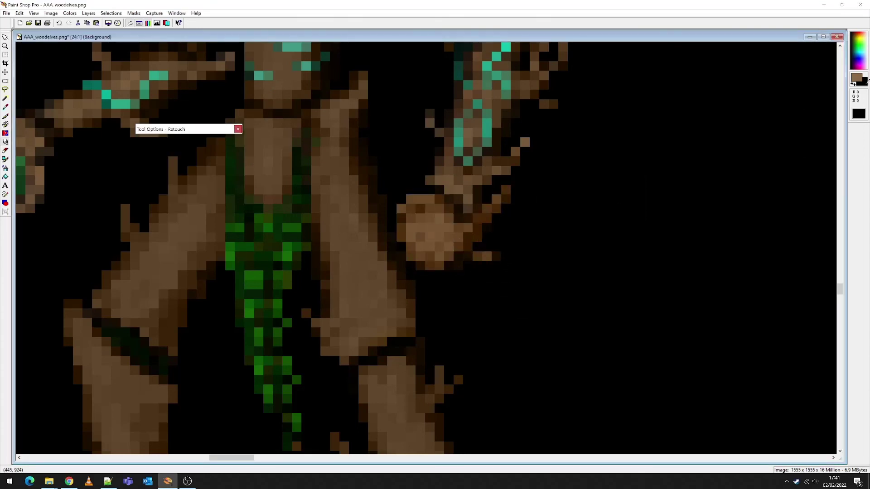
click(5, 107)
click(350, 249)
click(5, 141)
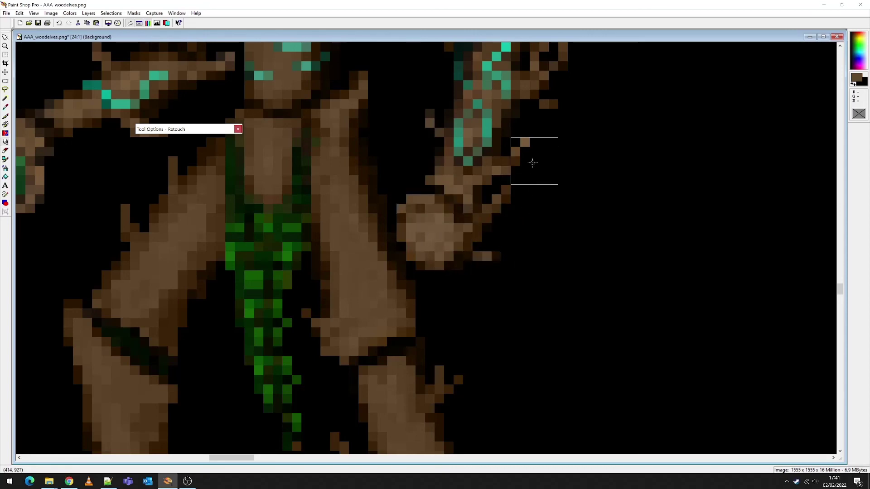
Step: Choose a slightly lighter, less saturated brown and blend the fist's knuckles and mottled surface with the paint brush
scroll(523, 208, down, 4)
scroll(405, 265, down, 5)
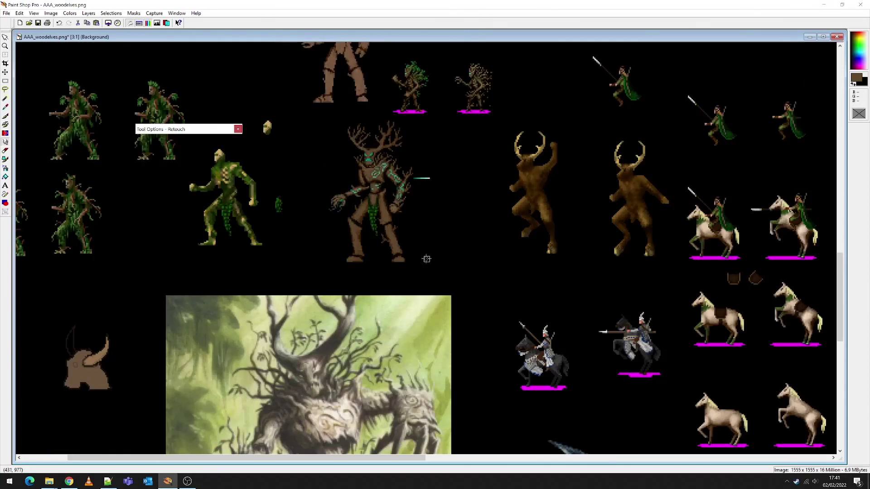
scroll(387, 245, up, 7)
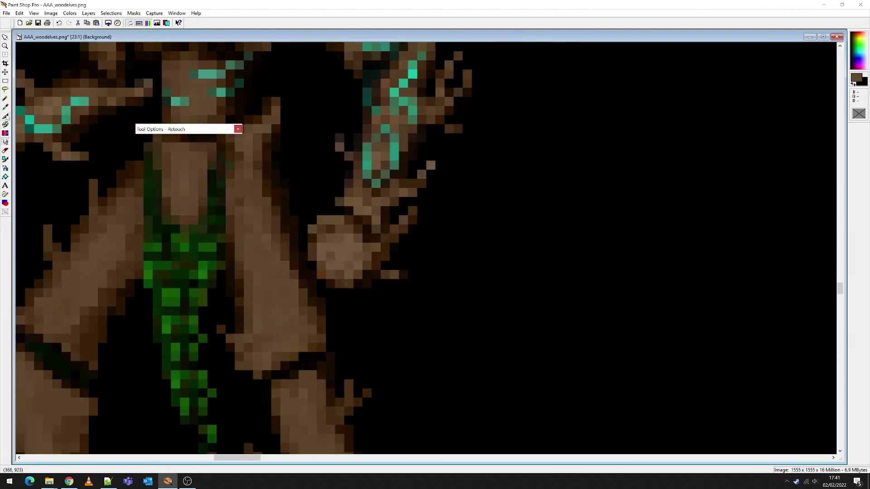
click(5, 116)
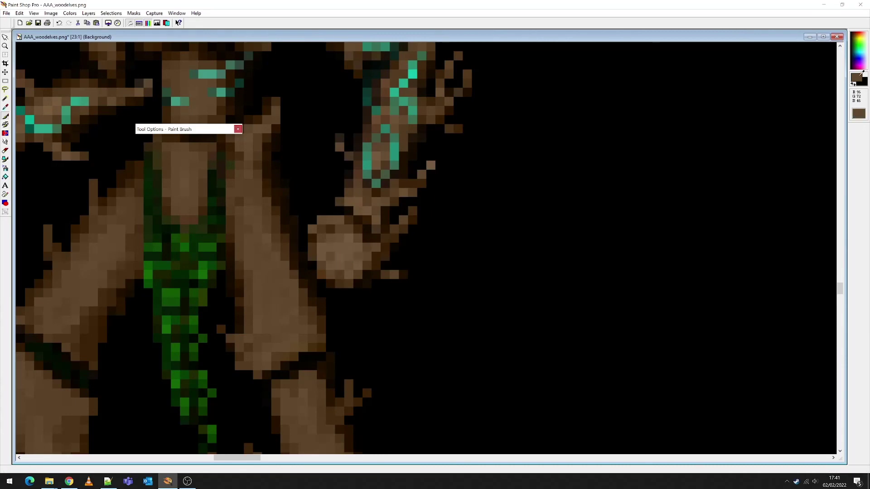
click(856, 78)
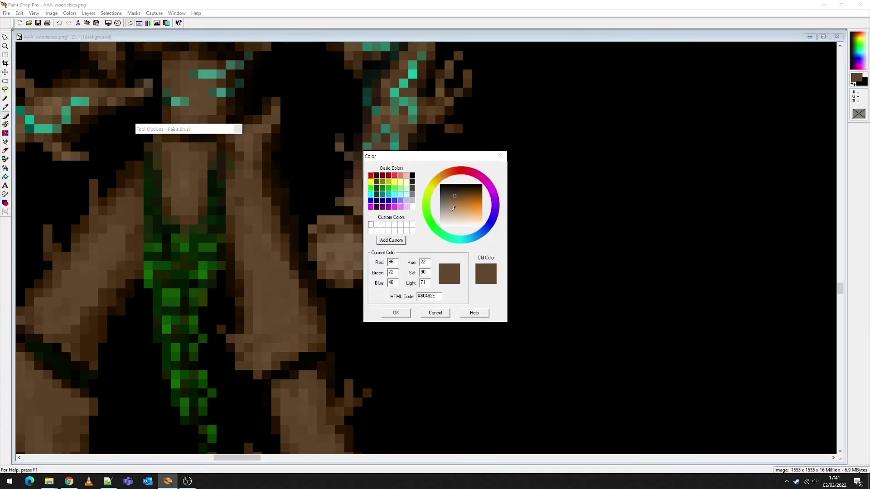
drag(456, 195, 451, 198)
click(396, 313)
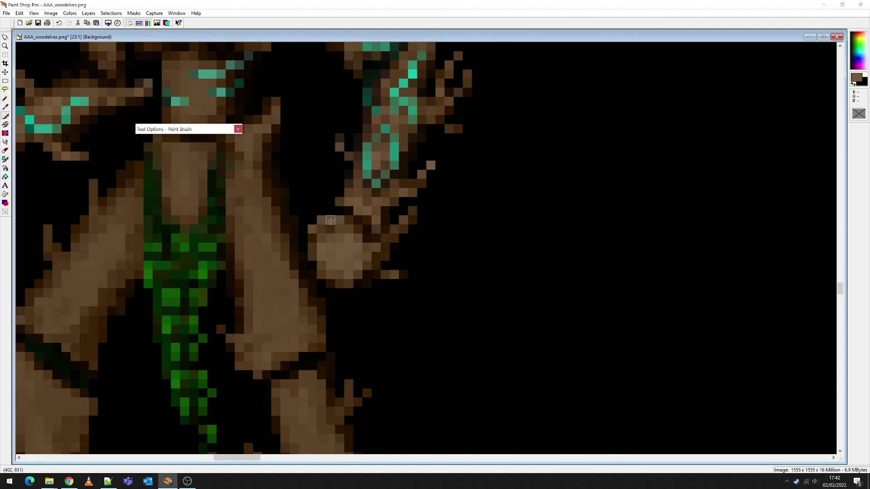
drag(328, 219, 312, 238)
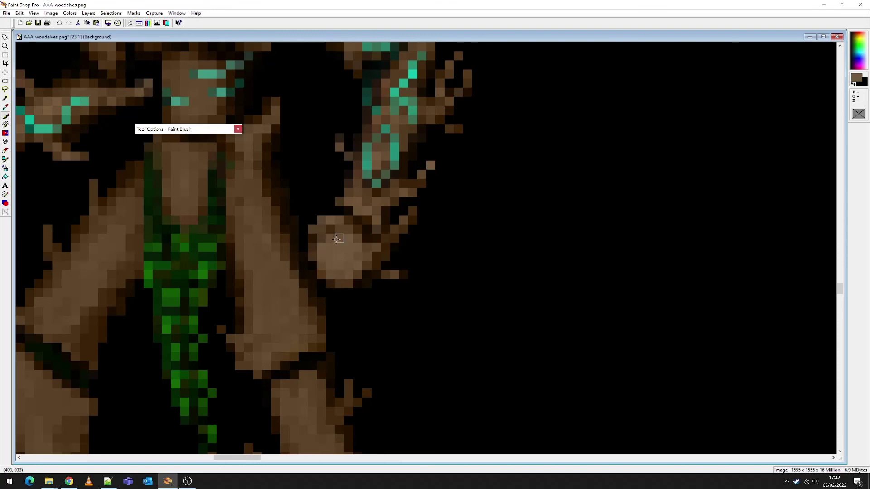
scroll(366, 247, down, 1)
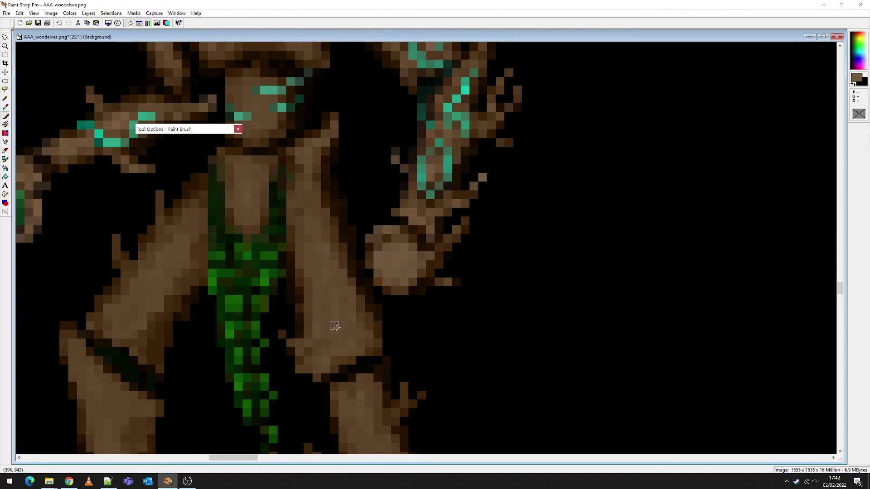
mouse_move(212, 132)
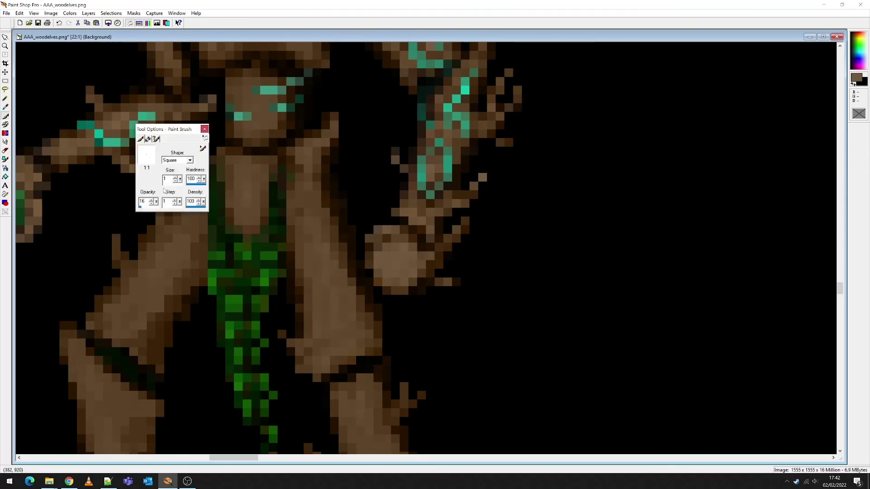
Step: Adjust the paint brush opacity and blend the brown over the creature's lower abdomen and the pointed hip spike beside it
drag(156, 202, 161, 202)
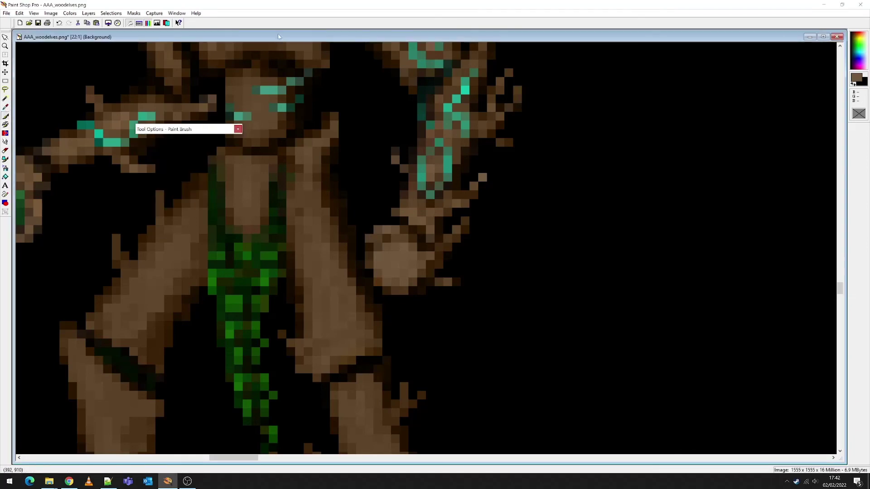
scroll(386, 199, up, 3)
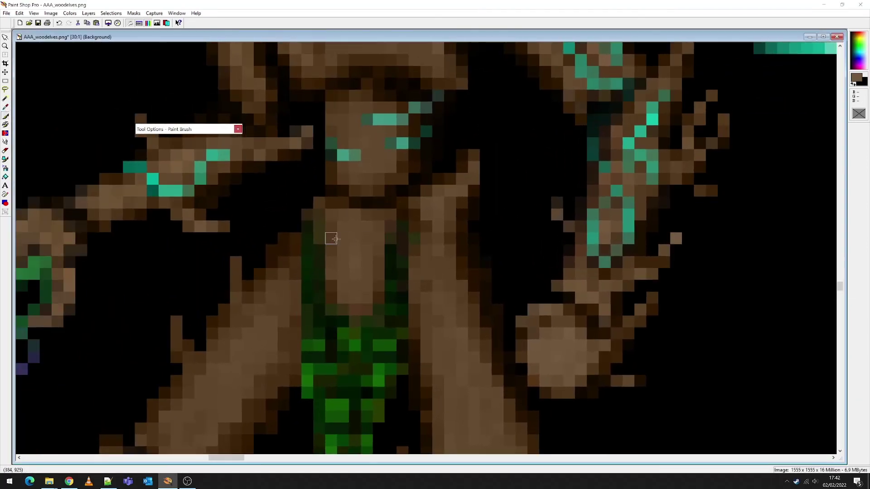
click(390, 227)
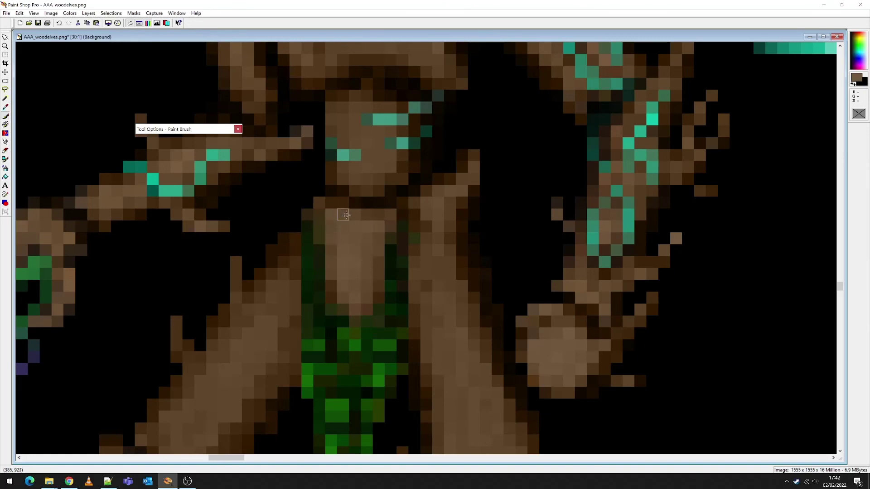
scroll(431, 220, down, 1)
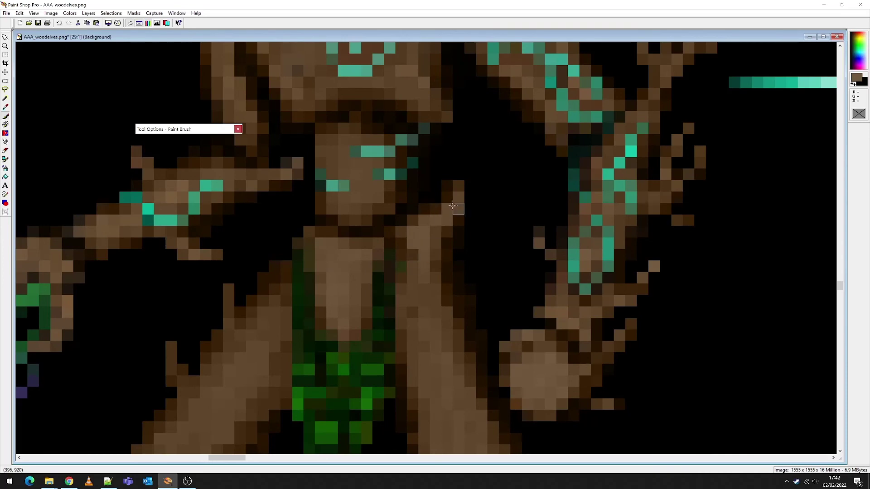
drag(450, 208, 449, 197)
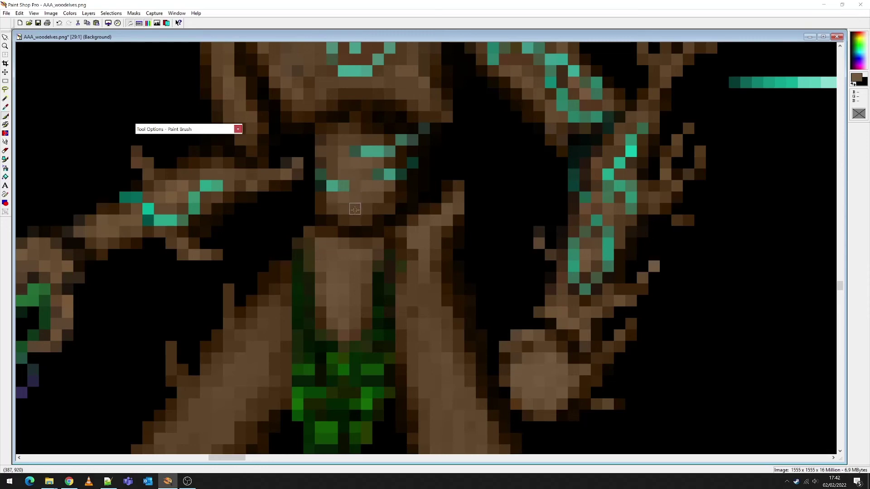
Step: Blend the brown along the left thigh and down the shin's shaded inner edge with a size 2 square brush
scroll(320, 199, down, 5)
scroll(403, 301, up, 5)
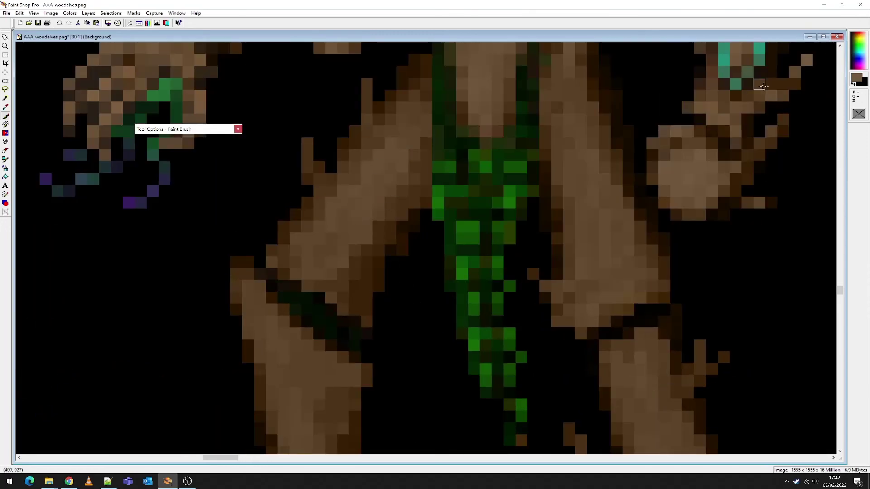
mouse_move(175, 174)
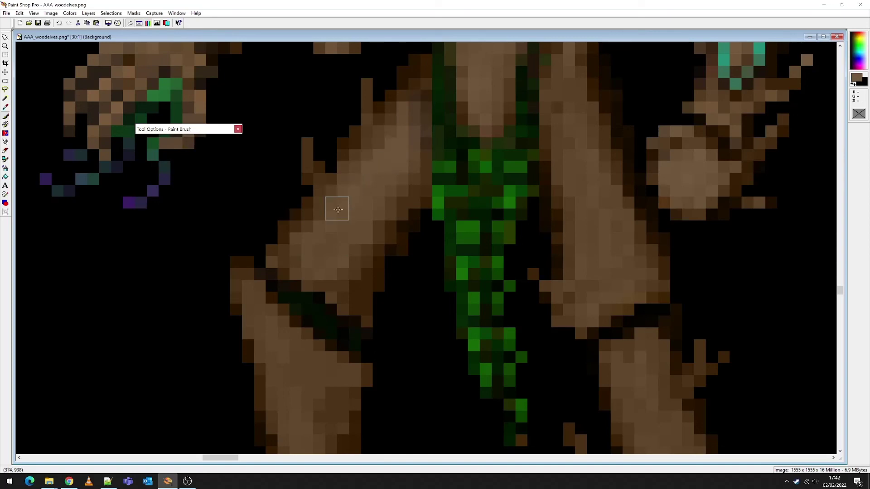
scroll(368, 296, down, 1)
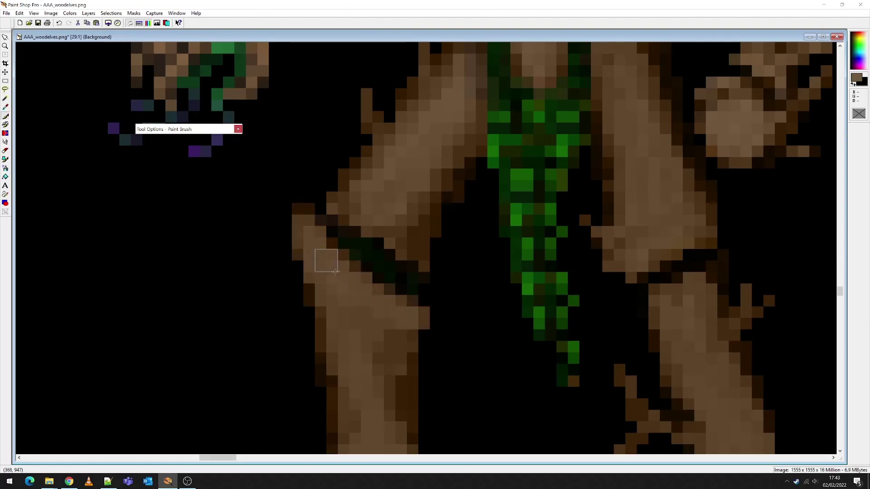
scroll(448, 343, down, 2)
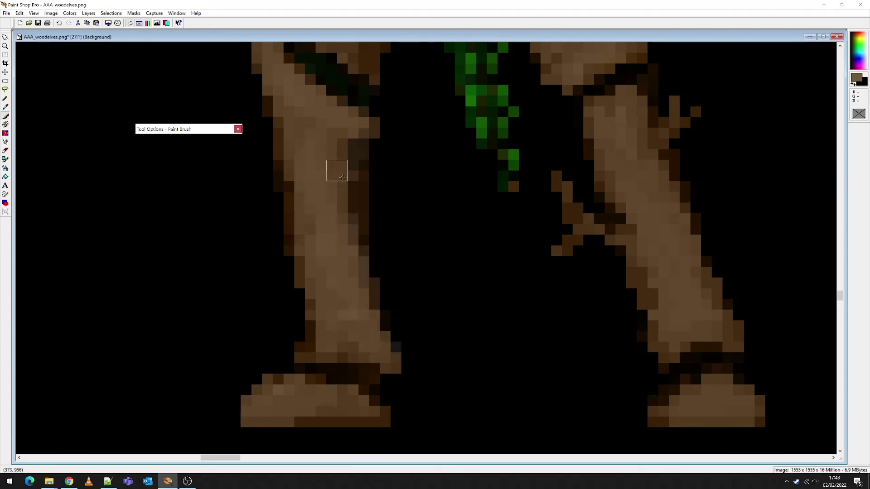
scroll(412, 210, down, 1)
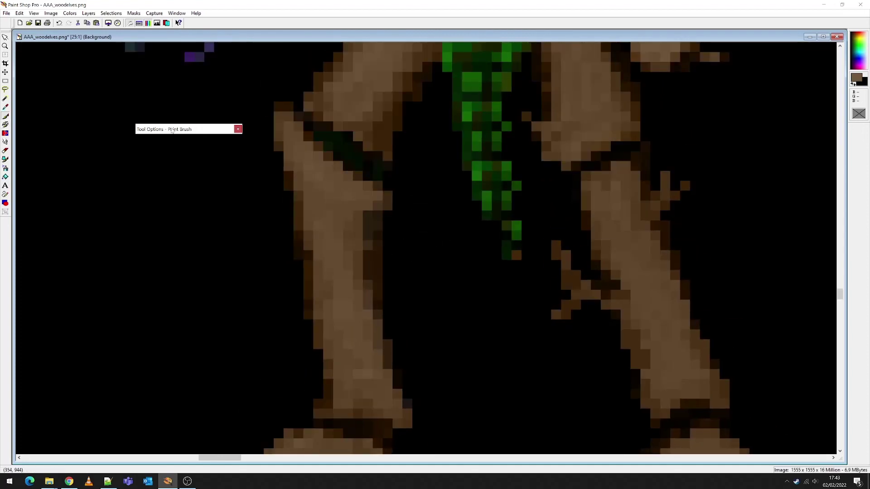
Step: Reduce the brush to size 1 with a lower opacity and paint a twig growing upward from the left shin's inner edge
mouse_move(194, 132)
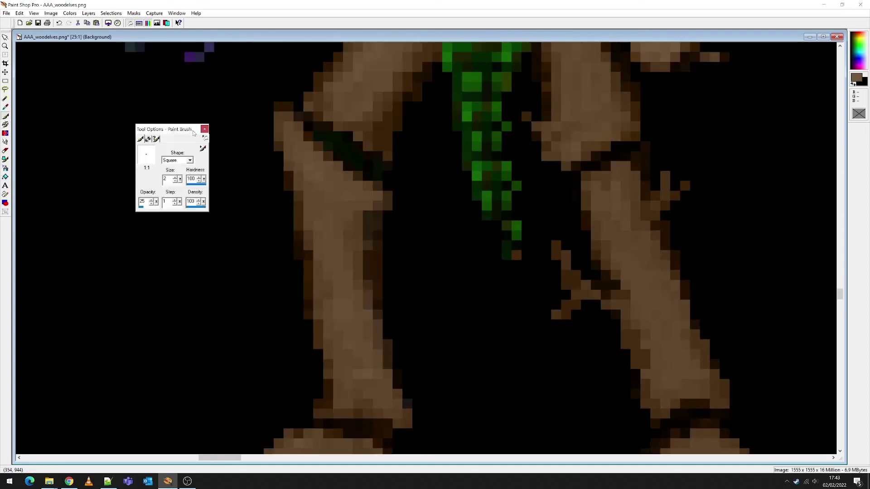
click(155, 202)
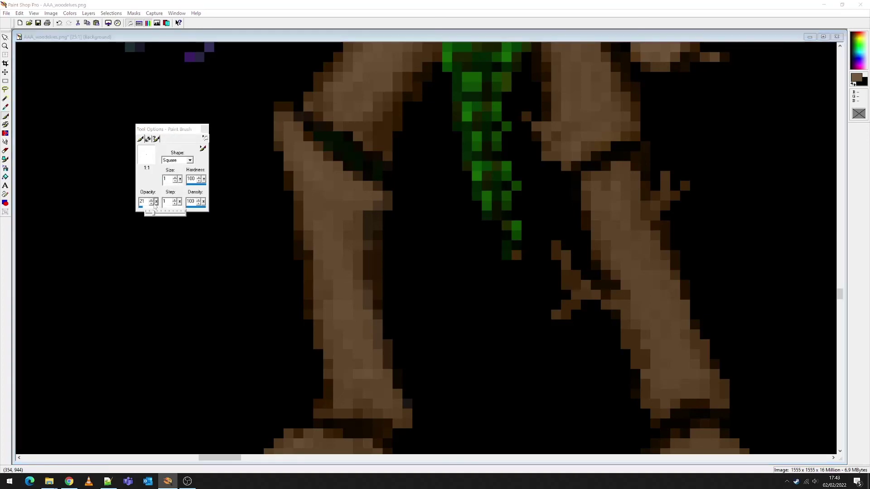
drag(155, 206, 151, 208)
scroll(402, 349, down, 2)
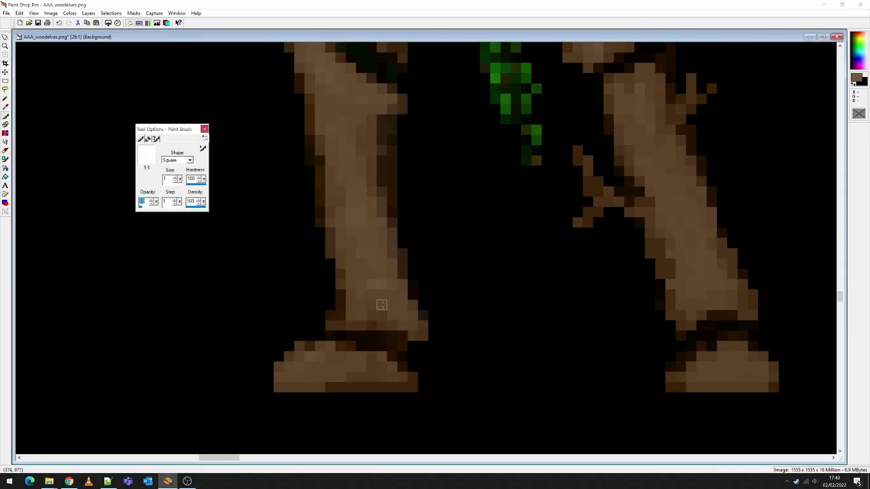
mouse_move(392, 222)
mouse_down()
mouse_move(411, 171)
mouse_move(422, 182)
mouse_move(422, 144)
mouse_move(410, 183)
mouse_move(383, 219)
mouse_move(402, 202)
mouse_up()
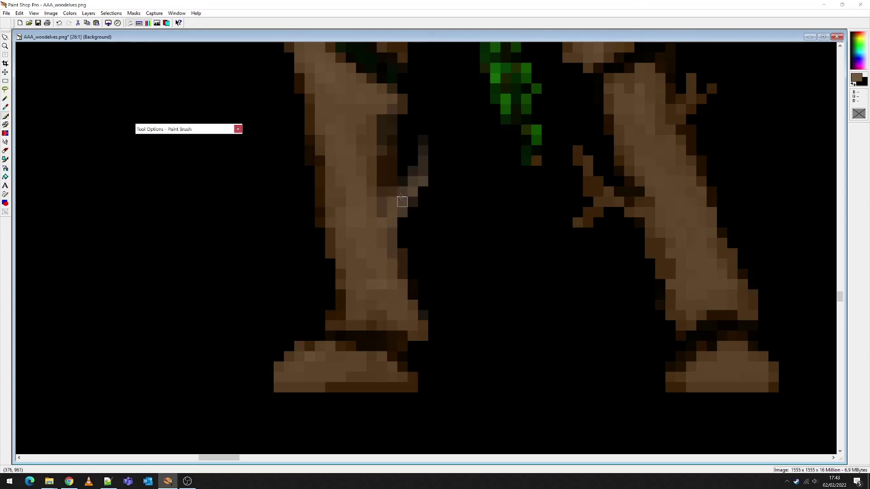
scroll(433, 195, up, 3)
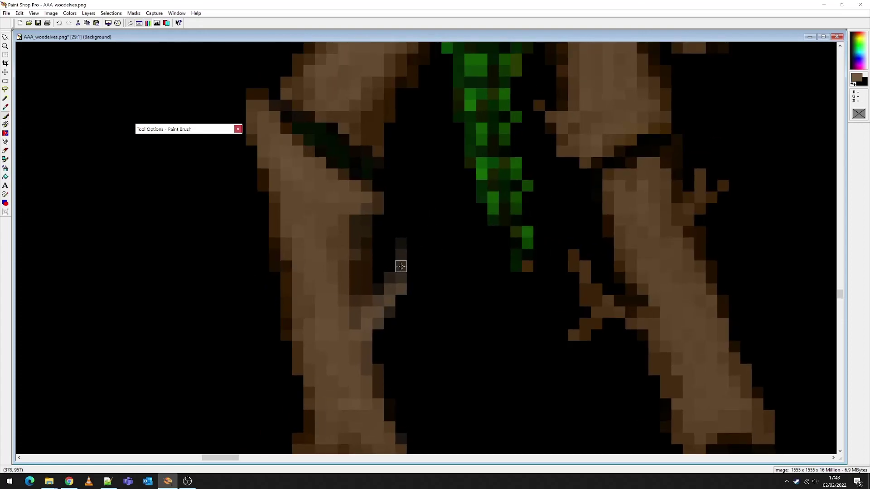
Step: Retouch the left shin's edges below the twig and lighten the rim above the ankle
scroll(441, 249, down, 8)
scroll(444, 246, down, 2)
scroll(444, 226, up, 4)
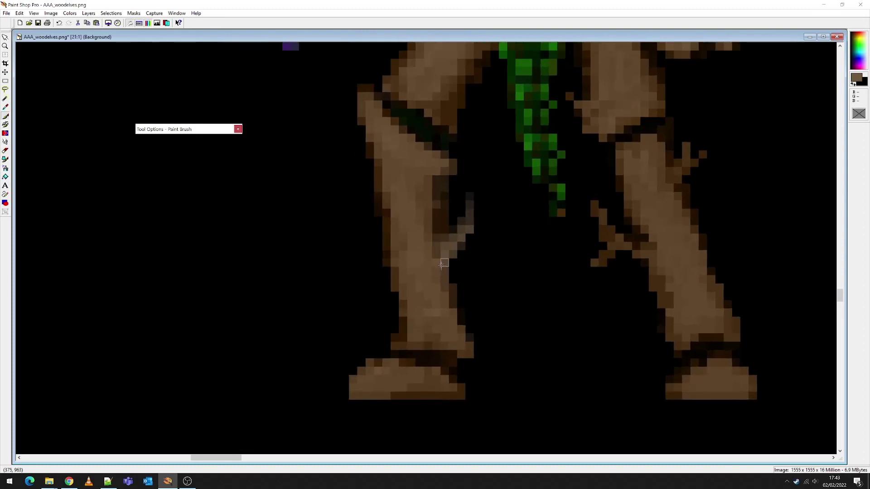
drag(356, 253, 360, 294)
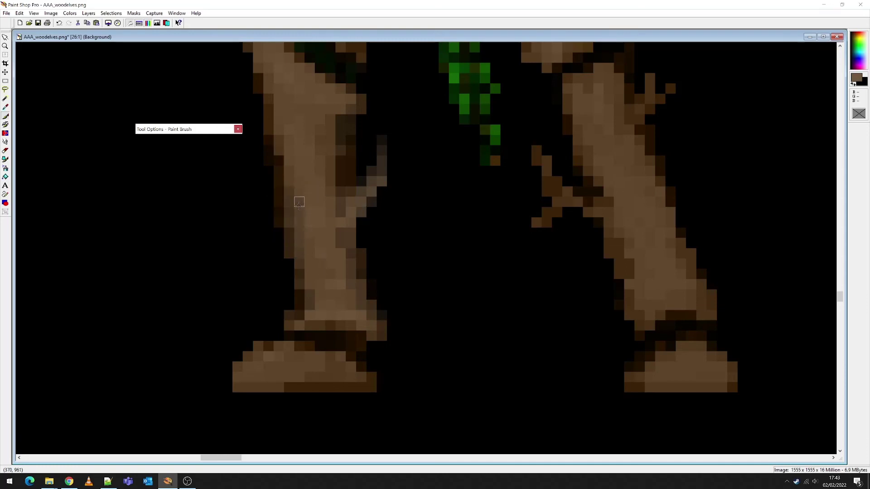
Step: Paint pointed, branching twigs rising from the outer top corner of the left shin at the knee
scroll(357, 172, up, 1)
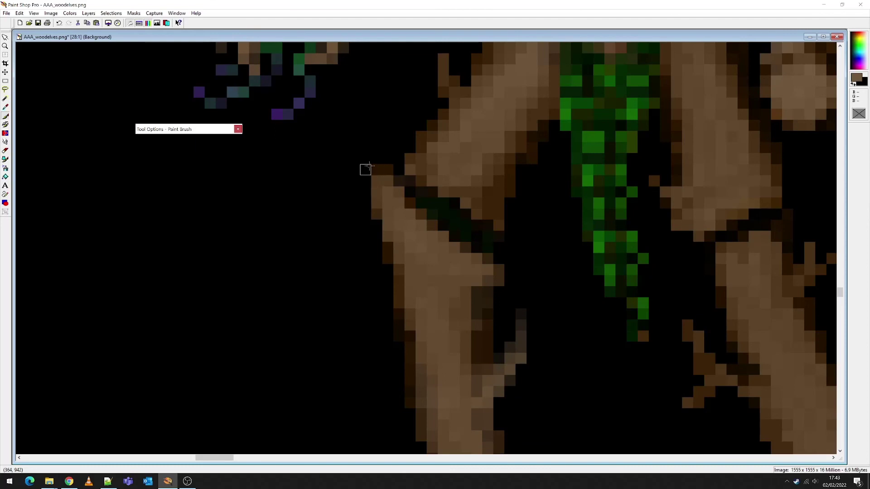
mouse_move(365, 169)
mouse_down()
mouse_move(377, 147)
mouse_move(375, 168)
mouse_move(376, 134)
mouse_move(365, 170)
mouse_up()
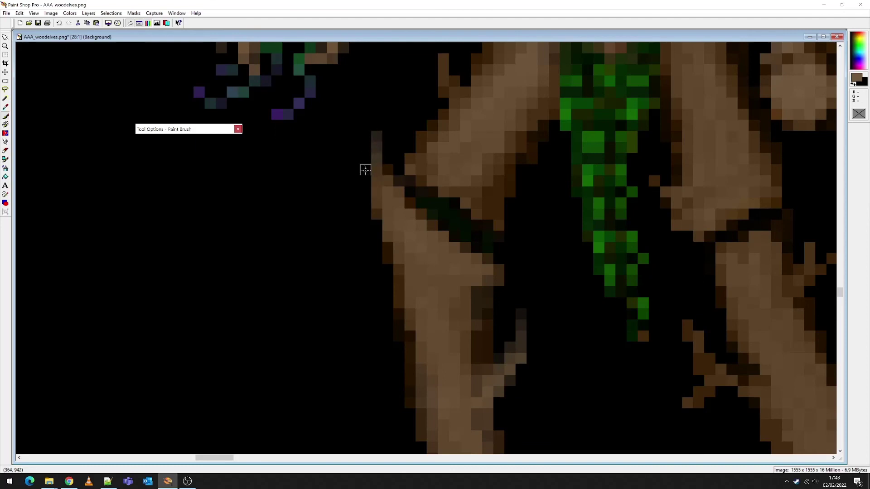
mouse_move(385, 206)
mouse_down()
mouse_move(354, 190)
mouse_move(349, 174)
mouse_move(394, 254)
mouse_move(349, 172)
mouse_move(354, 191)
mouse_move(355, 156)
mouse_move(371, 199)
mouse_move(403, 167)
mouse_move(396, 159)
mouse_move(388, 168)
mouse_move(378, 145)
mouse_move(378, 189)
mouse_up()
scroll(434, 249, down, 6)
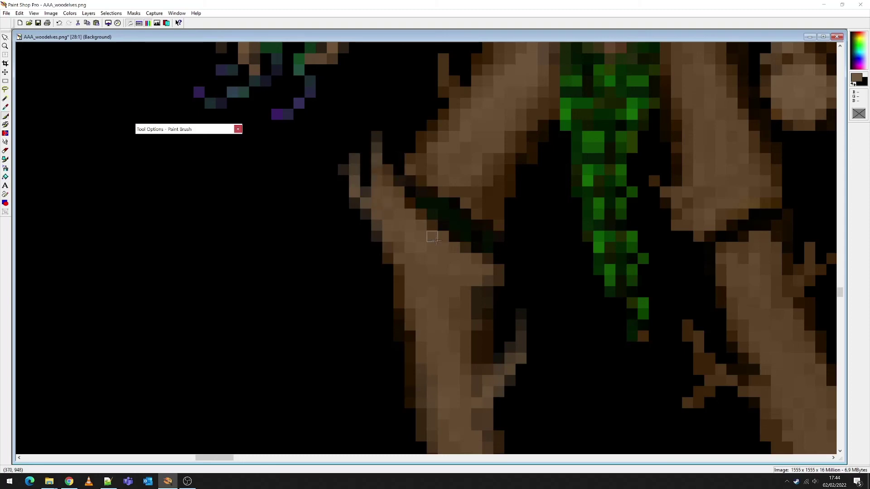
Step: Carve a dark crack into the top of the left shin below the knee and shape the bark curling beside it
scroll(434, 249, up, 6)
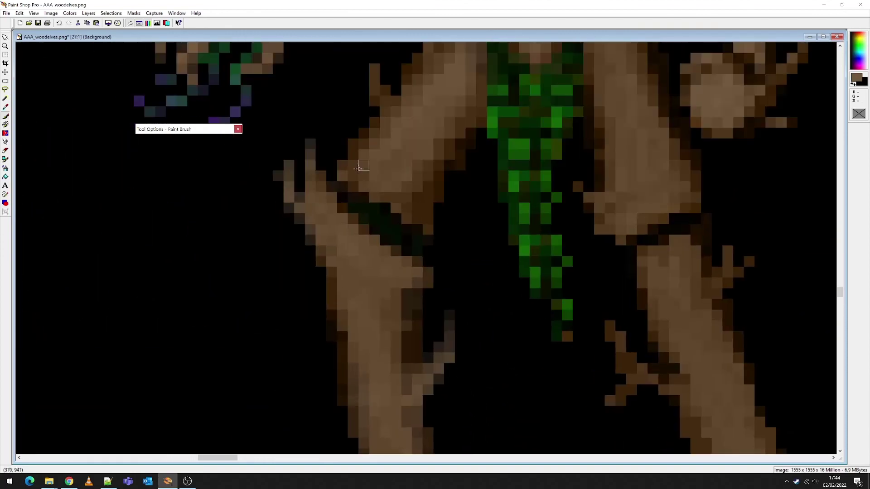
scroll(362, 166, down, 1)
mouse_move(385, 251)
mouse_down()
mouse_move(375, 301)
mouse_move(390, 250)
mouse_move(374, 283)
mouse_up()
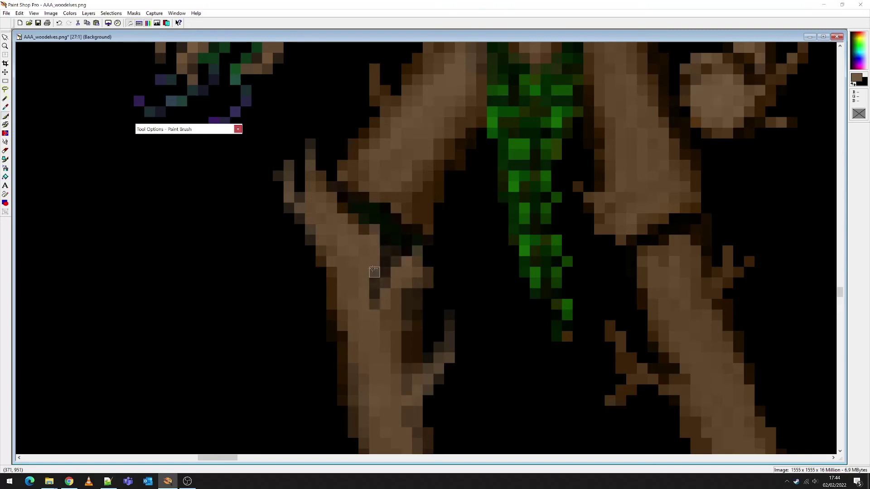
click(385, 293)
Step: Paint a dark vertical notch with lighter edges into the right shin just above the ankle
scroll(452, 265, down, 1)
scroll(452, 265, down, 4)
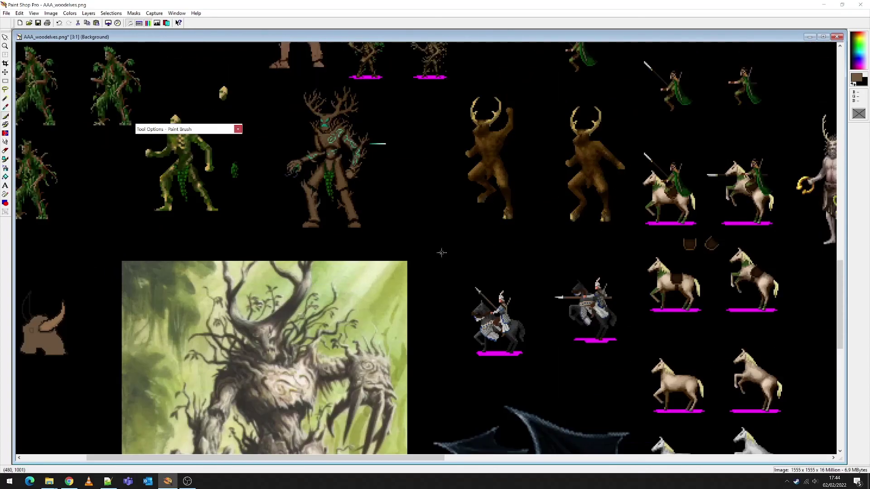
scroll(313, 200, up, 5)
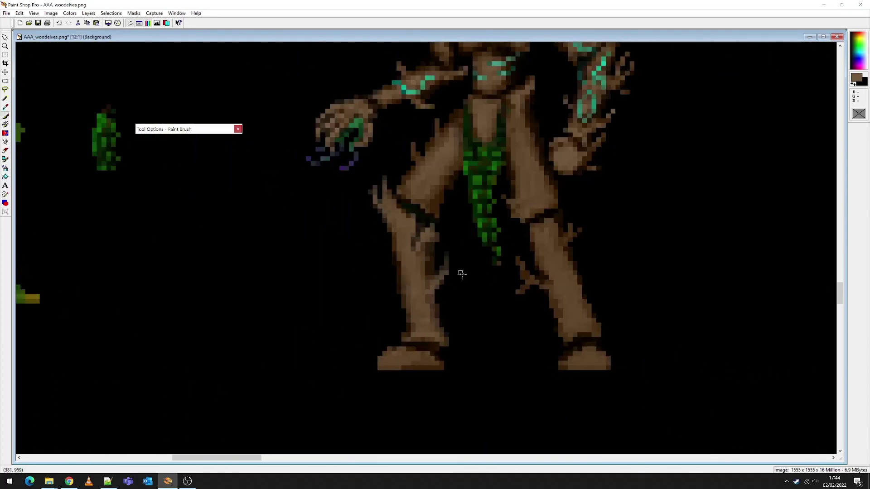
scroll(431, 252, up, 2)
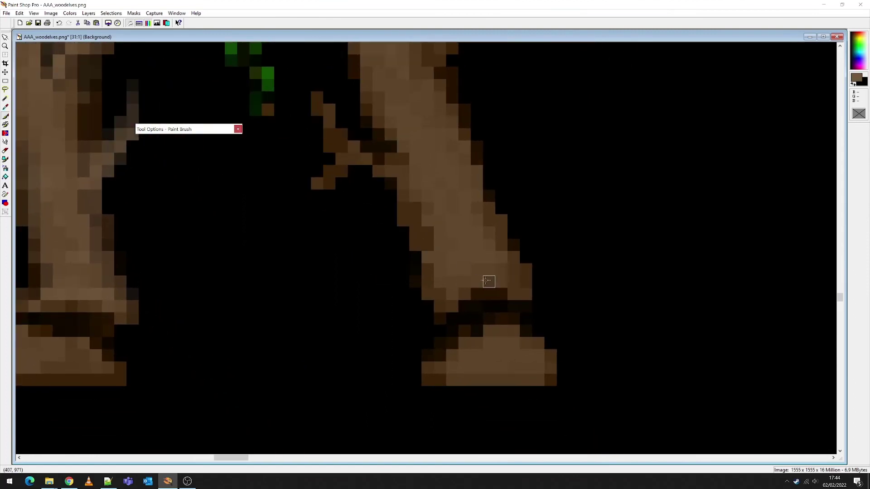
mouse_move(488, 281)
mouse_down()
mouse_move(486, 254)
mouse_move(501, 294)
mouse_move(501, 284)
mouse_move(513, 292)
mouse_move(489, 232)
mouse_move(475, 281)
mouse_move(475, 254)
mouse_move(464, 287)
mouse_move(474, 268)
mouse_up()
drag(478, 239, 489, 233)
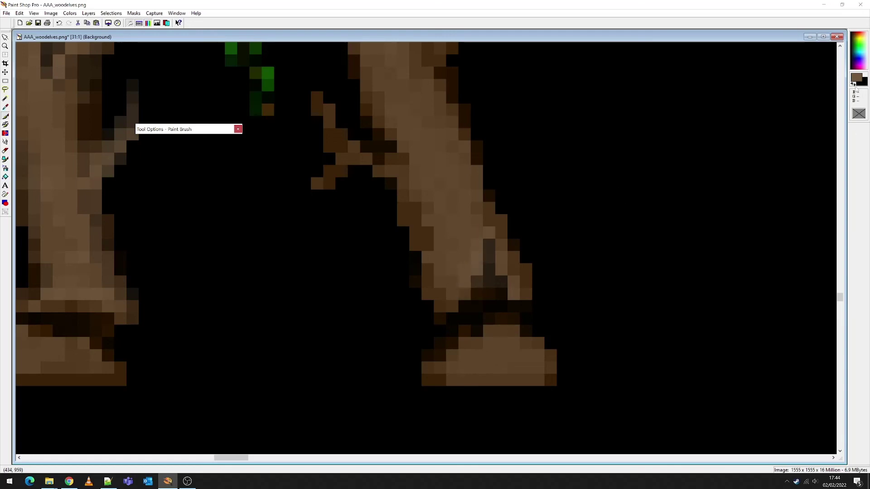
Step: Set the foreground colour to the lighter brown #8C6C4C and highlight the right shin's notch and the top of the foot
click(856, 79)
click(455, 198)
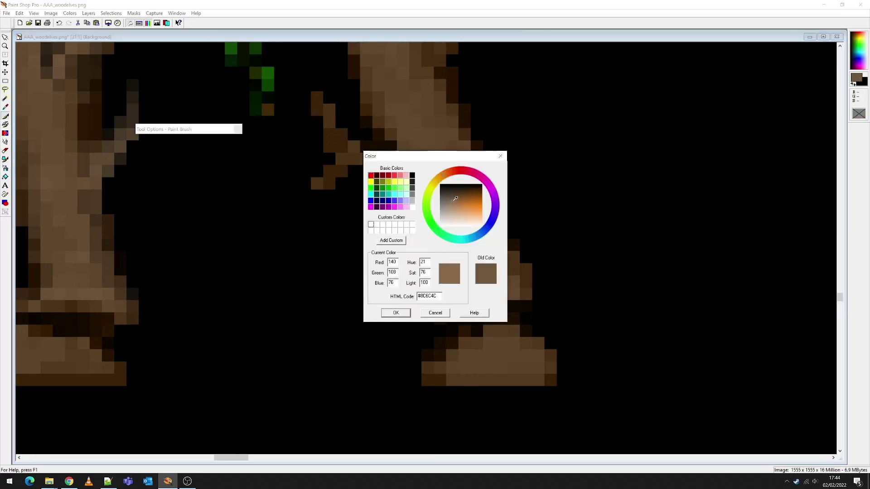
click(386, 314)
click(488, 232)
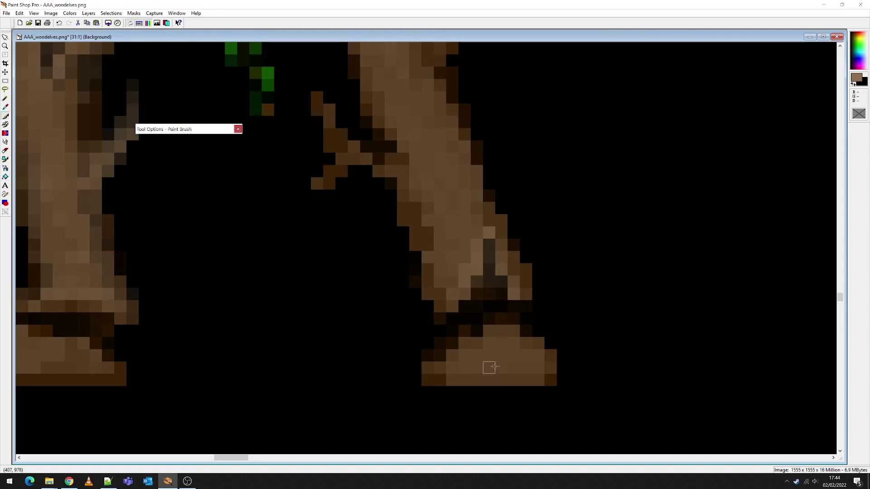
scroll(487, 367, down, 1)
mouse_move(420, 252)
mouse_down()
mouse_move(380, 282)
mouse_move(396, 275)
mouse_move(418, 231)
mouse_move(401, 254)
mouse_move(427, 283)
mouse_move(418, 264)
mouse_move(437, 287)
mouse_up()
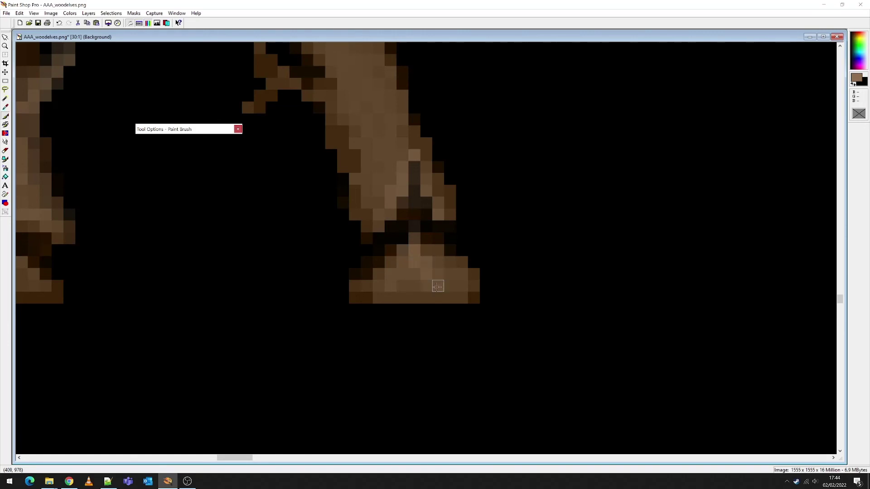
Step: Check the reference artwork's legs and feet, and paint a root arching from the right ankle outward to the ground
key(ctrl+alt+n)
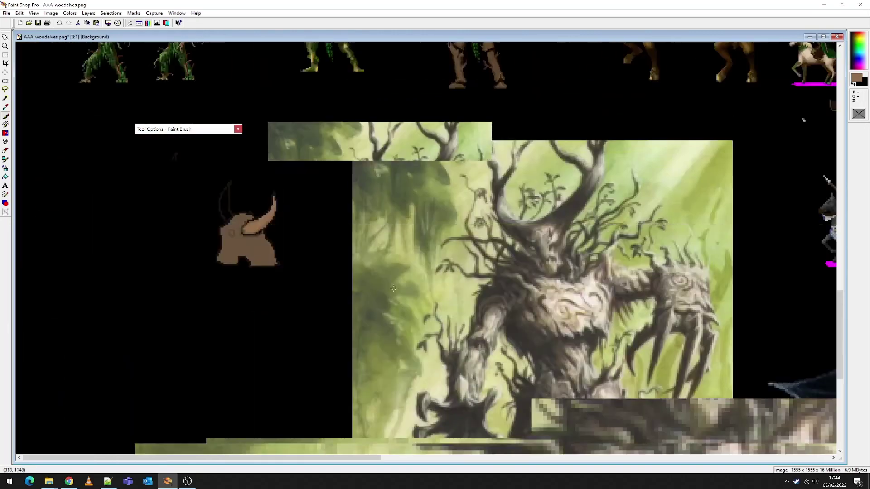
scroll(166, 356, up, 8)
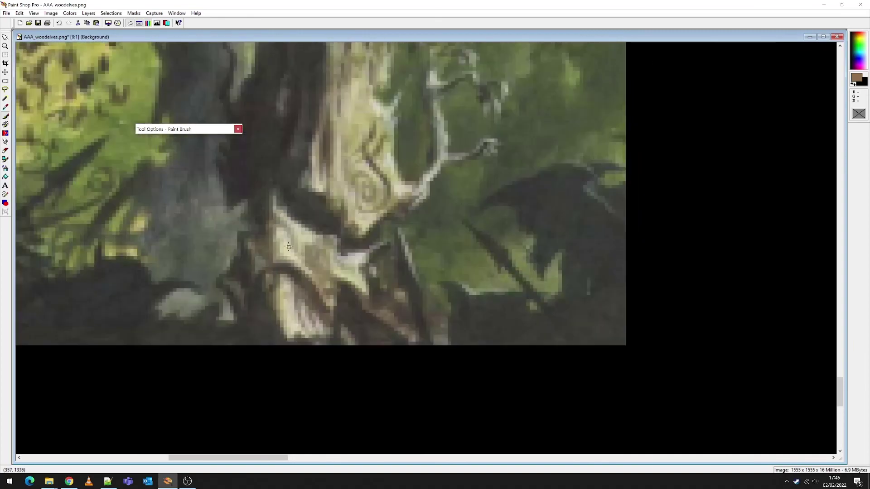
scroll(400, 160, down, 8)
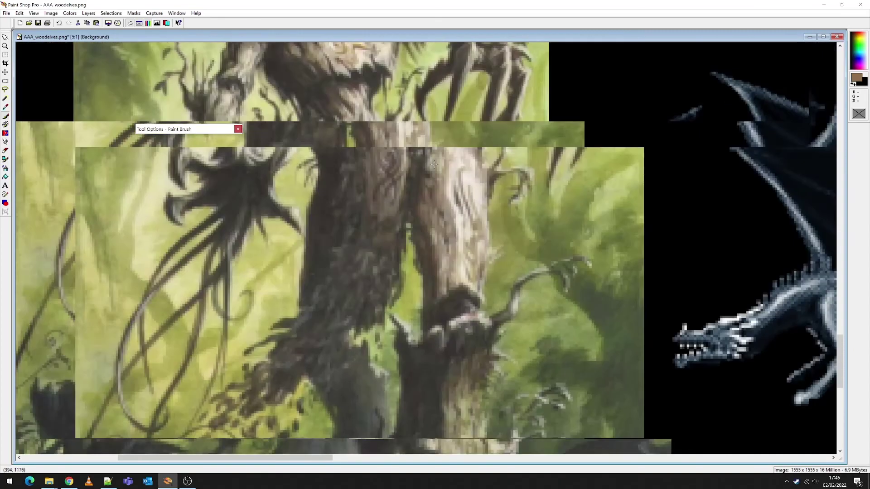
scroll(301, 293, up, 8)
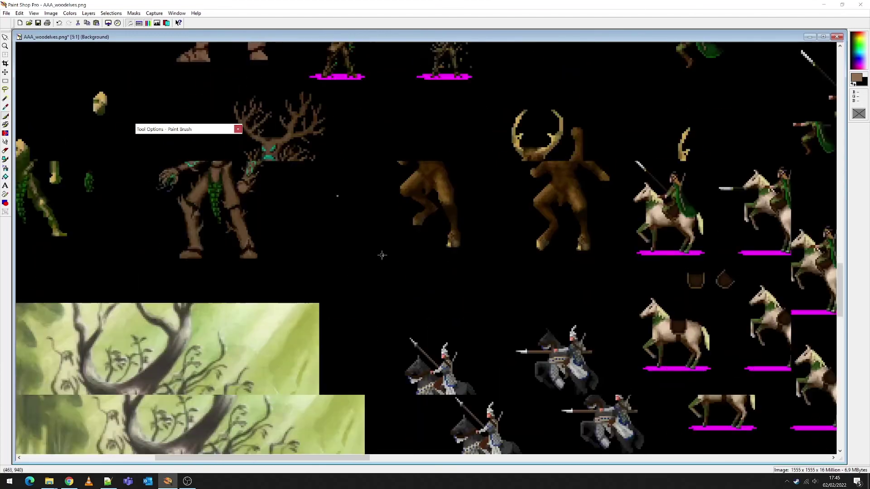
scroll(412, 246, up, 3)
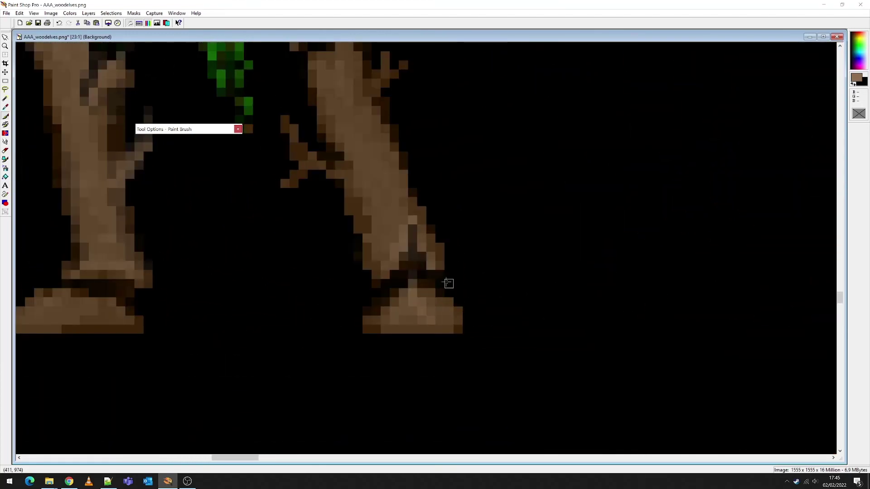
click(449, 284)
mouse_move(465, 293)
mouse_down()
mouse_move(491, 331)
mouse_move(485, 312)
mouse_move(449, 284)
mouse_up()
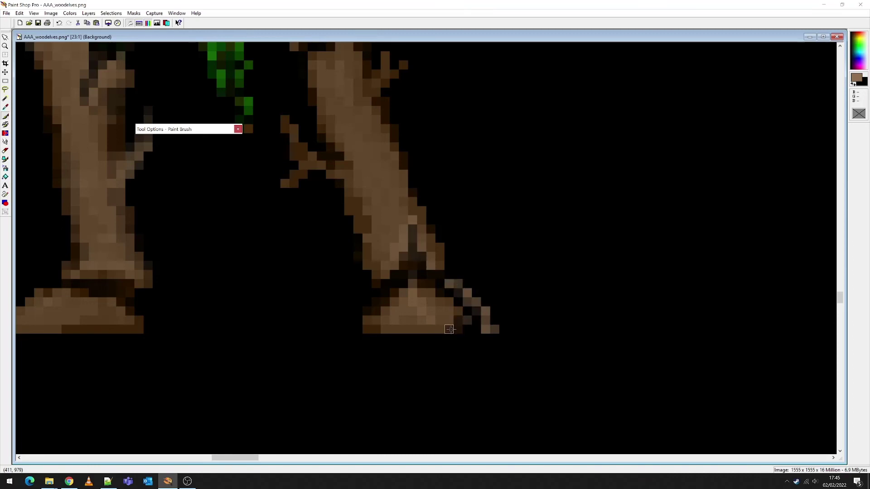
Step: Paint root-like toes across the outer half of the right foot and two roots arching from its inner side to the ground
mouse_move(449, 330)
mouse_down()
mouse_move(457, 326)
mouse_move(433, 328)
mouse_move(439, 316)
mouse_move(440, 330)
mouse_move(418, 325)
mouse_move(456, 313)
mouse_move(467, 329)
mouse_move(459, 320)
mouse_up()
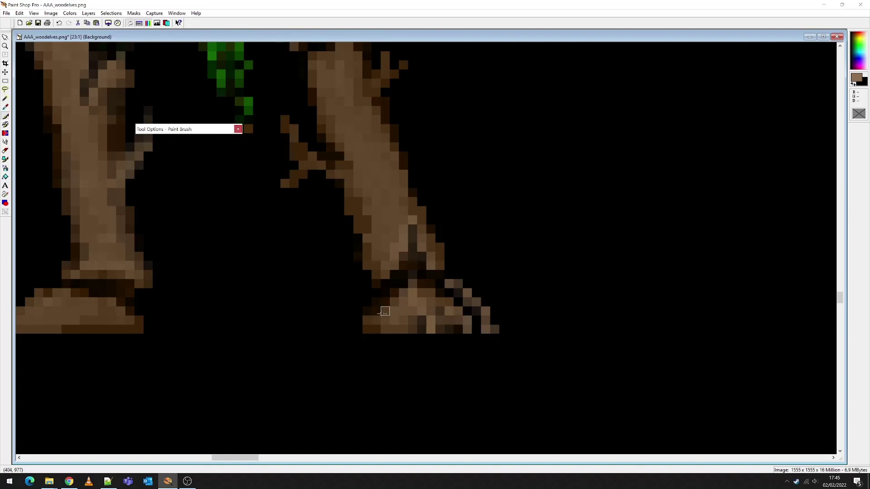
mouse_move(401, 292)
mouse_down()
mouse_move(346, 289)
mouse_move(326, 328)
mouse_move(341, 296)
mouse_move(357, 298)
mouse_move(344, 301)
mouse_move(339, 320)
mouse_move(358, 321)
mouse_move(367, 294)
mouse_up()
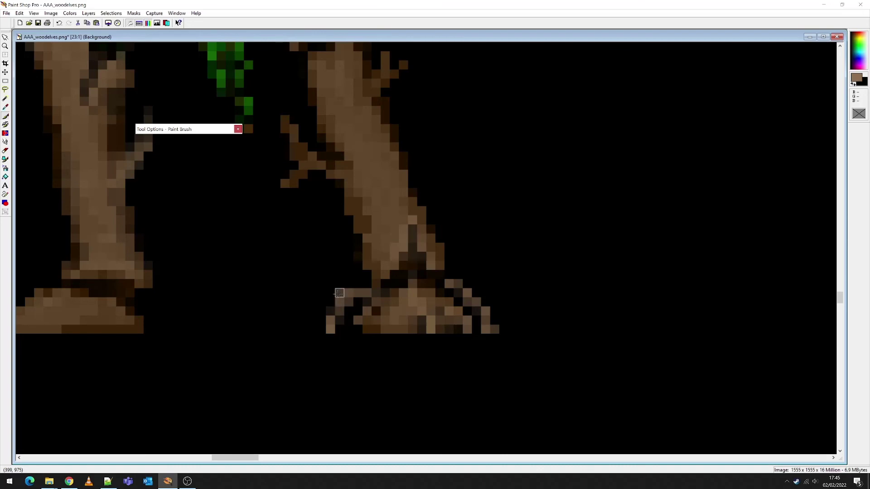
mouse_move(339, 293)
mouse_down()
mouse_move(332, 312)
mouse_move(349, 328)
mouse_up()
click(366, 329)
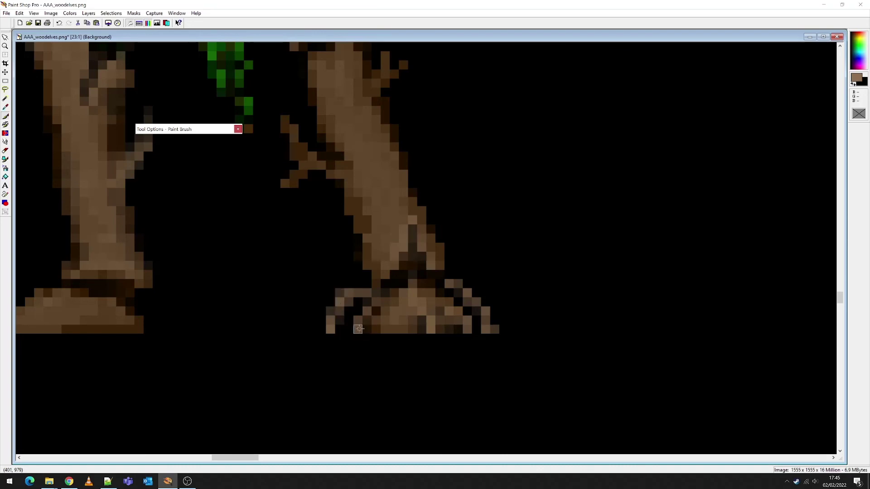
drag(358, 330, 365, 313)
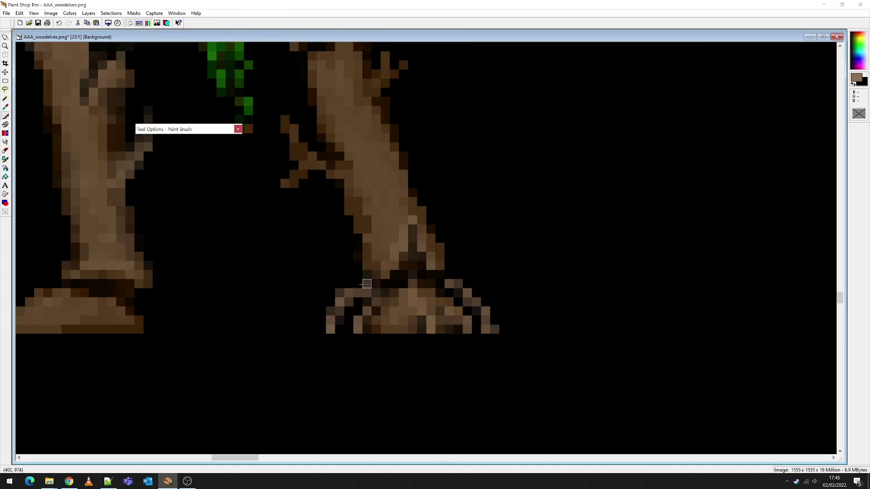
Step: Add a short upright twig at the inner side of the right ankle and split the foot's front with dark vertical gaps
click(348, 265)
key(minus)
key(minus)
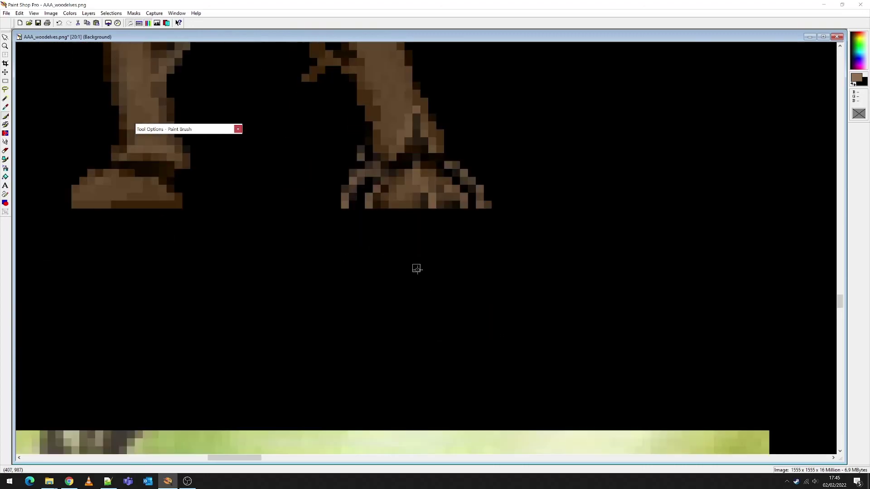
key(minus)
key(minus)
key(plus)
key(plus)
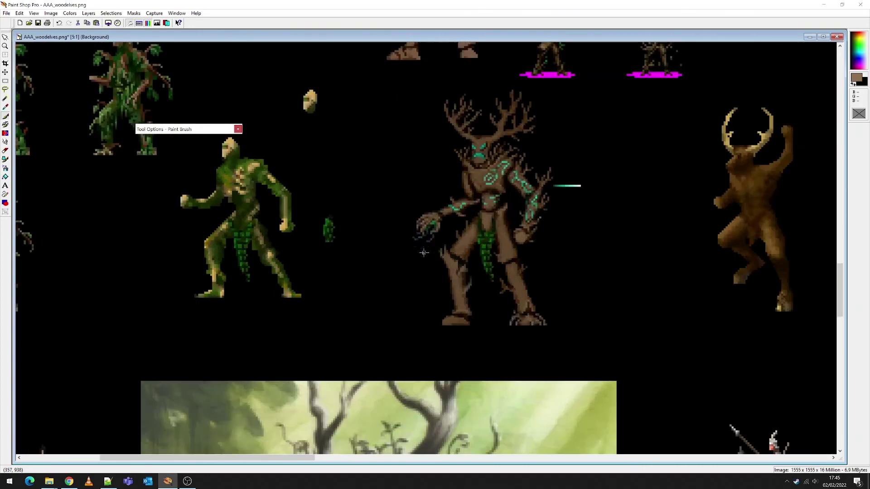
key(plus)
key(plus)
key(plus)
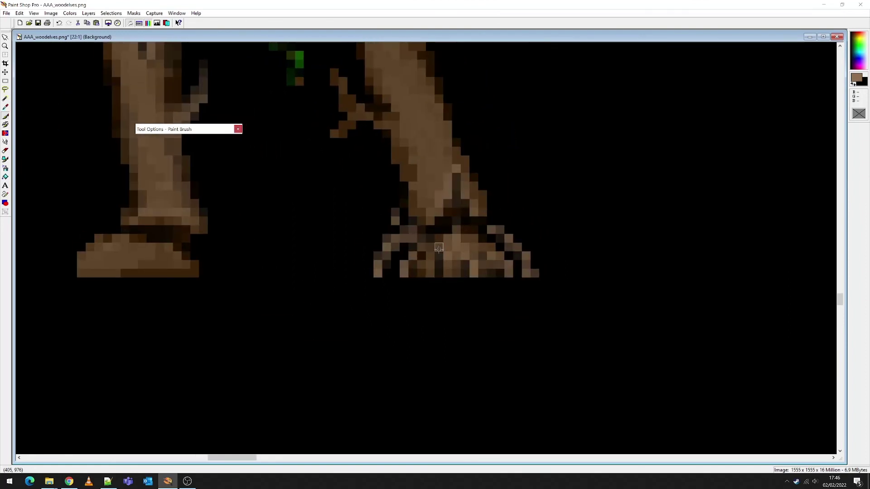
key(minus)
key(minus)
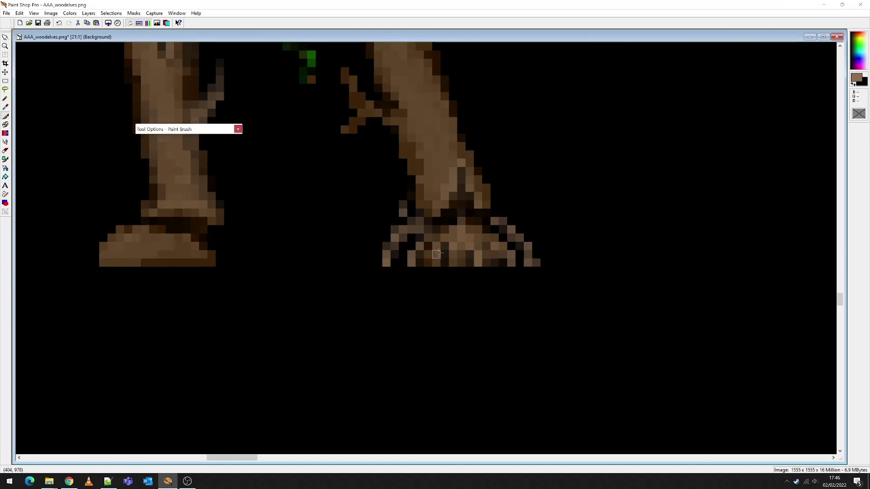
key(plus)
key(plus)
key(plus)
key(plus)
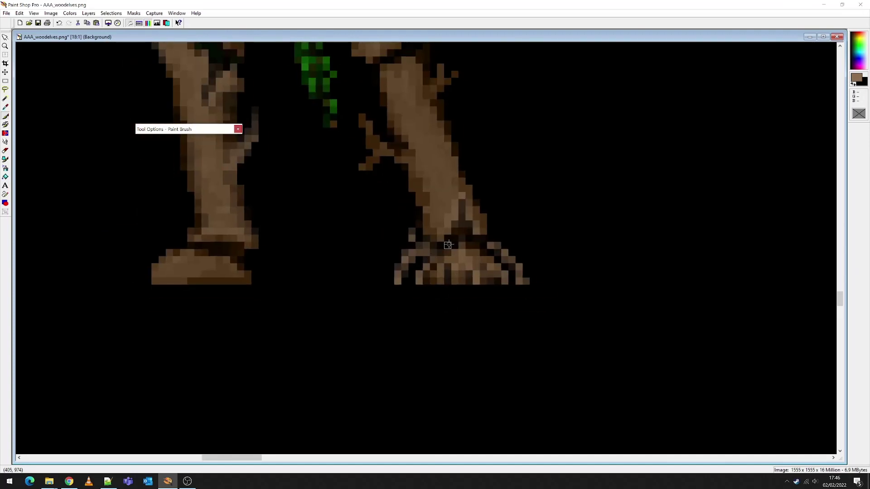
Step: Highlight the twig below the right knee's outer side and the forked twig on the inner shin with lighter brown pixels
key(plus)
key(plus)
key(plus)
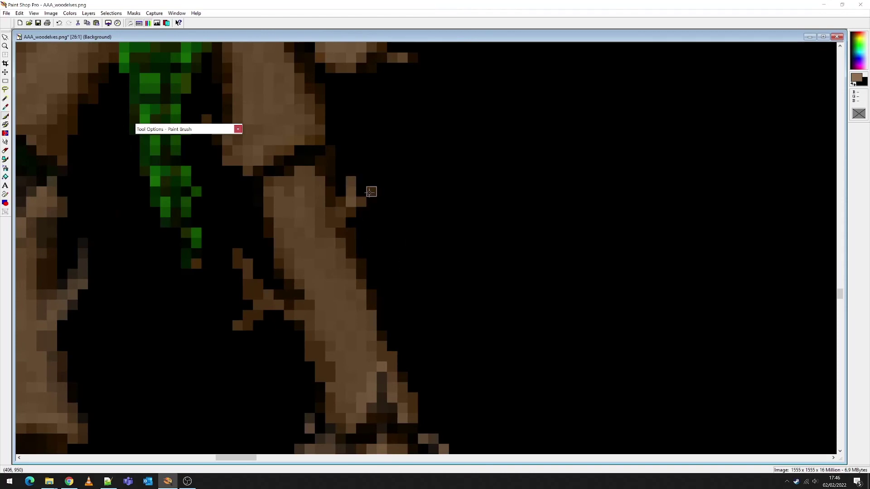
click(340, 212)
click(268, 294)
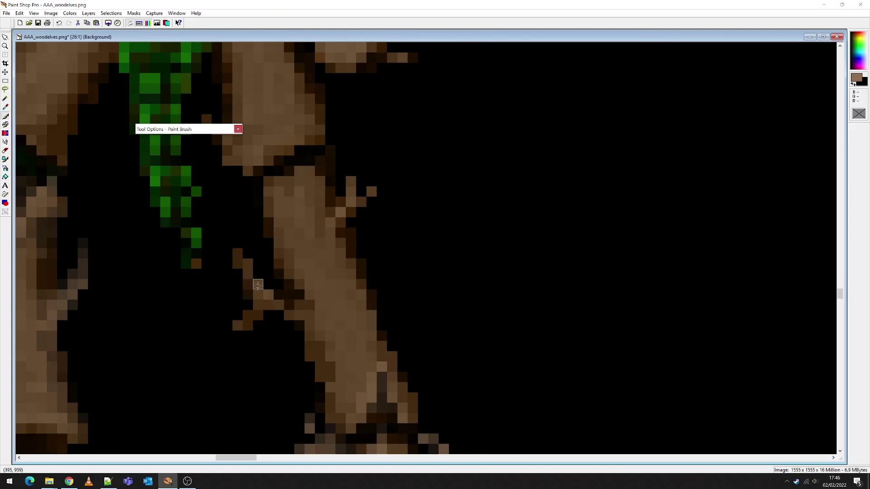
scroll(421, 244, down, 5)
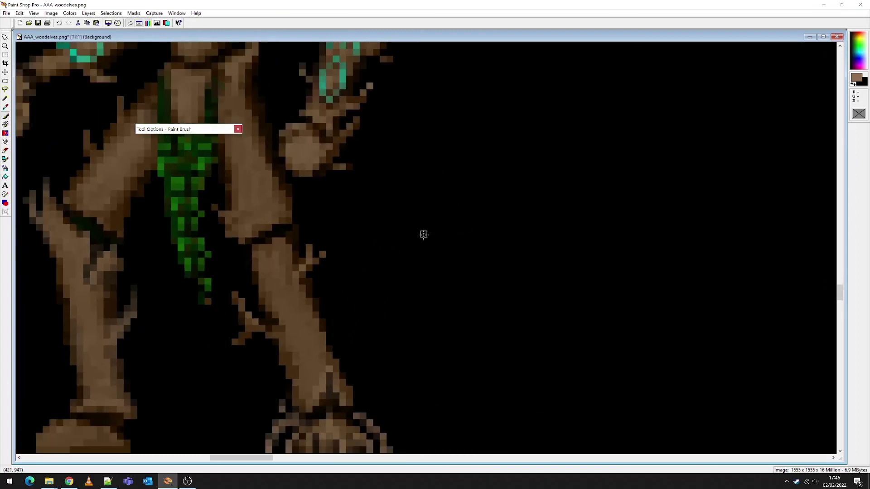
Step: Extend the lower prong of the right shin's inner forked twig and paint a small upturned twig beneath it
scroll(421, 244, down, 2)
scroll(430, 249, up, 8)
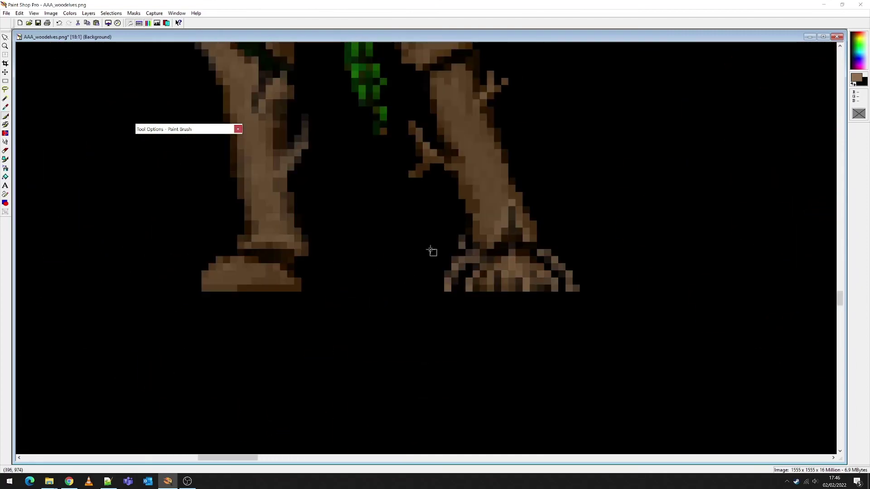
scroll(412, 235, up, 3)
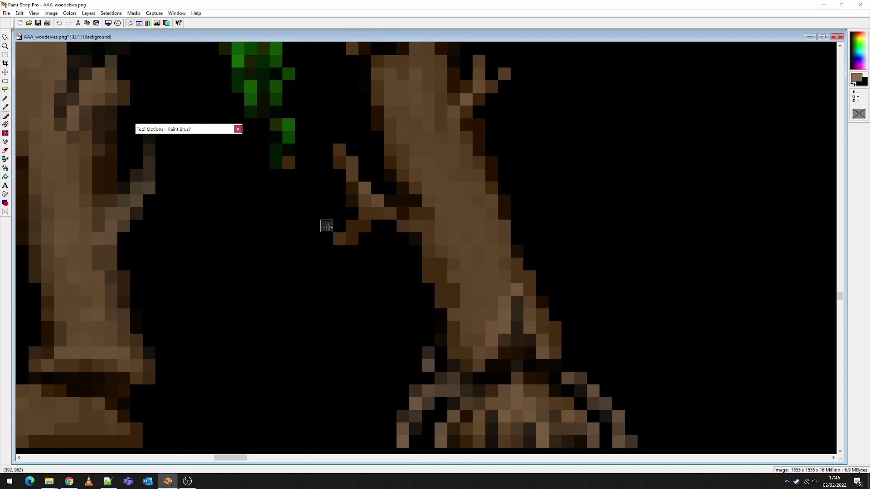
mouse_move(326, 226)
mouse_down()
mouse_move(344, 240)
mouse_move(365, 226)
mouse_move(398, 231)
mouse_move(418, 275)
mouse_move(403, 267)
mouse_move(437, 278)
mouse_move(453, 302)
mouse_up()
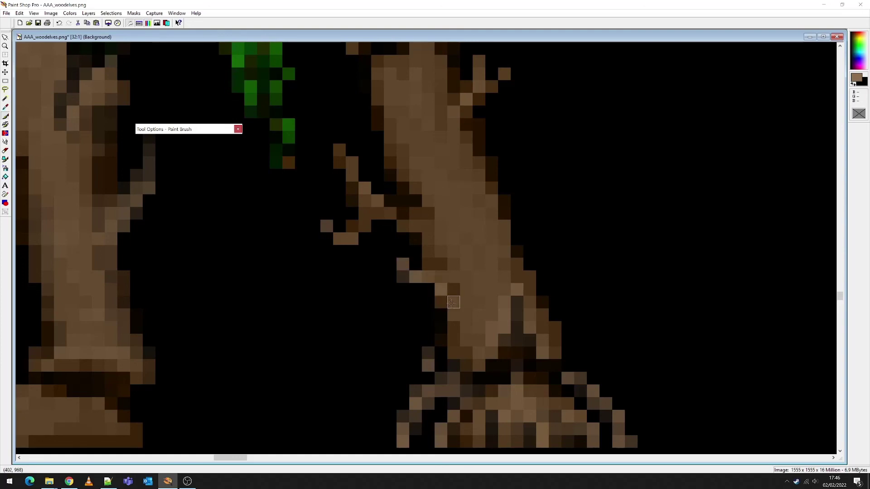
mouse_move(423, 267)
mouse_down()
mouse_move(425, 257)
mouse_move(429, 274)
mouse_up()
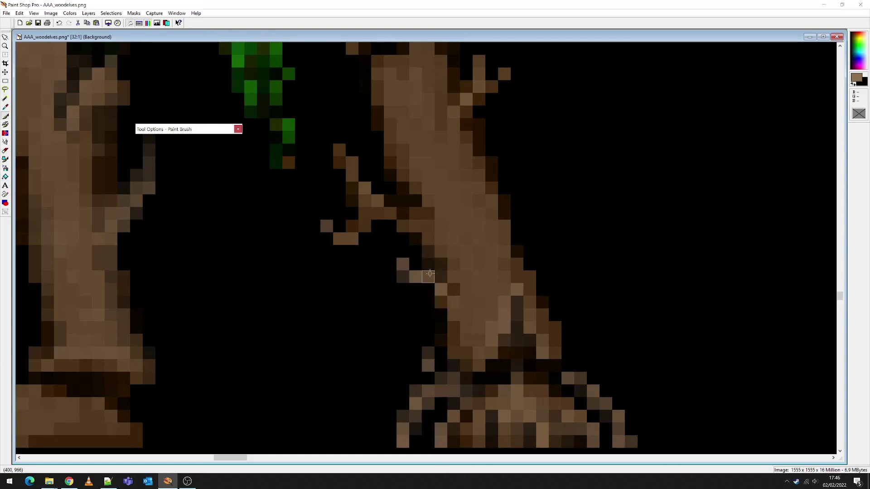
scroll(417, 277, down, 1)
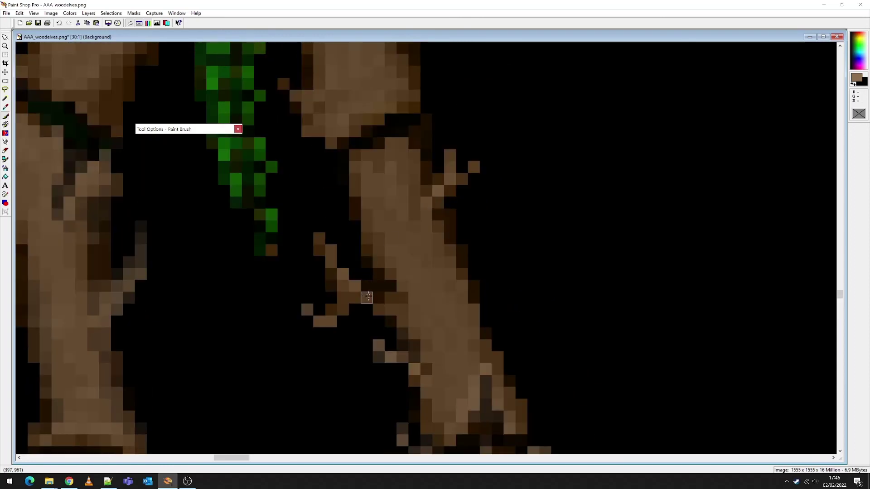
Step: Paint two upward-pointing twigs on the outer edge of the right shin, with dark shading beside the lower one
scroll(438, 251, down, 1)
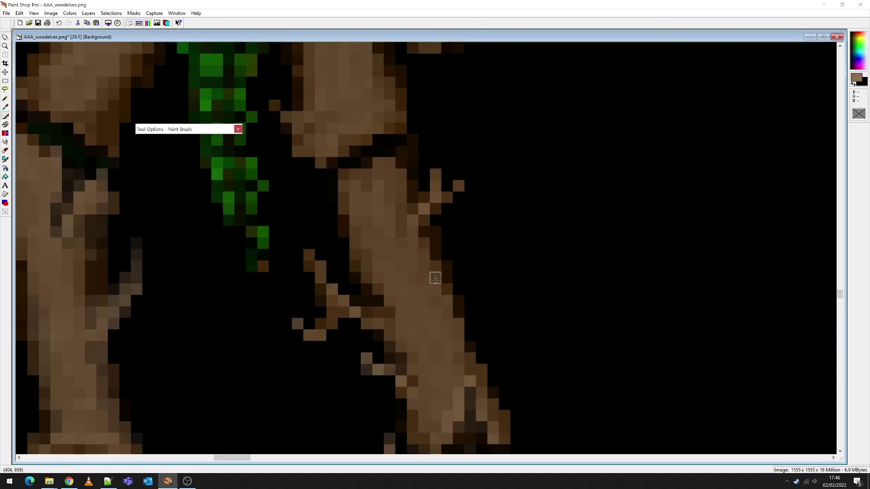
mouse_move(458, 266)
mouse_down()
mouse_move(461, 242)
mouse_move(447, 277)
mouse_up()
click(446, 266)
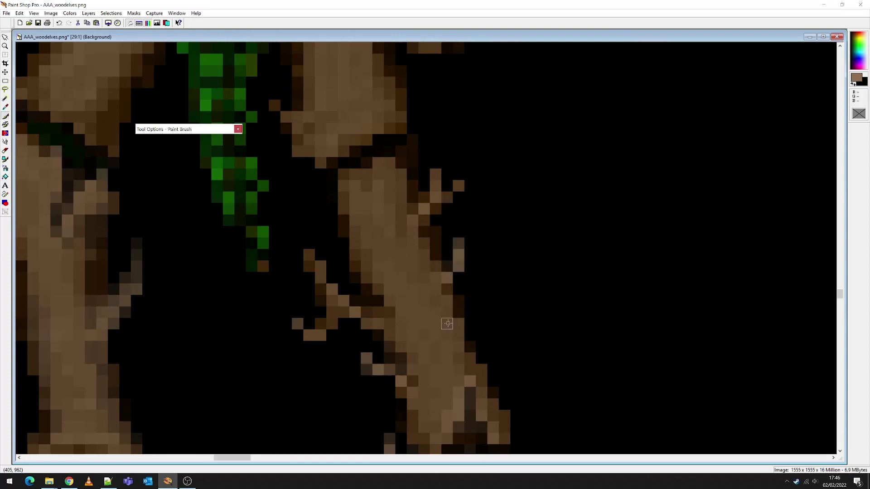
mouse_move(470, 300)
mouse_down()
mouse_move(481, 255)
mouse_move(469, 333)
mouse_move(466, 313)
mouse_move(454, 310)
mouse_move(450, 321)
mouse_move(457, 299)
mouse_move(441, 329)
mouse_move(437, 311)
mouse_move(435, 334)
mouse_move(446, 336)
mouse_move(446, 313)
mouse_move(436, 304)
mouse_move(463, 323)
mouse_move(471, 301)
mouse_move(469, 324)
mouse_move(481, 300)
mouse_up()
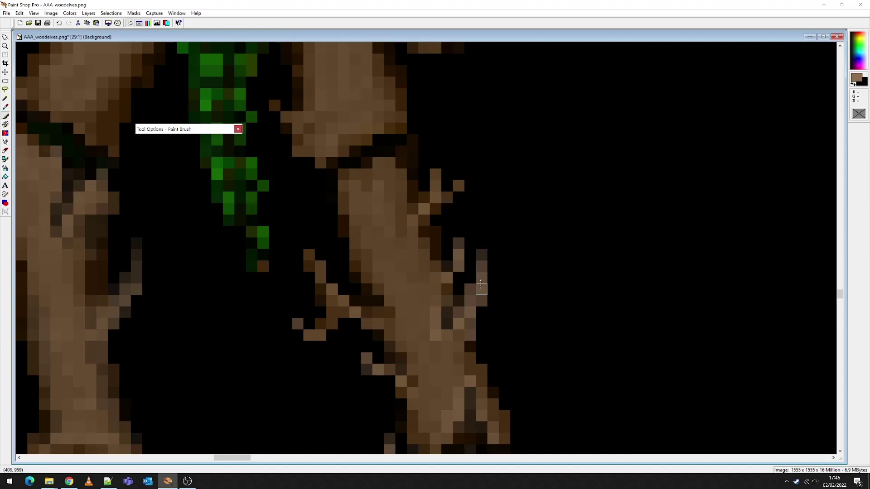
scroll(460, 284, down, 2)
scroll(429, 251, down, 6)
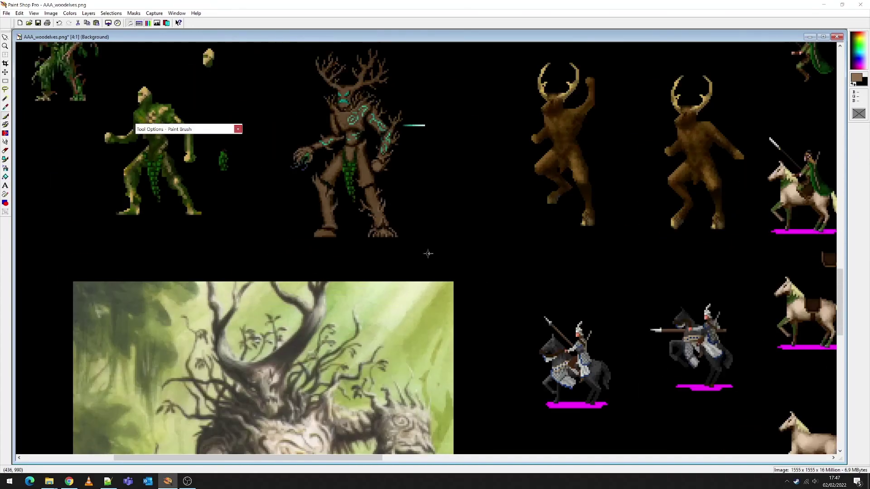
Step: Paint an upward-curving twig with a dark crease at its base on the outer right thigh, and lengthen the hip spike above it
scroll(428, 253, up, 6)
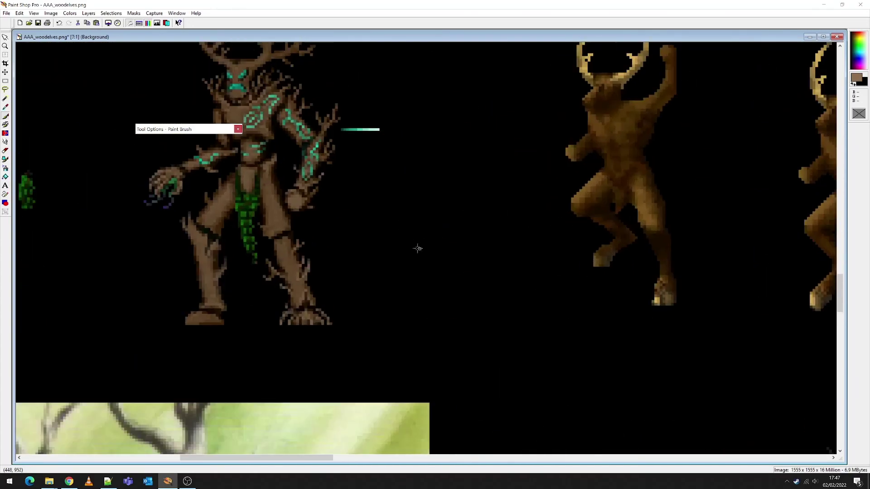
scroll(433, 248, up, 2)
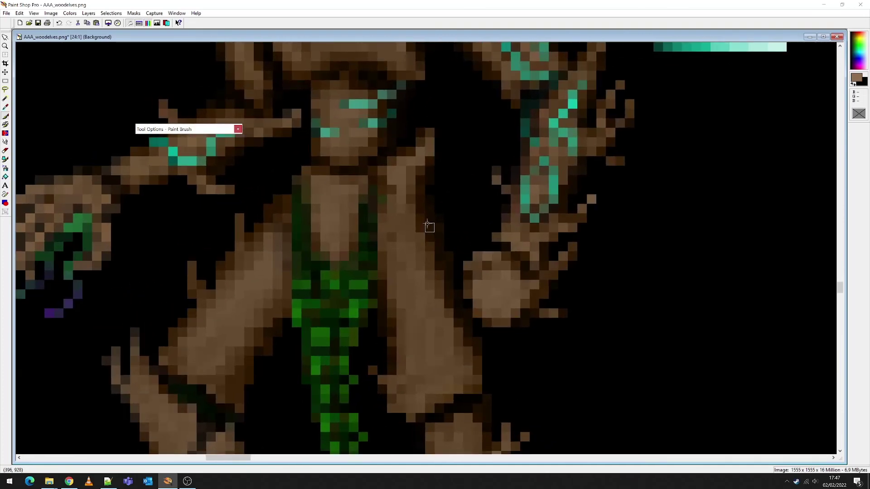
click(438, 200)
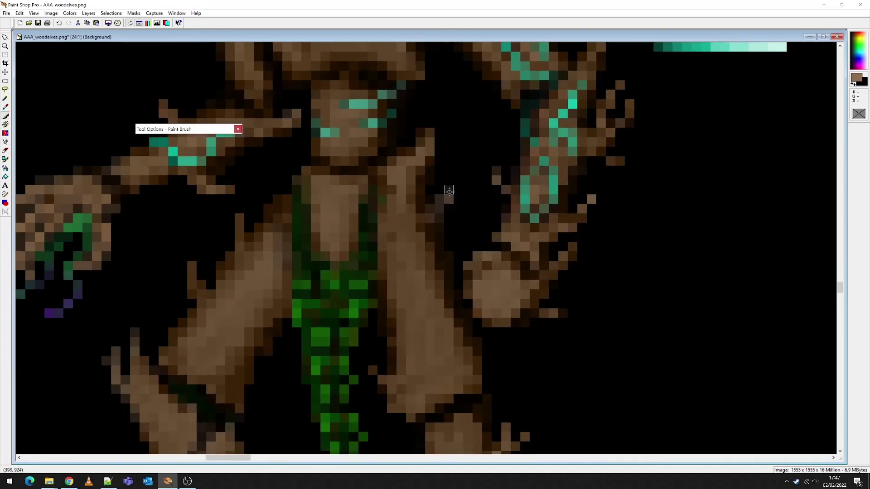
click(447, 190)
click(448, 207)
click(430, 218)
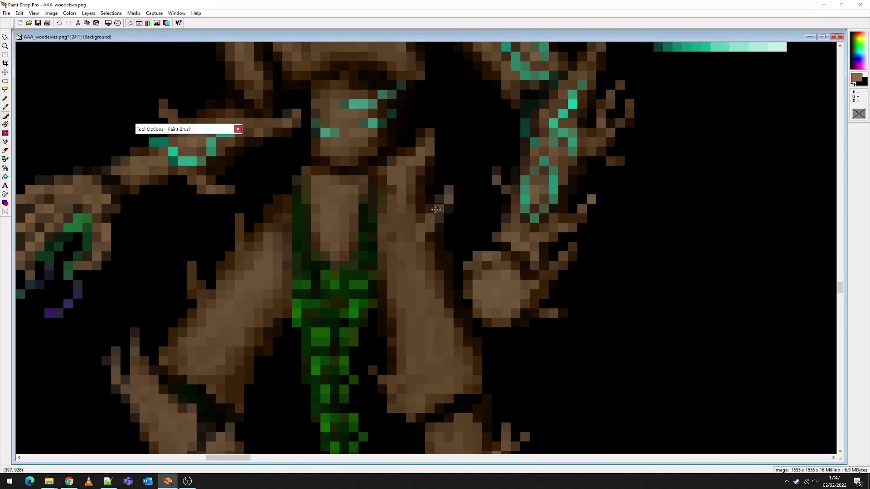
click(416, 242)
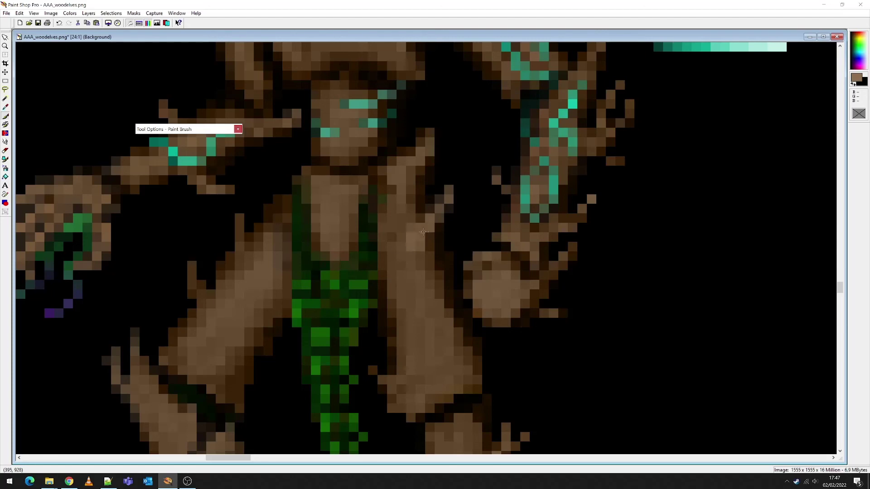
click(448, 179)
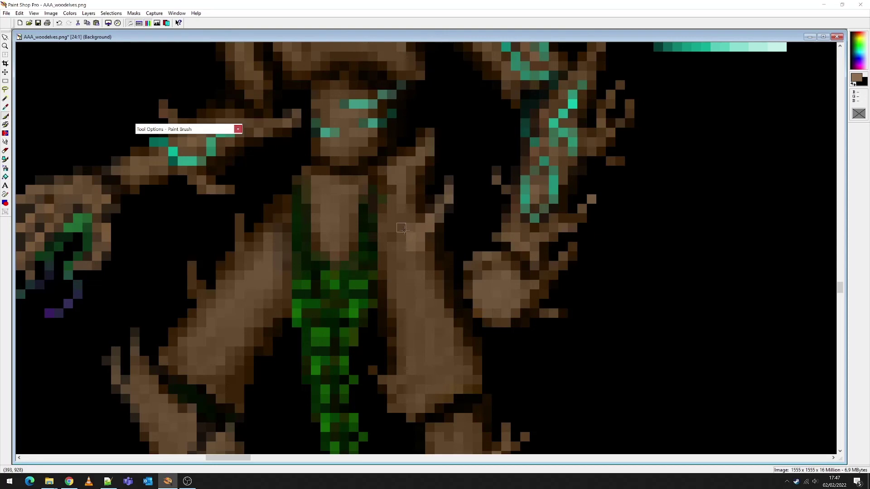
click(407, 256)
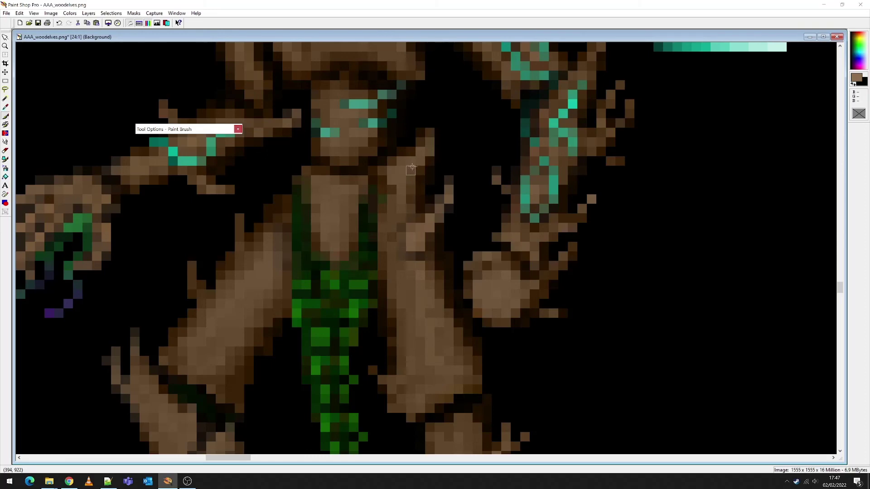
drag(430, 123, 430, 138)
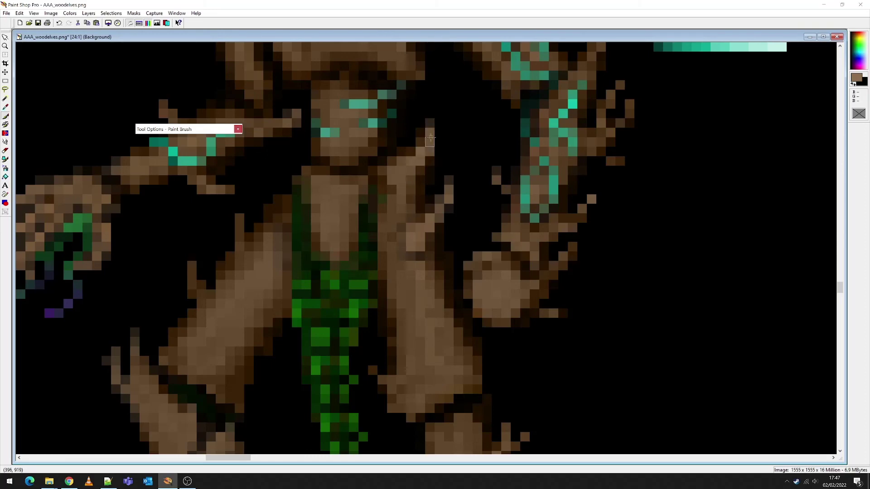
scroll(420, 219, down, 3)
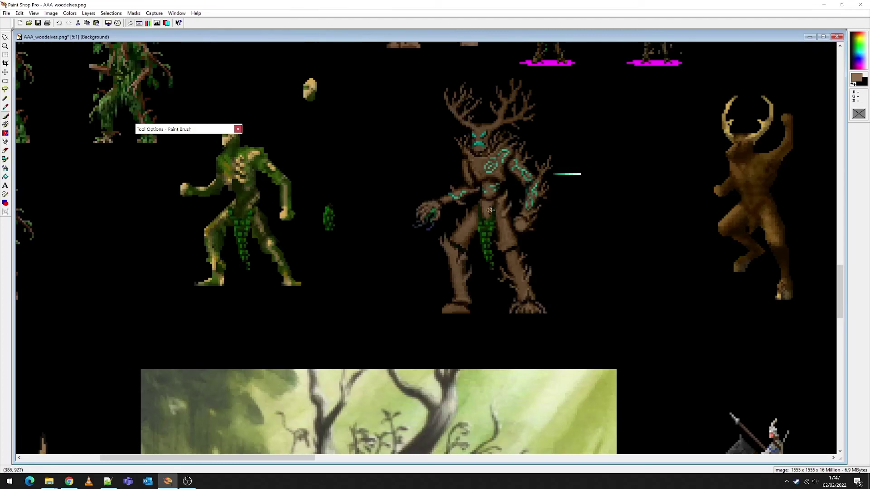
Step: Paint a forked twig on the upper outer left thigh and a downward-pointing bark splinter on its inner edge
scroll(382, 262, up, 3)
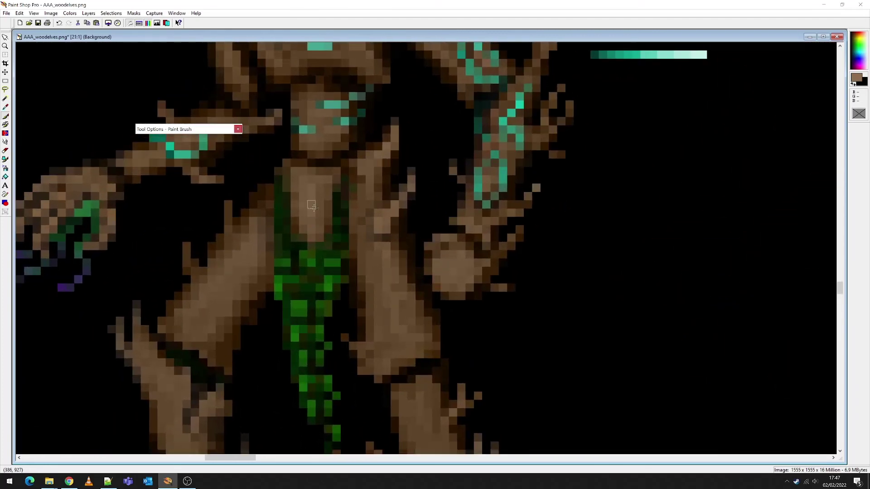
scroll(294, 249, down, 1)
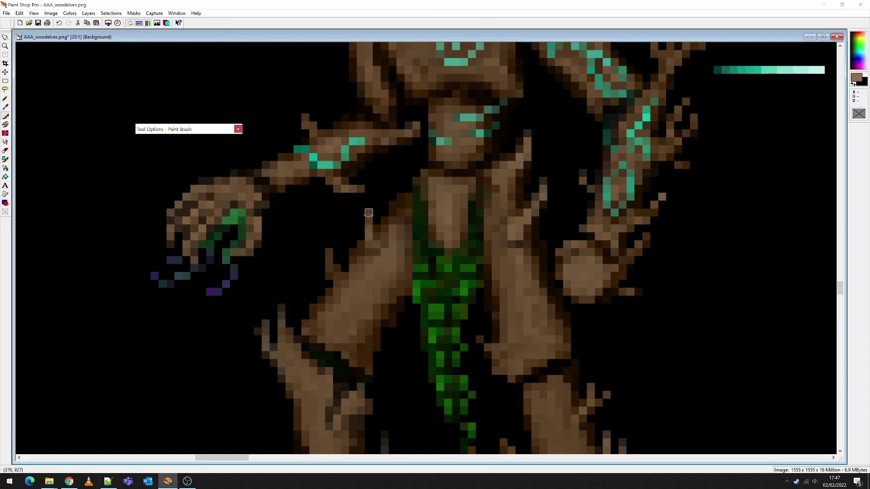
mouse_move(354, 212)
mouse_down()
mouse_move(352, 203)
mouse_move(361, 236)
mouse_move(353, 213)
mouse_move(374, 238)
mouse_move(369, 252)
mouse_move(383, 253)
mouse_up()
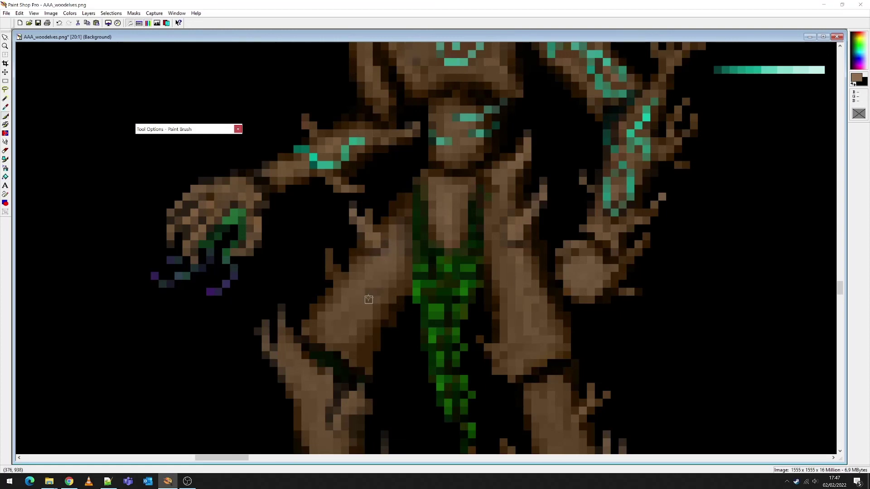
click(376, 301)
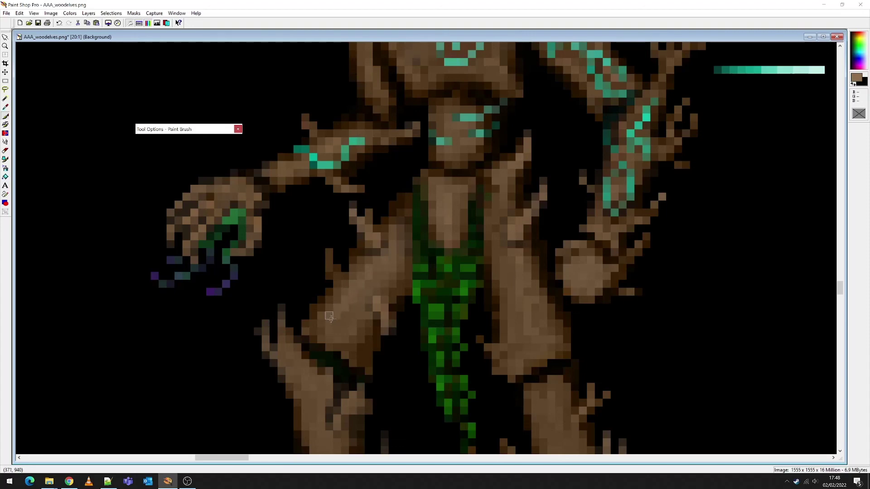
scroll(337, 276, down, 10)
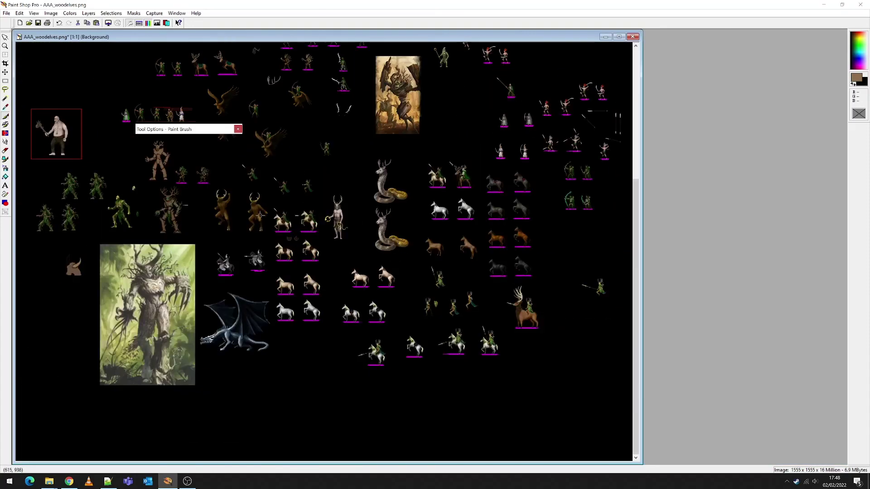
Step: Paint a short twig beneath the right fist and a small hooked twig on its upper inner corner
scroll(226, 220, up, 8)
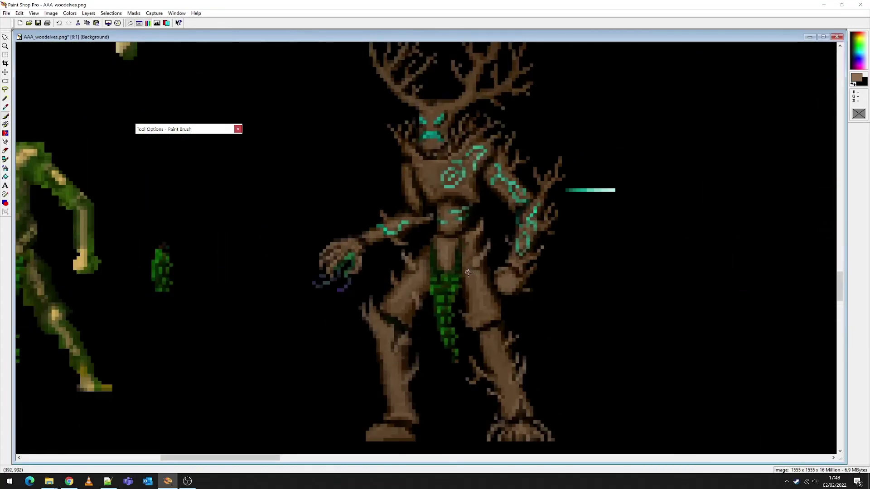
scroll(468, 273, up, 10)
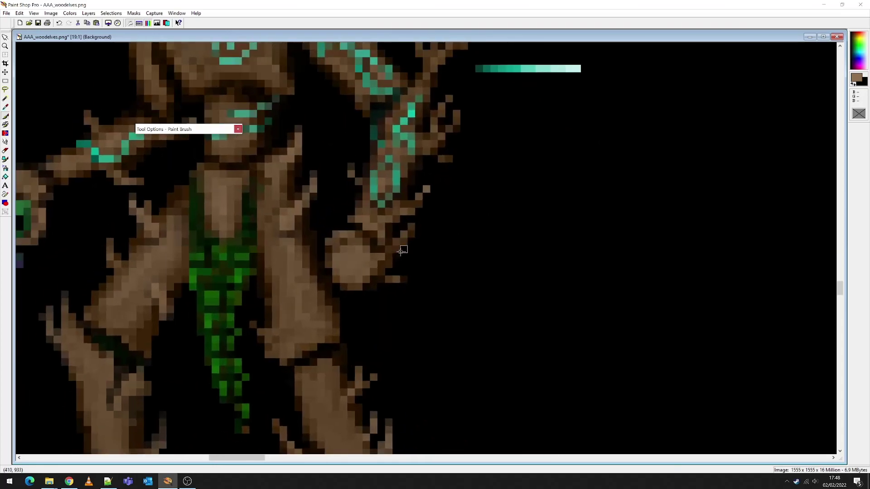
scroll(401, 251, up, 3)
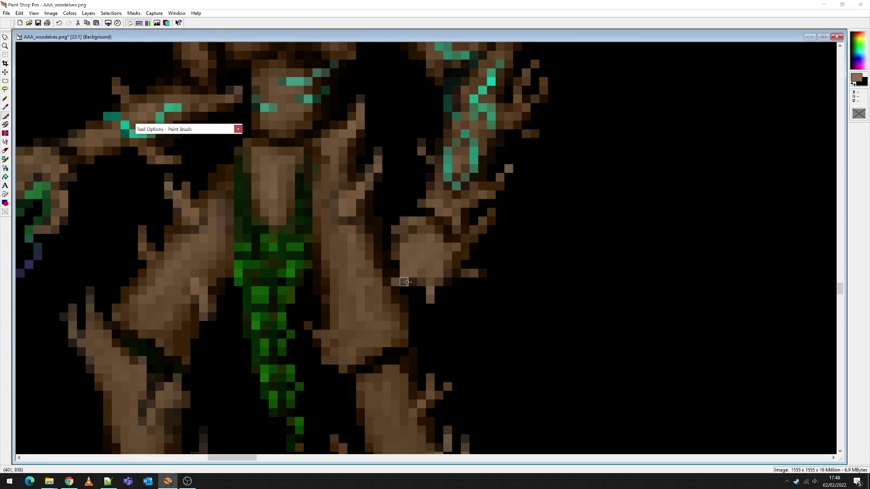
click(402, 212)
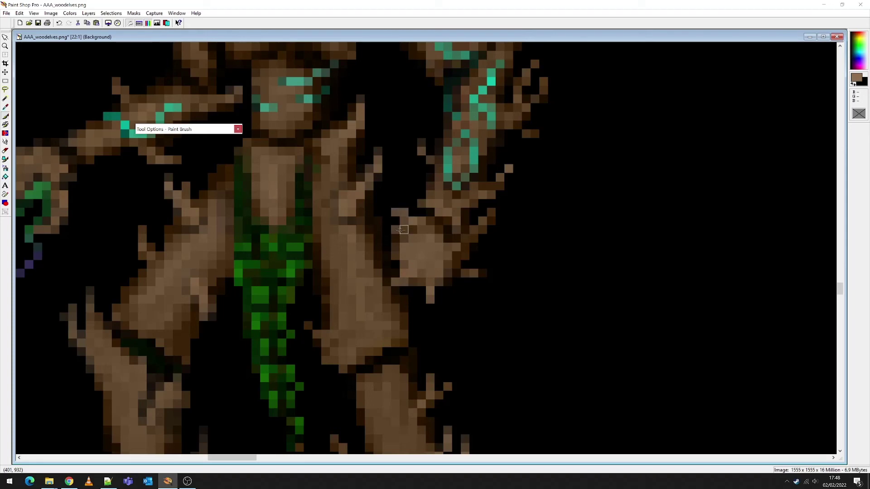
Step: Clear small rectangular pixel blocks at the right wrist to open a gap between the forearm and the fist
click(6, 125)
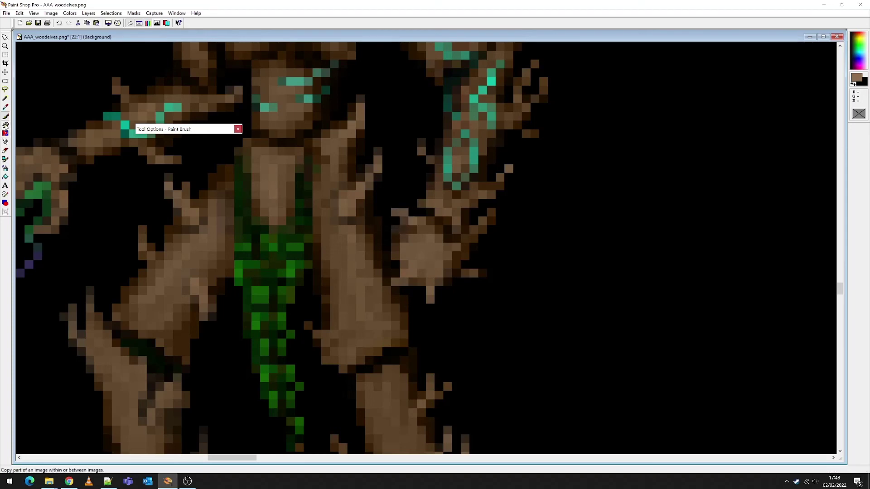
scroll(422, 251, down, 4)
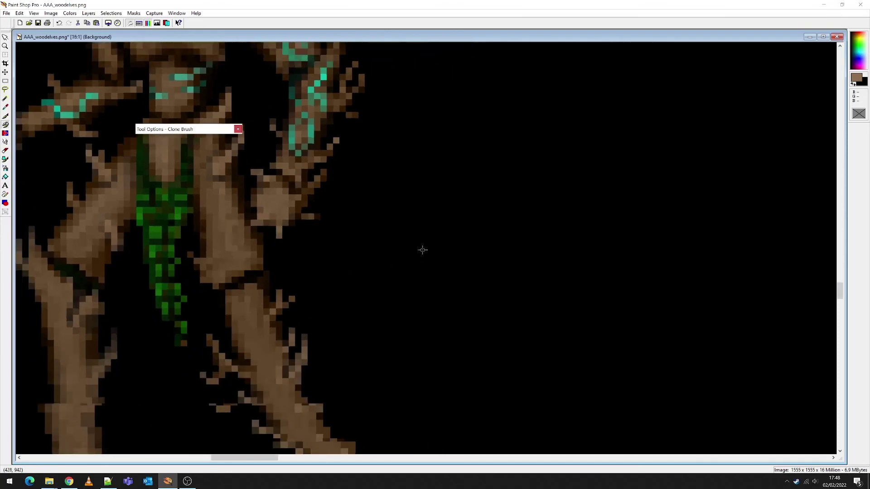
scroll(418, 231, up, 5)
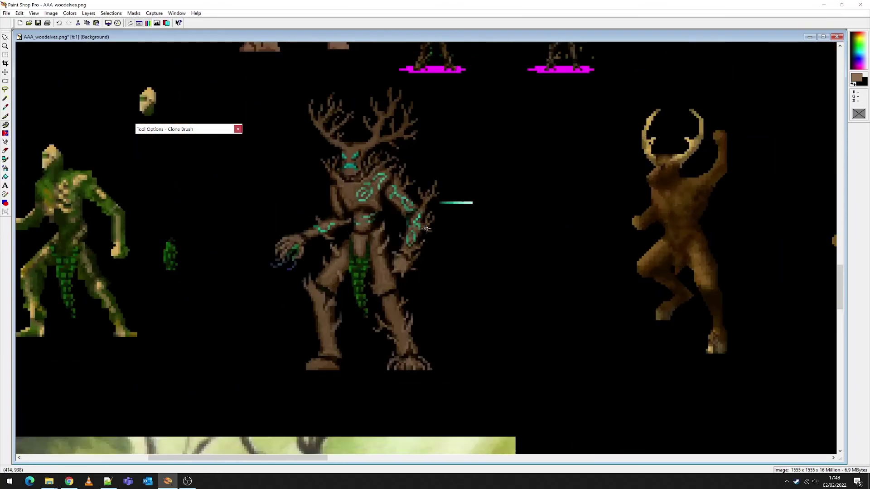
scroll(426, 221, up, 1)
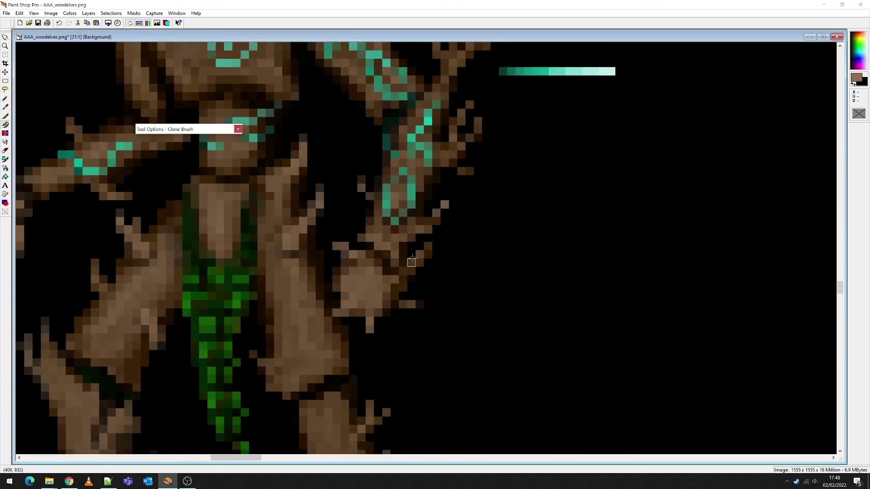
click(6, 81)
drag(354, 233, 407, 266)
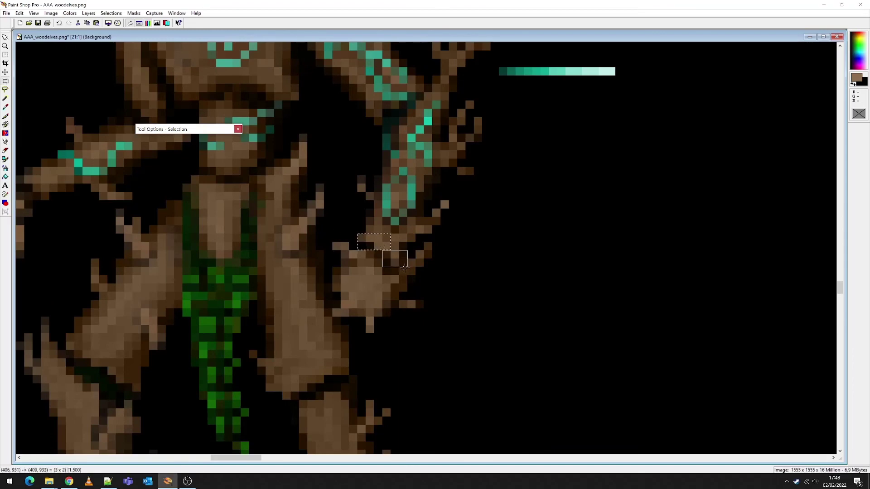
click(392, 248)
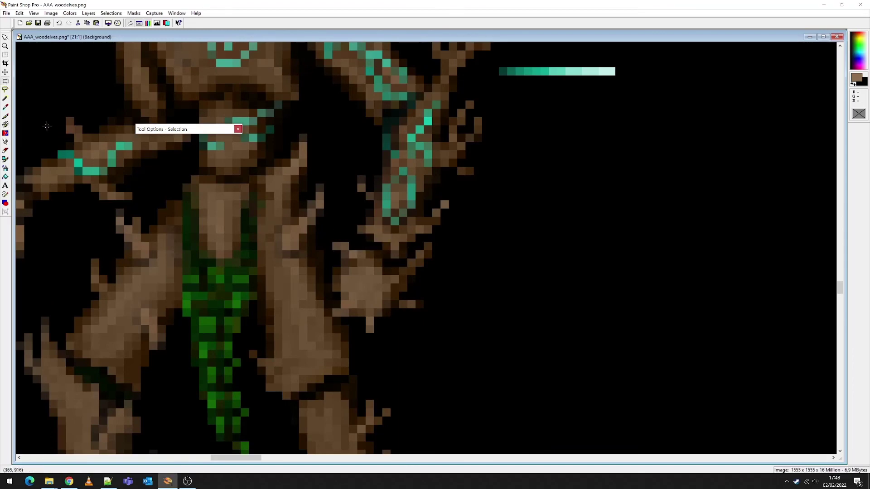
Step: Shade the gap between the right forearm and fist with faint dark brown pixels
click(5, 116)
click(394, 263)
click(362, 245)
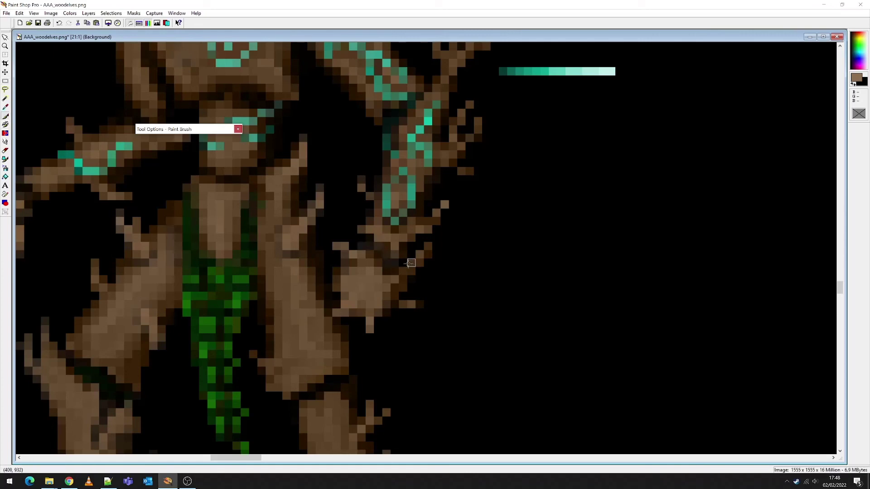
click(378, 246)
click(391, 262)
Step: Sample the pale mint from the teal palette strip and highlight both eyes and the upper centre of the mouth with it
scroll(420, 195, down, 4)
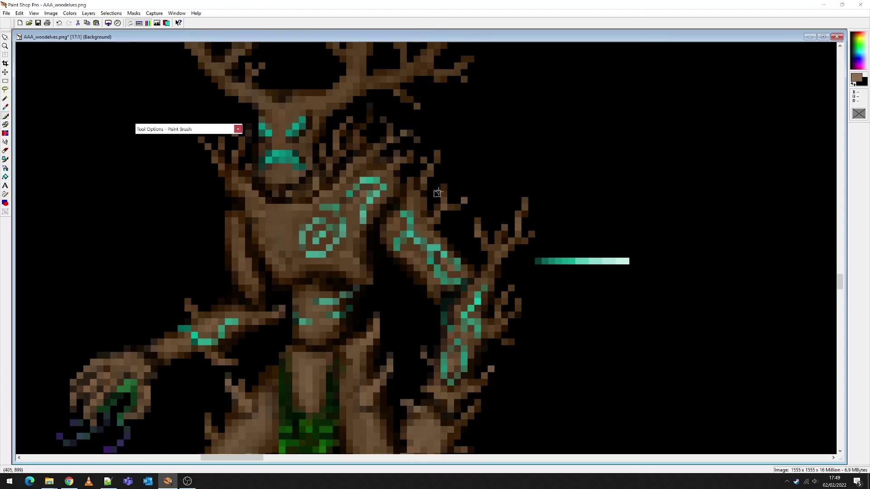
scroll(446, 254, down, 14)
scroll(389, 255, down, 1)
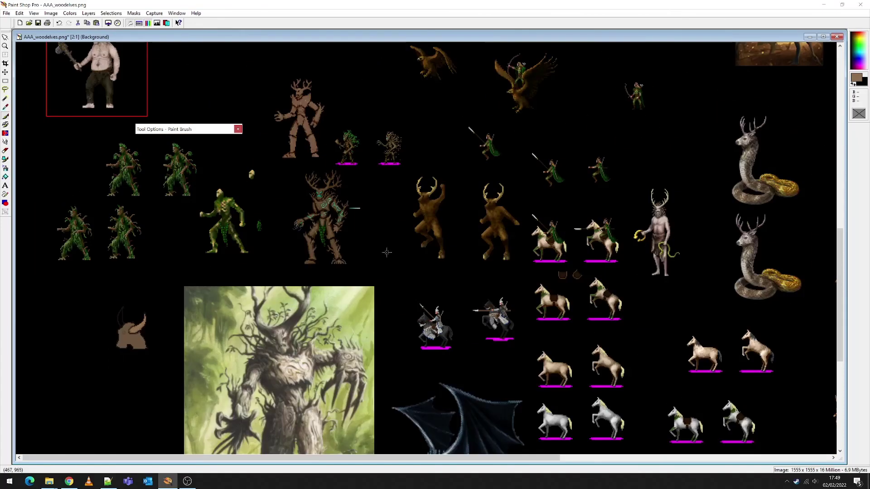
scroll(364, 243, up, 5)
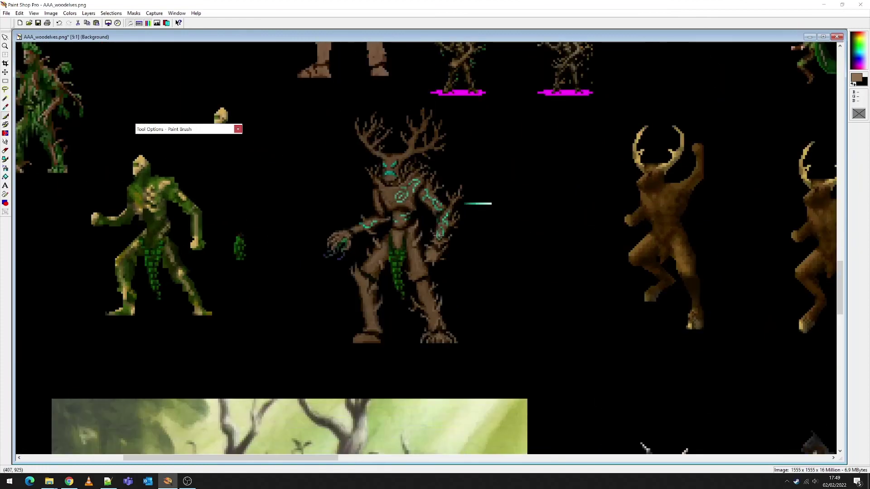
scroll(435, 233, up, 1)
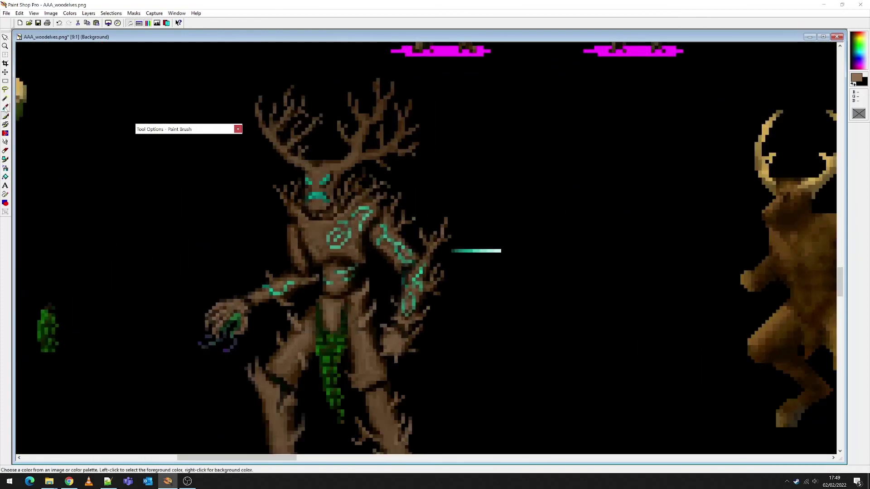
click(5, 108)
click(495, 248)
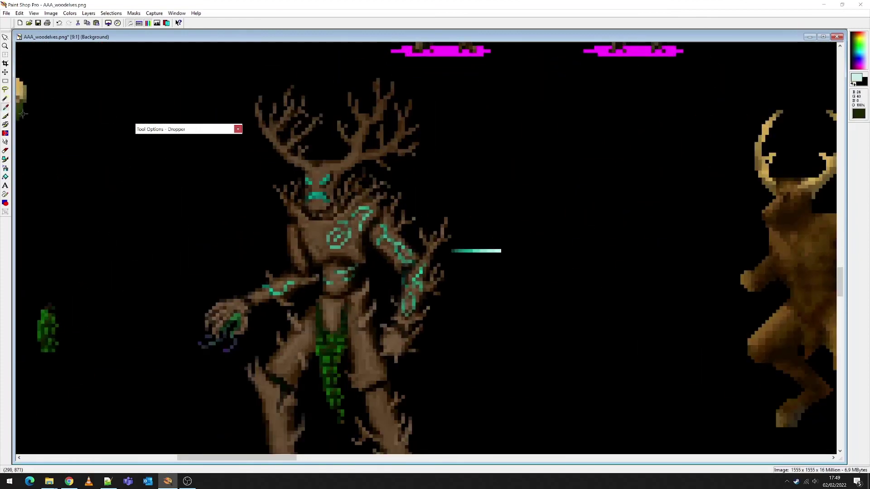
key(b)
scroll(427, 262, up, 3)
scroll(427, 261, up, 5)
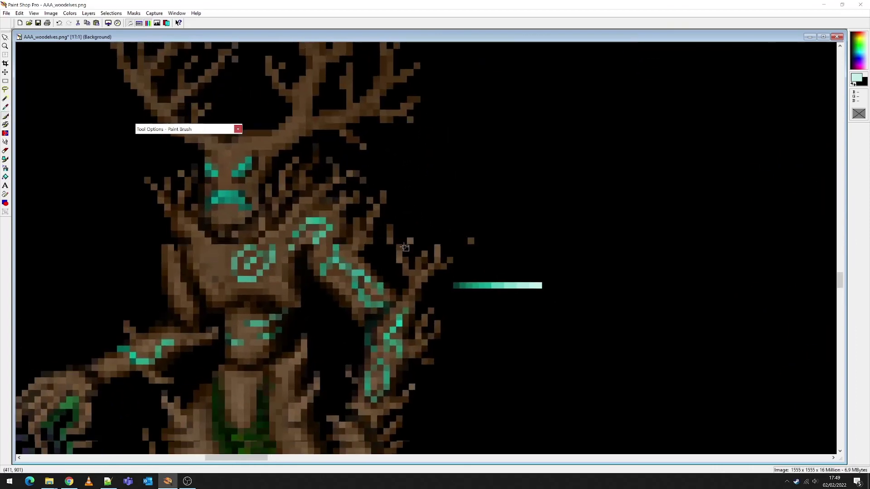
click(350, 186)
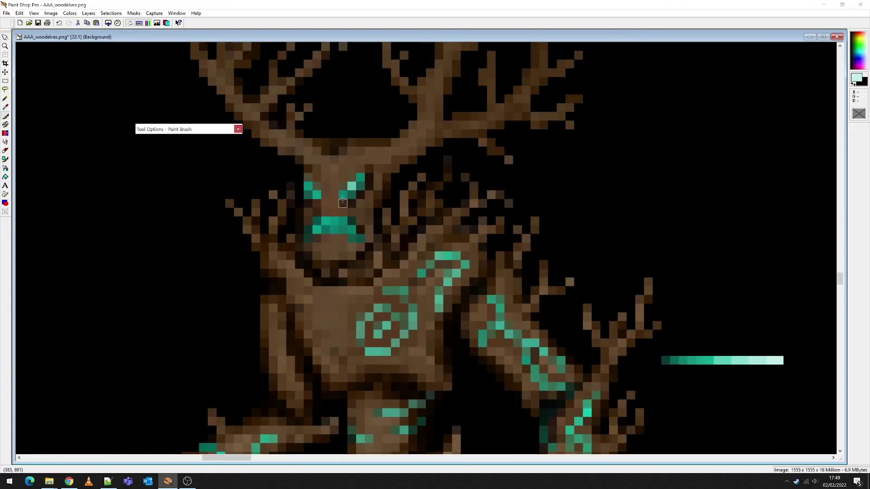
drag(360, 178, 348, 194)
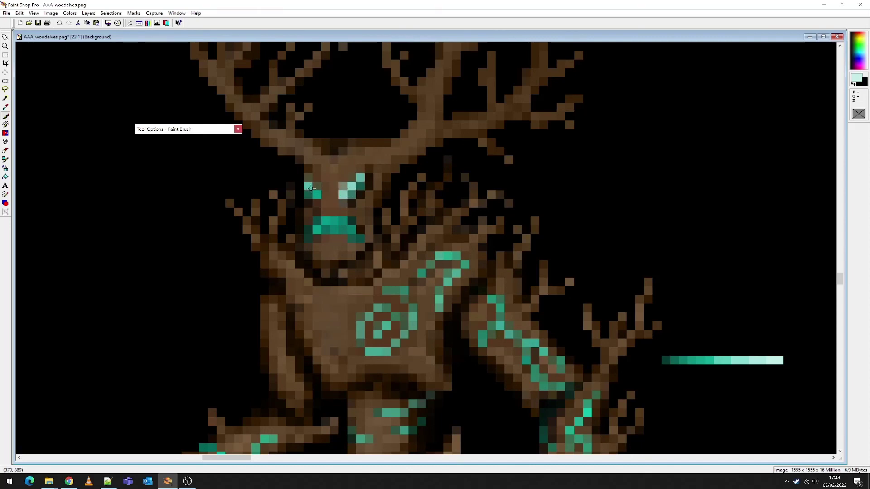
click(317, 195)
click(308, 186)
drag(333, 221, 341, 222)
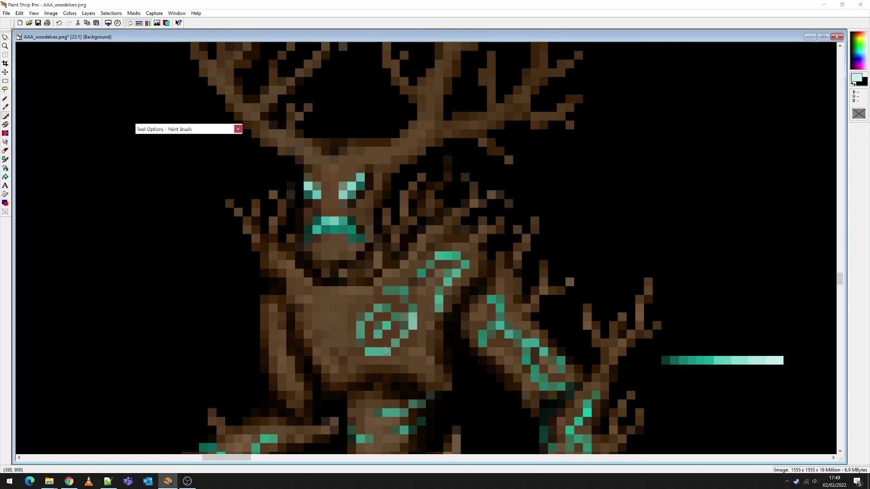
Step: Add pale mint highlights to the circular chest rune, the shoulder rune and the right upper-arm rune
drag(385, 351, 374, 351)
click(360, 333)
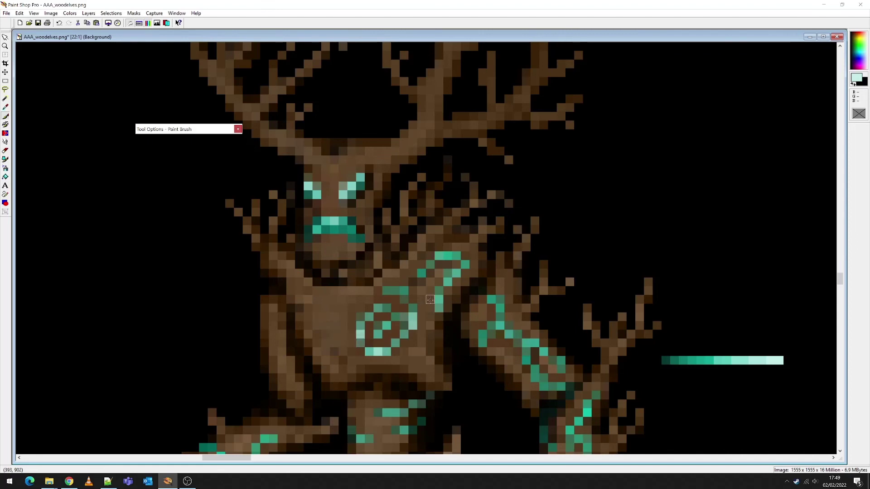
click(438, 299)
click(447, 255)
click(501, 326)
click(513, 335)
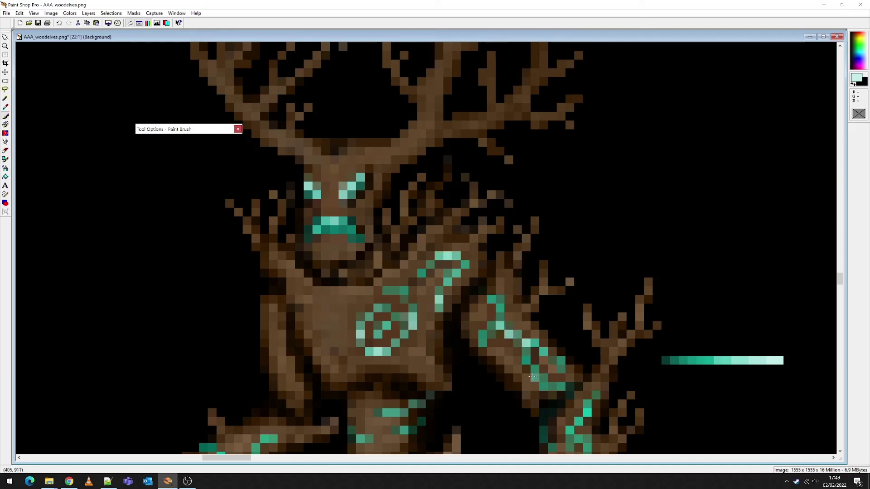
Step: Brighten the upper stroke of the belly rune with the pale mint highlight
scroll(394, 194, down, 5)
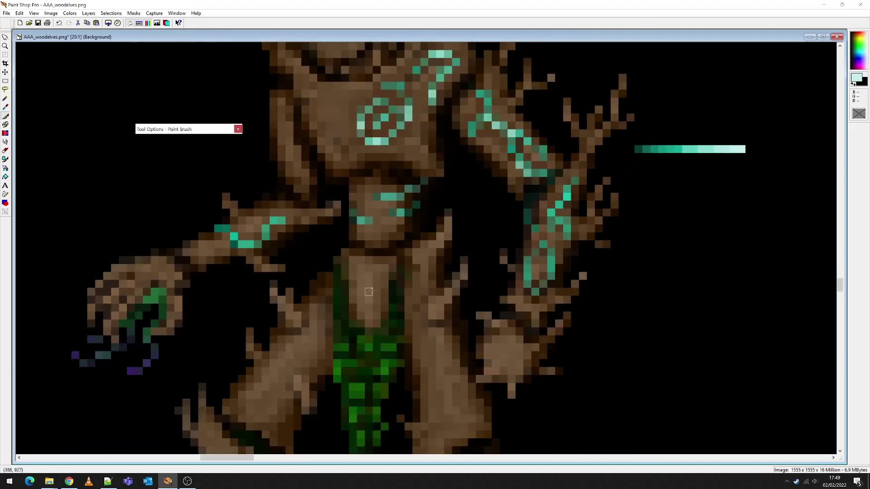
click(393, 196)
scroll(408, 299, down, 1)
scroll(457, 295, down, 14)
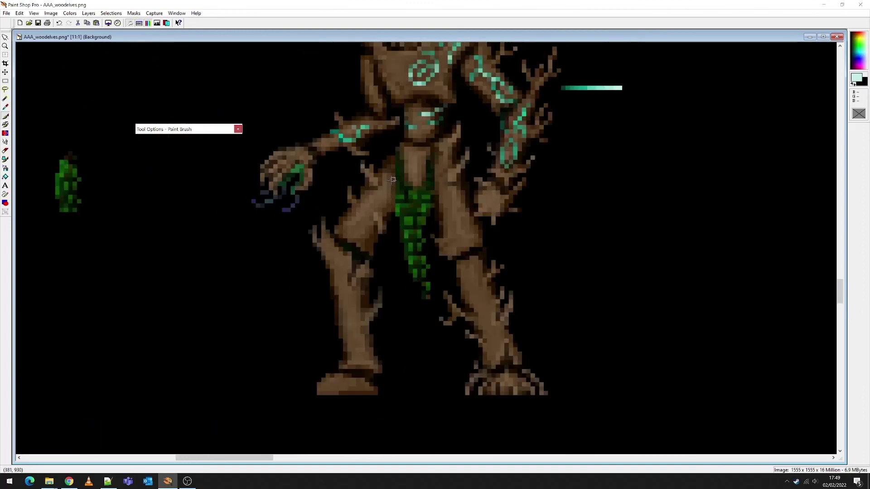
scroll(442, 268, down, 1)
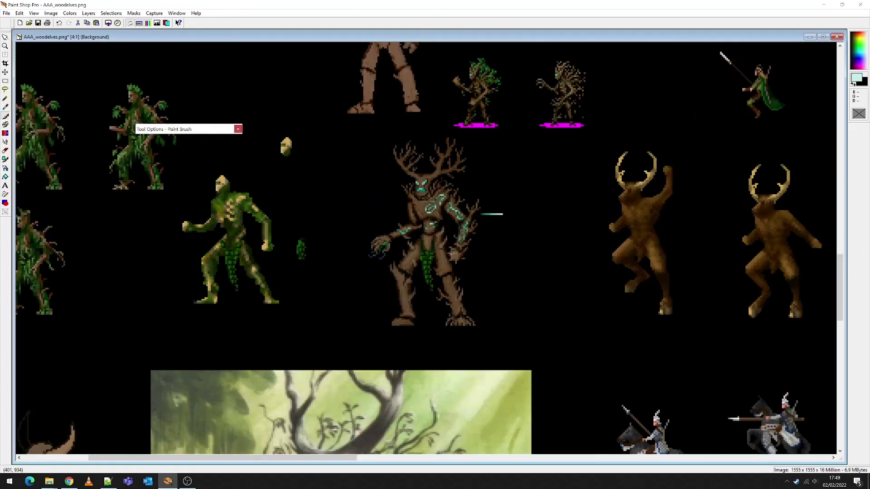